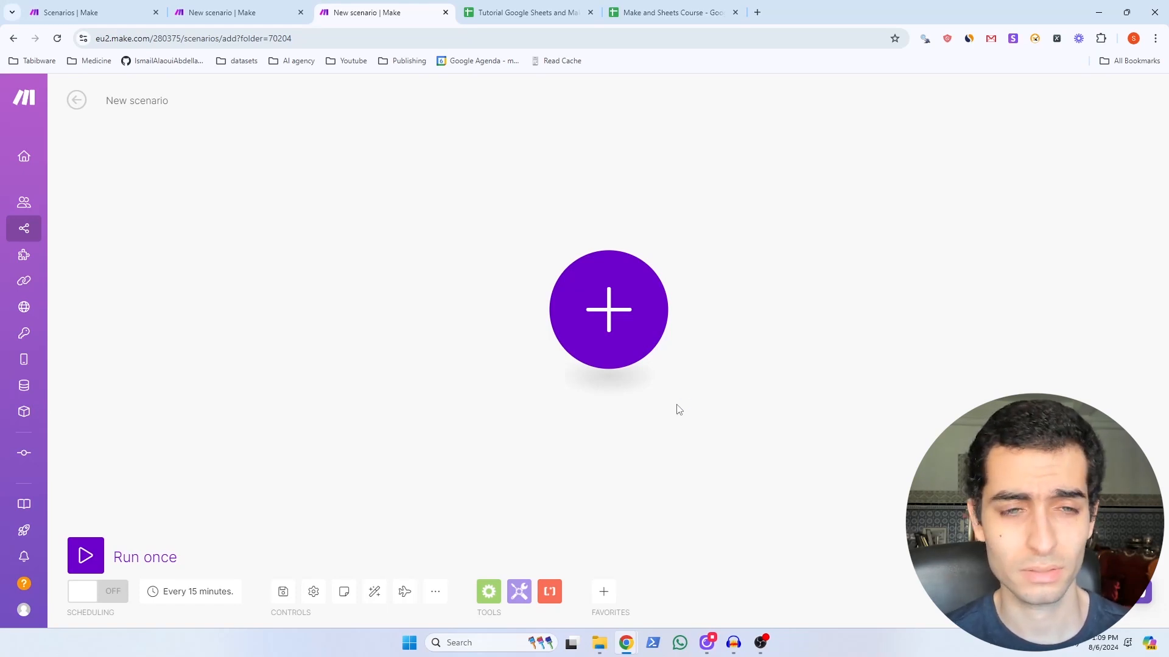
# Step: Scroll through the Google Sheets module list, past actions like Clear Values from a Range and Add a Row
pyautogui.click(531, 13)
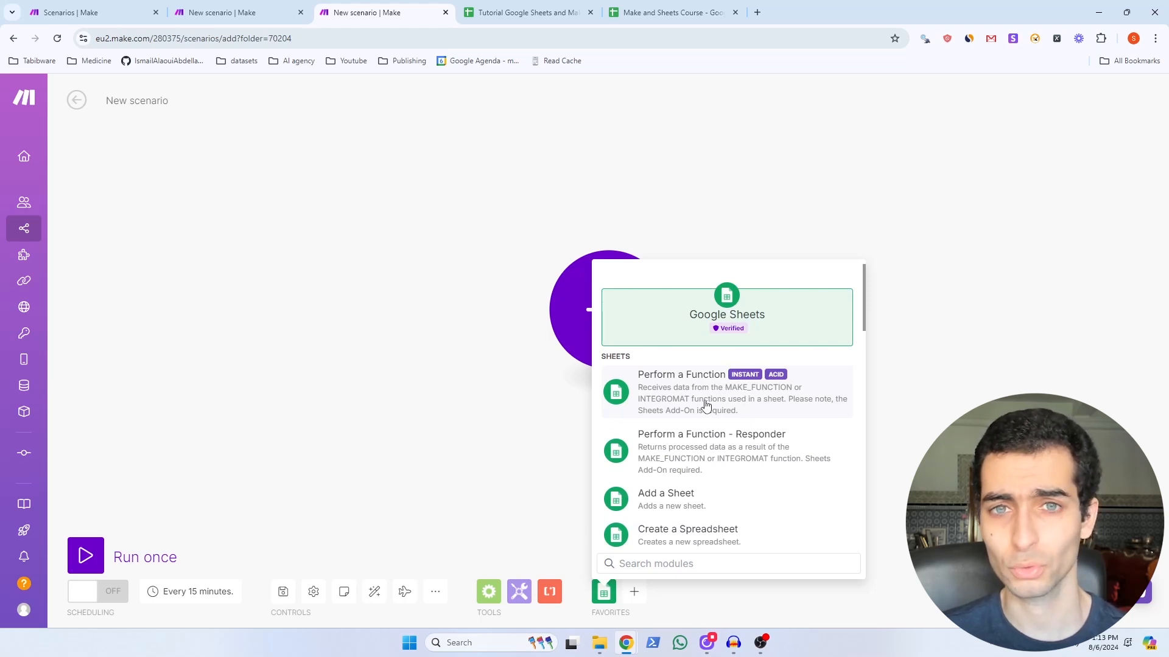
pyautogui.scroll(-2, 706, 405)
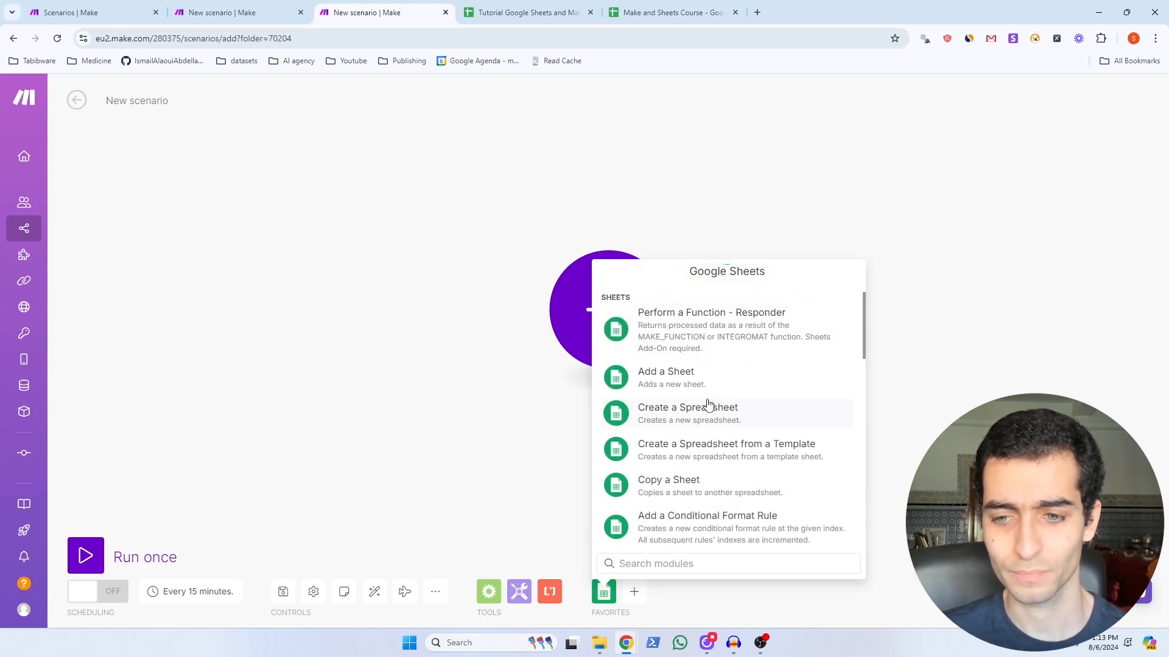
pyautogui.scroll(-3, 706, 405)
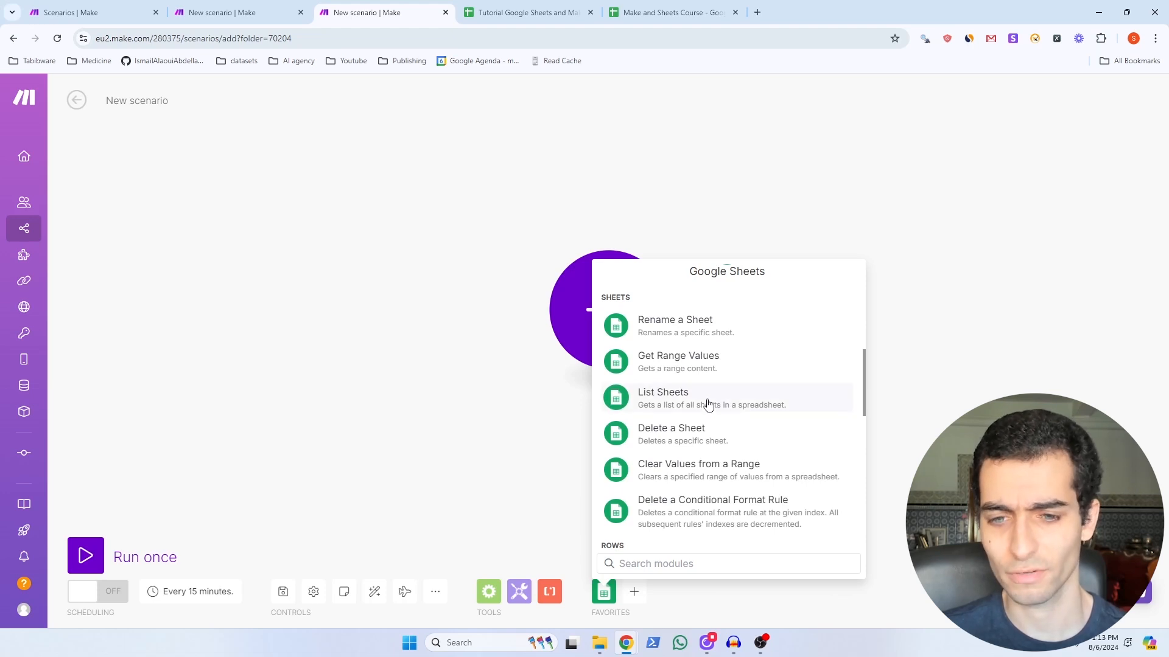
pyautogui.scroll(-1, 707, 404)
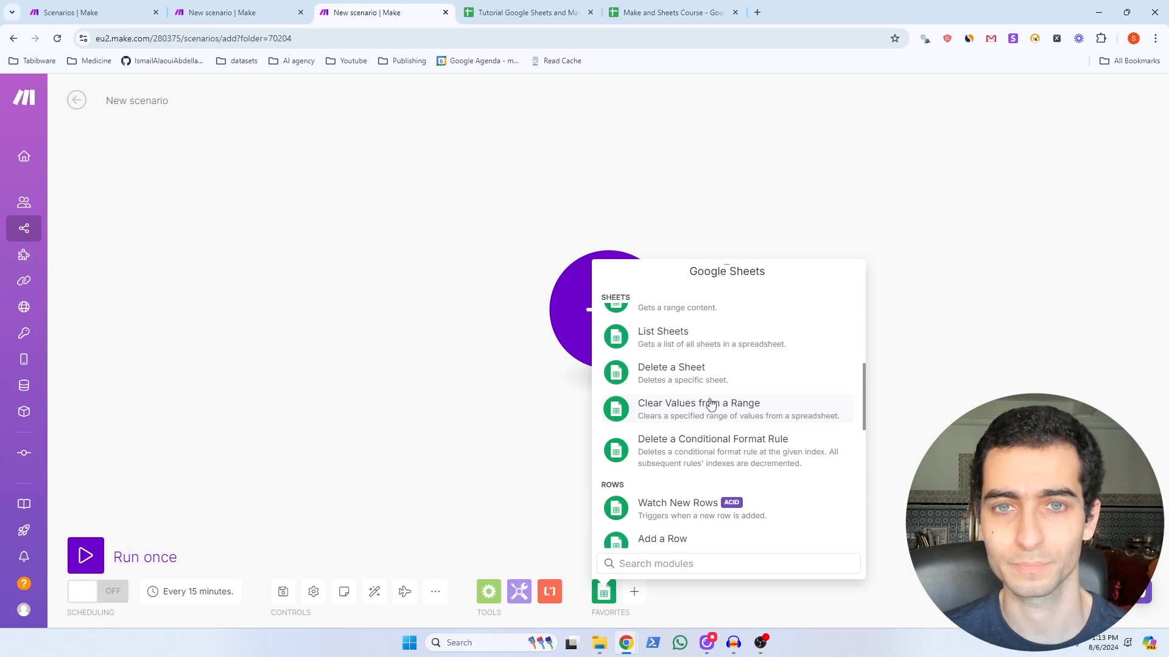
pyautogui.scroll(-1, 740, 383)
pyautogui.scroll(-2, 743, 381)
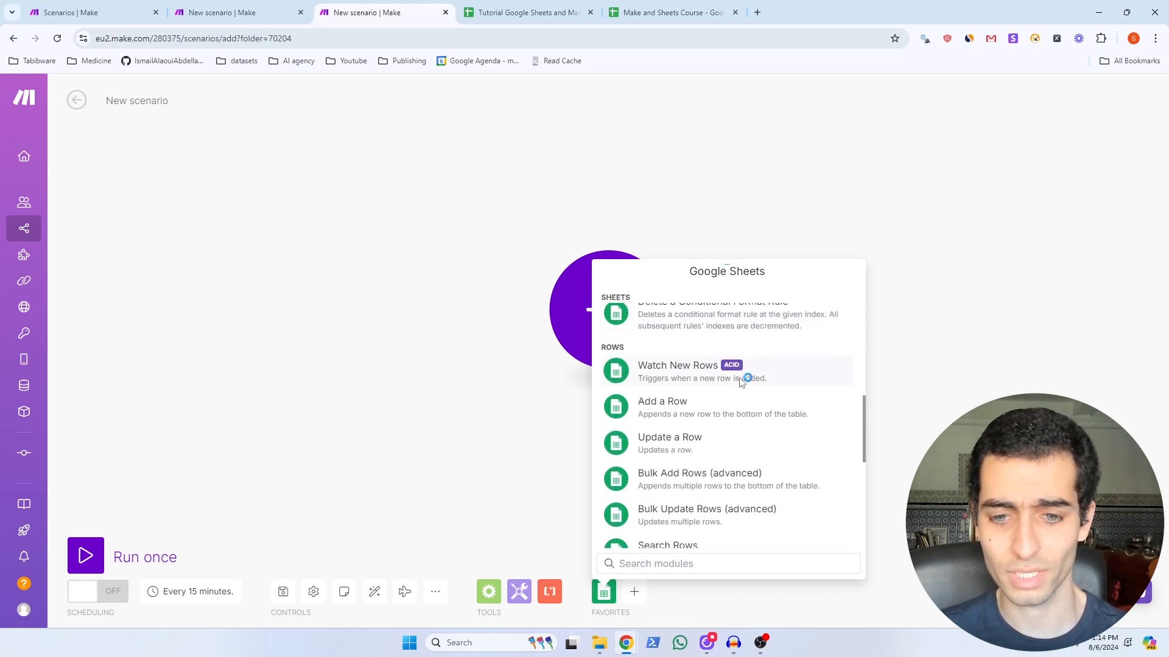
pyautogui.scroll(-2, 764, 364)
pyautogui.scroll(-2, 764, 364)
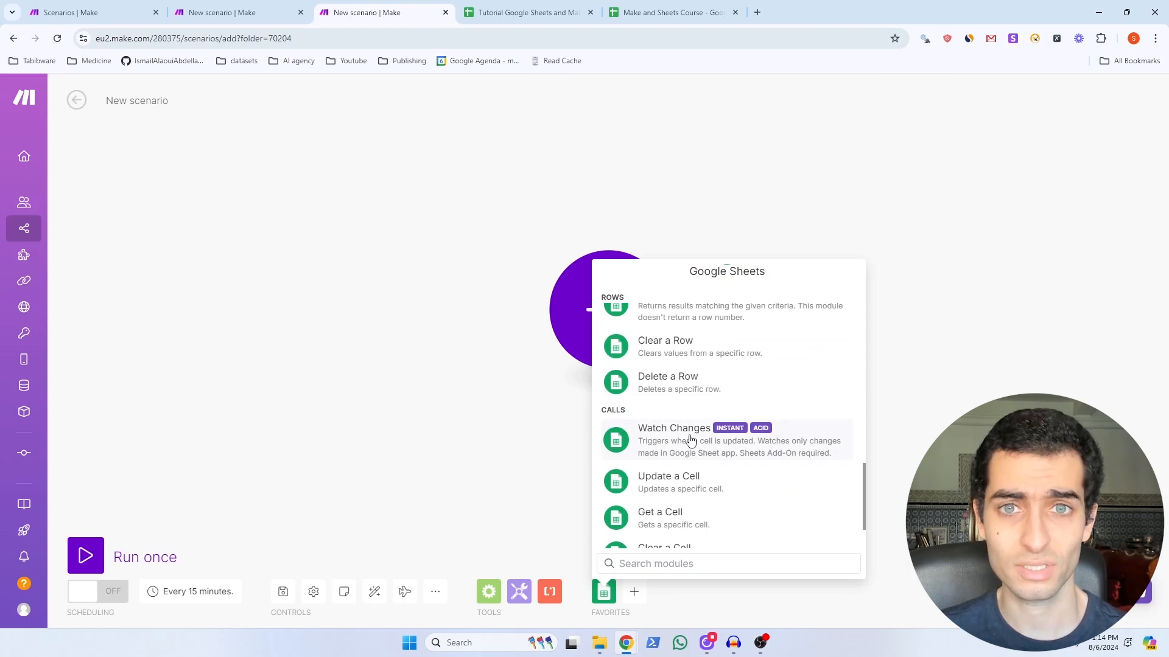
pyautogui.scroll(10, 691, 440)
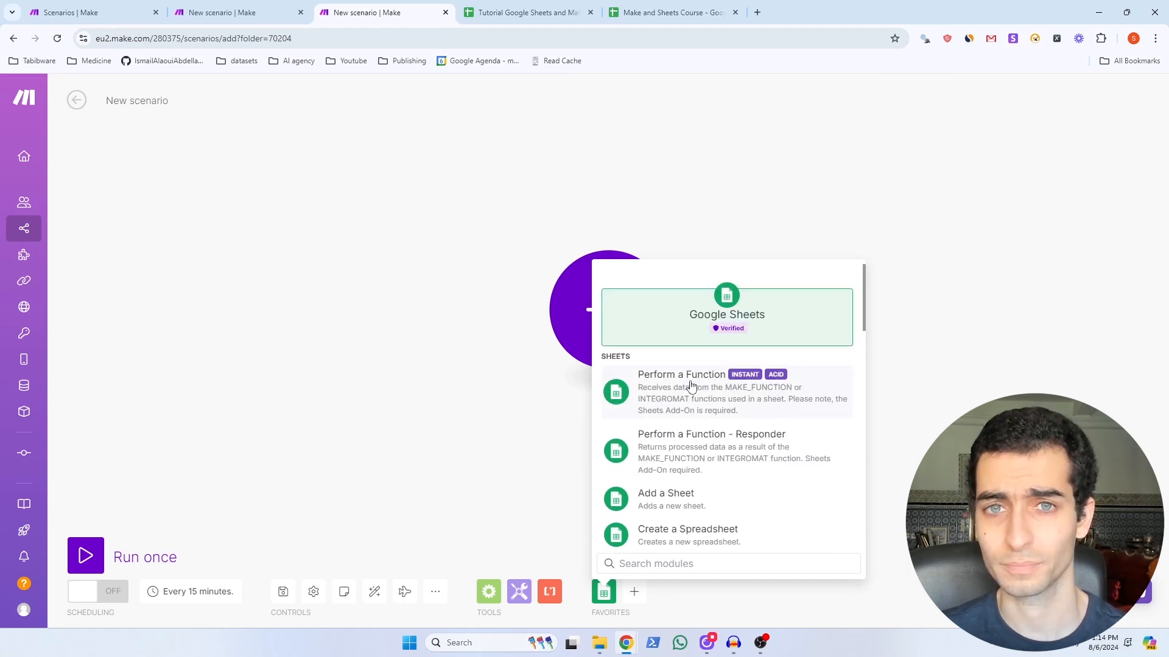
pyautogui.scroll(-5, 700, 387)
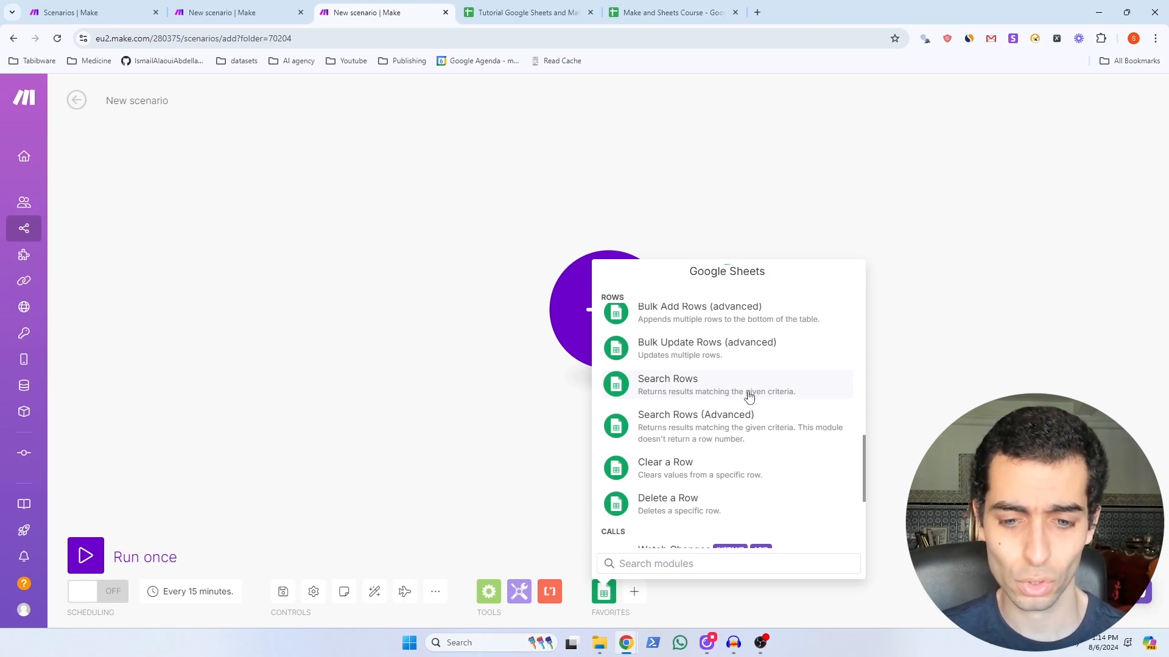
pyautogui.scroll(-2, 749, 396)
pyautogui.scroll(-2, 749, 402)
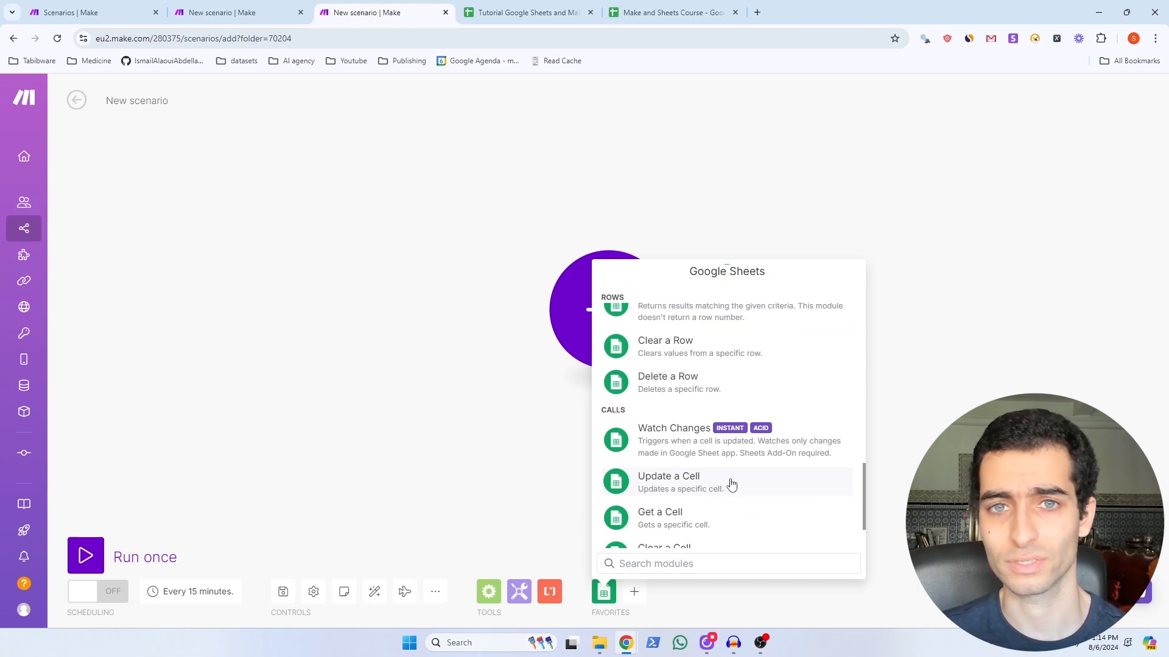
pyautogui.scroll(10, 731, 484)
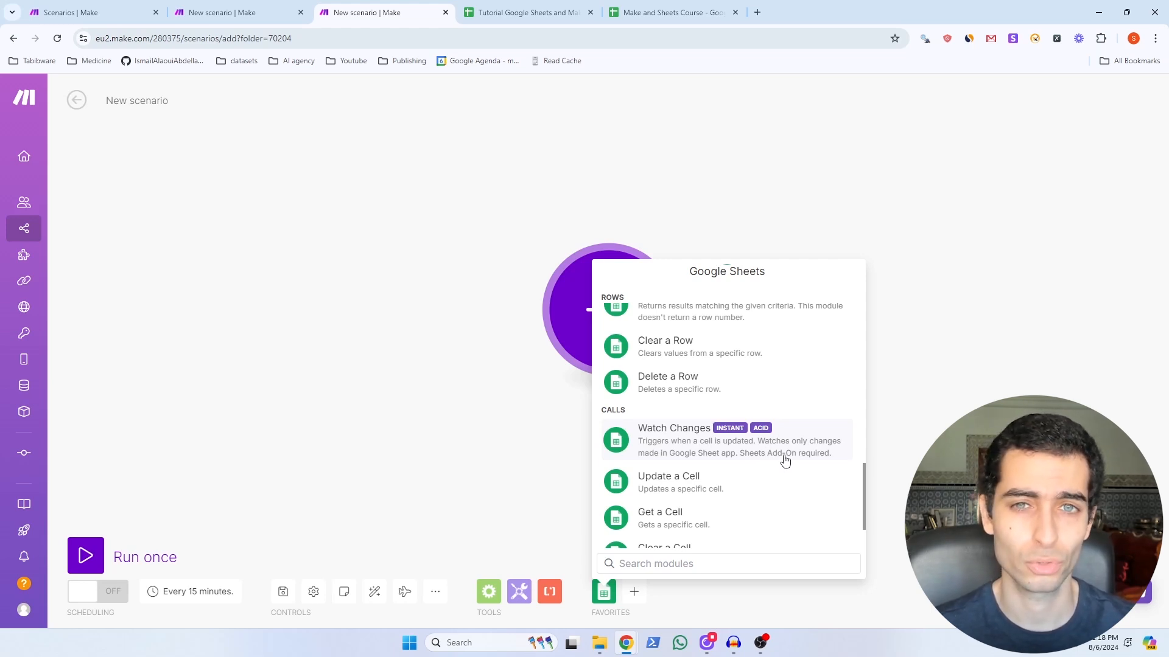
# Step: Search the add-on marketplace for 'make' and open the Make for Google Sheets add-on page
pyautogui.click(523, 12)
pyautogui.click(265, 102)
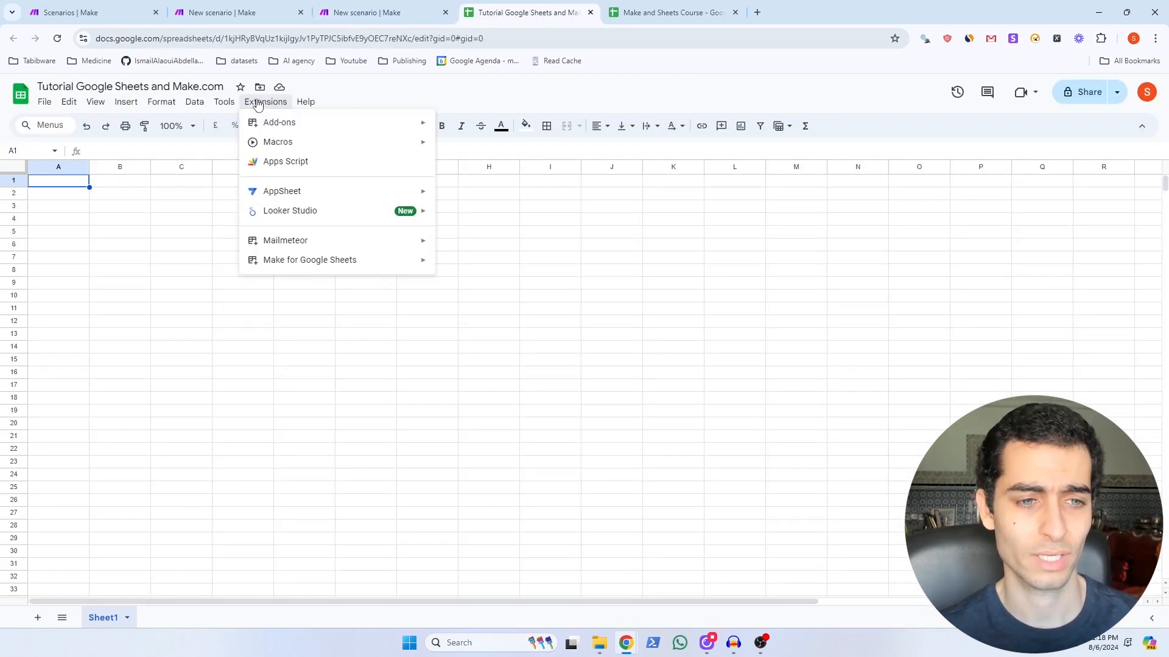
pyautogui.moveTo(325, 268)
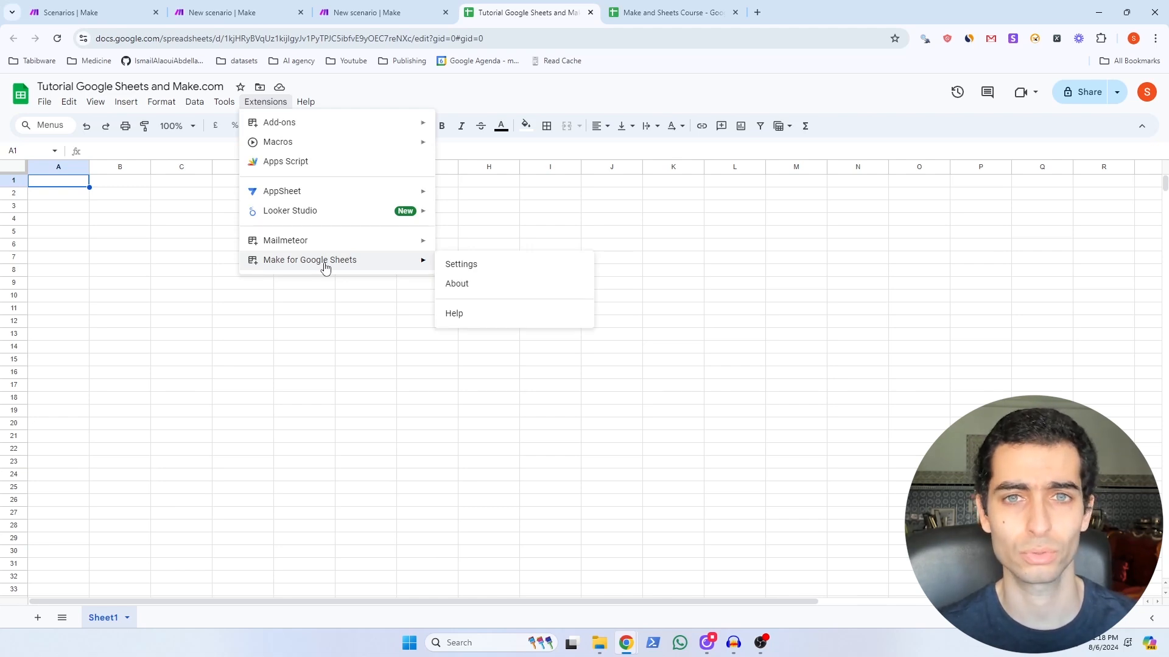
pyautogui.moveTo(282, 127)
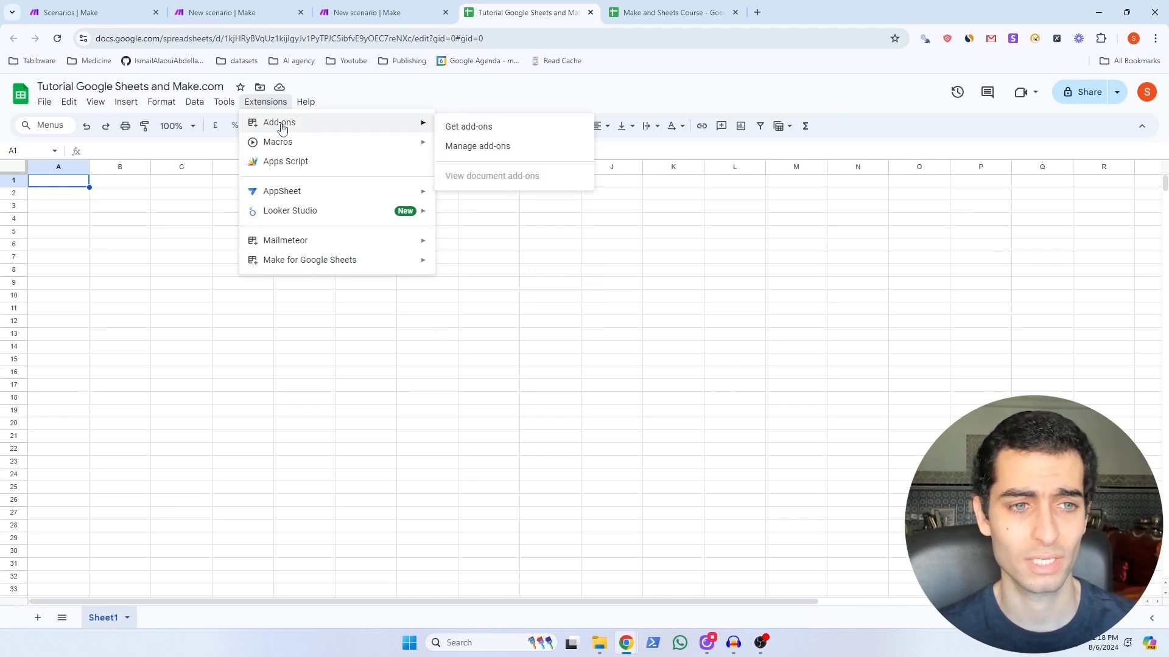
pyautogui.click(475, 130)
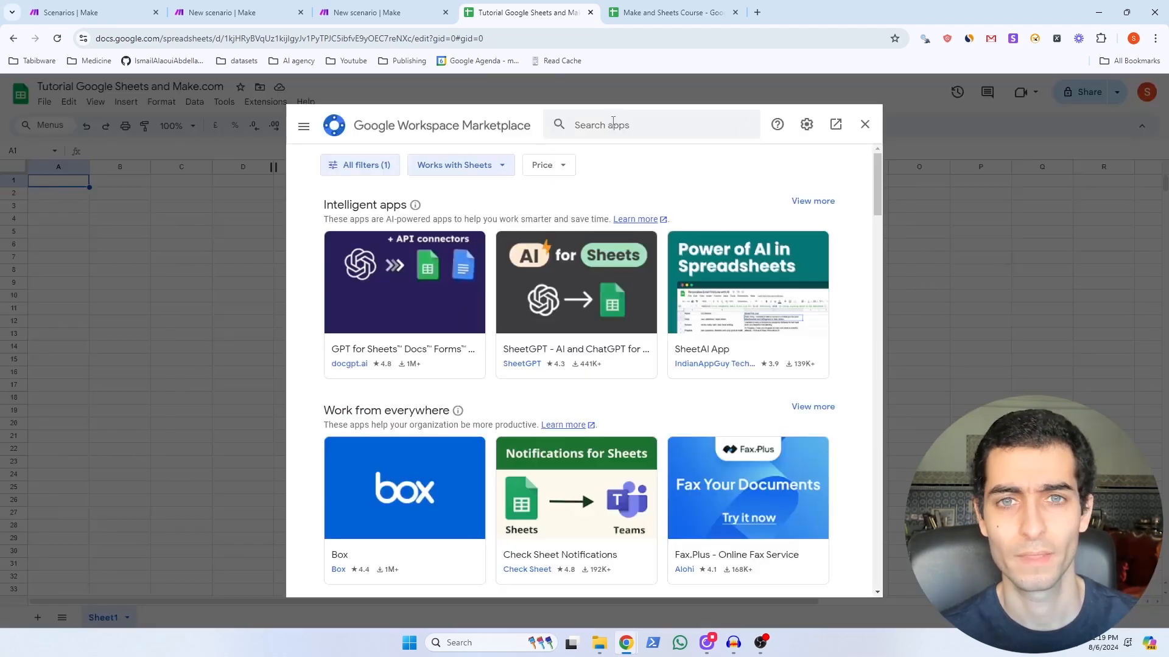
pyautogui.write('make')
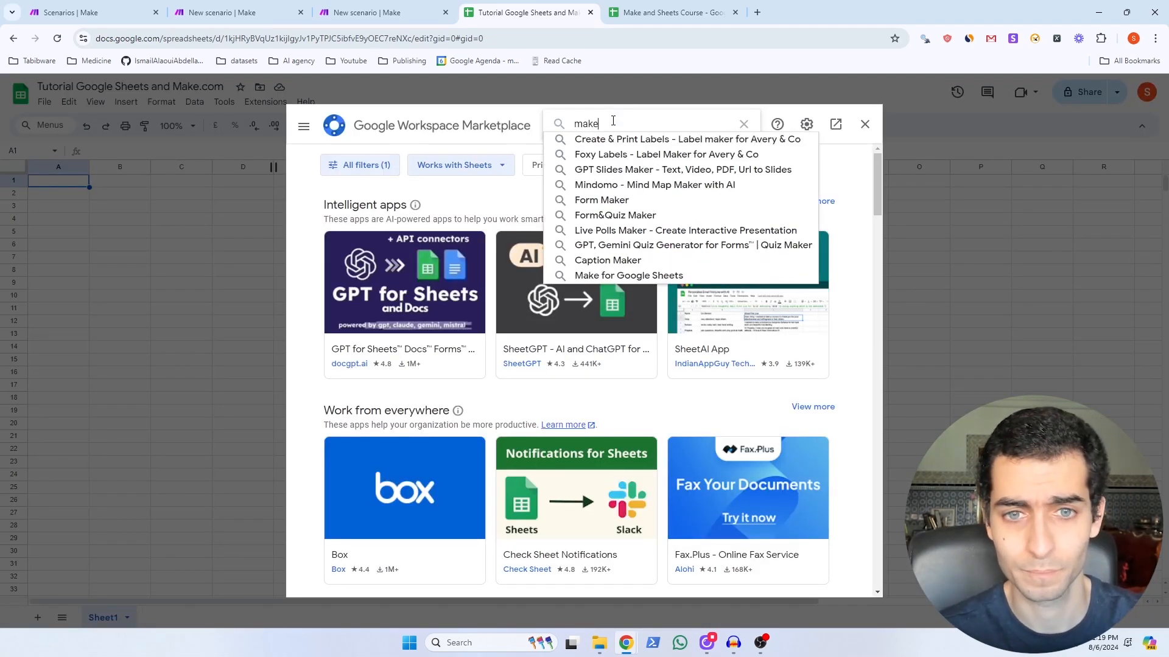
pyautogui.press('Return')
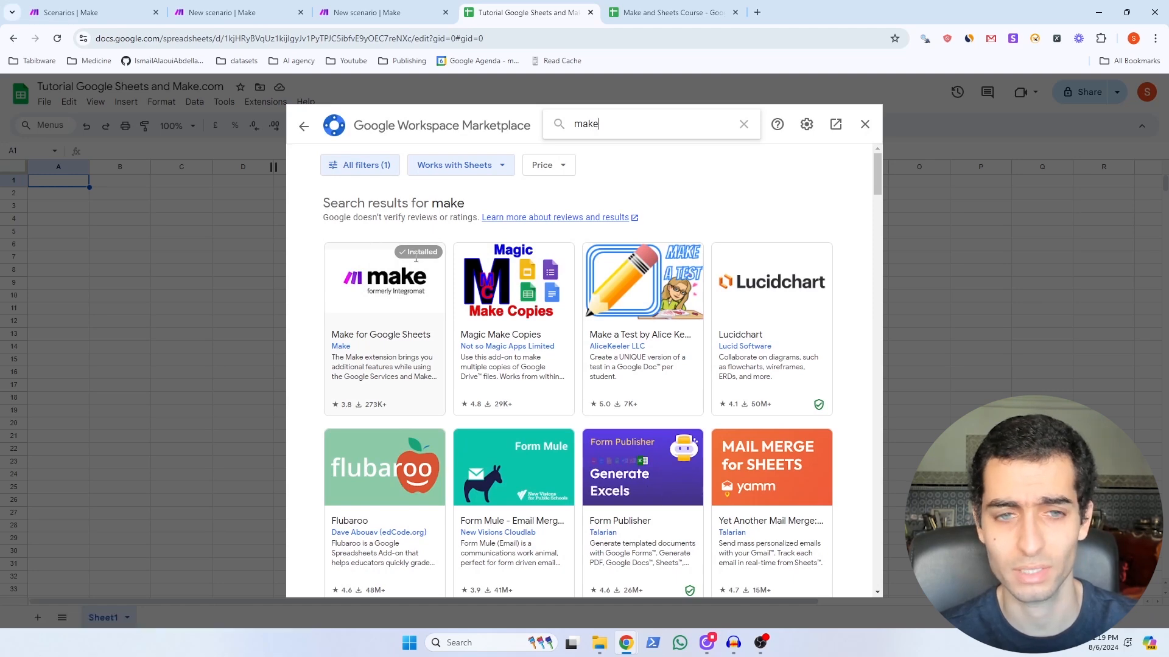
pyautogui.click(399, 332)
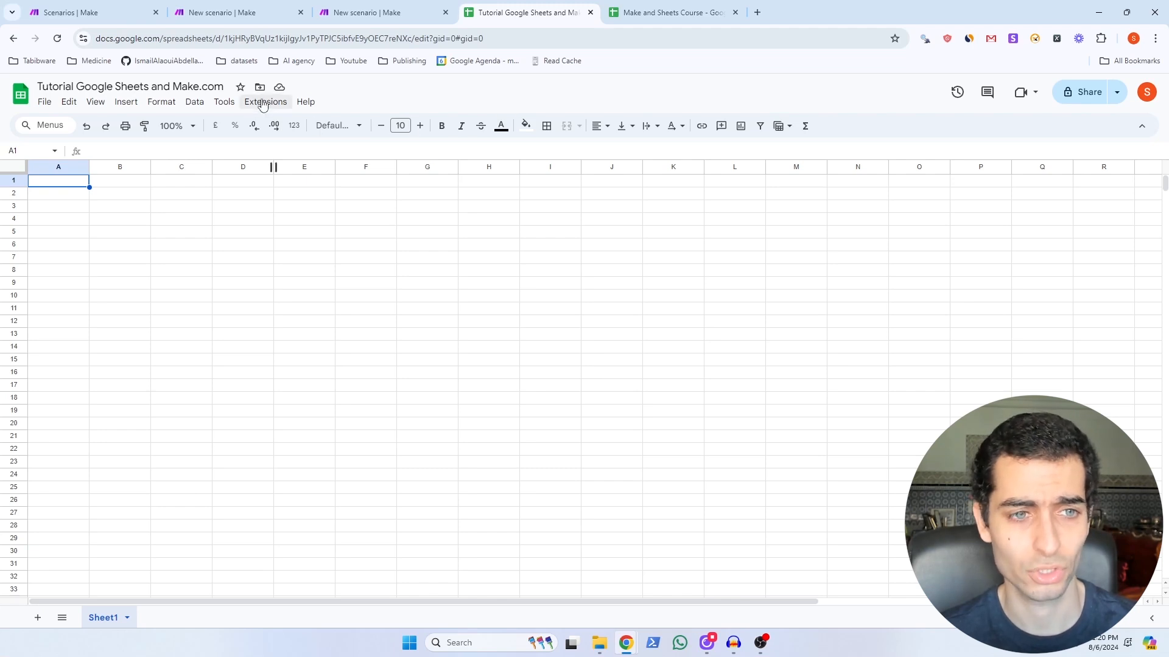
# Step: Open the Make for Google Sheets Settings sidebar from the Extensions menu
pyautogui.click(263, 102)
pyautogui.moveTo(316, 264)
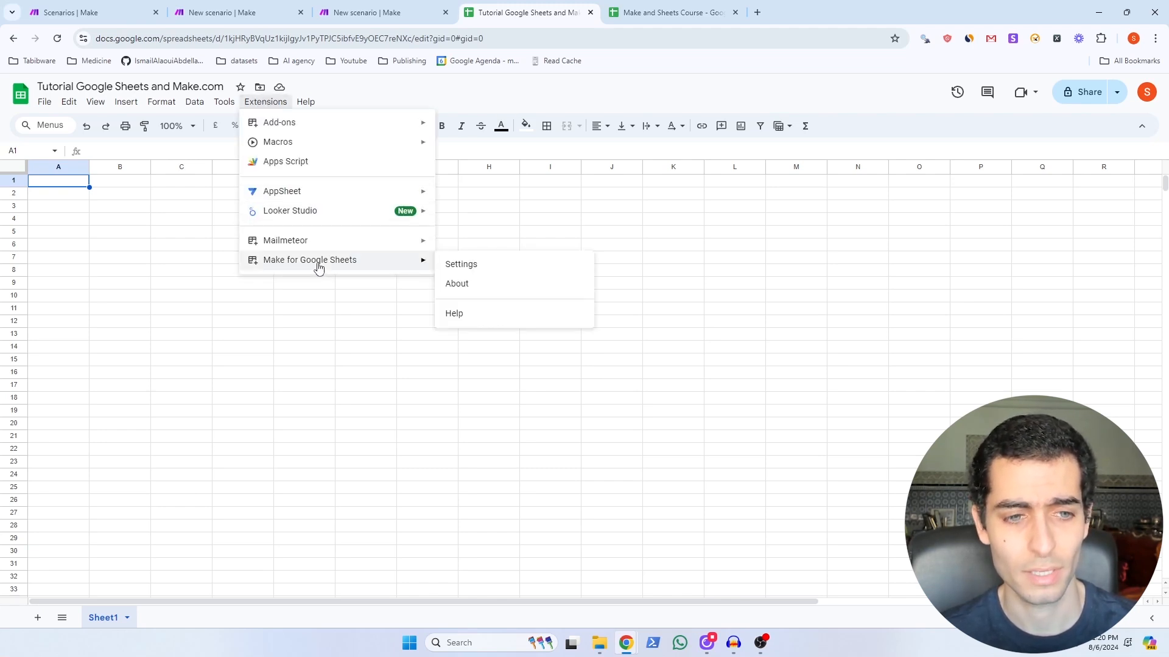
pyautogui.click(476, 269)
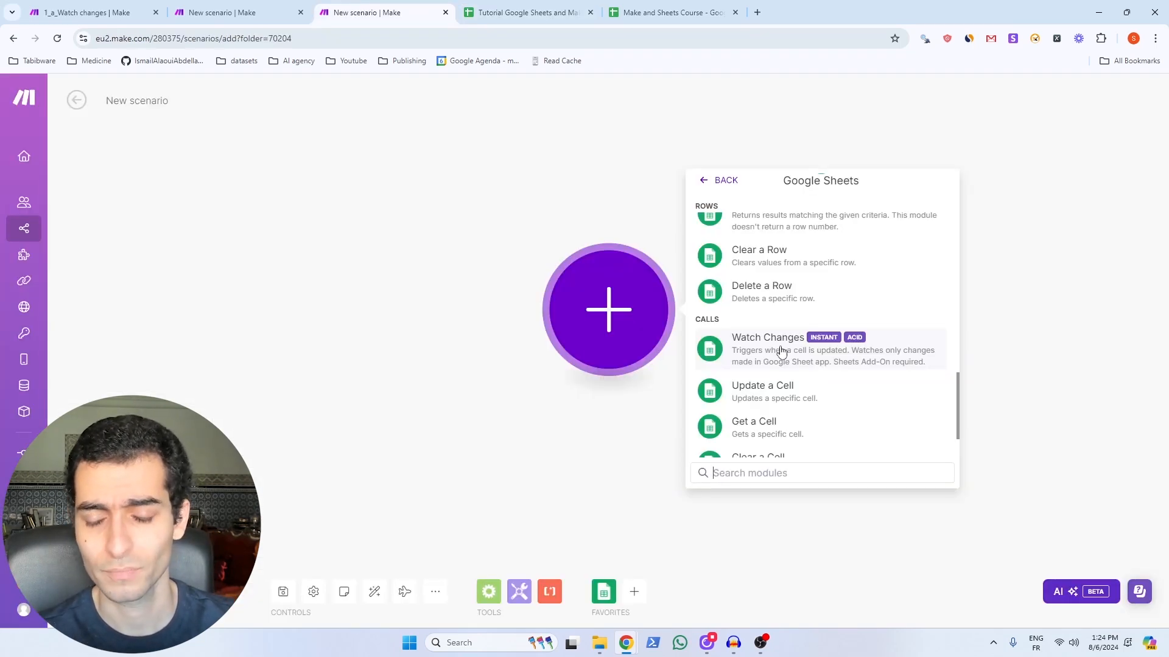
# Step: Add the Watch Changes trigger with a new webhook saved under the default name 'My Edit webhook'
pyautogui.click(781, 351)
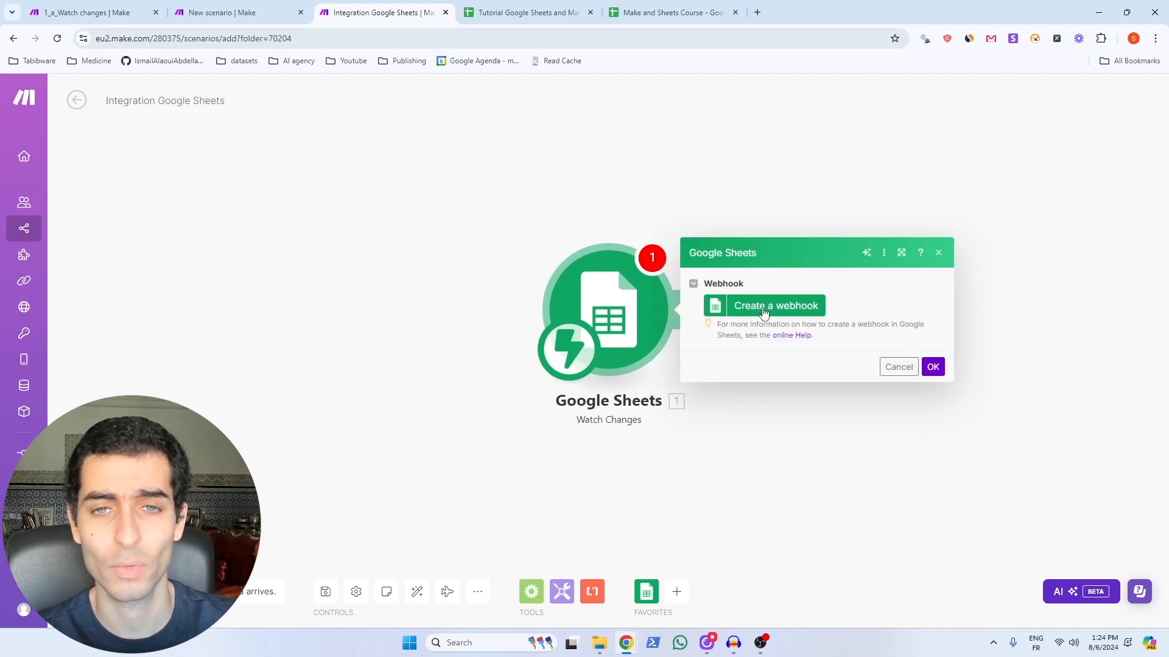
pyautogui.click(763, 308)
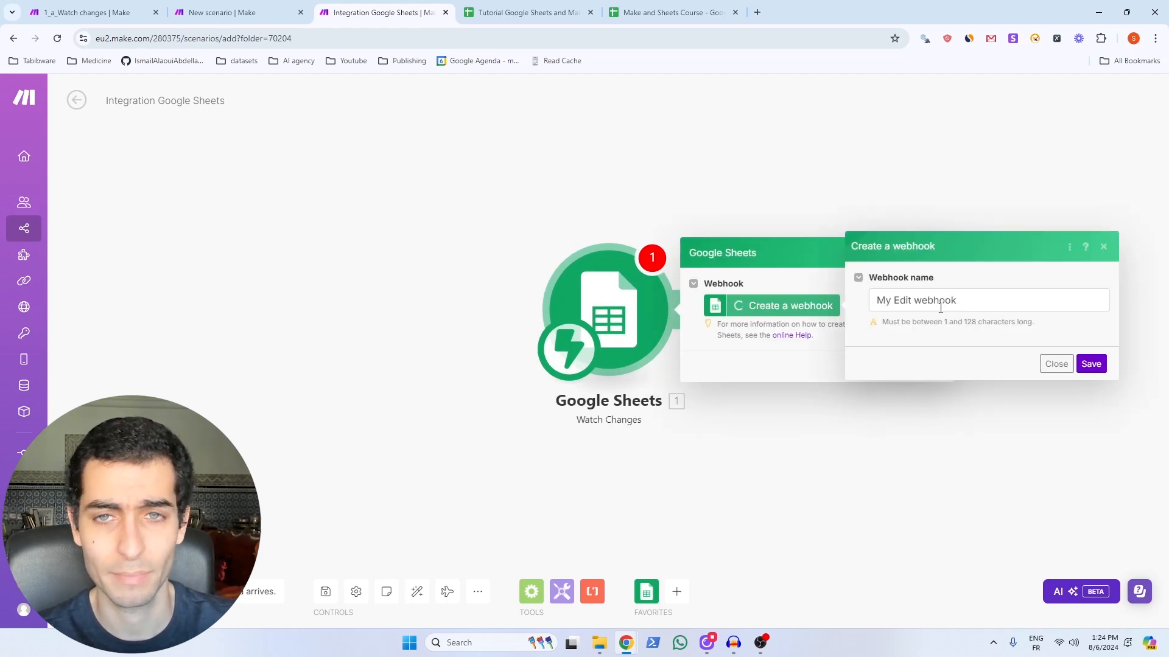
pyautogui.click(1091, 363)
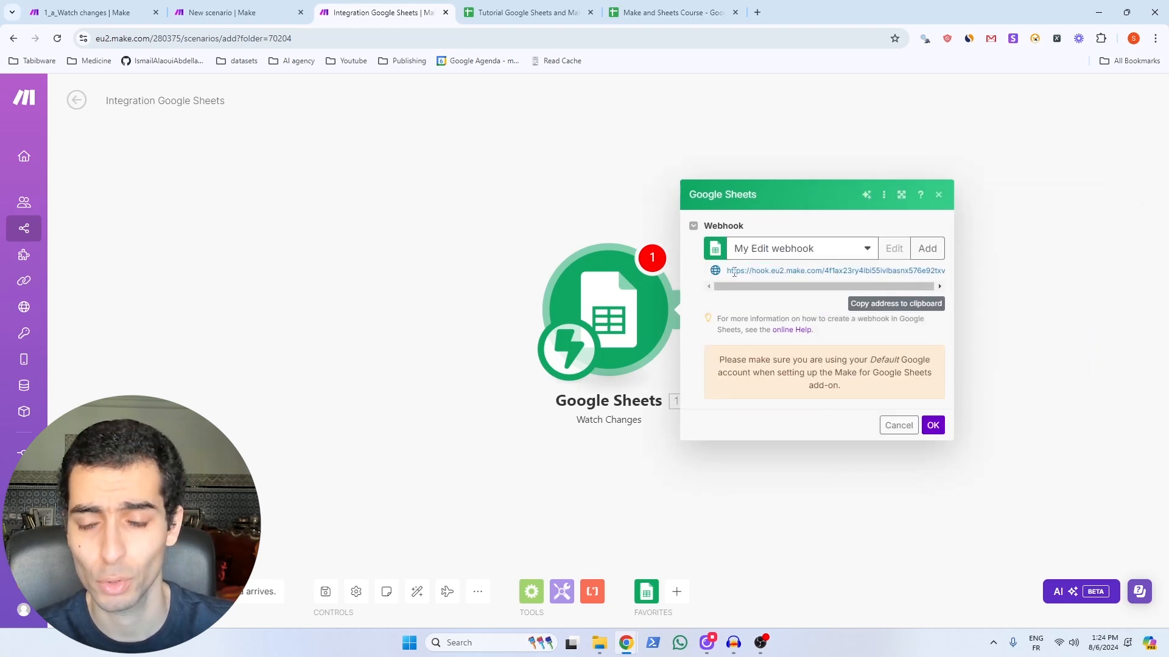
# Step: Copy the webhook address and paste it into the add-on's Watch Changes Webhook URL field
pyautogui.click(894, 310)
pyautogui.hotkey('ctrl', 'Tab')
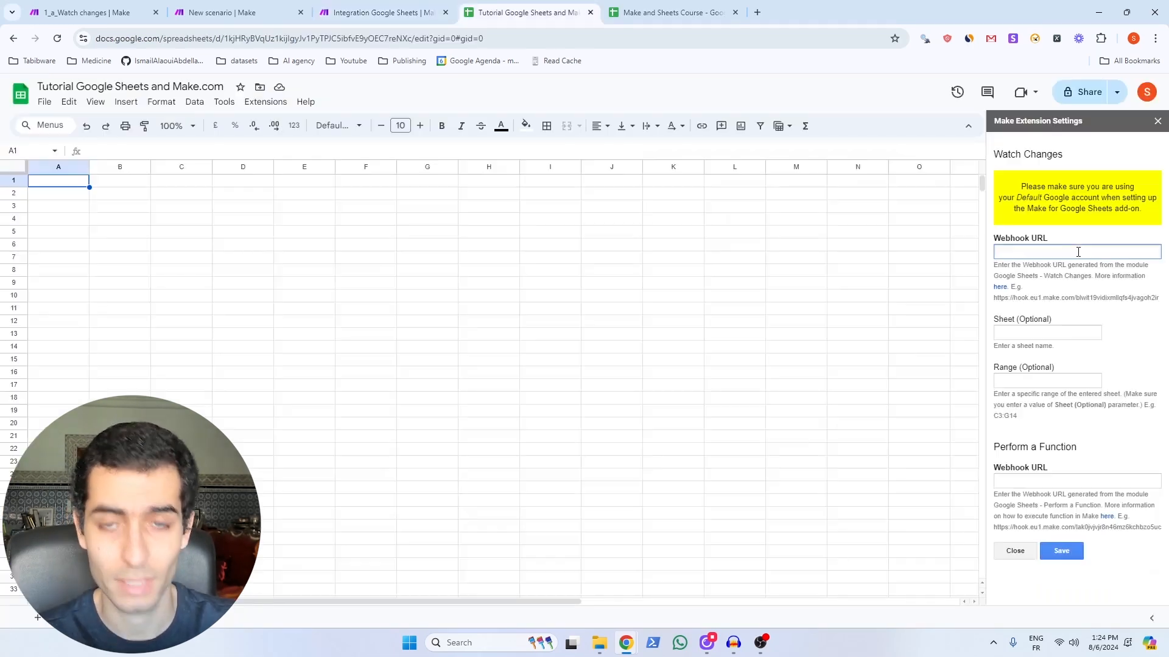
pyautogui.hotkey('ctrl', 'v')
pyautogui.click(1054, 333)
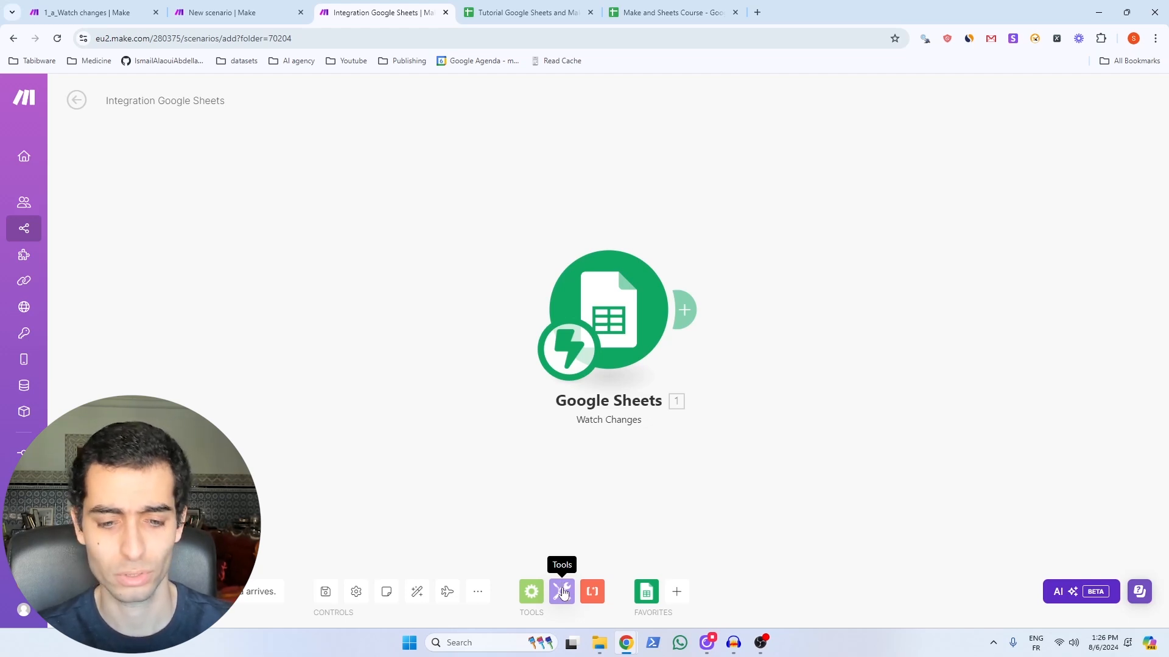
# Step: Add a Tools Set variable step named watch_change_var, mapped to the trigger's Value
pyautogui.click(563, 587)
pyautogui.scroll(-2, 632, 487)
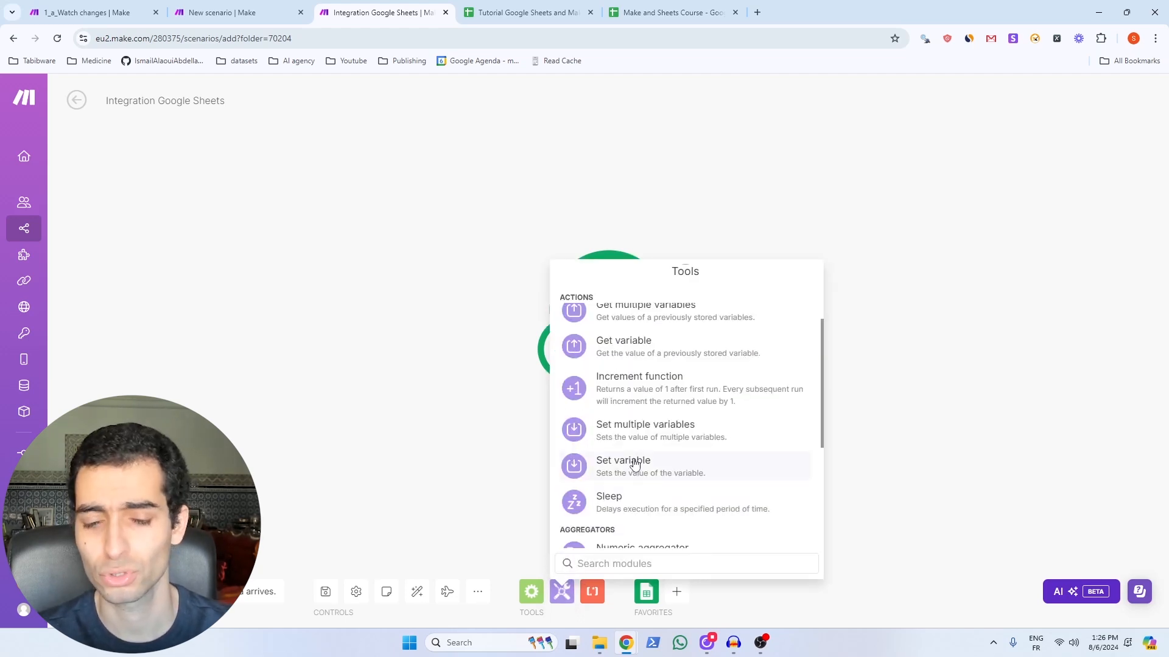
pyautogui.click(634, 464)
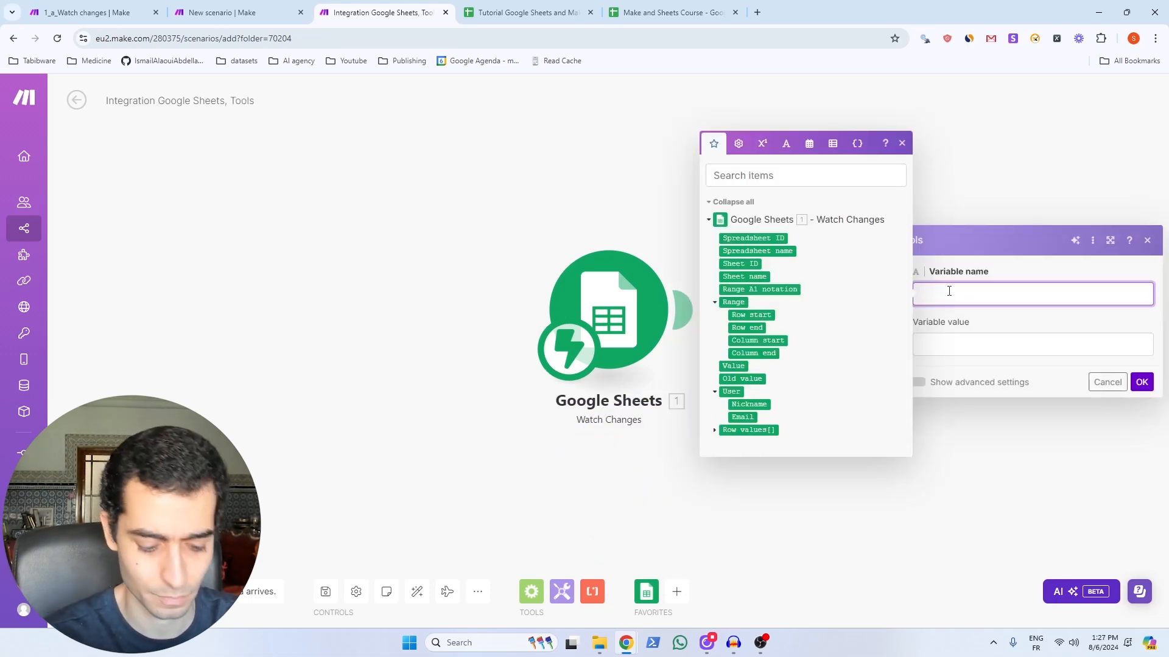
pyautogui.write('watch_change_var')
pyautogui.click(941, 345)
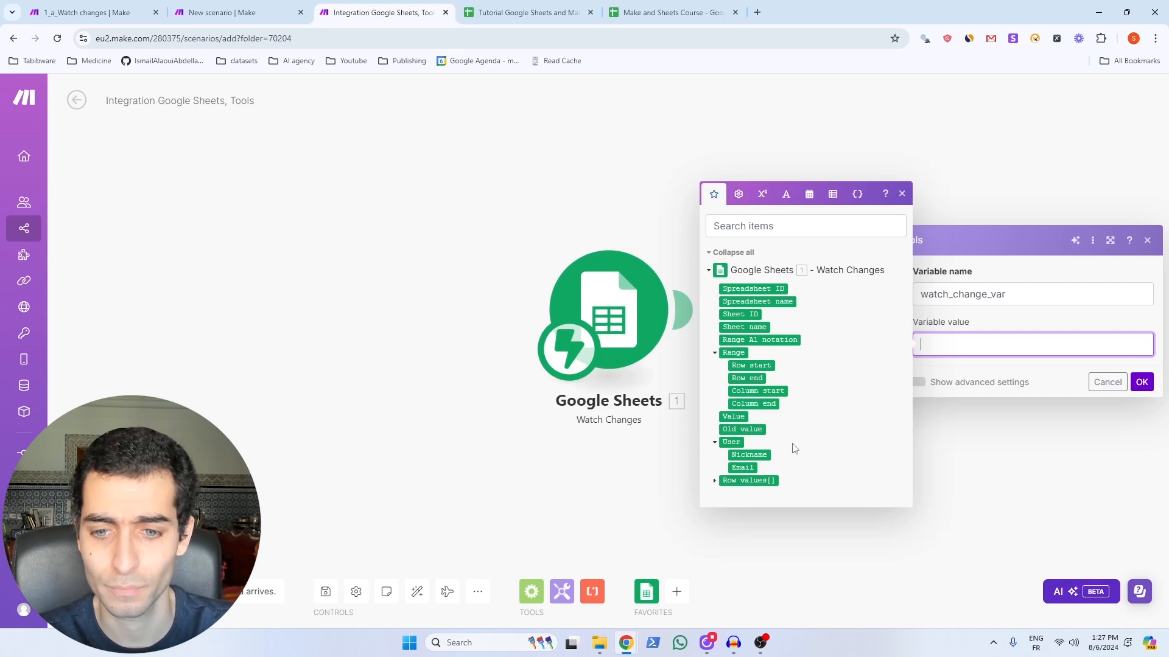
pyautogui.click(732, 417)
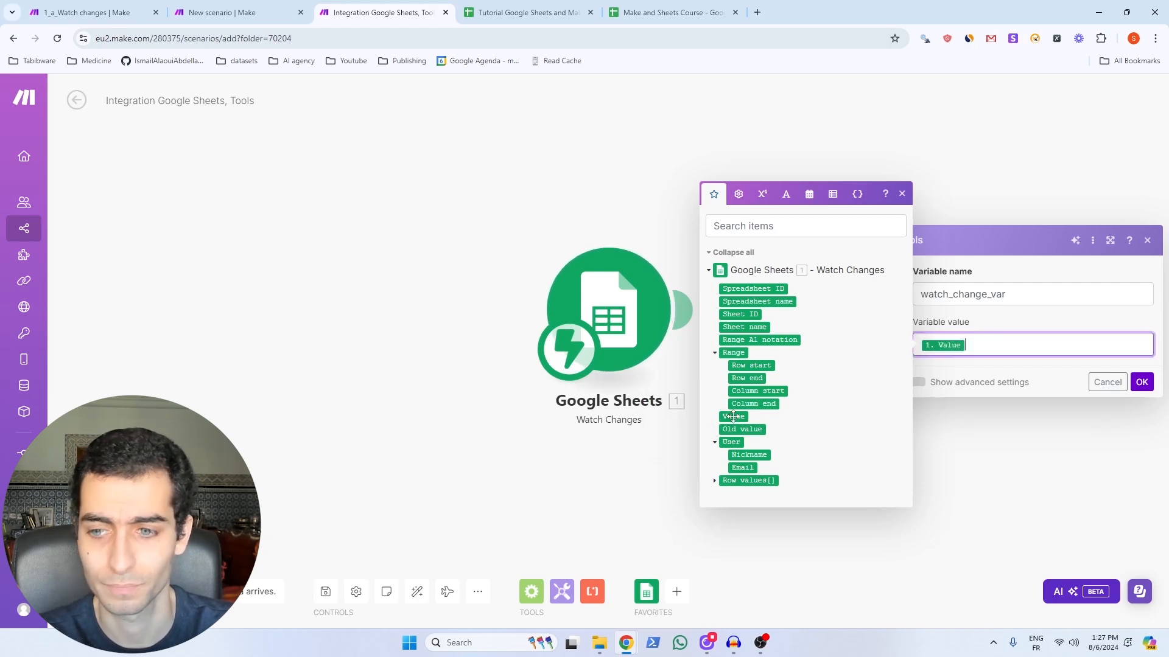
pyautogui.click(1142, 383)
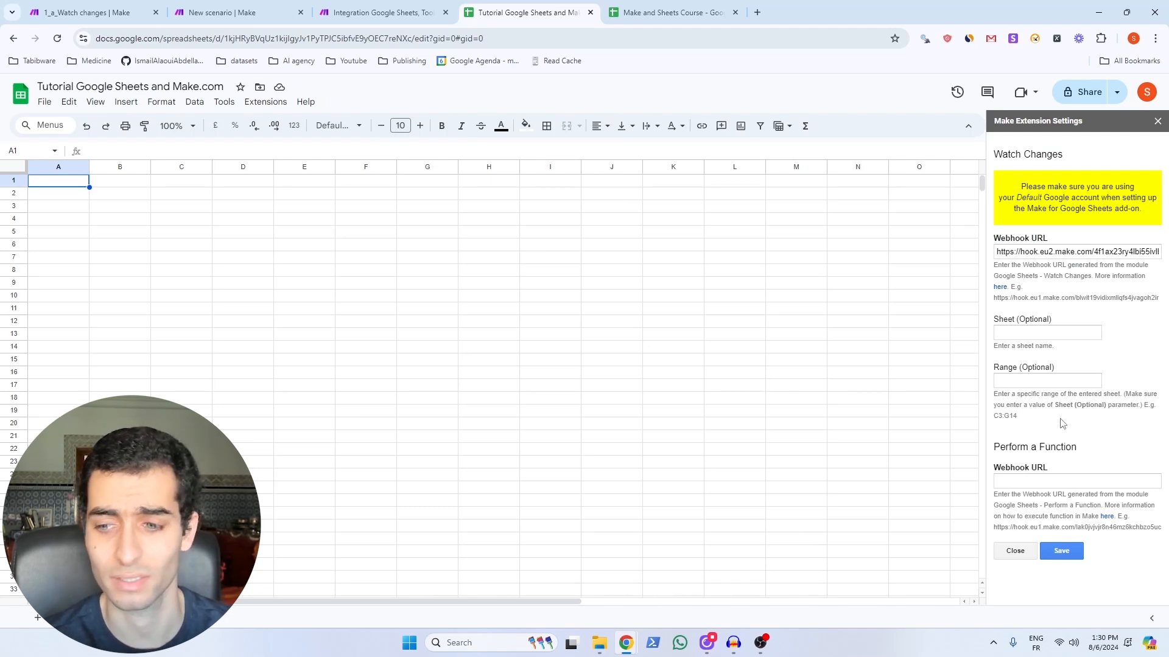
# Step: Save the add-on's webhook settings in the Sheets sidebar, then start Run once in Make
pyautogui.click(1062, 551)
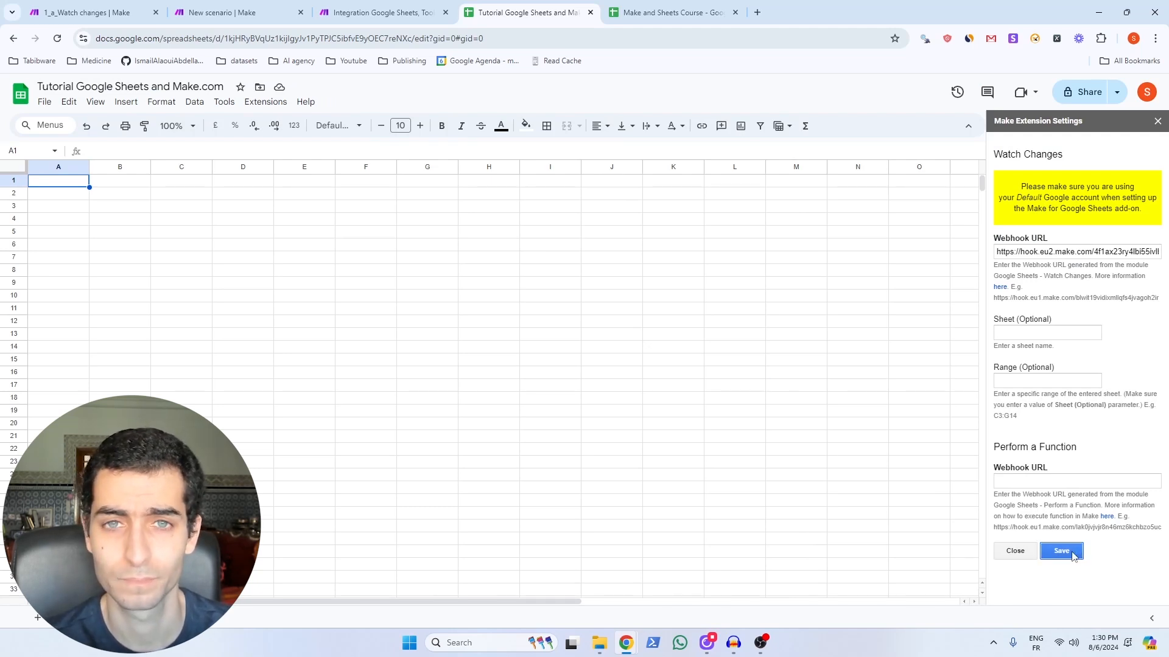
pyautogui.click(634, 364)
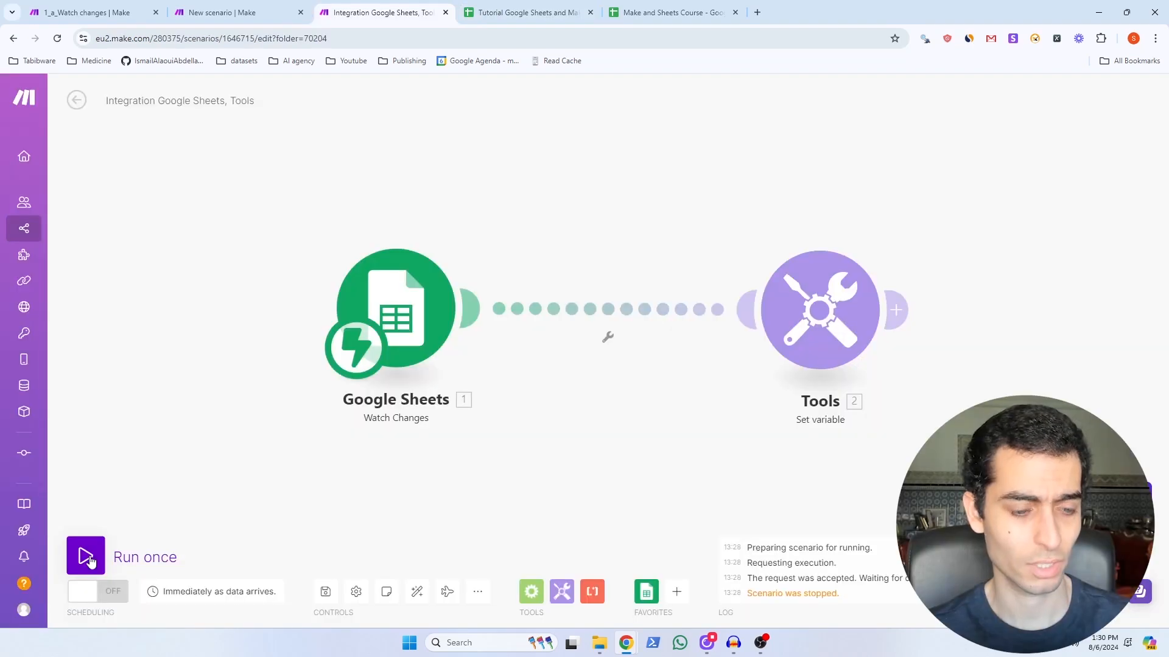
pyautogui.click(87, 558)
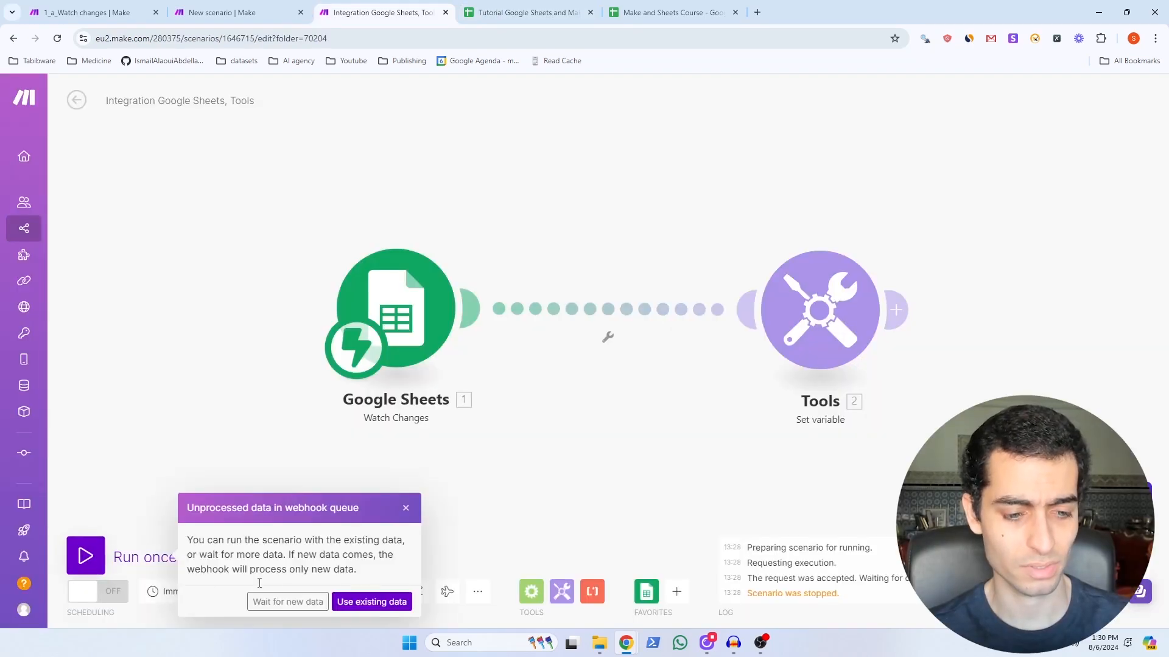
# Step: Have the scenario wait for new webhook data, then switch to the tutorial spreadsheet
pyautogui.click(294, 603)
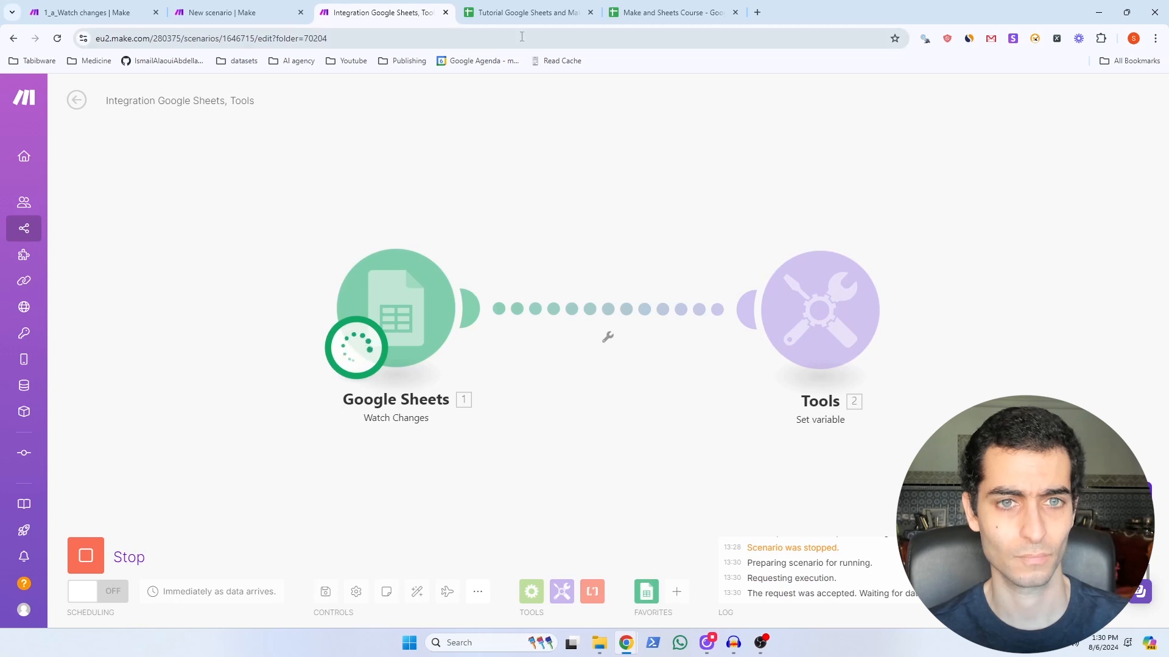
pyautogui.click(519, 12)
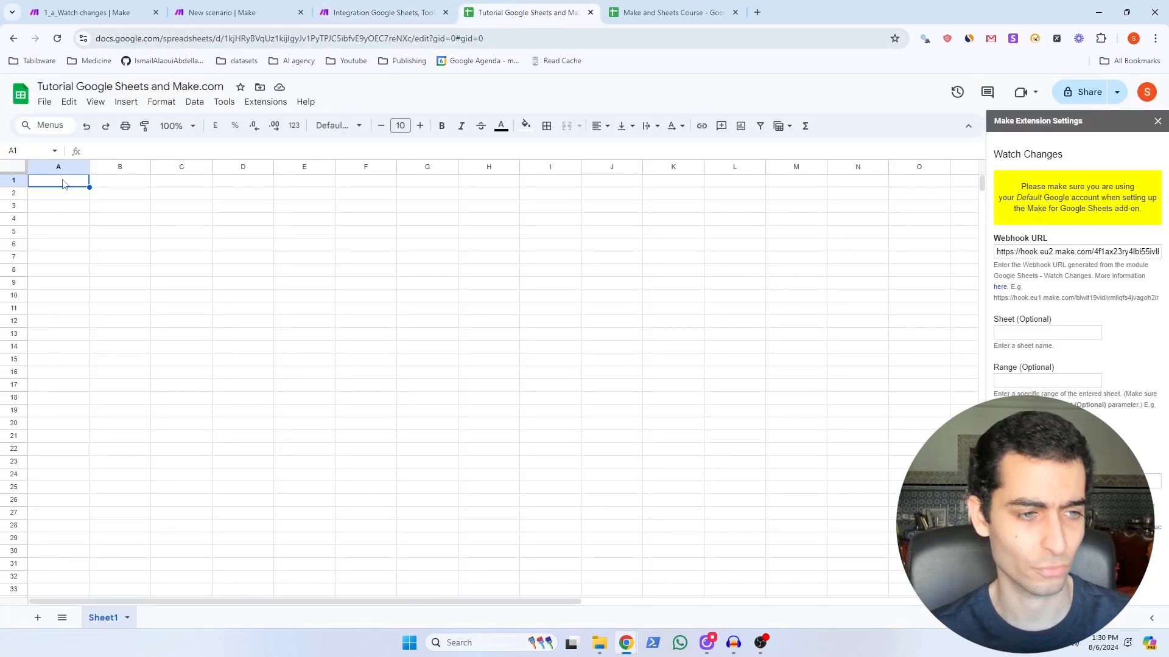
# Step: Enter 'test new value' in cell A1, then return to the Make scenario
pyautogui.doubleClick(63, 184)
pyautogui.write('te')
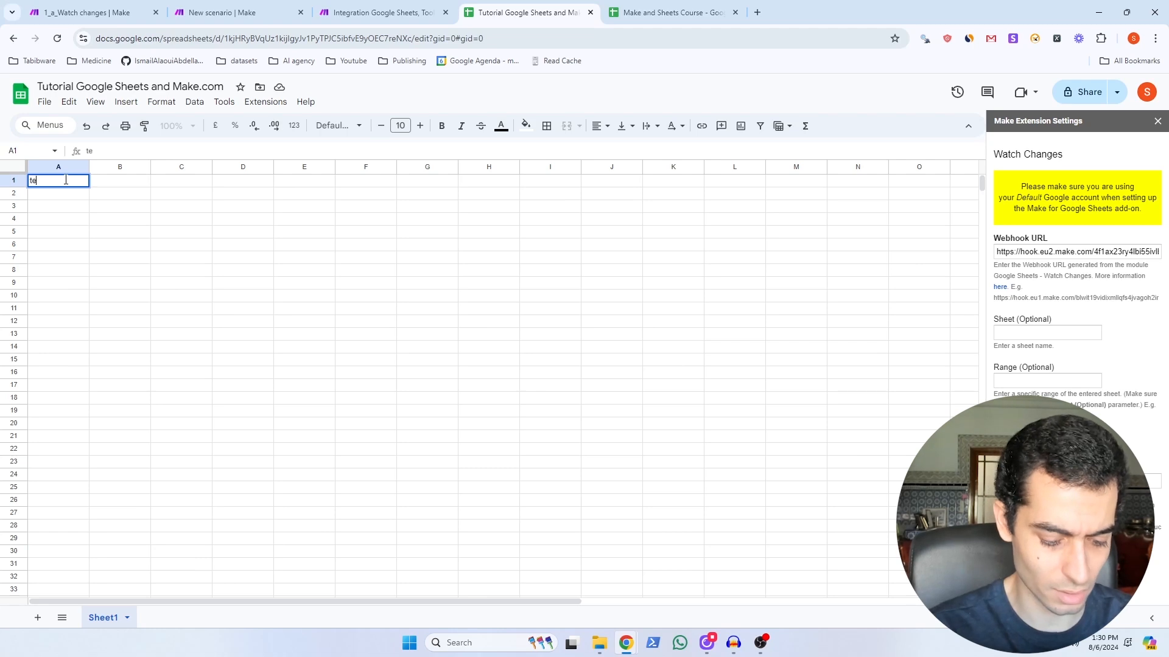
pyautogui.write('st new value')
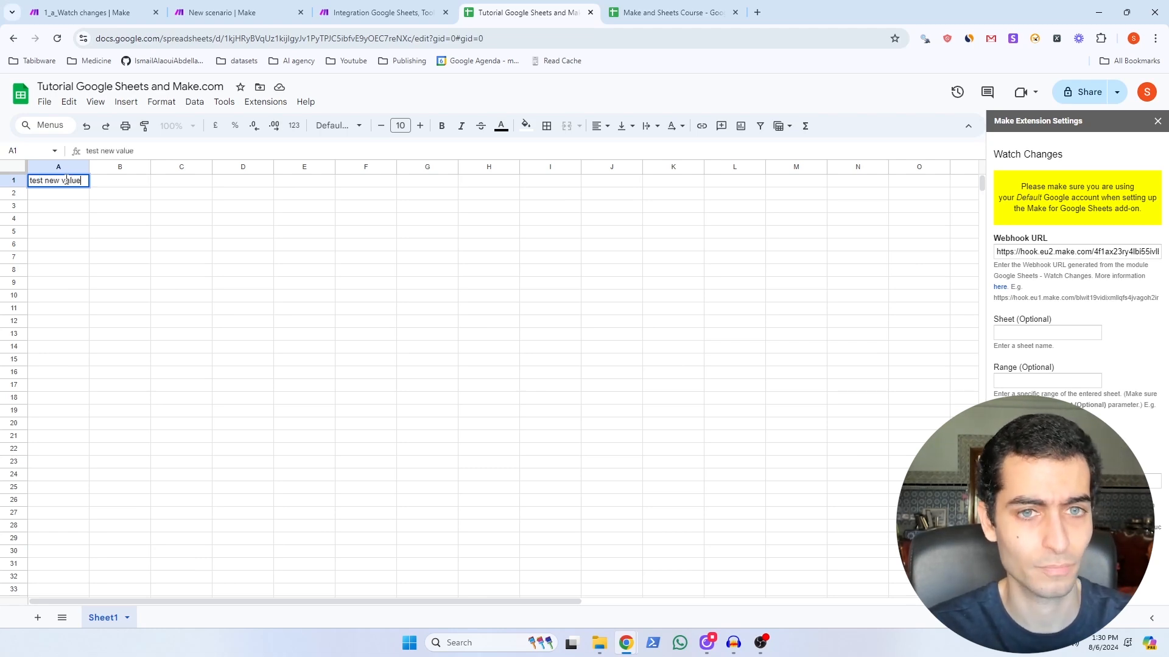
pyautogui.press('Return')
pyautogui.click(357, 13)
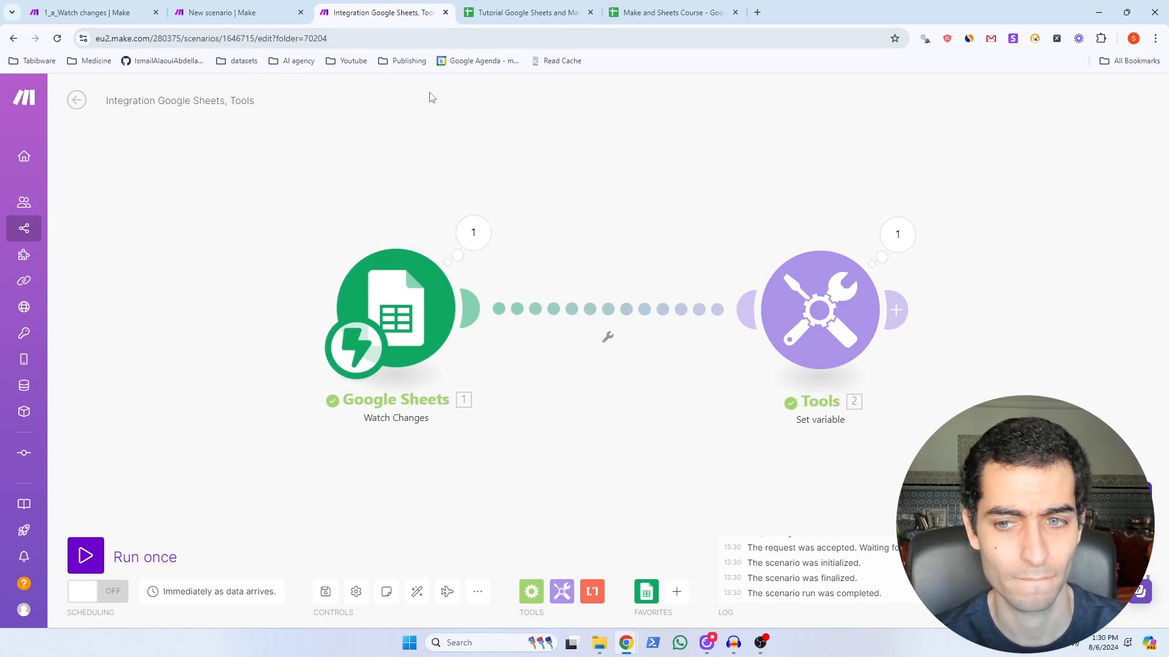
# Step: Inspect the Google Sheets and Tools run outputs to confirm 'test new value' came through
pyautogui.click(479, 235)
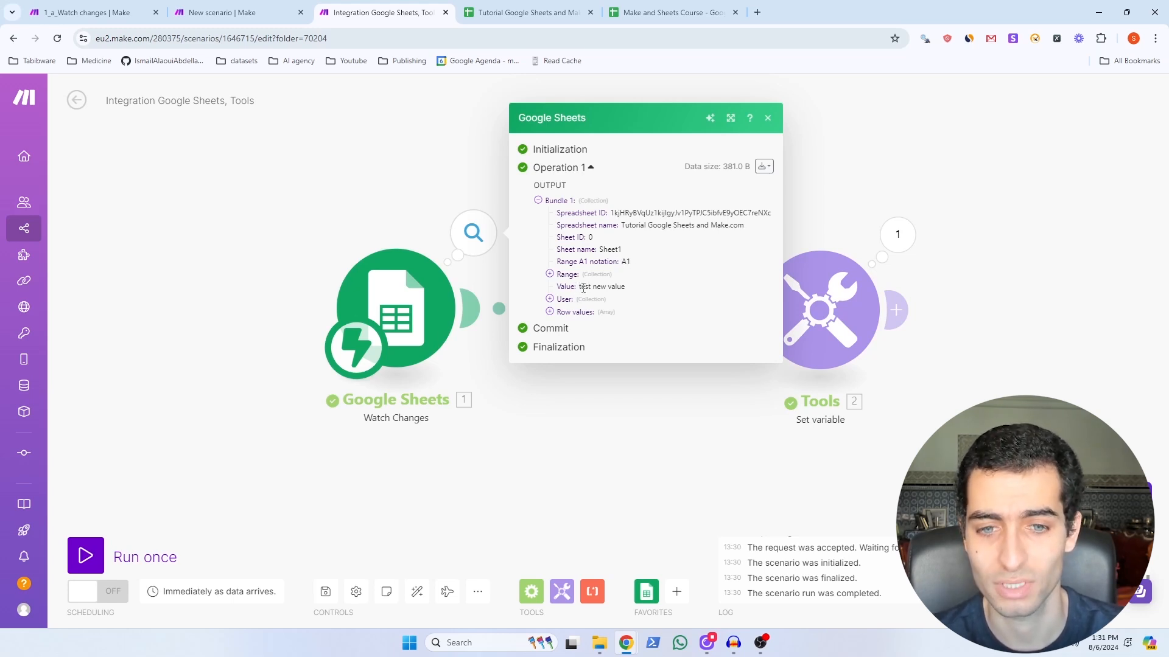
pyautogui.click(897, 234)
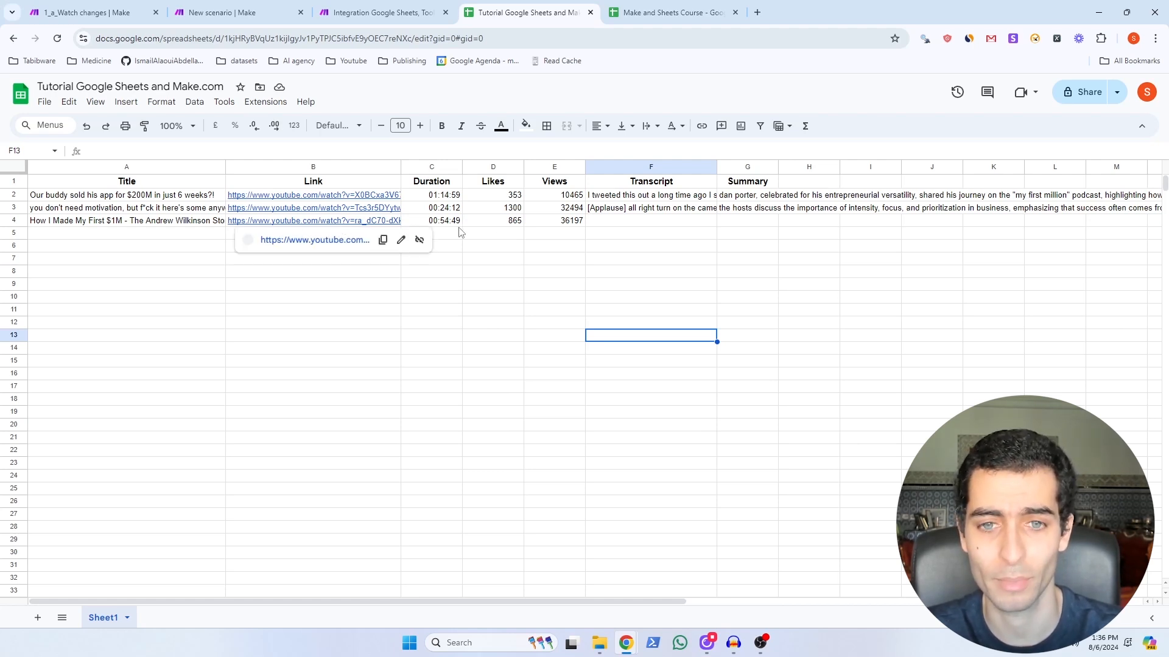
# Step: Expand and read the full video transcripts in cells F2 and F3
pyautogui.doubleClick(639, 198)
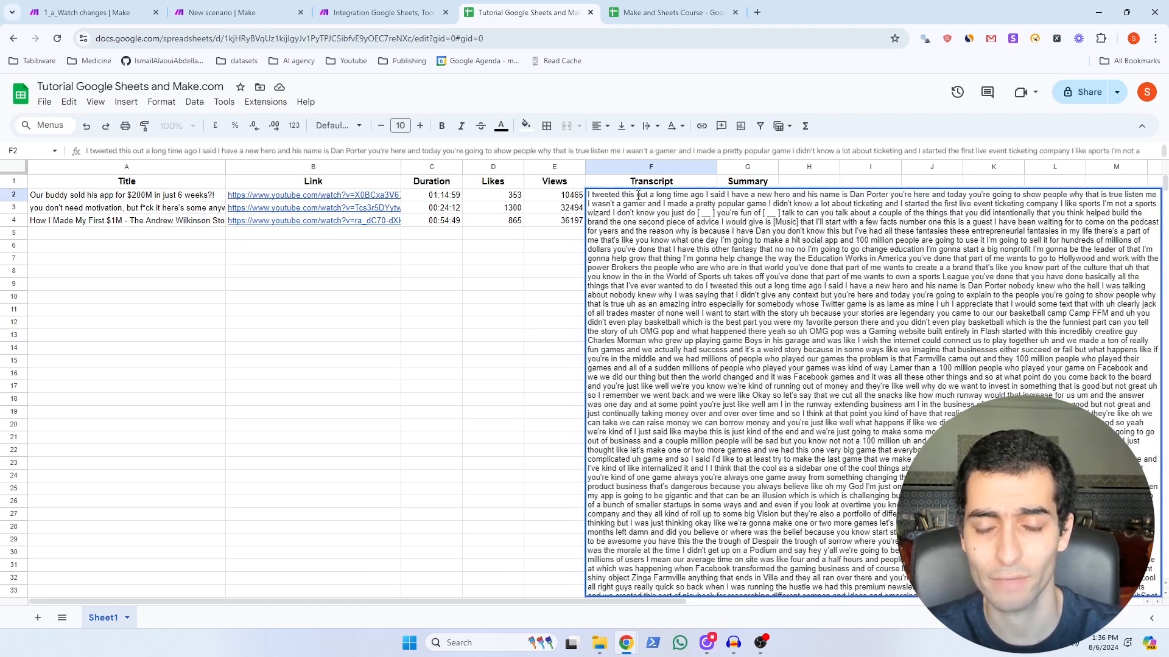
pyautogui.click(544, 286)
pyautogui.click(632, 208)
pyautogui.doubleClick(631, 208)
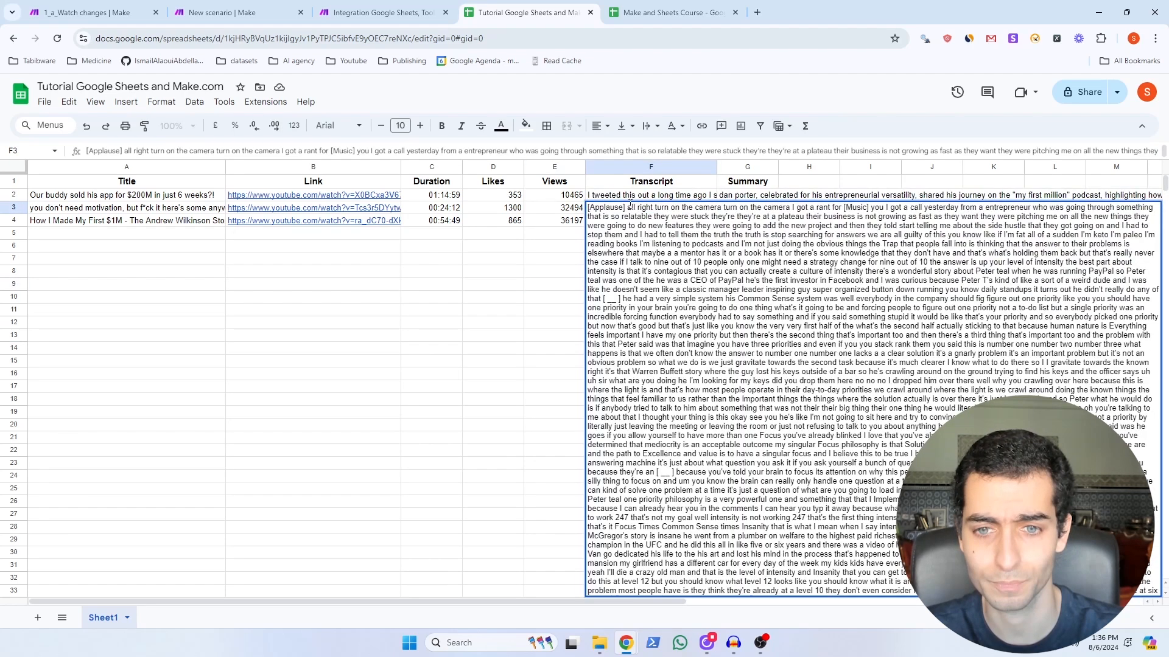
pyautogui.click(539, 275)
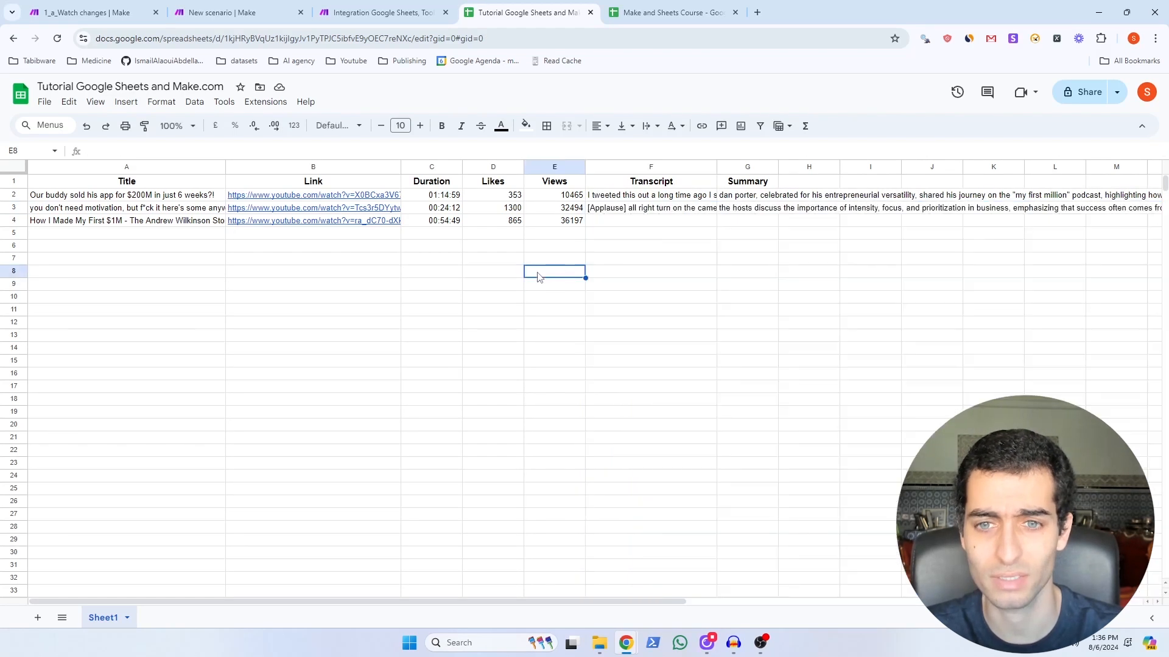
# Step: Expand the summaries in G2 and G3, then point out the empty F4 and G4 cells
pyautogui.doubleClick(734, 195)
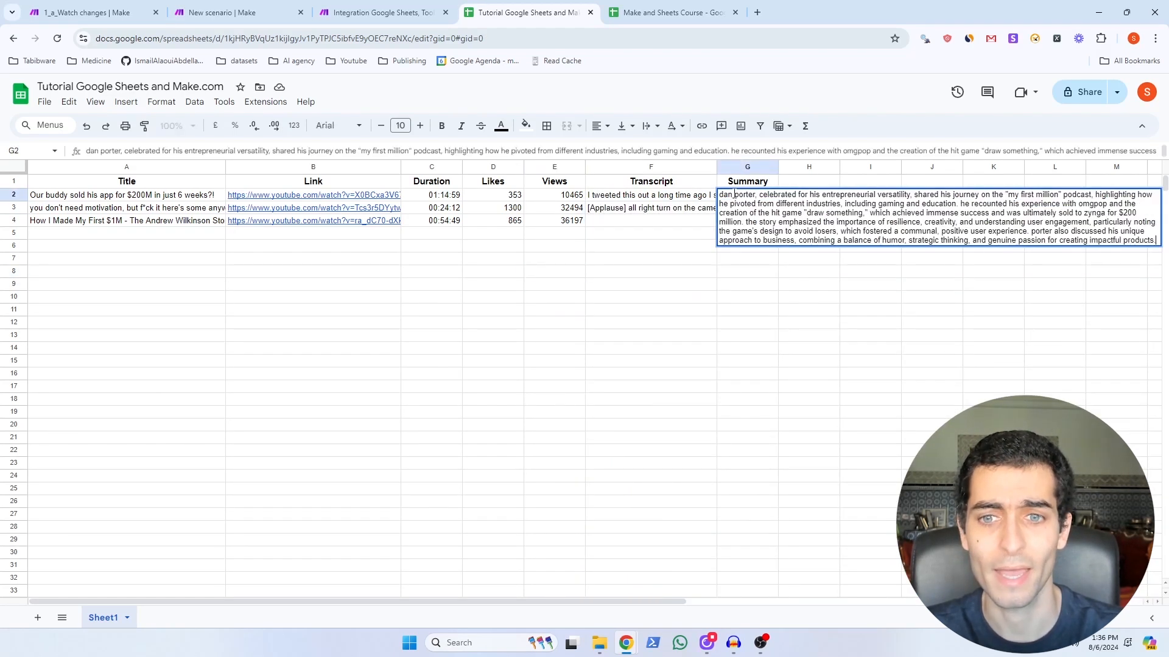
pyautogui.click(694, 312)
pyautogui.click(744, 210)
pyautogui.doubleClick(743, 208)
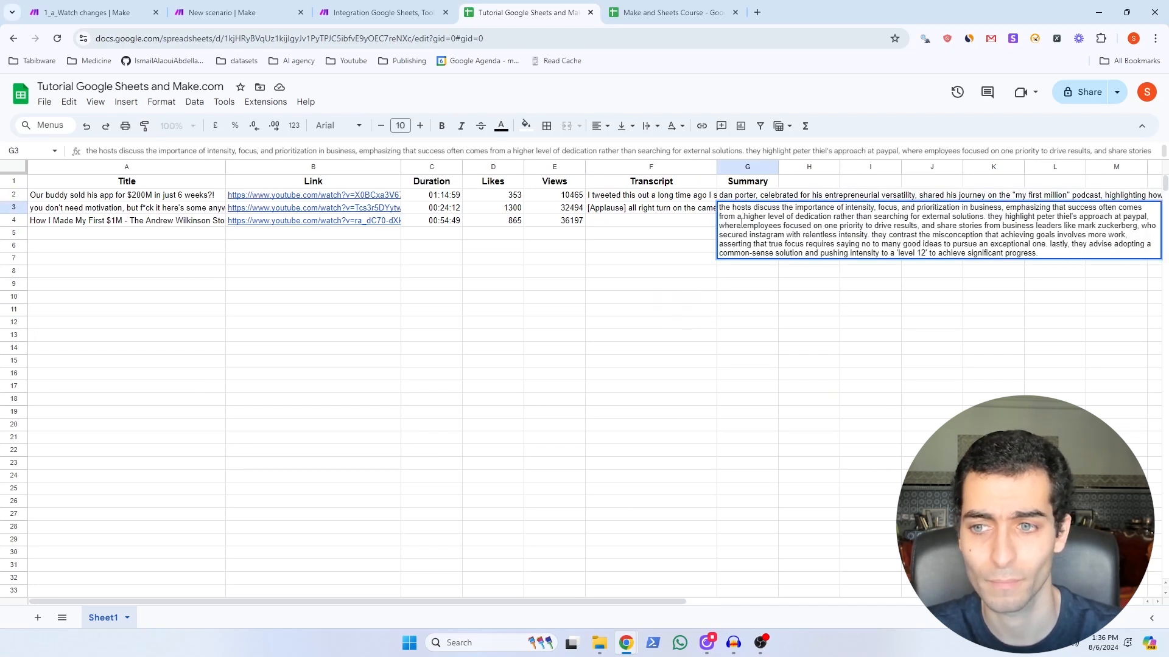
pyautogui.click(747, 335)
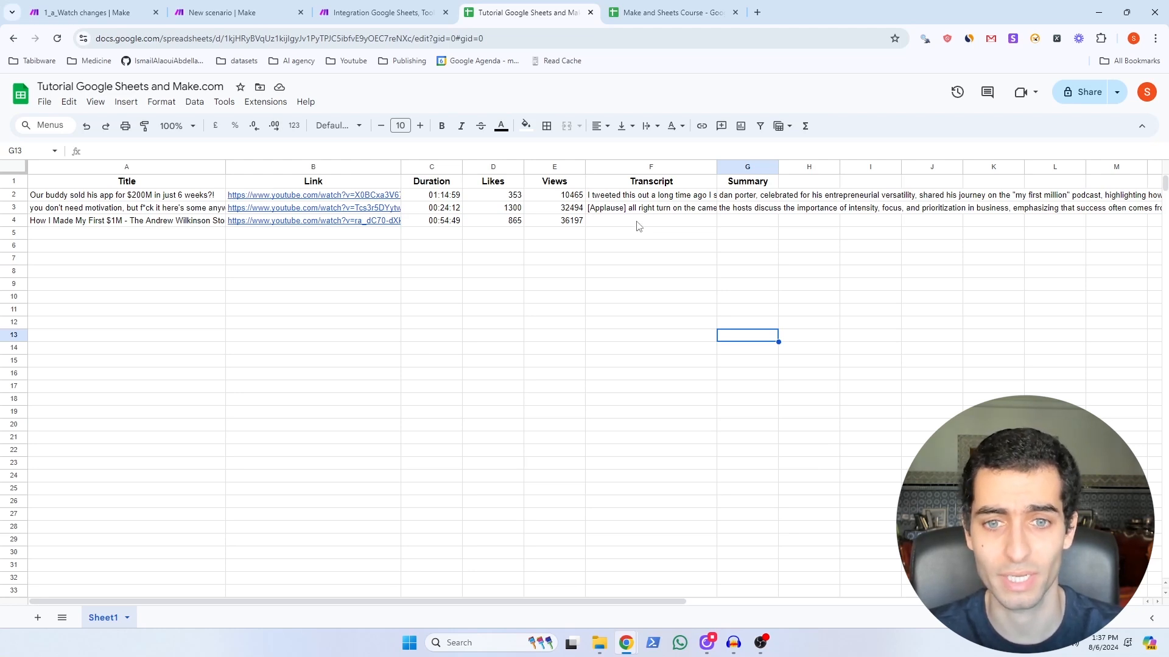
pyautogui.click(638, 226)
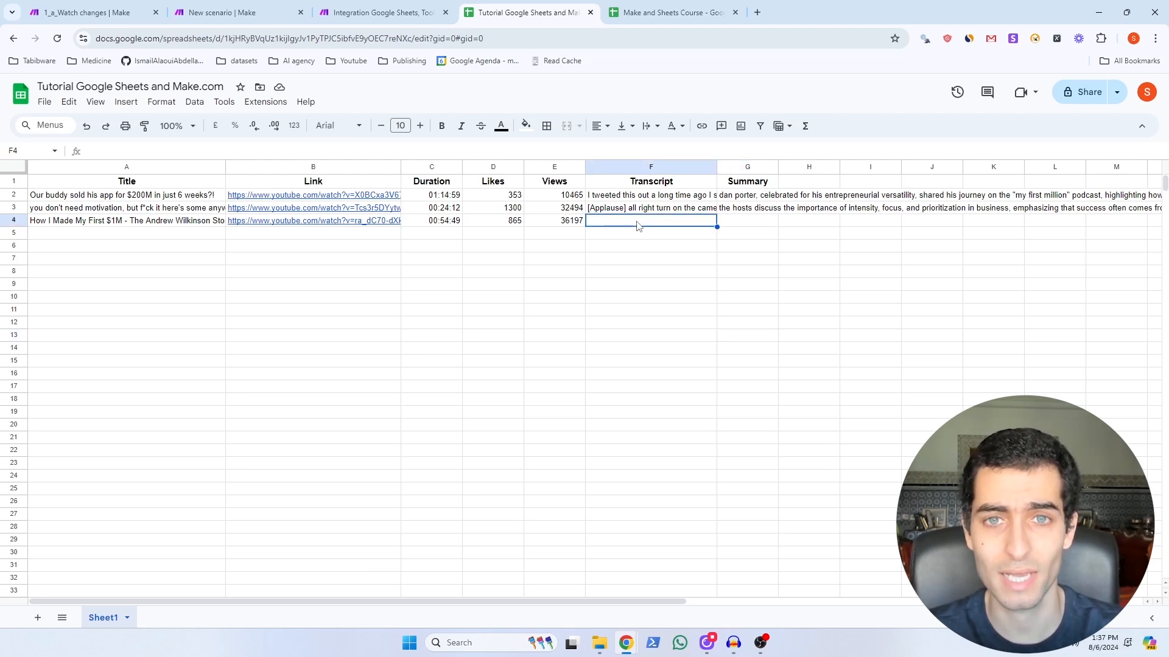
pyautogui.click(740, 227)
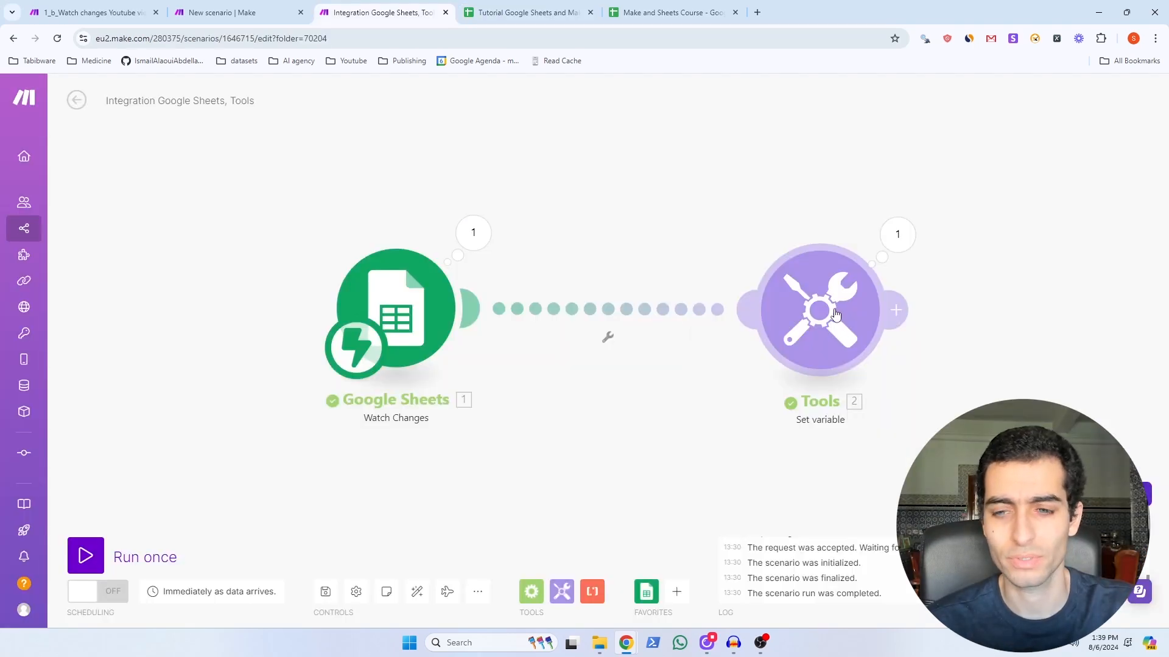
# Step: Replace the Tools module with an OpenAI Create a Completion module using gpt-4o
pyautogui.rightClick(835, 315)
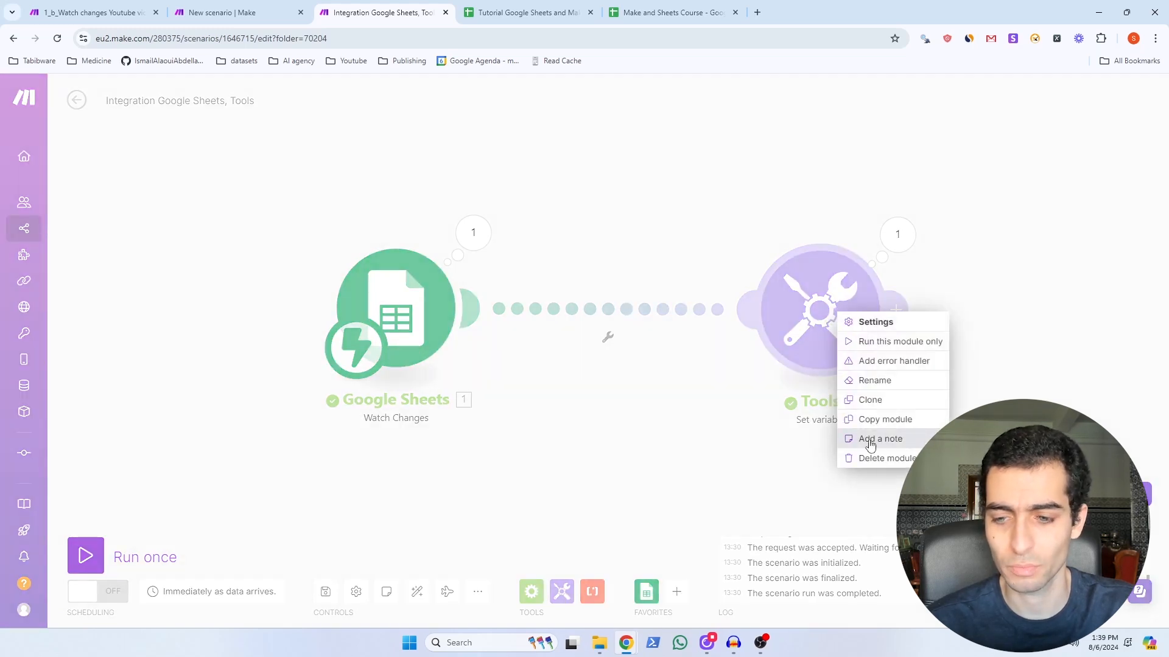
pyautogui.click(875, 460)
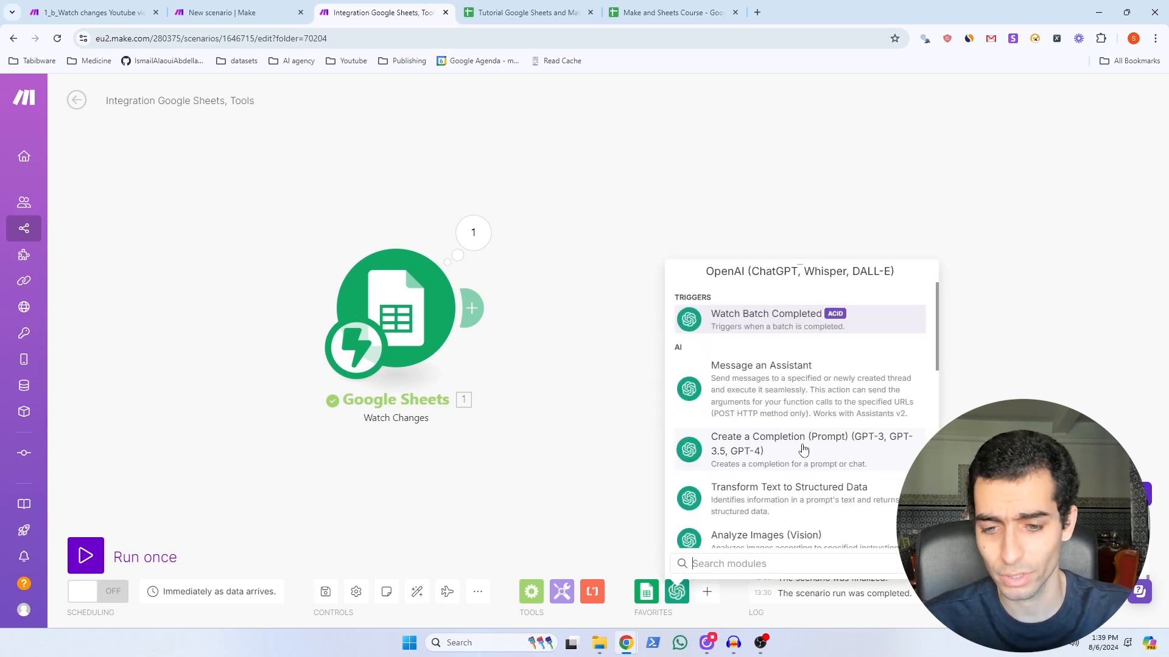
pyautogui.click(803, 449)
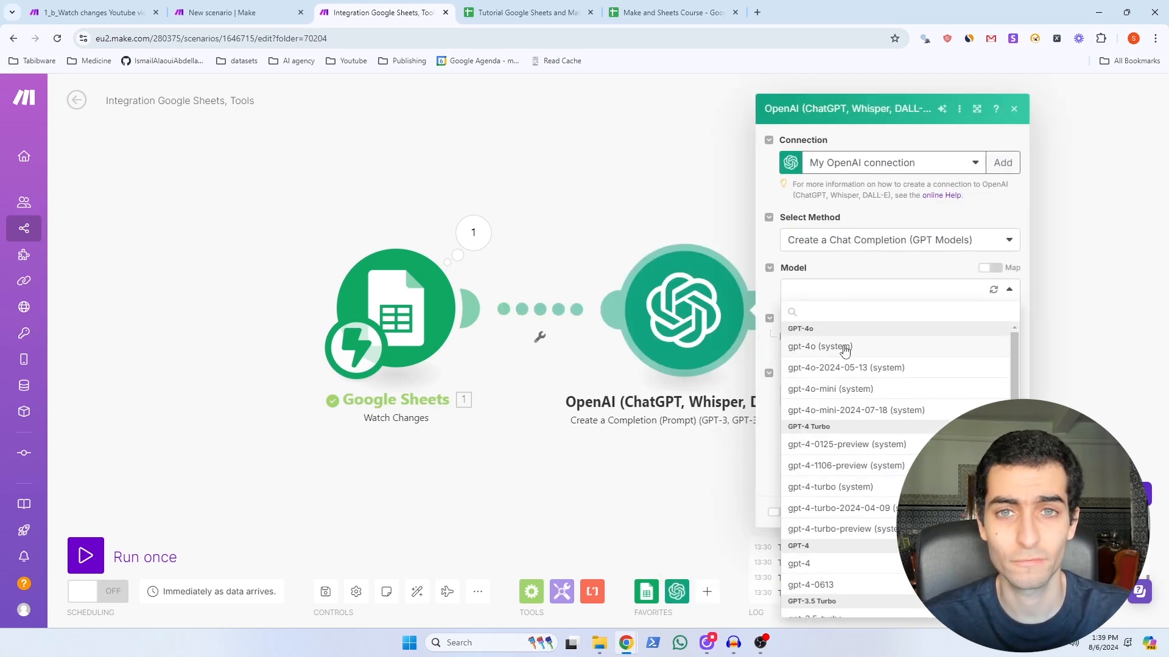
pyautogui.click(844, 347)
# Step: Add a System message with the pasted summary prompt plus the changed cell's Value mapped in
pyautogui.click(863, 365)
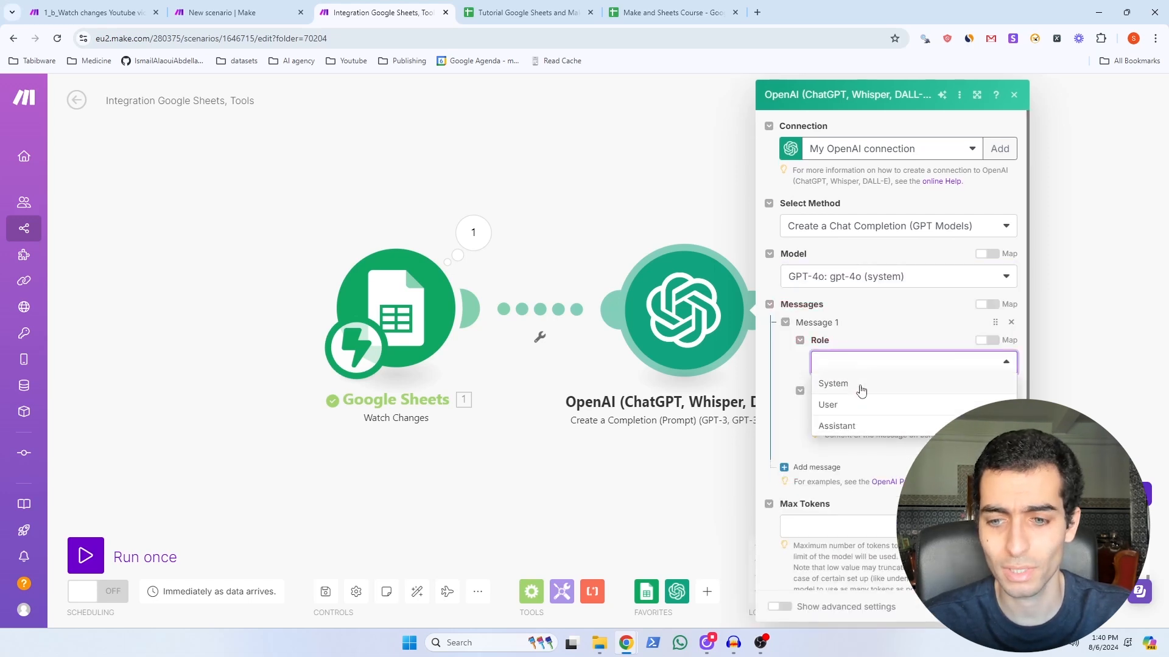
pyautogui.click(860, 385)
pyautogui.click(854, 411)
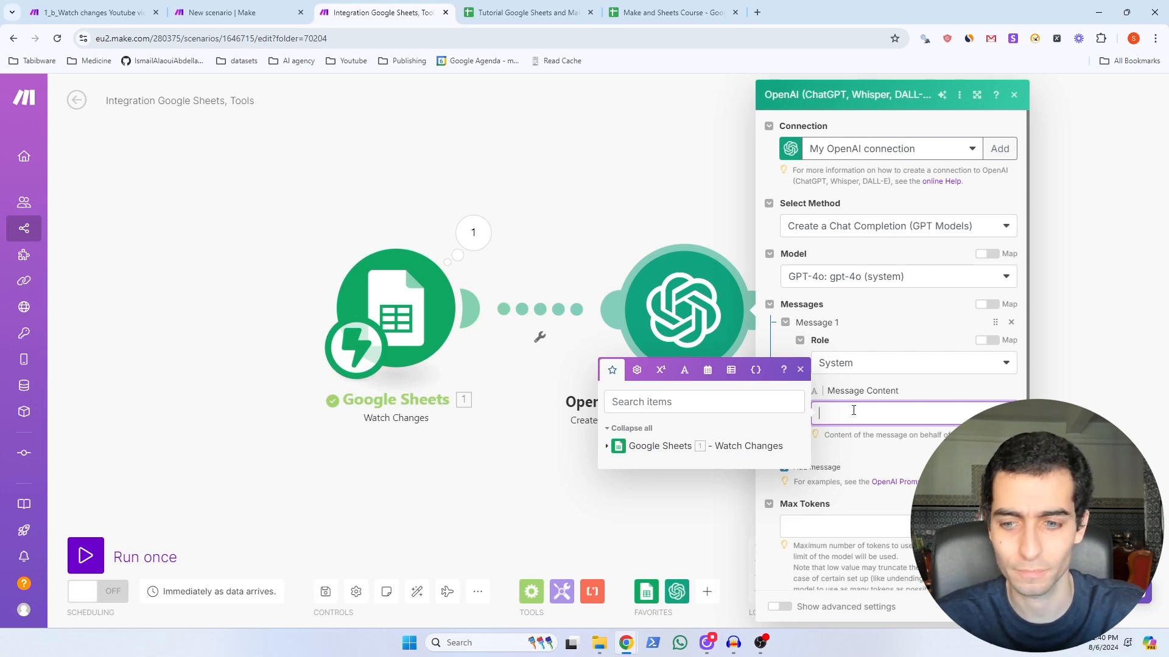
pyautogui.write("I will give you the transcript of a youtube video from a channel called 'My first million' and you will have to summarise it via 4 sentences maximum. This channel consists of 2 hosts discussing new business ideas based on trends & opportunities they see in the market. Here is the transcript:")
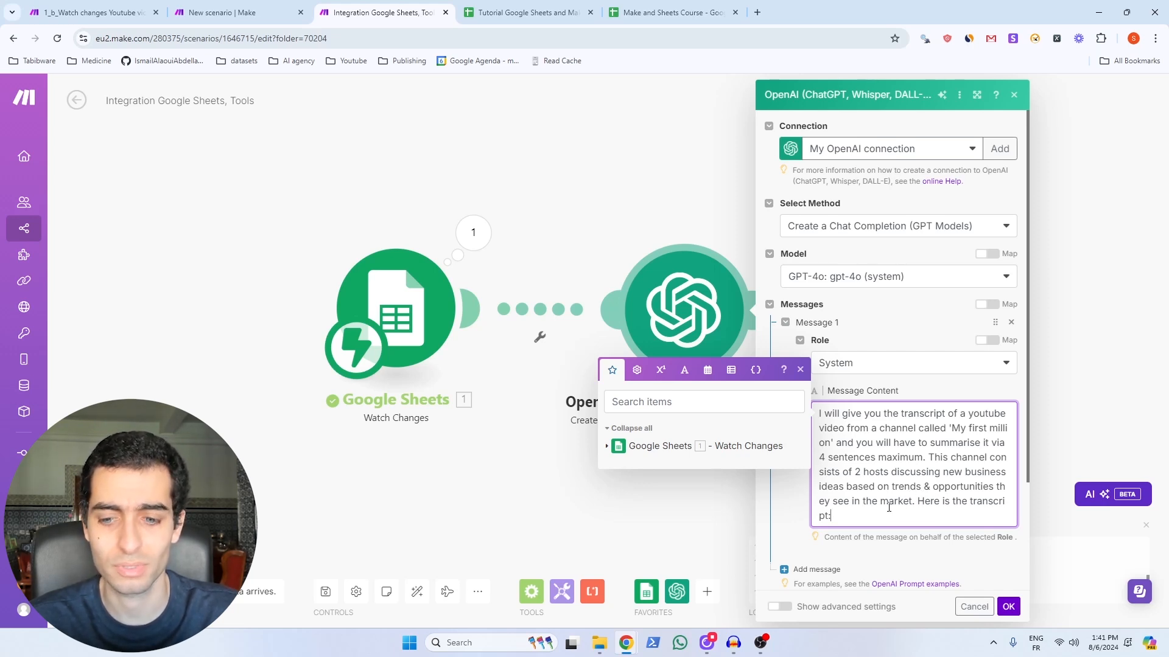
pyautogui.click(643, 446)
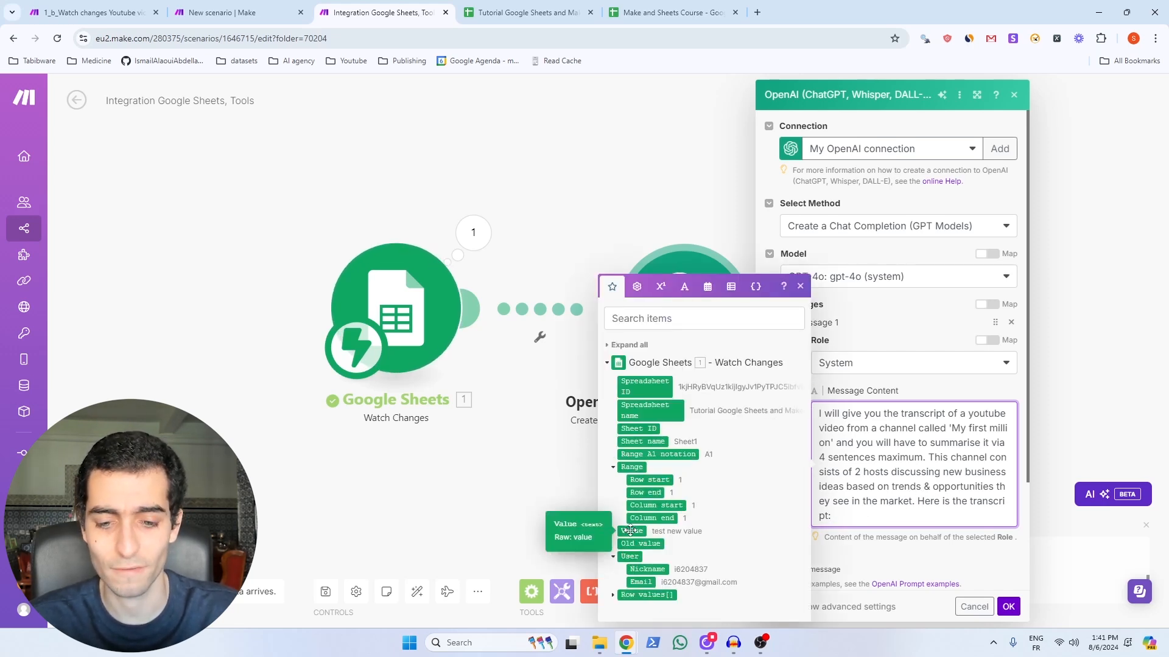
pyautogui.click(631, 531)
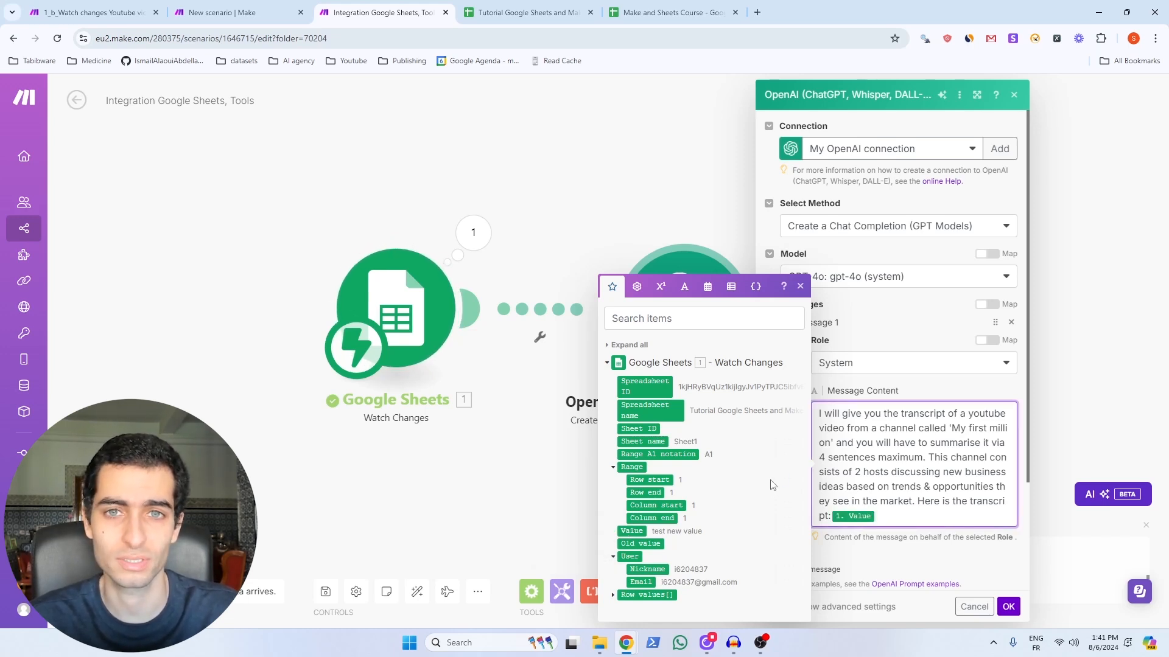
# Step: Set Max Tokens to 0 and save the OpenAI module
pyautogui.scroll(-2, 863, 506)
pyautogui.click(863, 506)
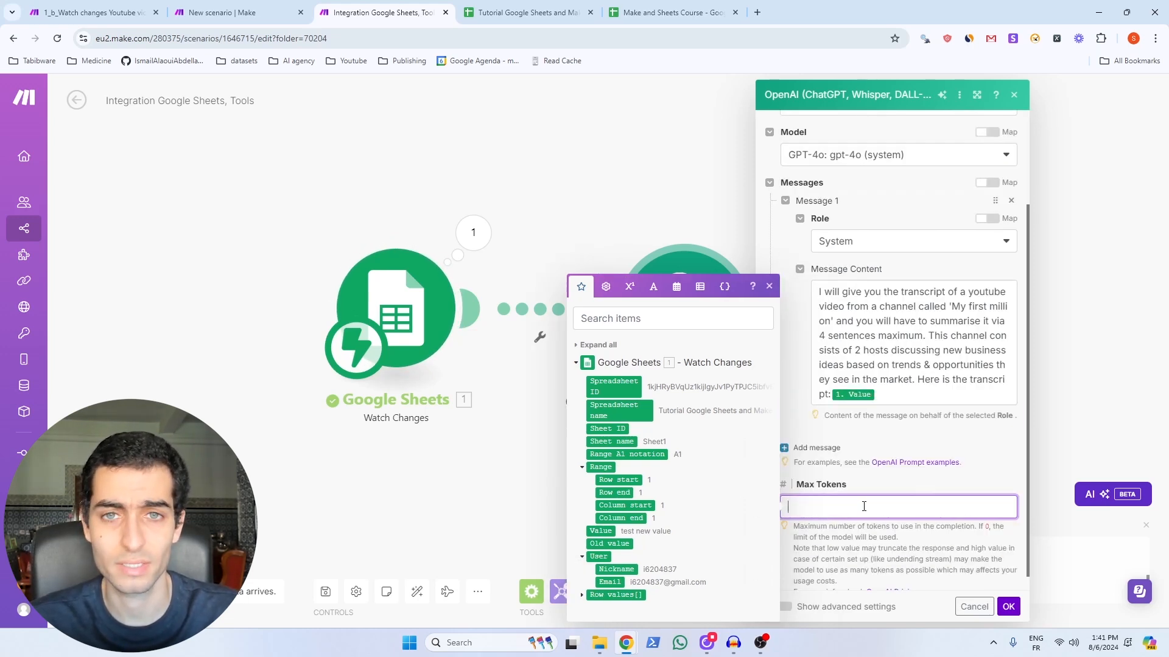
pyautogui.write('0')
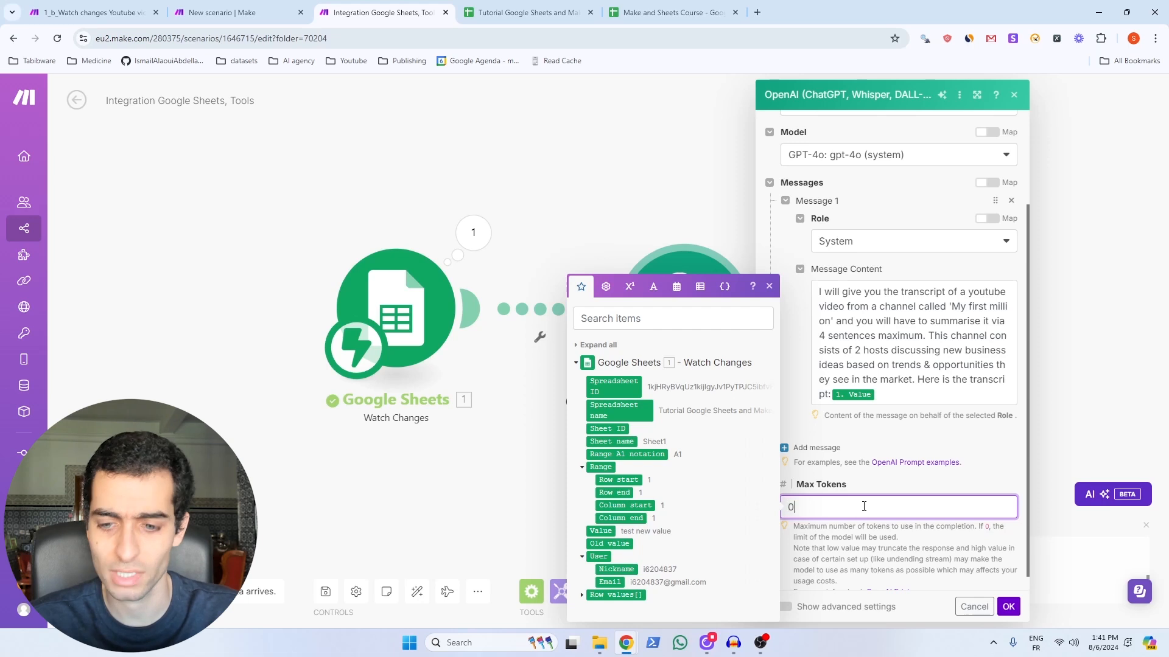
pyautogui.click(1008, 608)
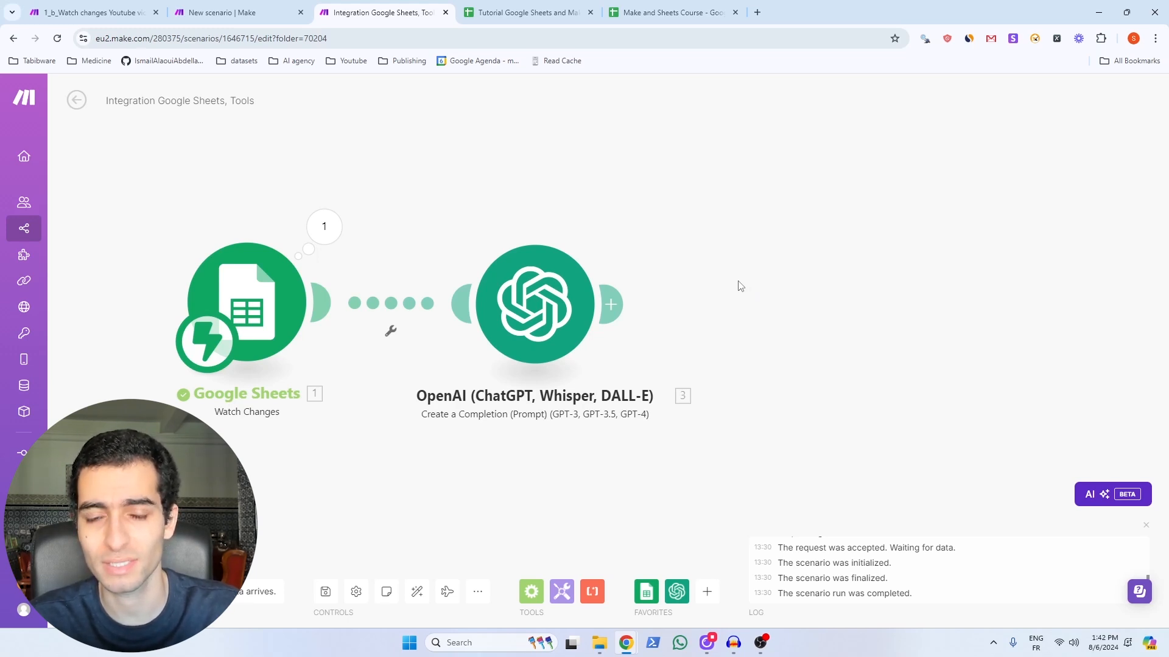
# Step: Add a Google Sheets Update a Cell module on the Tutorial Google Sheets and Make.com spreadsheet
pyautogui.click(610, 304)
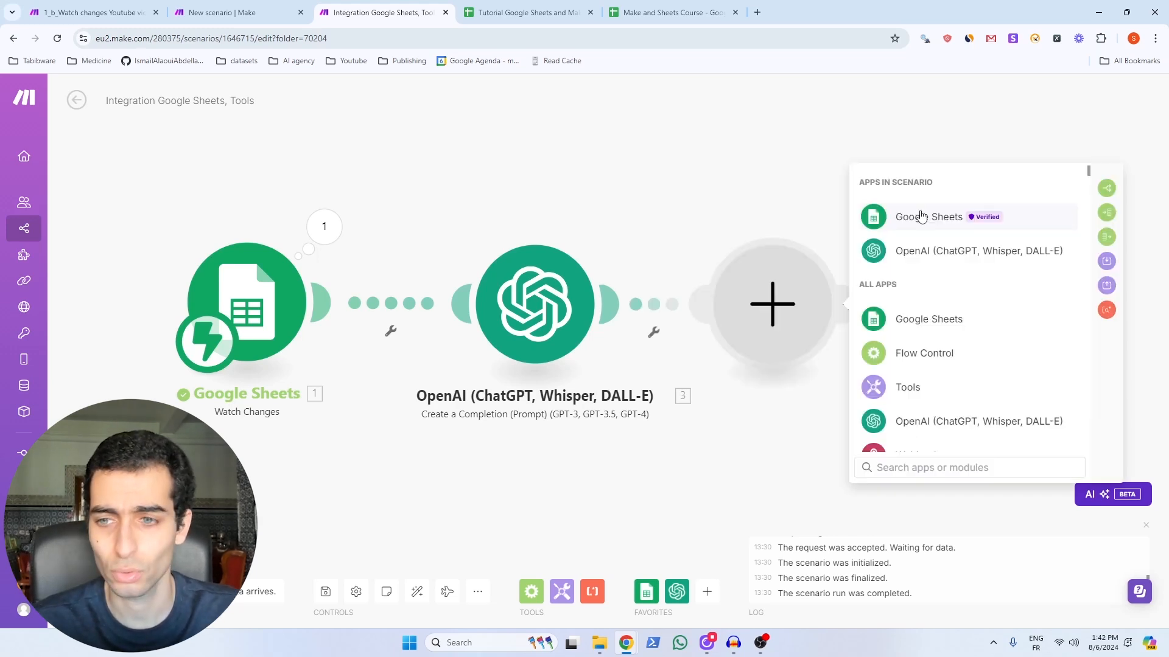
pyautogui.click(922, 218)
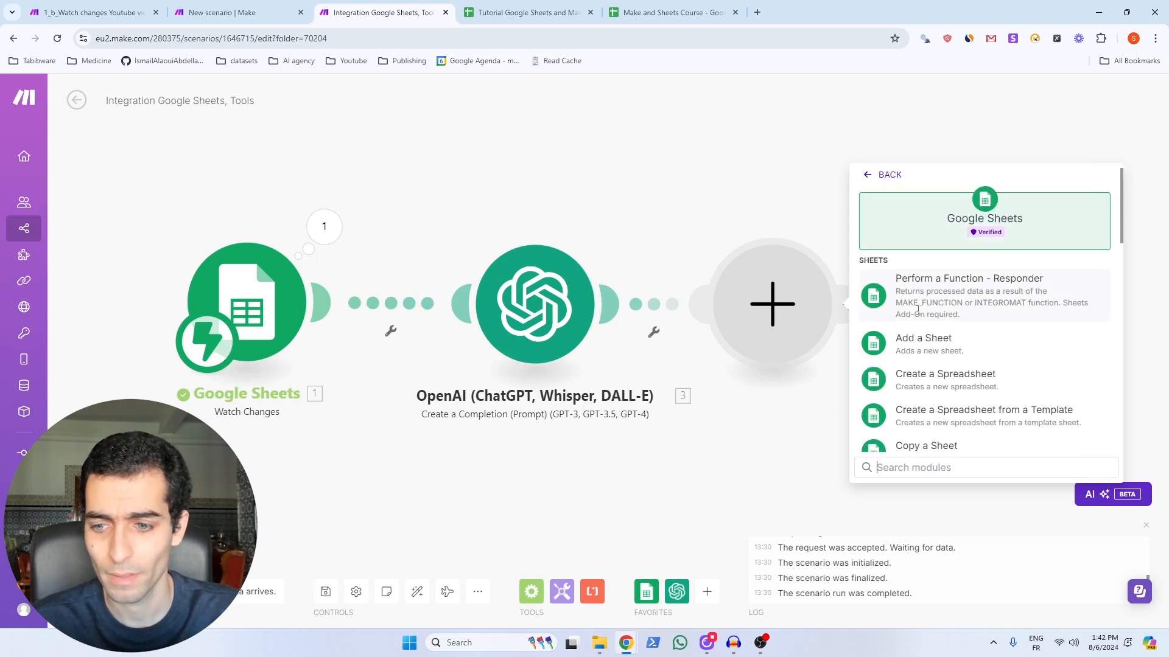
pyautogui.write('updat')
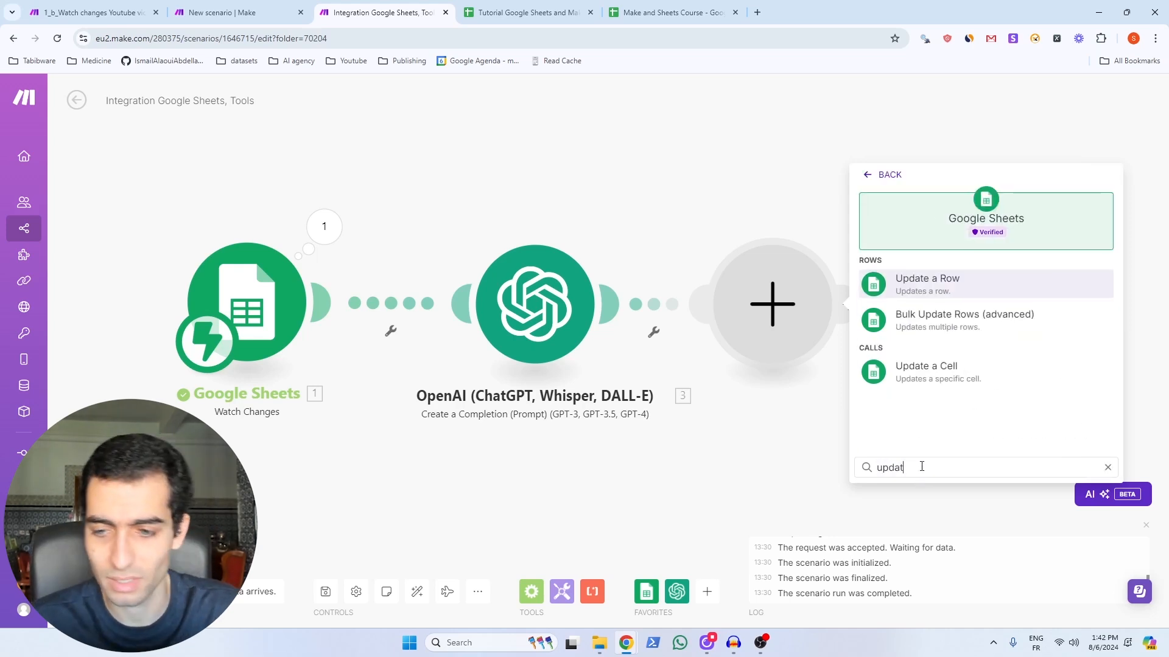
pyautogui.write('e')
pyautogui.click(931, 368)
pyautogui.click(961, 327)
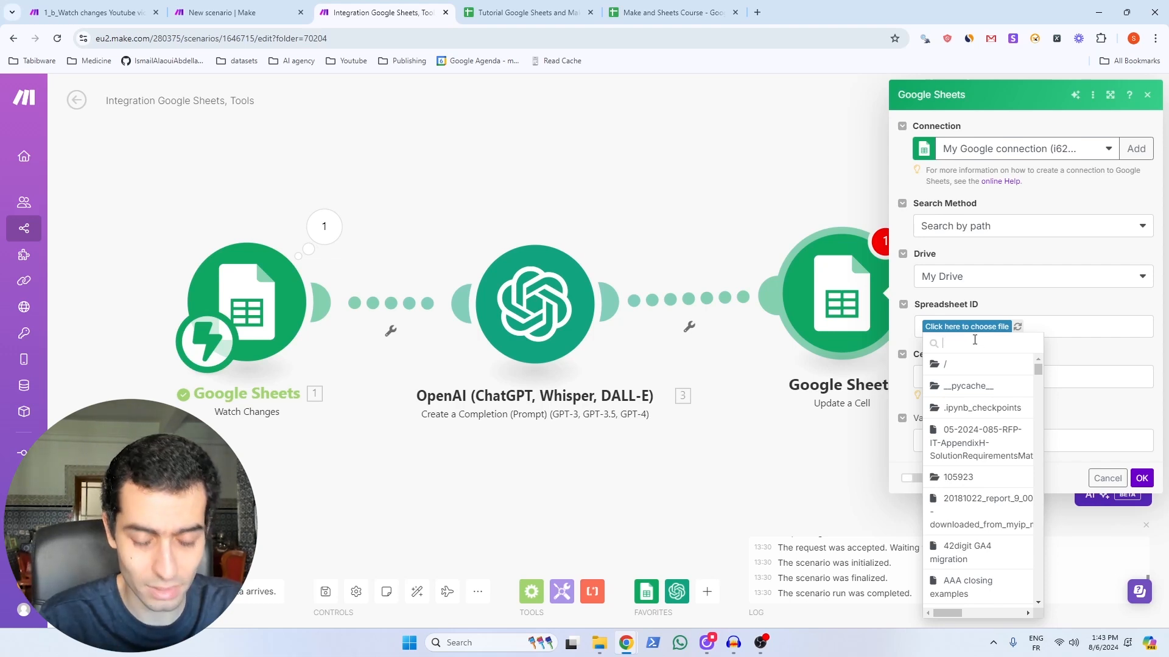
pyautogui.write('tutoria')
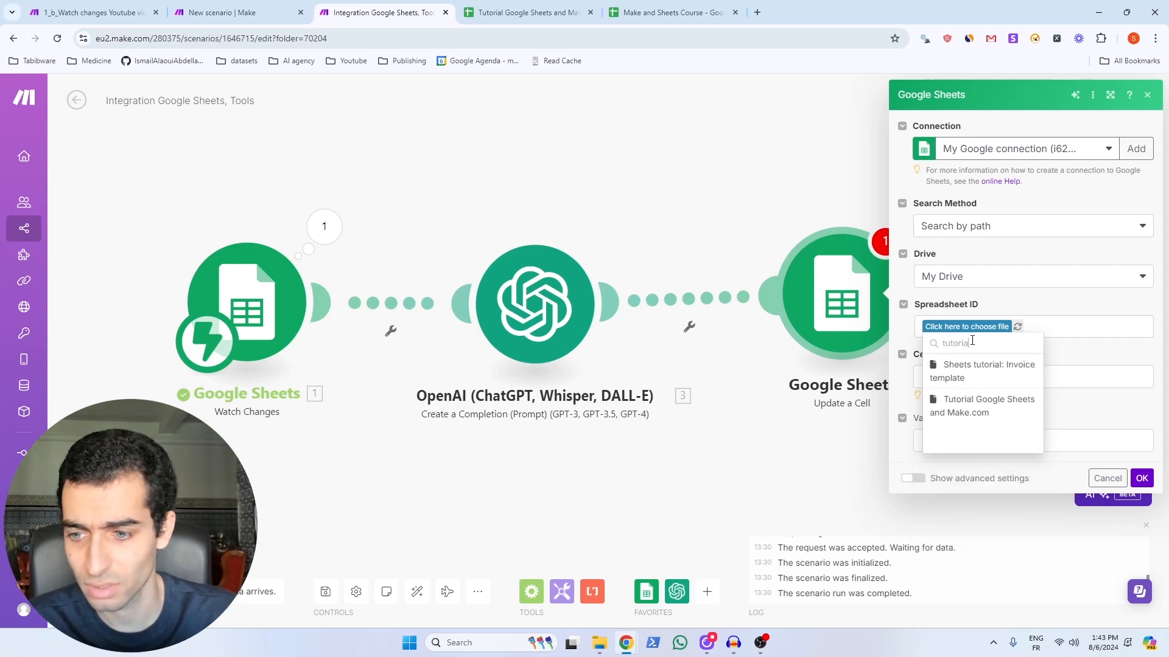
pyautogui.click(987, 407)
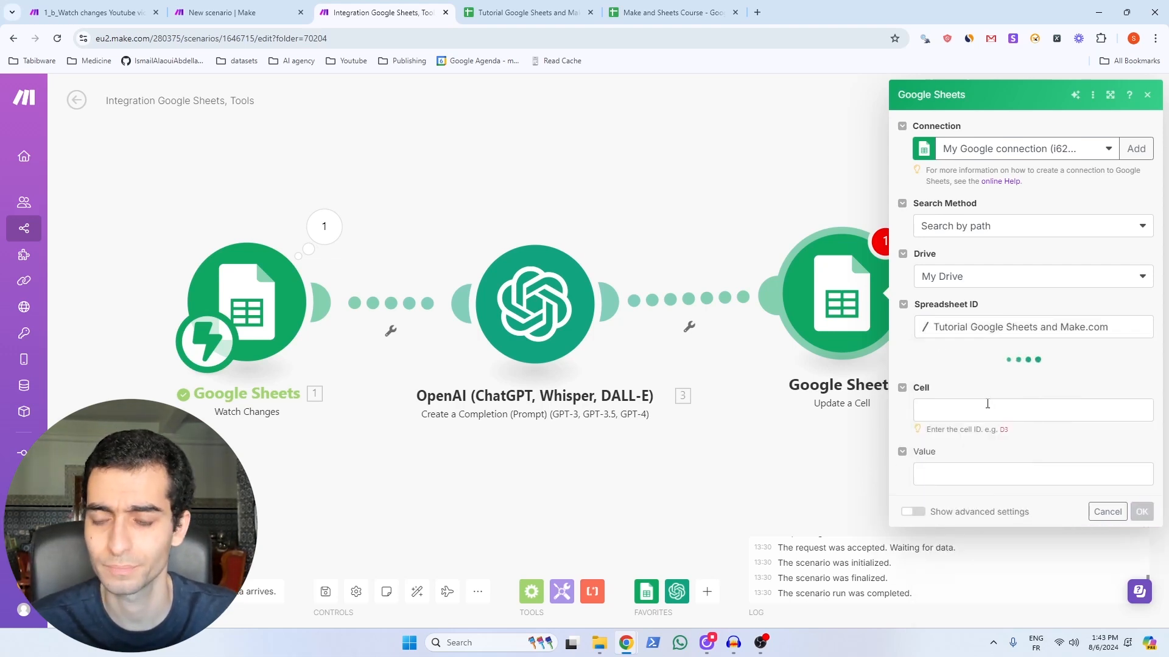
# Step: Target Sheet1 cell G4 and map the OpenAI Result into the Value
pyautogui.click(947, 399)
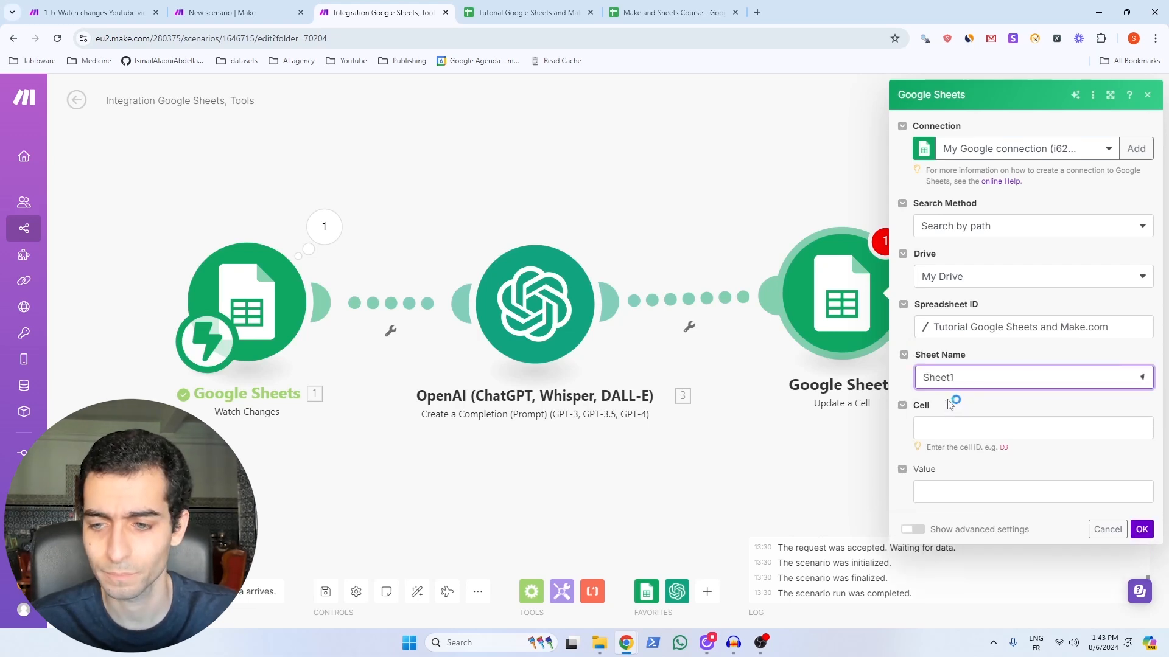
pyautogui.click(938, 426)
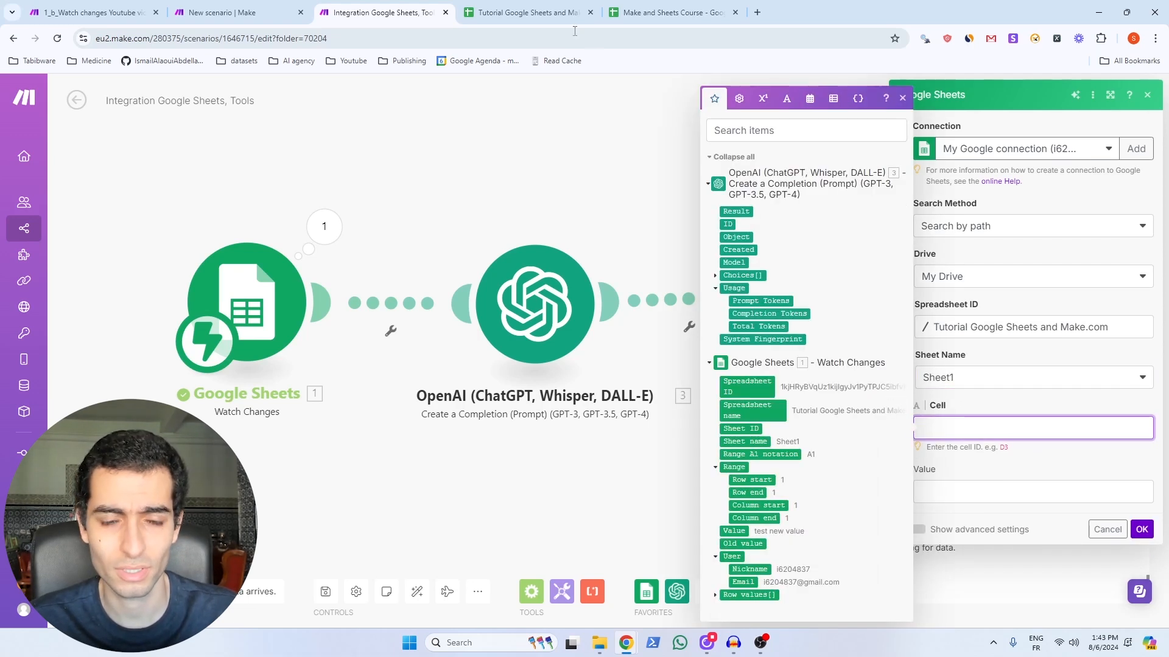
pyautogui.click(535, 17)
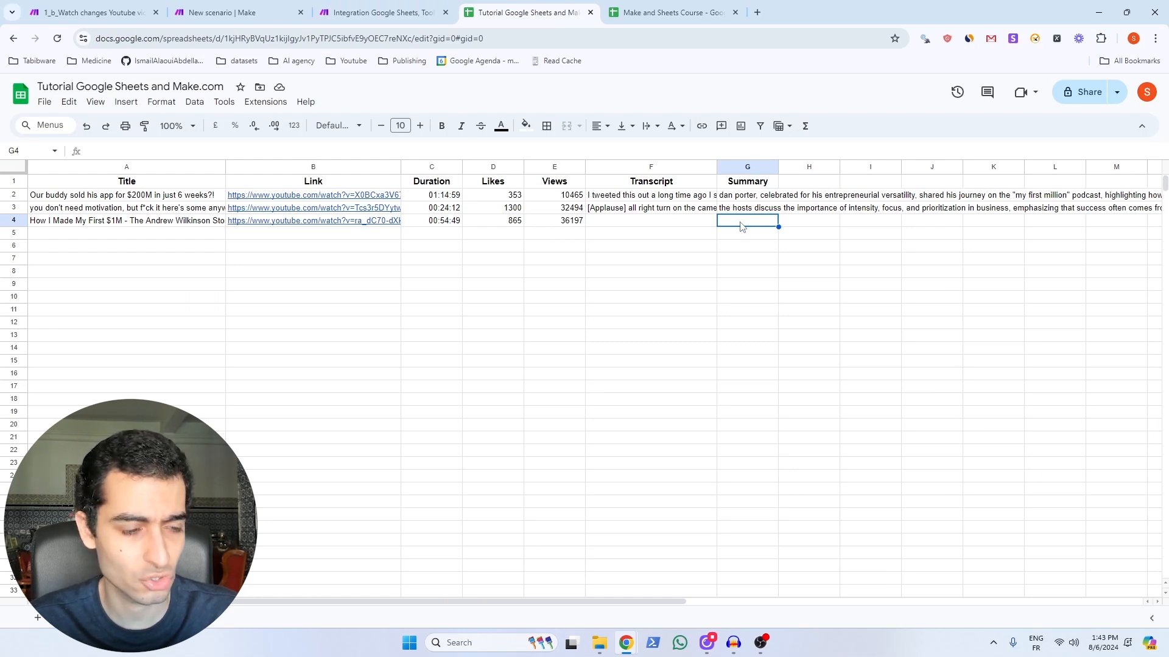
pyautogui.click(382, 12)
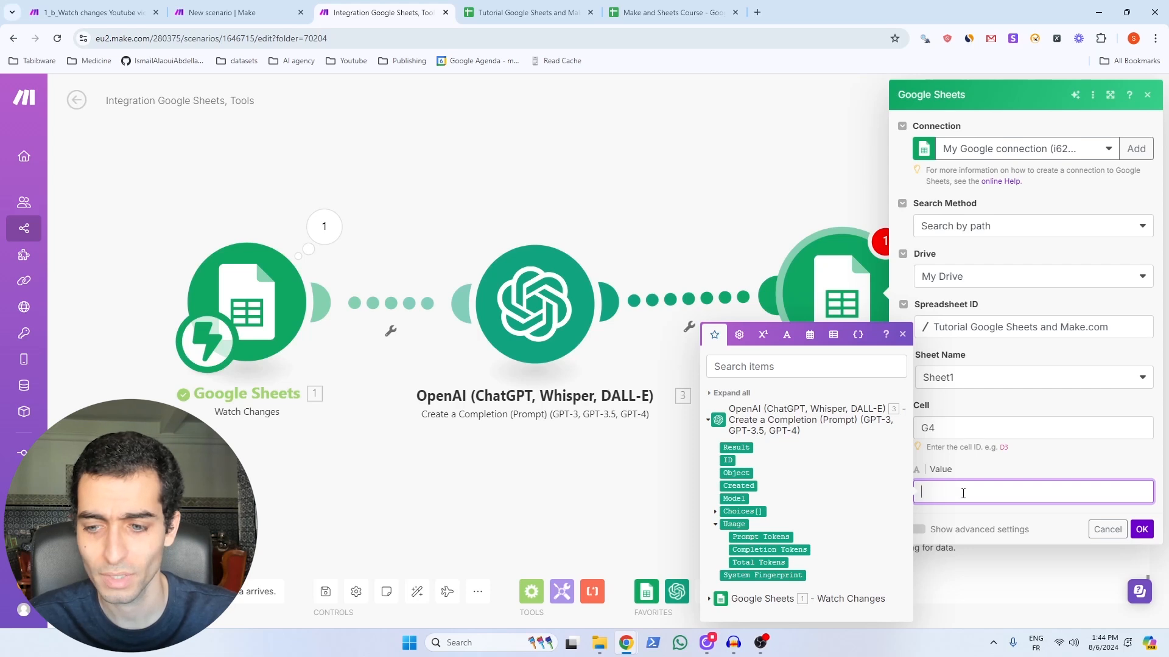
pyautogui.click(739, 446)
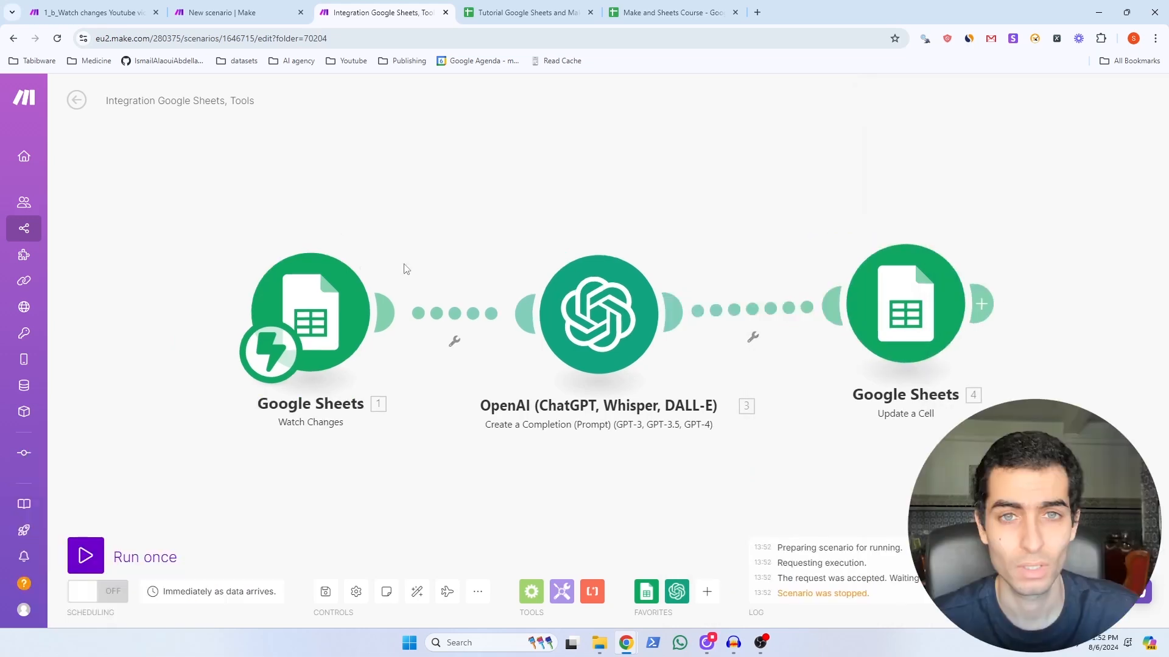
# Step: Run the scenario once waiting for new data, and paste a transcript into cell F4
pyautogui.click(86, 559)
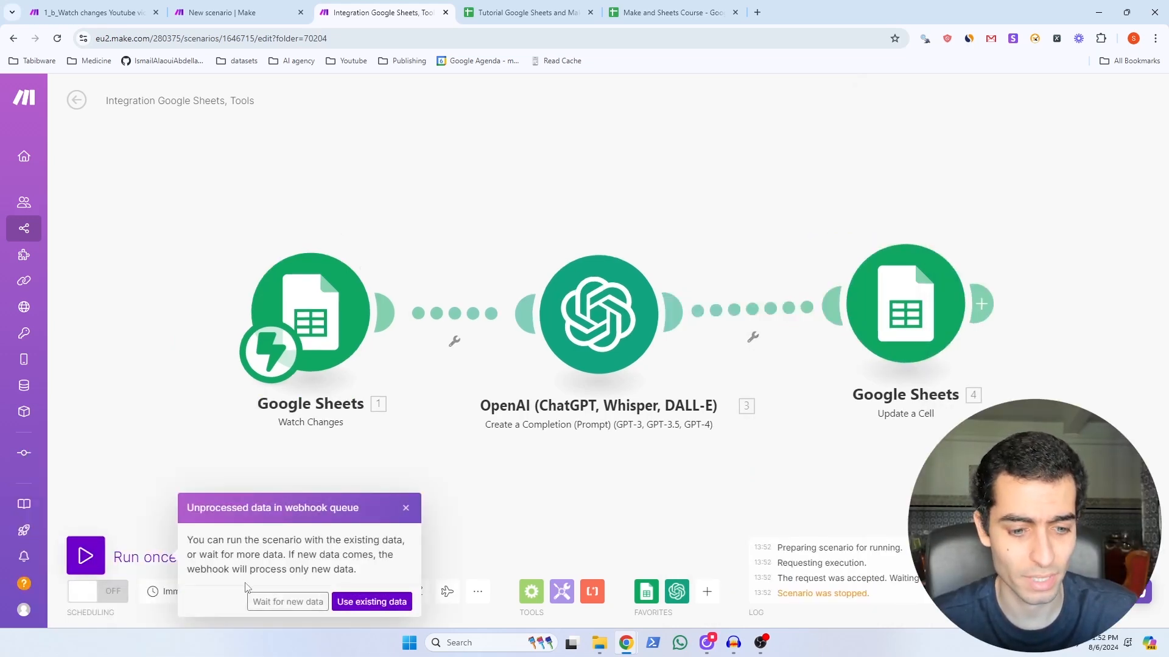
pyautogui.click(272, 603)
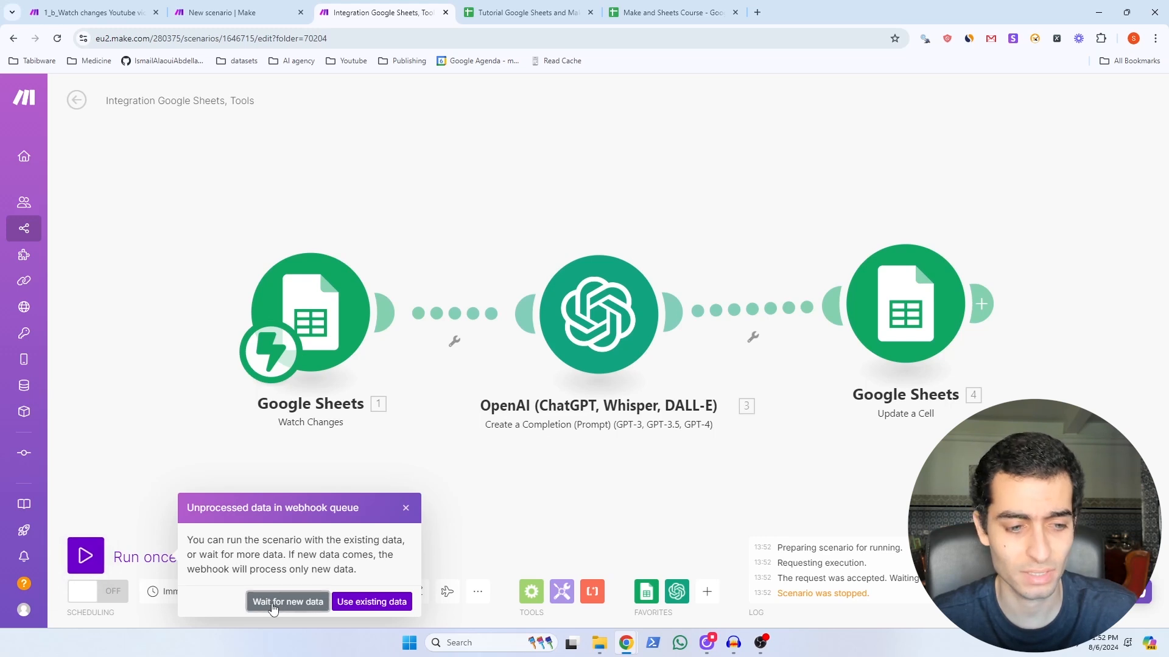
pyautogui.click(510, 11)
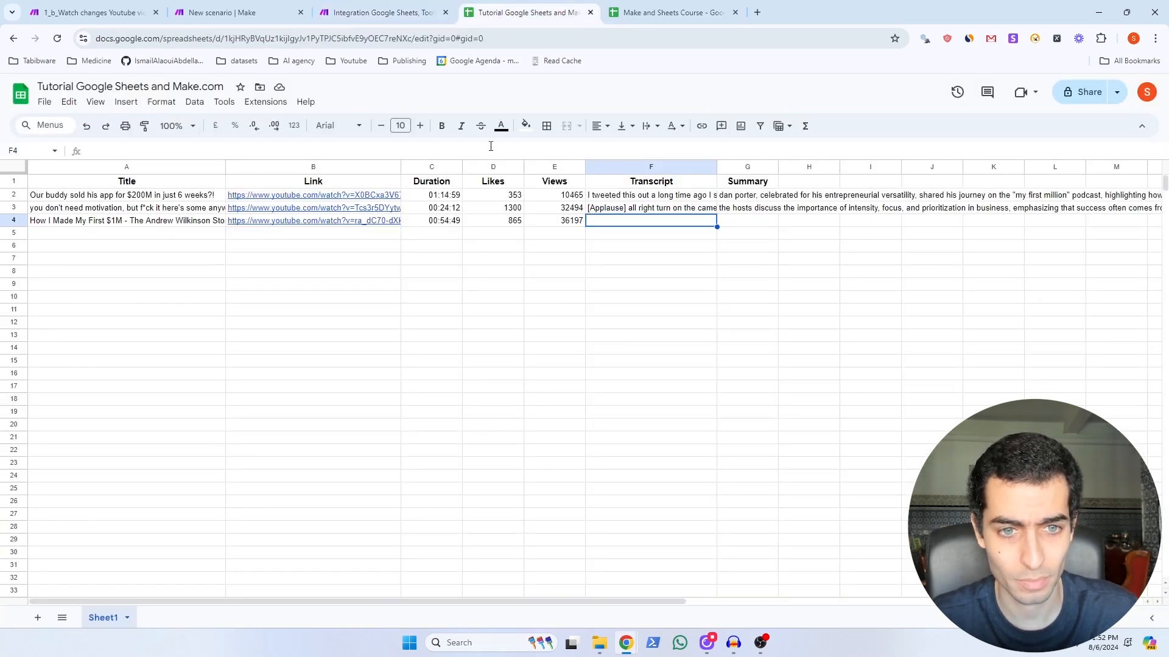
pyautogui.click(490, 145)
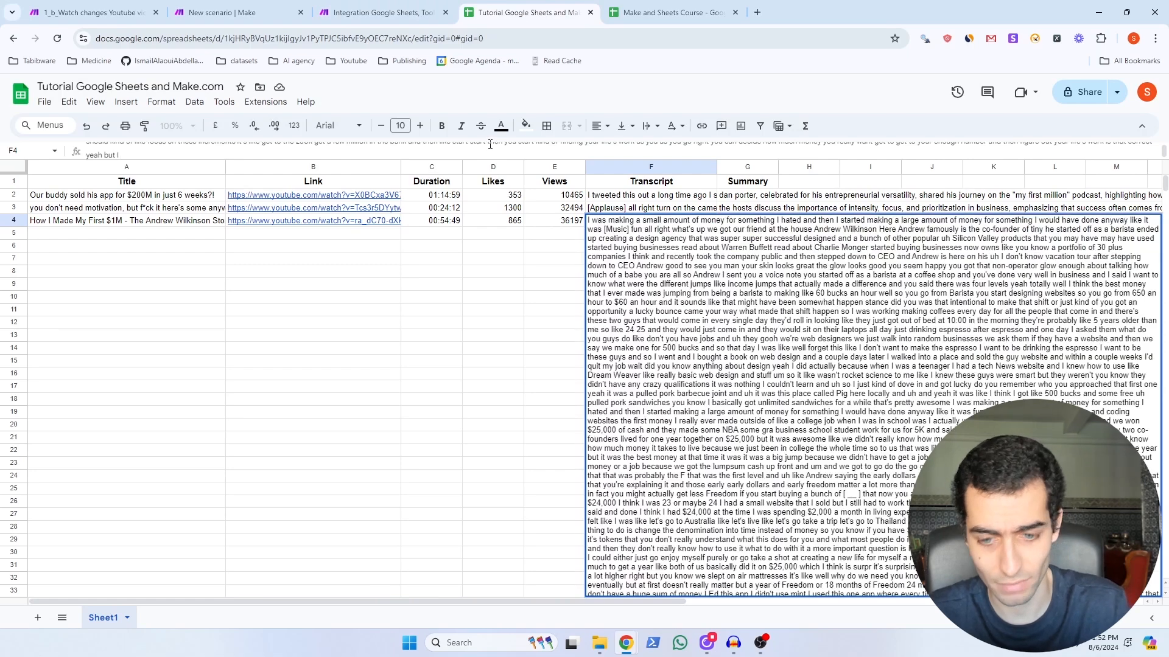
pyautogui.press('Return')
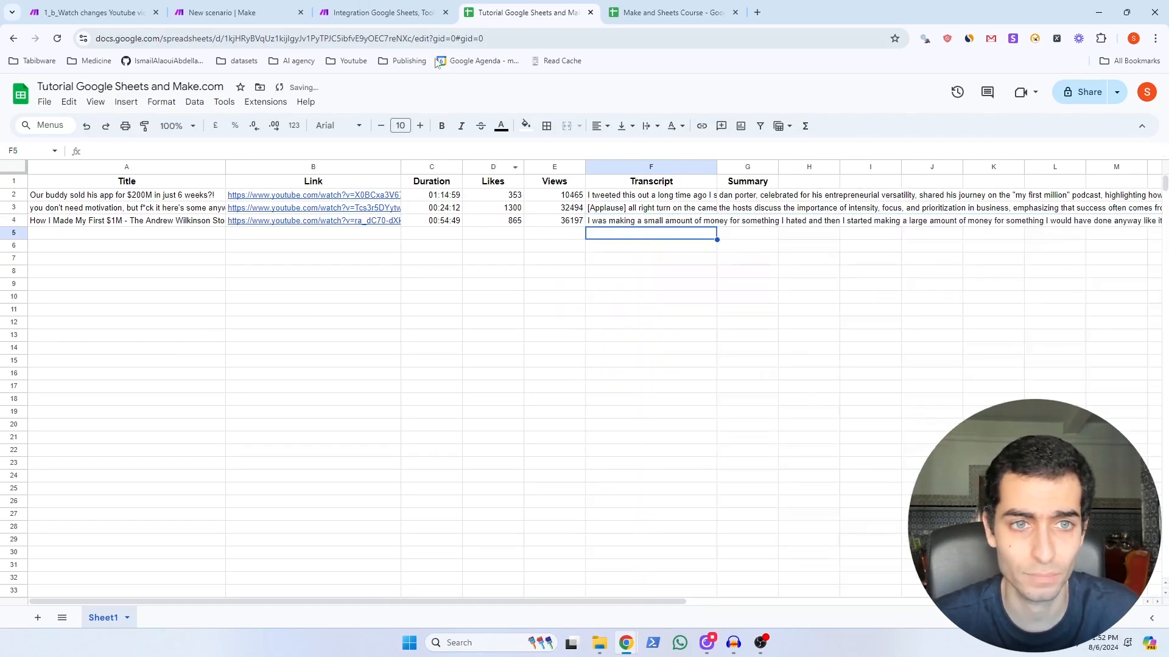
pyautogui.click(402, 13)
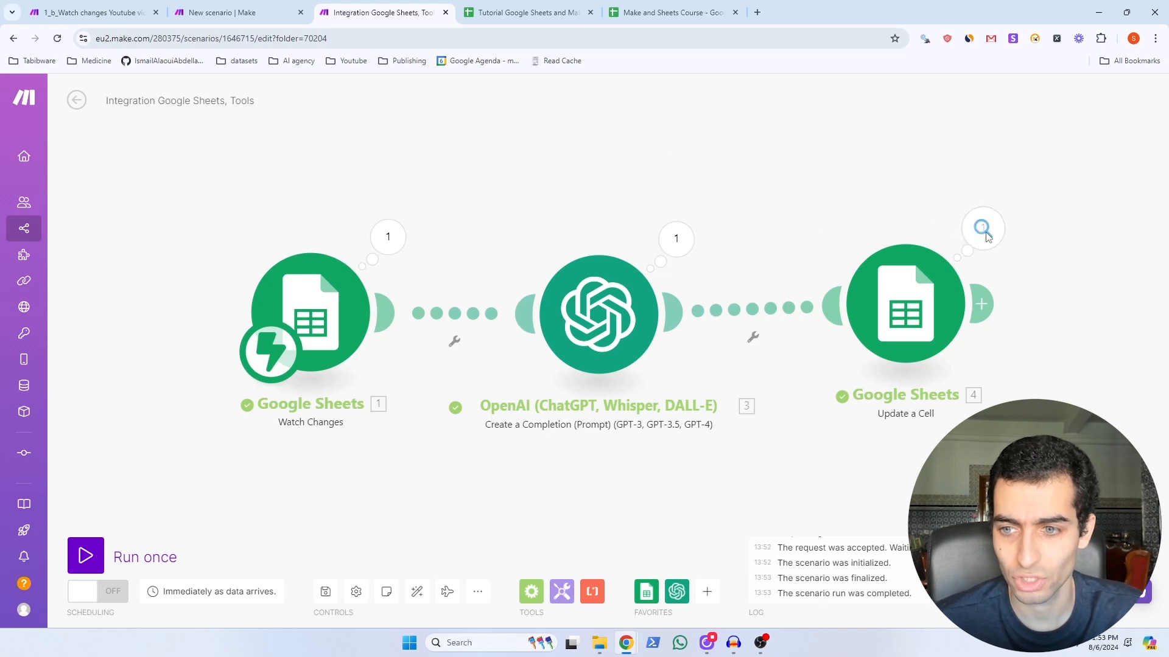
# Step: Inspect the OpenAI module's output, then view the matching summary text in cell G4
pyautogui.click(675, 240)
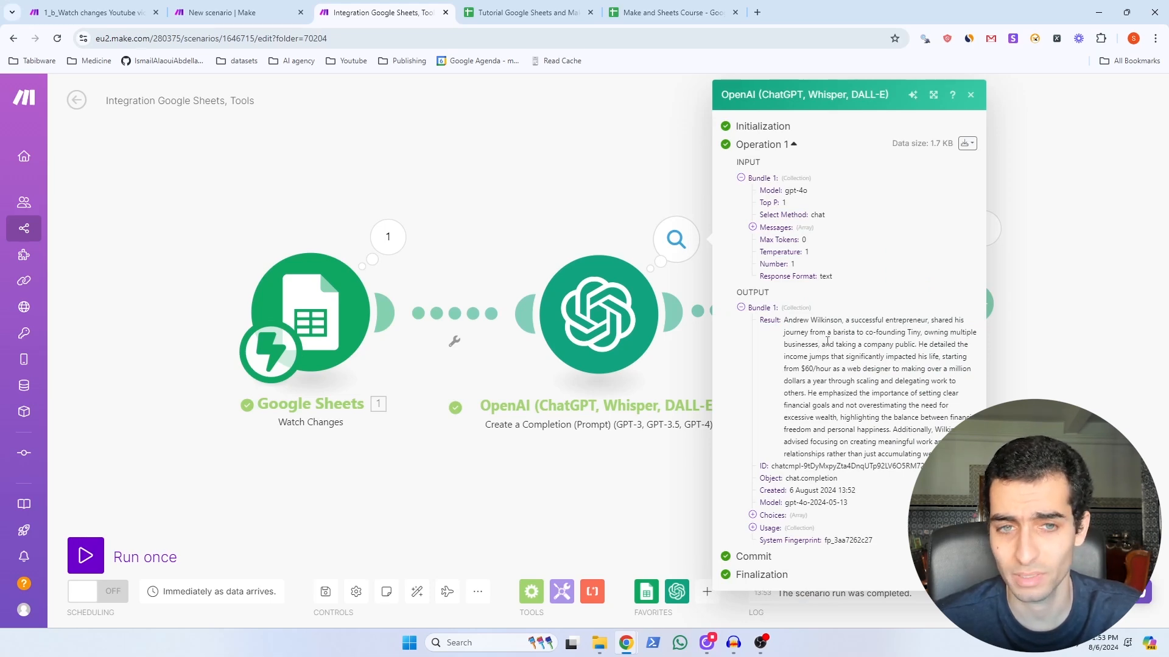
pyautogui.click(527, 12)
pyautogui.click(746, 223)
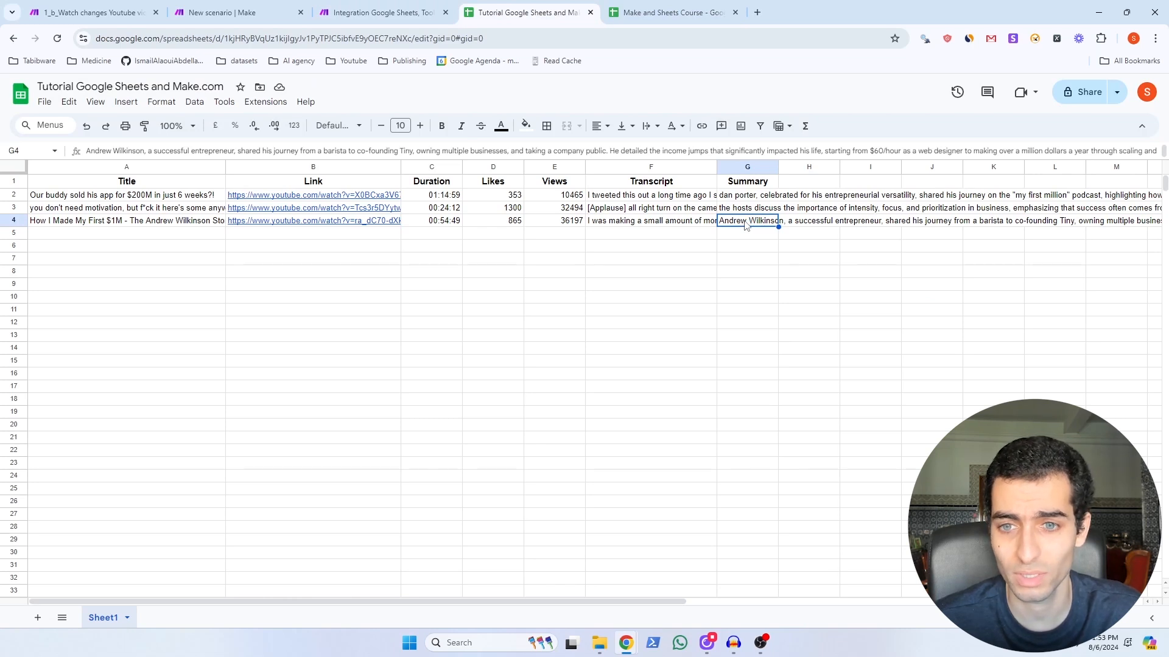
pyautogui.doubleClick(746, 224)
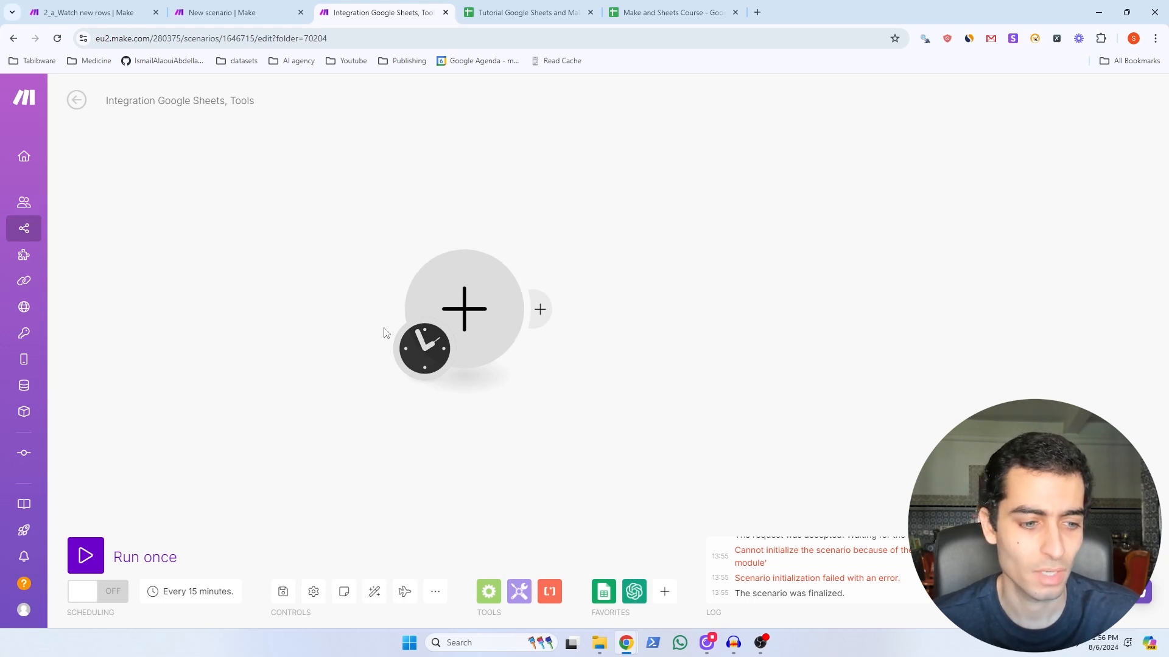
# Step: Search the Google Sheets modules for 'watch' to pick the Watch New Rows trigger
pyautogui.click(604, 598)
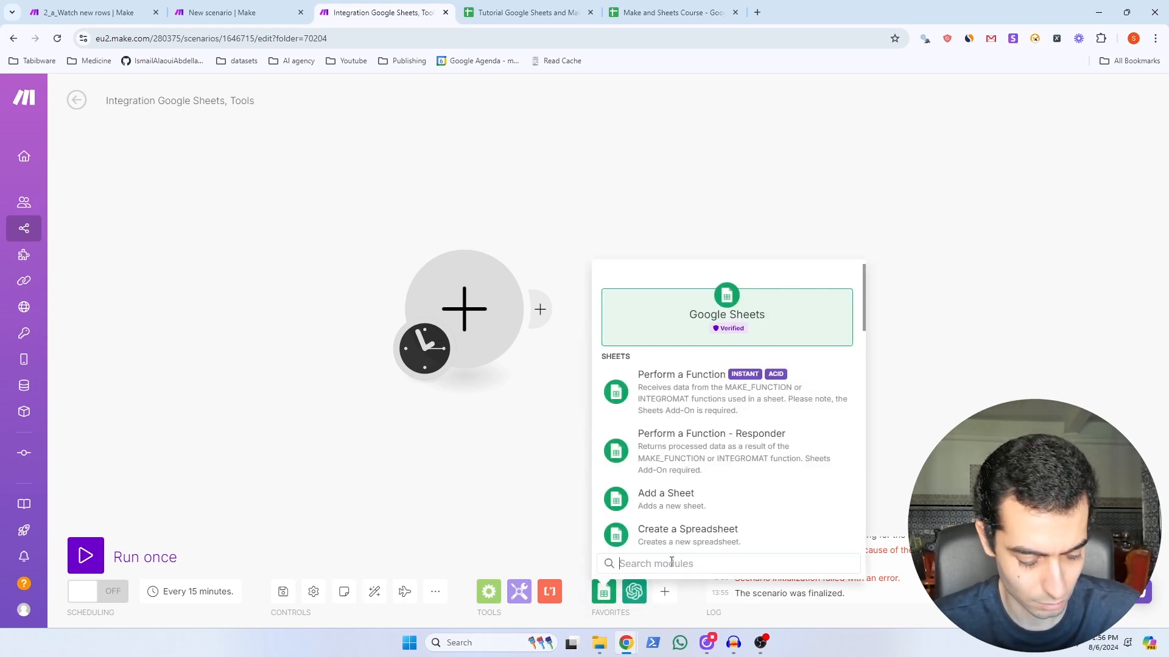
pyautogui.write('watch')
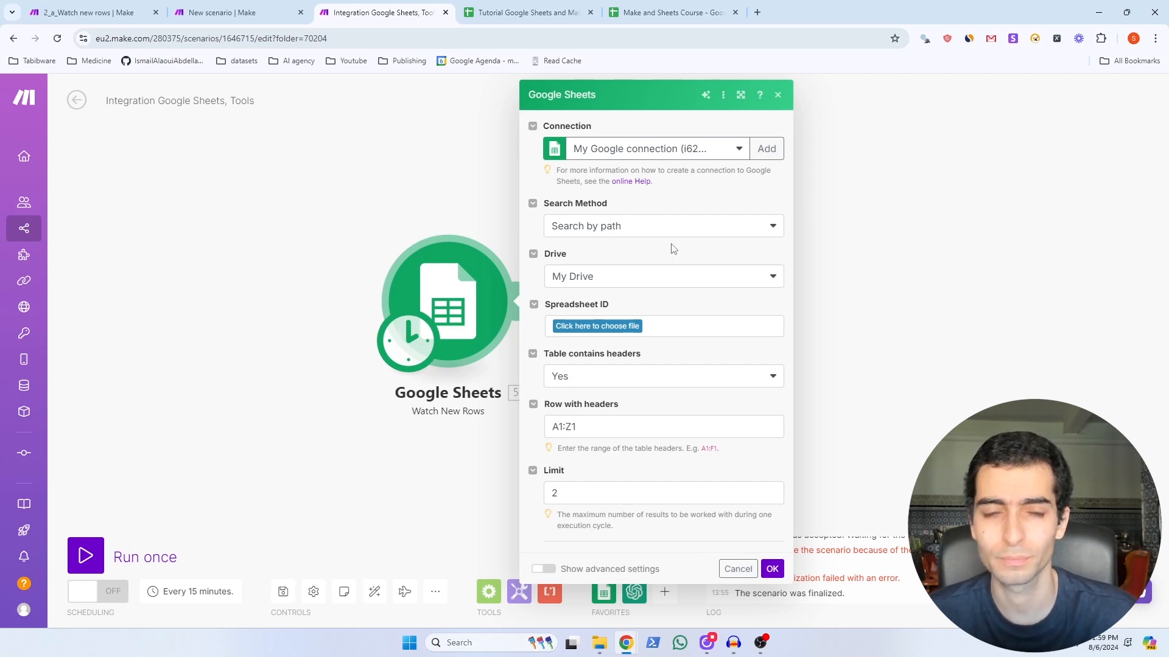
# Step: Choose Sheet1 as the watched sheet after checking the lead data columns
pyautogui.hotkey('ctrl', 'Tab')
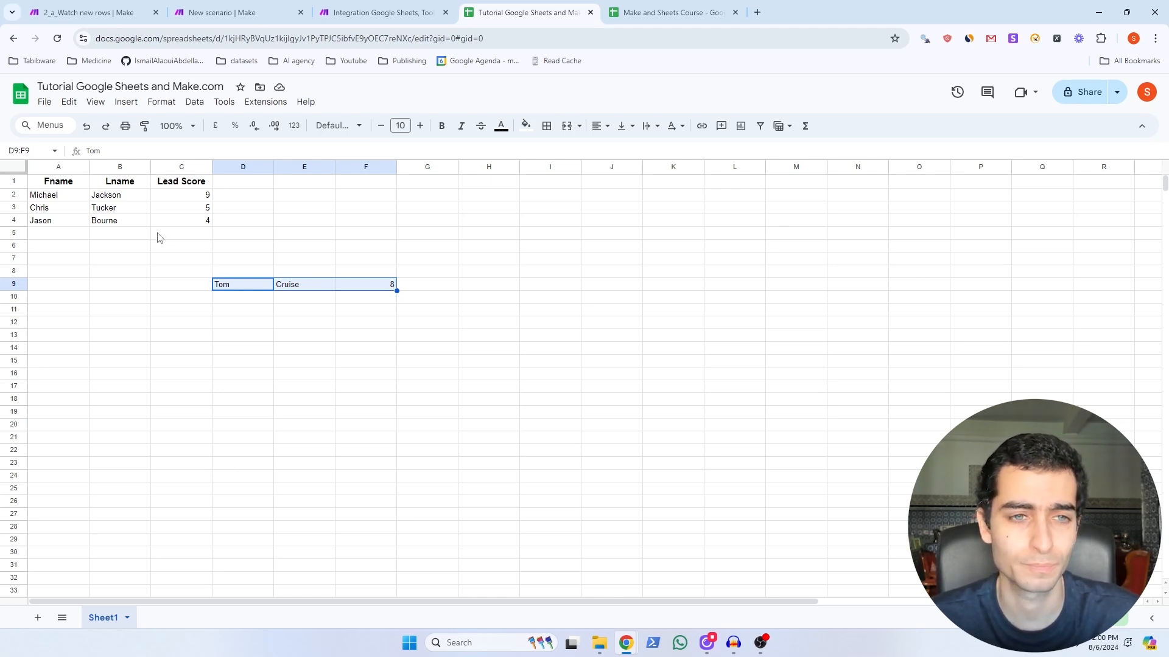
pyautogui.click(595, 327)
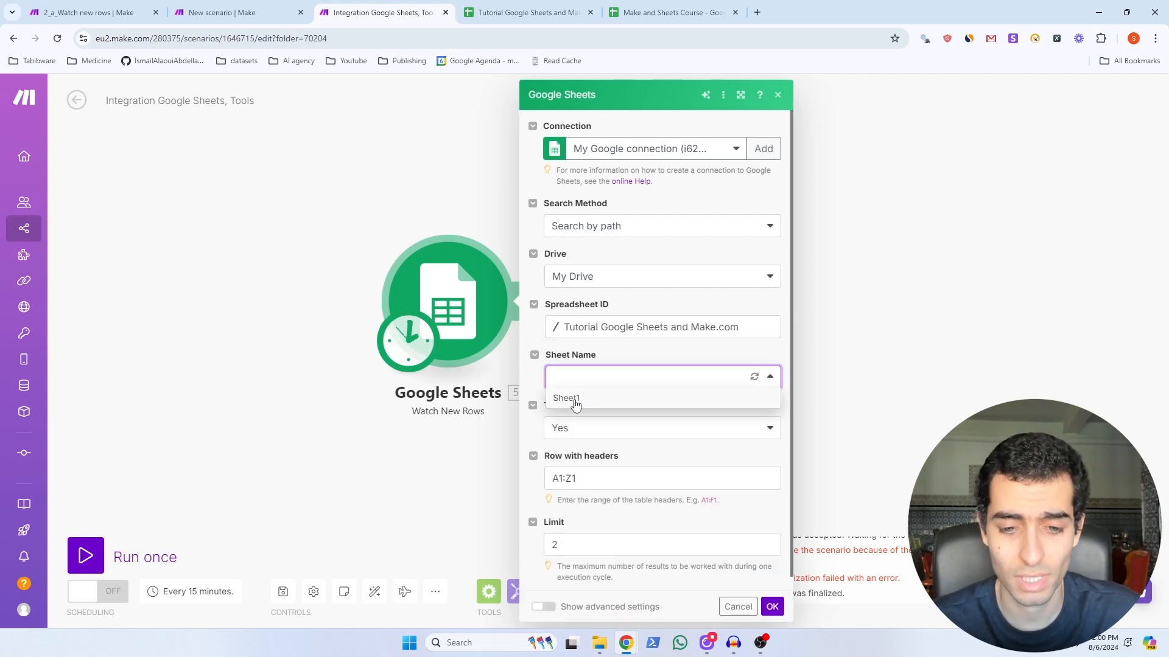
pyautogui.click(576, 402)
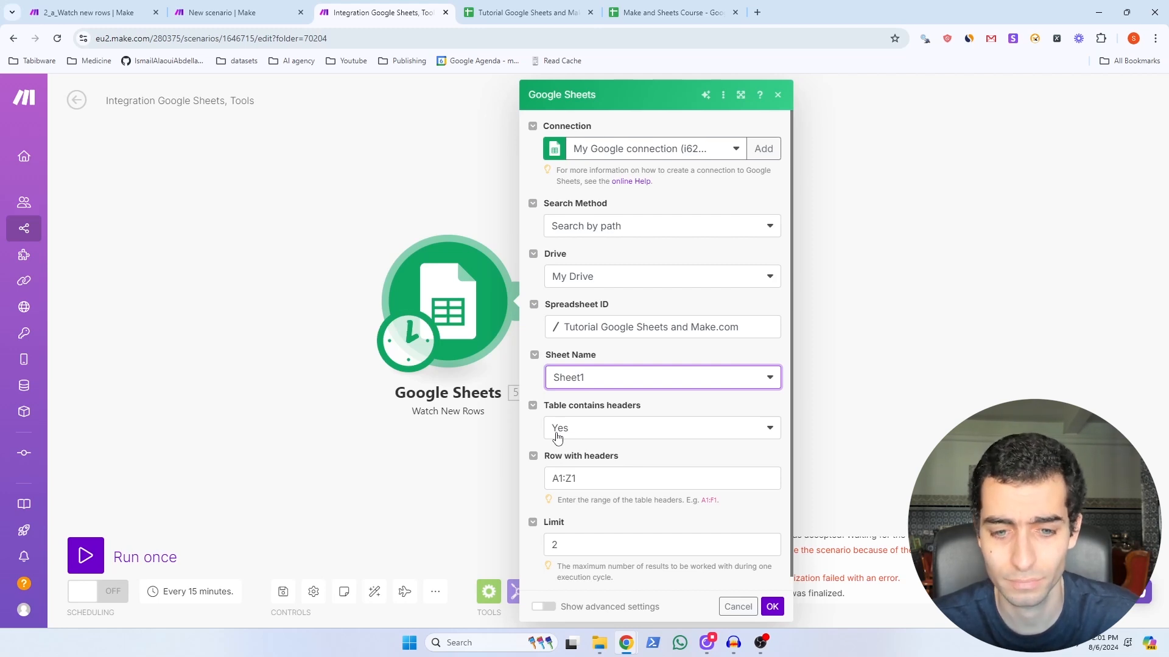
pyautogui.scroll(-1, 557, 437)
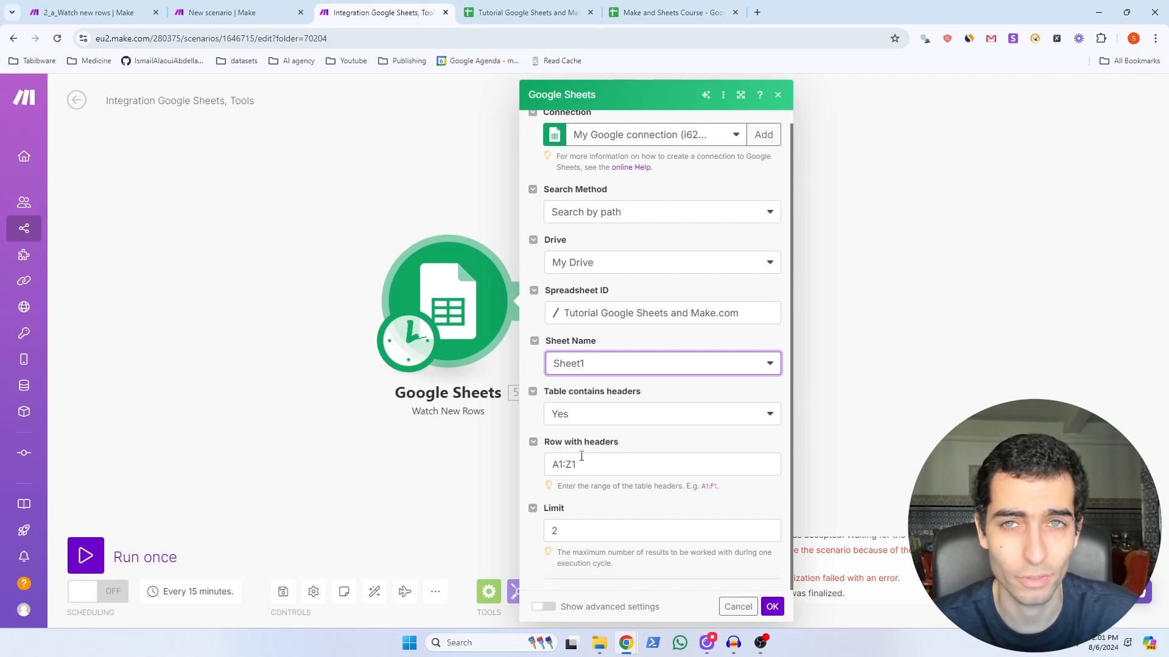
pyautogui.click(522, 11)
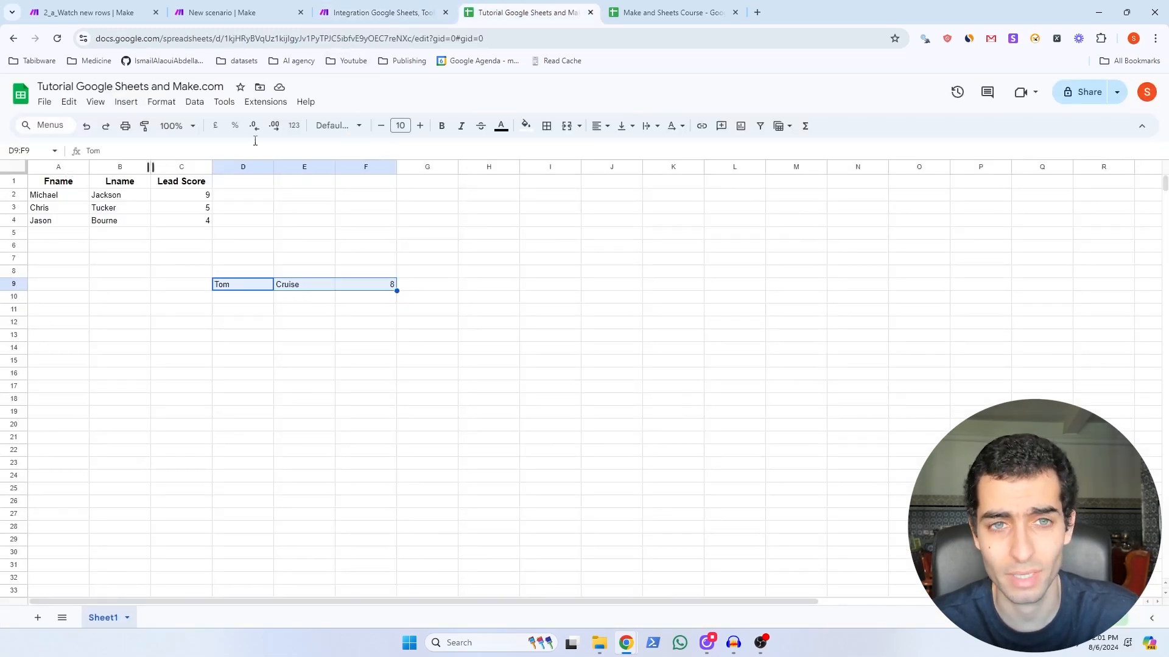
pyautogui.click(360, 13)
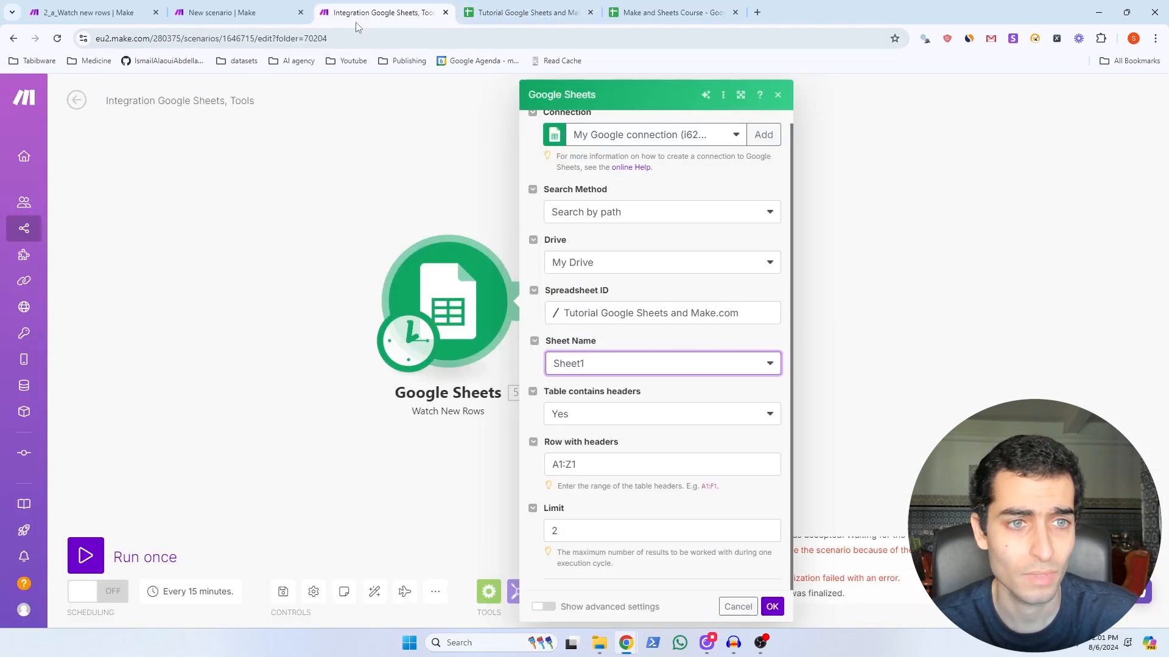
# Step: Change the header row range to A1:C1 and the limit to 1, then confirm
pyautogui.click(585, 462)
pyautogui.press('BackSpace')
pyautogui.write('C')
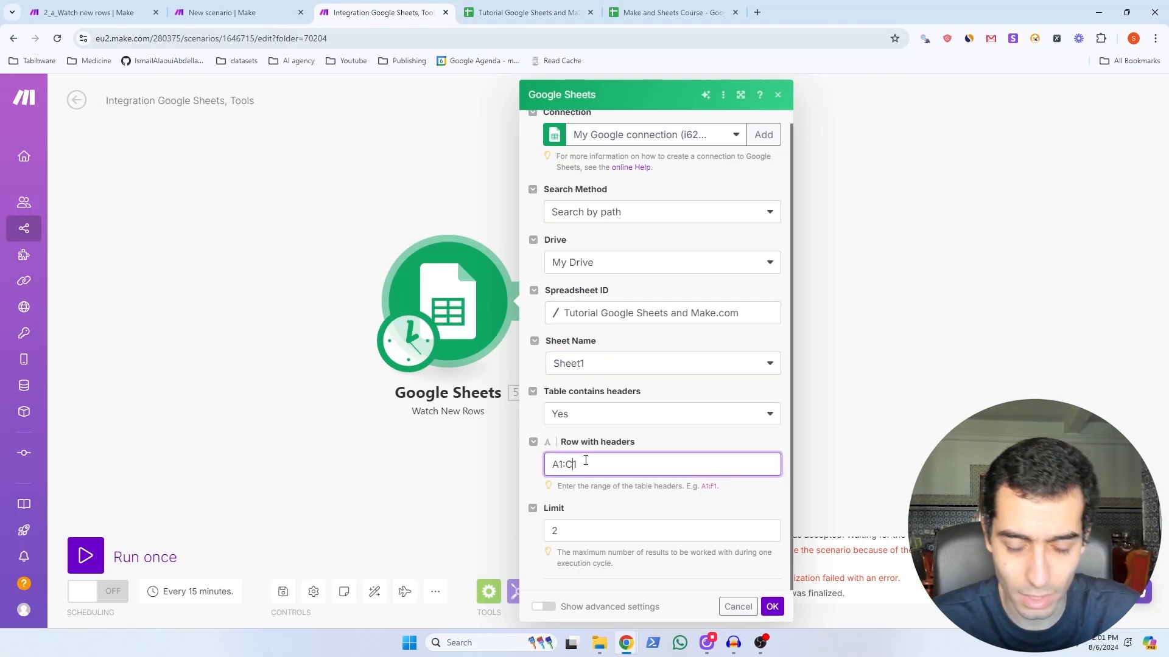
pyautogui.click(577, 529)
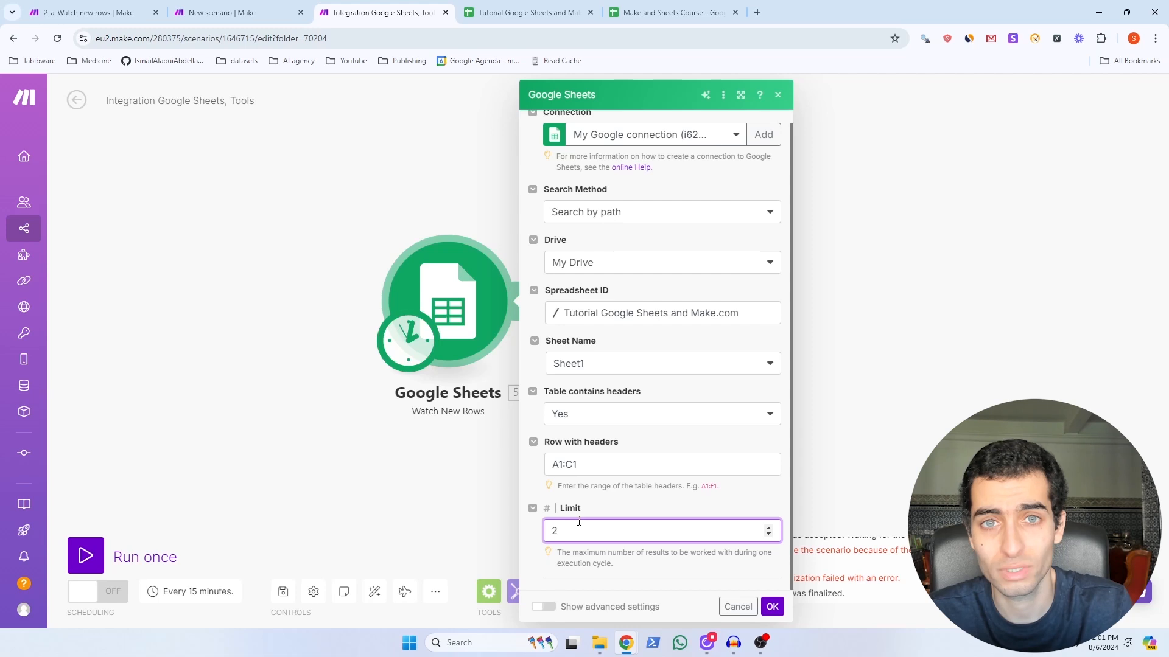
pyautogui.press('BackSpace')
pyautogui.write('1')
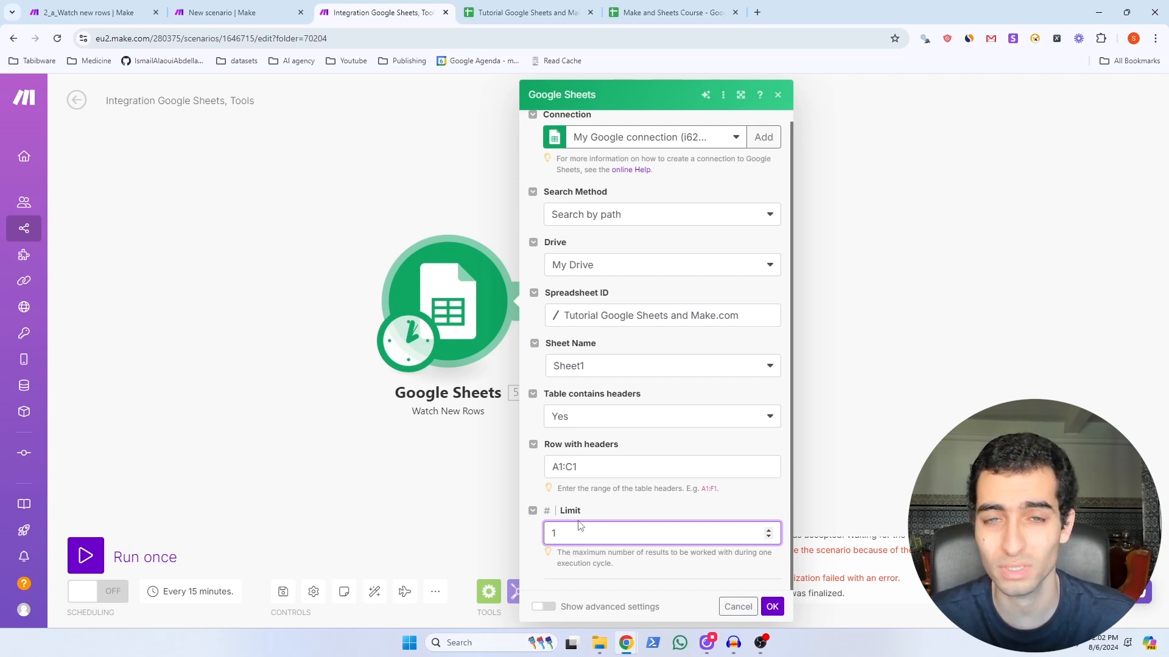
pyautogui.click(772, 607)
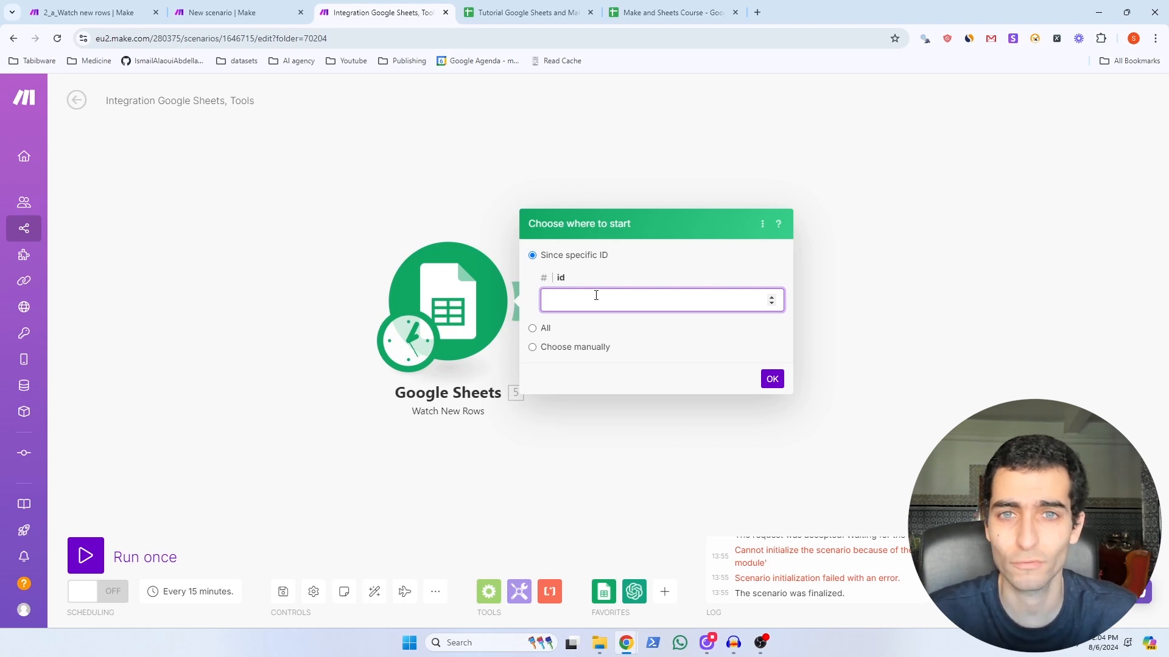
# Step: Set the trigger to start from All rows, then bring up the Tools modules
pyautogui.click(538, 328)
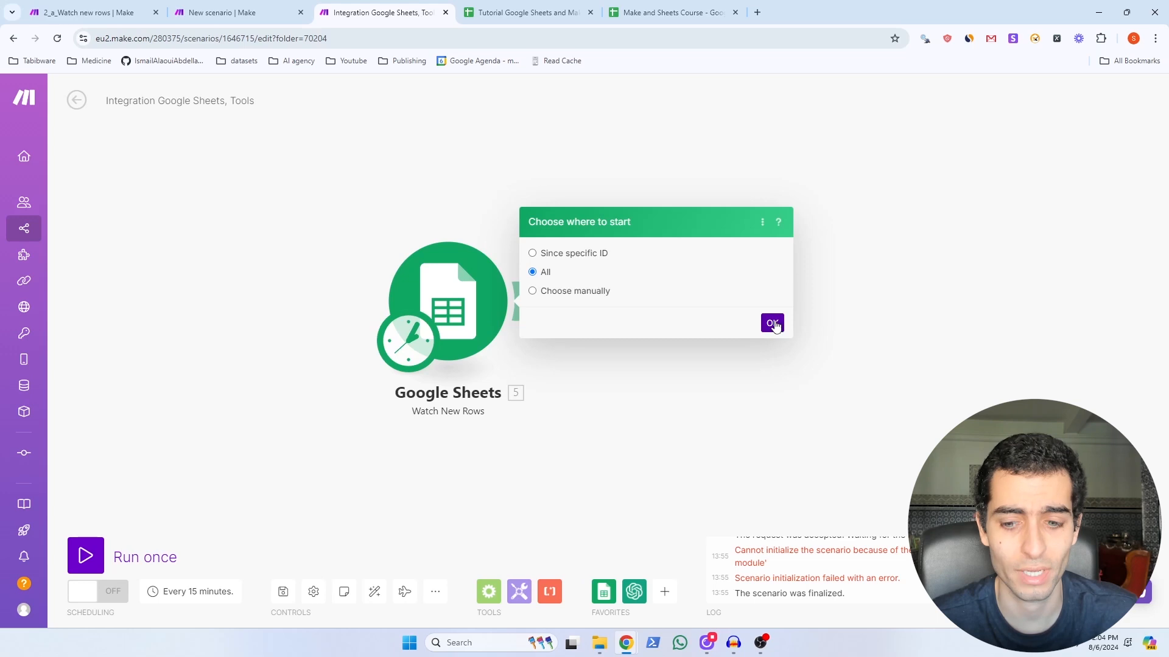
pyautogui.click(772, 323)
pyautogui.click(519, 591)
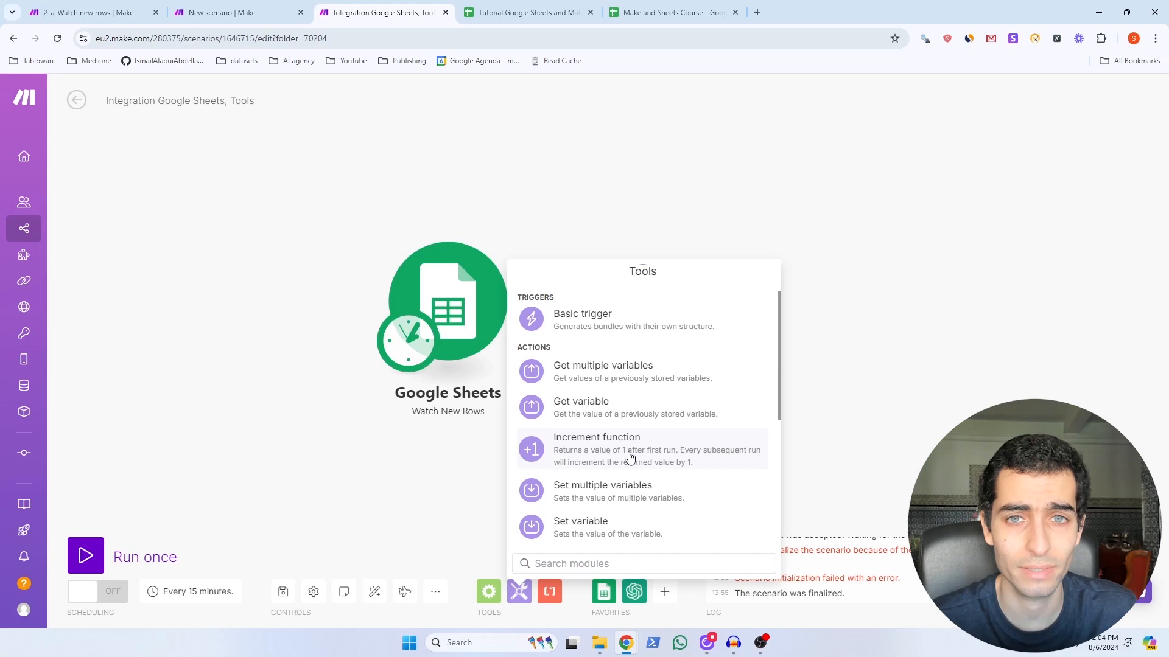
# Step: Add a Set multiple variables step with an fname variable mapped from the Fname (A) column
pyautogui.click(625, 495)
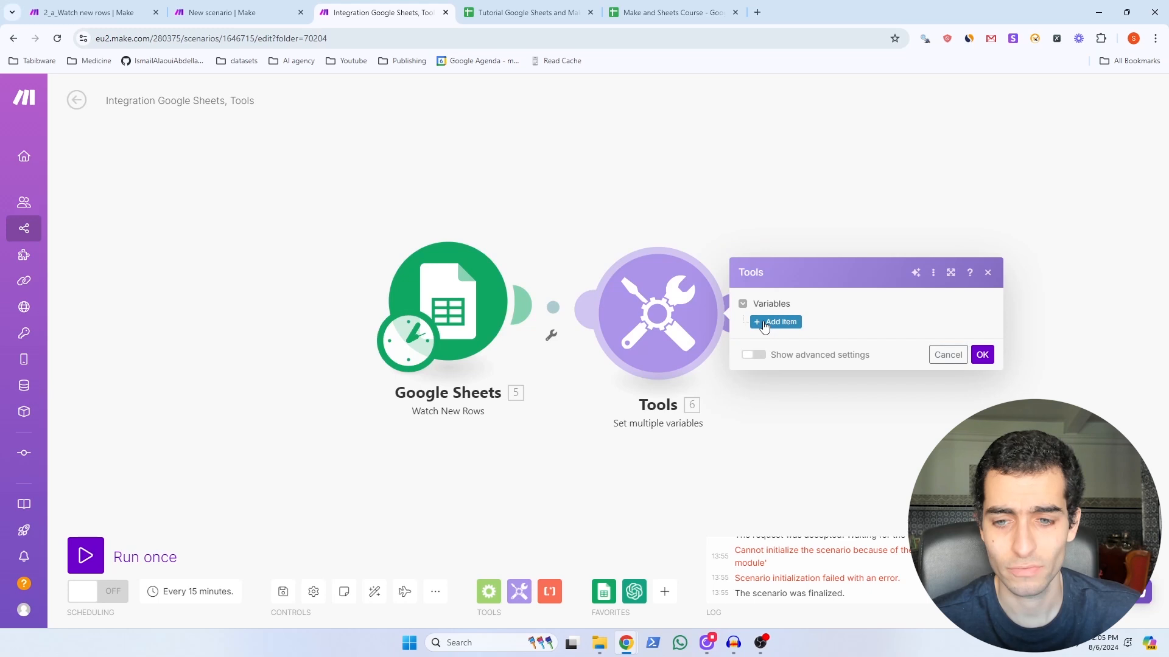
pyautogui.click(765, 322)
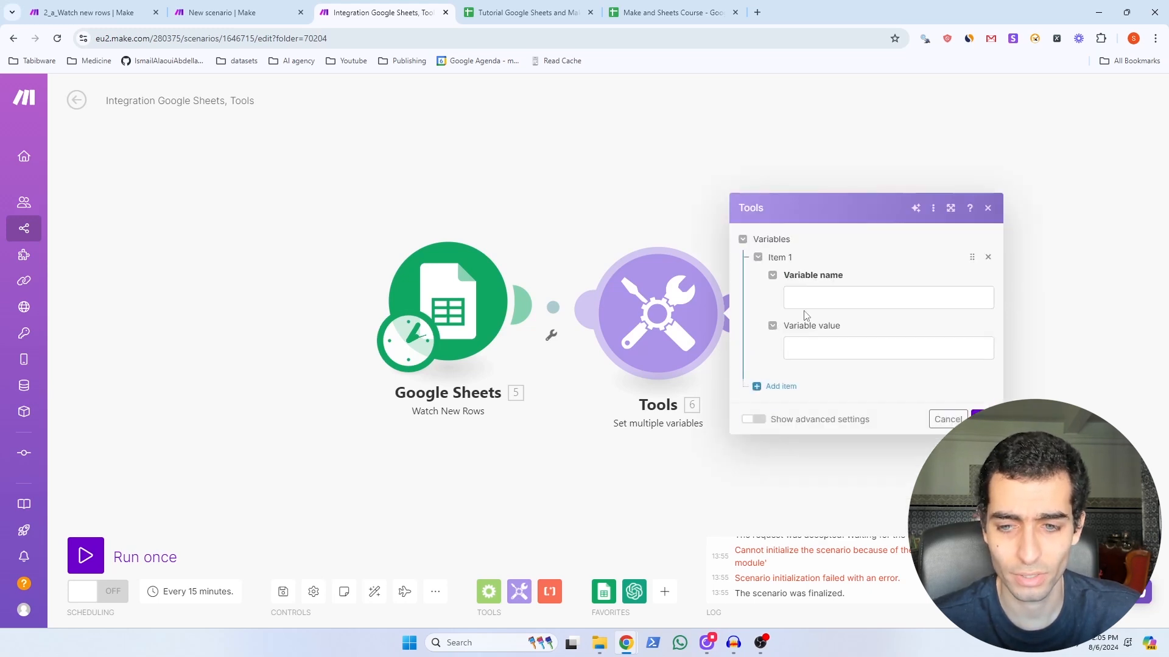
pyautogui.click(808, 296)
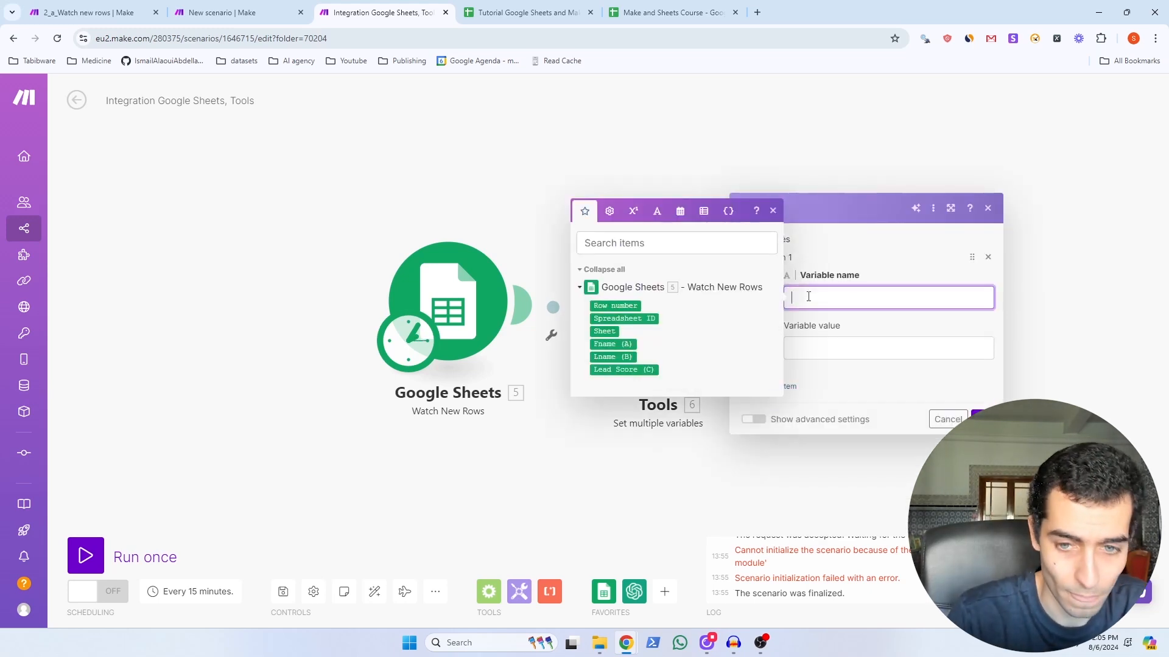
pyautogui.write('fname')
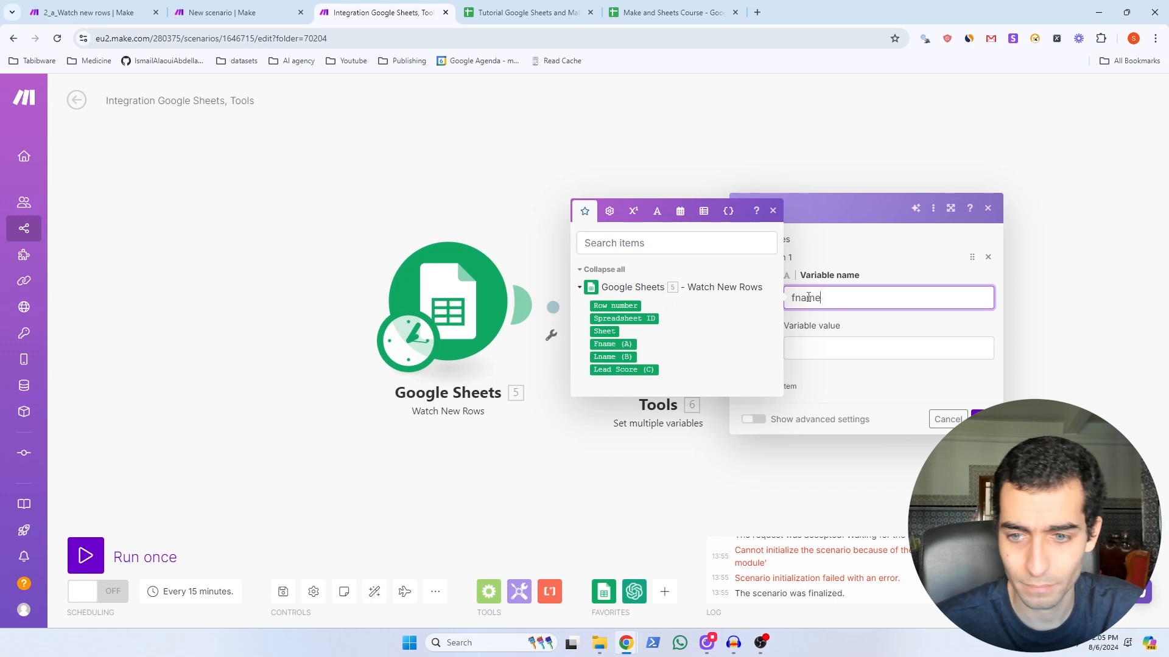
pyautogui.click(790, 348)
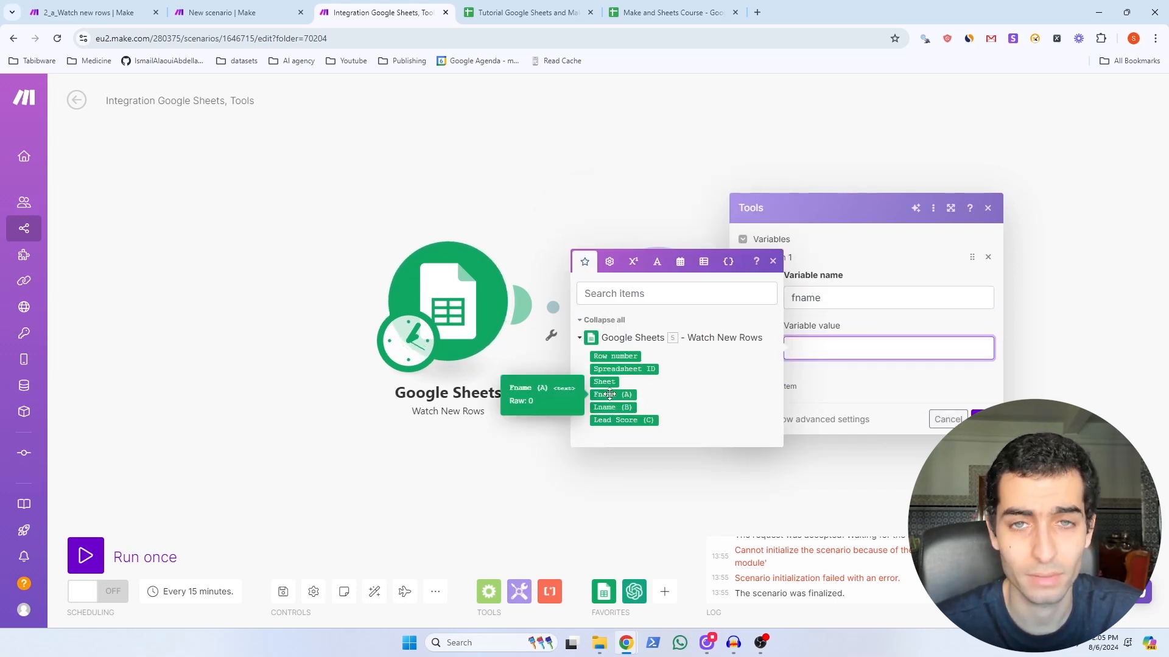
pyautogui.moveTo(609, 395); pyautogui.dragTo(810, 349)
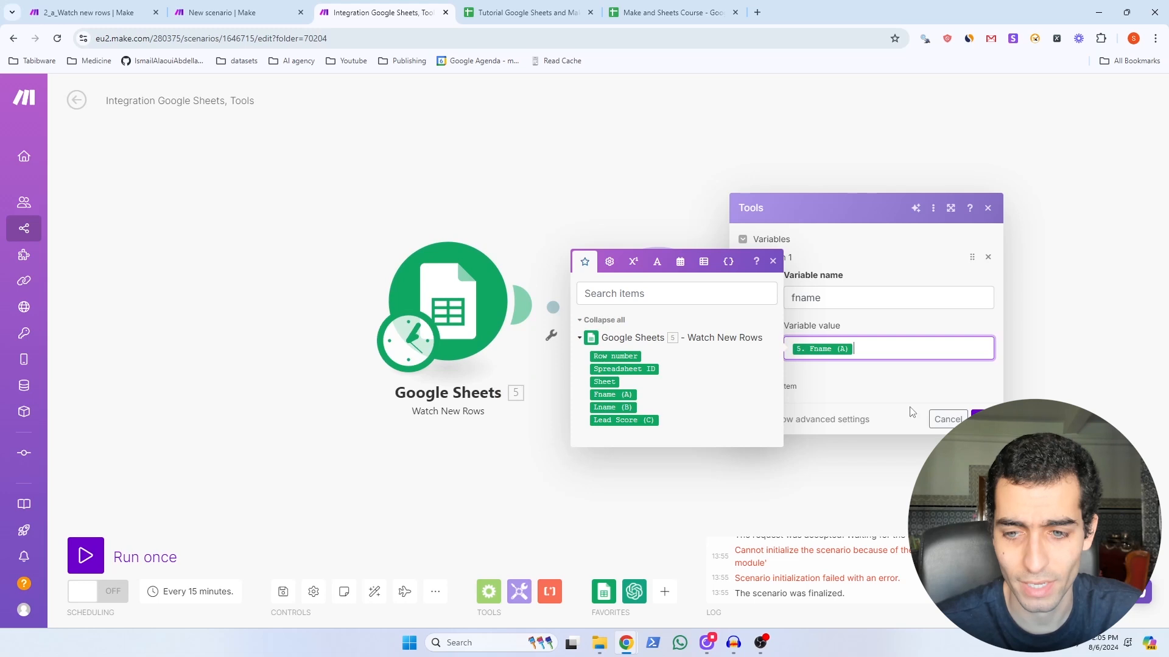
pyautogui.click(777, 387)
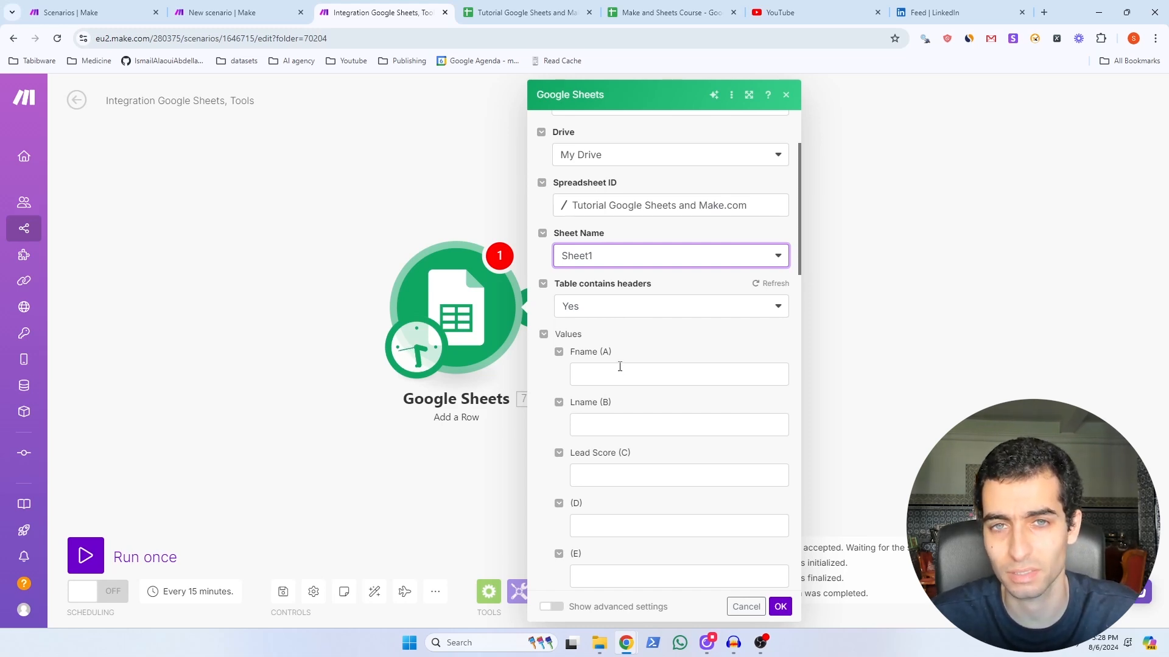
# Step: Fill the Add a Row name and lead score 8 values, run once, and check new row 7
pyautogui.scroll(-2, 620, 366)
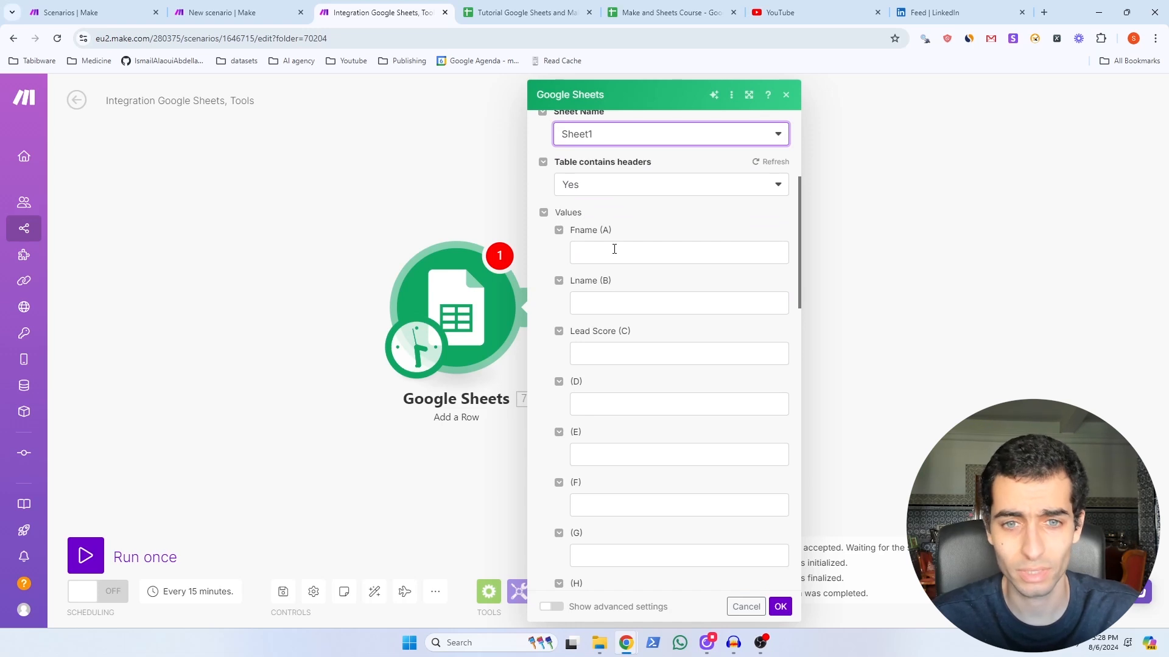
pyautogui.click(614, 252)
pyautogui.scroll(-15, 586, 554)
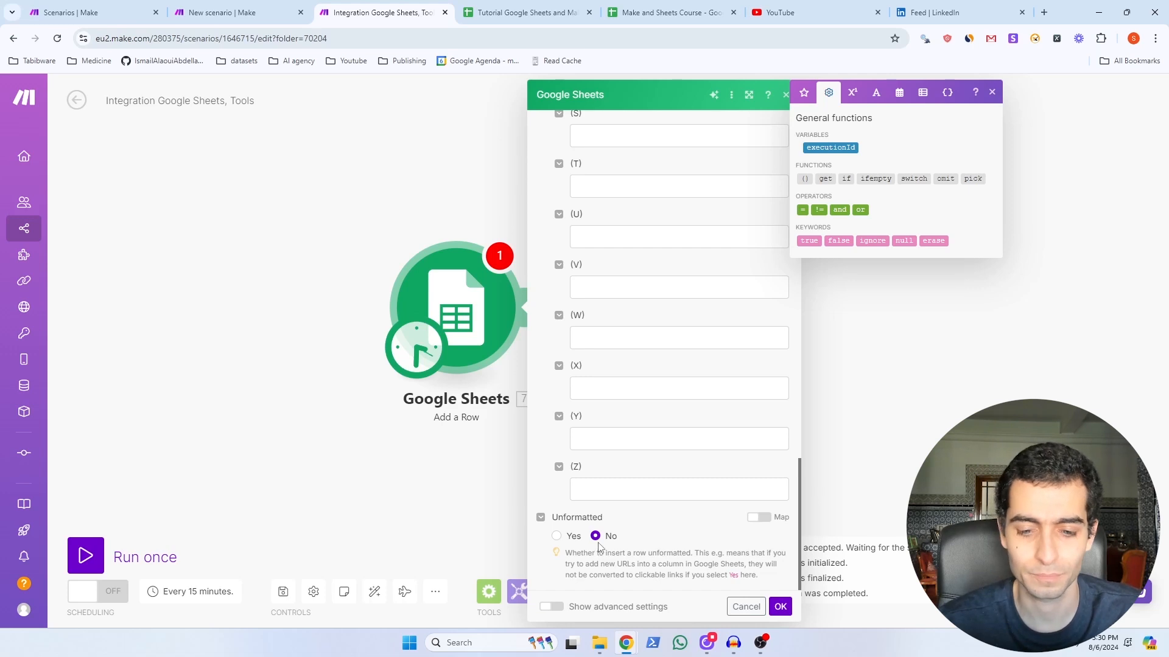
pyautogui.click(785, 614)
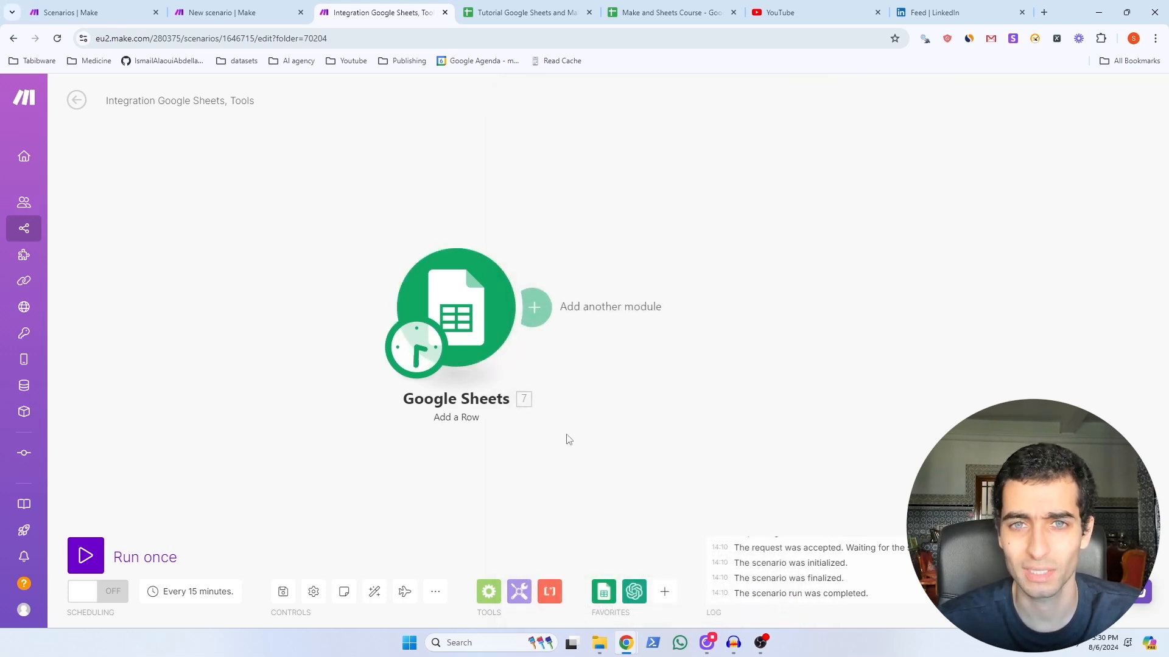
pyautogui.click(85, 555)
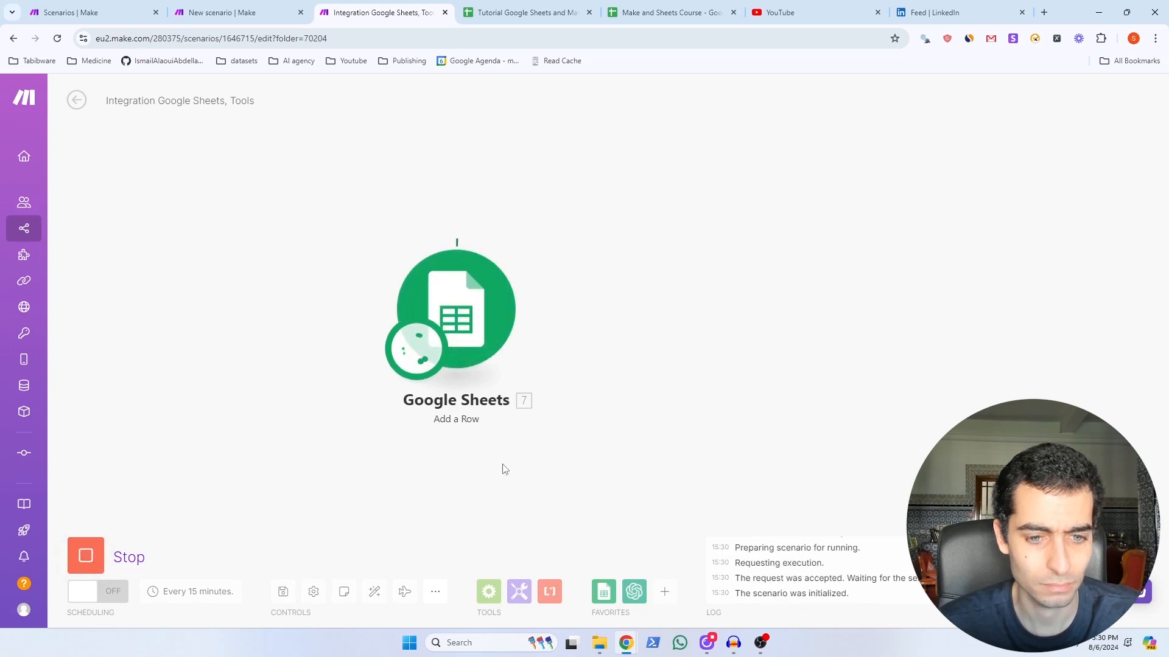
pyautogui.hotkey('ctrl', 'Tab')
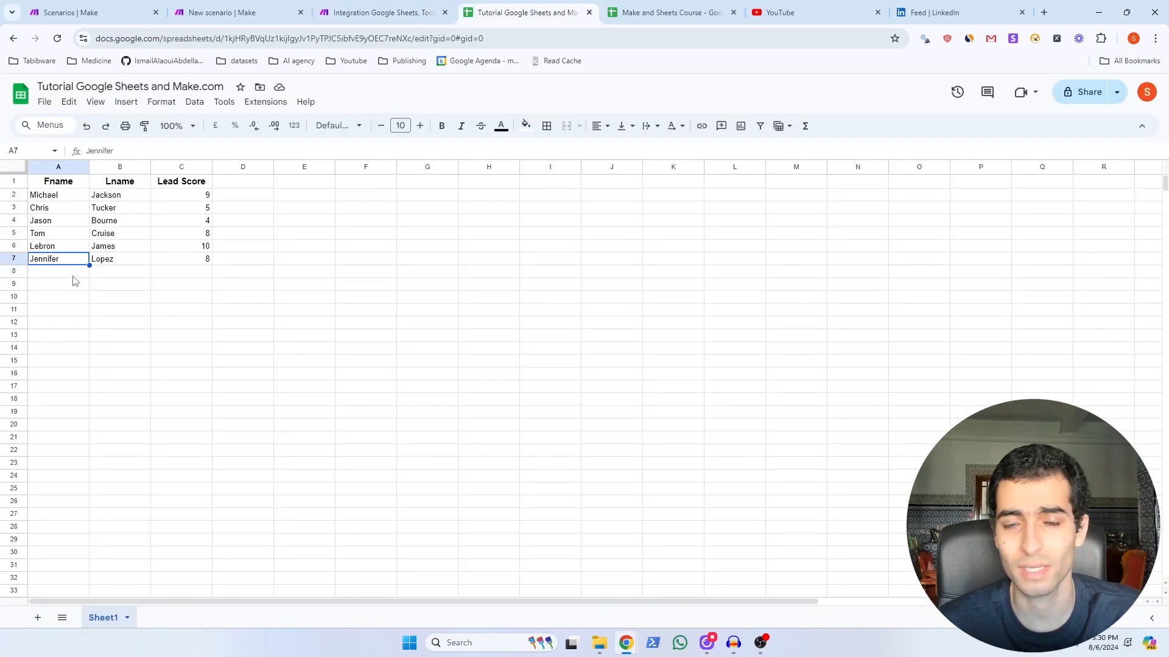
pyautogui.hotkey('ctrl', 'shift', 'Tab')
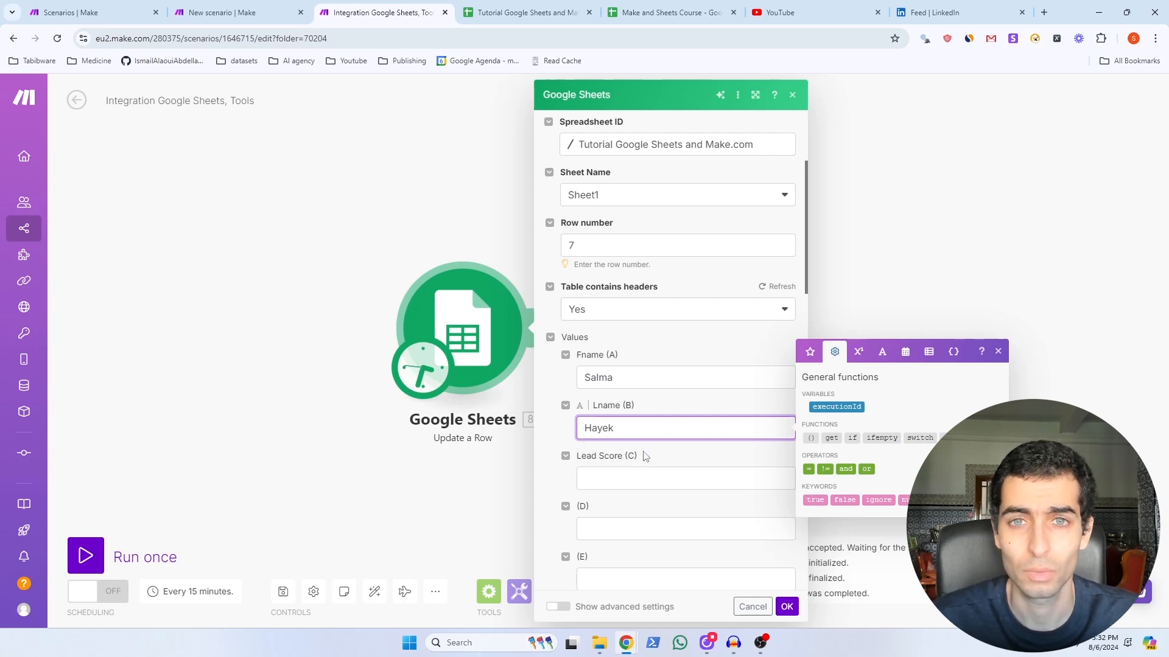
# Step: Confirm the Update a Row settings for row 7 with the new first and last names
pyautogui.click(786, 608)
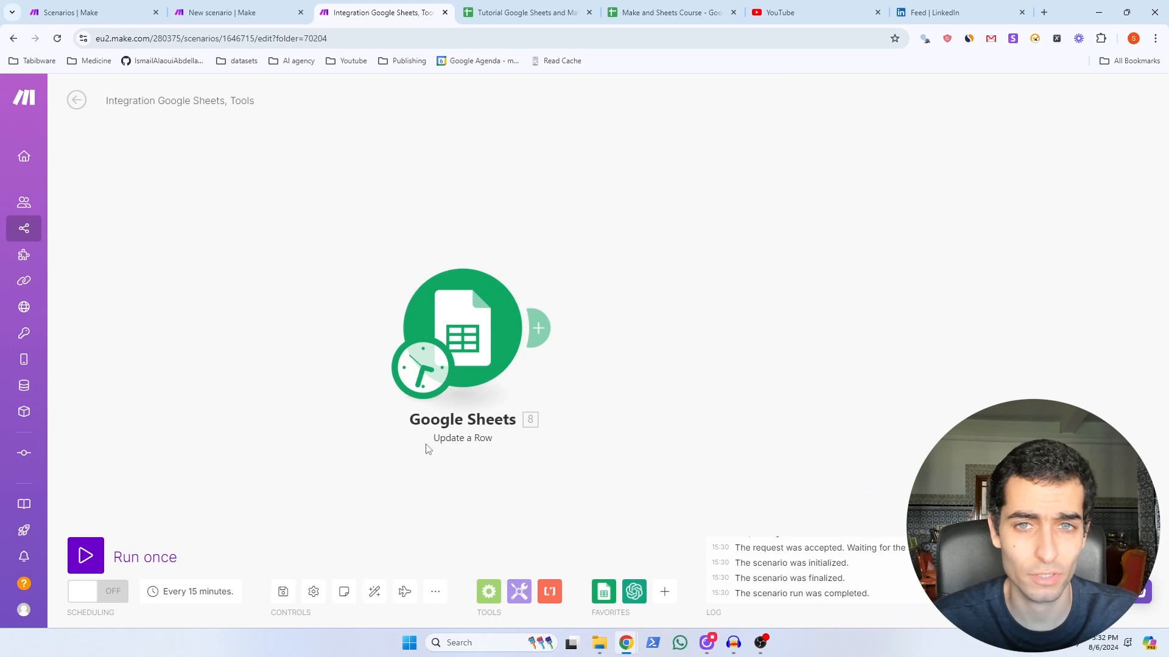
# Step: Run the row 7 update, then configure Clear a Row to clear row 7 of Sheet1
pyautogui.click(86, 555)
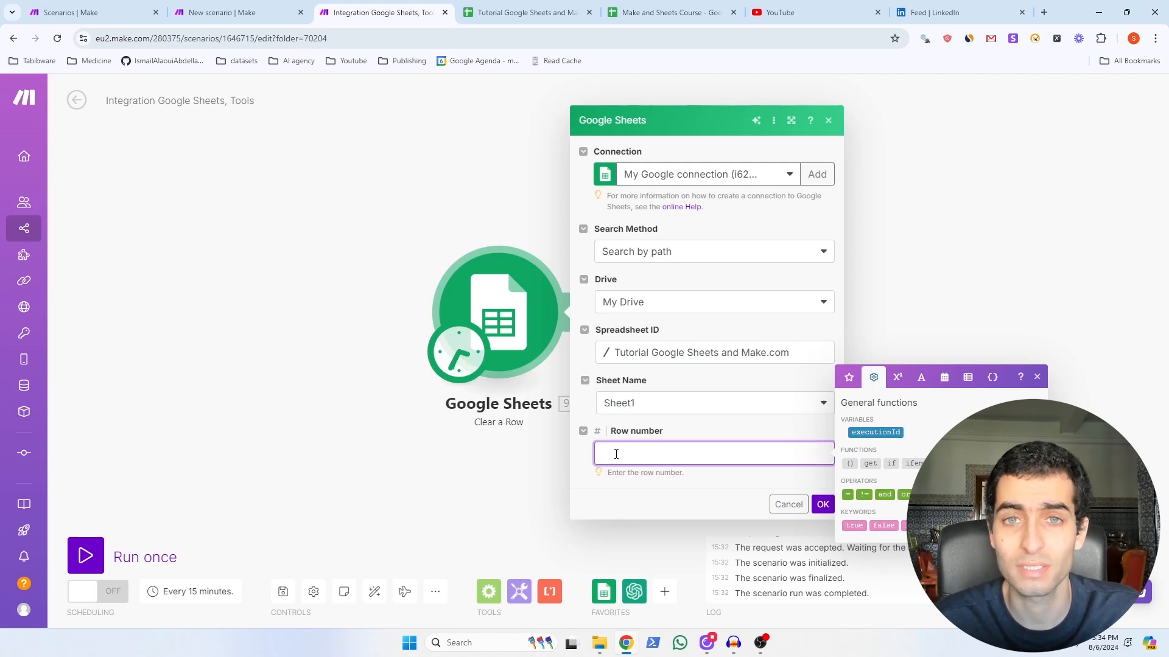
pyautogui.write('7')
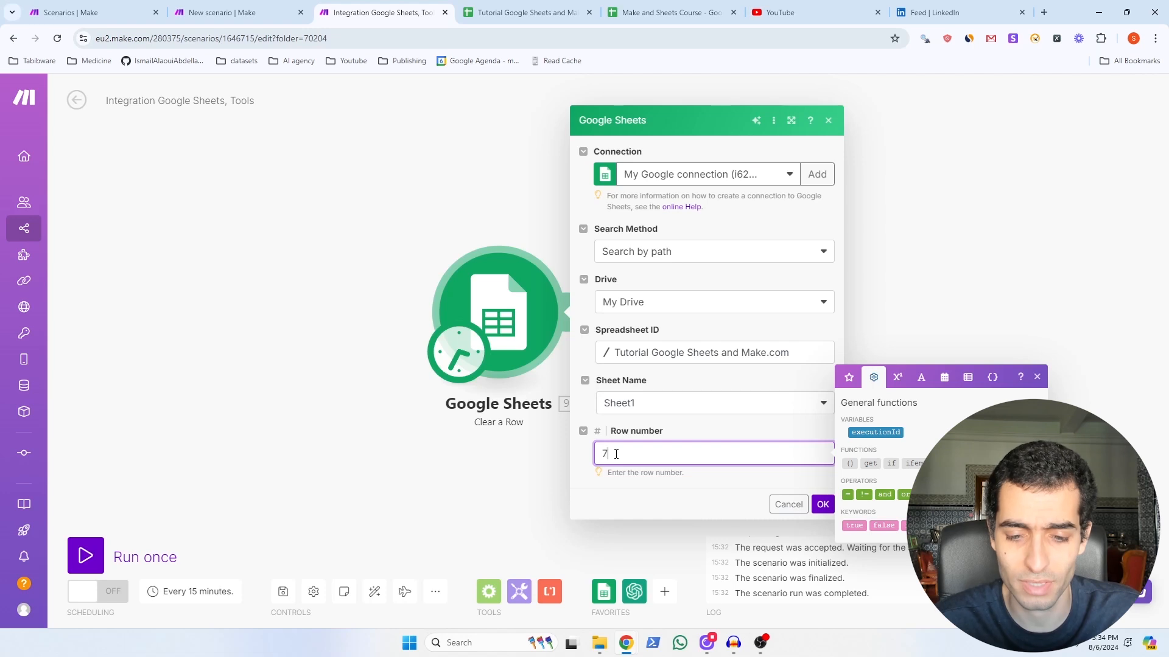
pyautogui.click(822, 505)
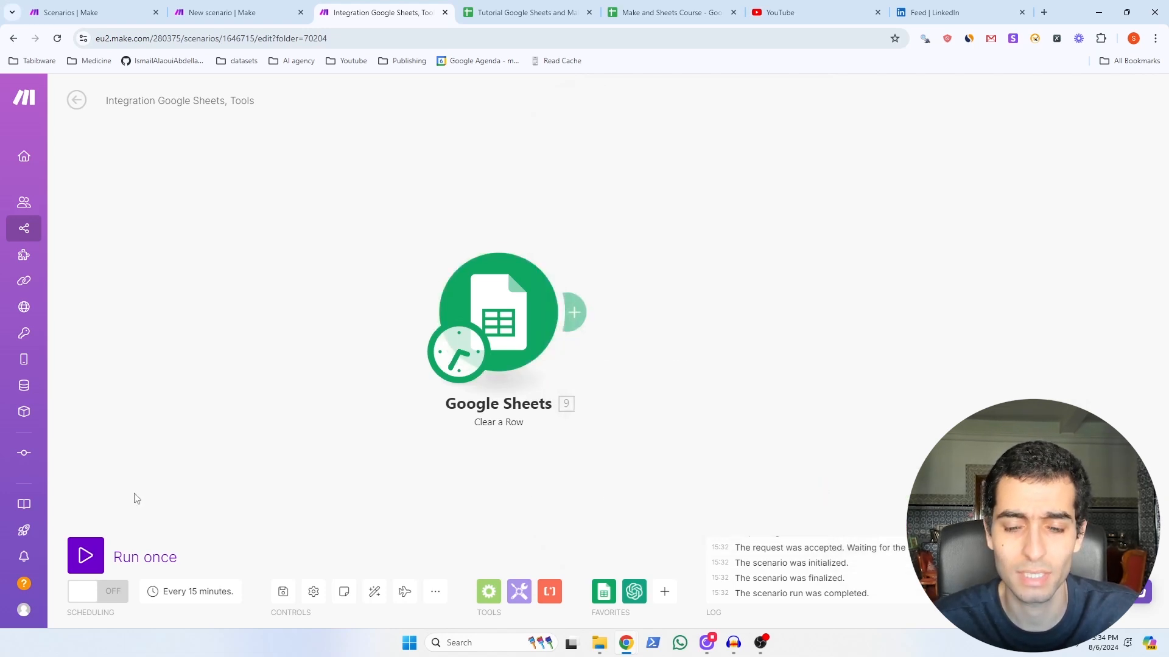
# Step: Run the row 7 clear, then delete row 4 and verify four lead rows remain
pyautogui.click(97, 556)
pyautogui.hotkey('ctrl', 'Tab')
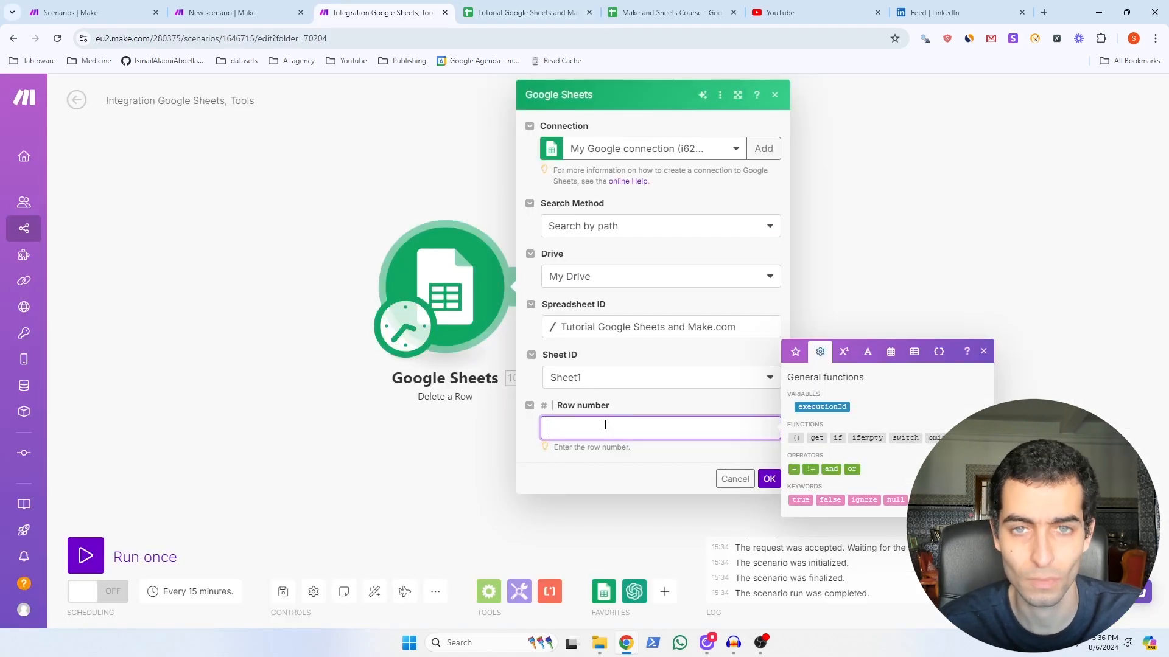
pyautogui.write('4')
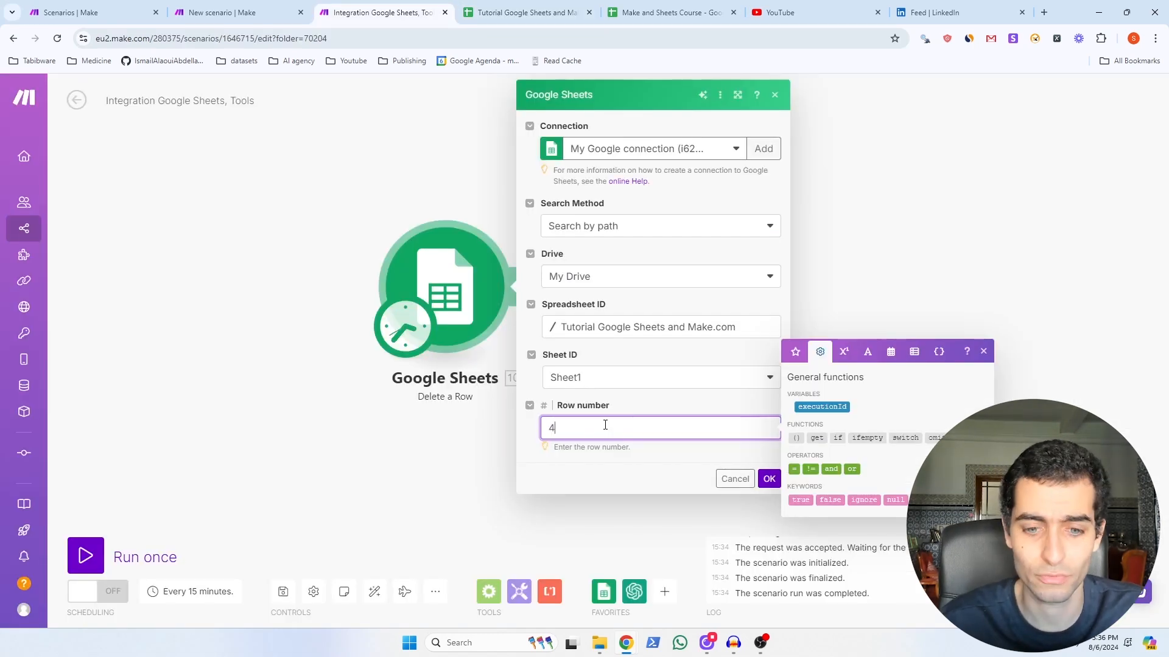
pyautogui.click(770, 480)
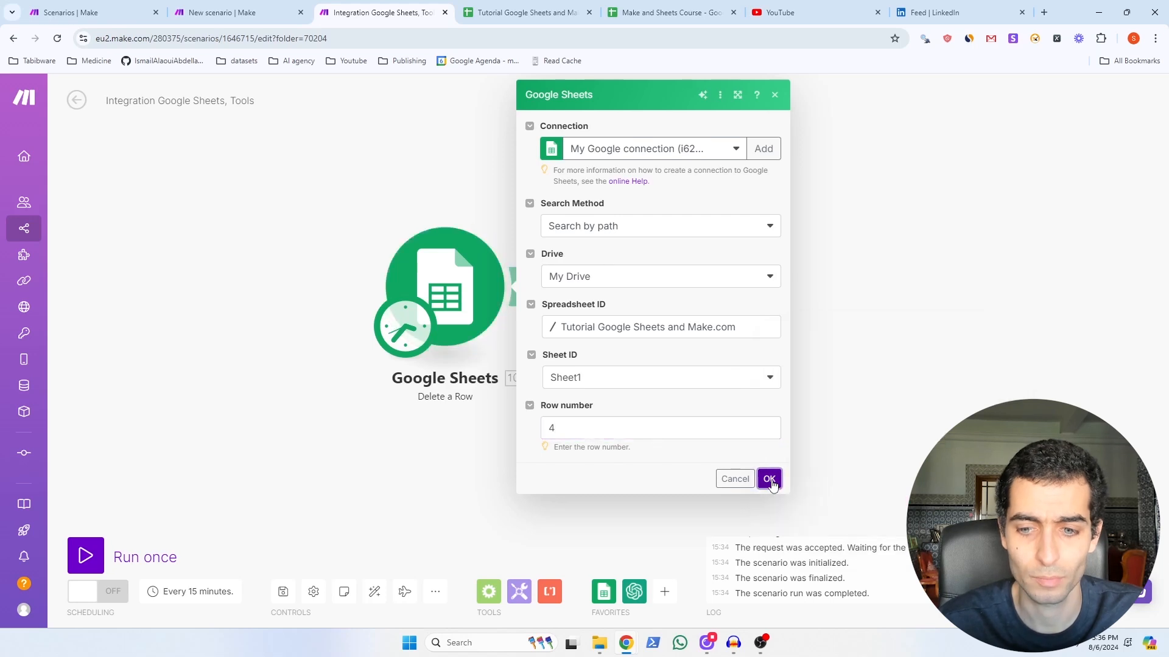
pyautogui.click(86, 556)
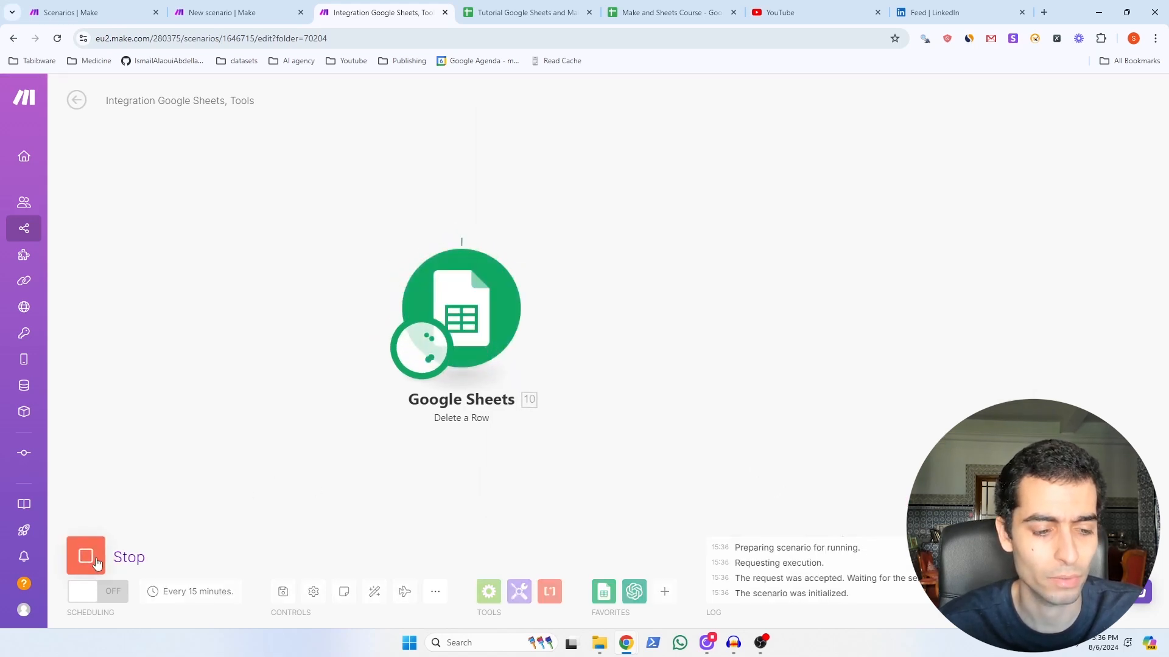
pyautogui.click(515, 13)
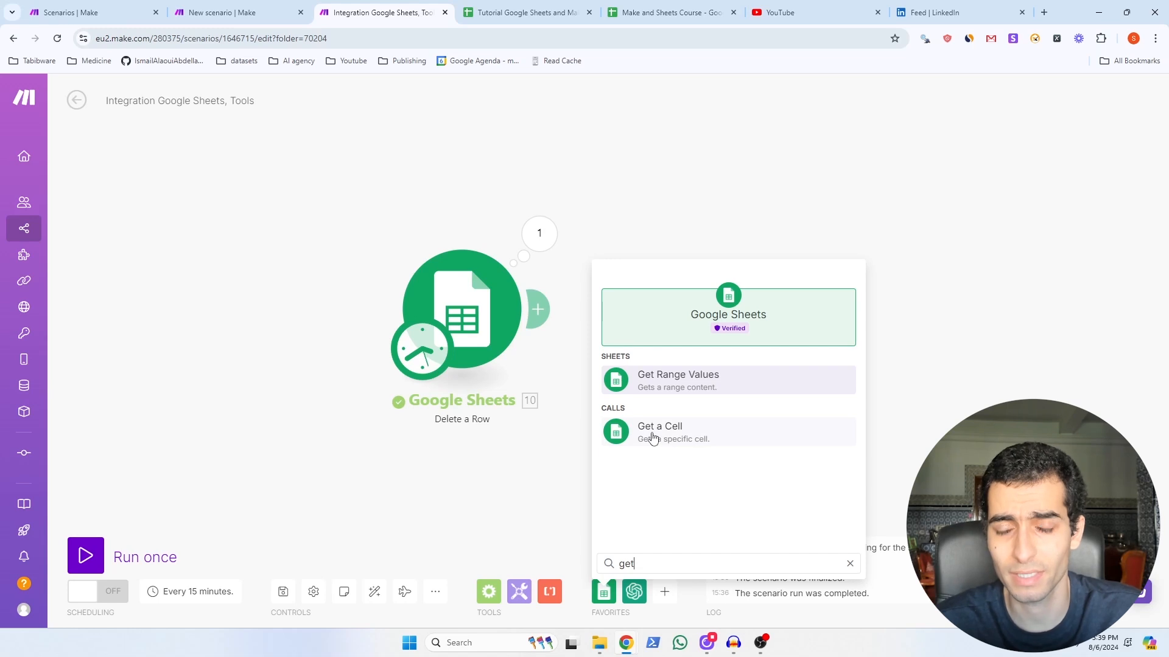
# Step: Add a Google Sheets Get a Cell module on Sheet1 and show the tutorial spreadsheet
pyautogui.click(657, 433)
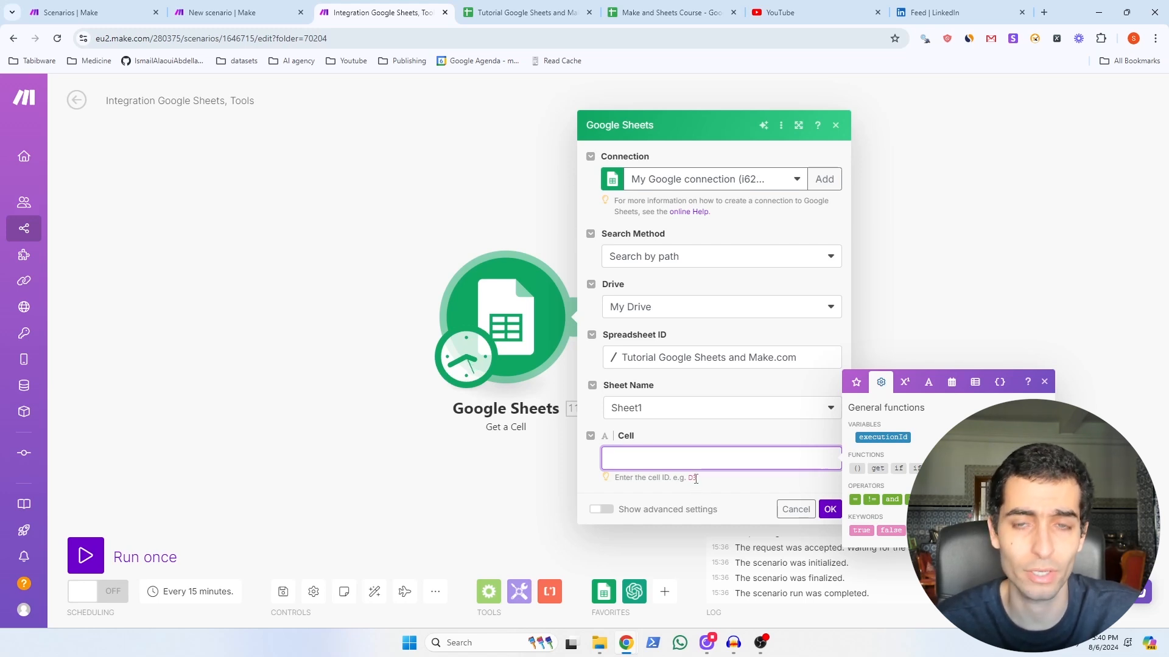
pyautogui.hotkey('ctrl', 'Tab')
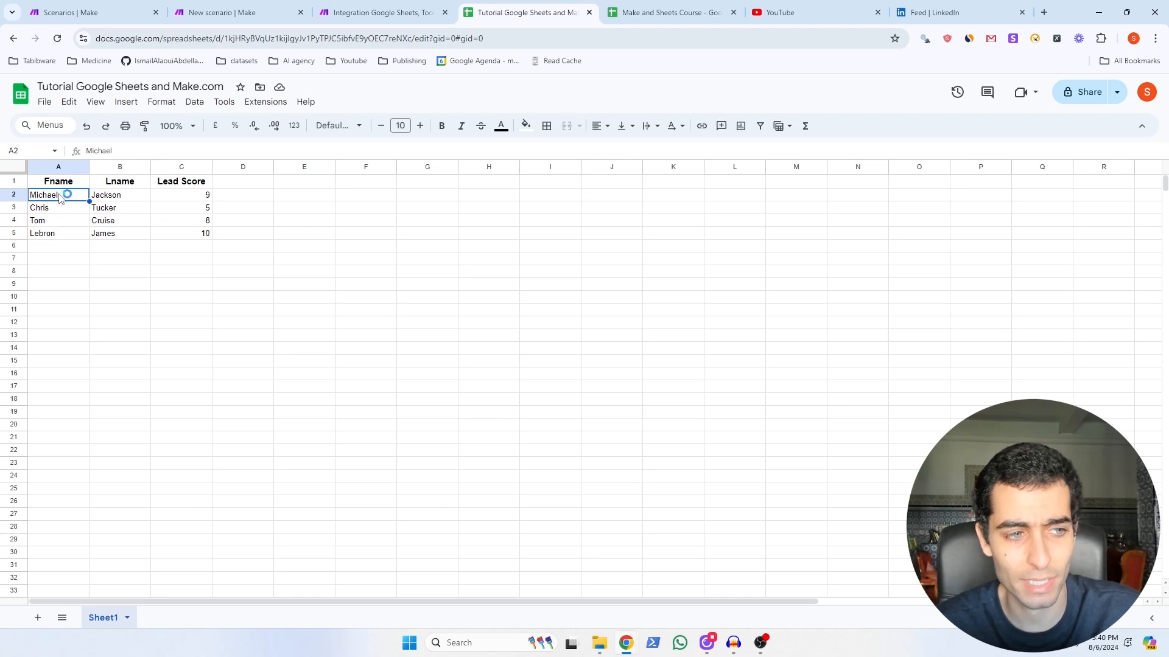
# Step: Review the four remaining lead rows, then go back to the Make scenario
pyautogui.hotkey('ctrl', 'shift', 'Tab')
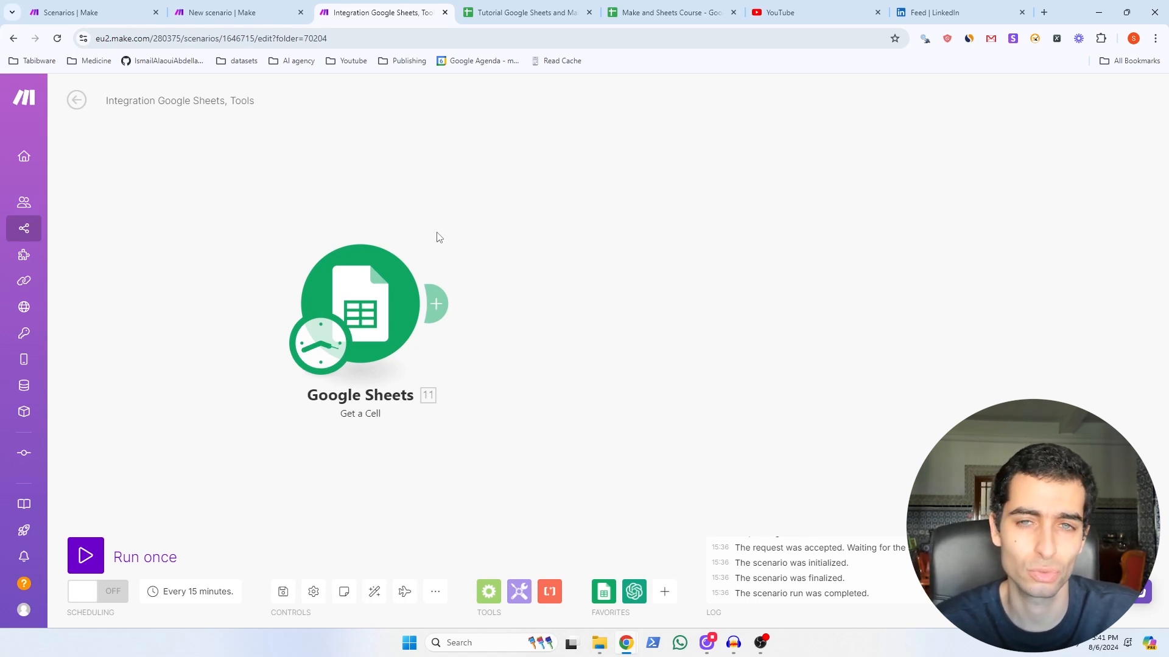
# Step: Add a Tools Set variable step named fname_var, valued with Get a Cell's Value
pyautogui.click(521, 599)
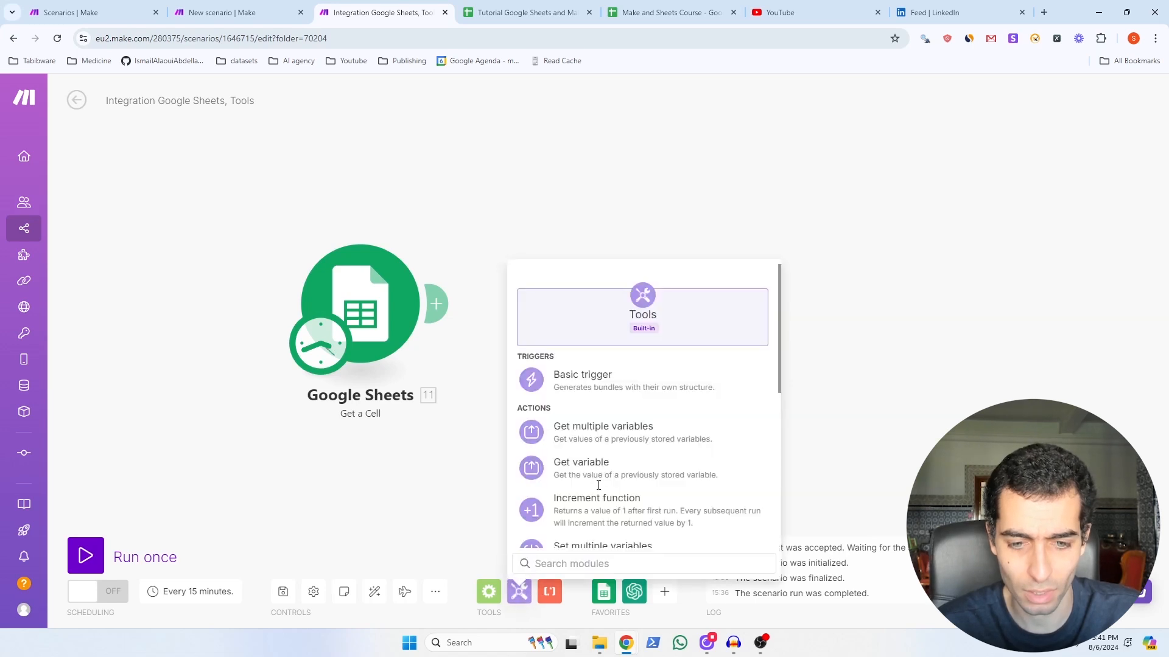
pyautogui.scroll(-1, 598, 485)
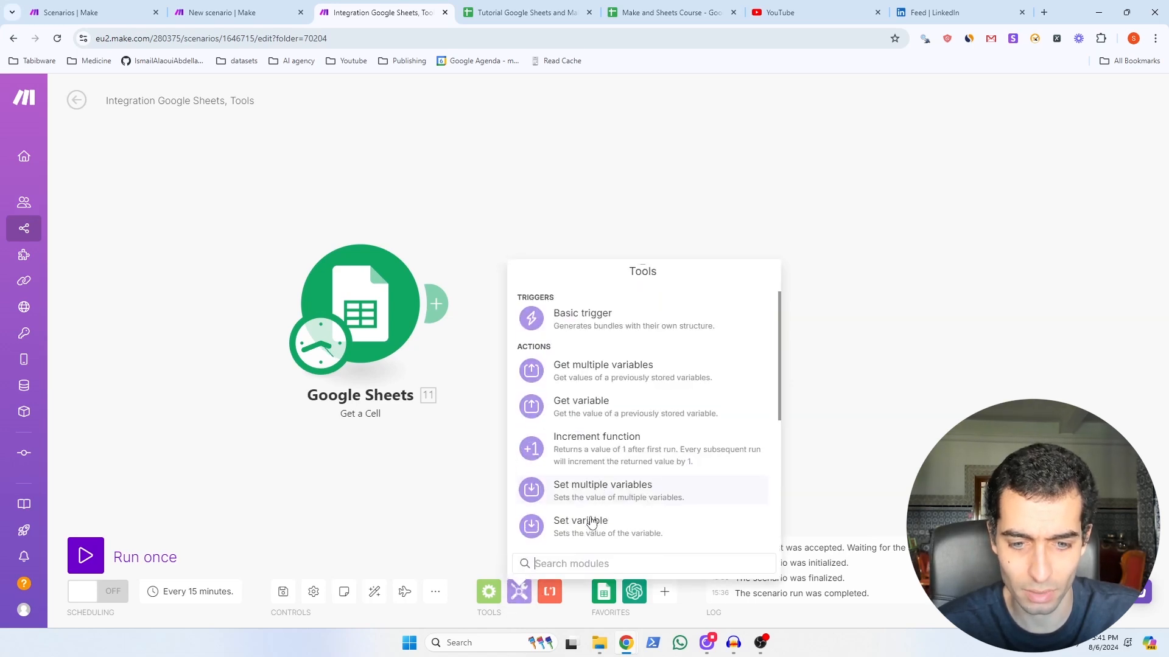
pyautogui.scroll(-1, 590, 517)
pyautogui.click(587, 464)
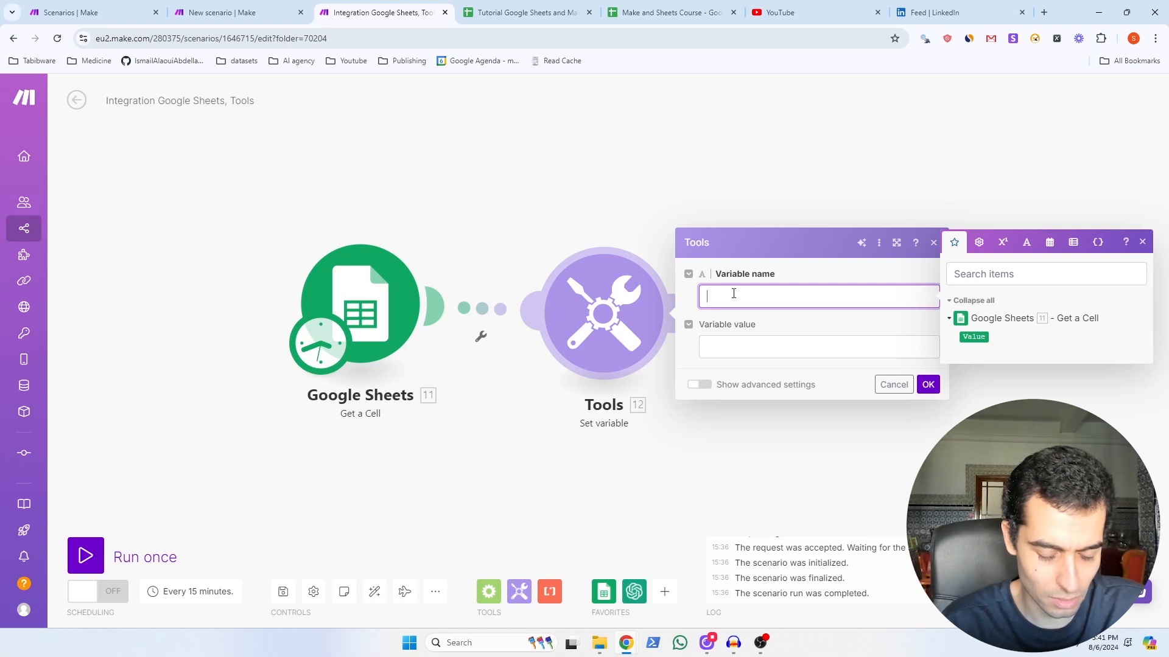
pyautogui.write('fname_var')
pyautogui.click(818, 349)
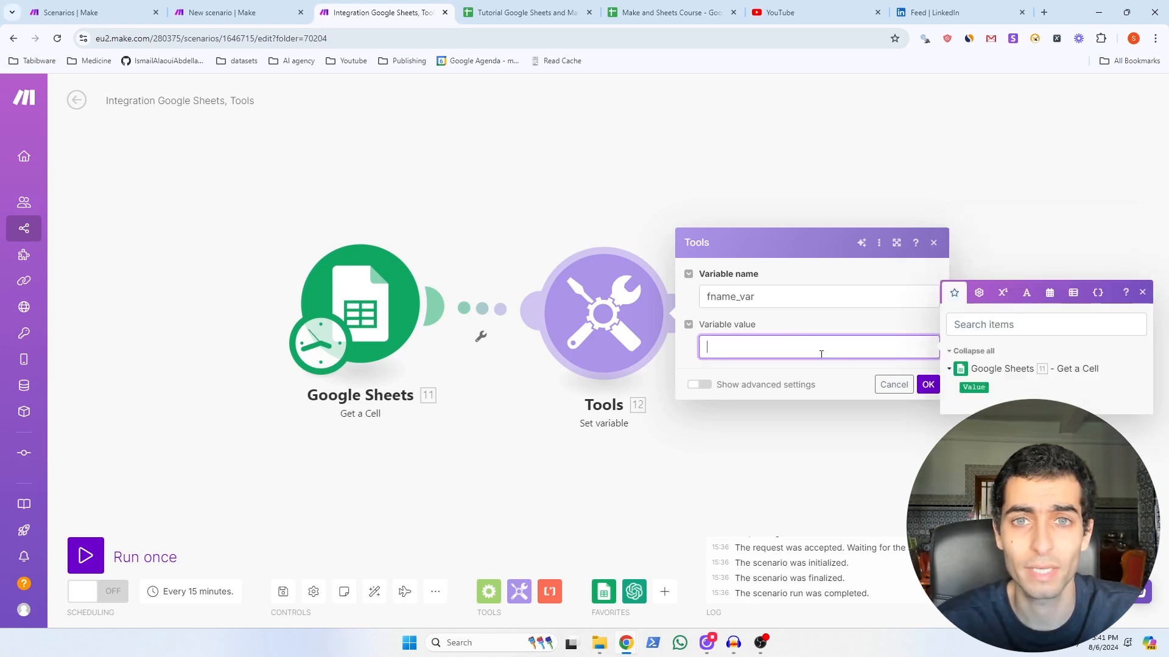
pyautogui.click(974, 389)
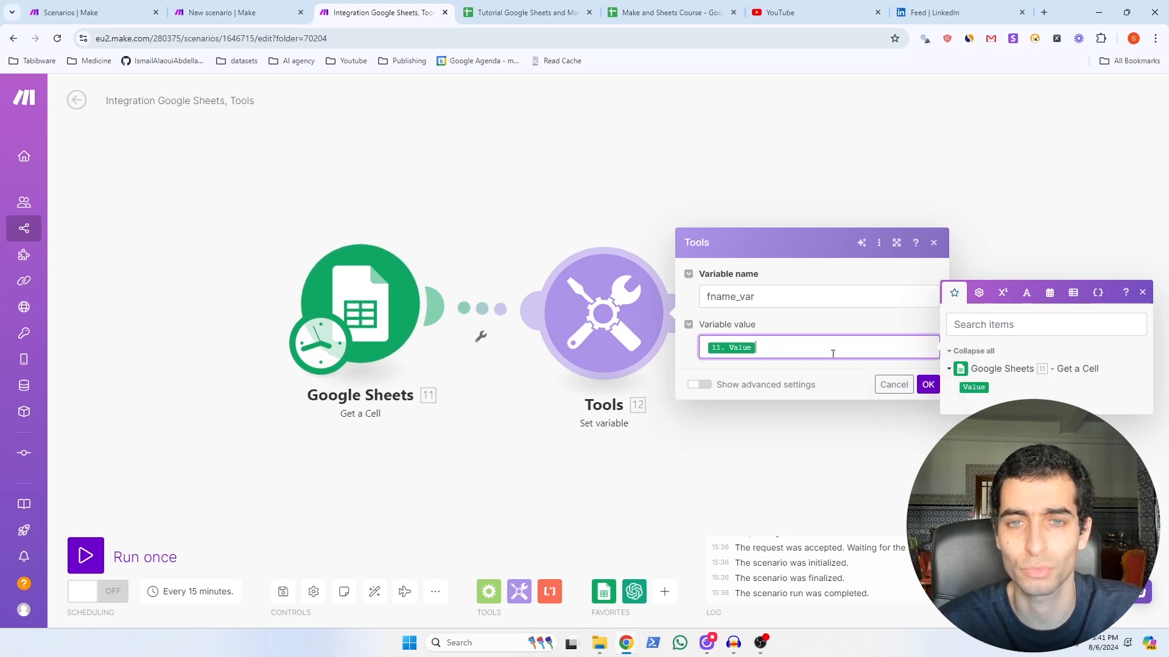
pyautogui.click(927, 385)
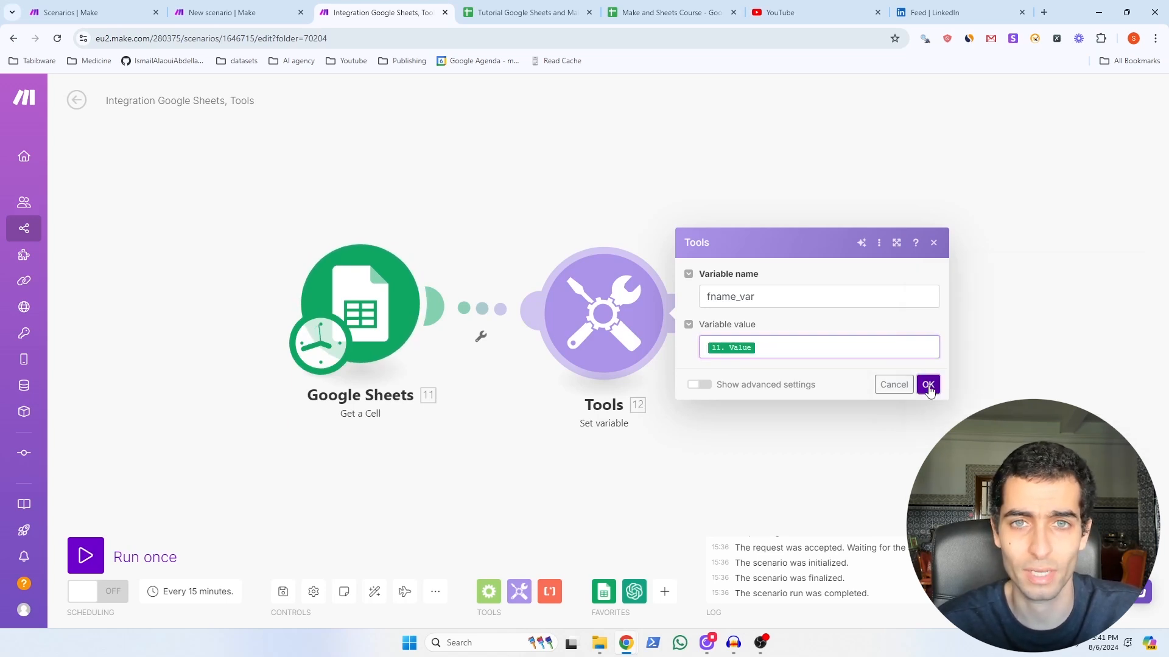
# Step: Run once, check fname_var holds the cell's first name, then delete the Set variable module
pyautogui.click(86, 556)
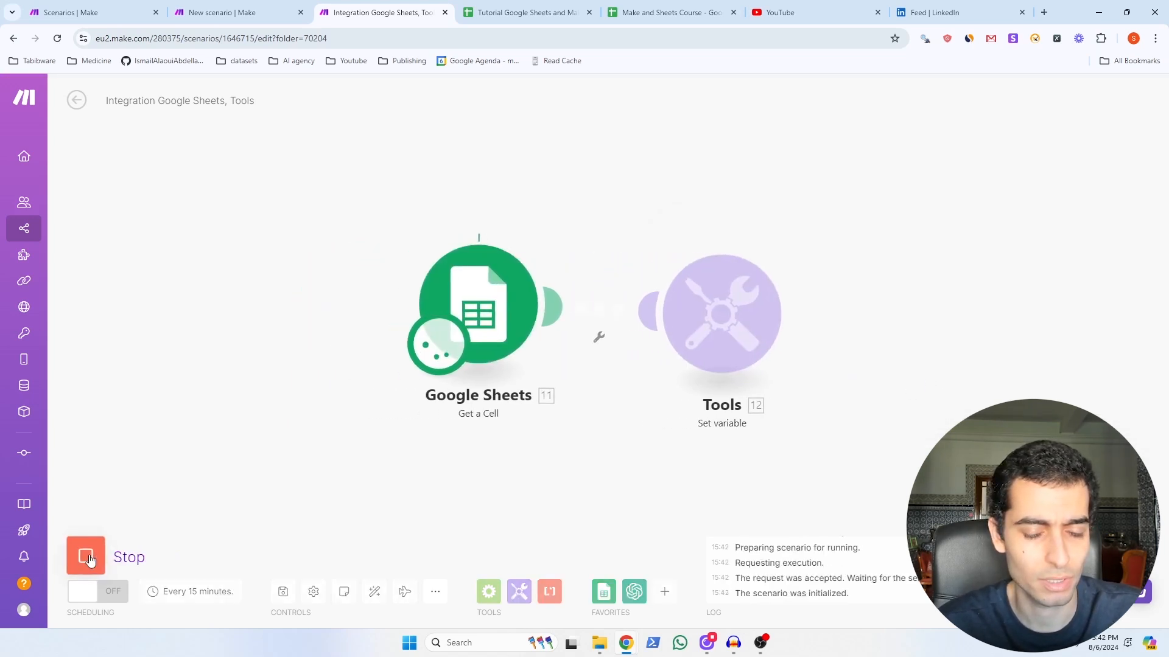
pyautogui.click(805, 238)
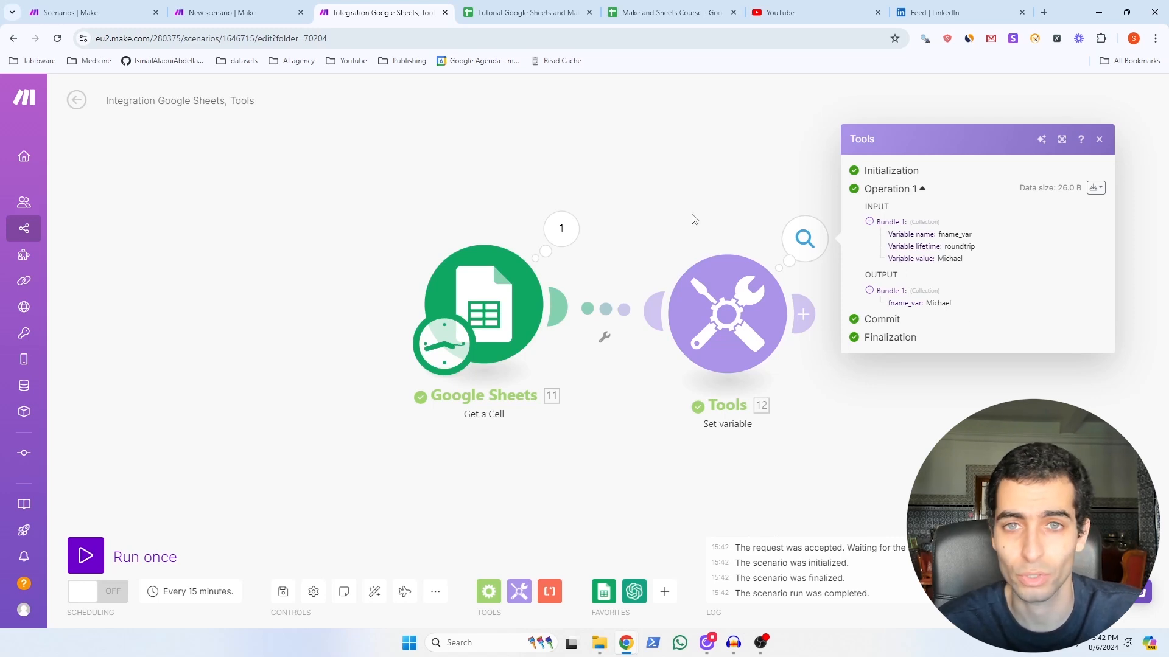
pyautogui.rightClick(725, 321)
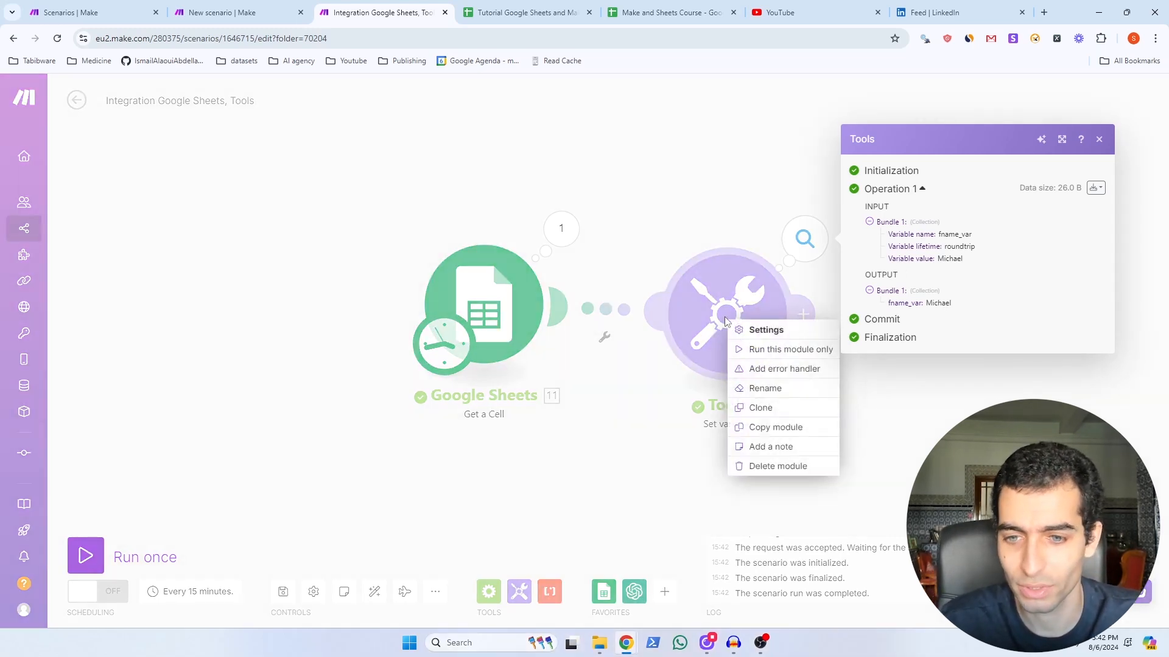
pyautogui.click(778, 466)
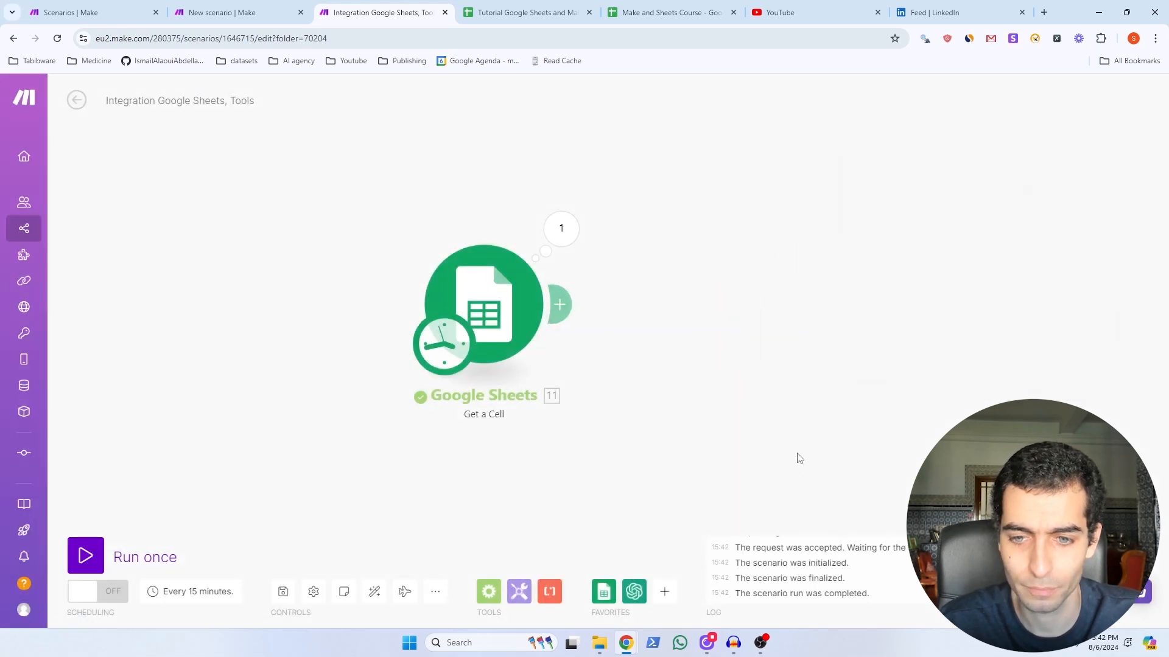
# Step: Have Update a Cell write a new first name into Sheet1 cell A2, run it, and check
pyautogui.hotkey('ctrl', 'Tab')
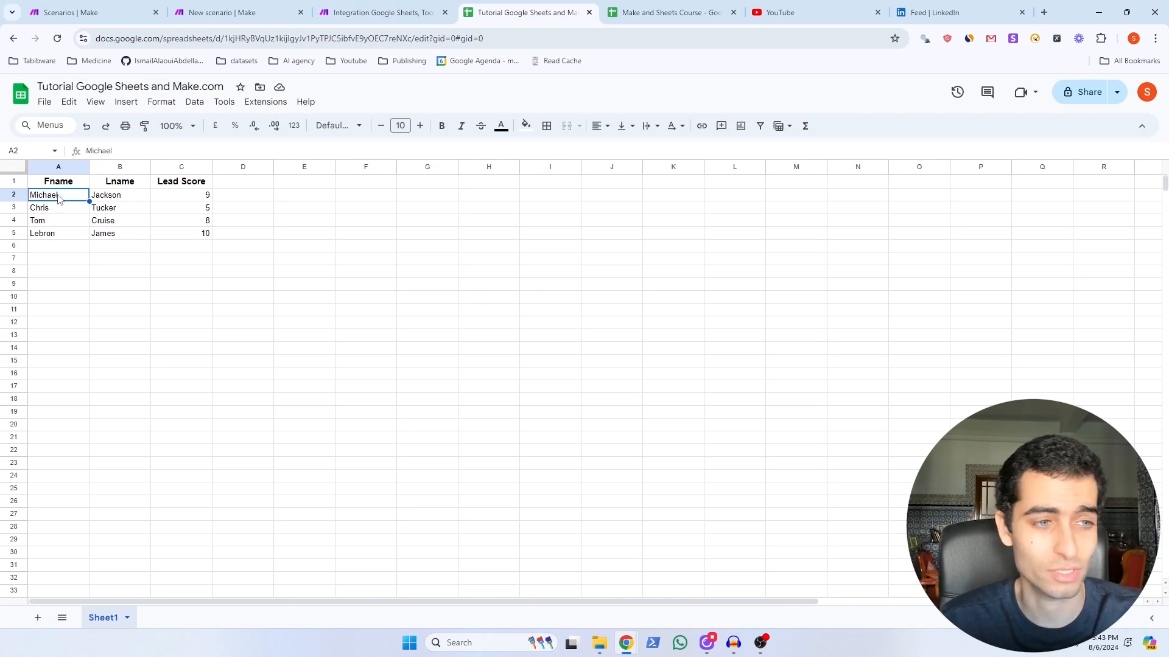
pyautogui.hotkey('ctrl', 'shift', 'Tab')
pyautogui.click(646, 493)
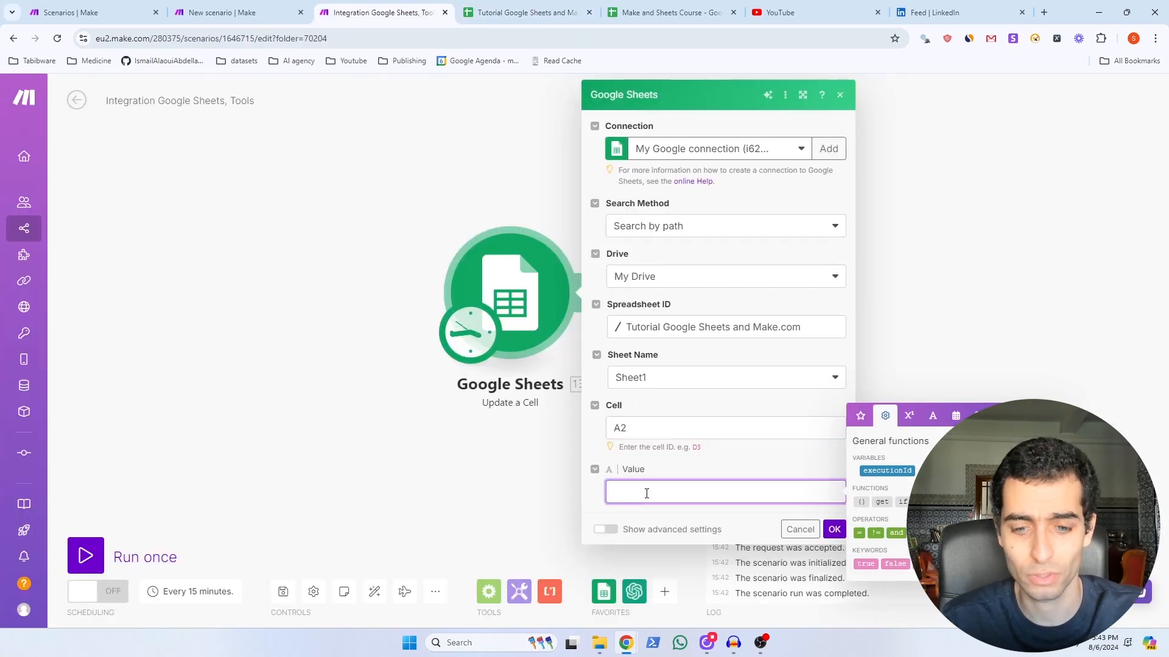
pyautogui.write('Samuel')
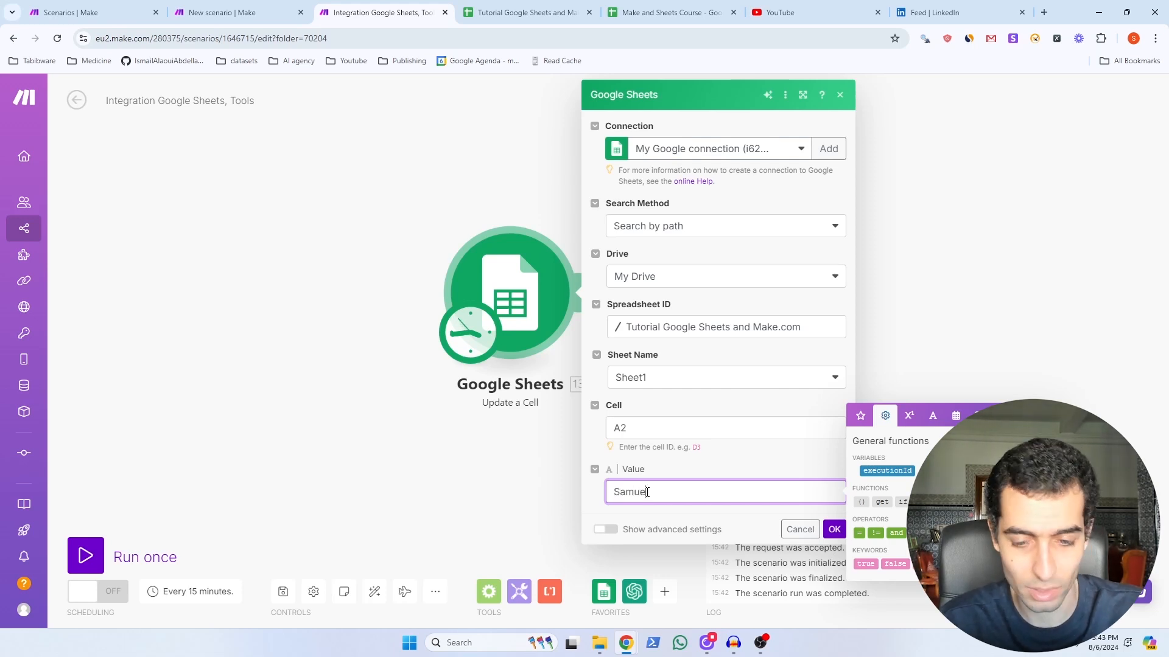
pyautogui.click(834, 530)
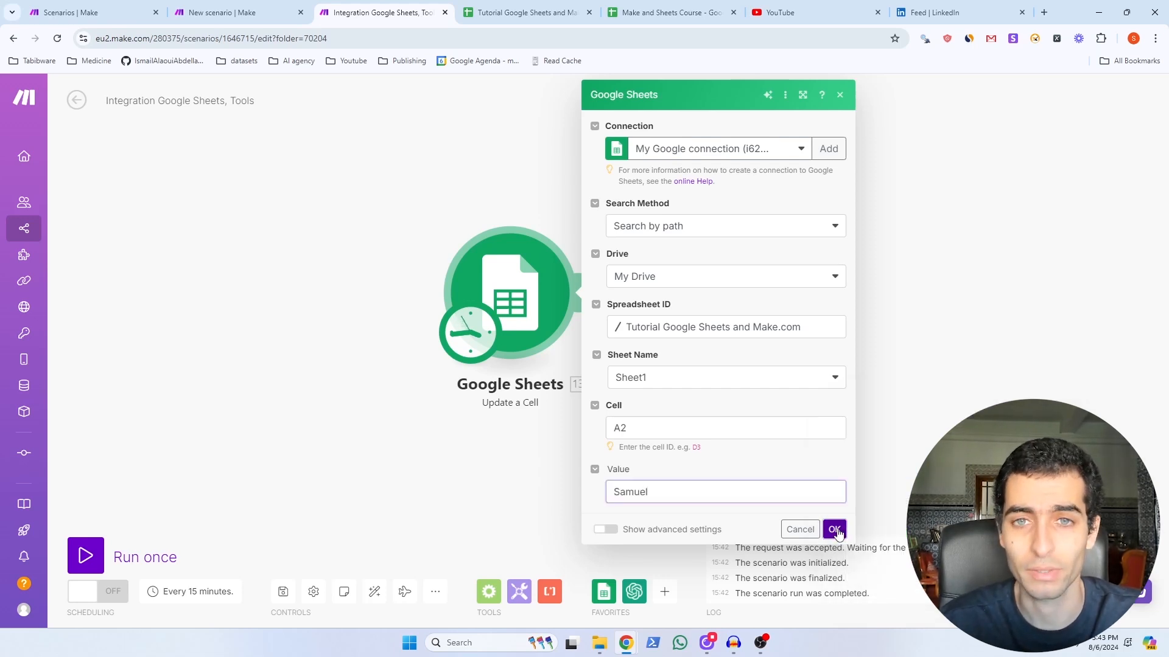
pyautogui.click(101, 552)
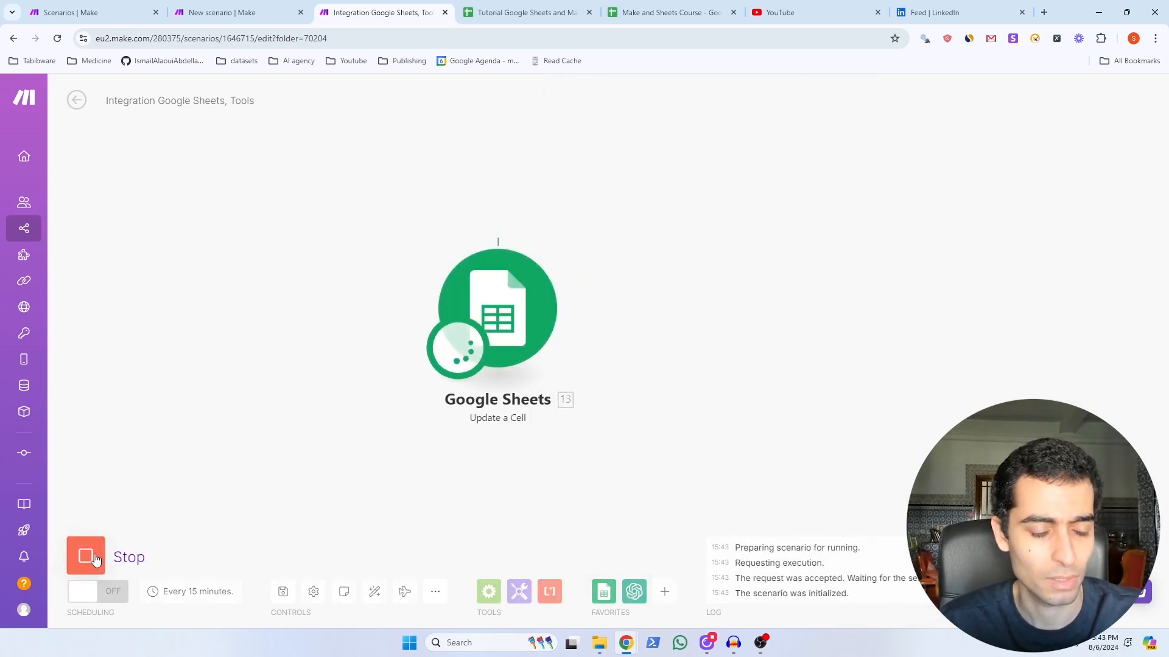
pyautogui.click(507, 13)
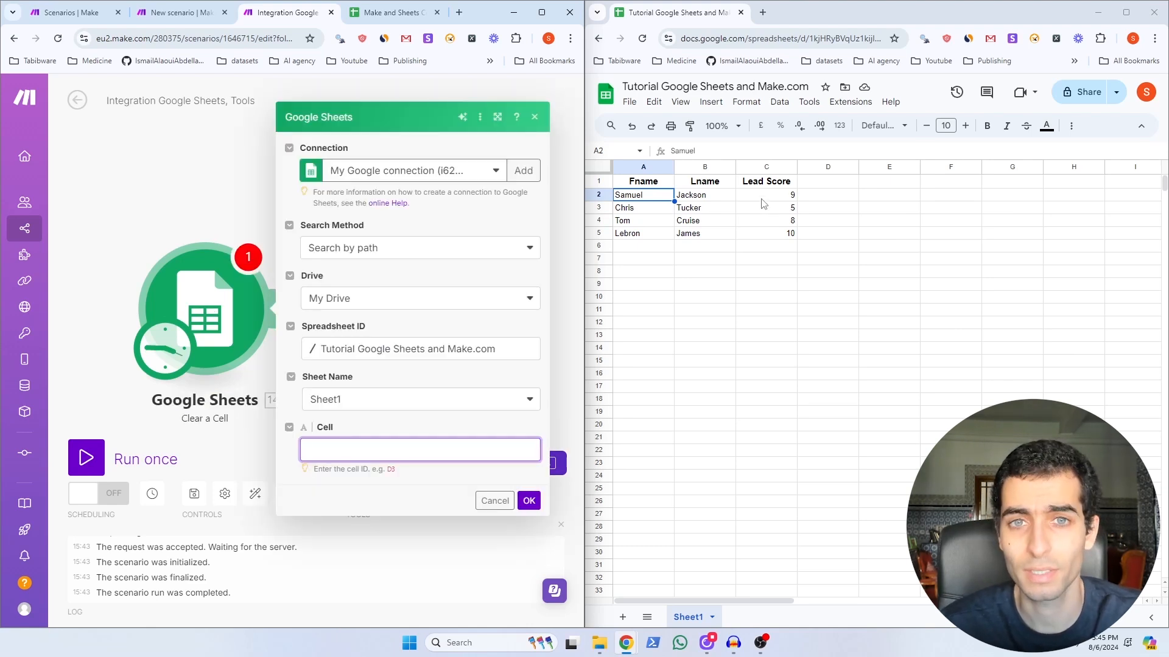
# Step: Set Clear a Cell to target cell C2 and run the scenario once
pyautogui.click(762, 200)
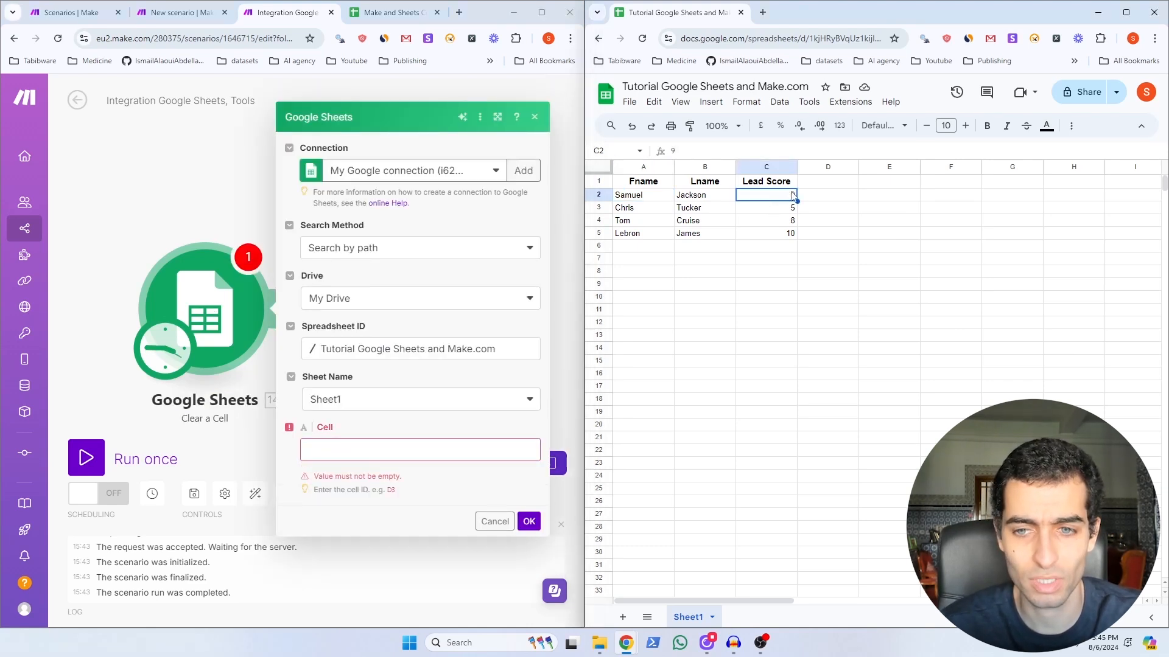
pyautogui.click(340, 451)
pyautogui.write('C2')
pyautogui.click(529, 521)
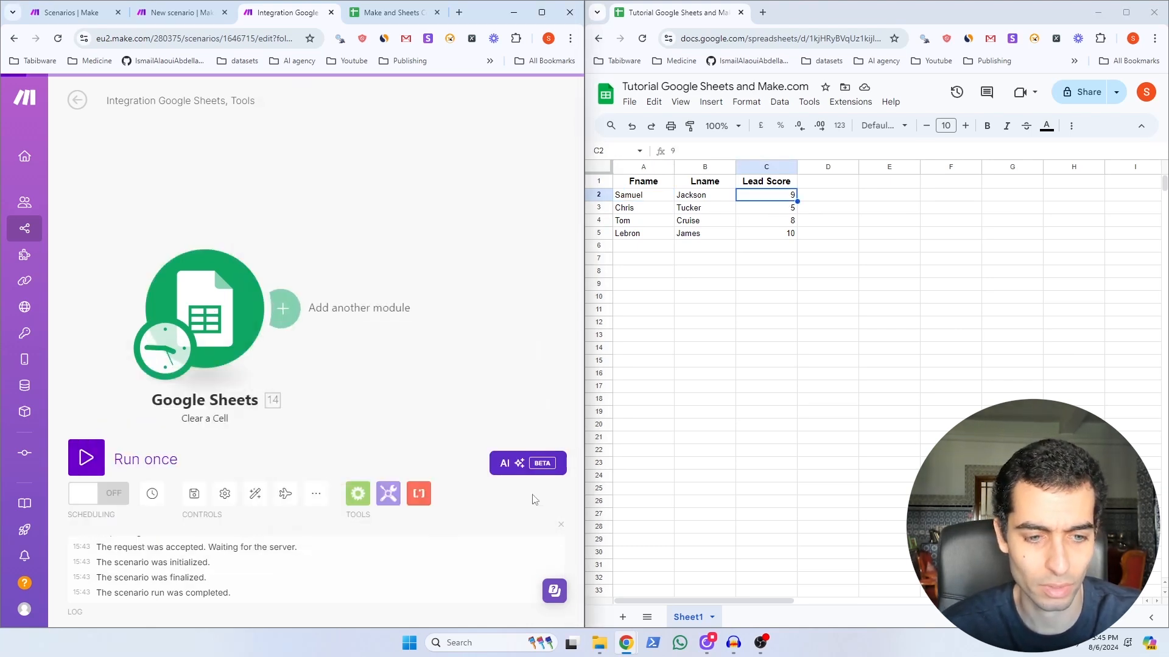
pyautogui.click(86, 457)
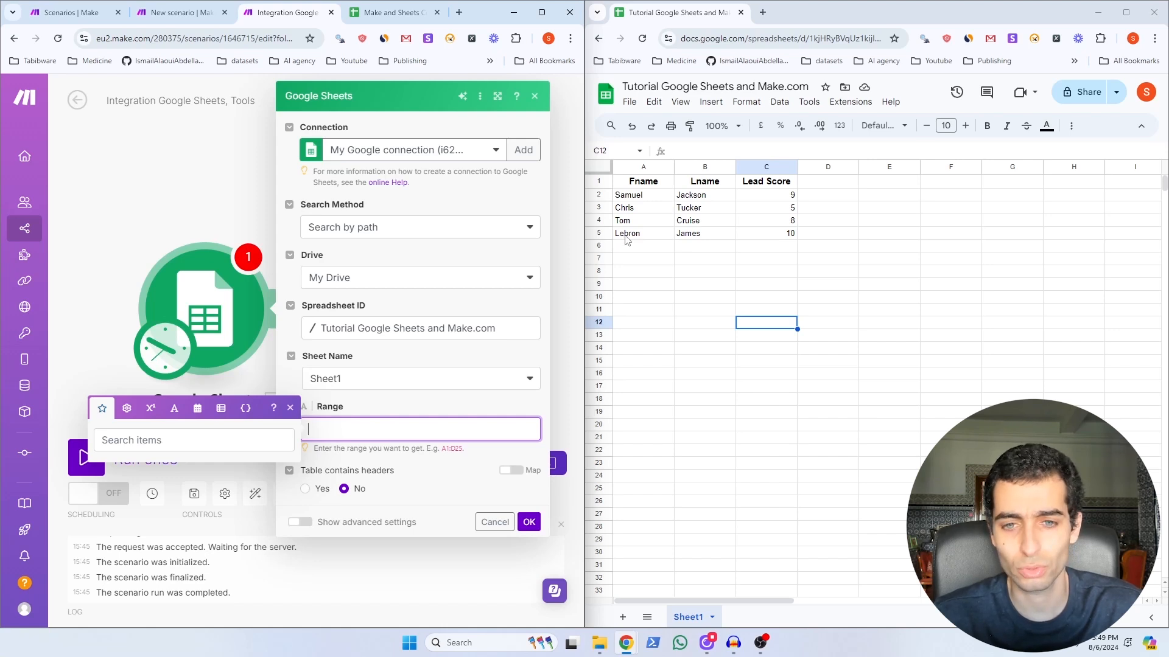
# Step: Point Get Range Values at range A5:C5 of Sheet1 and confirm
pyautogui.moveTo(625, 238); pyautogui.dragTo(779, 241)
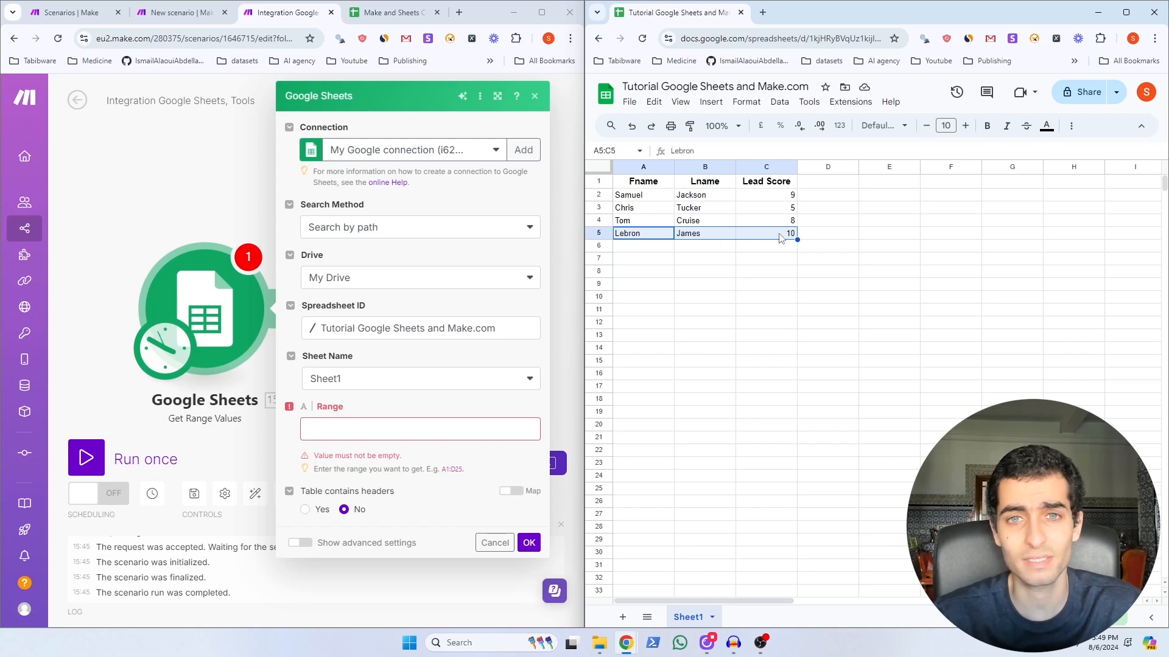
pyautogui.click(405, 425)
pyautogui.write('A5')
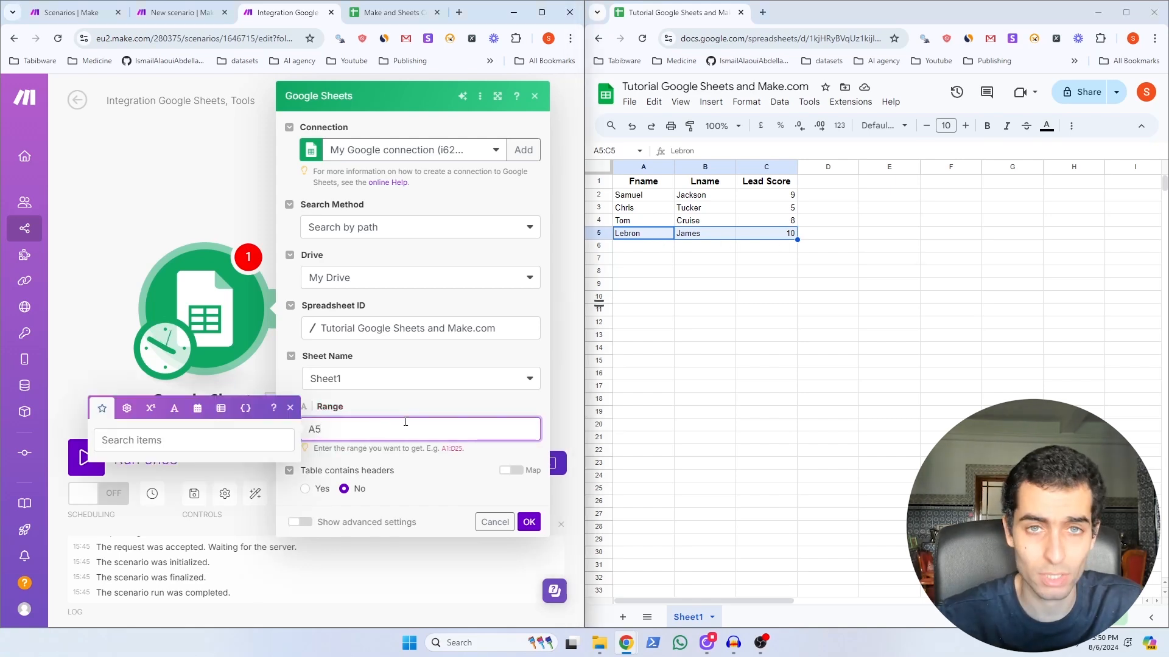
pyautogui.write(':C5')
pyautogui.click(394, 484)
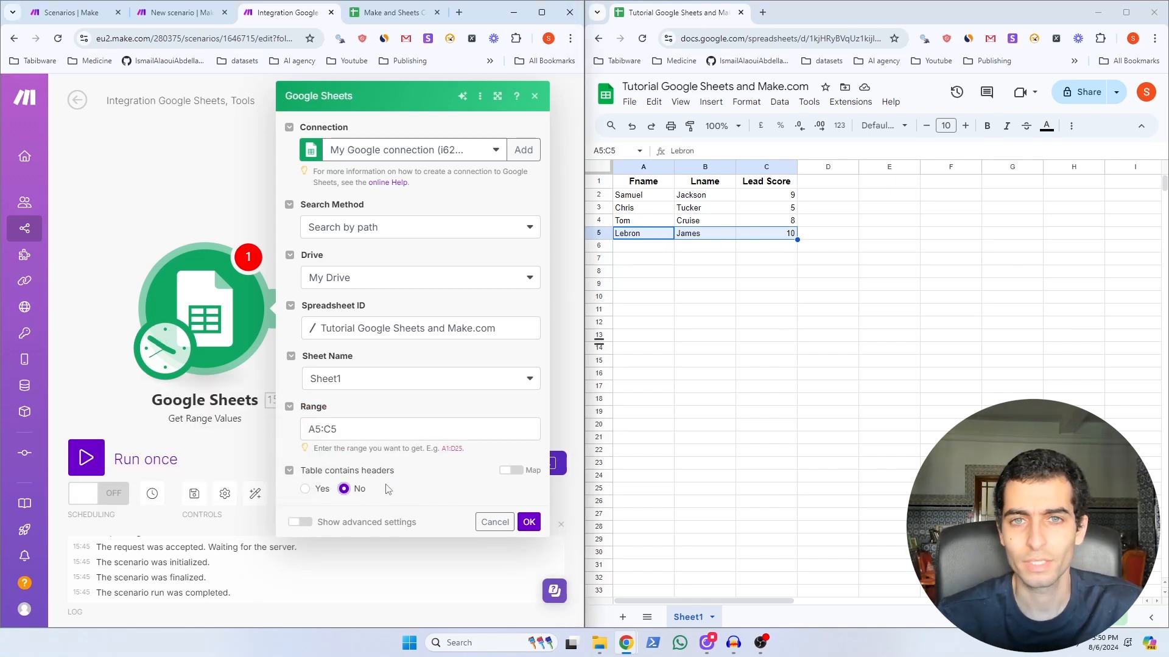
pyautogui.click(529, 524)
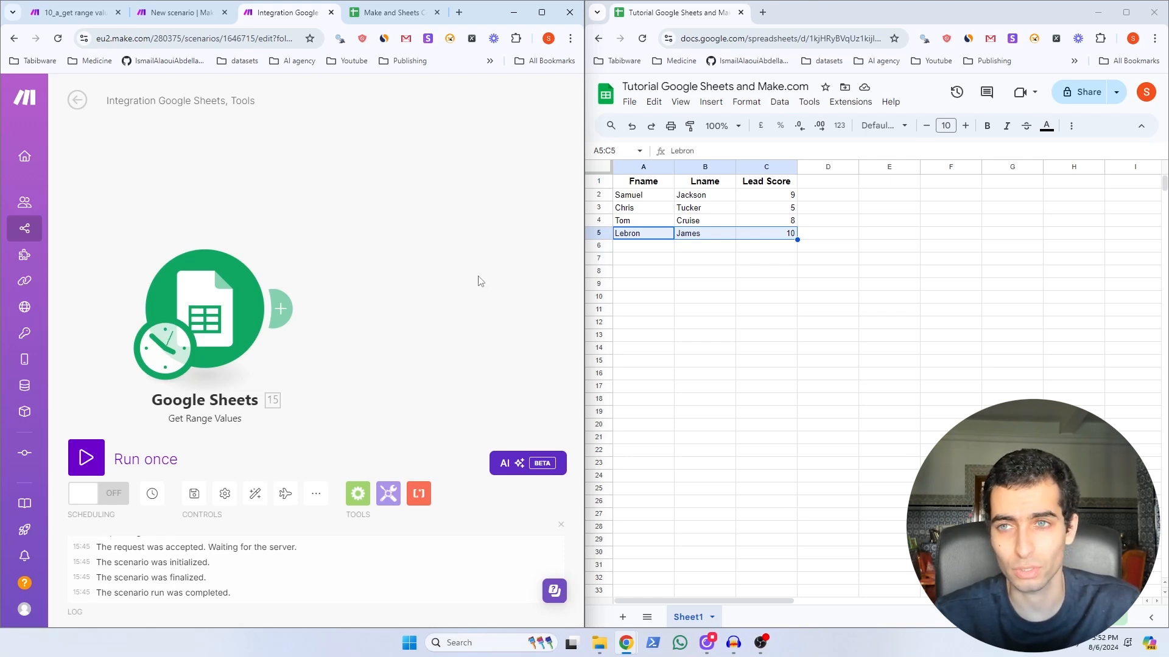
# Step: Add a Set multiple variables step storing column A as fname, then run and inspect output
pyautogui.click(388, 493)
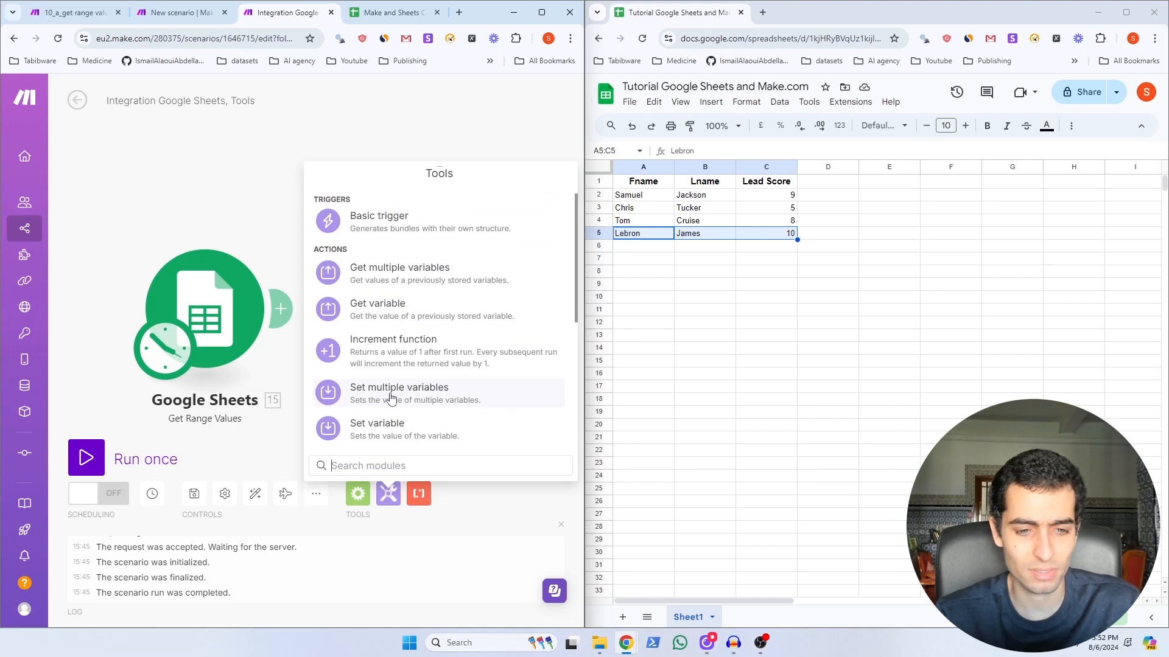
pyautogui.click(391, 393)
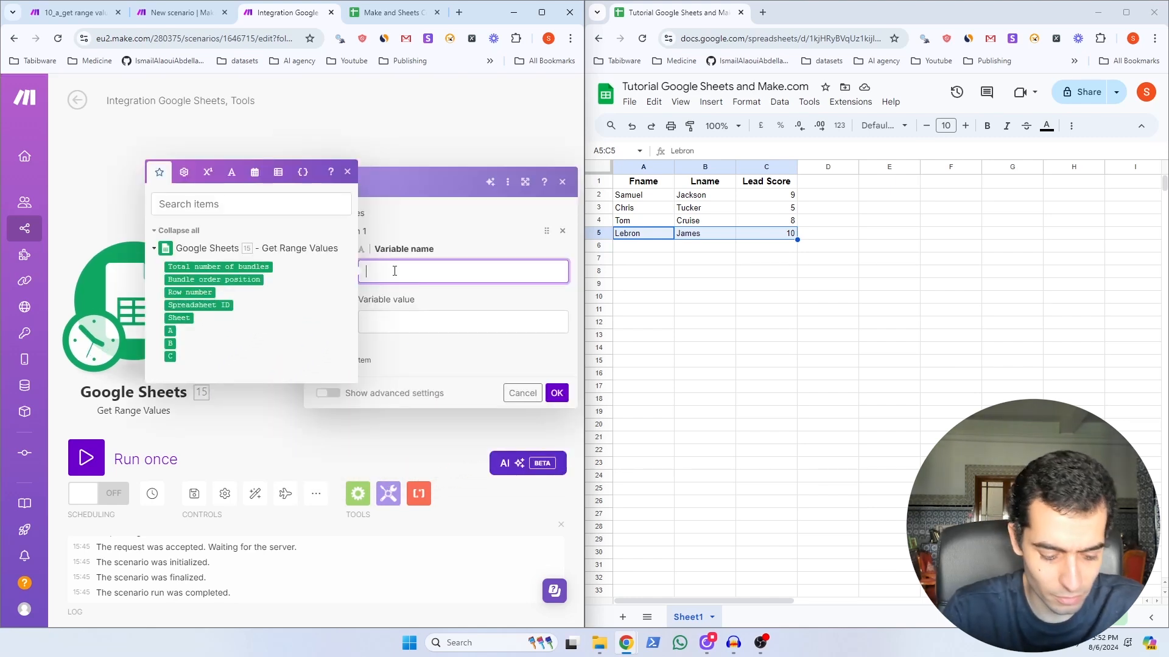
pyautogui.write('fname')
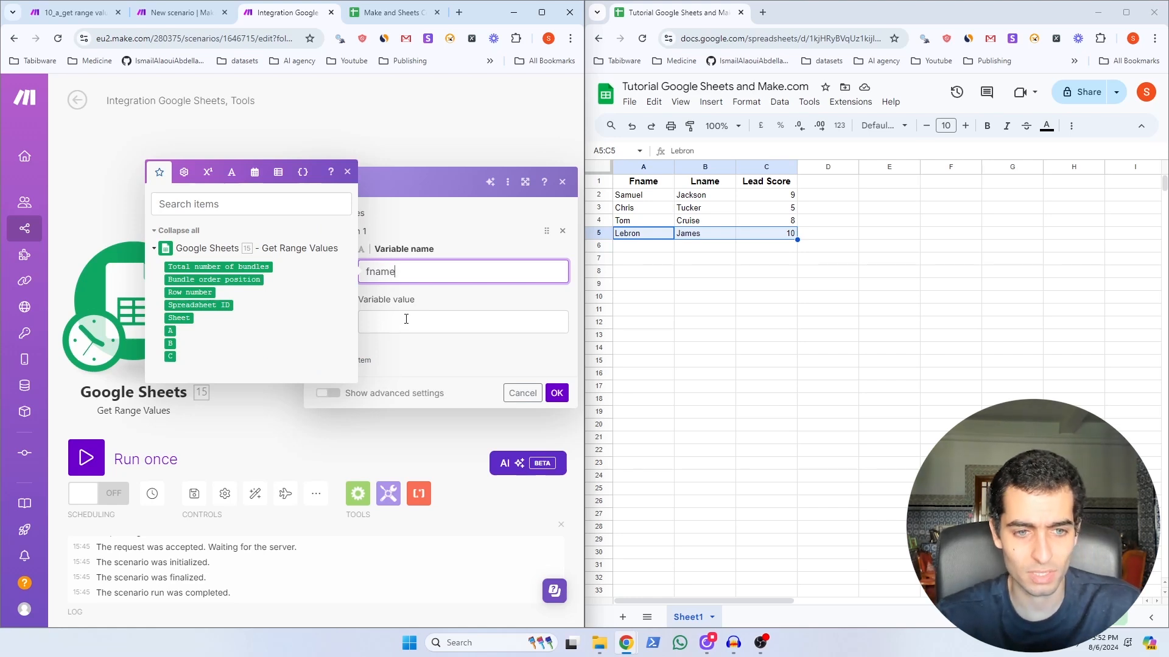
pyautogui.click(402, 321)
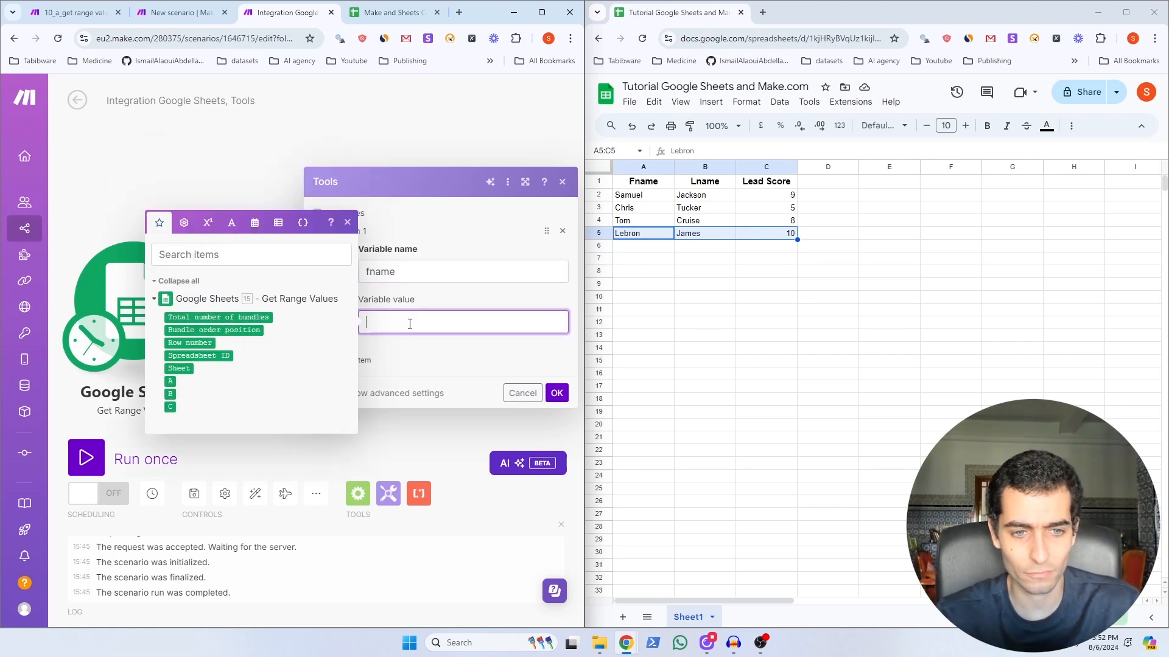
pyautogui.click(170, 381)
pyautogui.click(138, 397)
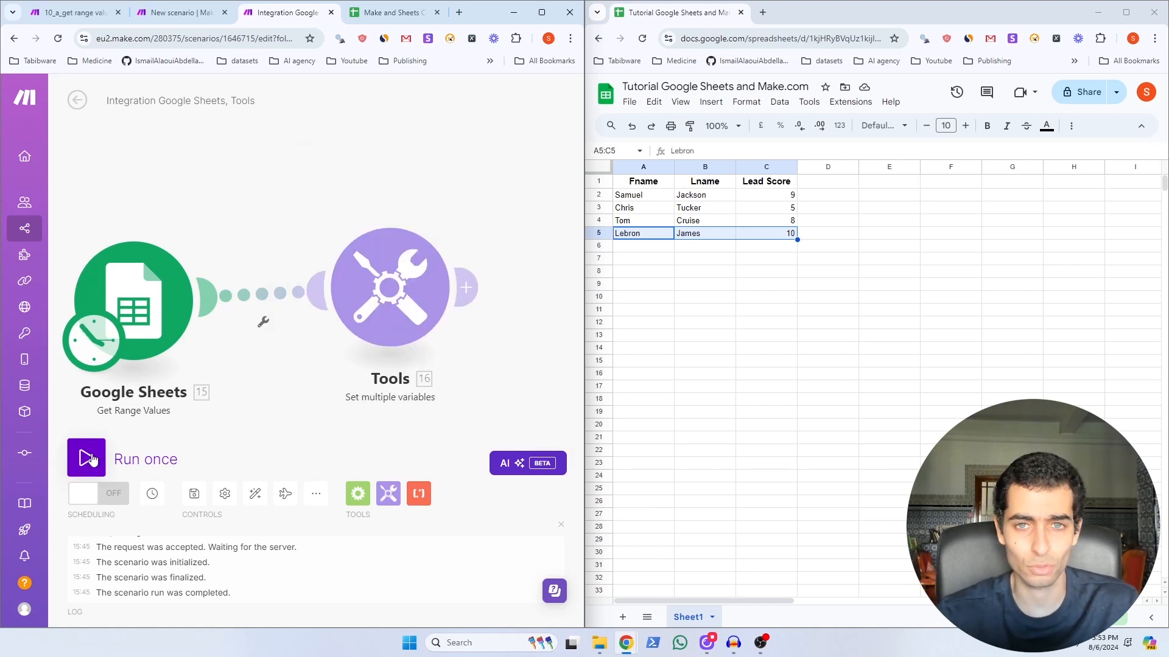
pyautogui.click(90, 459)
pyautogui.click(502, 229)
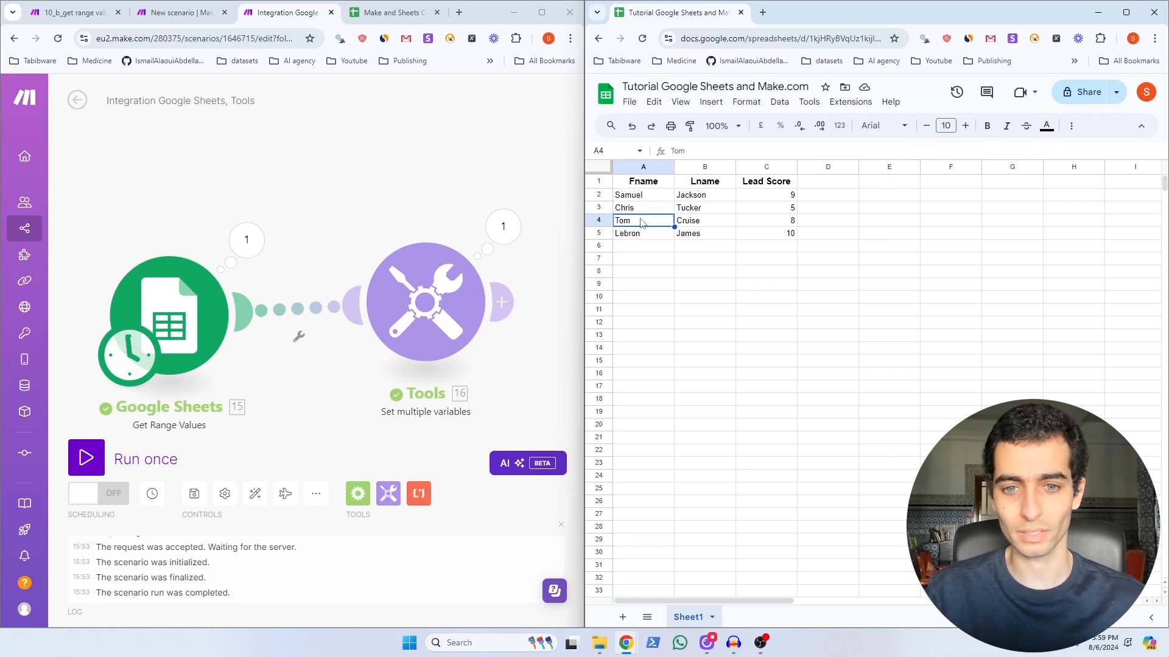
# Step: Select A4:B5 in the sheet and change the Get Range Values range to A4:B5
pyautogui.moveTo(672, 229); pyautogui.dragTo(695, 239)
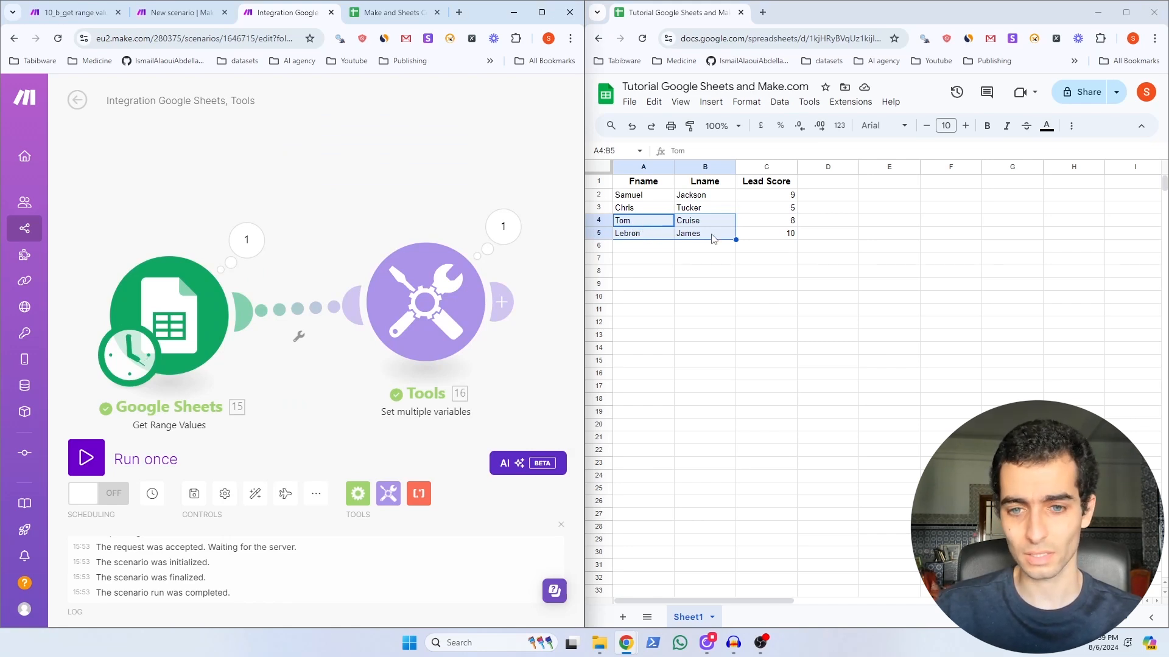
pyautogui.click(169, 317)
pyautogui.click(381, 434)
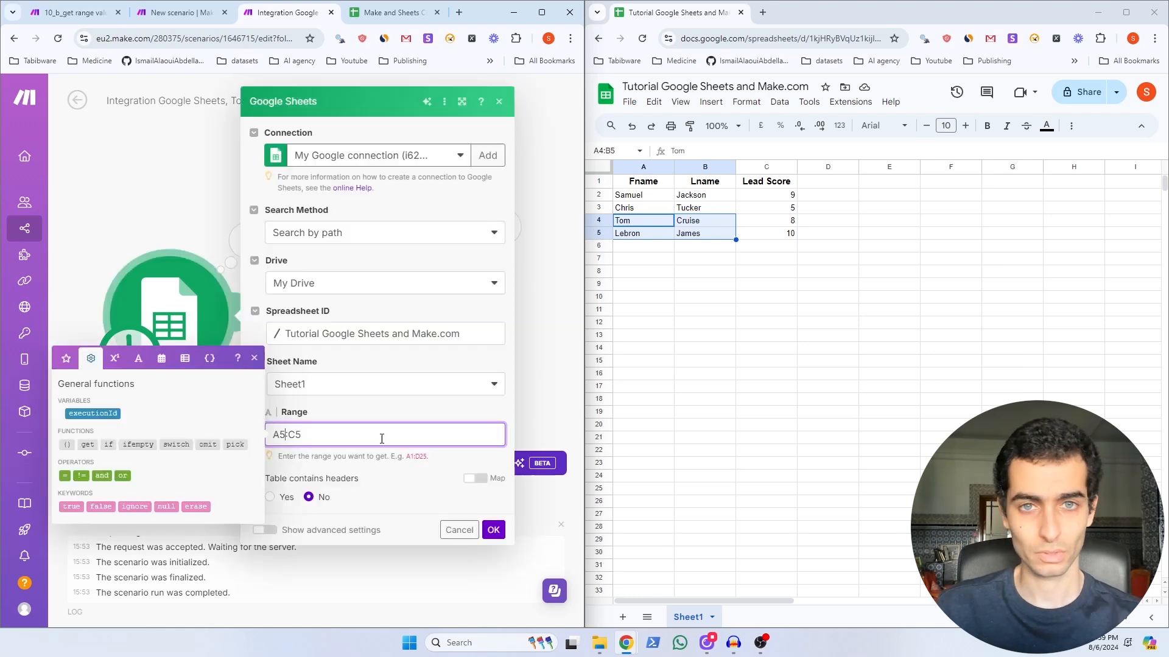
pyautogui.press('BackSpace')
pyautogui.write('4')
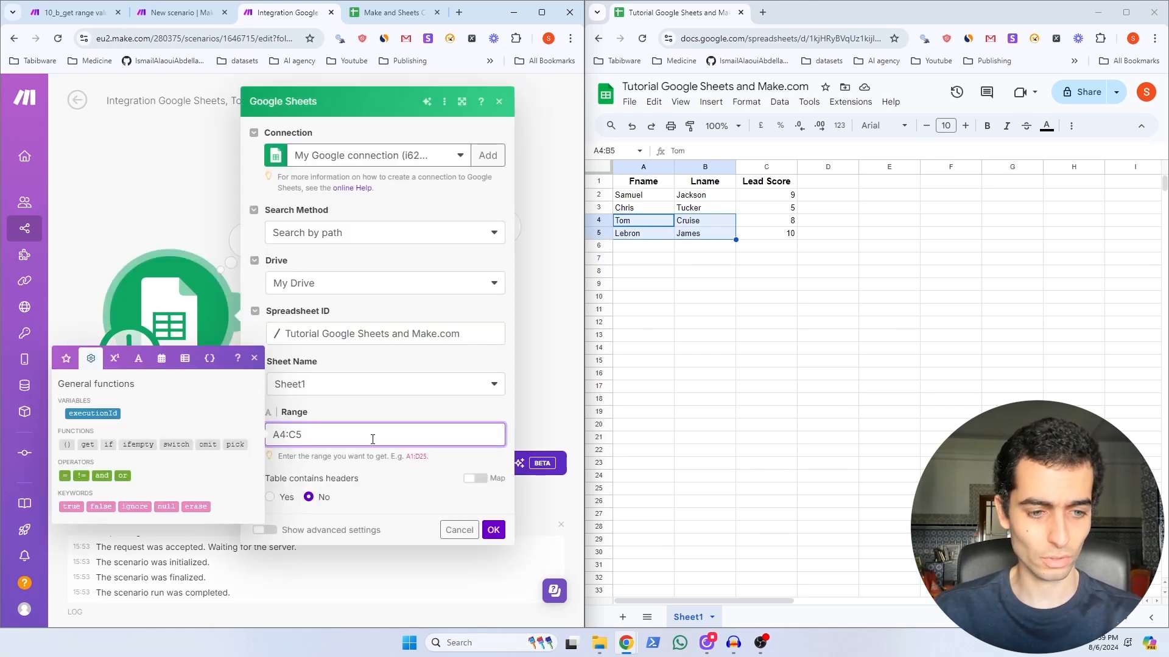
pyautogui.press('BackSpace')
pyautogui.press('BackSpace')
pyautogui.write('B')
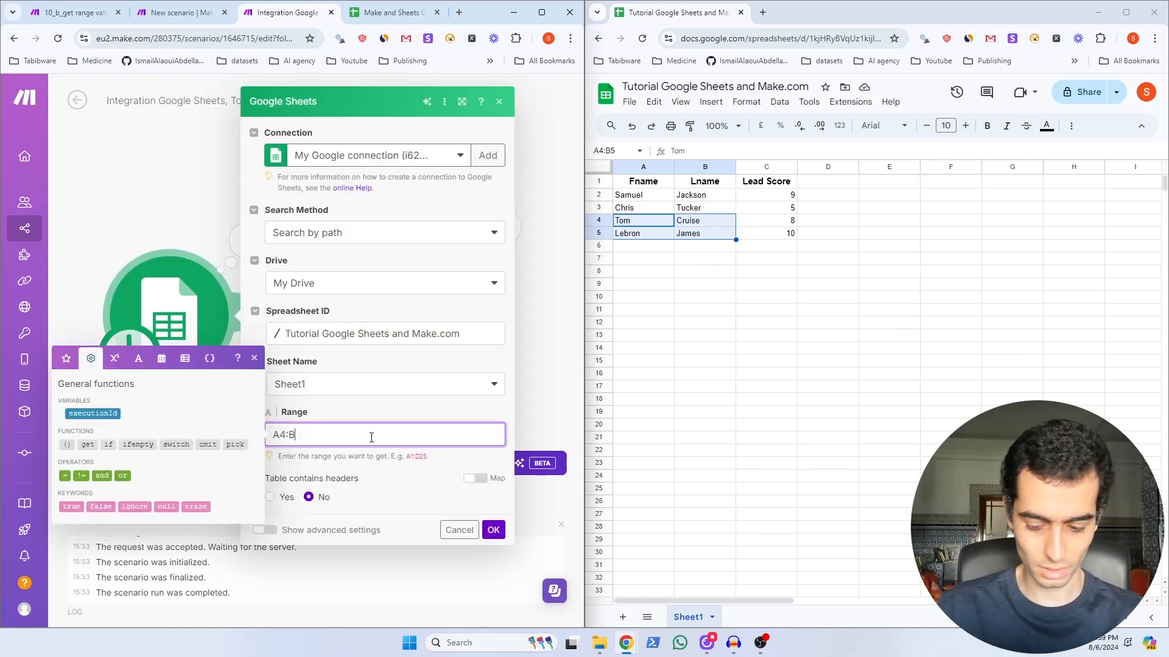
pyautogui.write('5')
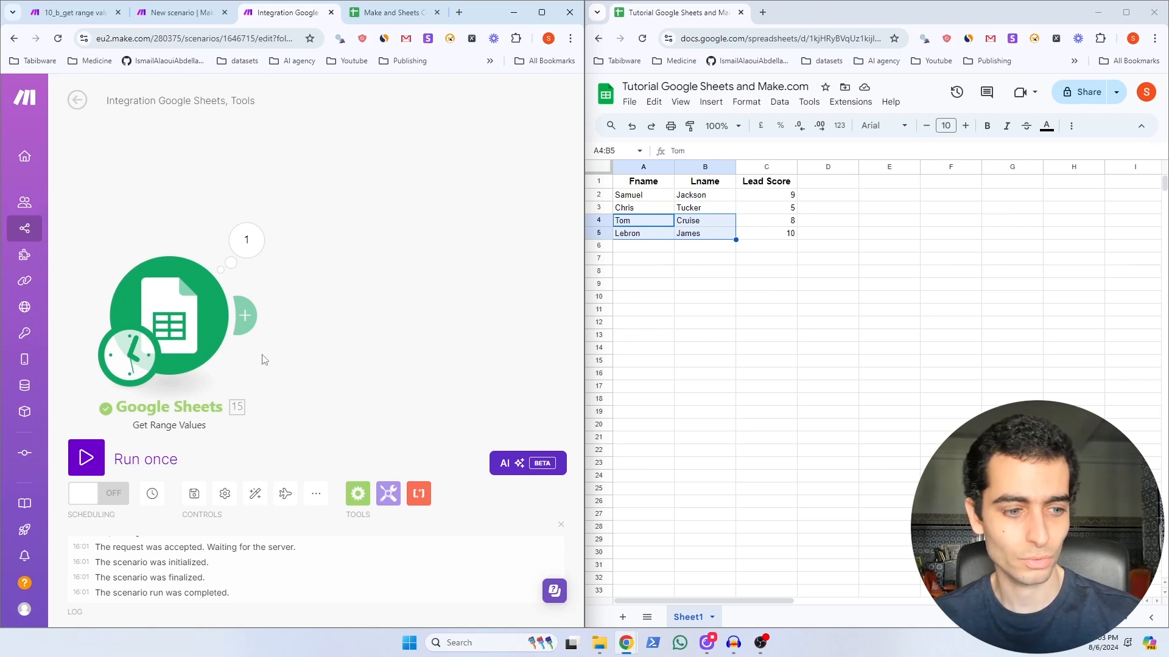
# Step: Run the scenario with range A4:B5 and inspect the operation's input and output bundles
pyautogui.click(87, 463)
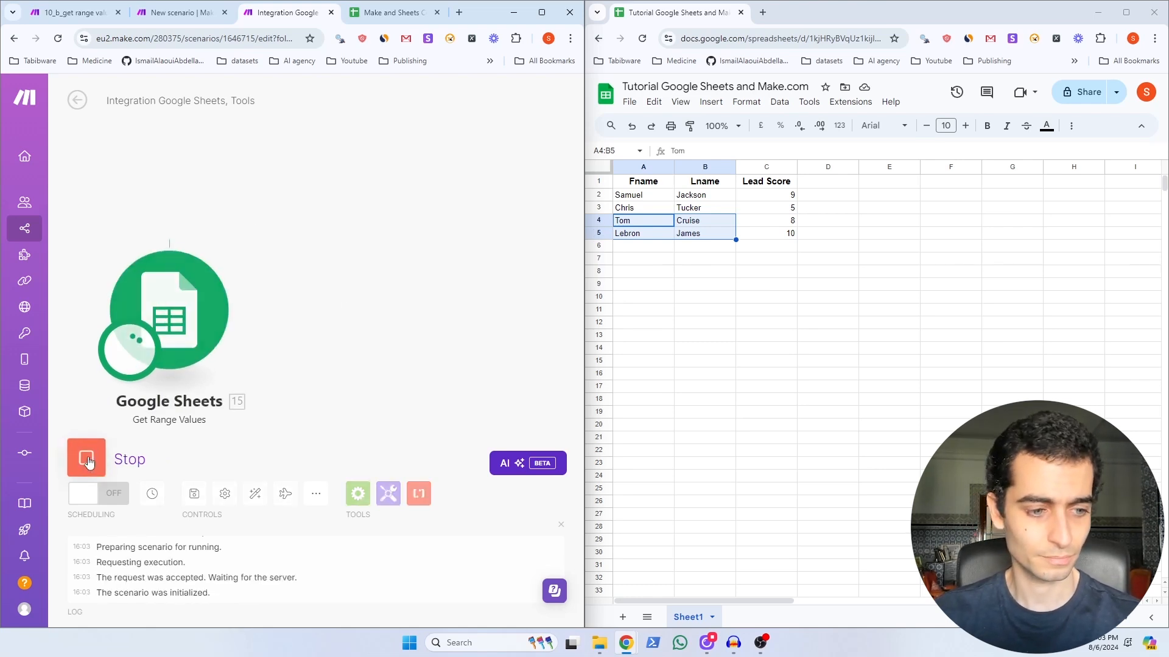
pyautogui.click(246, 233)
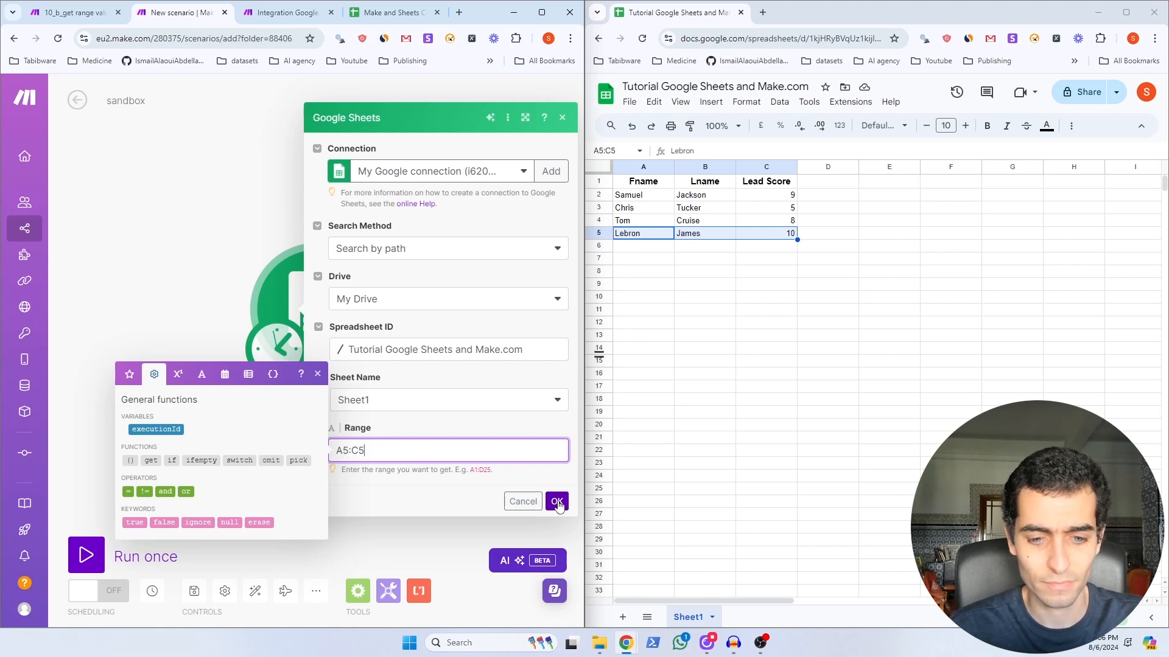
# Step: Run the sandbox module to clear row 5, then reposition the Integration scenario's empty starting module
pyautogui.click(557, 503)
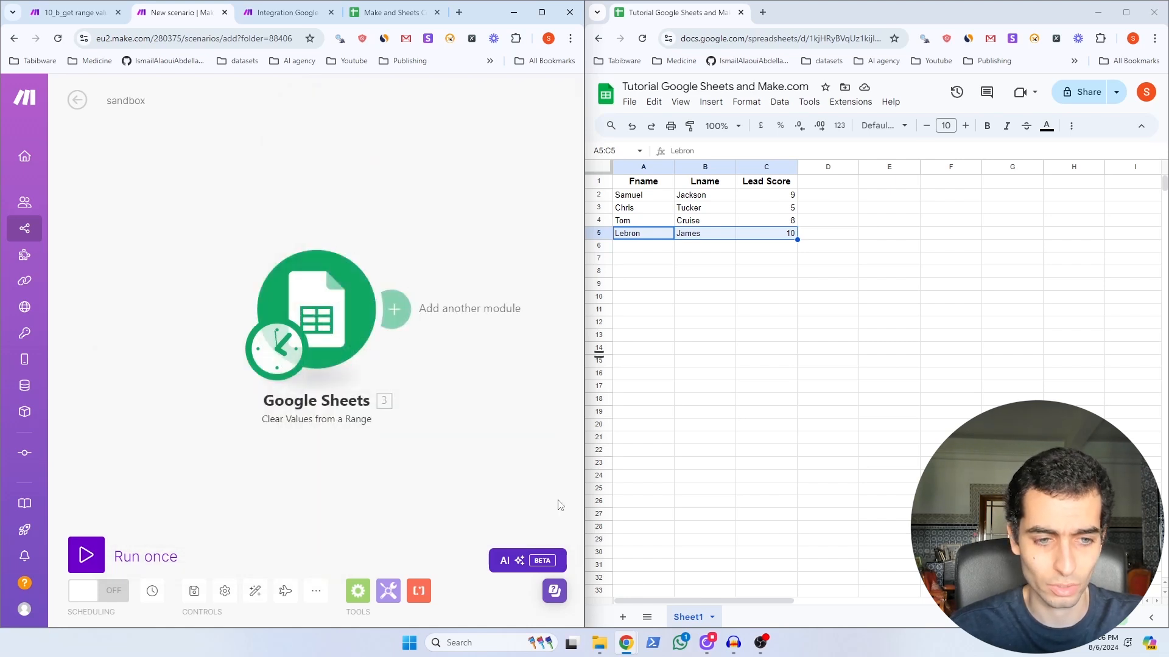
pyautogui.click(85, 554)
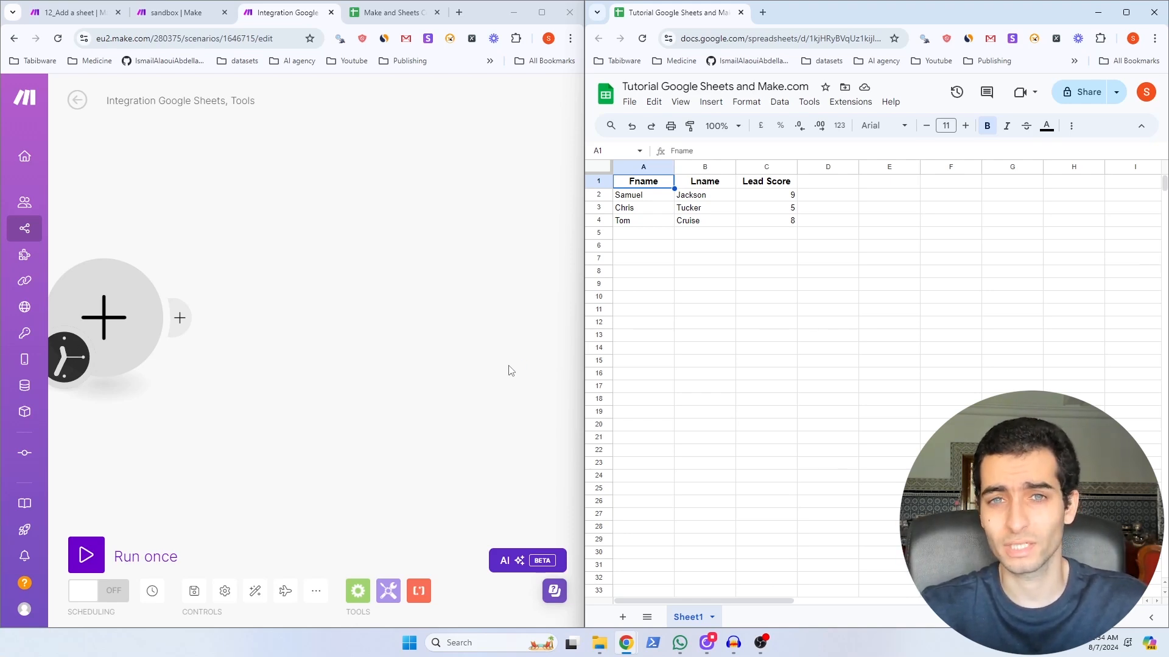
pyautogui.moveTo(126, 324); pyautogui.dragTo(141, 325)
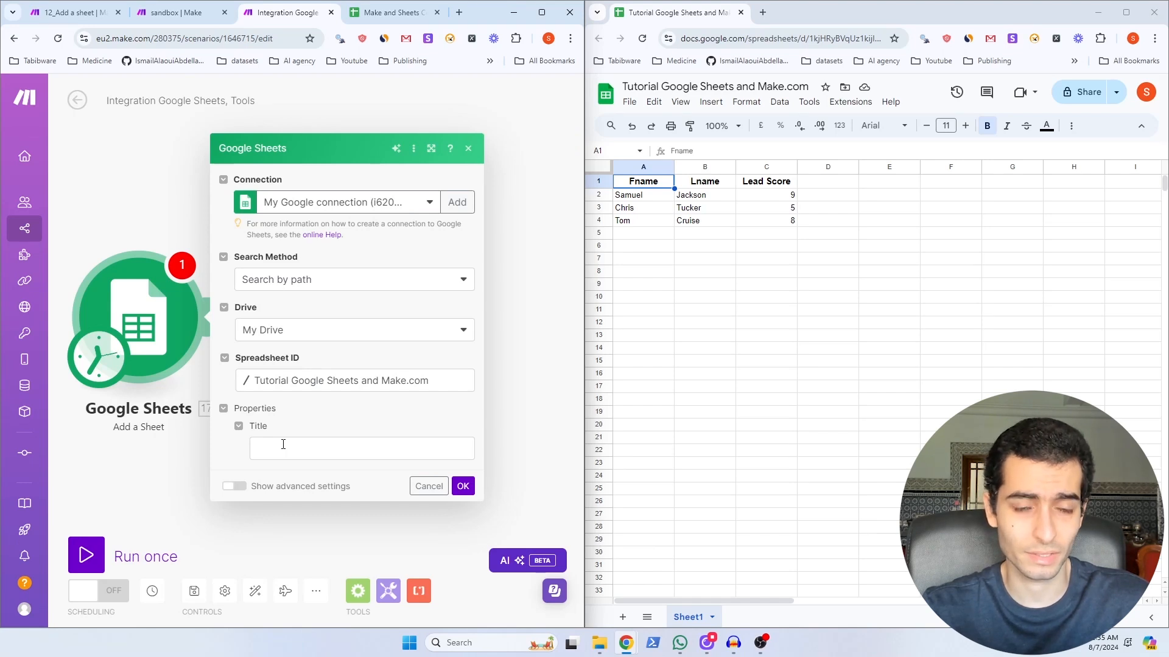
# Step: Add a sheet titled 'my new sheet', run the scenario, and close the run results
pyautogui.click(284, 451)
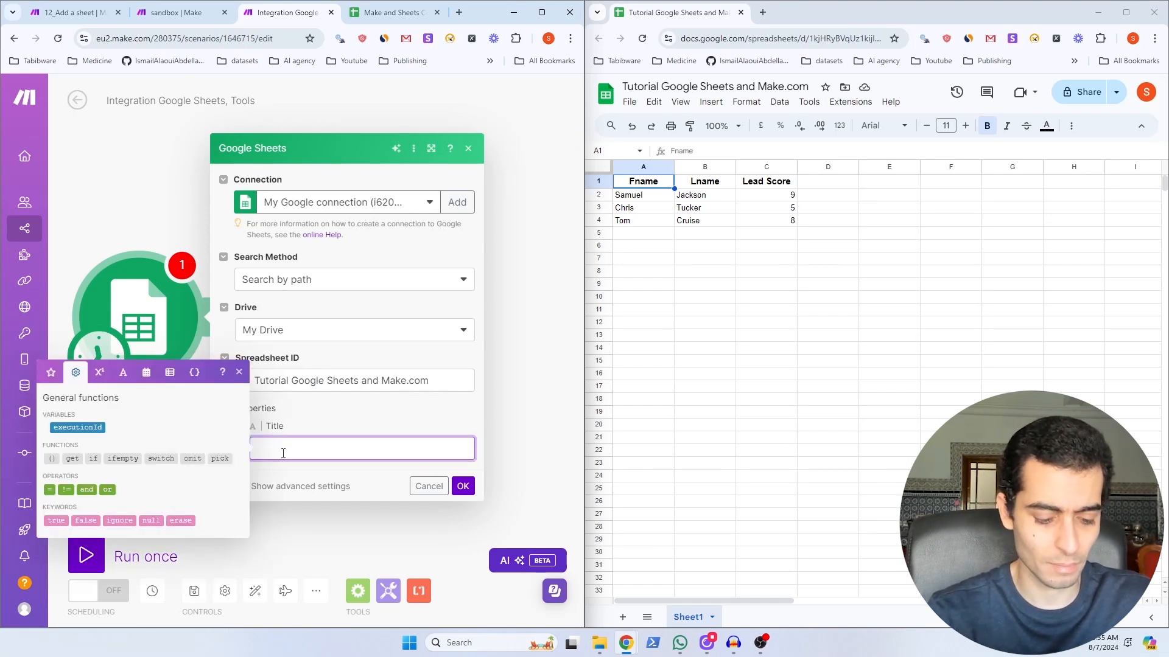
pyautogui.write('my new sheet')
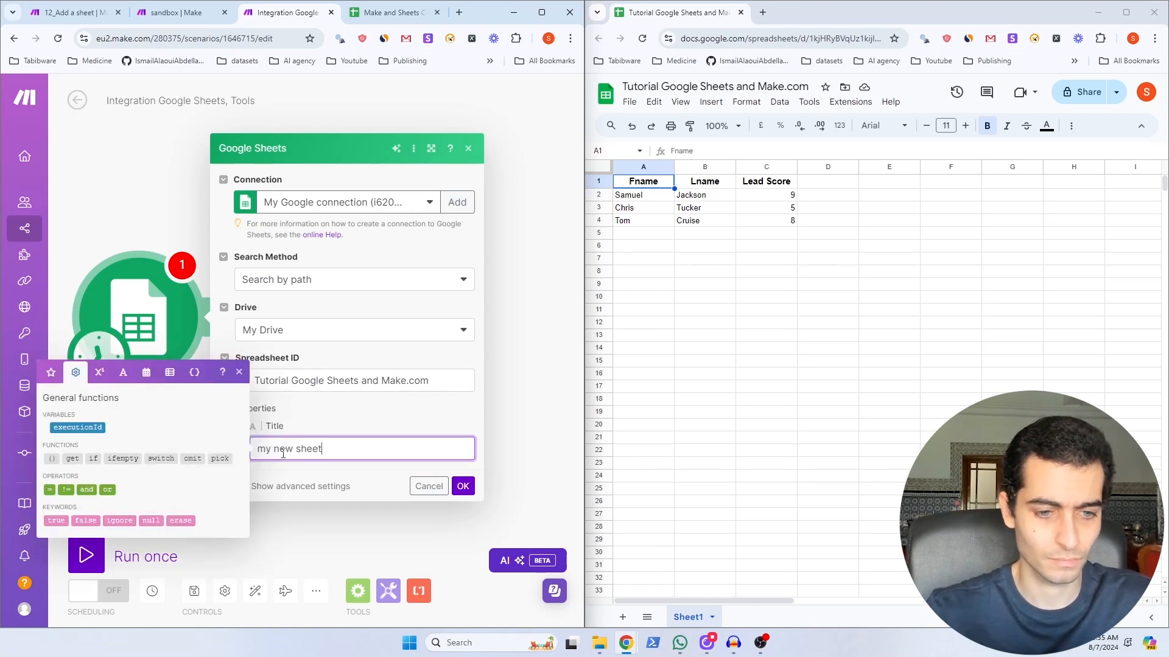
pyautogui.click(462, 485)
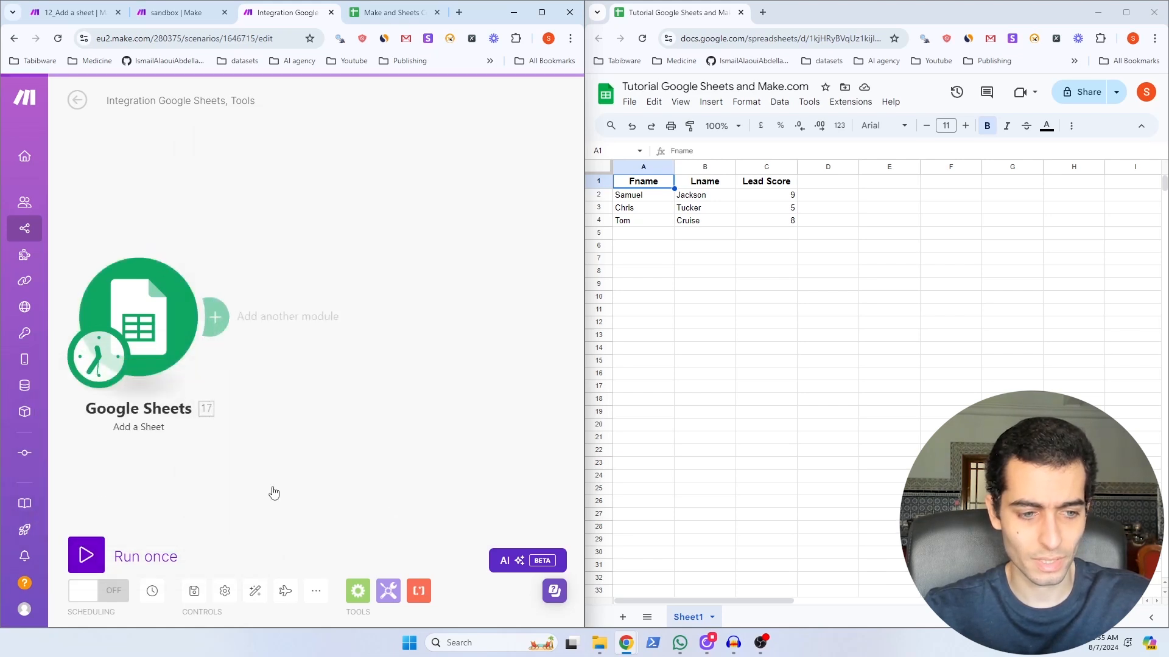
pyautogui.click(87, 555)
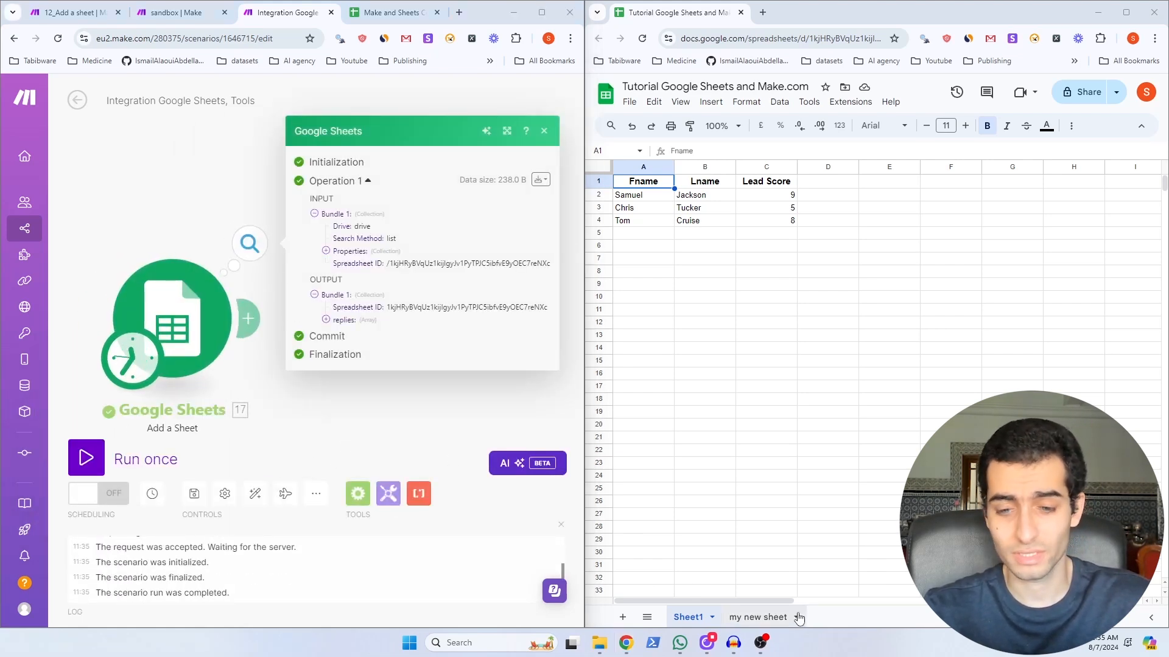
pyautogui.click(290, 331)
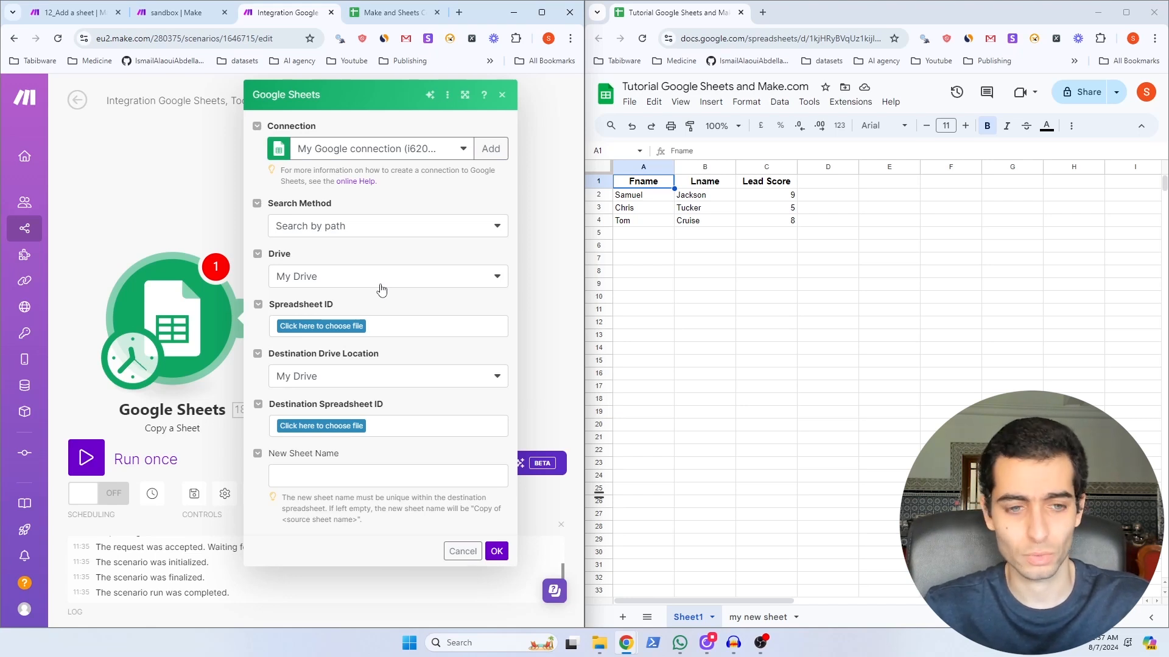
# Step: Configure Copy a Sheet to duplicate Sheet1 in the tutorial spreadsheet, run it, and view the copy
pyautogui.click(323, 327)
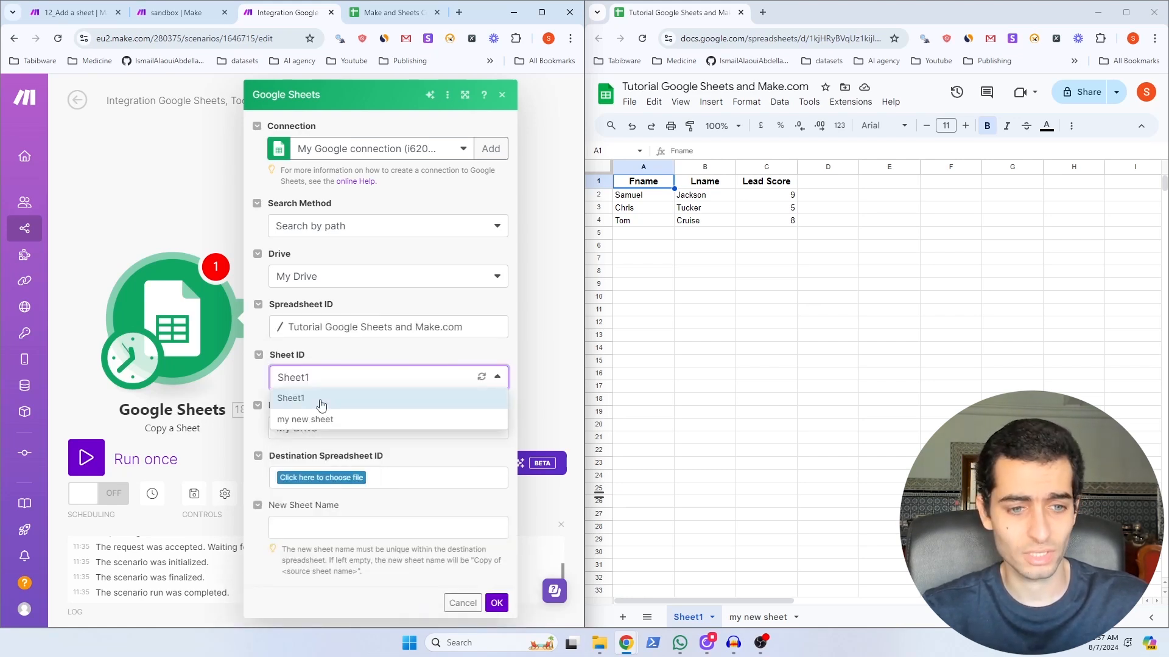
pyautogui.click(321, 399)
pyautogui.click(338, 527)
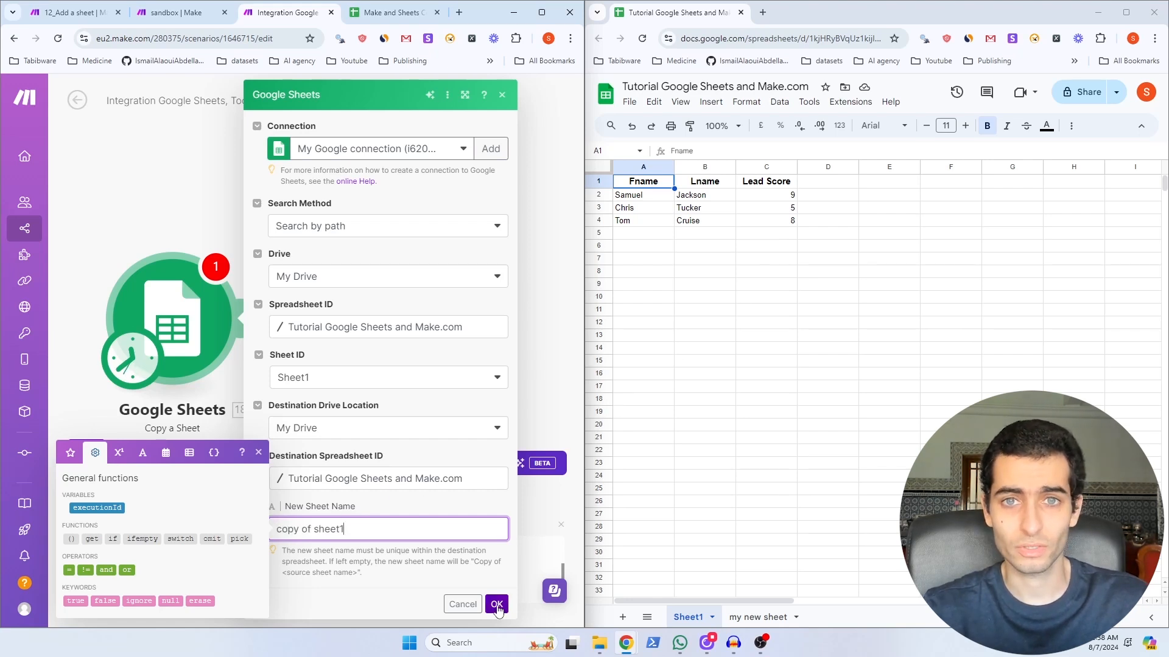
pyautogui.click(496, 605)
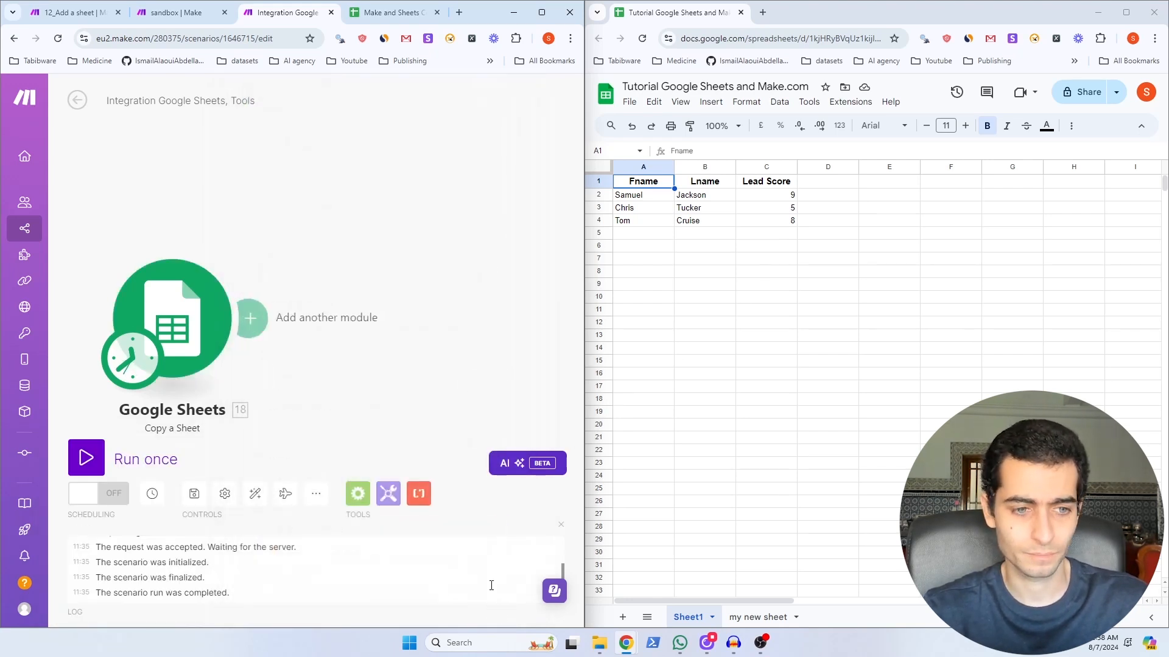
pyautogui.click(87, 460)
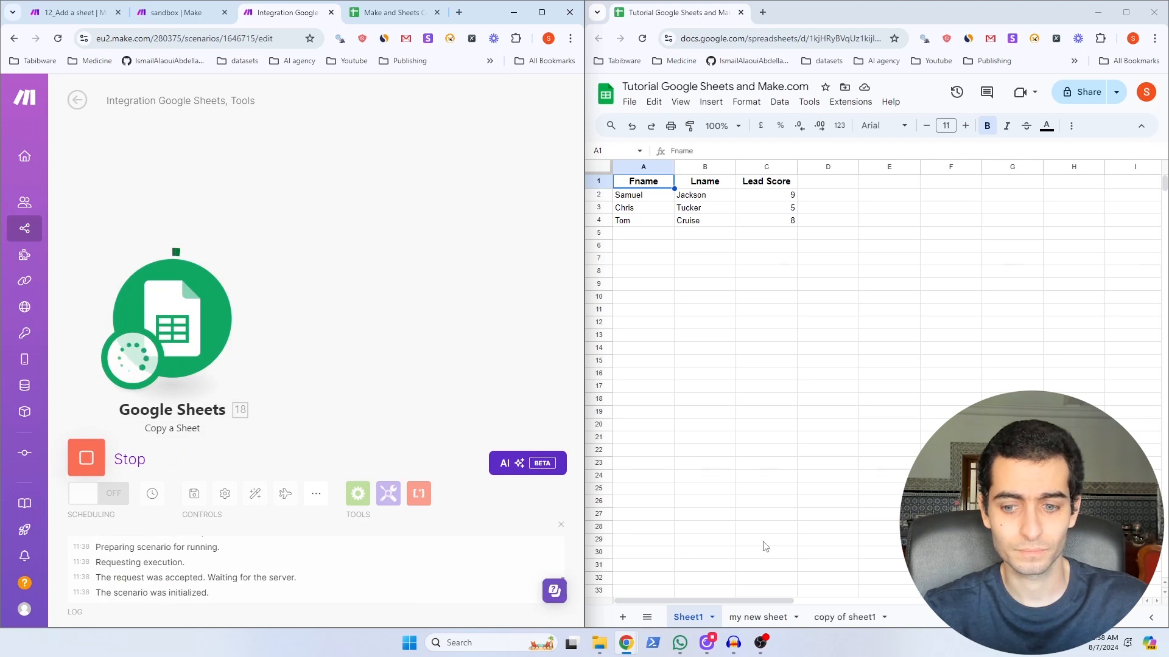
pyautogui.click(850, 622)
pyautogui.click(850, 620)
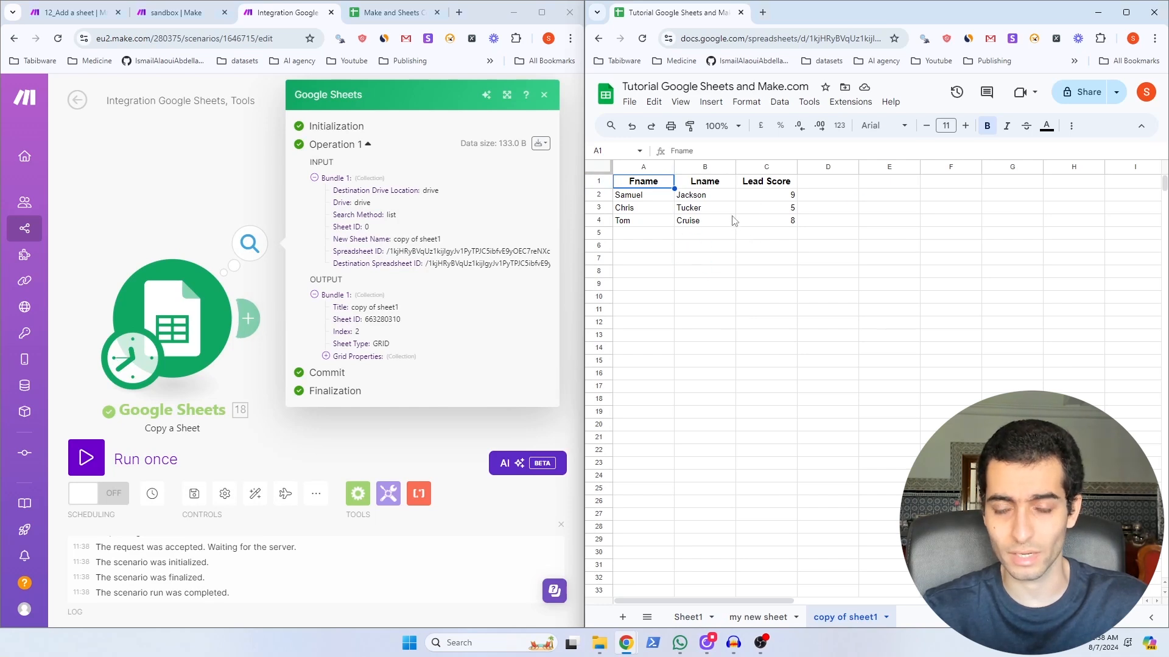
# Step: Rename the copy of sheet1 tab to sheet1_2 and run the scenario
pyautogui.click(407, 296)
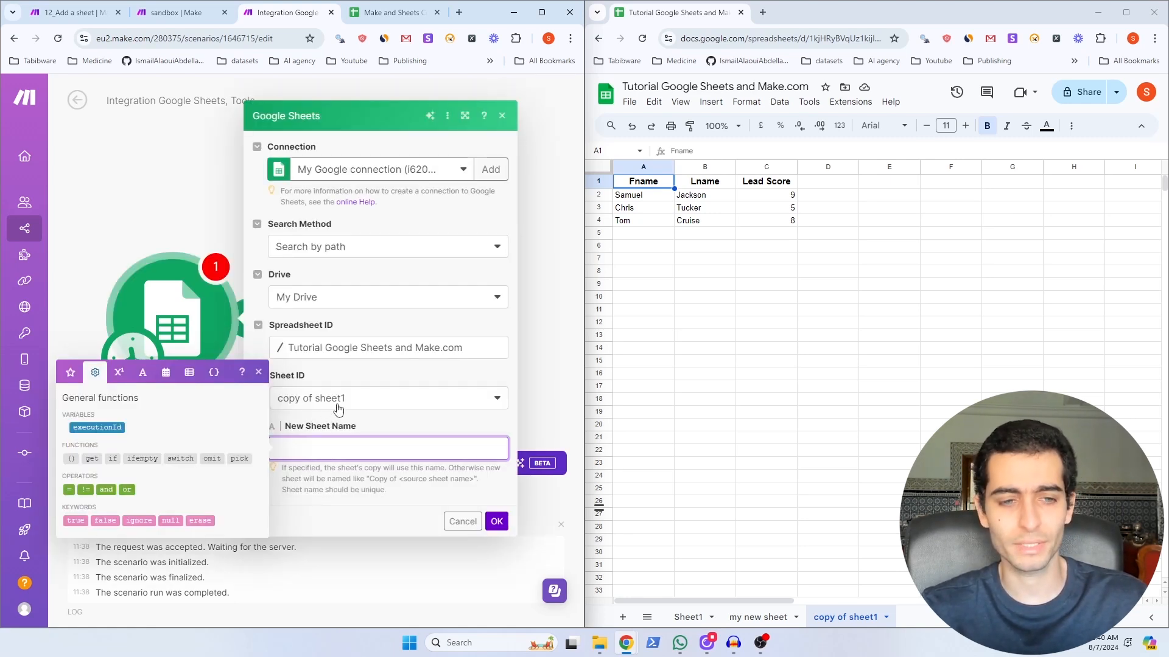
pyautogui.write('shee')
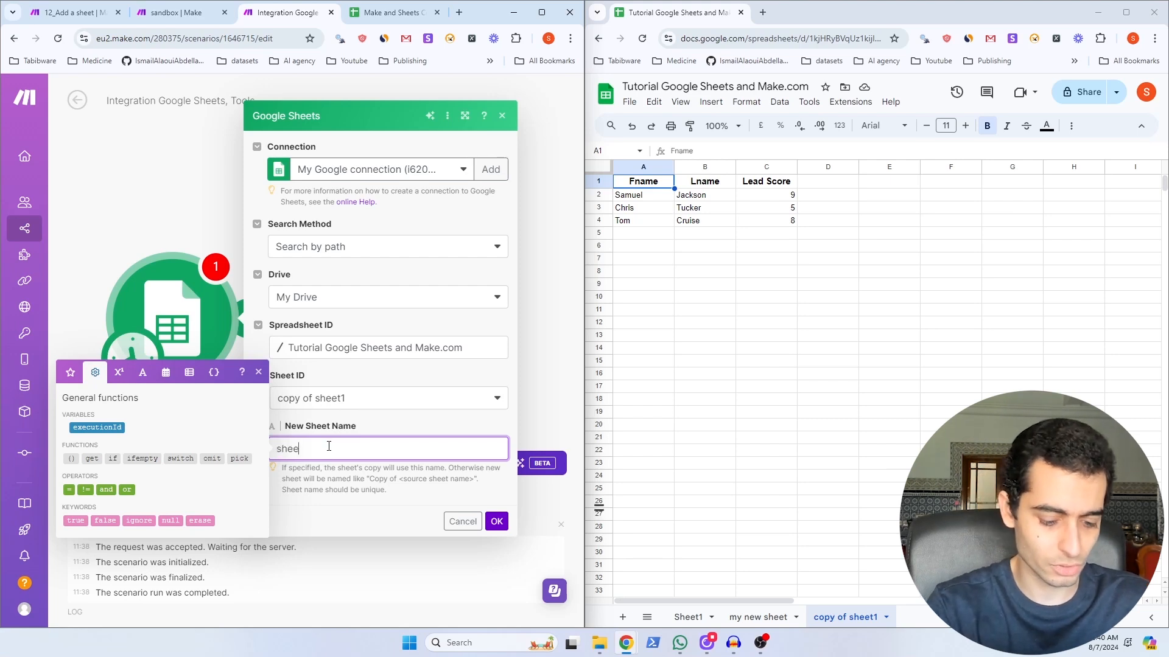
pyautogui.write('t1_2')
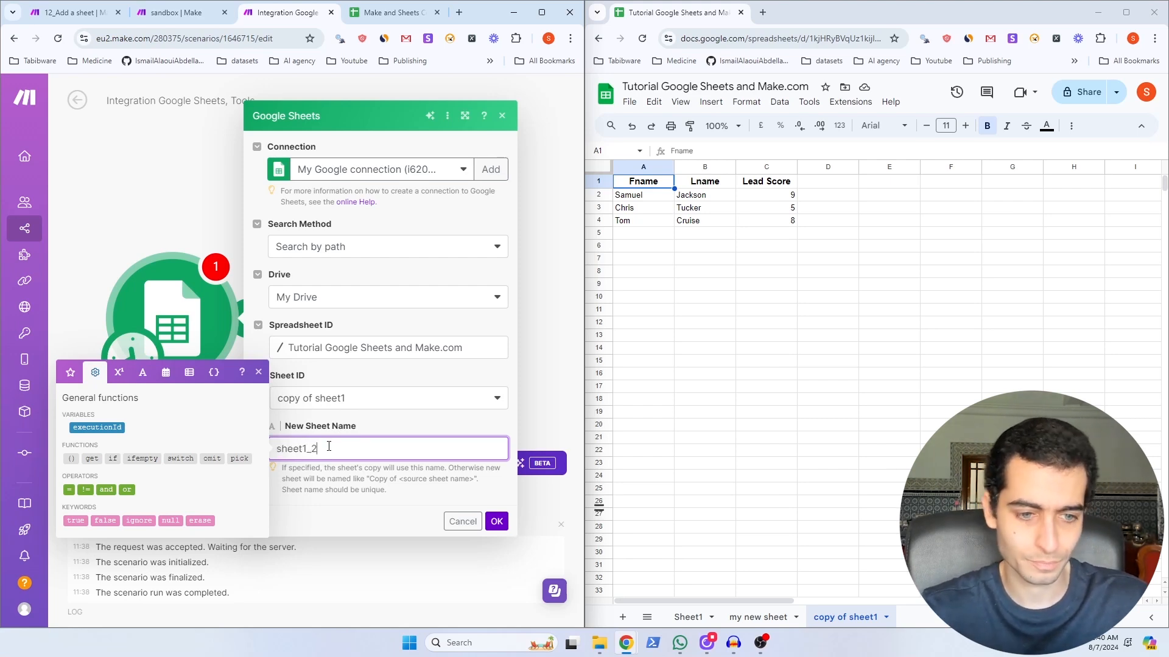
pyautogui.click(496, 523)
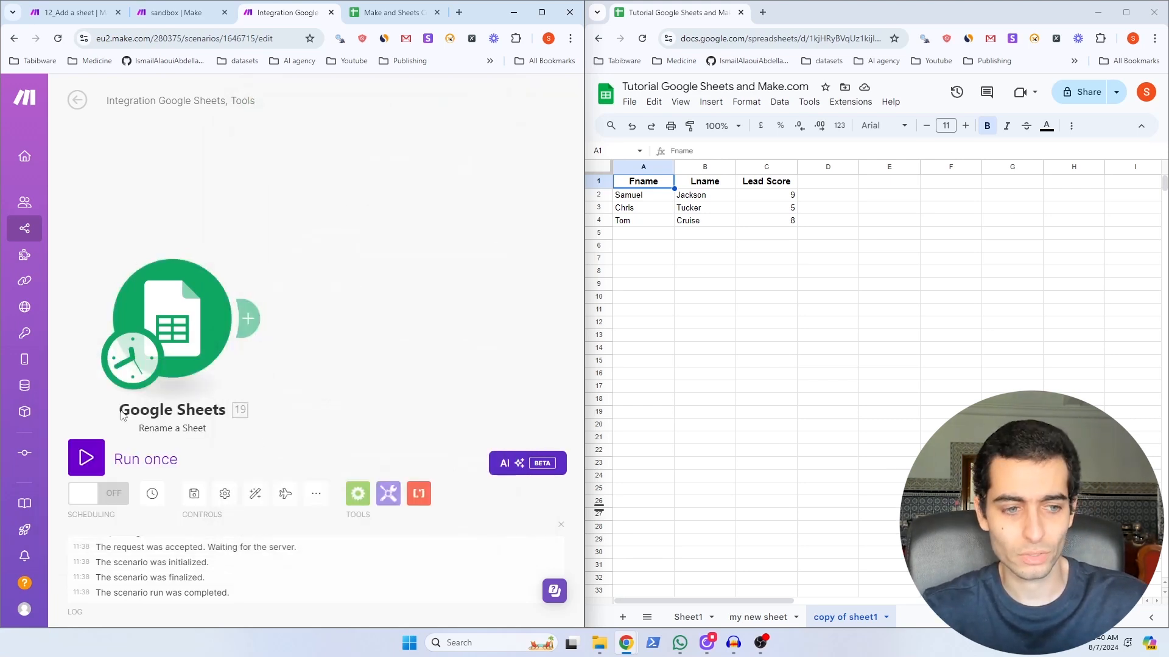
pyautogui.click(88, 457)
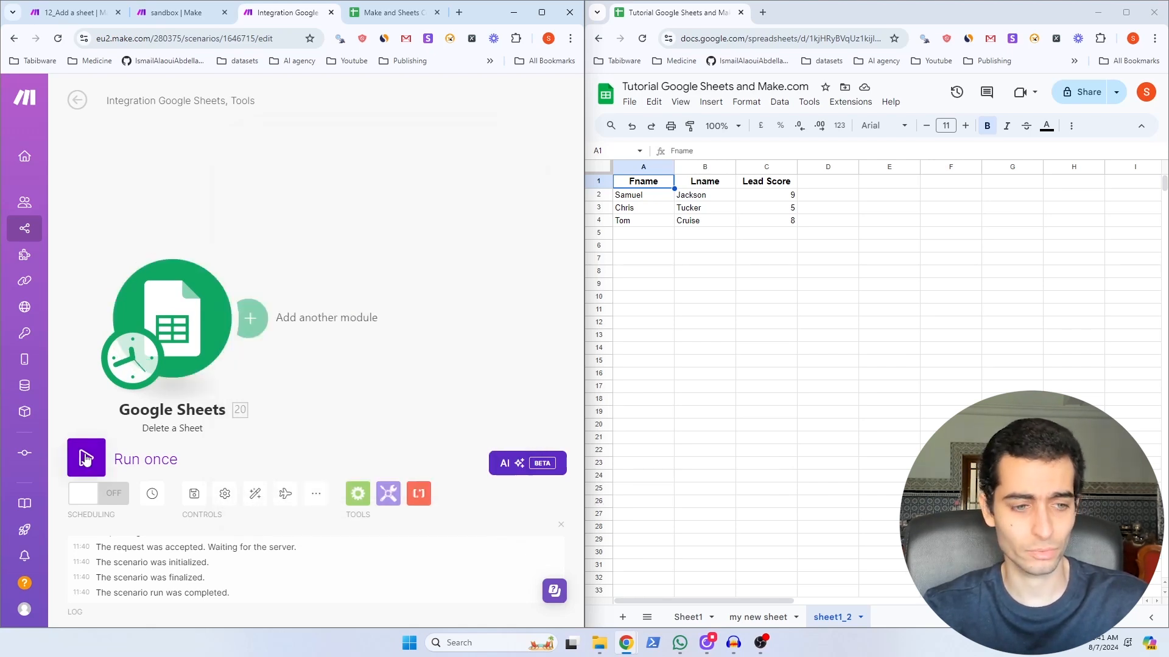
# Step: Run Delete a Sheet to remove sheet1_2, then close the operation details
pyautogui.click(86, 460)
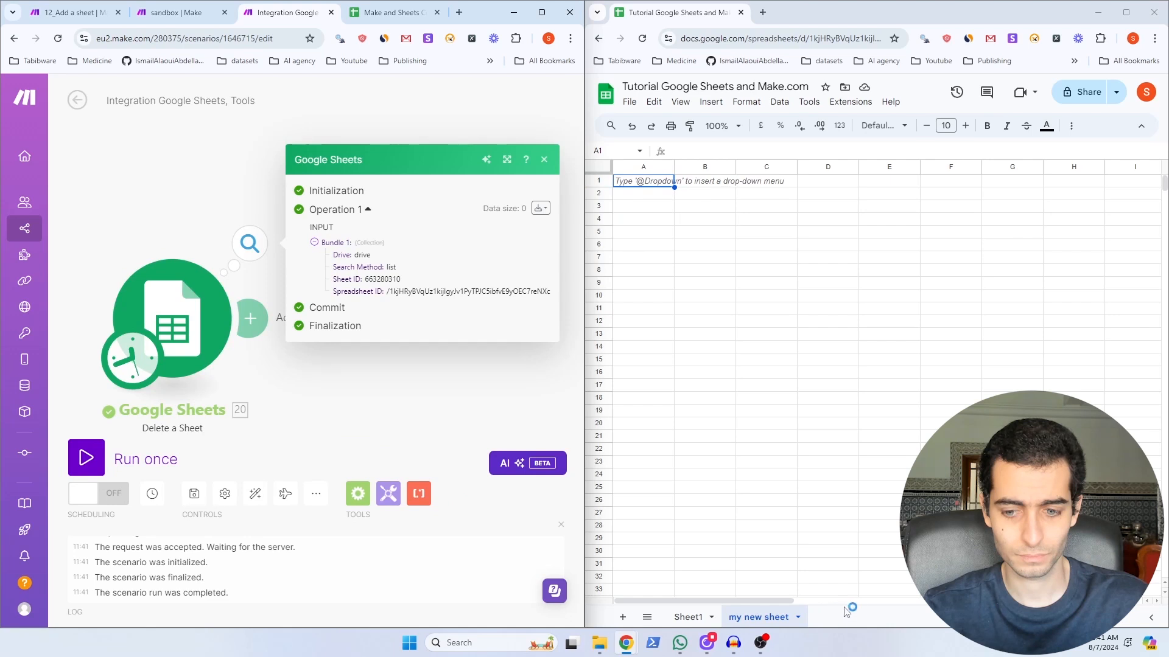
pyautogui.click(383, 302)
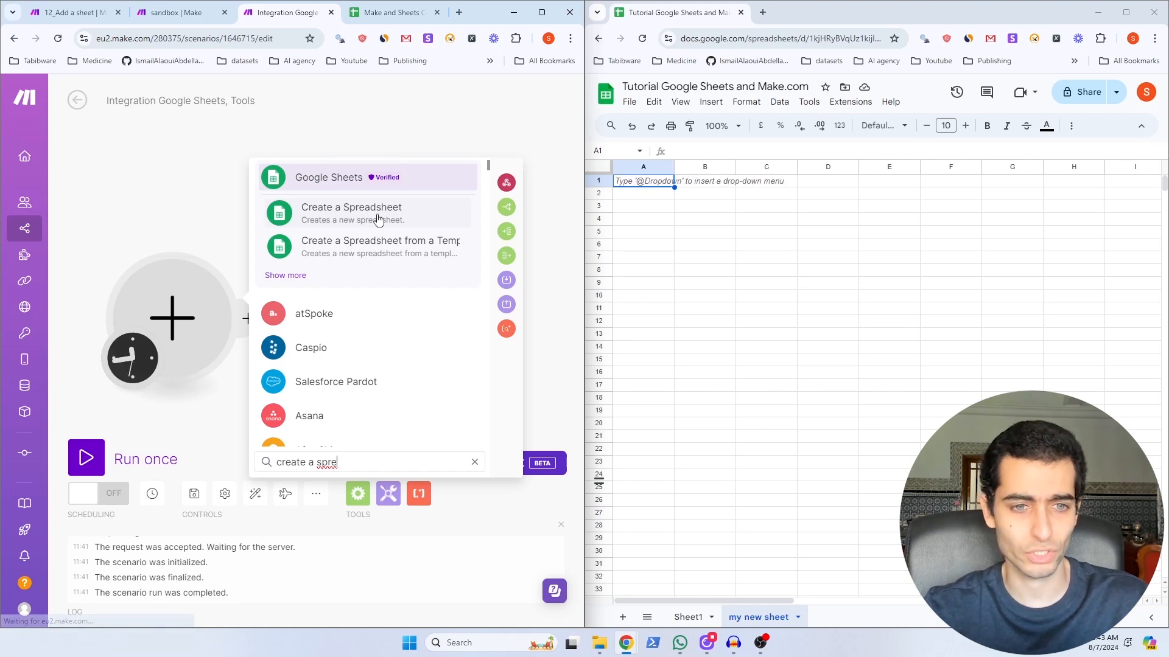
# Step: Add Create a Spreadsheet, then open the resulting 'New sheet with Make.com' file in Google Sheets
pyautogui.click(378, 216)
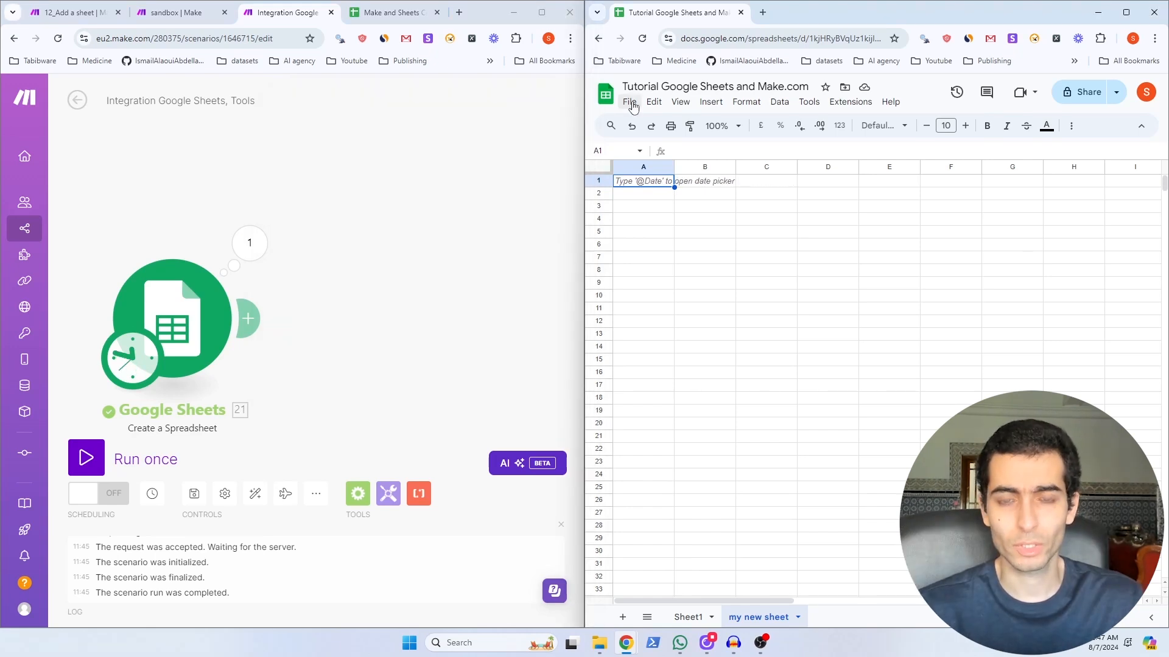
pyautogui.click(631, 103)
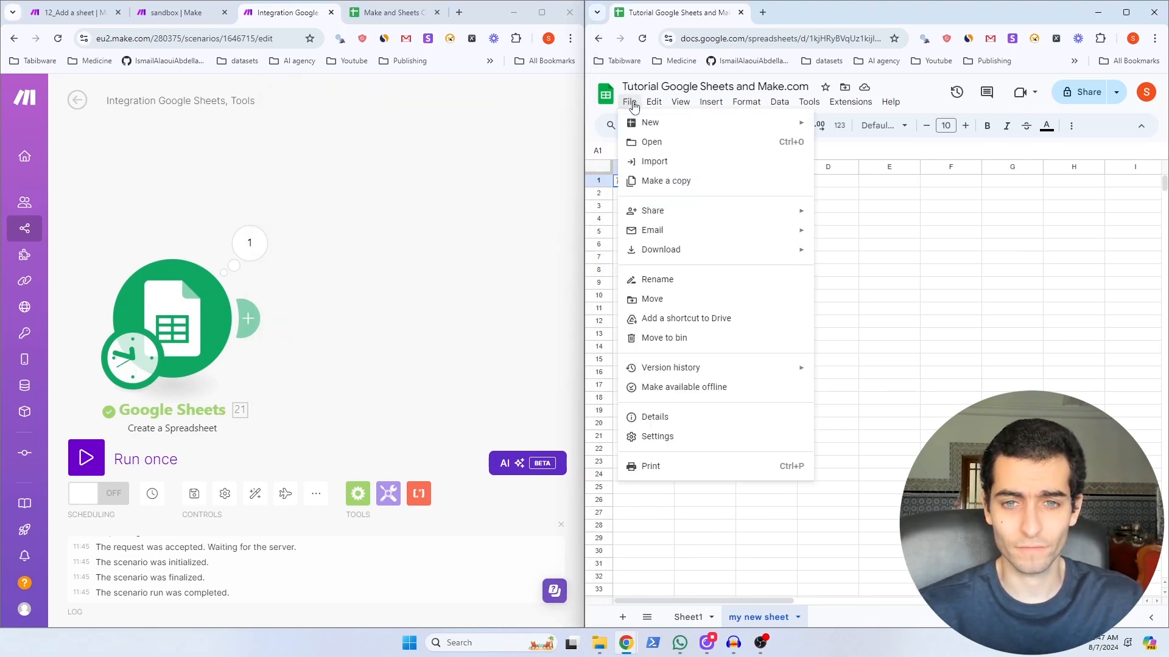
pyautogui.click(648, 144)
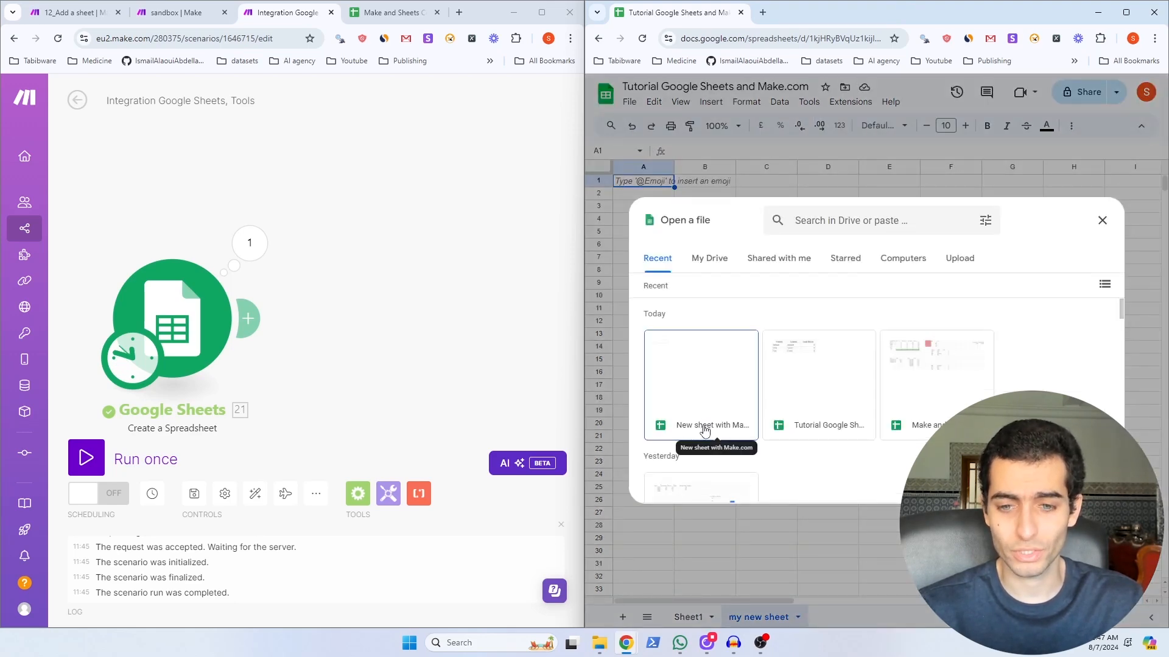
pyautogui.click(704, 428)
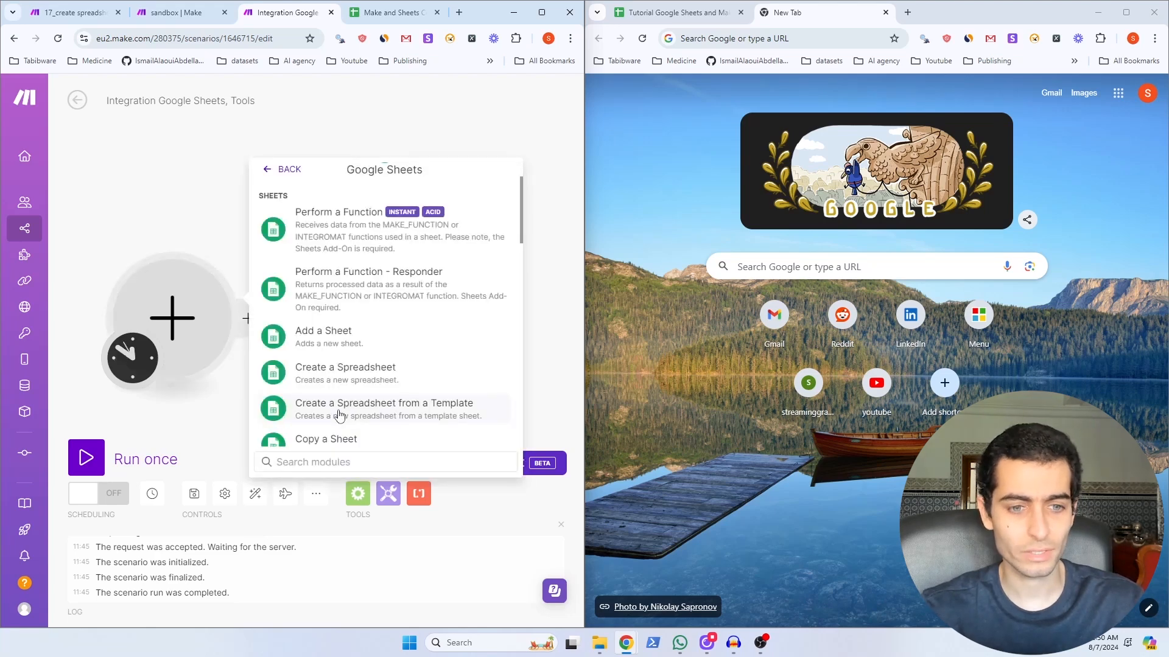
# Step: Add the Create a Spreadsheet from a Template module to the empty slot
pyautogui.click(409, 415)
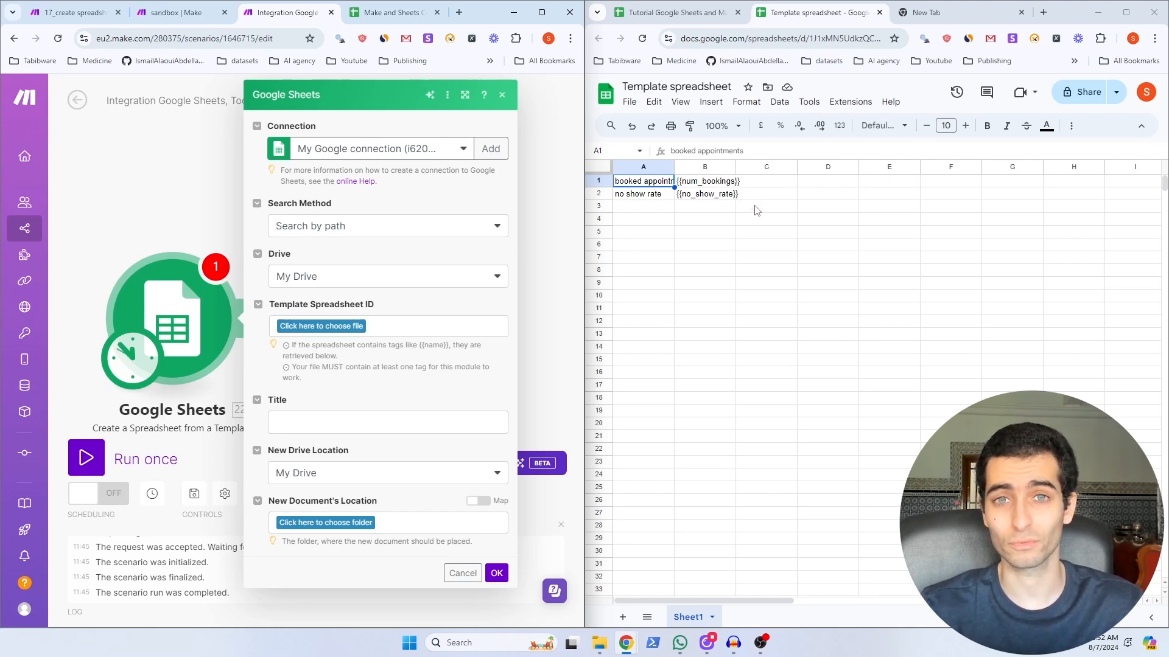
# Step: Fill num_bookings 100, no_show_rate 0.2, title 'new spreadsheet from template', pick folder, and run
pyautogui.click(1022, 12)
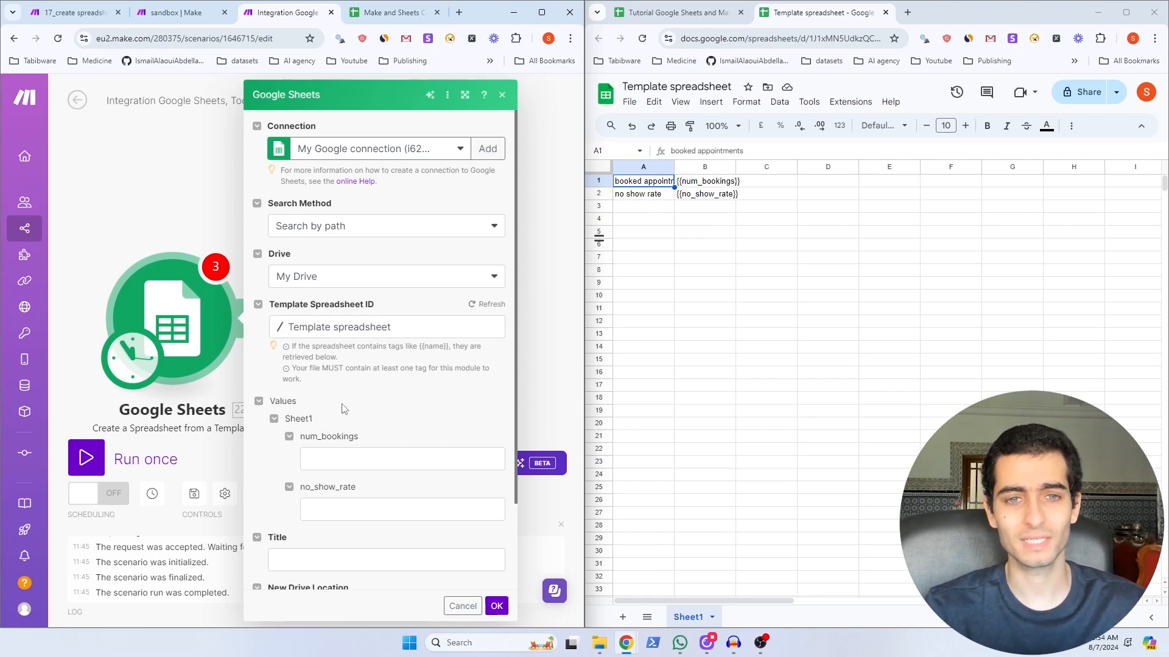
pyautogui.click(339, 456)
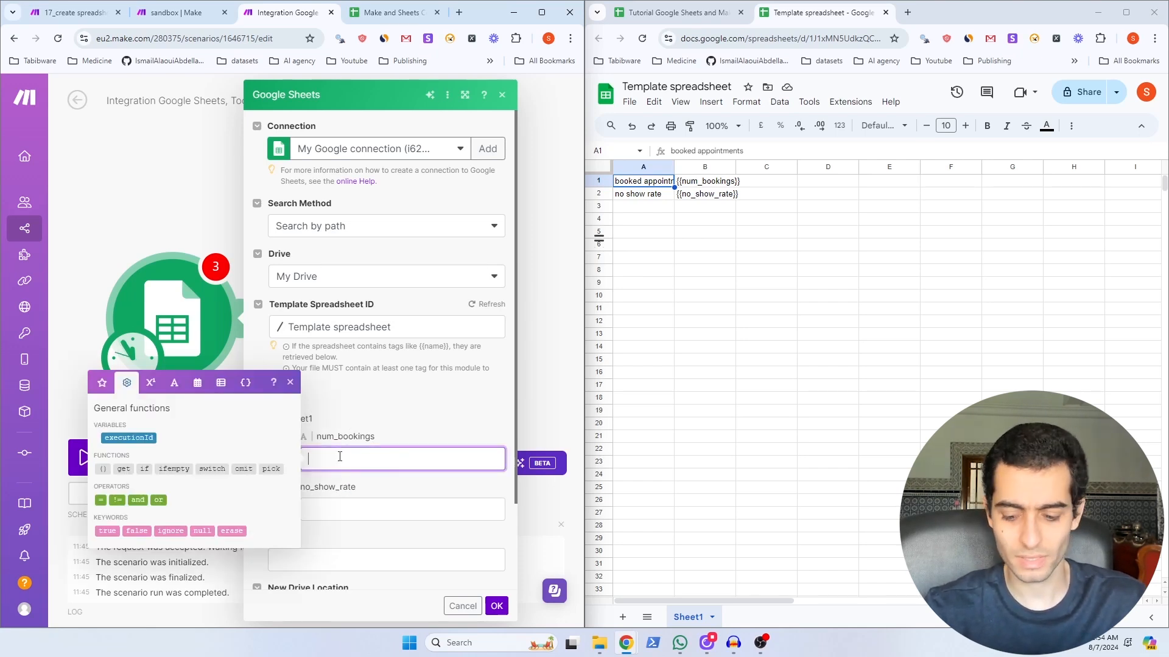
pyautogui.write('100')
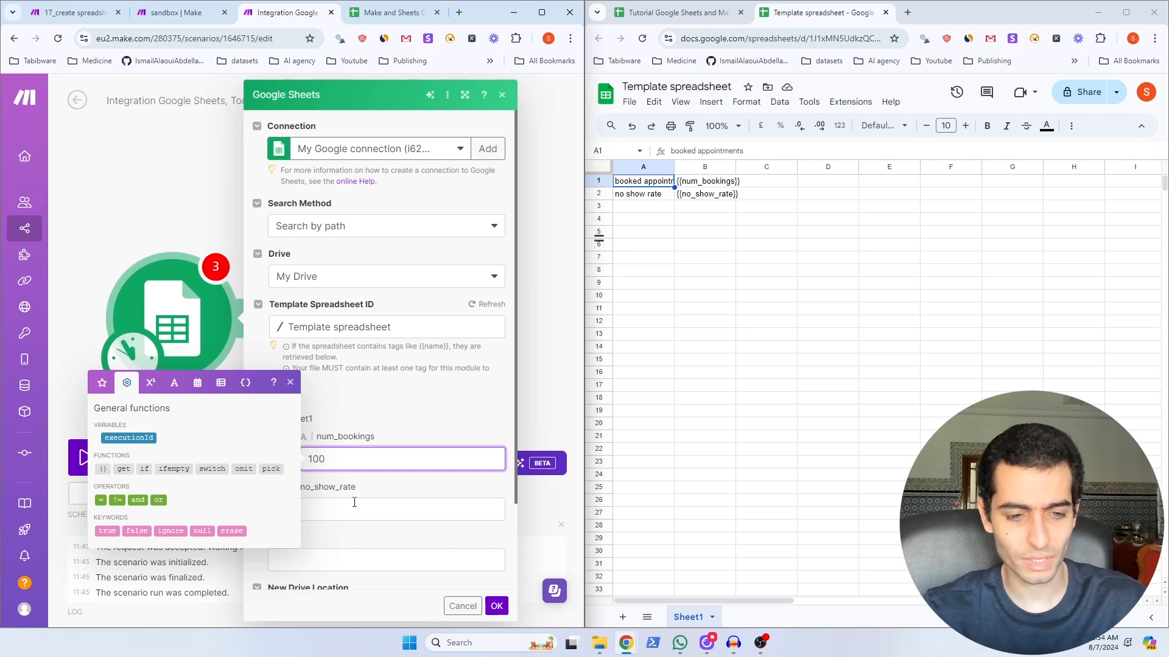
pyautogui.click(348, 507)
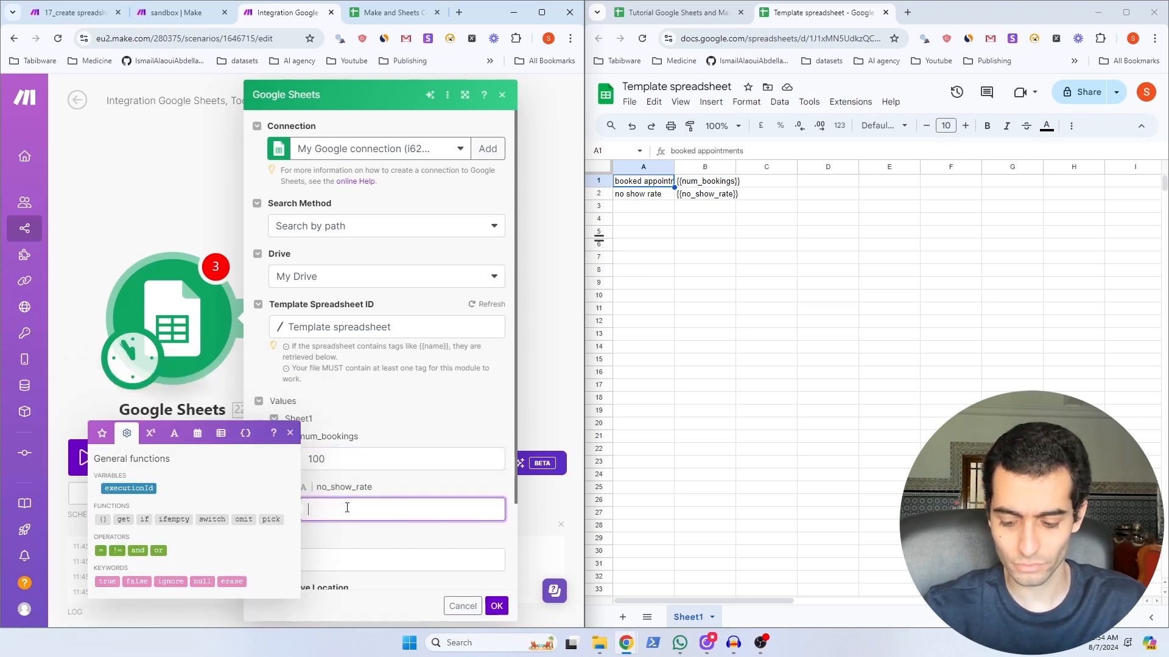
pyautogui.write('0.2')
pyautogui.scroll(-2, 412, 424)
pyautogui.click(324, 453)
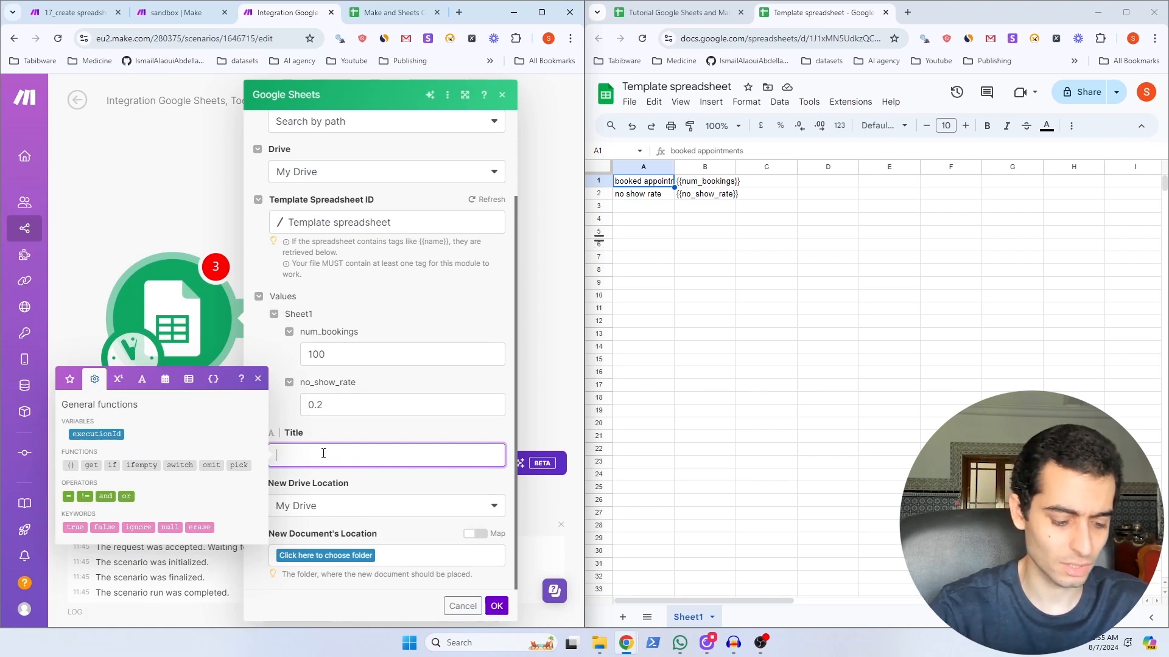
pyautogui.write('new spreadsheet from template')
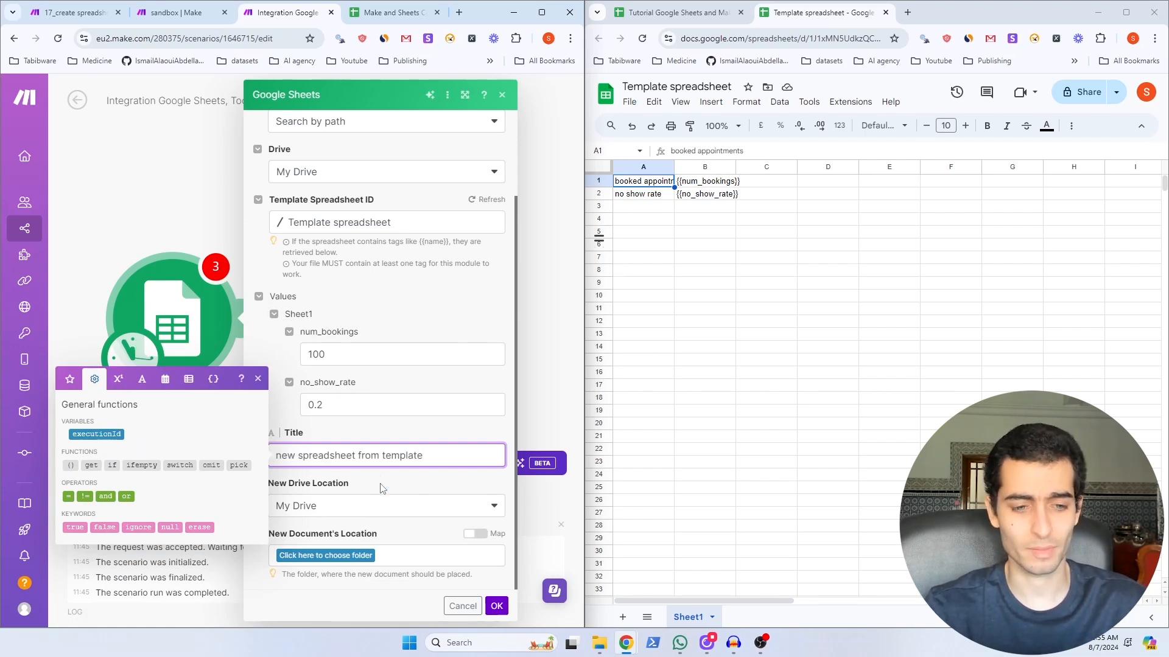
pyautogui.click(326, 555)
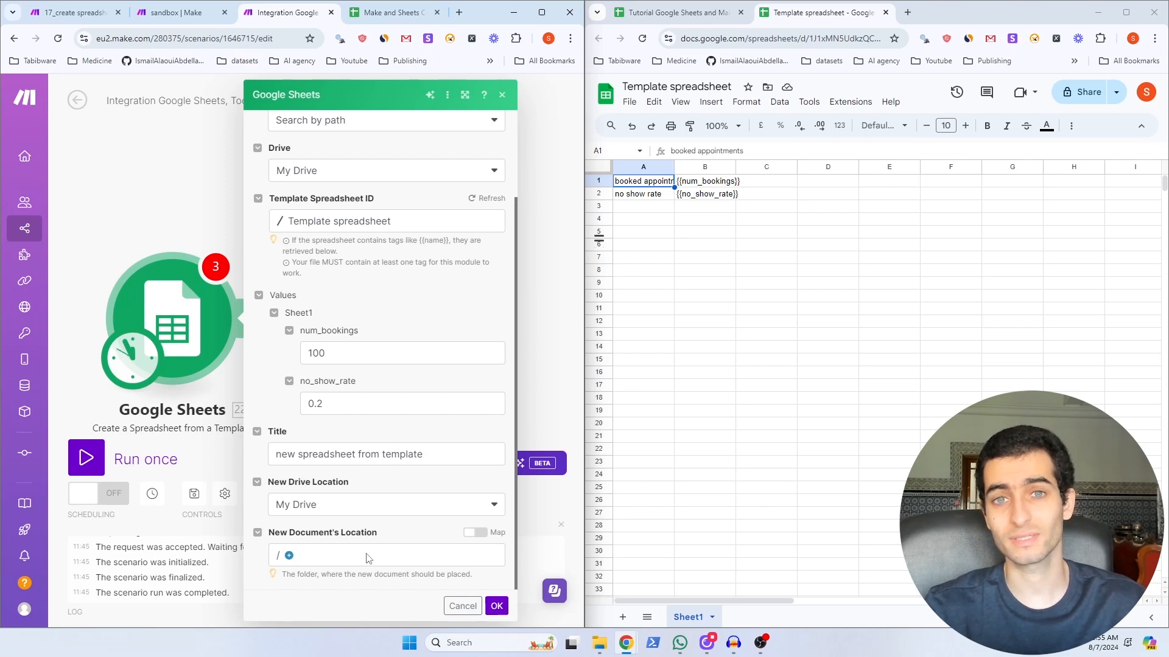
pyautogui.click(496, 606)
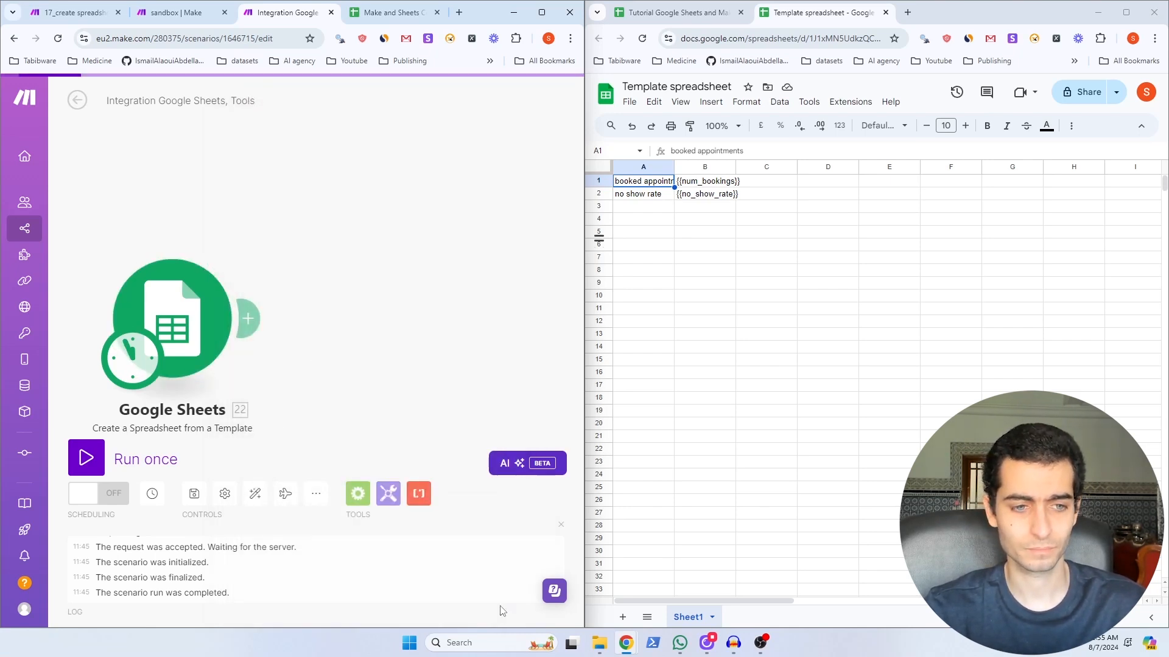
pyautogui.click(86, 458)
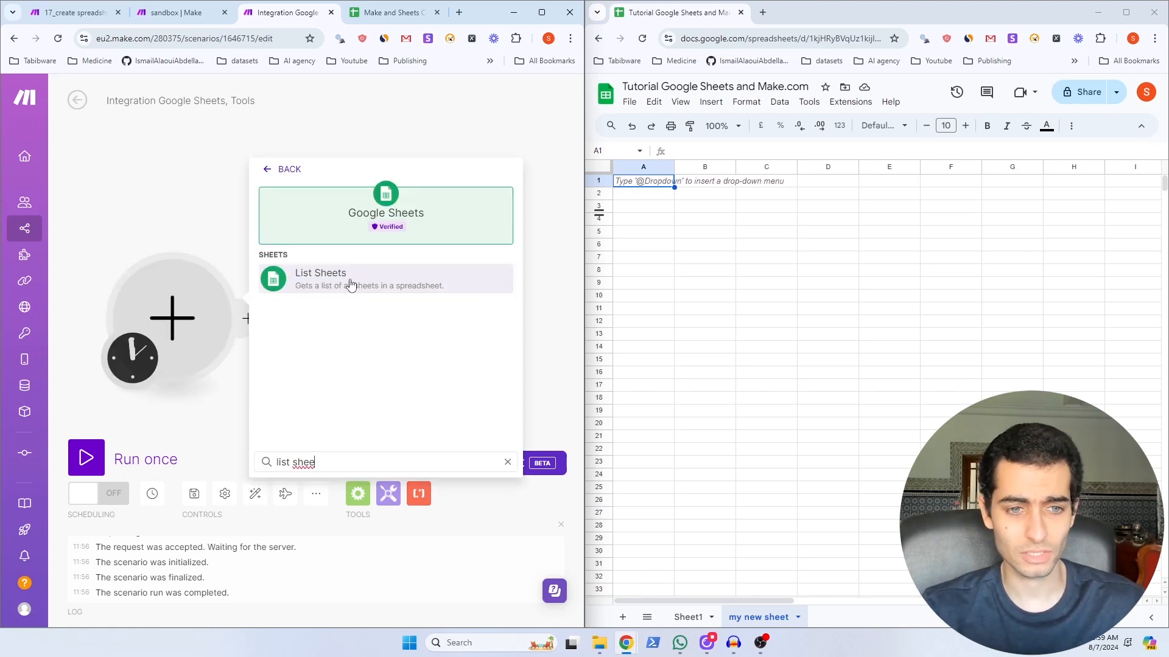
# Step: Add a List Sheets module on 'Tutorial Google Sheets and Make.com', run it, and check the output shows Sheet1 and my new sheet
pyautogui.click(351, 285)
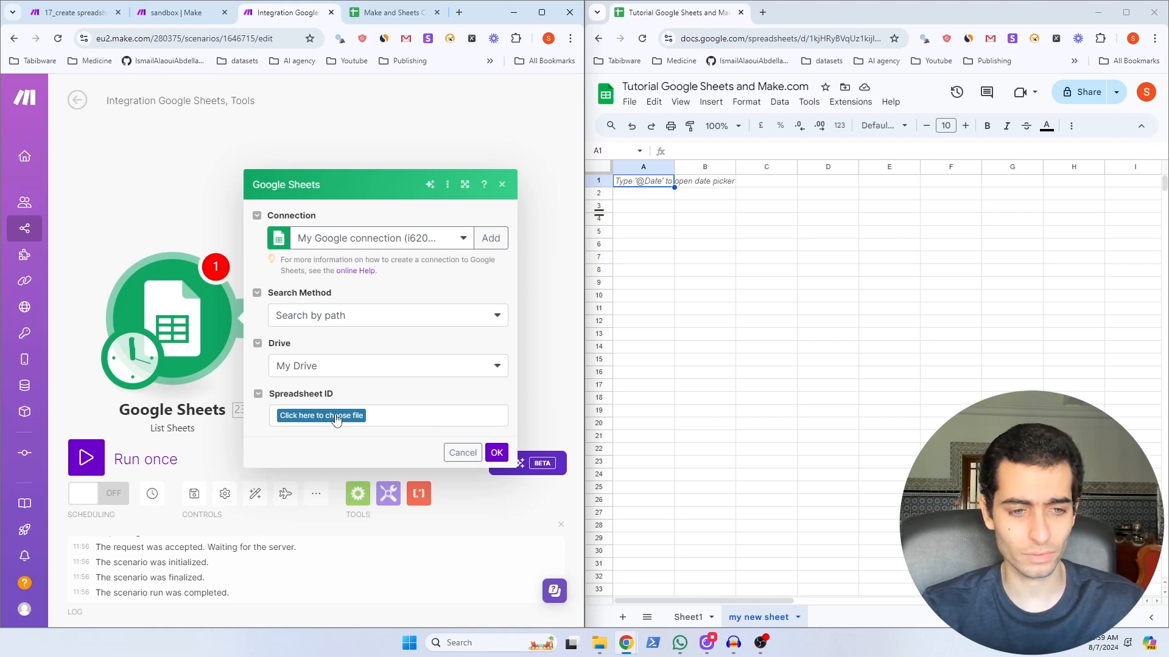
pyautogui.click(335, 418)
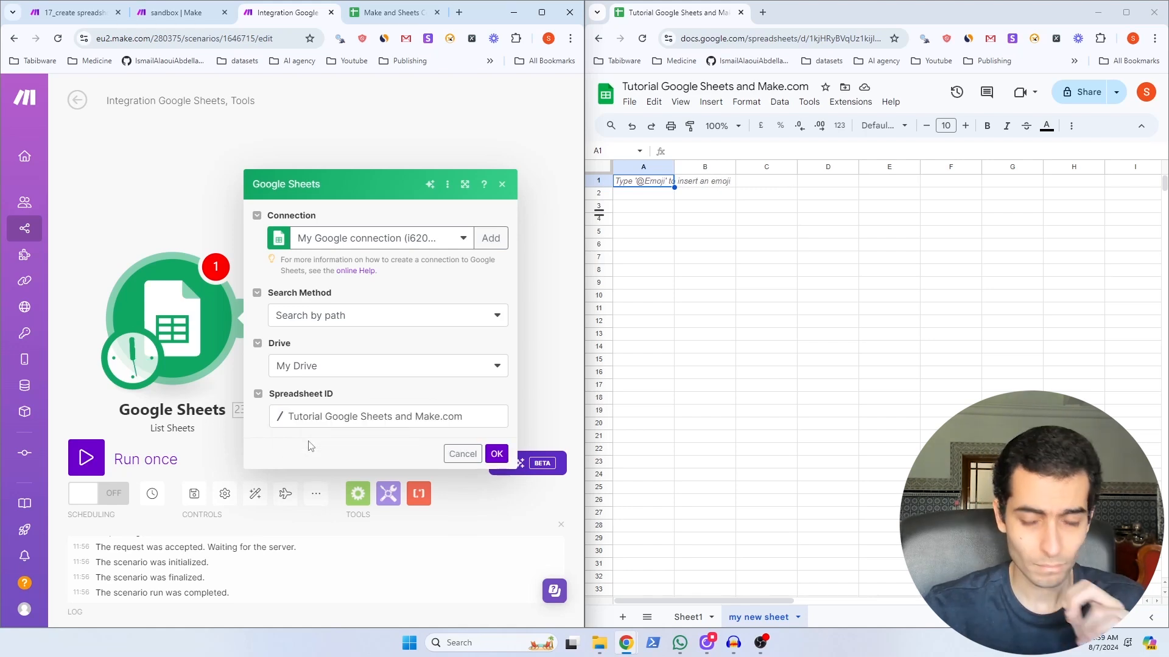
pyautogui.click(497, 454)
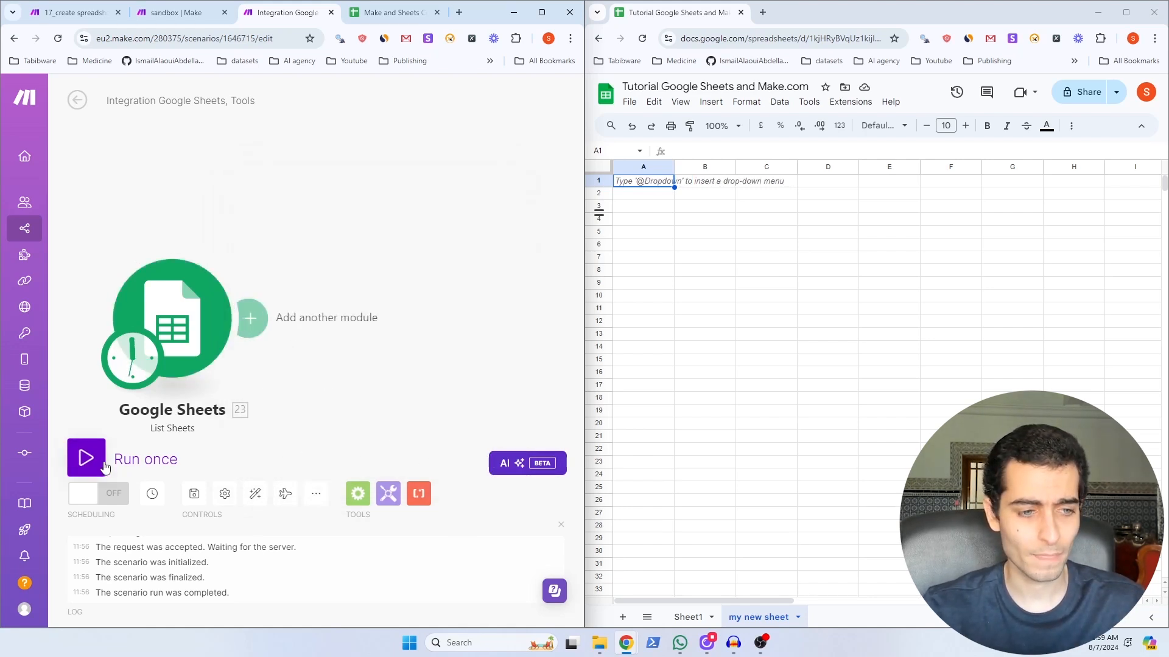
pyautogui.click(86, 458)
pyautogui.click(250, 244)
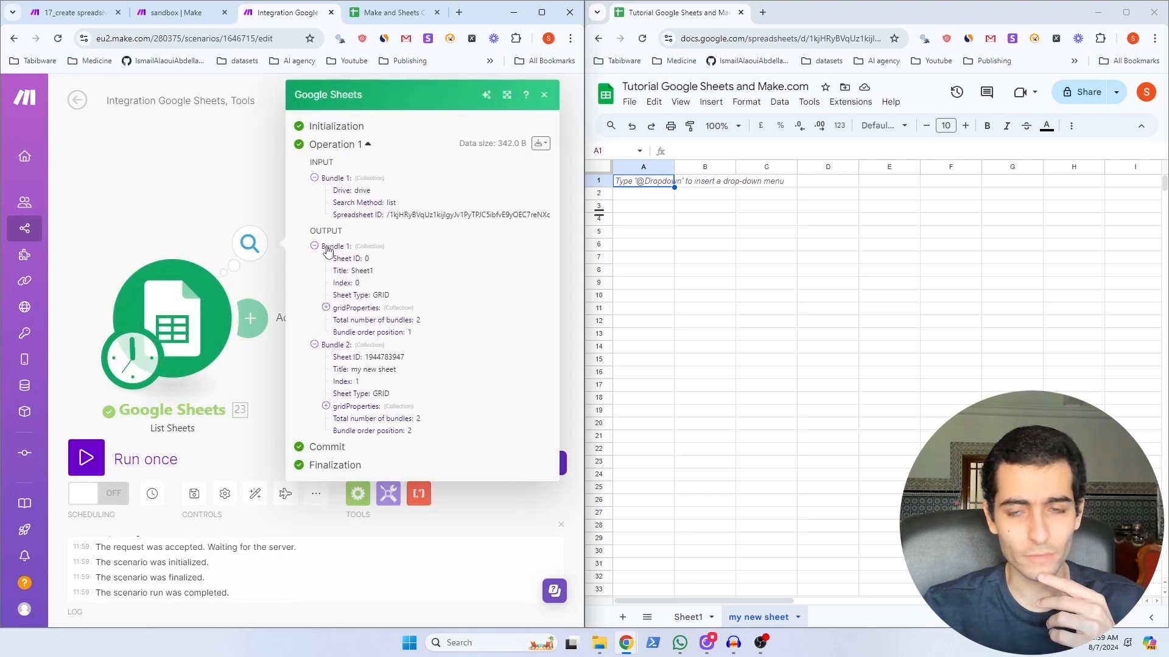
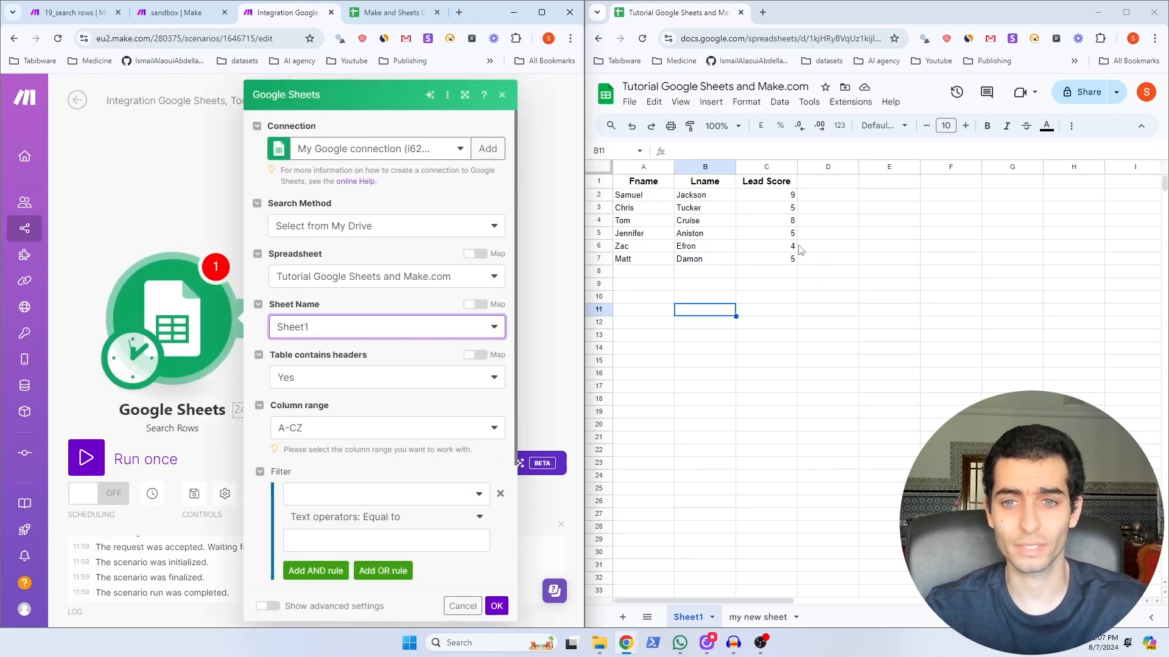
# Step: Check cell C3's Lead Score of 5, then scroll through the filter's 'Equal to' operator groups
pyautogui.click(788, 213)
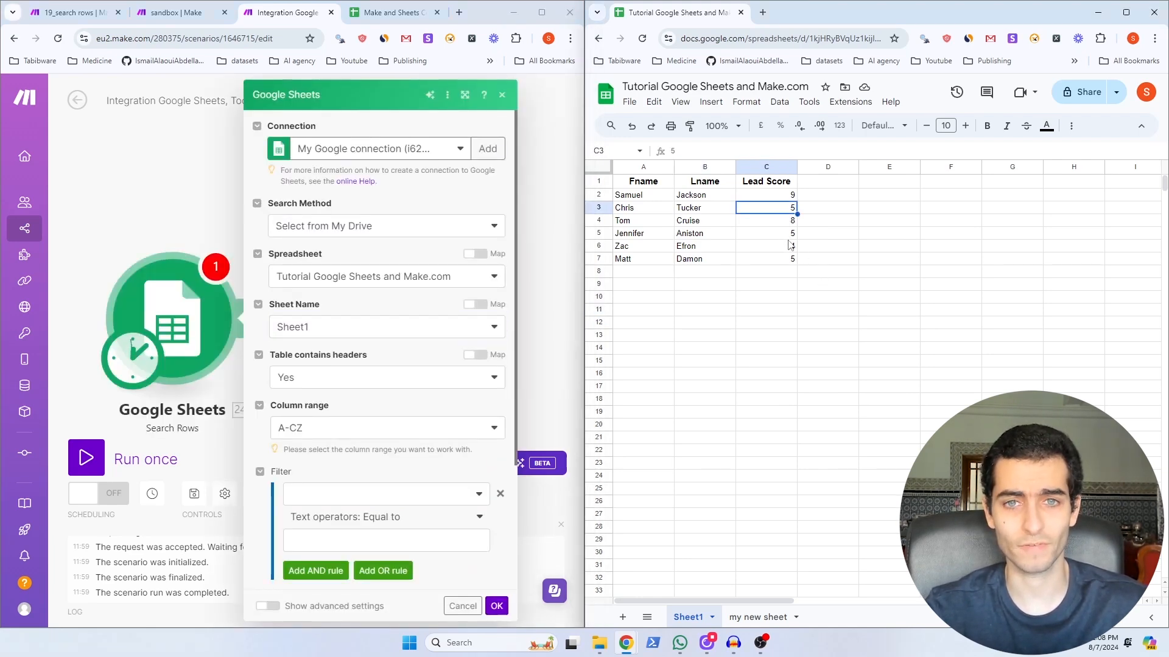
pyautogui.scroll(-1, 316, 323)
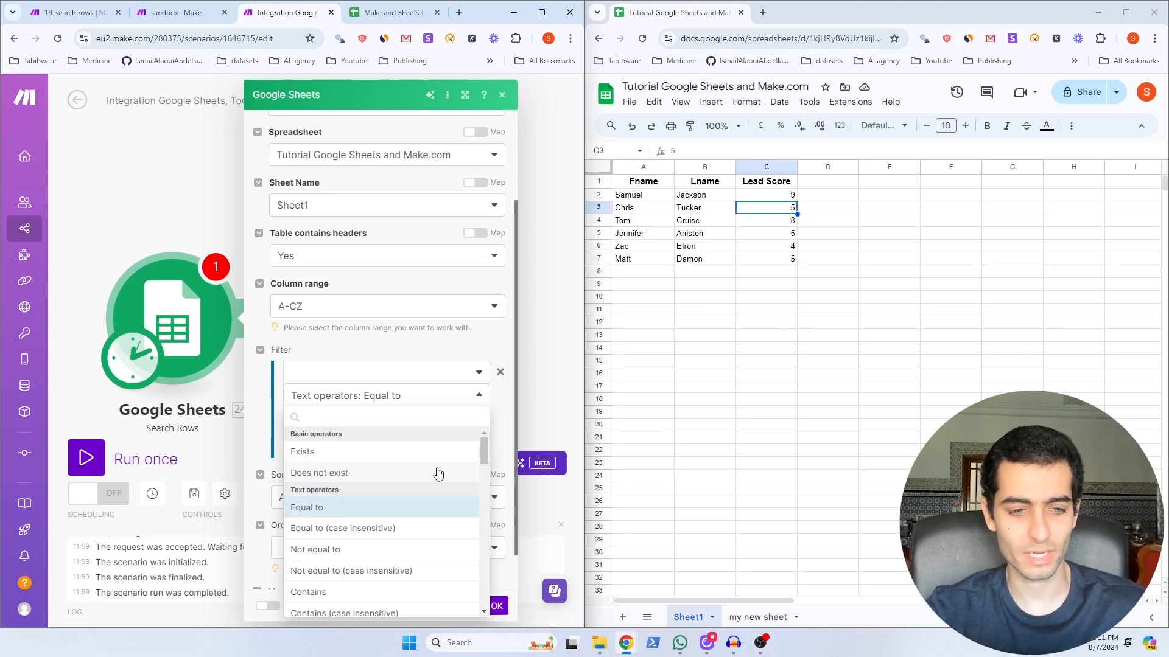
pyautogui.scroll(-1, 438, 473)
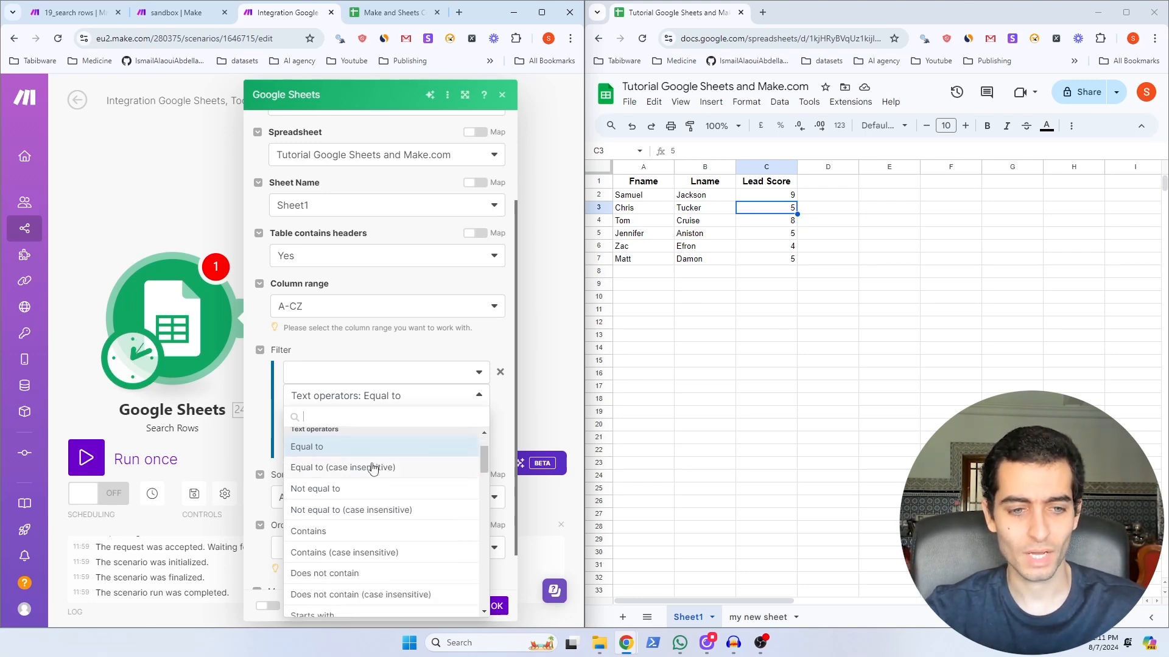
pyautogui.scroll(-1, 484, 458)
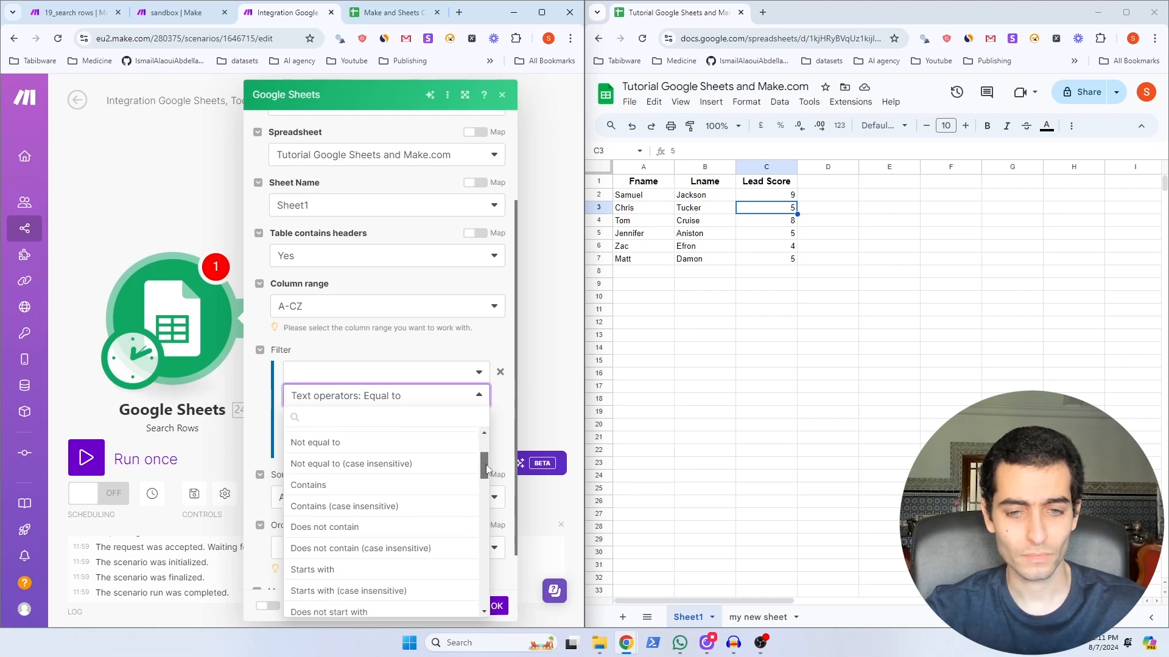
pyautogui.moveTo(487, 468); pyautogui.dragTo(485, 517)
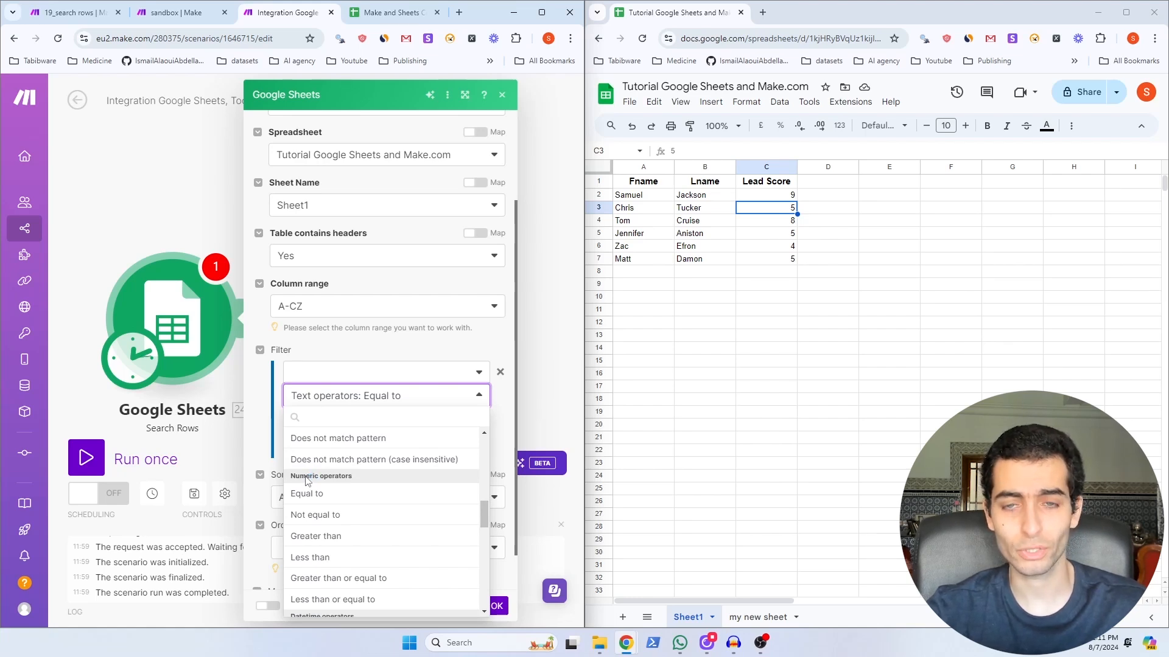
pyautogui.moveTo(487, 514); pyautogui.dragTo(478, 451)
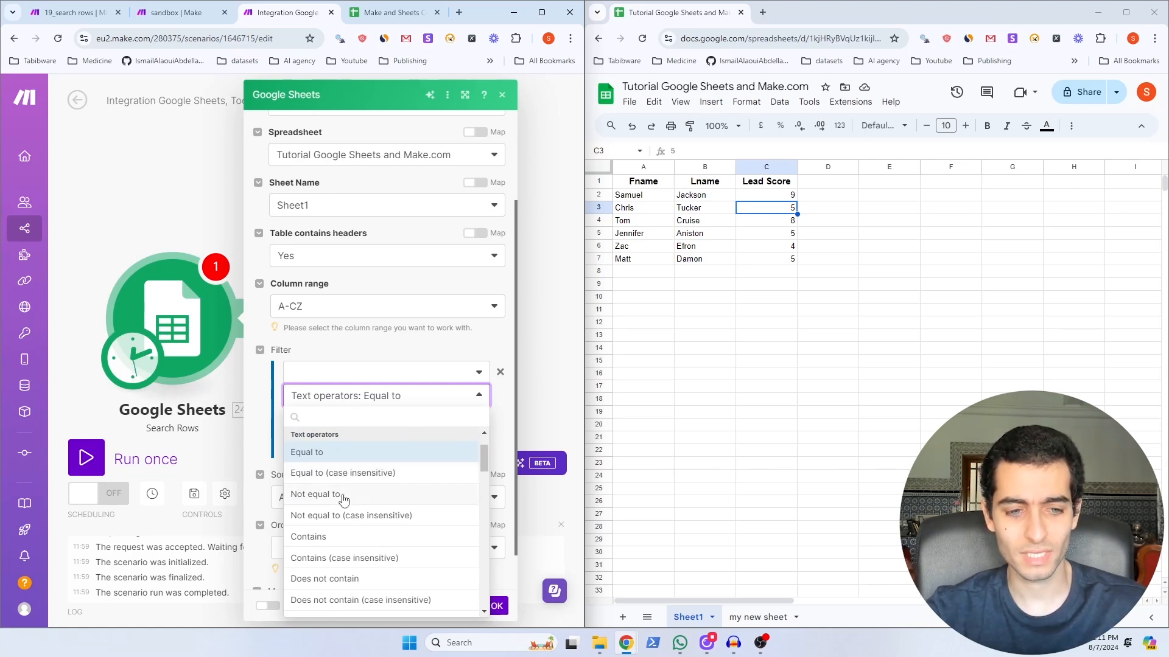
pyautogui.click(404, 475)
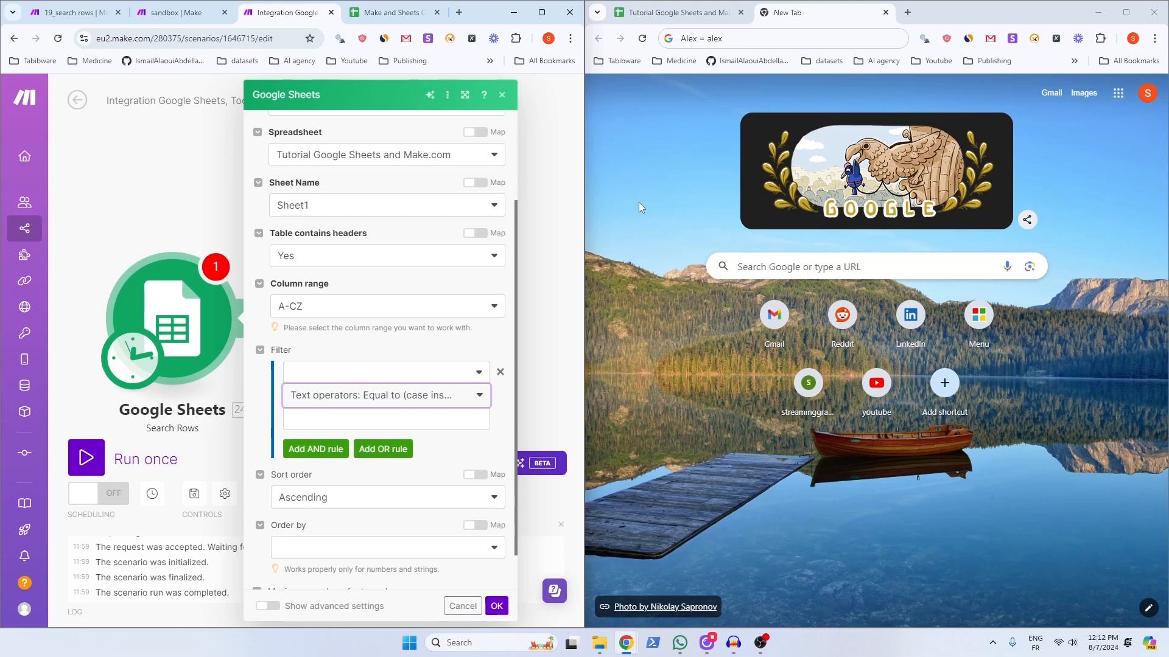
pyautogui.click(742, 39)
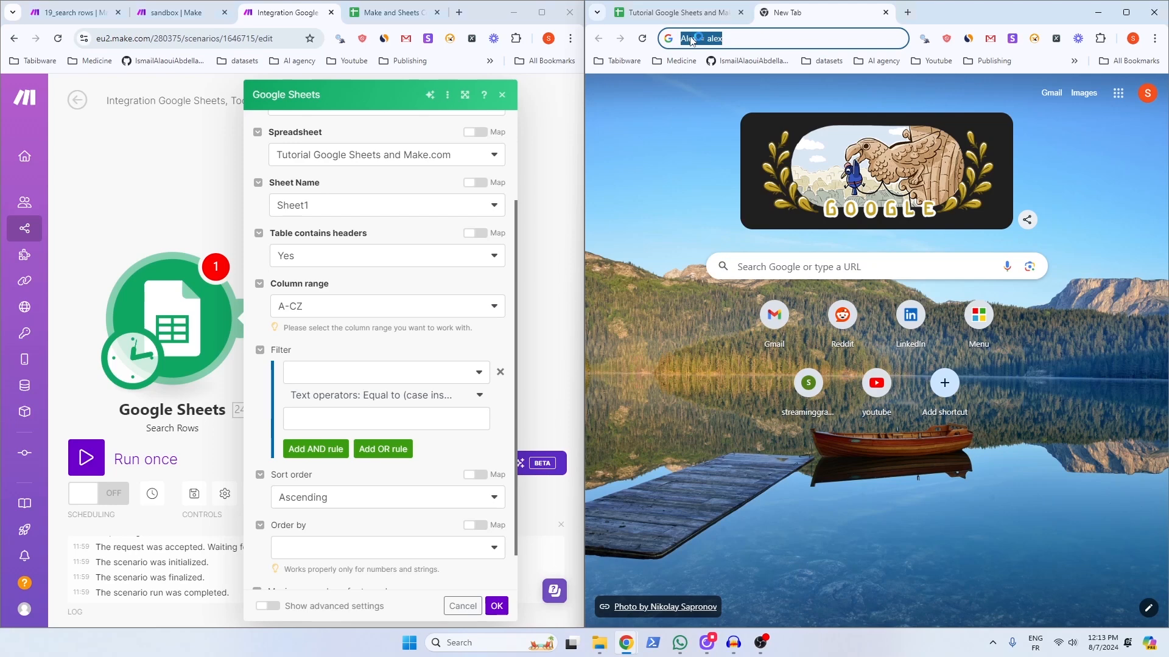
pyautogui.click(359, 395)
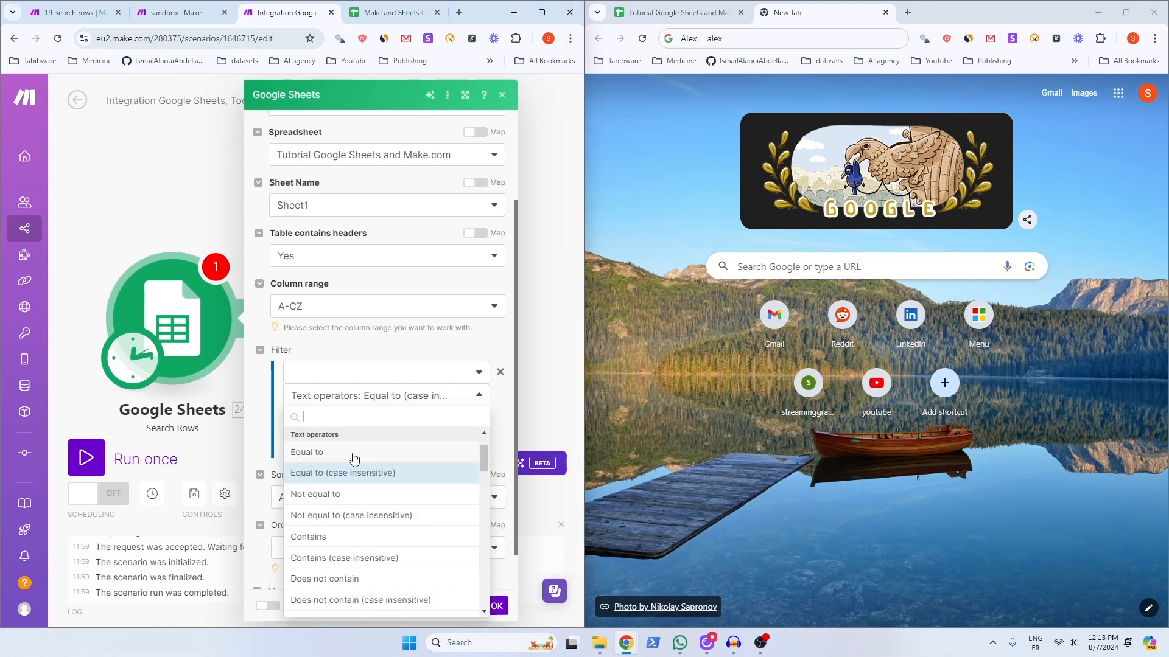
pyautogui.click(324, 452)
pyautogui.click(726, 39)
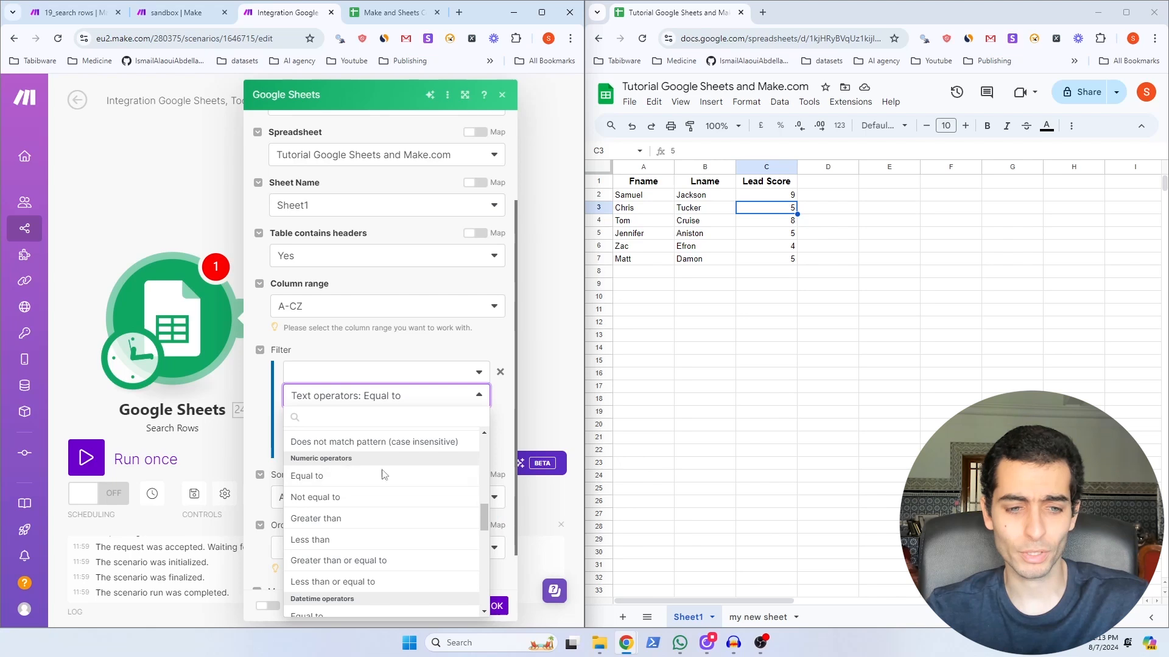
# Step: Scroll past the datetime and time operators and keep 'Equal to' under Text operators
pyautogui.moveTo(483, 516); pyautogui.dragTo(484, 543)
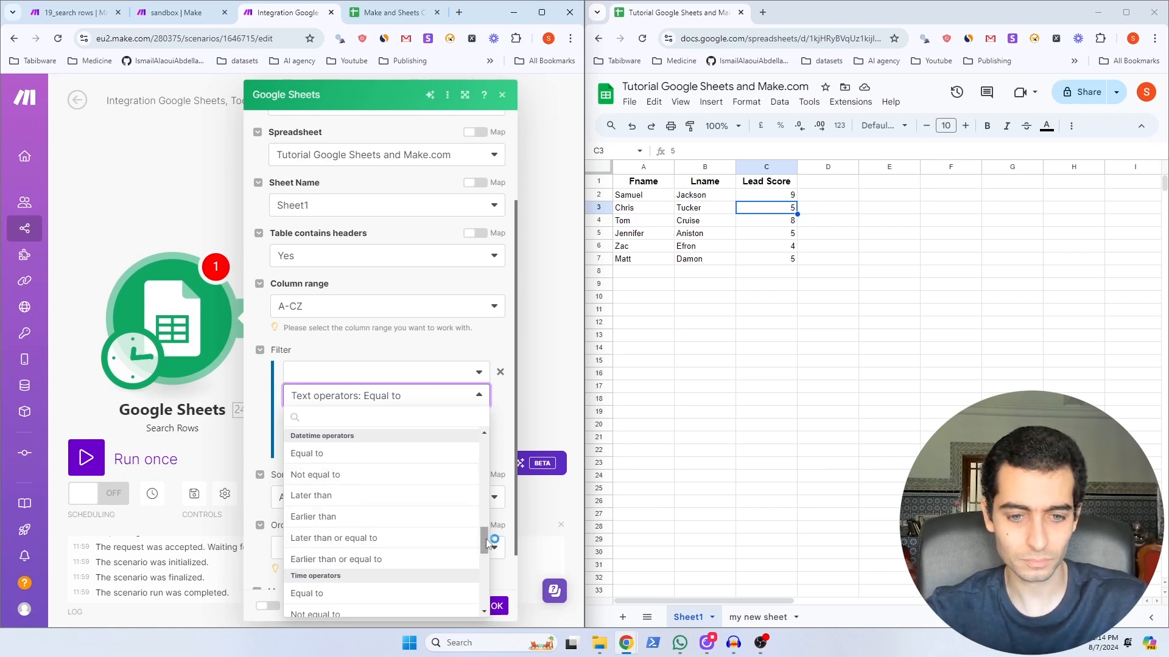
pyautogui.moveTo(484, 543); pyautogui.dragTo(488, 561)
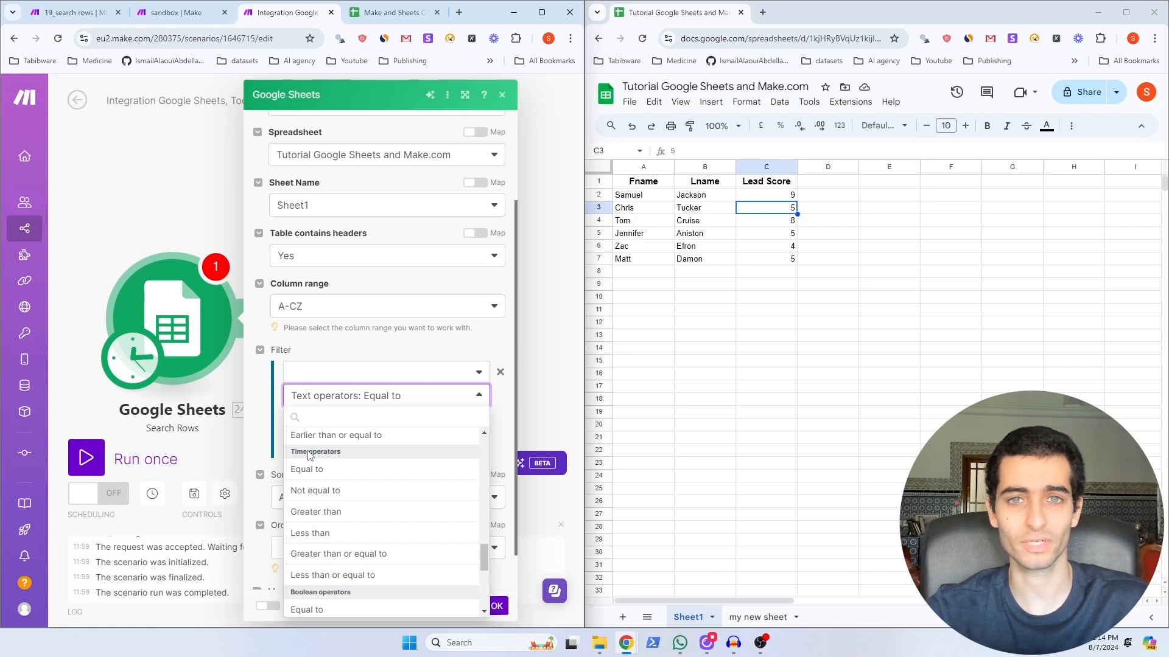
pyautogui.scroll(10, 319, 487)
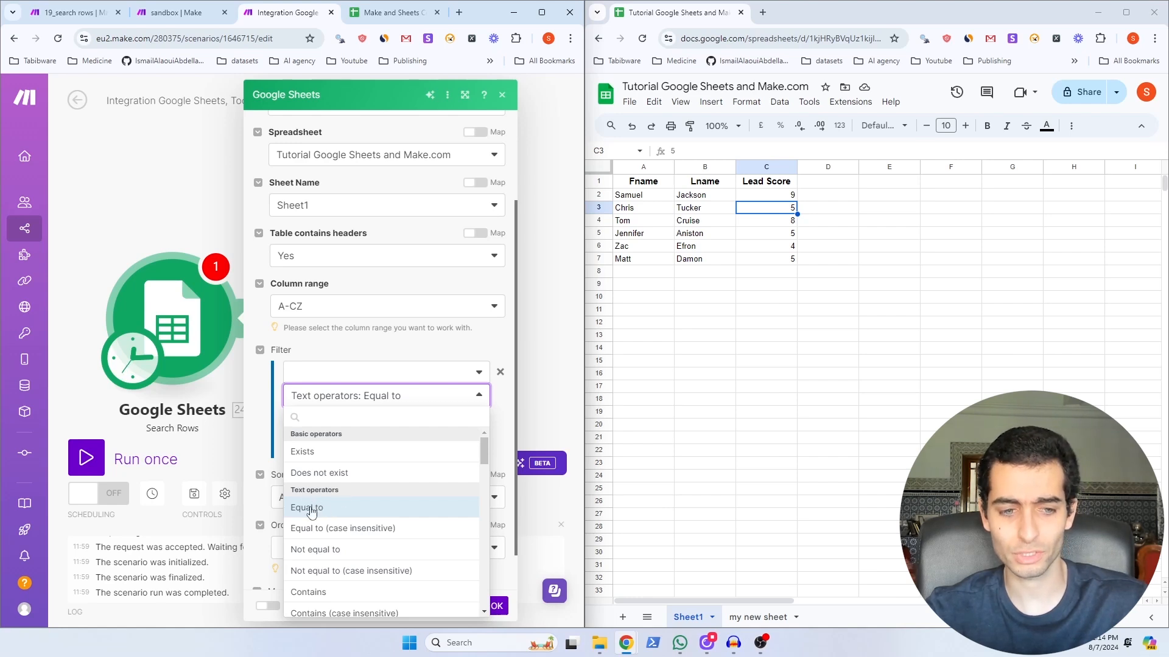
pyautogui.click(311, 508)
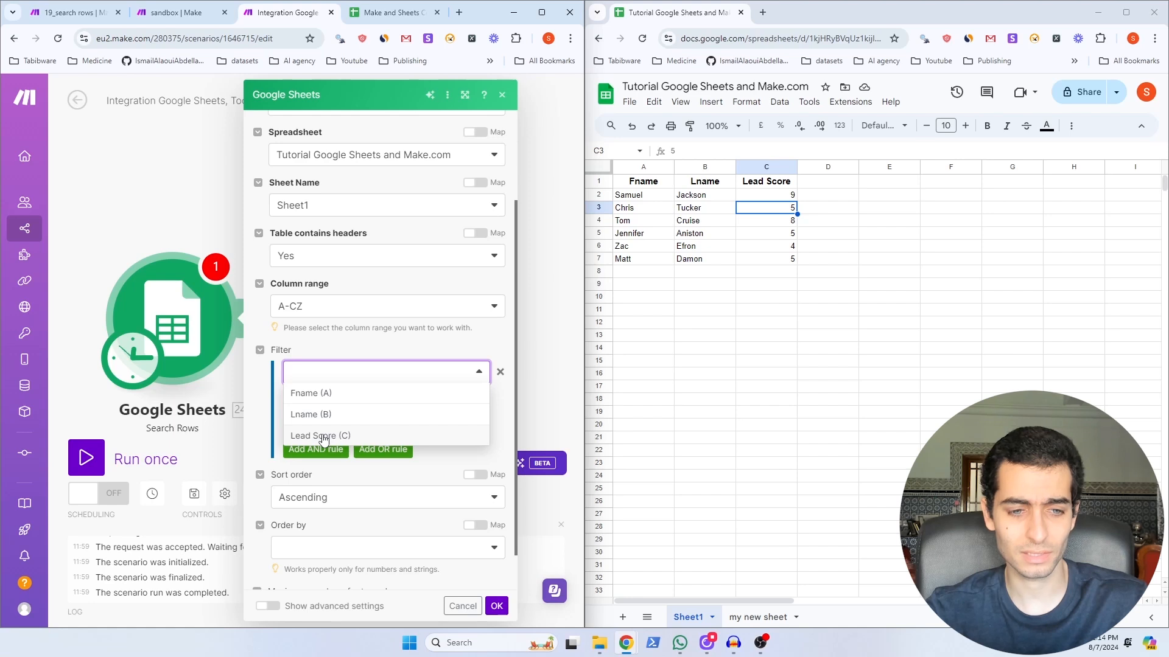
# Step: Filter on Lead Score (C) equal to 5, leave ordering empty, enter 1 as maximum rows, and save
pyautogui.click(323, 436)
pyautogui.click(318, 418)
pyautogui.write('5')
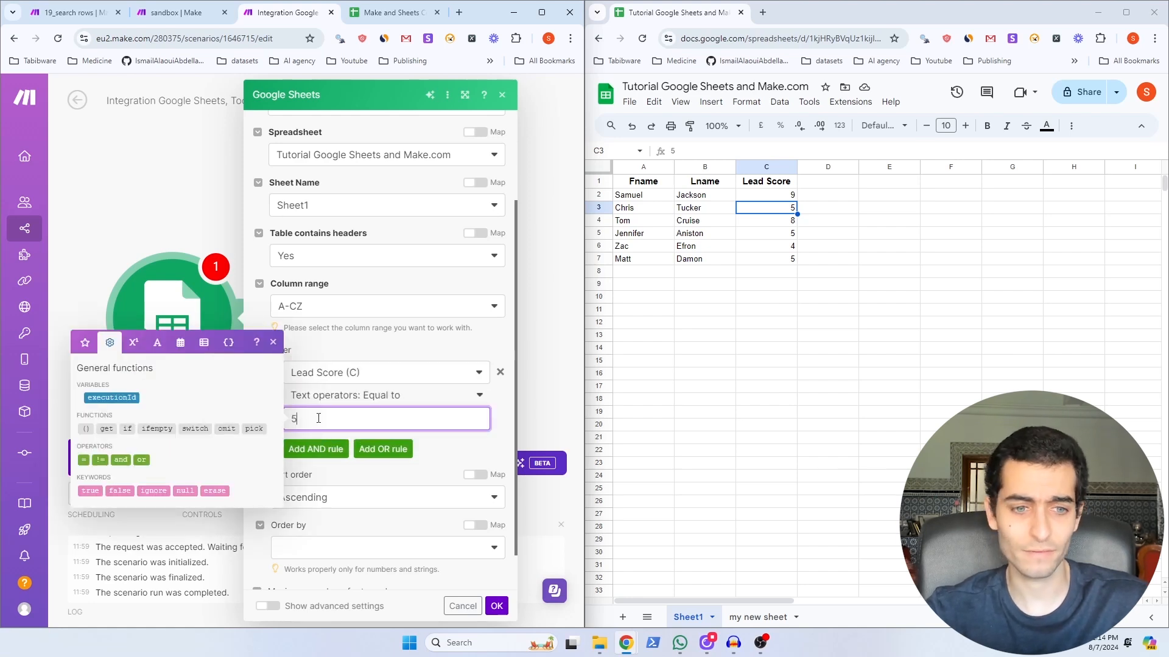
pyautogui.scroll(-1, 299, 309)
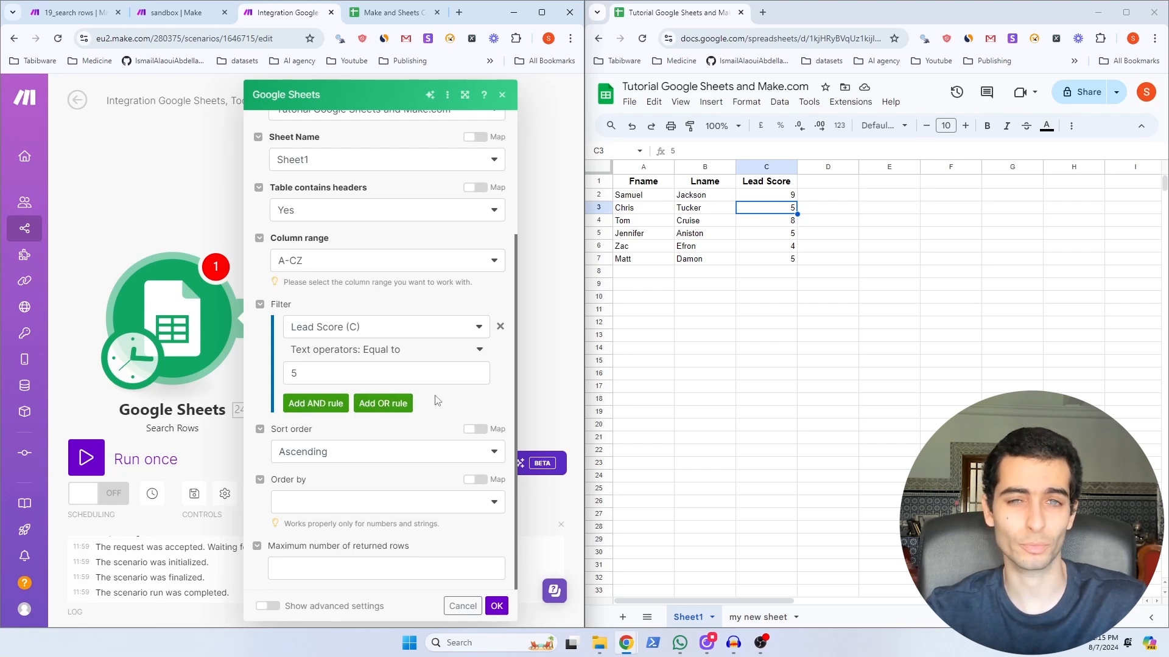
pyautogui.click(323, 502)
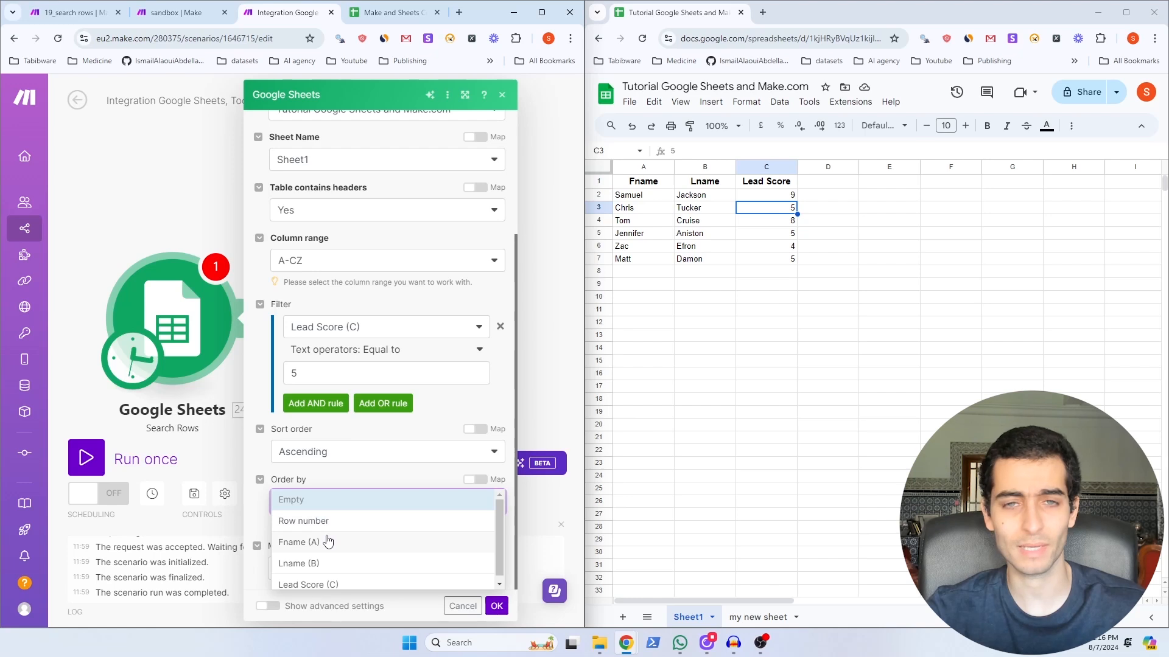
pyautogui.click(306, 506)
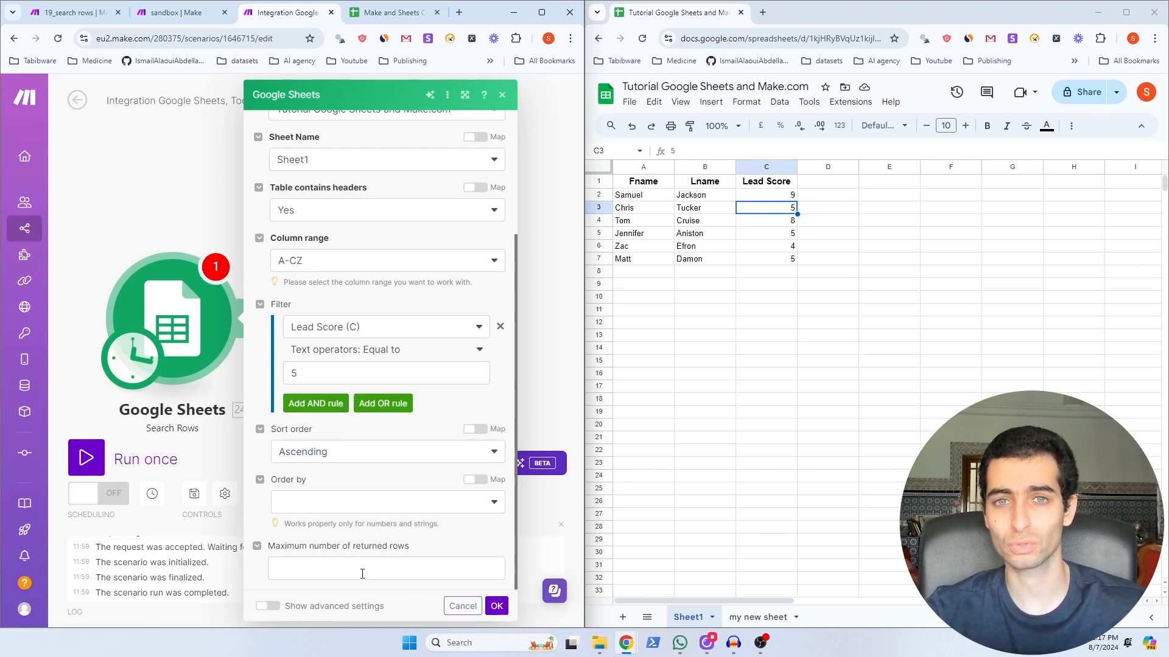
pyautogui.click(347, 572)
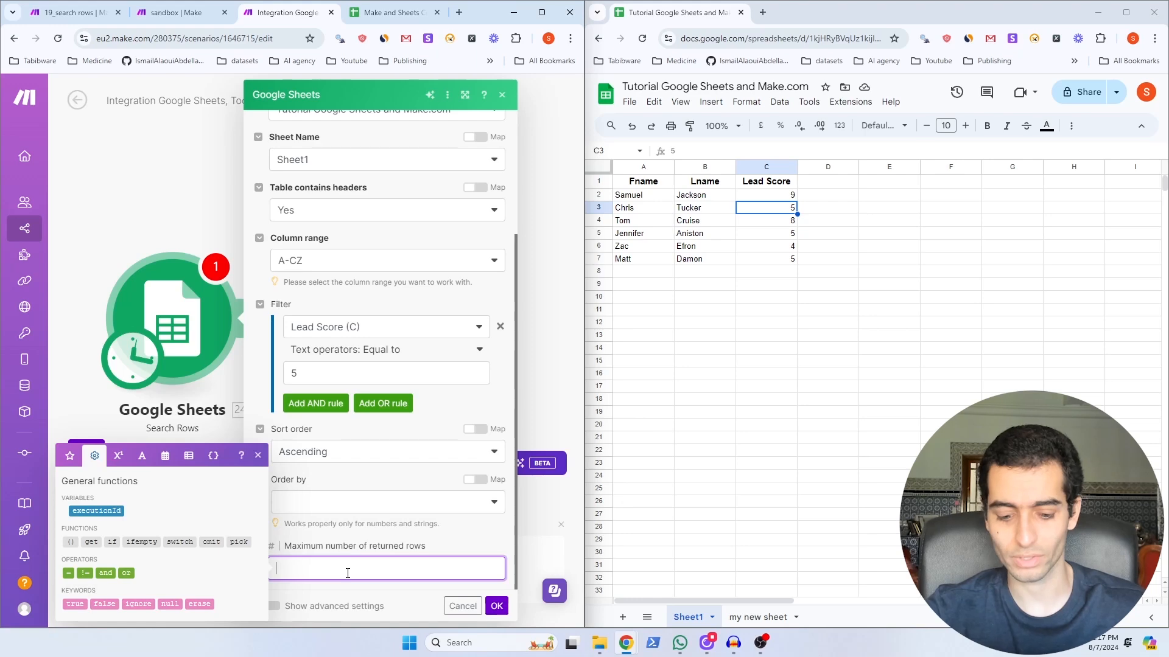
pyautogui.write('1')
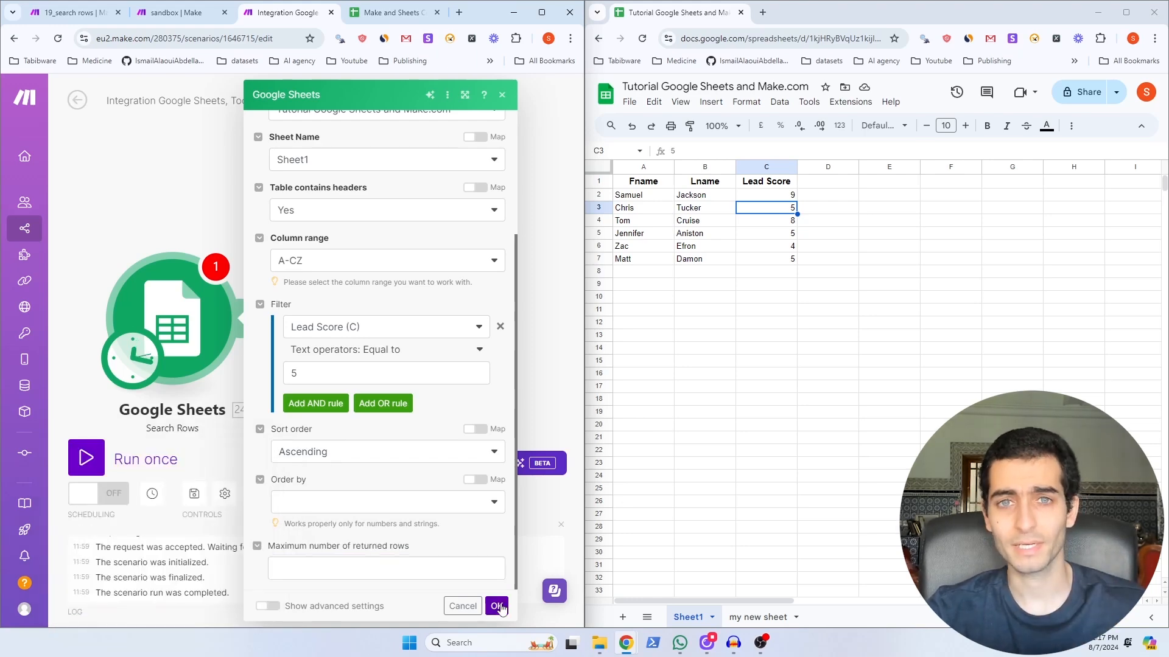
pyautogui.click(497, 606)
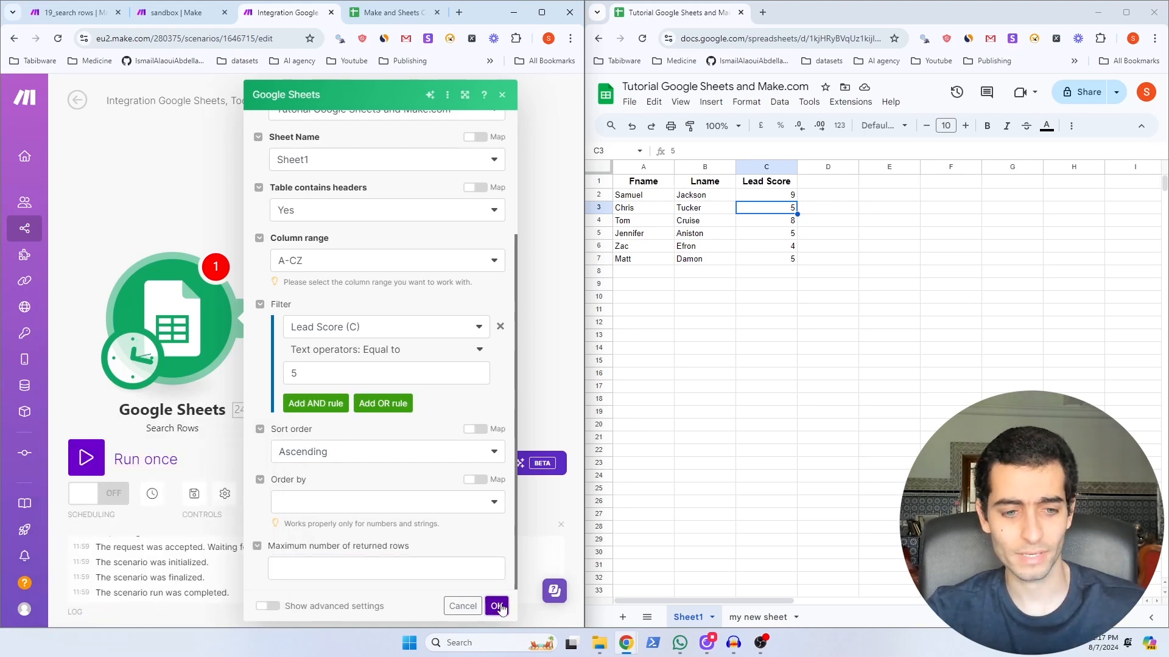
# Step: Run the scenario once to test the Lead Score 5 search
pyautogui.click(85, 459)
pyautogui.click(250, 243)
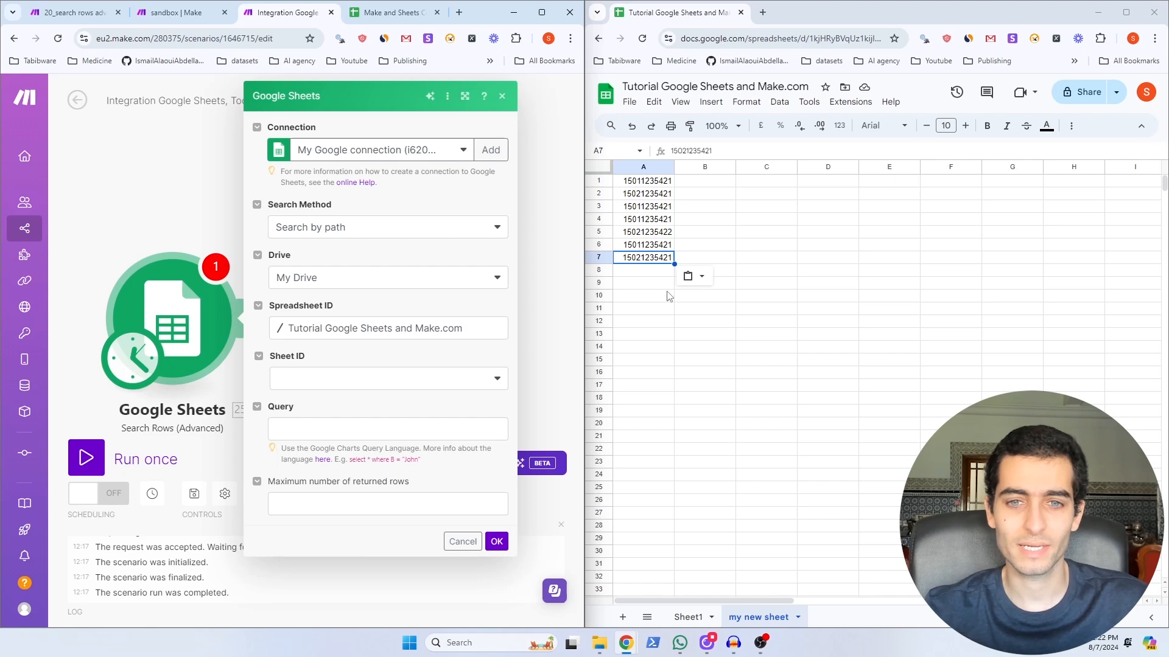
# Step: Target 'my new sheet' with the query select * where A like "%1502%" and save
pyautogui.click(636, 183)
pyautogui.click(636, 186)
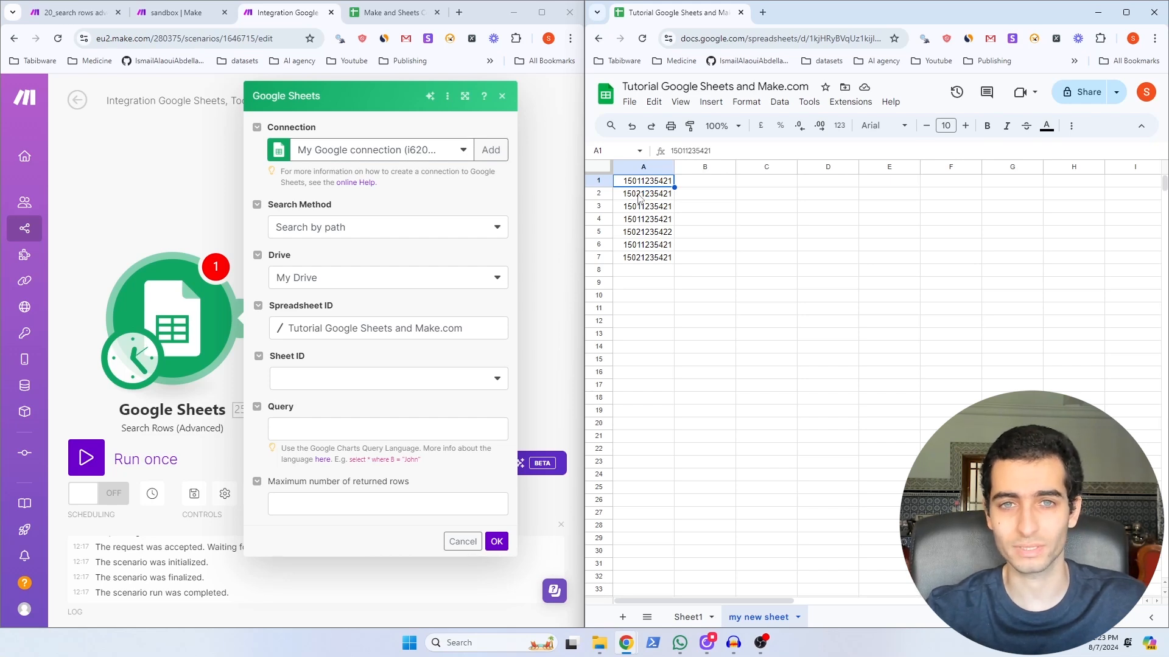
pyautogui.click(377, 377)
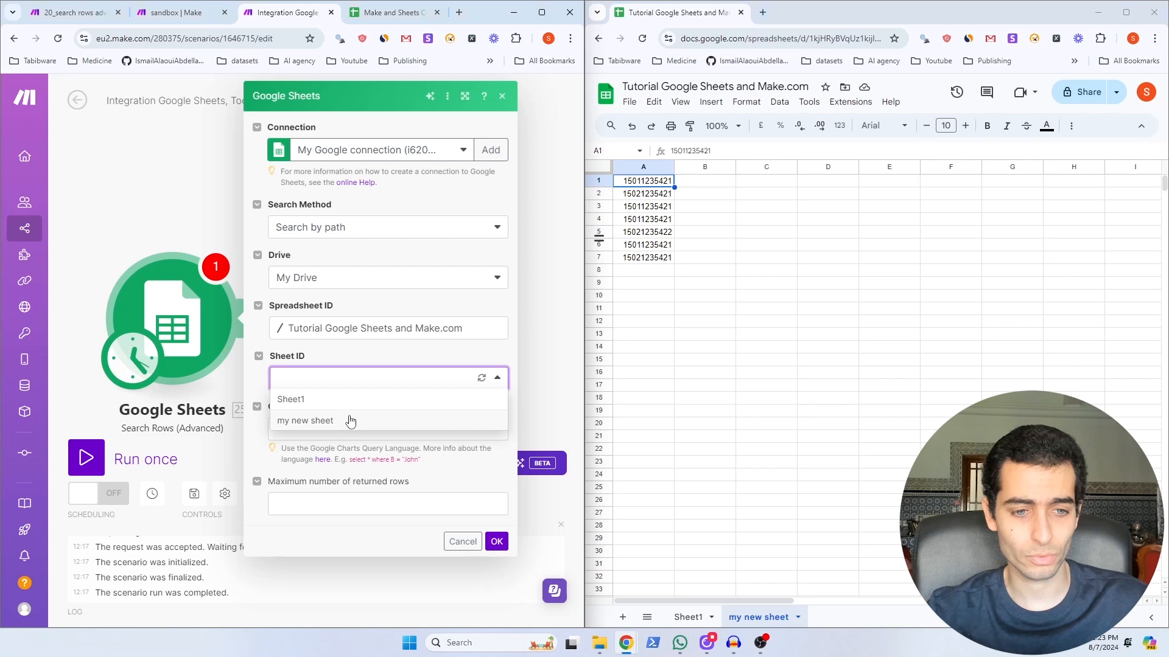
pyautogui.click(353, 422)
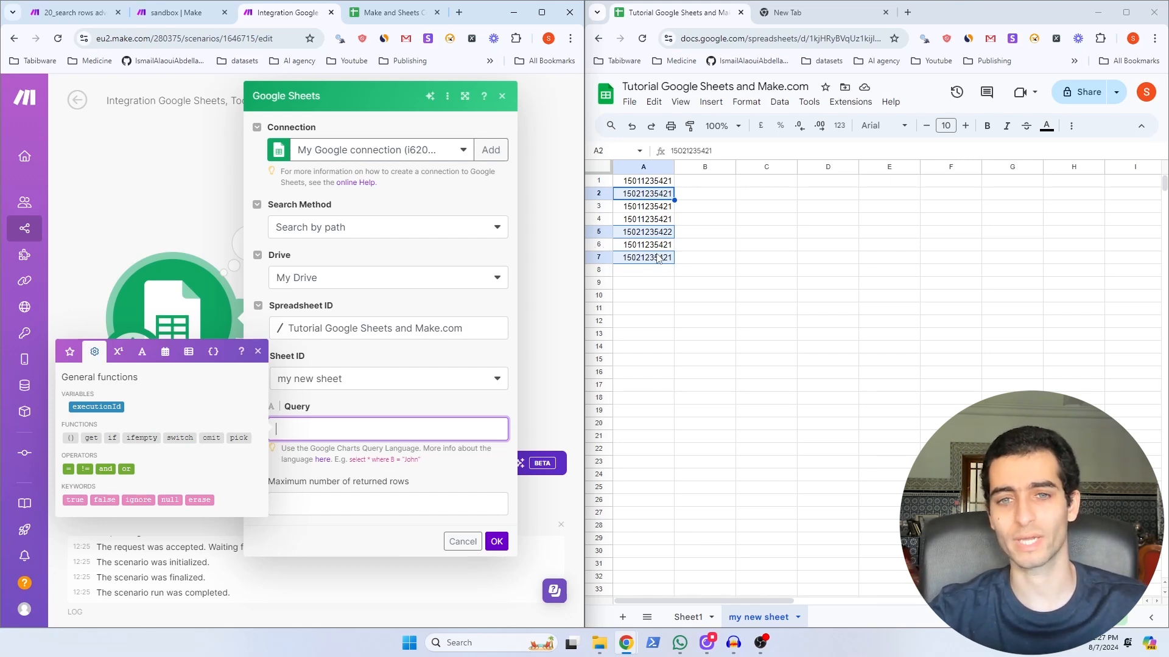
pyautogui.click(292, 429)
pyautogui.write('select * where A like "%1502%"')
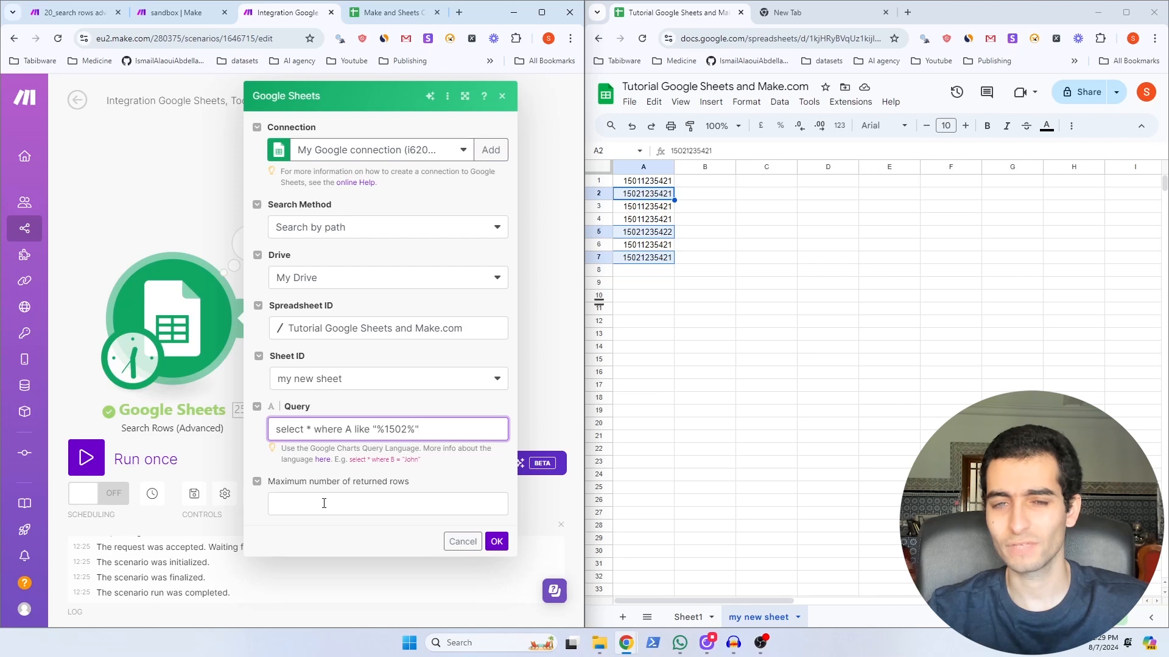
pyautogui.click(496, 541)
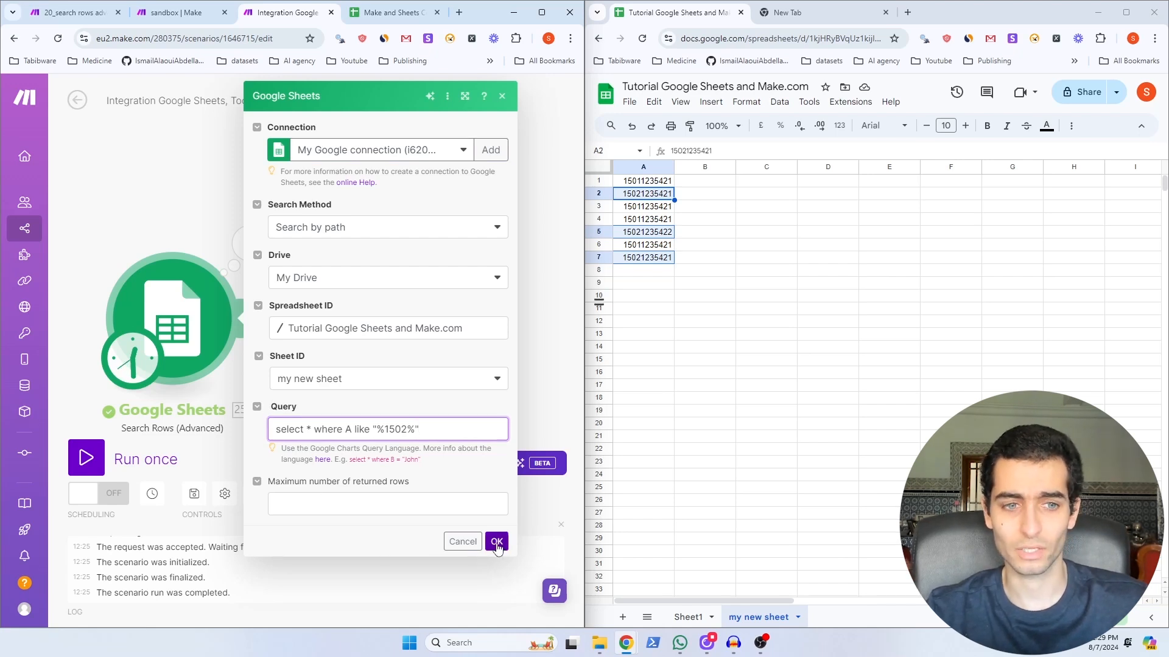
pyautogui.click(89, 459)
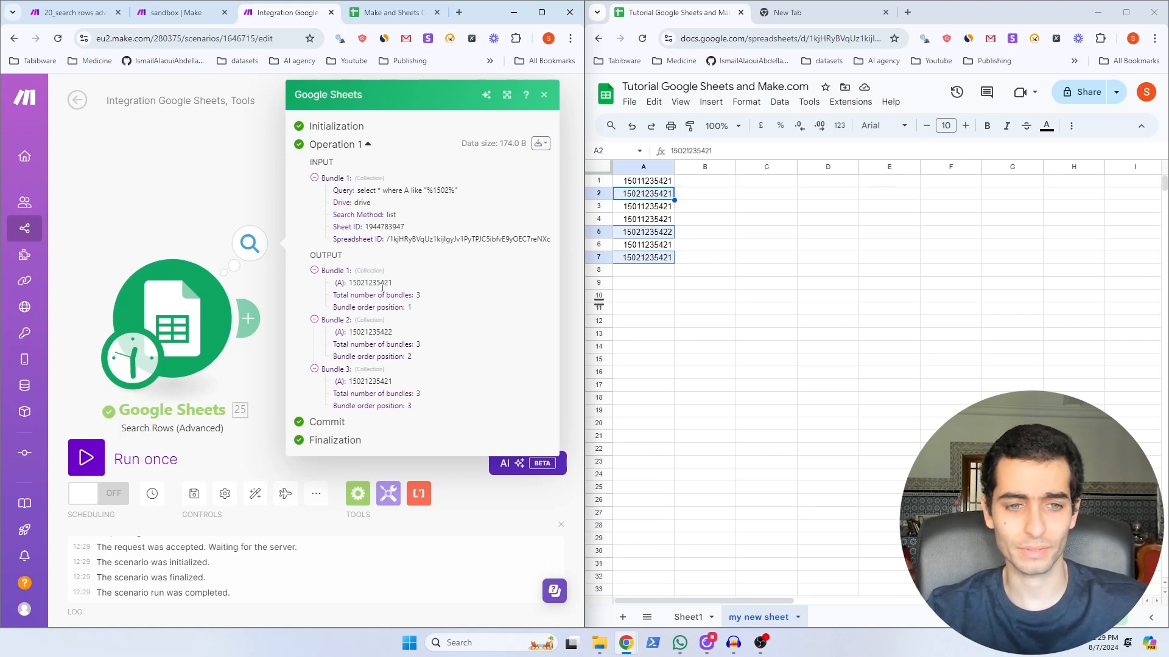
pyautogui.doubleClick(382, 284)
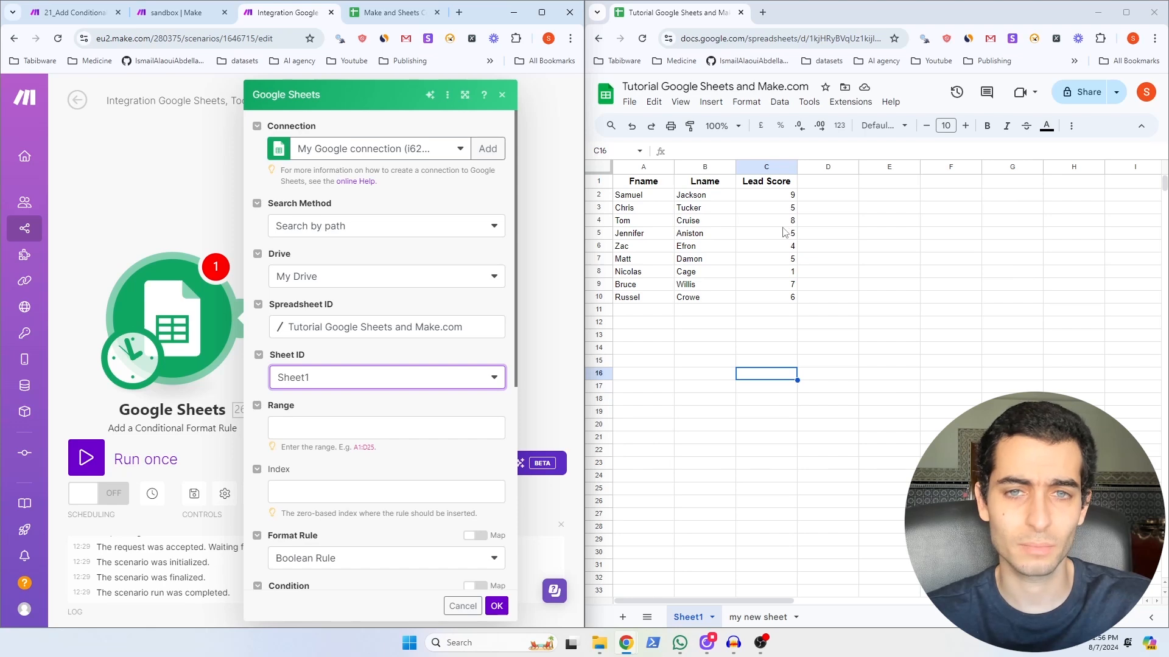
# Step: Set the rule's range to C2:C10 and its index to 0
pyautogui.click(777, 301)
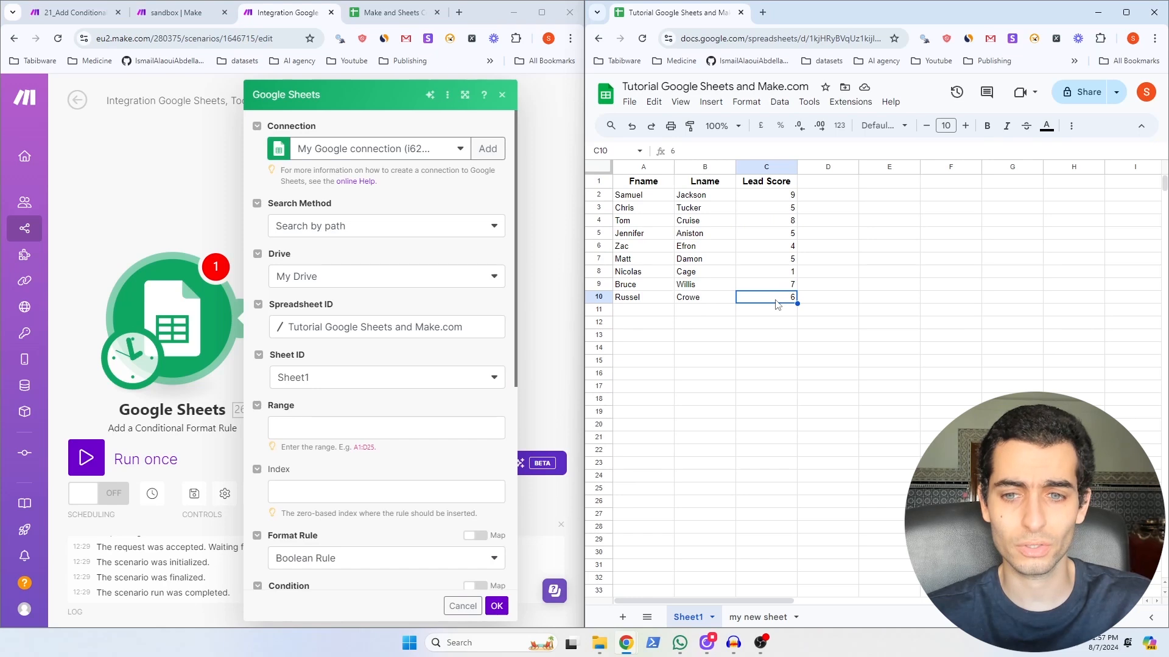
pyautogui.moveTo(776, 302); pyautogui.dragTo(773, 196)
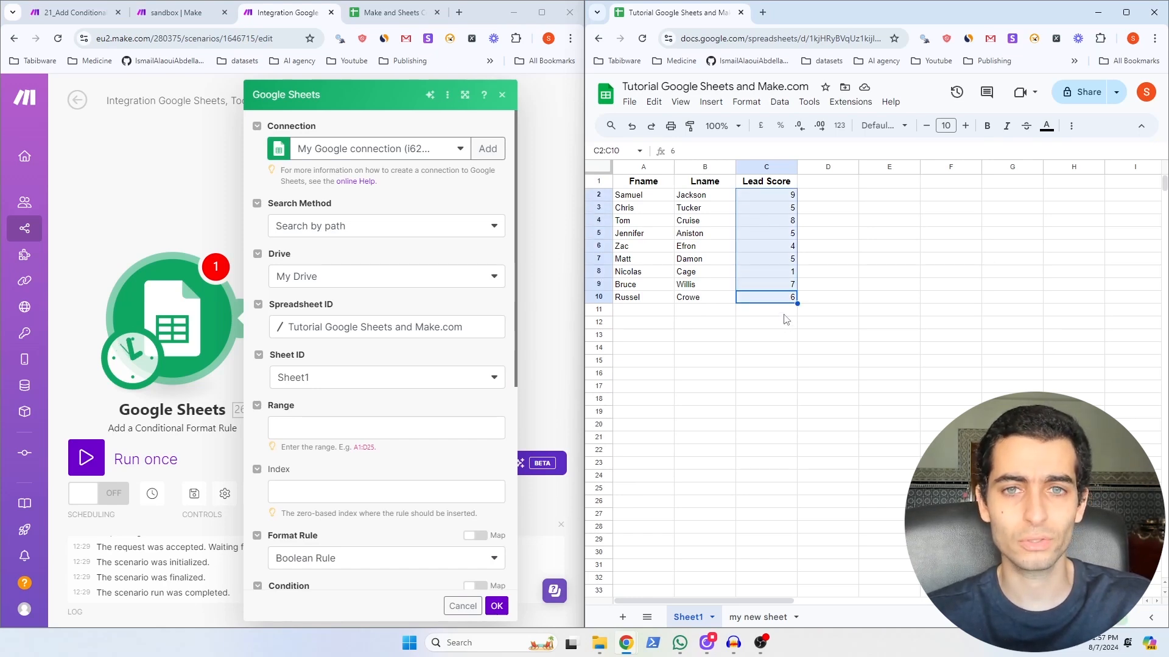
pyautogui.click(307, 426)
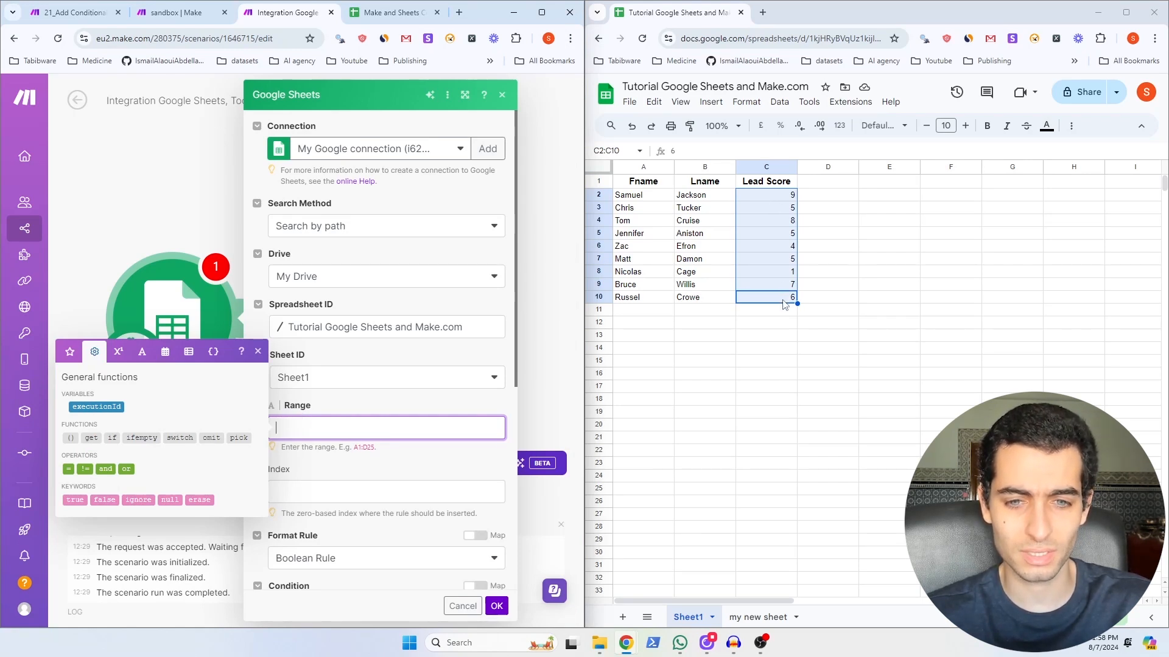
pyautogui.click(300, 370)
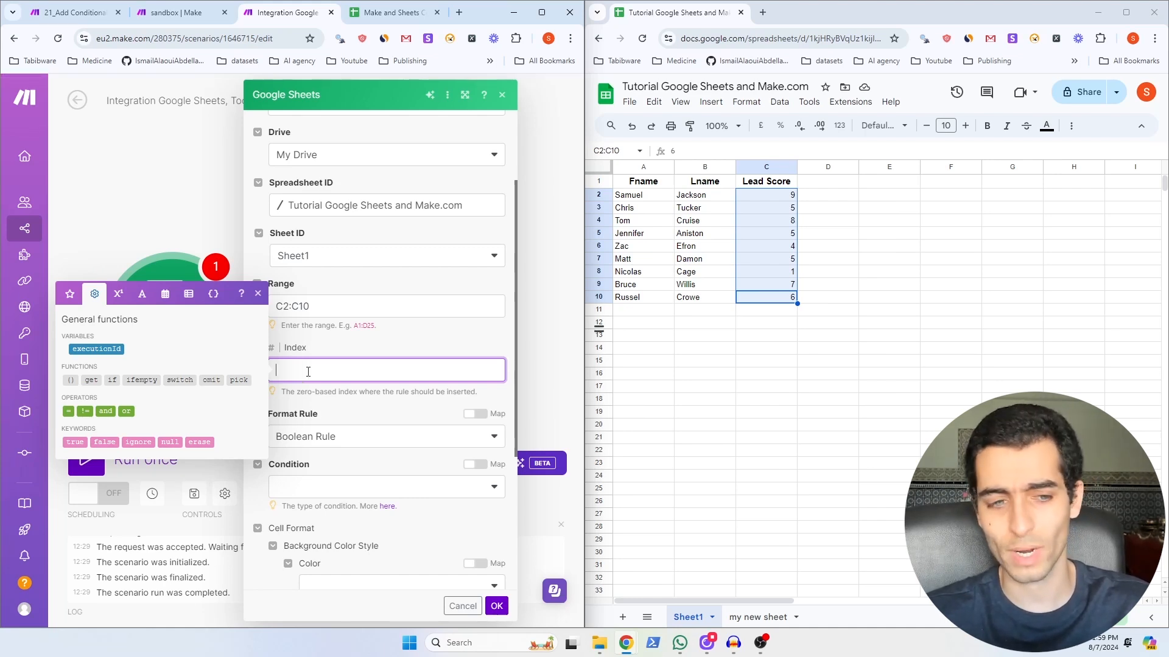
pyautogui.click(339, 436)
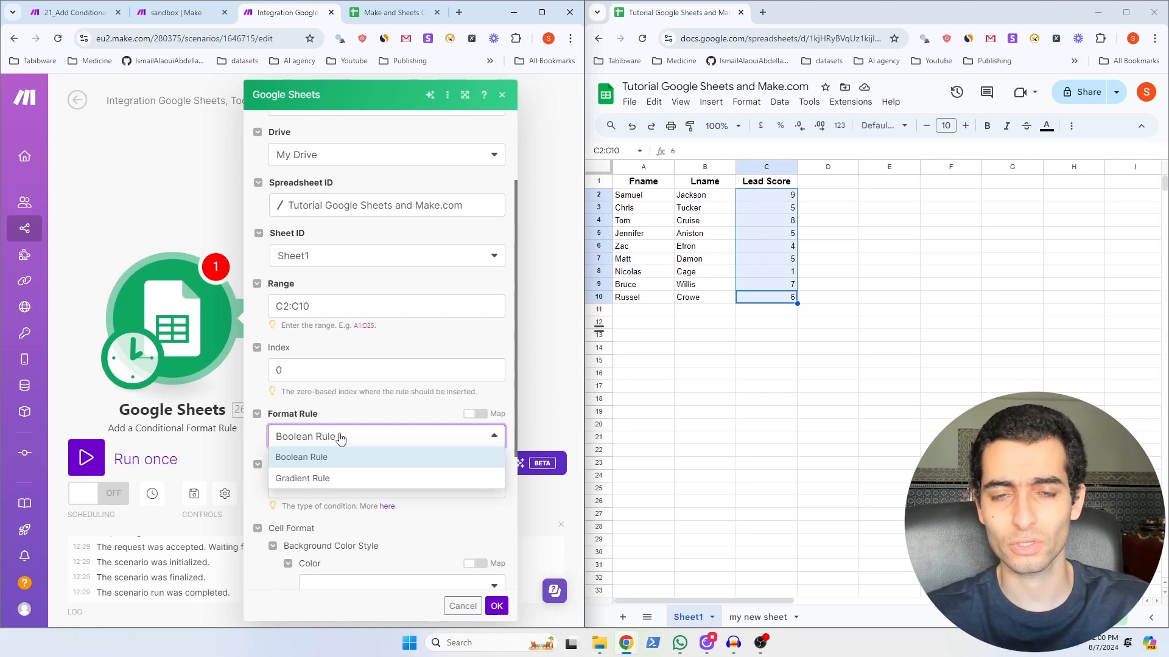
# Step: Choose Boolean Rule as the conditional format rule type
pyautogui.scroll(-1, 335, 435)
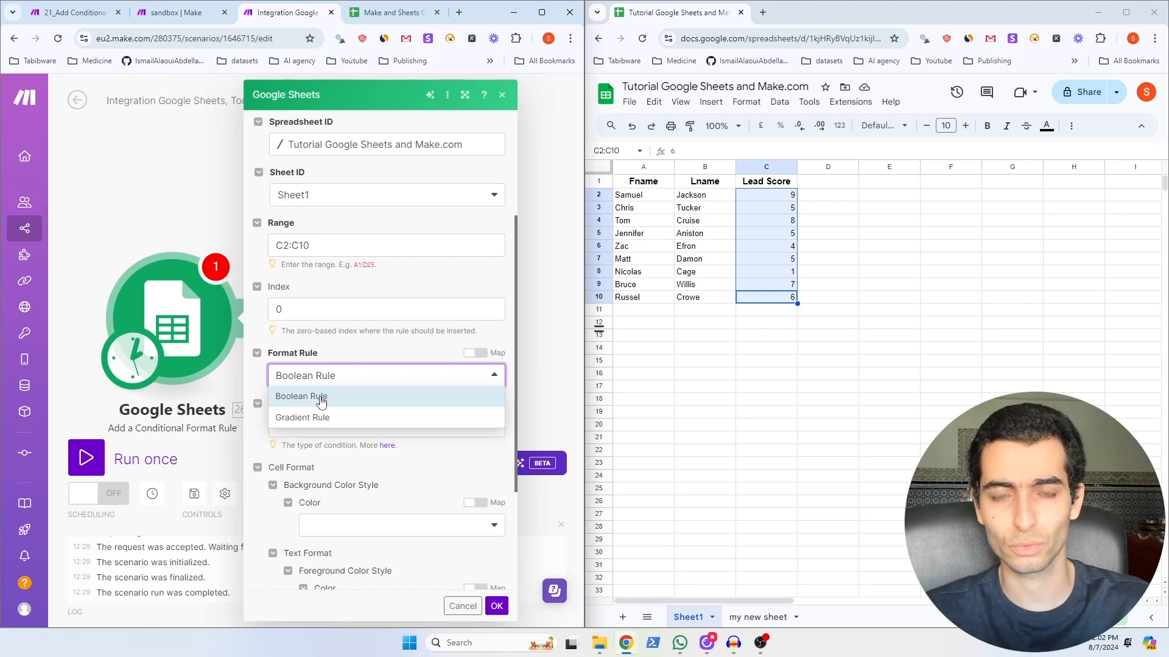
pyautogui.click(320, 396)
pyautogui.click(370, 365)
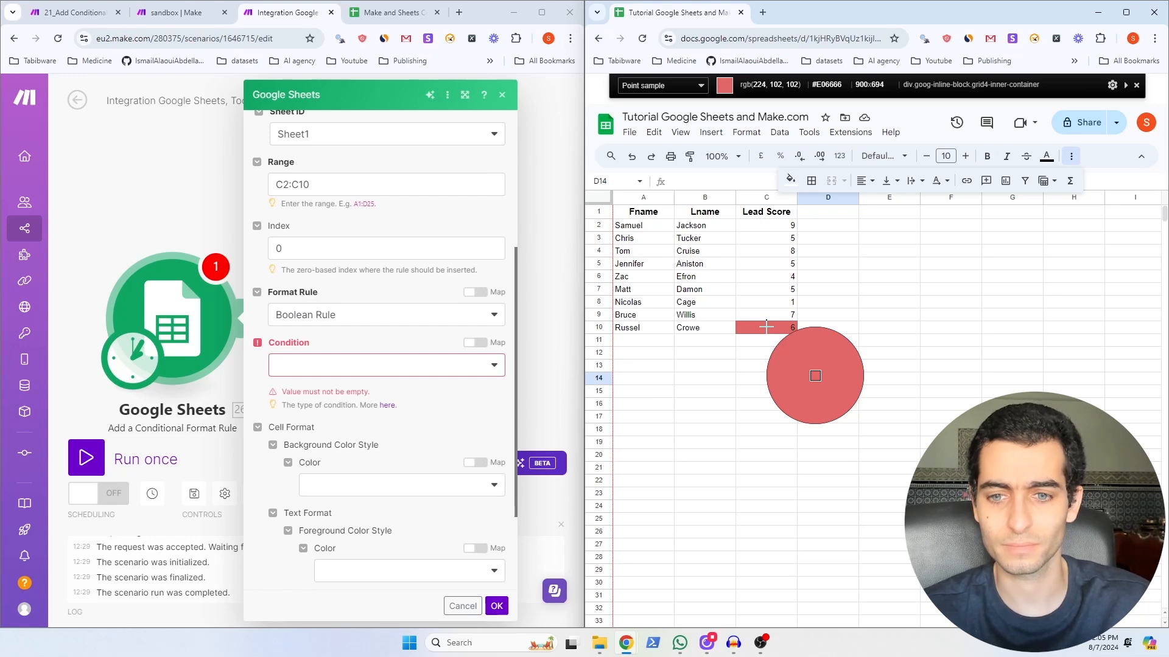
# Step: Sample C10's red (RGB 224, 102, 102) and set condition NUMBER_BETWEEN with Value 1 of 0
pyautogui.click(765, 326)
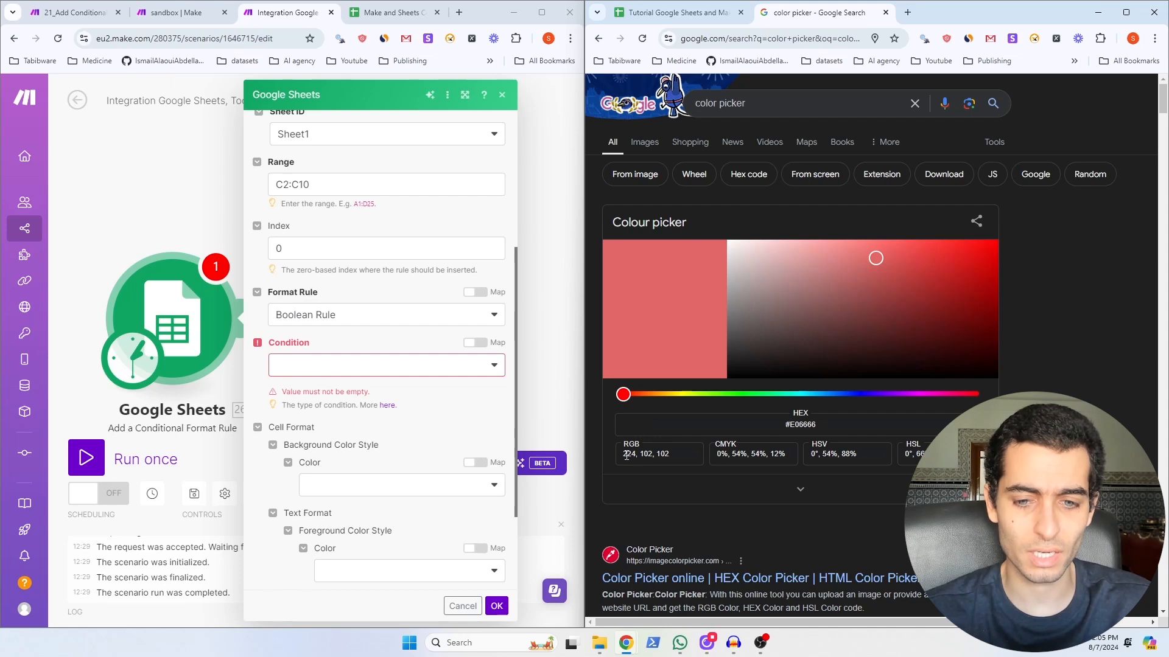
pyautogui.click(387, 366)
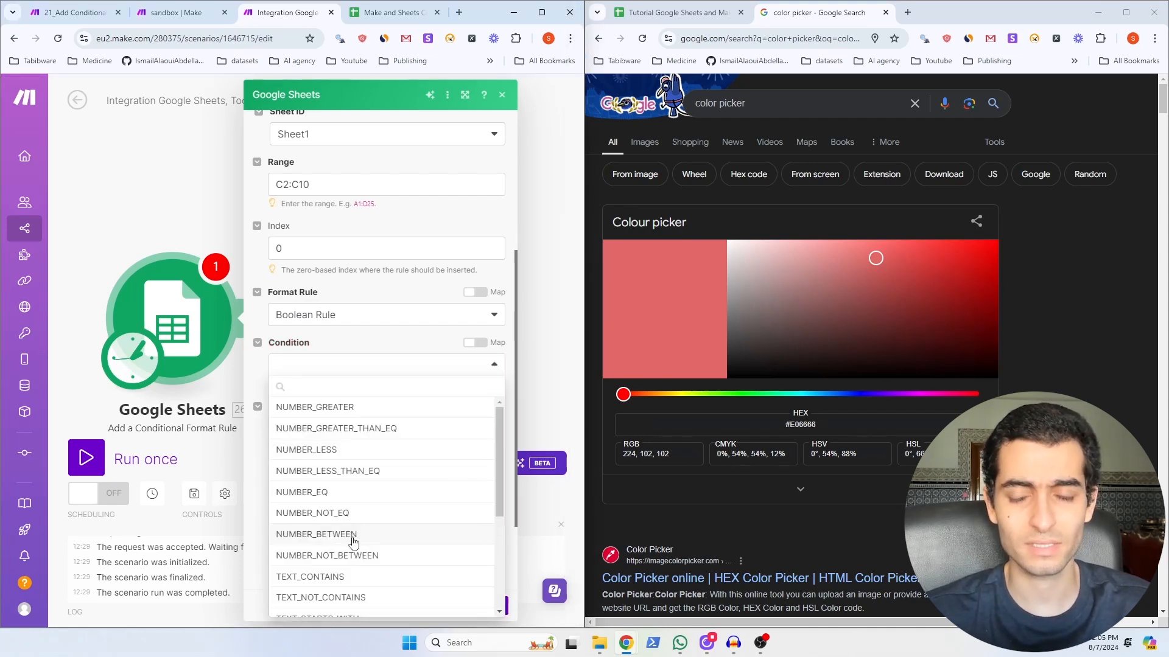
pyautogui.click(353, 536)
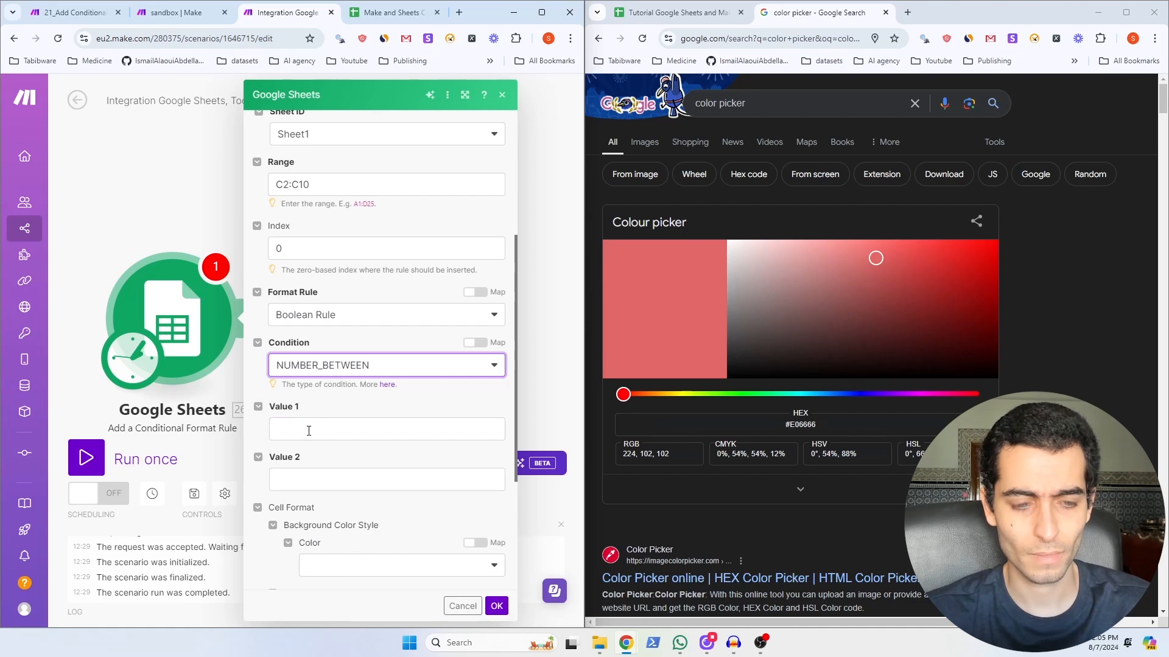
pyautogui.click(311, 430)
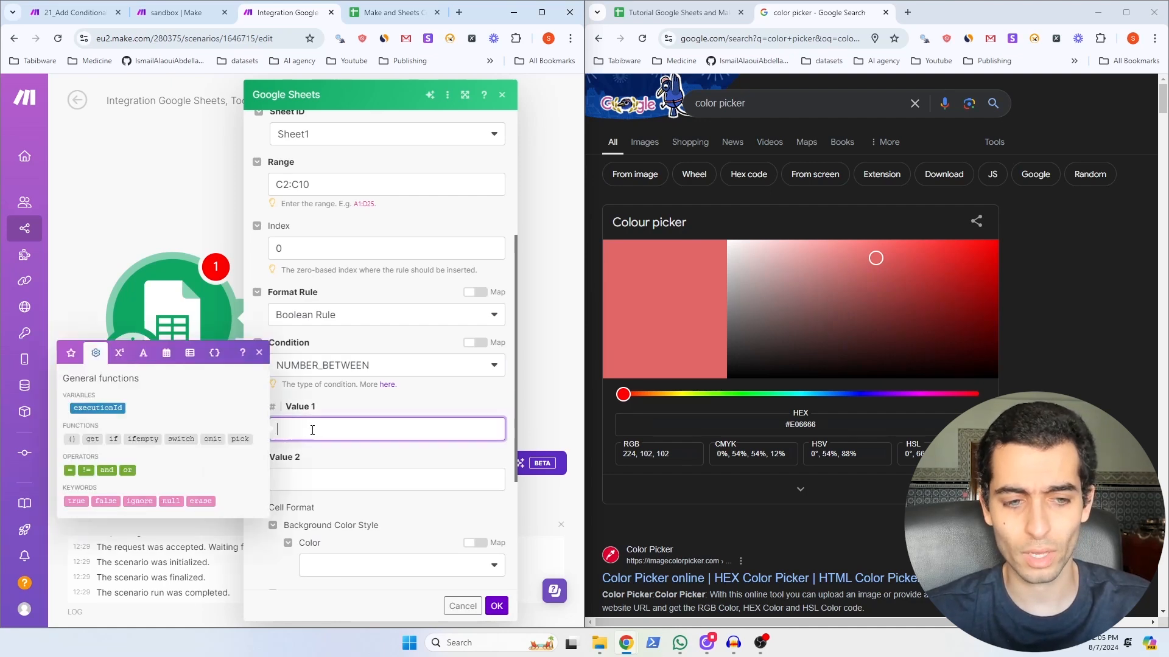
pyautogui.write('0')
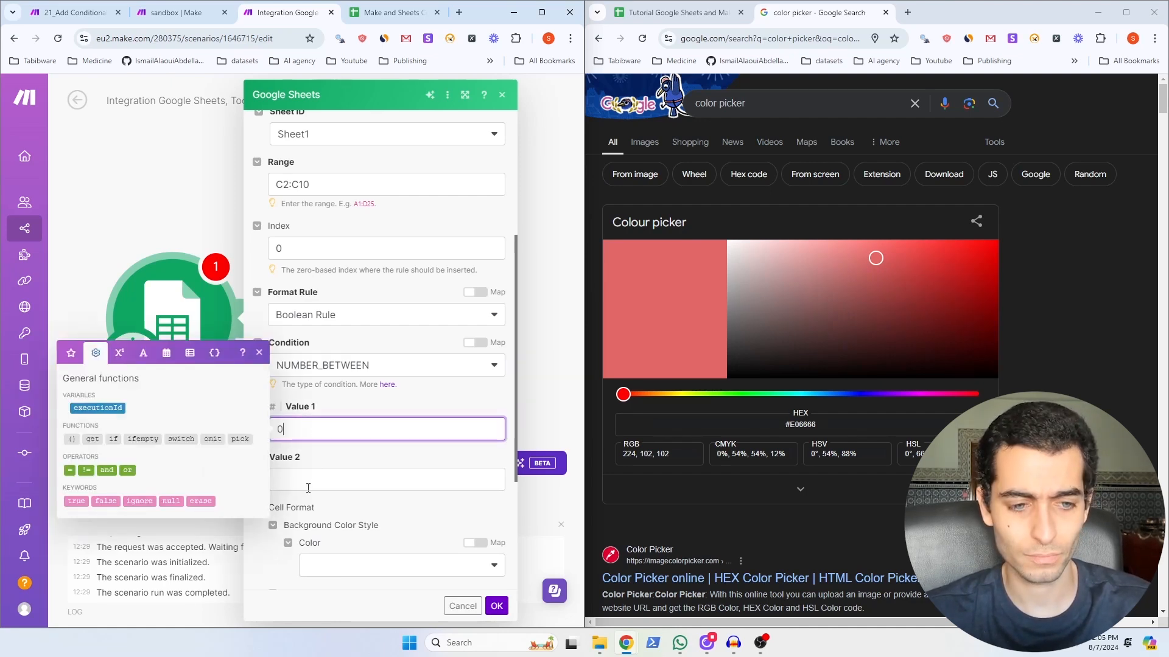
pyautogui.click(309, 485)
# Step: Enter 5 as Value 2, then set the background colour style to RGB Color with Alpha 1
pyautogui.write('5')
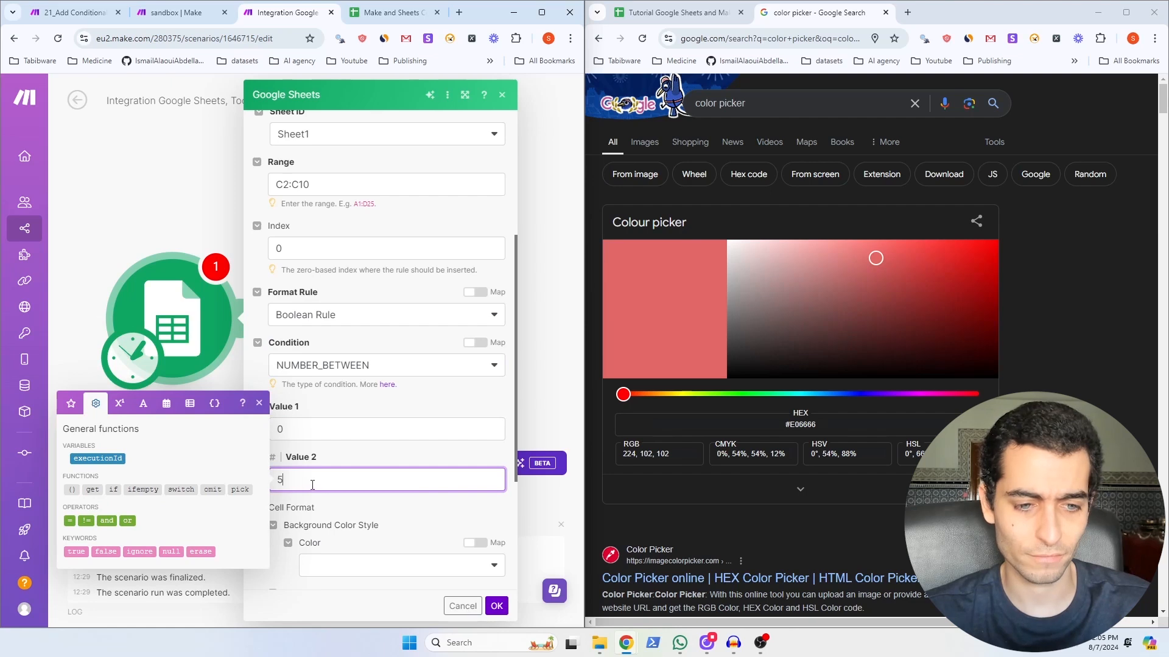
pyautogui.scroll(-3, 365, 426)
pyautogui.click(391, 383)
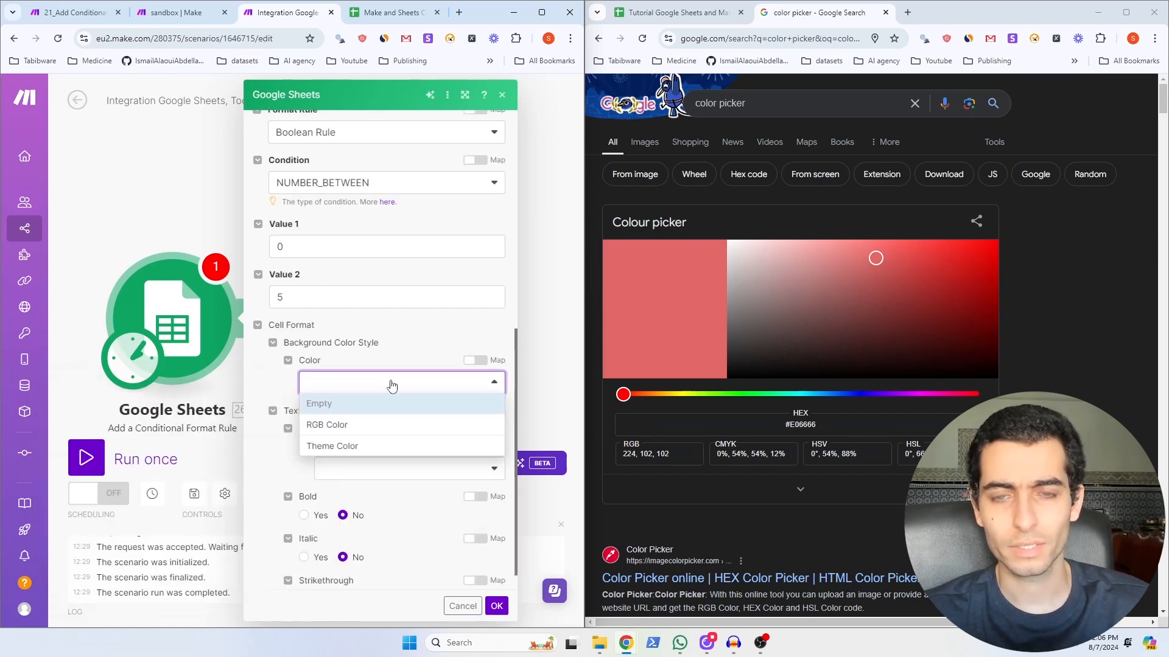
pyautogui.click(377, 426)
pyautogui.scroll(-2, 376, 426)
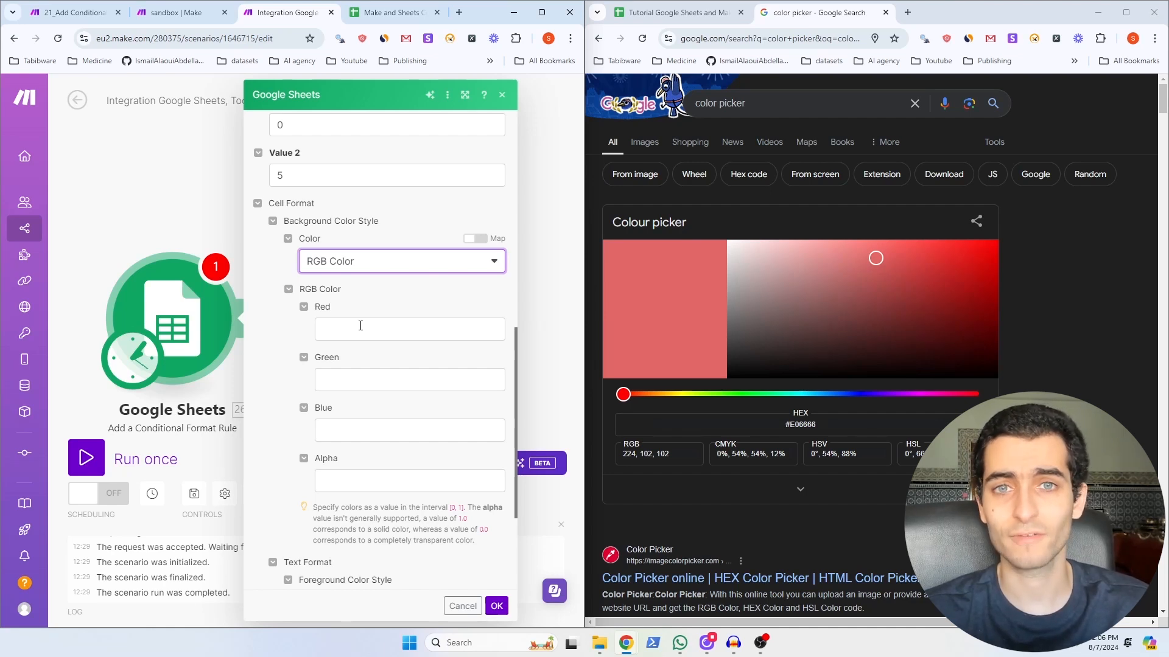
pyautogui.click(351, 480)
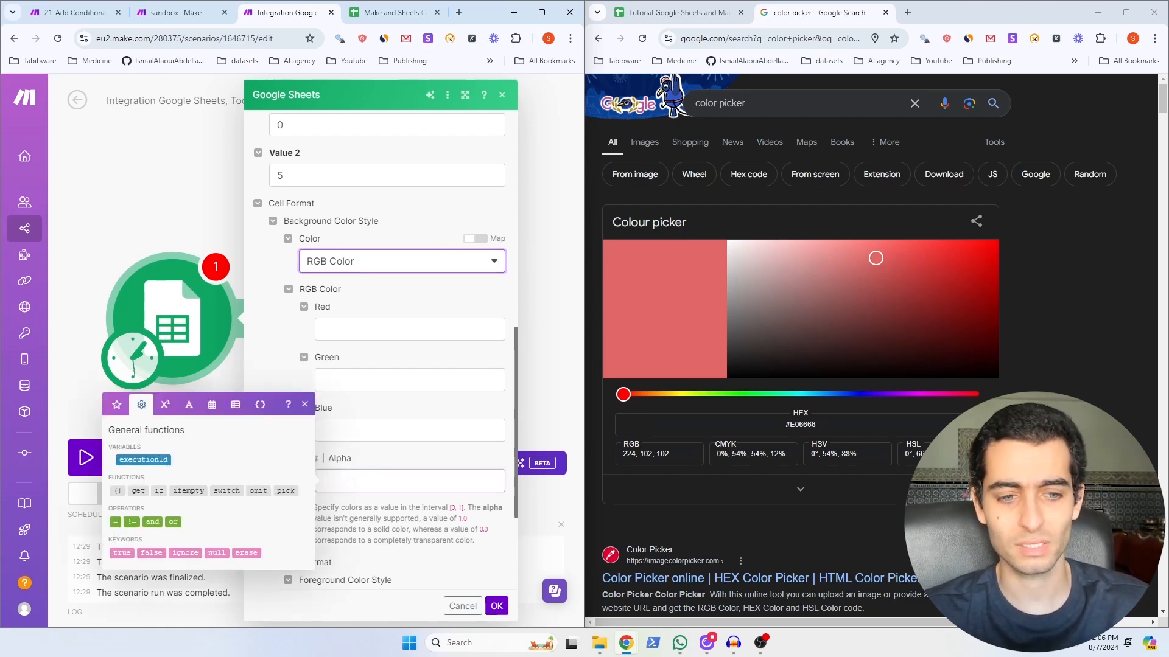
pyautogui.write('1')
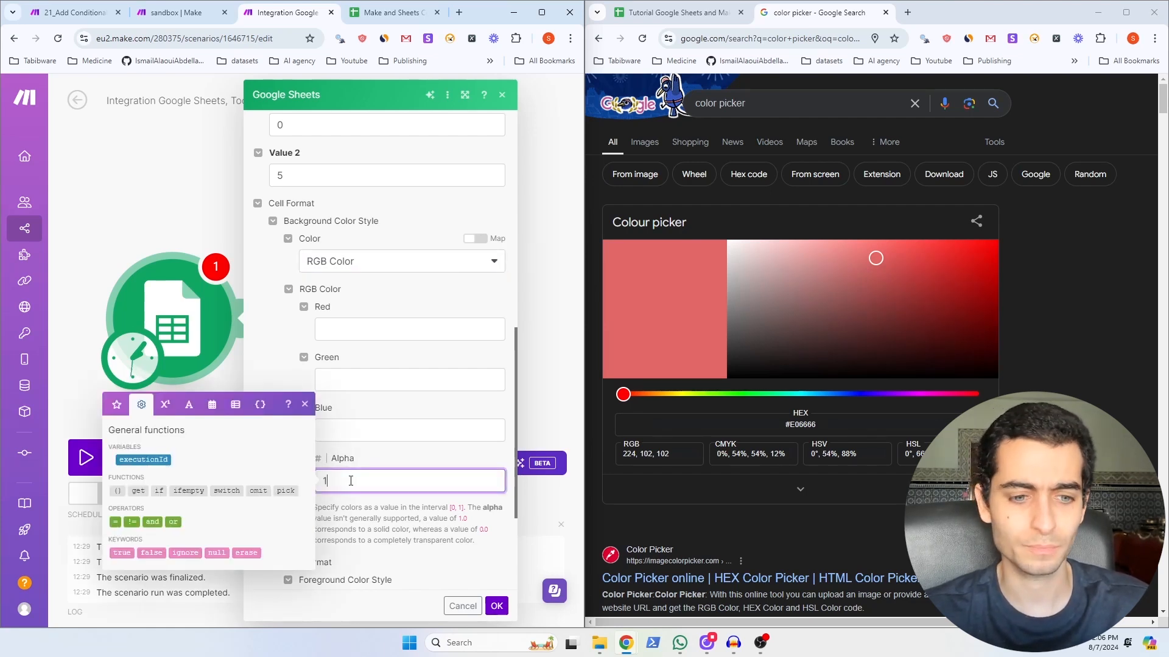
pyautogui.click(263, 335)
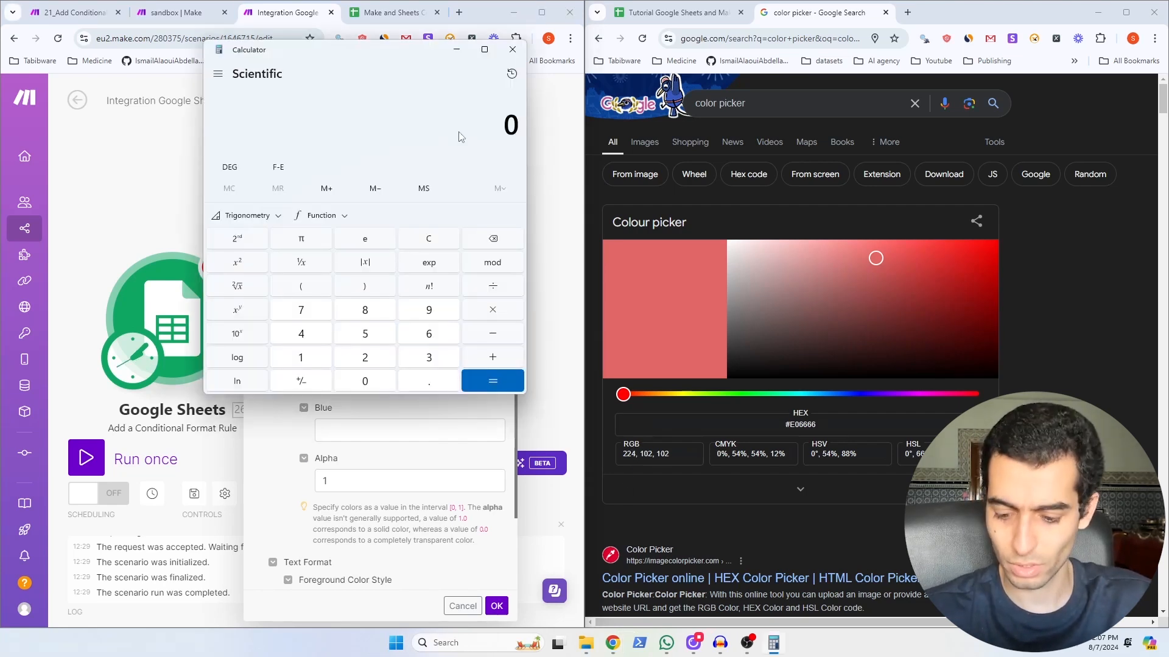
# Step: Compute 224 ÷ 255 in Calculator (≈0.878) and move the window off the rule settings
pyautogui.write('2')
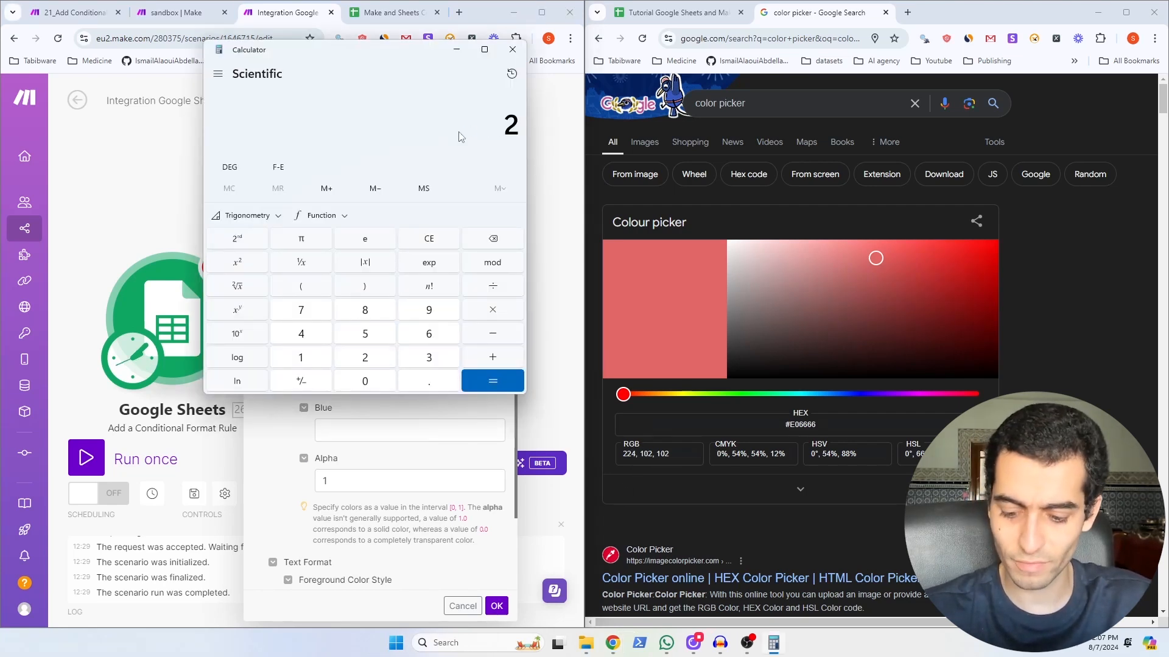
pyautogui.write('24')
pyautogui.write('/25')
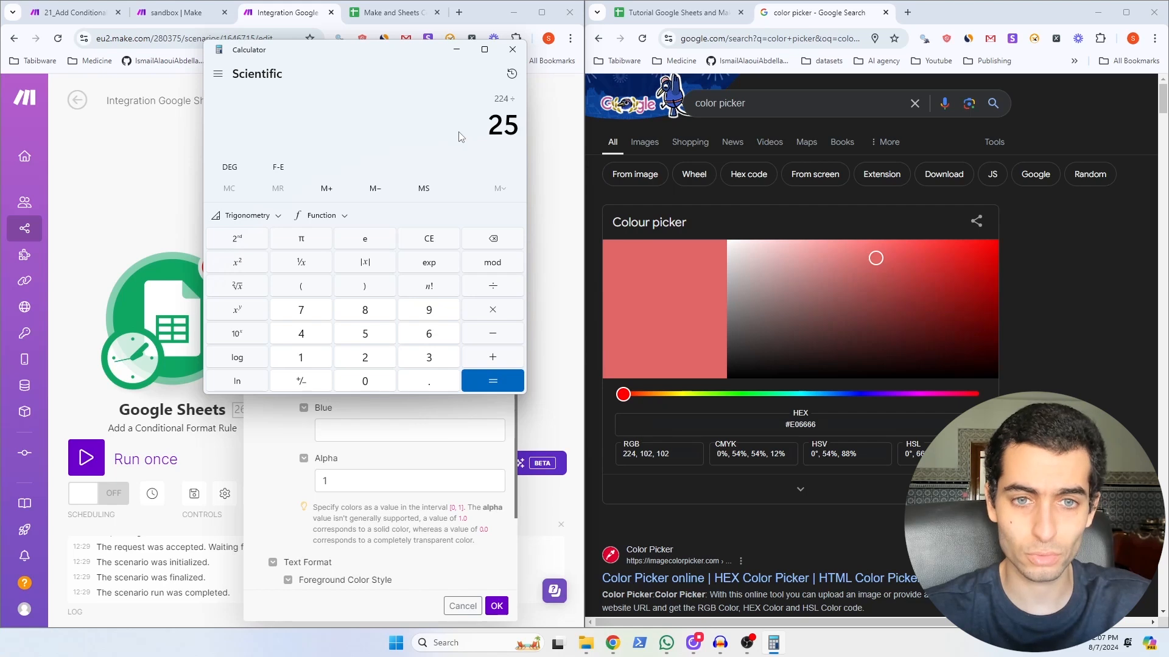
pyautogui.write('5')
pyautogui.press('Return')
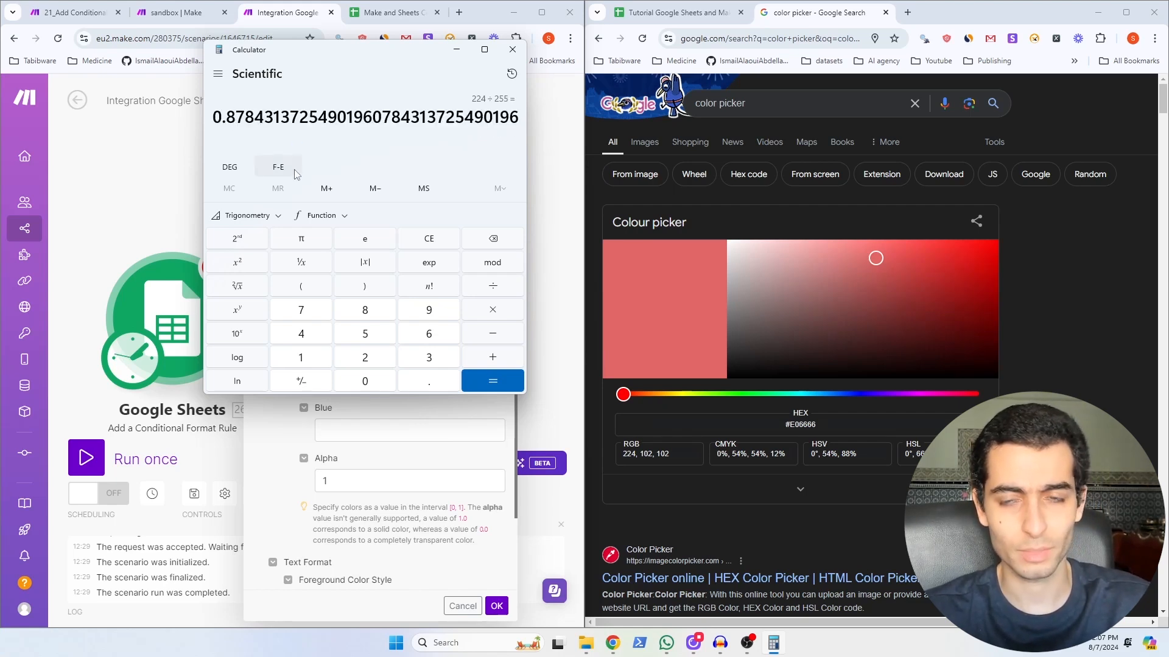
pyautogui.moveTo(333, 78); pyautogui.dragTo(691, 87)
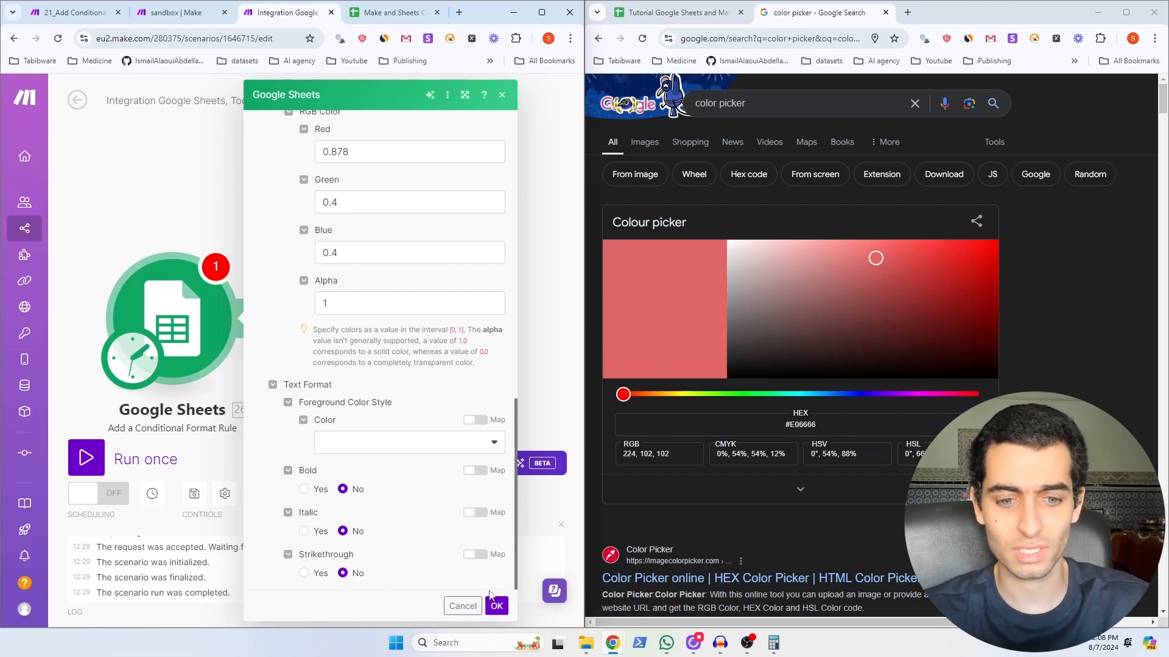
# Step: Save the rule, clear C10's manual red fill in Sheets, and run the scenario once
pyautogui.click(496, 607)
pyautogui.click(675, 12)
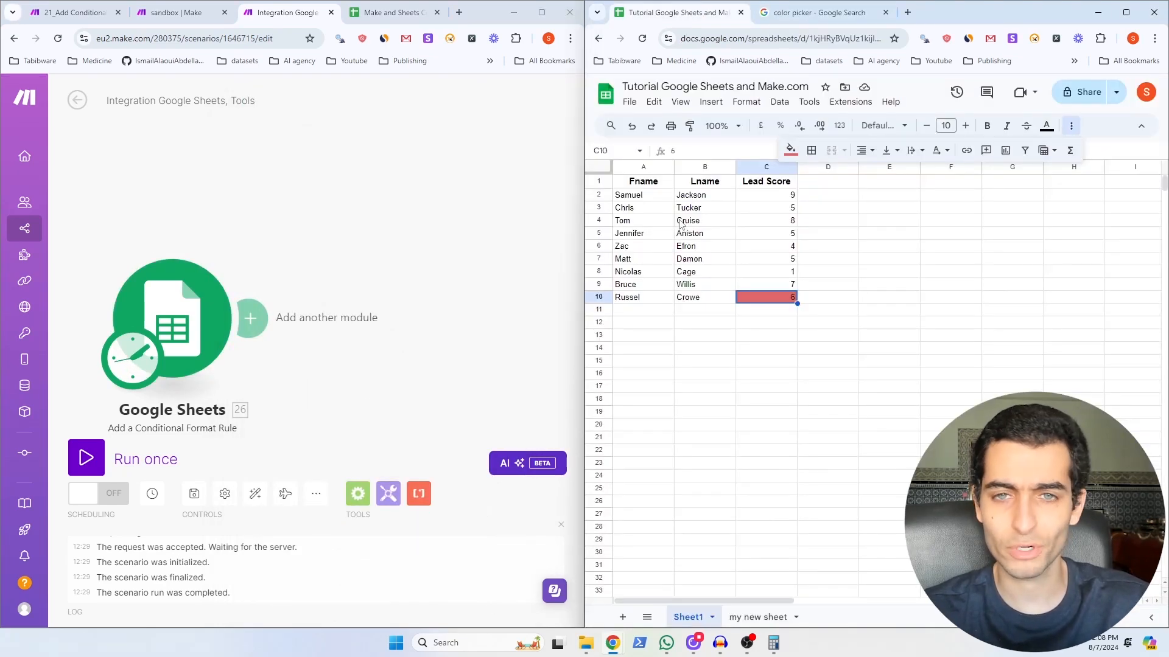
pyautogui.click(747, 102)
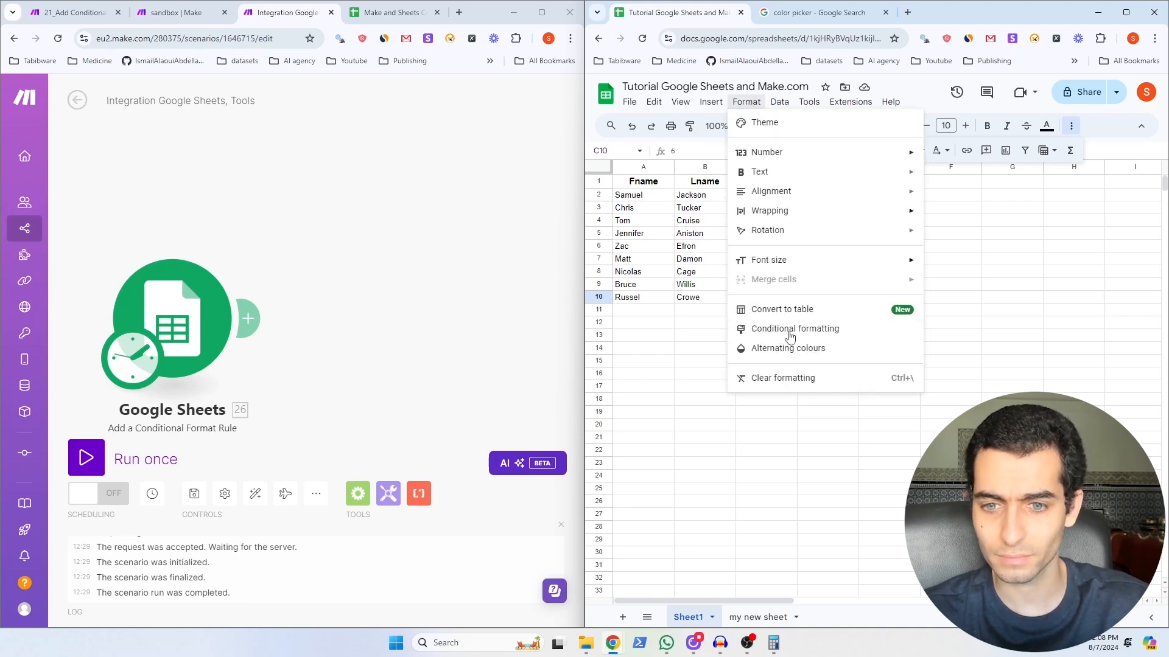
pyautogui.click(795, 379)
pyautogui.click(828, 424)
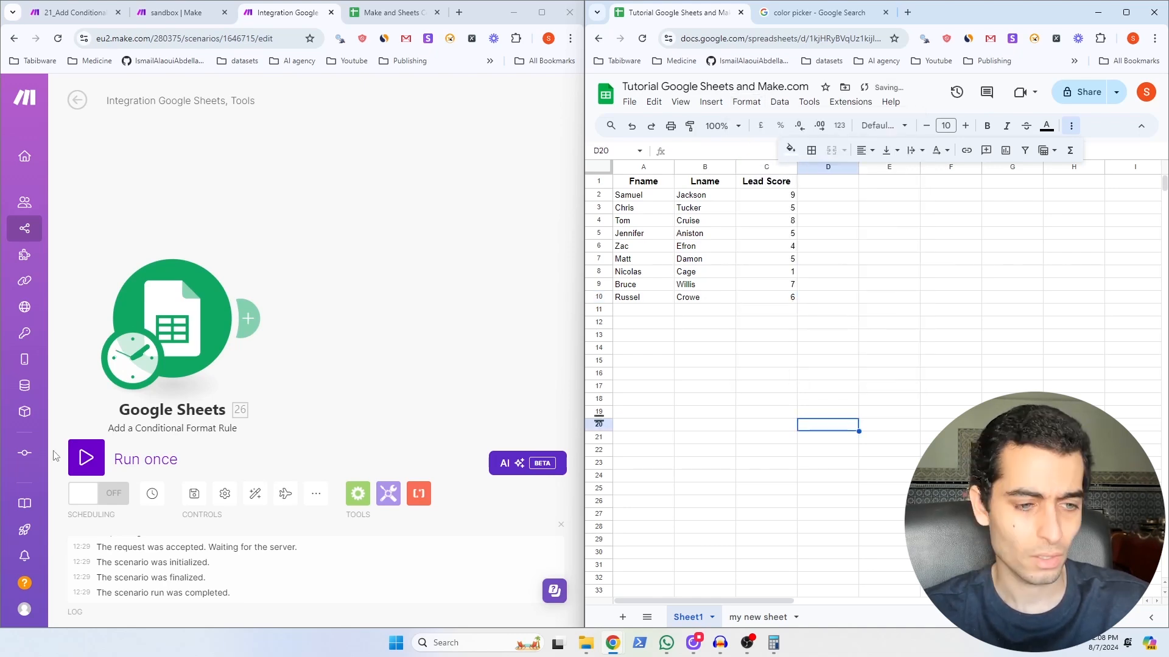
pyautogui.click(84, 462)
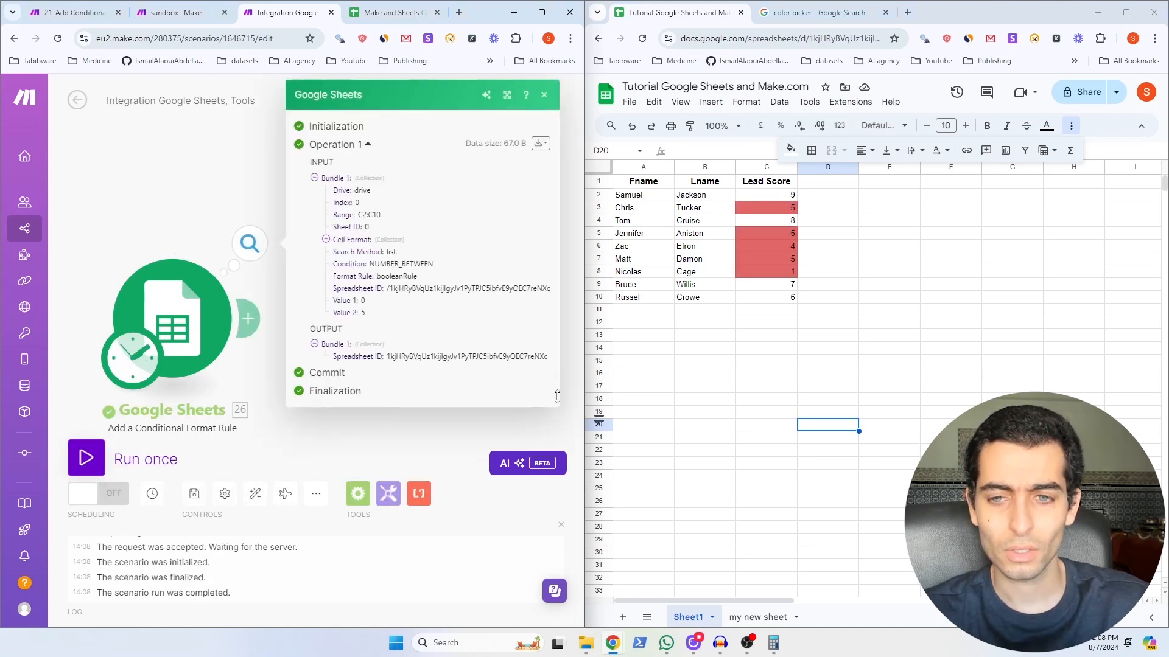
# Step: Check the red-highlighted score in C5 and close the run's output details
pyautogui.click(776, 233)
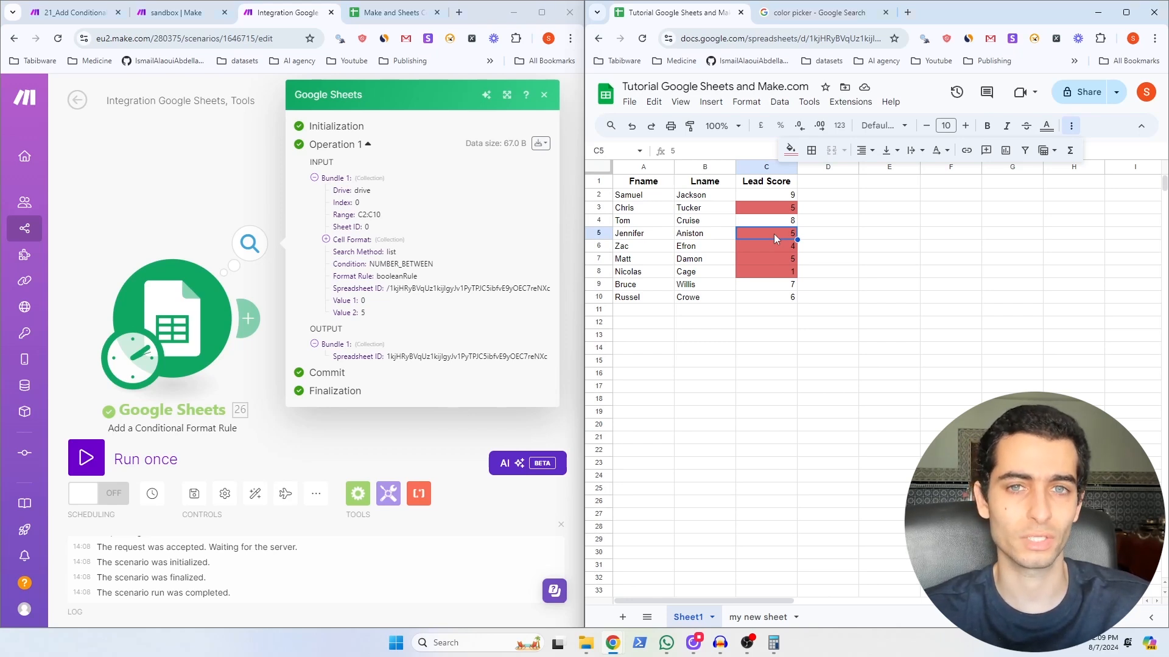
pyautogui.click(396, 271)
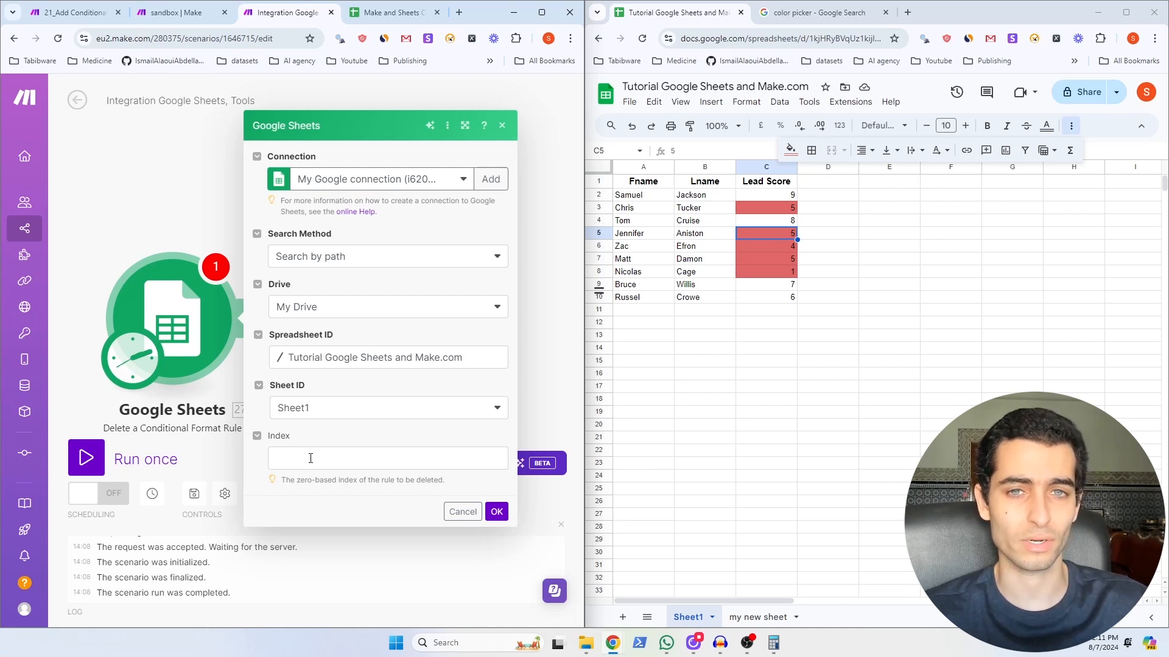
# Step: Set the rule Index to 0, save the module, and run the scenario once
pyautogui.click(311, 459)
pyautogui.write('0')
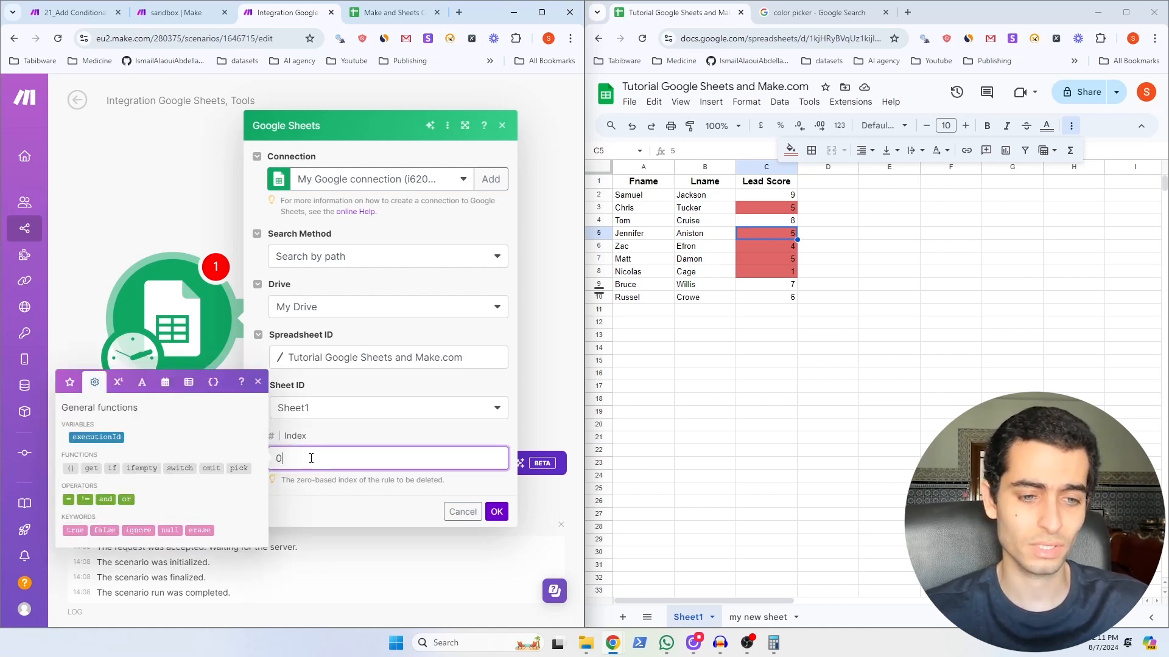
pyautogui.click(497, 511)
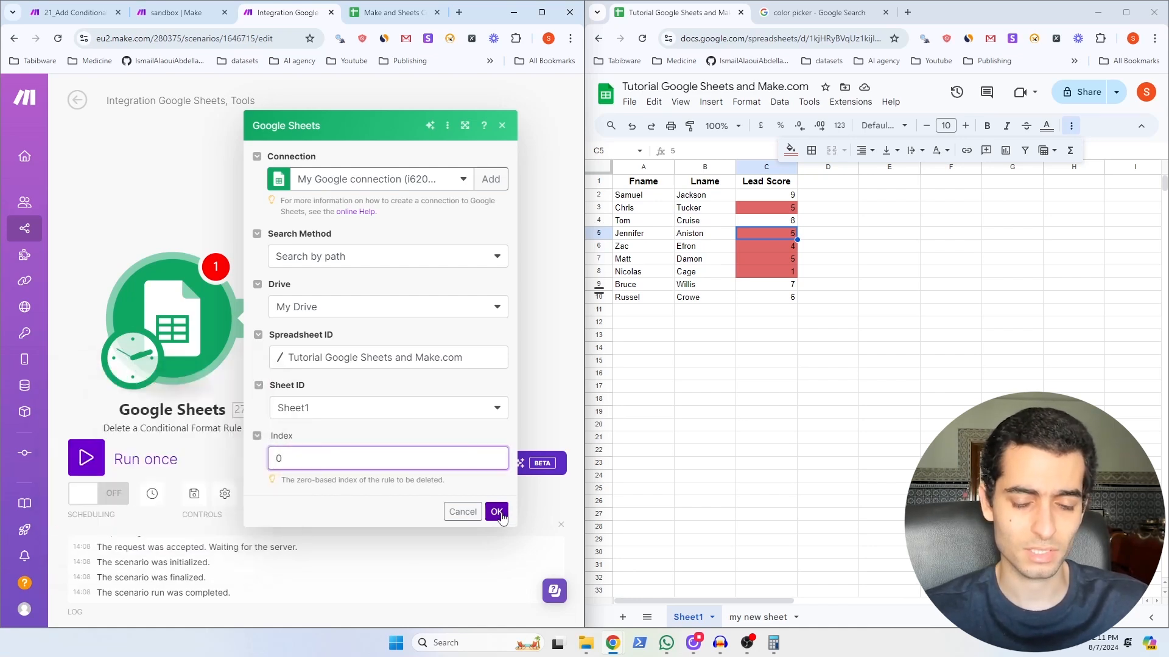
pyautogui.click(113, 458)
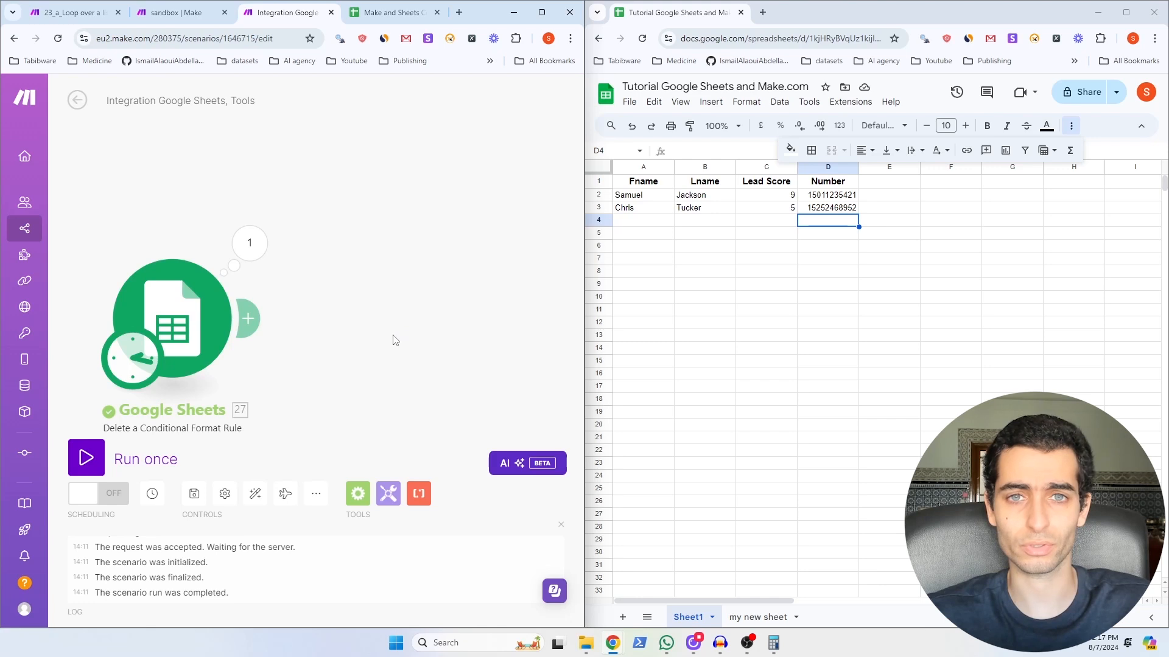
# Step: Save the Search Rows filter on non-empty Number (D) and add an Array aggregator
pyautogui.click(889, 271)
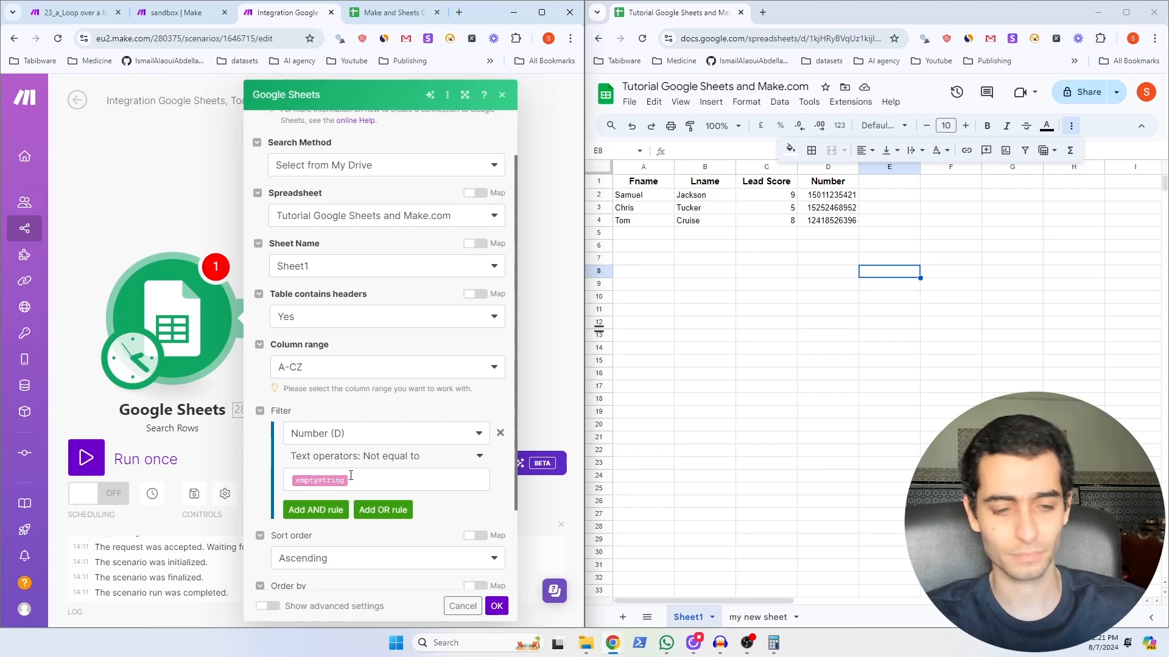
pyautogui.scroll(-2, 463, 547)
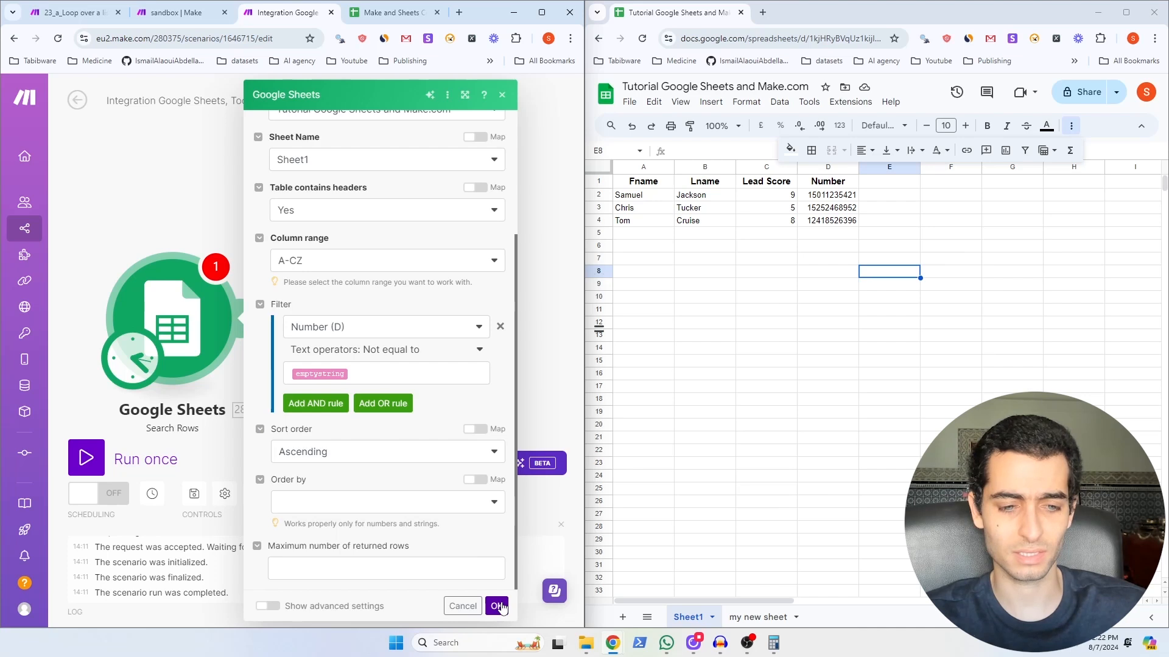
pyautogui.click(498, 606)
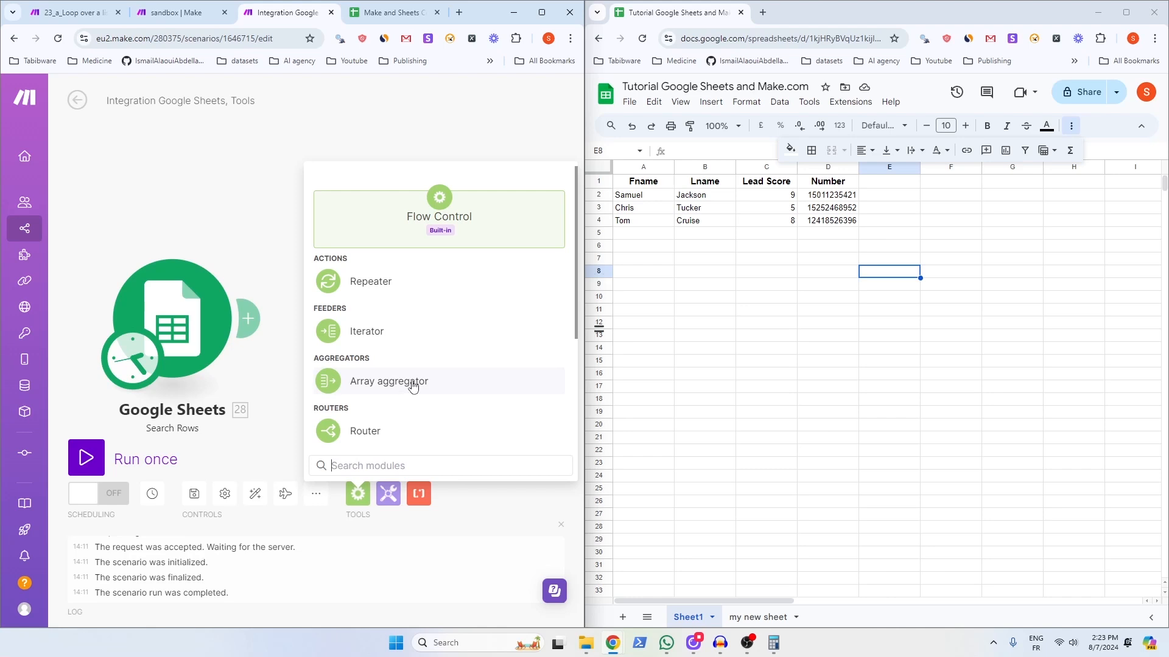
pyautogui.click(413, 384)
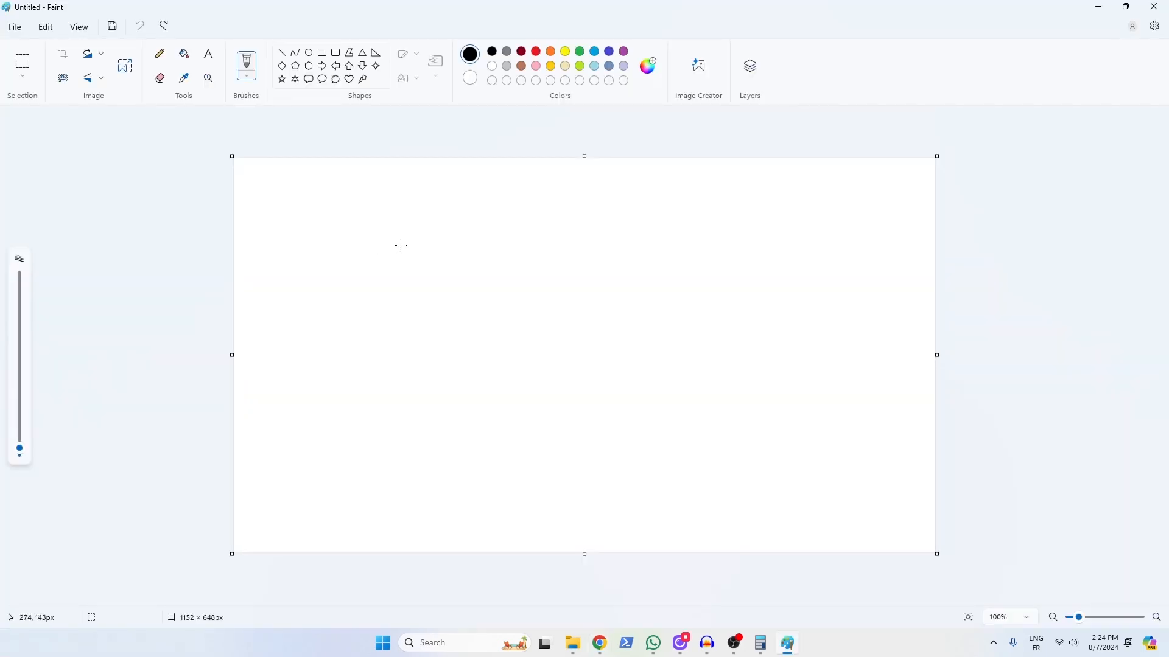
# Step: Sketch a tall box in Paint with two arrows pointing into it from the left
pyautogui.moveTo(415, 236)
pyautogui.mouseDown()
pyautogui.moveTo(426, 315)
pyautogui.moveTo(433, 235)
pyautogui.moveTo(413, 235)
pyautogui.moveTo(425, 266)
pyautogui.moveTo(438, 268)
pyautogui.moveTo(441, 300)
pyautogui.mouseUp()
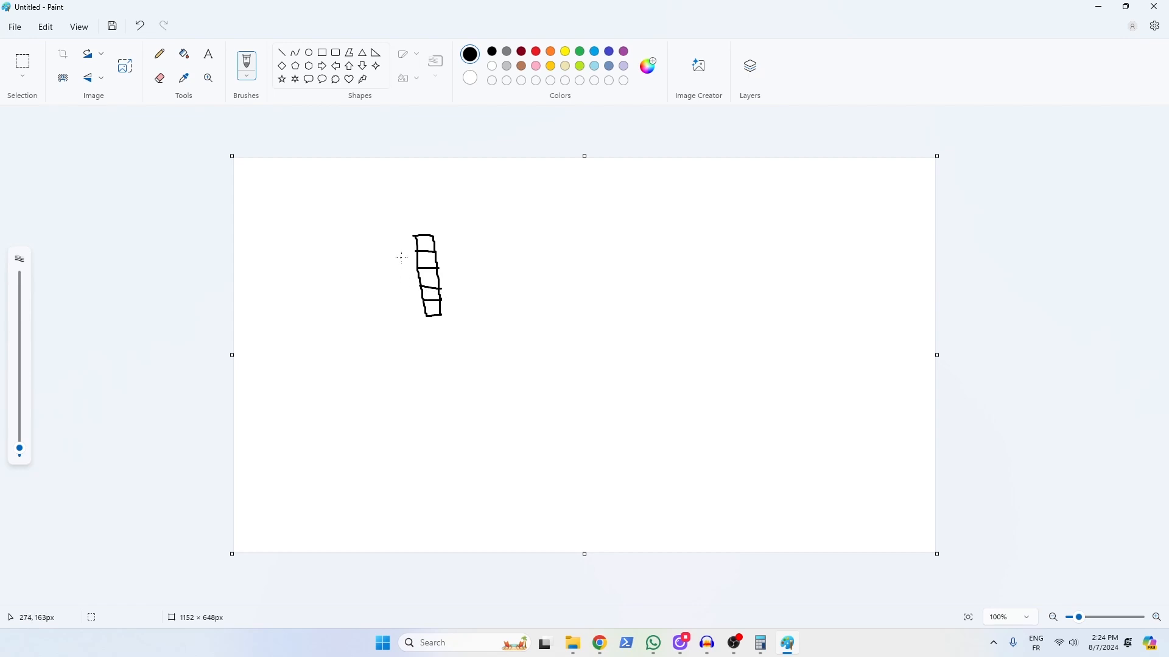
pyautogui.moveTo(310, 249); pyautogui.dragTo(398, 248)
pyautogui.moveTo(320, 266)
pyautogui.mouseDown()
pyautogui.moveTo(415, 265)
pyautogui.moveTo(409, 284)
pyautogui.mouseUp()
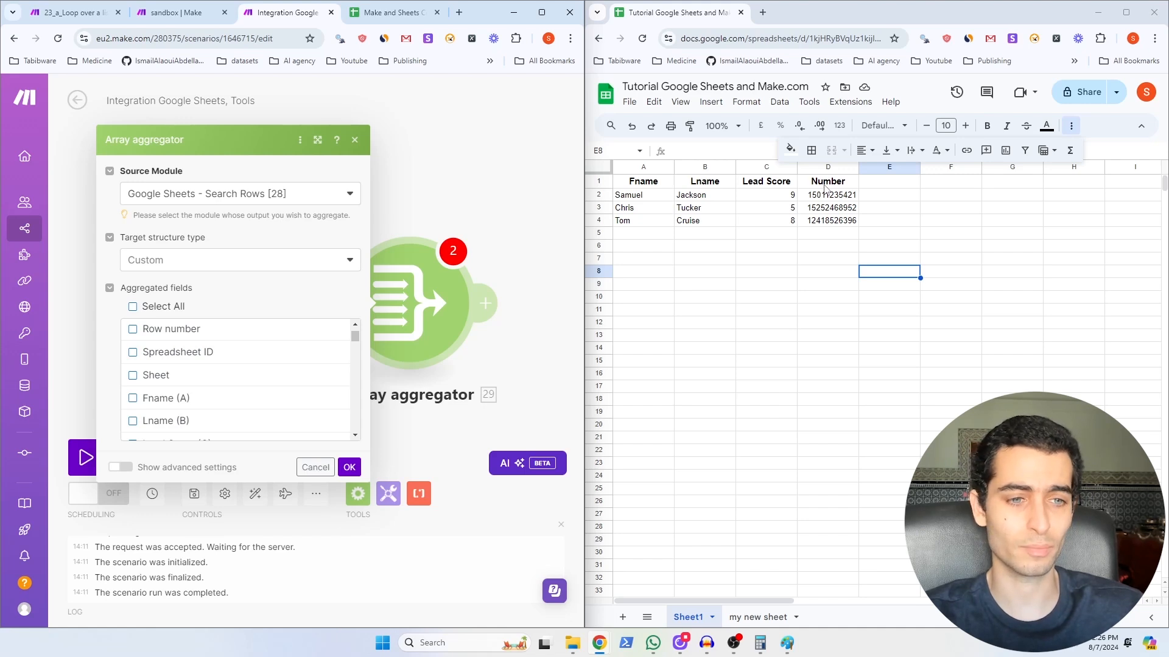
# Step: Aggregate only the Number (D) field, save, and add an Iterator after the aggregator
pyautogui.scroll(-2, 244, 353)
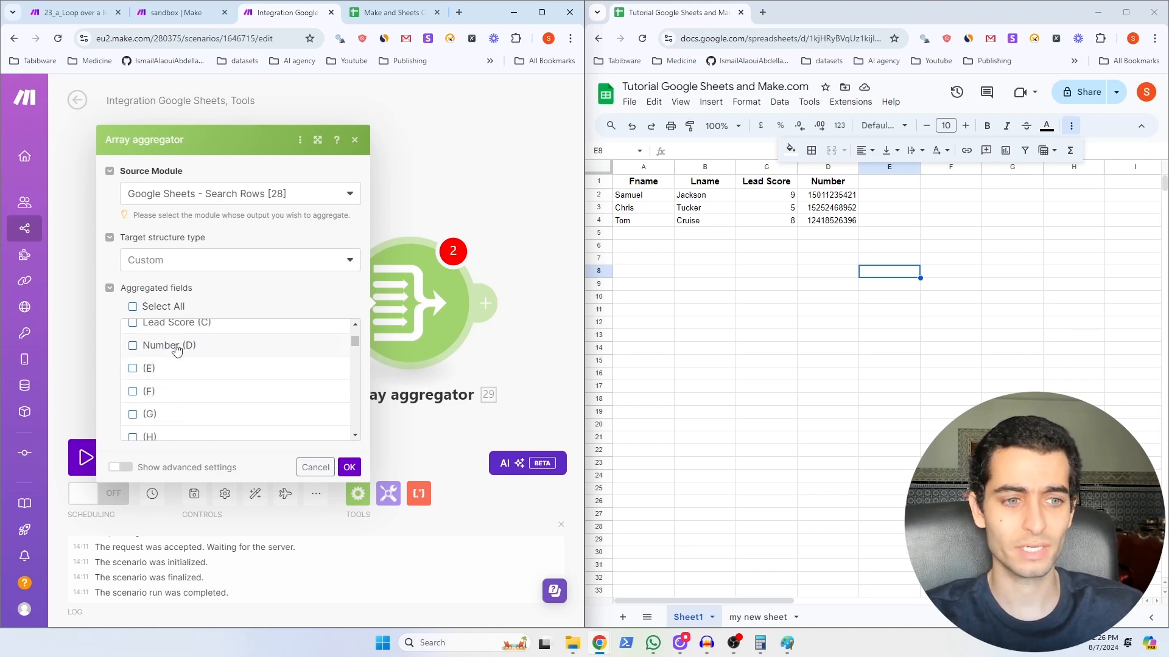
pyautogui.click(172, 347)
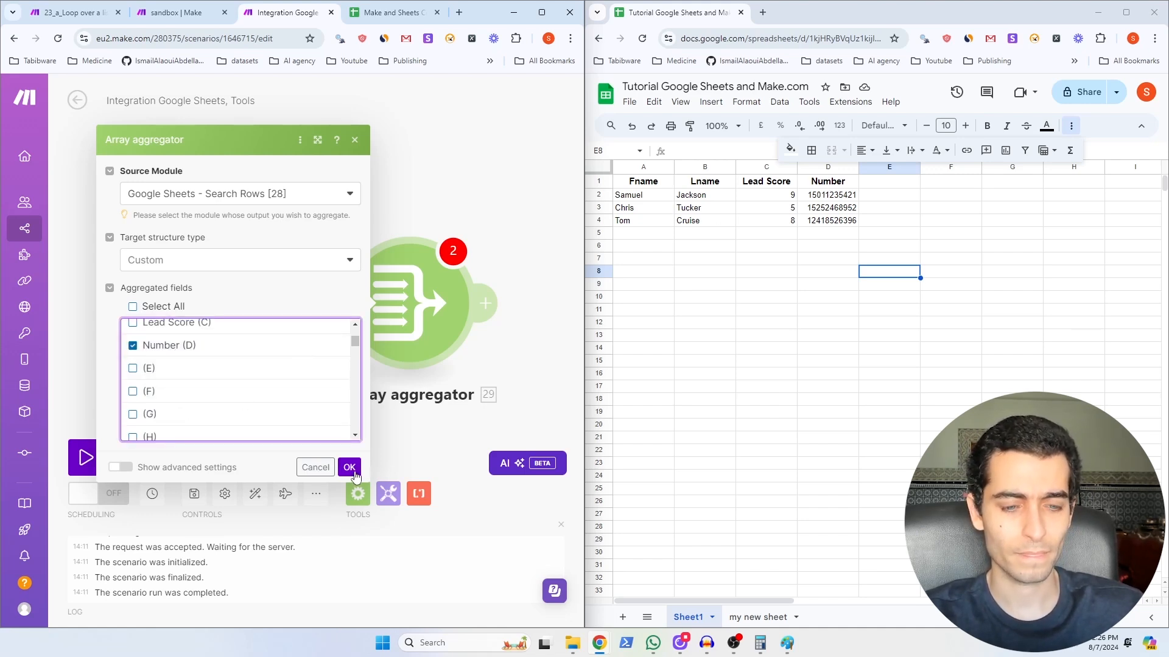
pyautogui.click(349, 468)
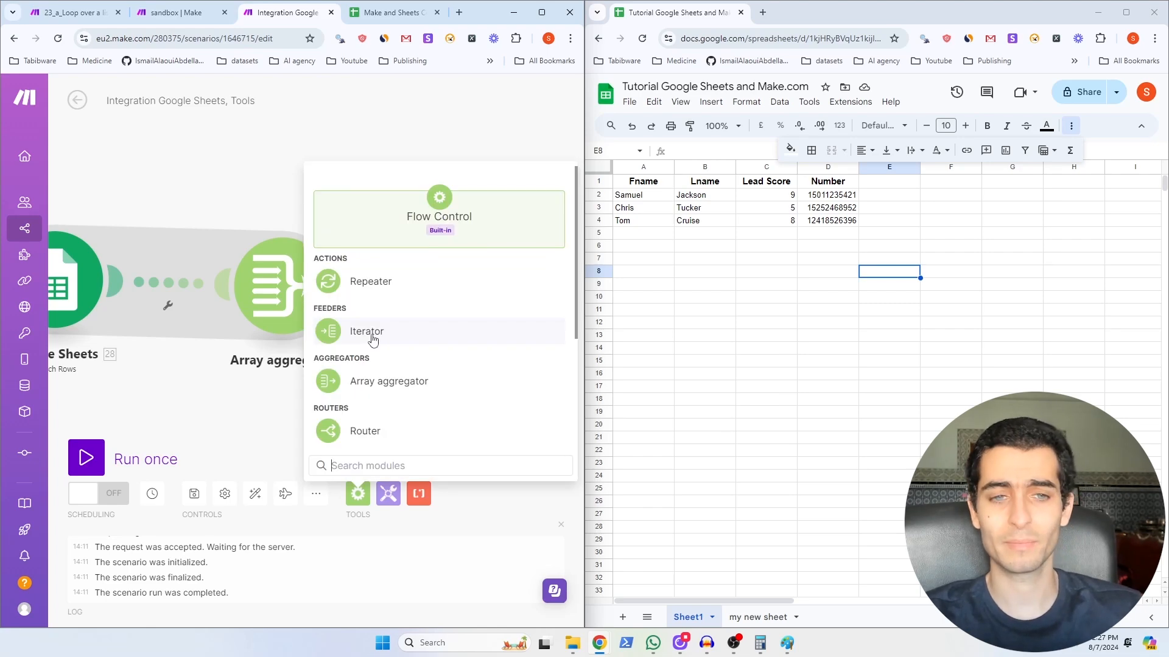
pyautogui.click(372, 339)
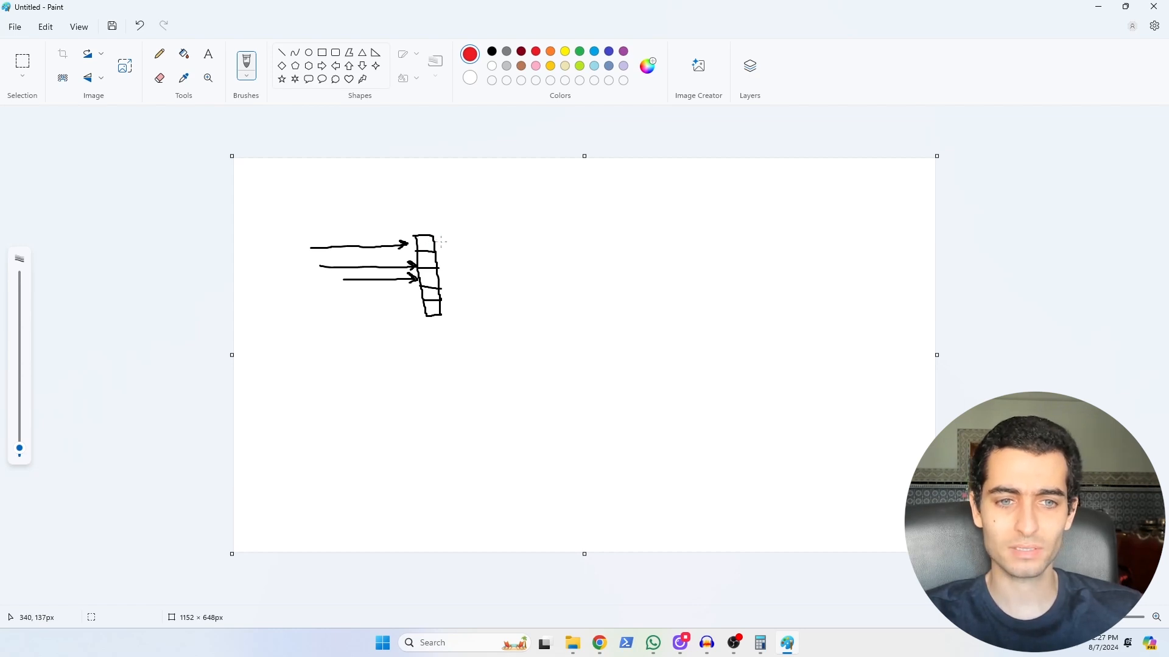
# Step: Draw a curved red stroke just to the right of the sketched box
pyautogui.click(442, 244)
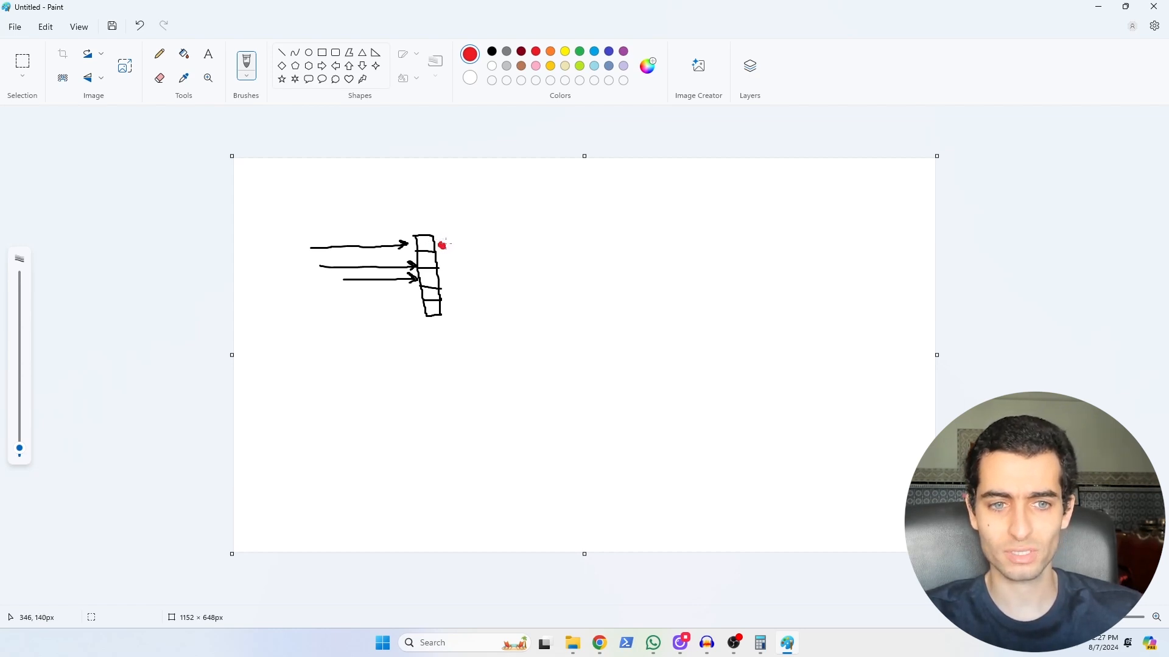
pyautogui.moveTo(444, 246)
pyautogui.mouseDown()
pyautogui.moveTo(439, 261)
pyautogui.moveTo(456, 261)
pyautogui.moveTo(446, 288)
pyautogui.mouseUp()
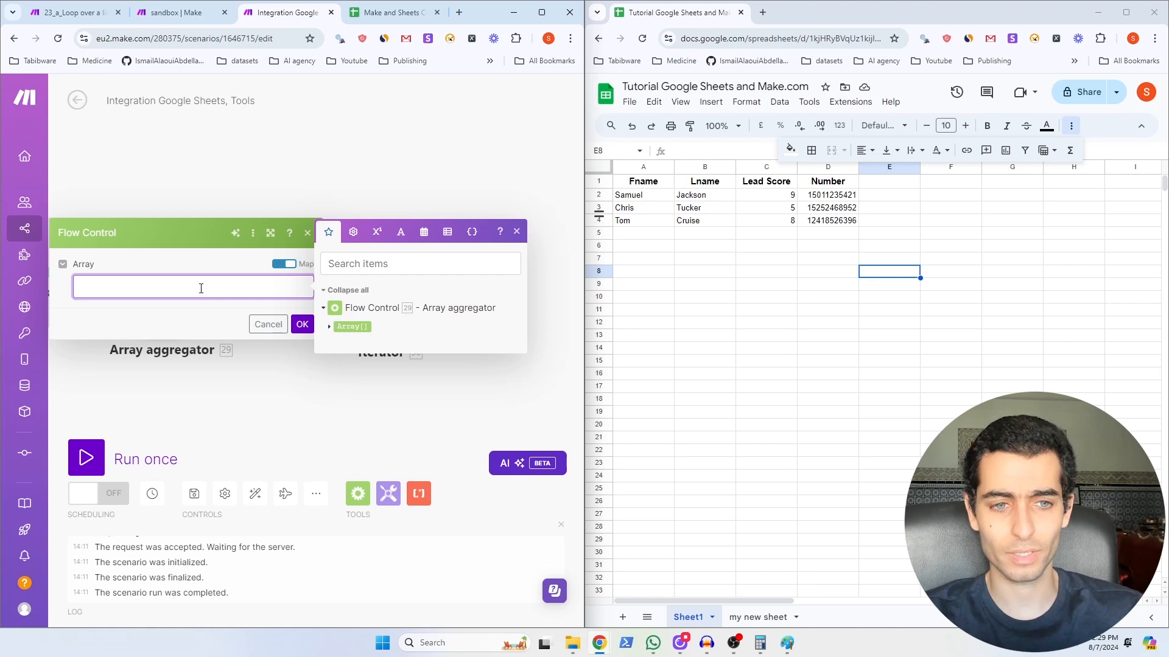
# Step: Map Array aggregator [29]'s Array output into the Iterator and save it
pyautogui.click(348, 327)
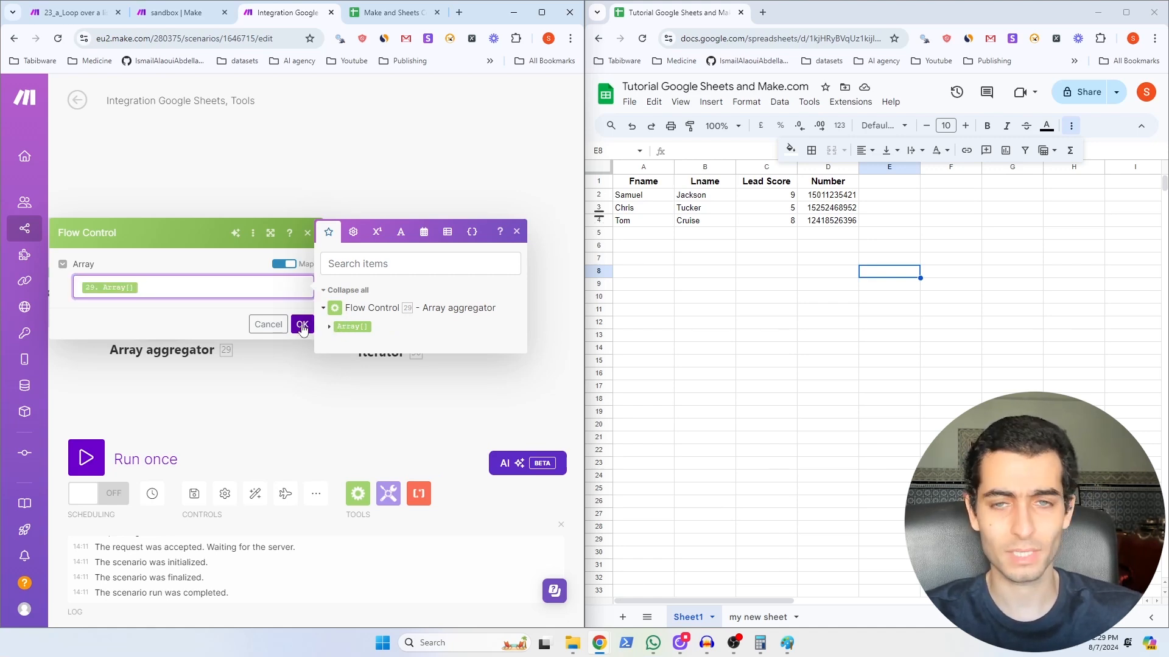
pyautogui.click(302, 326)
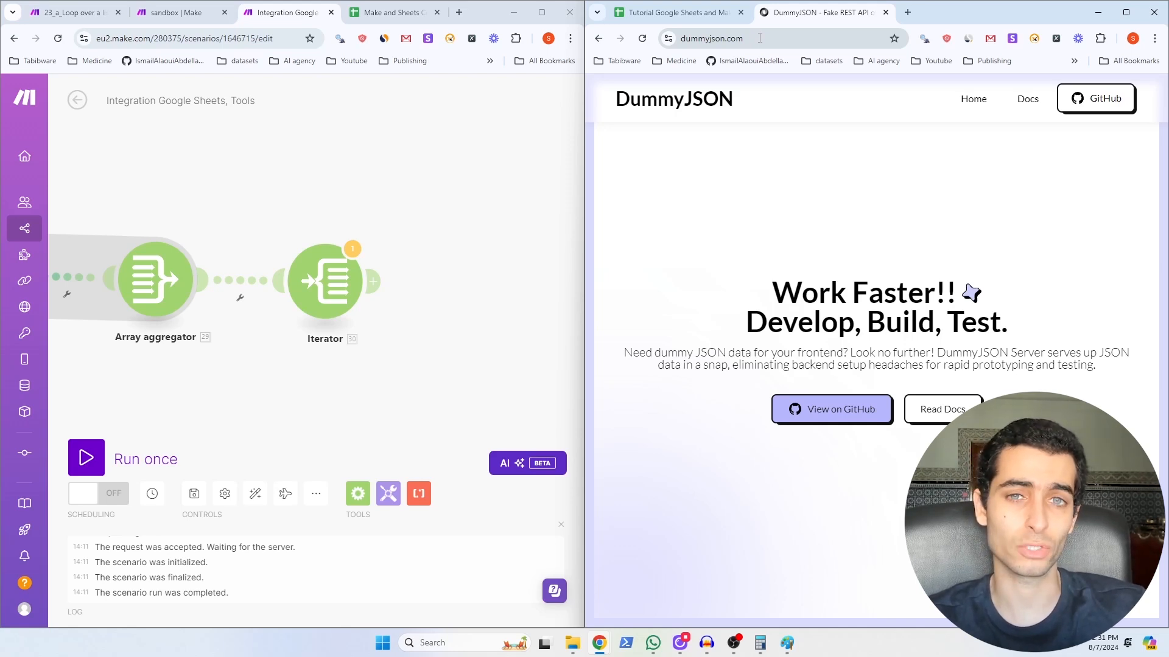
pyautogui.click(373, 281)
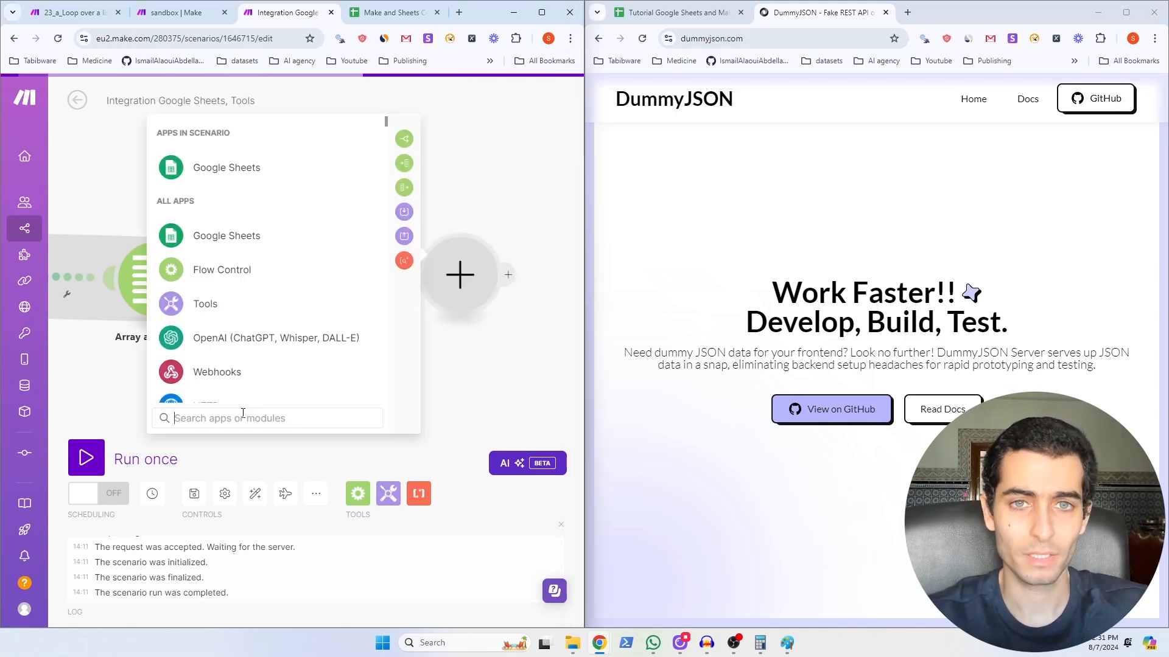
pyautogui.write('http')
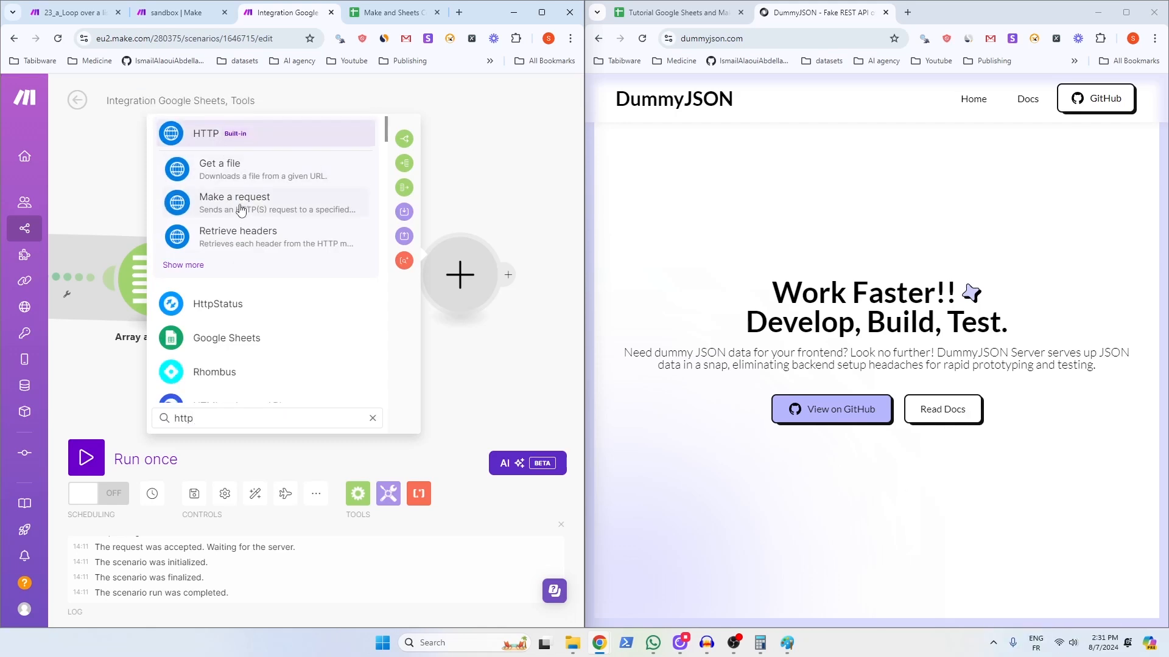
pyautogui.click(240, 207)
pyautogui.write('https://dummyjson.com/test')
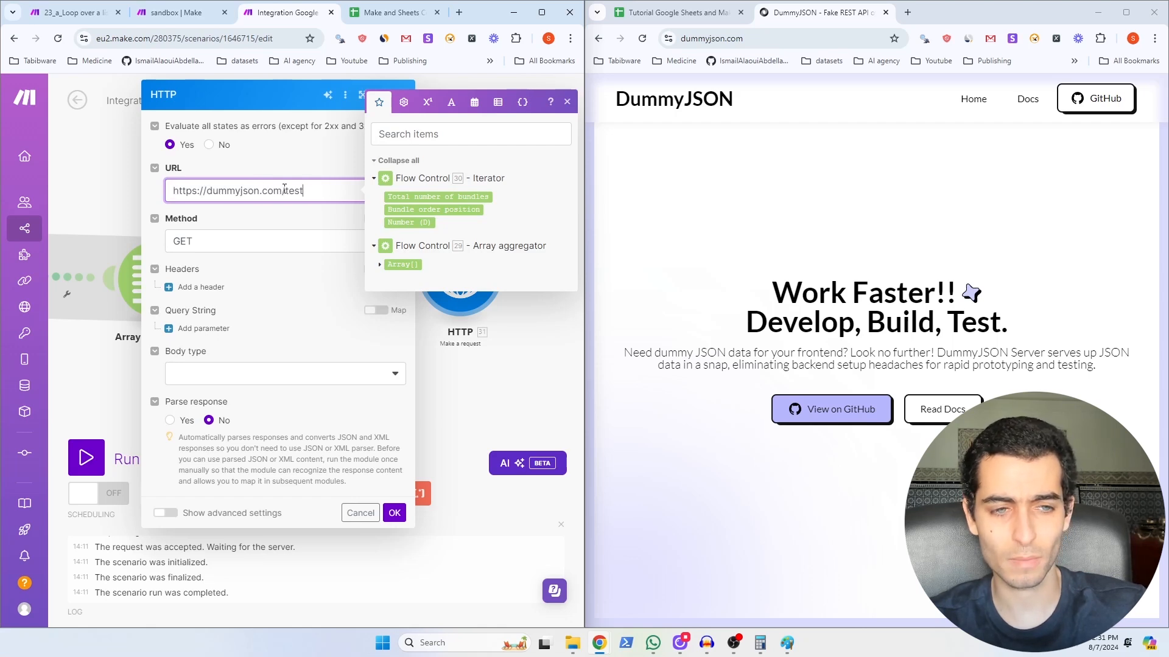
# Step: Set method POST, body type Raw, content type plain text, send Number (D), and save
pyautogui.click(244, 241)
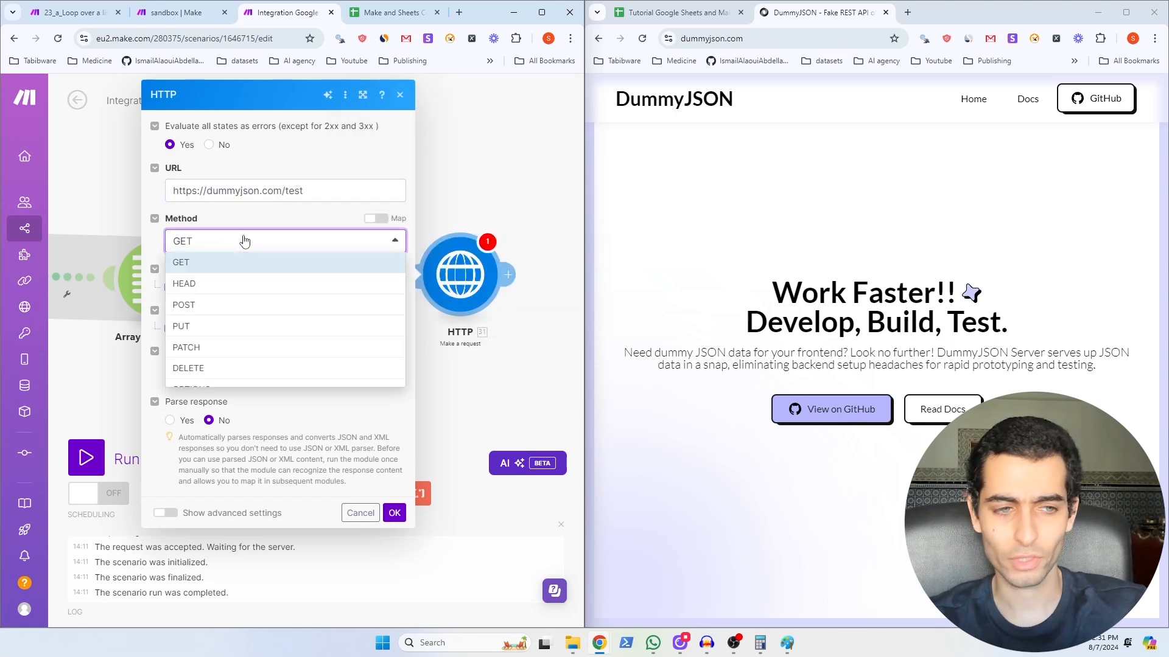
pyautogui.click(241, 307)
pyautogui.click(261, 372)
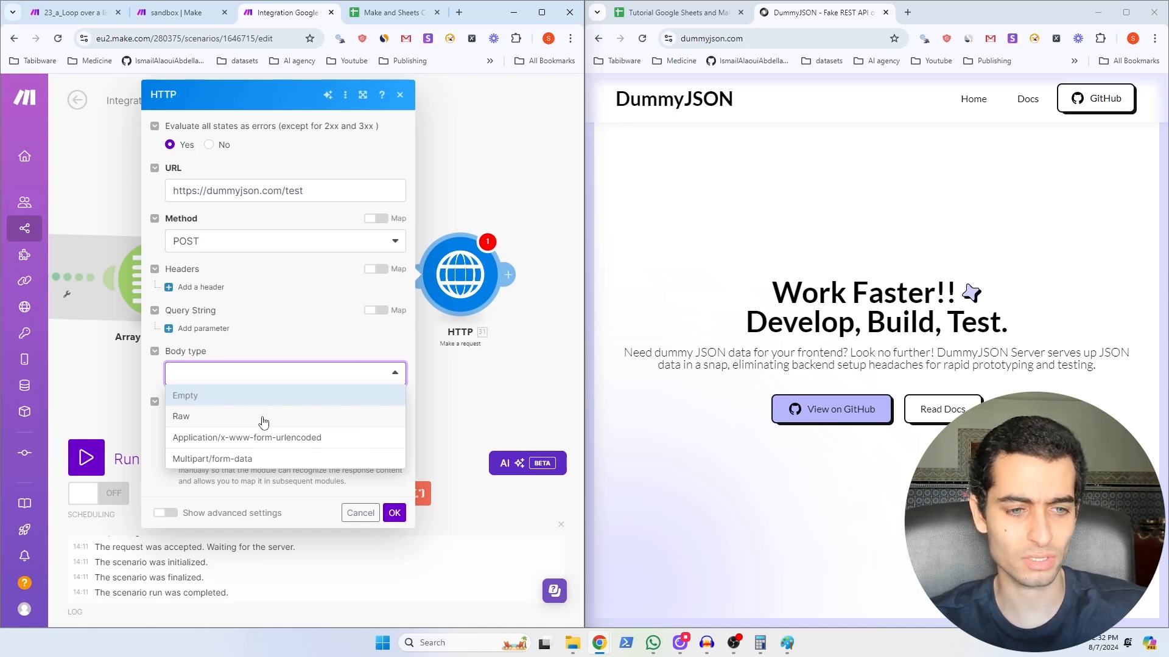
pyautogui.click(263, 420)
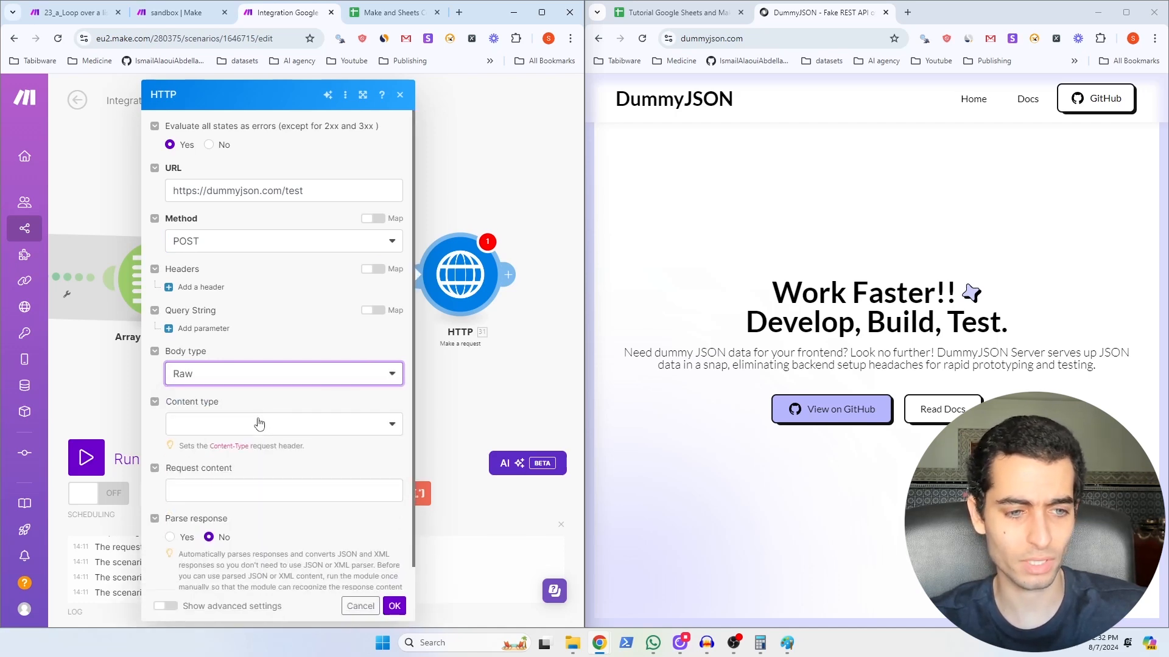
pyautogui.click(255, 424)
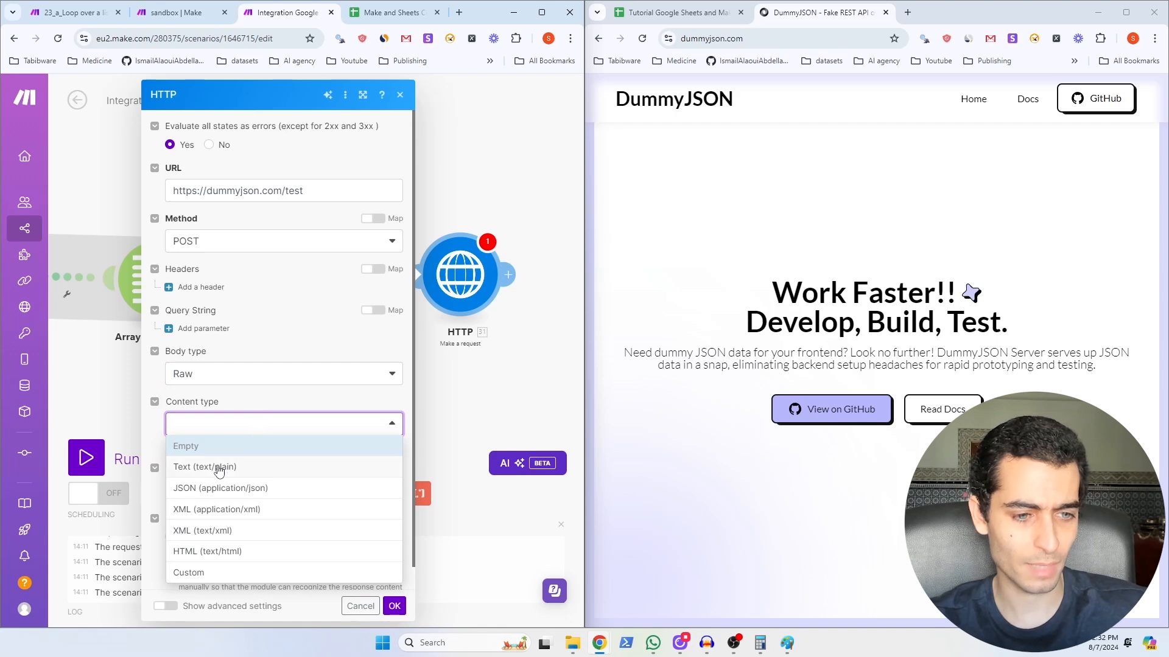
pyautogui.click(221, 470)
pyautogui.click(238, 492)
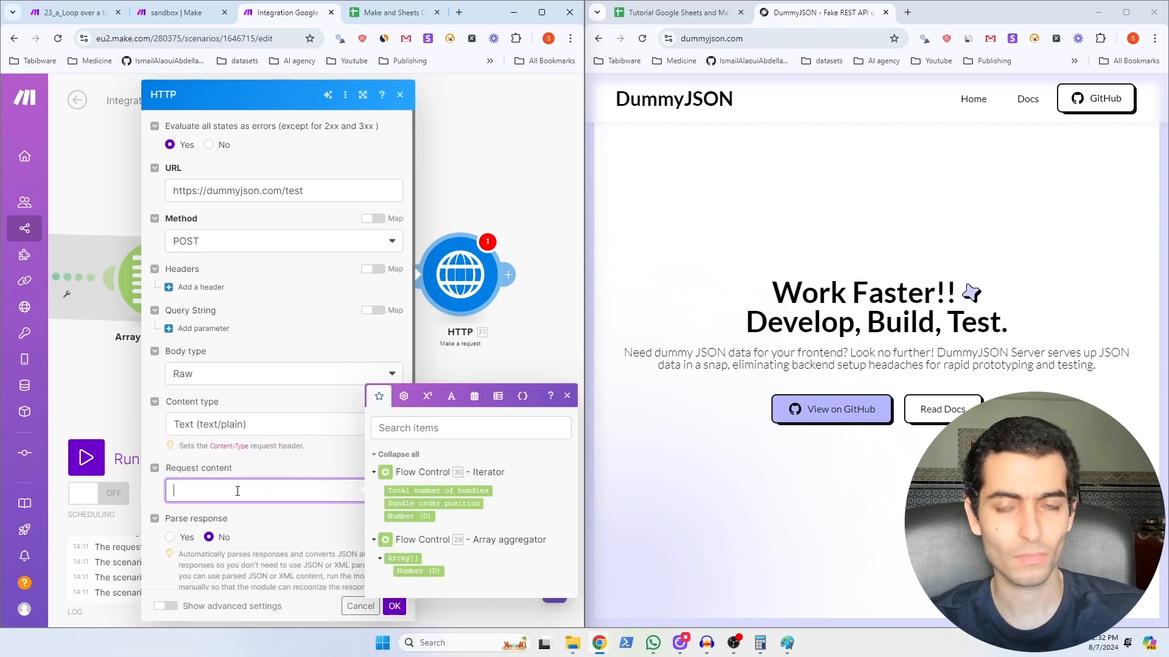
pyautogui.click(417, 518)
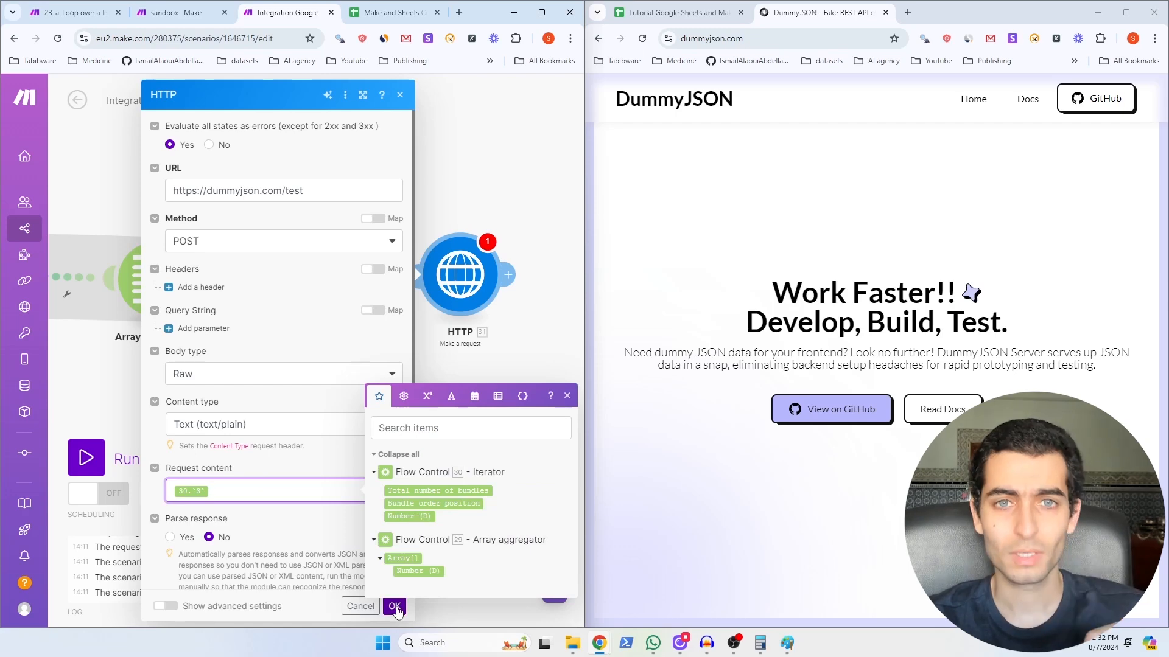
pyautogui.click(394, 606)
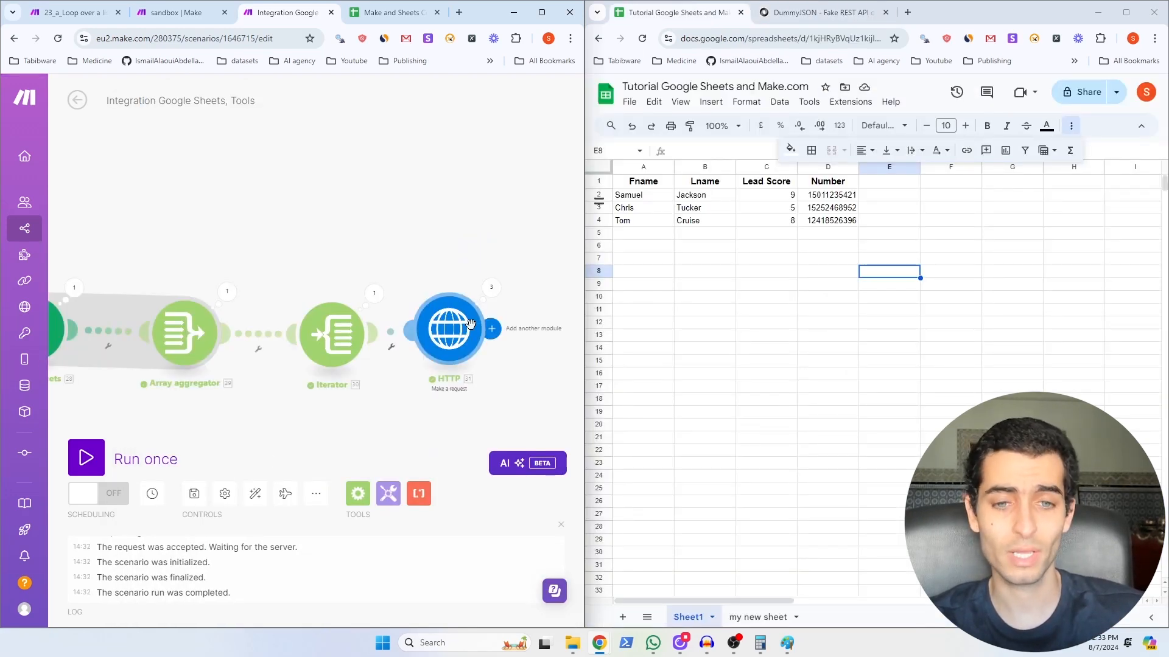
pyautogui.click(491, 291)
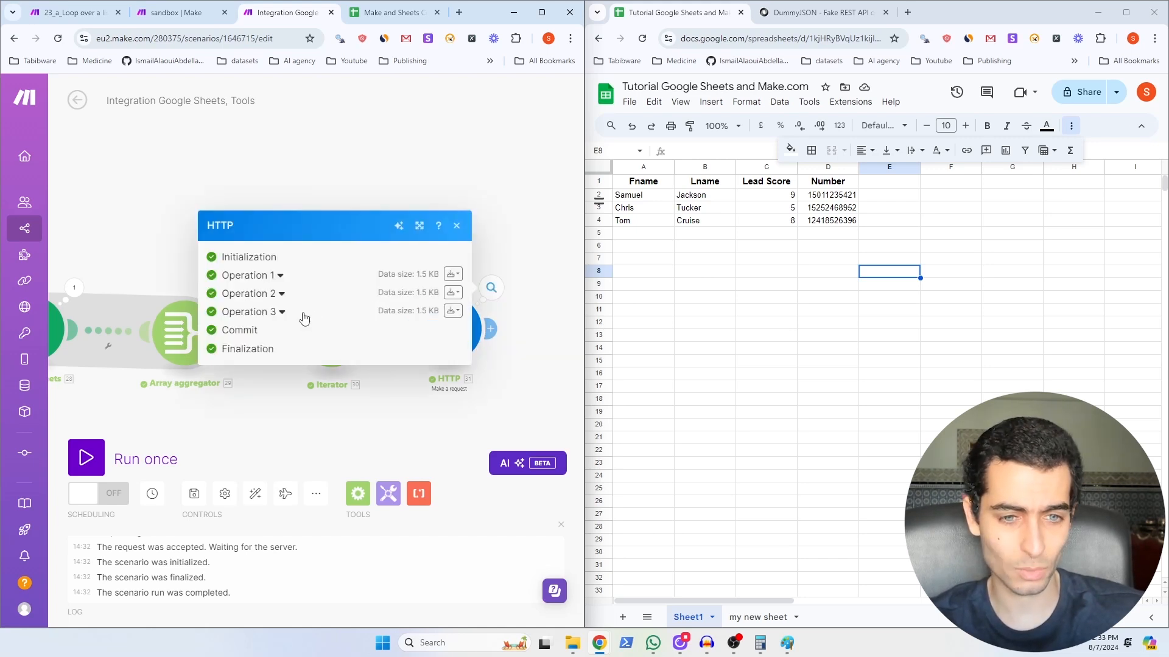
pyautogui.click(280, 278)
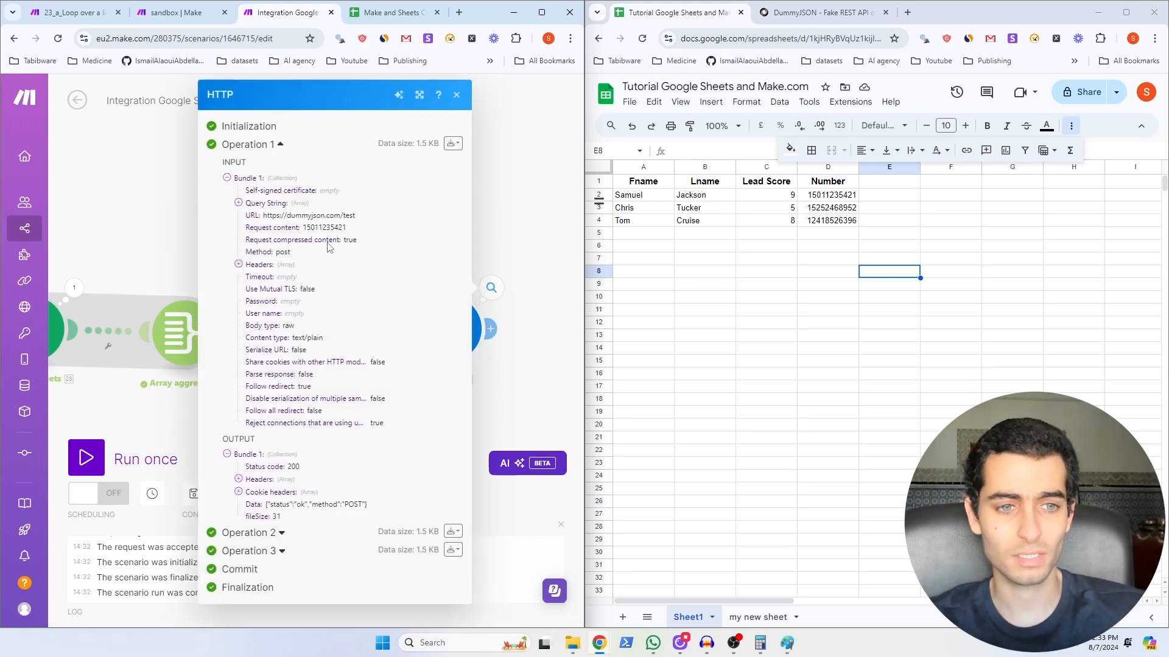
pyautogui.moveTo(303, 230); pyautogui.dragTo(348, 233)
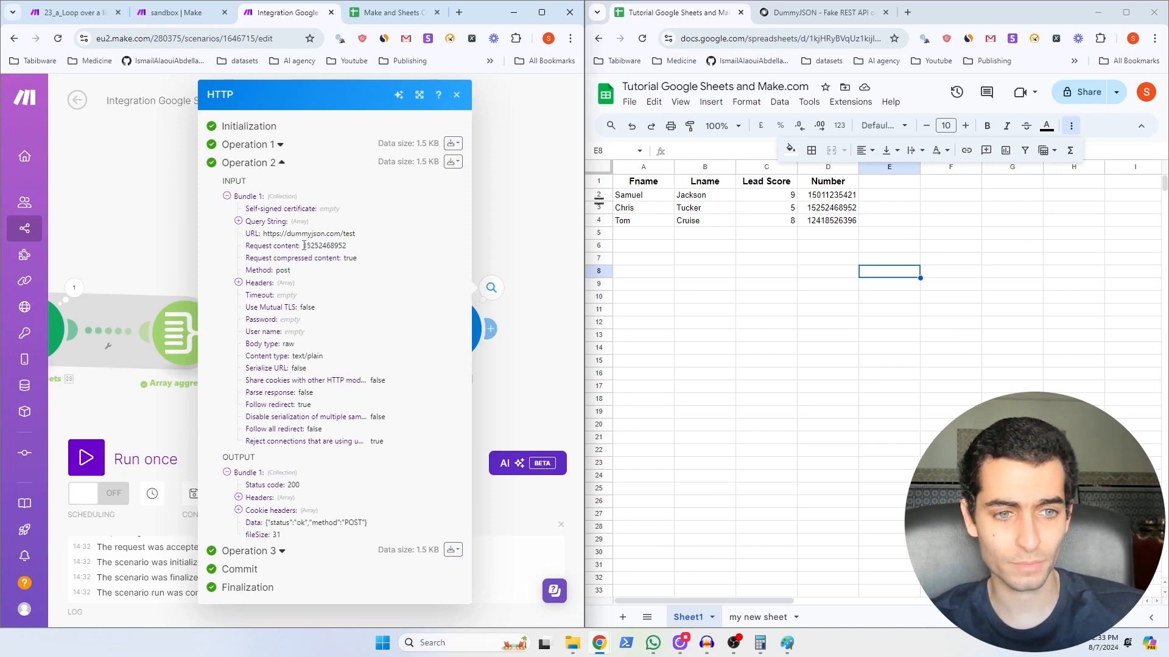
pyautogui.moveTo(304, 246); pyautogui.dragTo(350, 247)
pyautogui.click(335, 247)
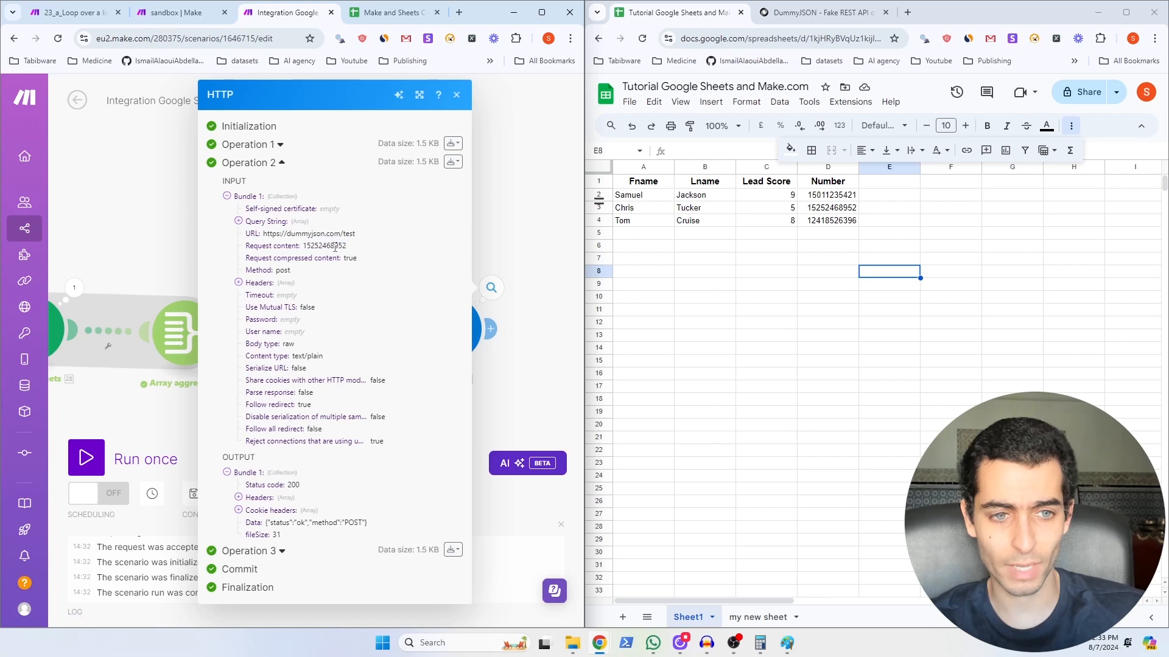
pyautogui.click(828, 207)
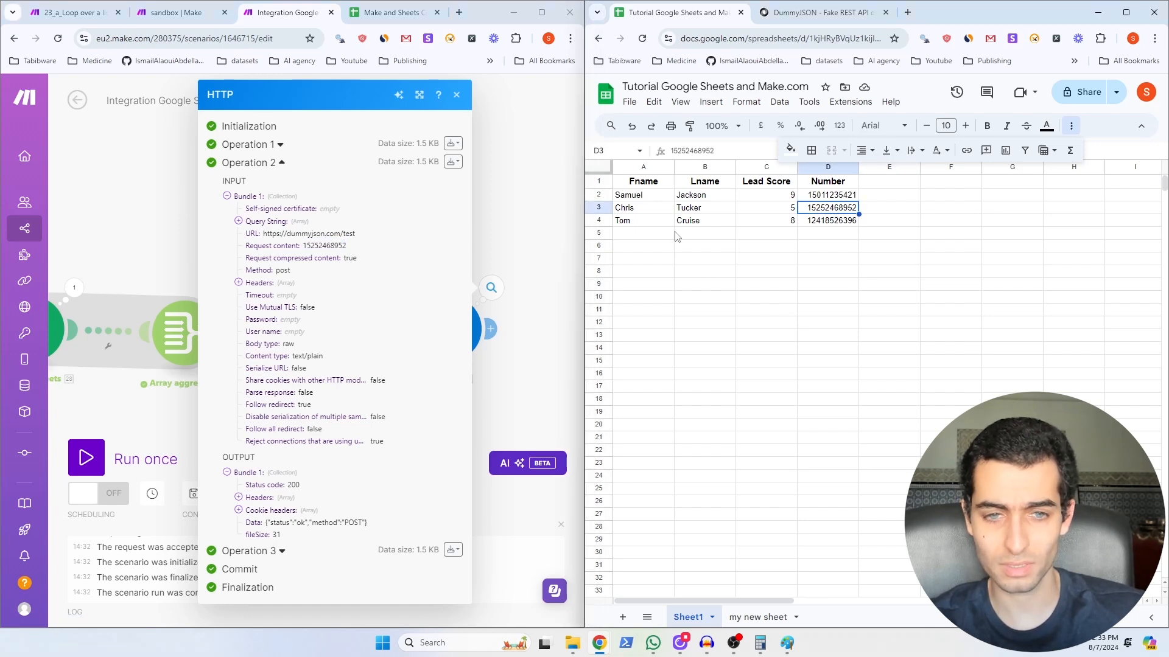
pyautogui.click(248, 550)
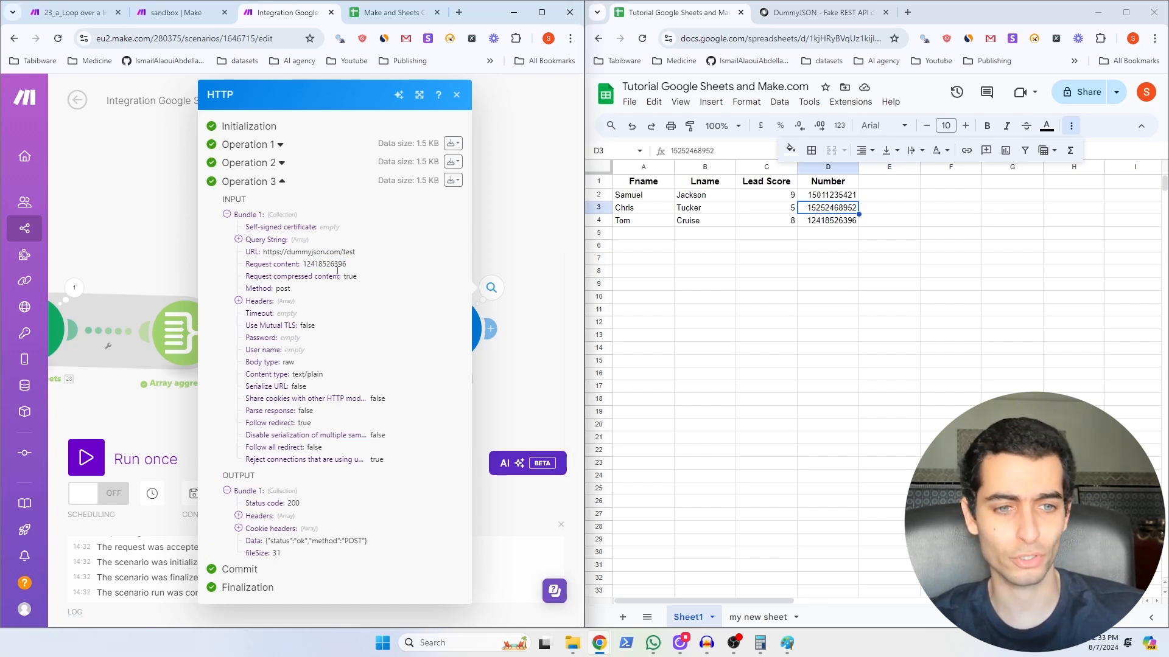
pyautogui.moveTo(331, 263); pyautogui.dragTo(351, 267)
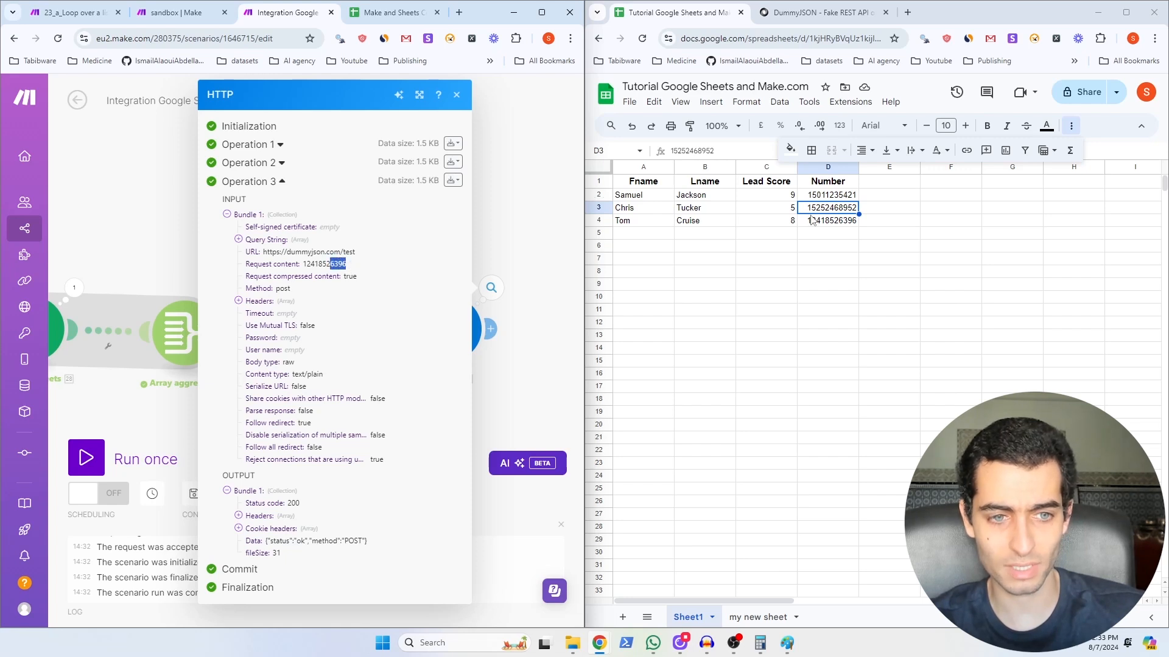
pyautogui.click(846, 222)
pyautogui.doubleClick(846, 222)
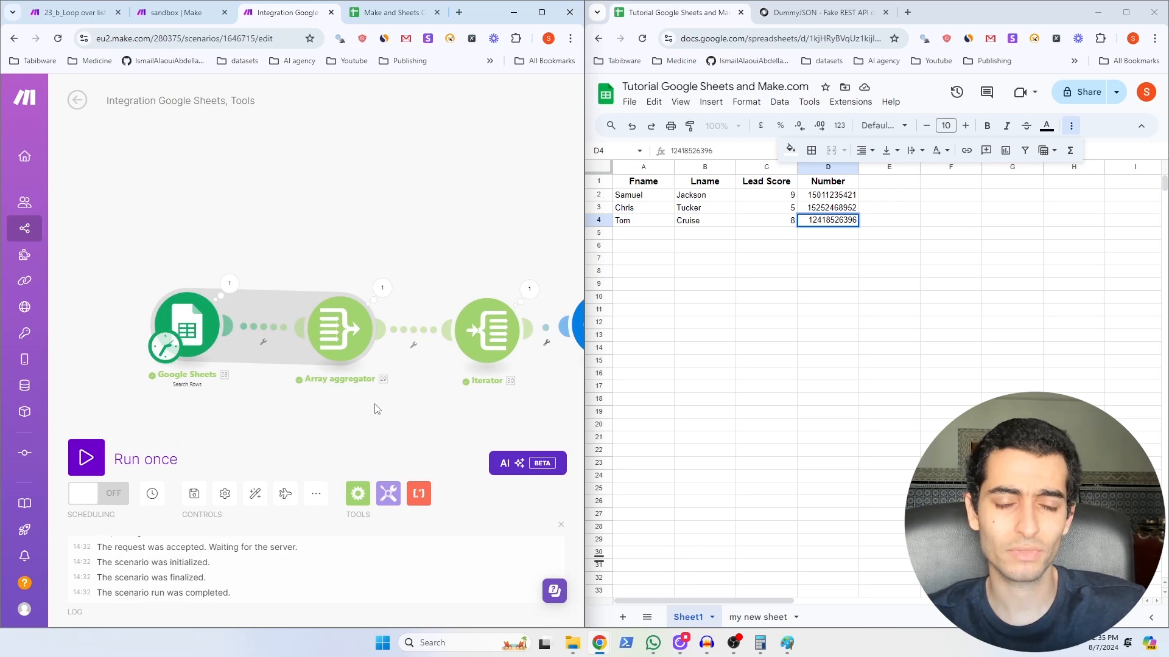
# Step: Set the Google Sheets module to read the range D2:D4
pyautogui.scroll(3, 304, 395)
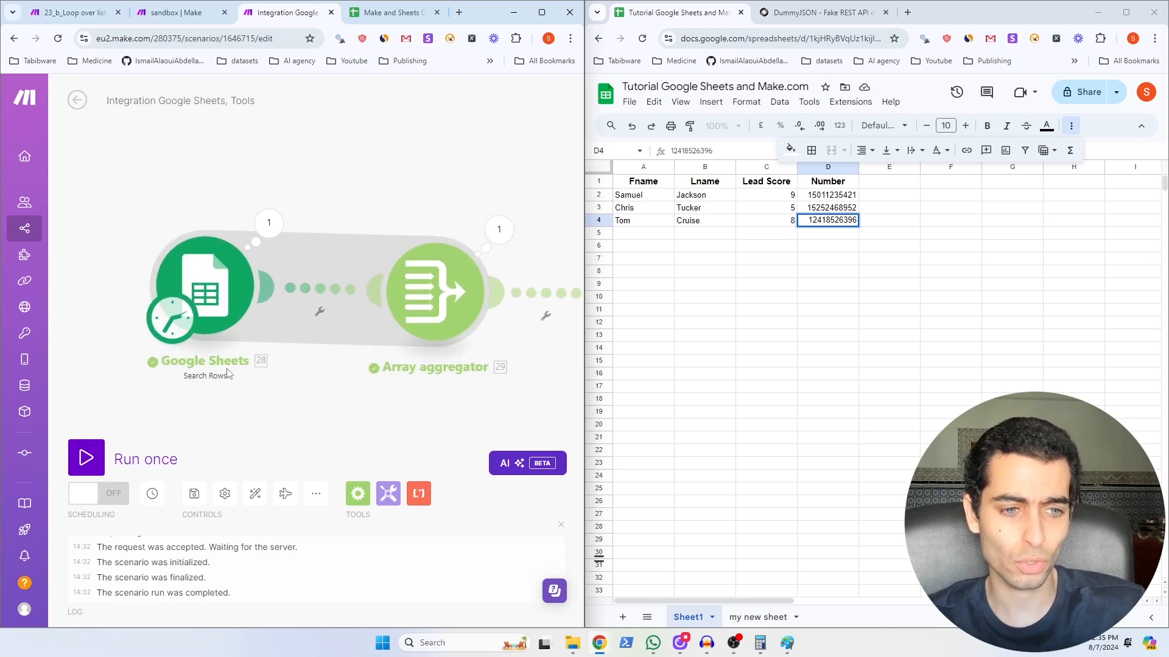
pyautogui.click(219, 334)
pyautogui.click(335, 429)
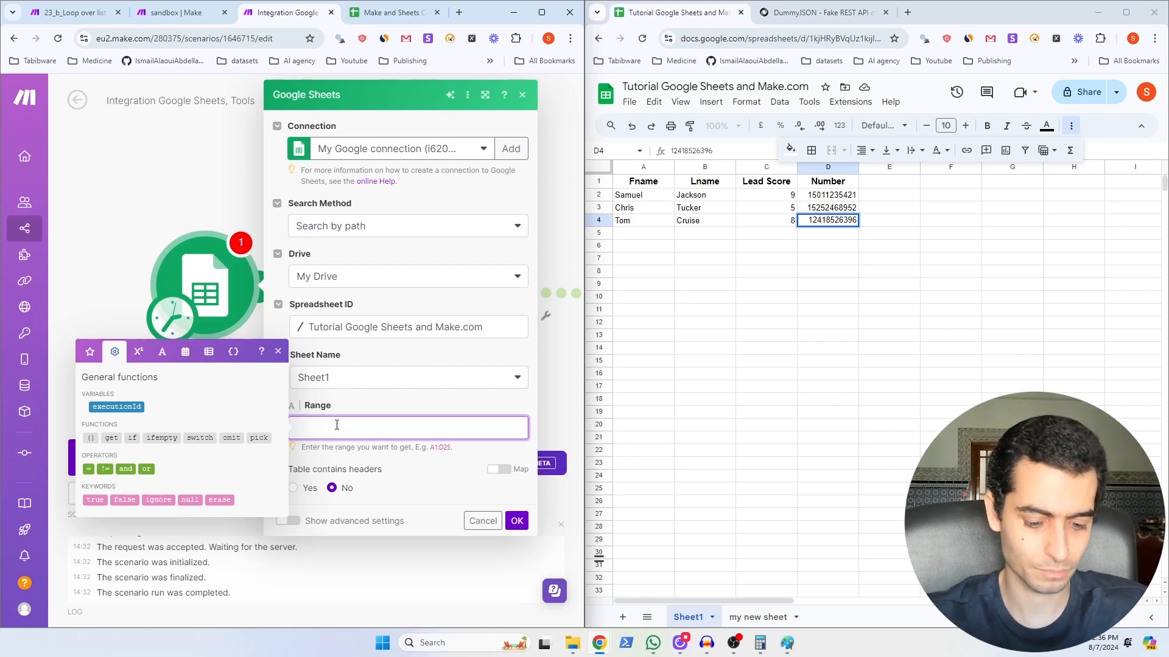
pyautogui.write('D2:D4')
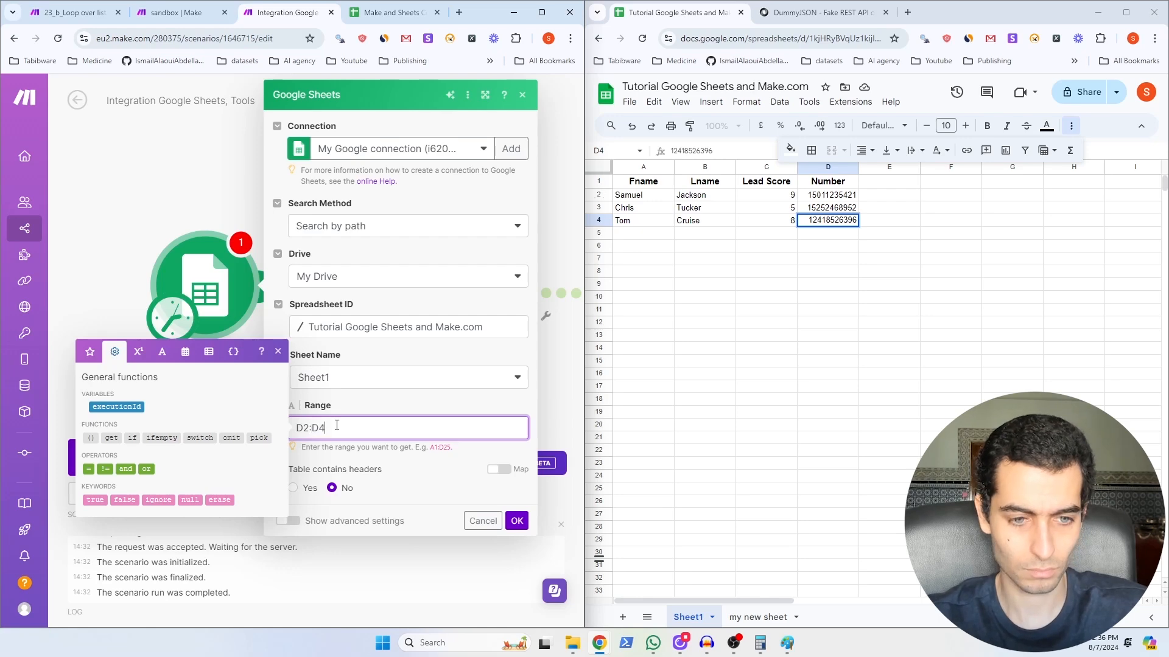
pyautogui.click(517, 521)
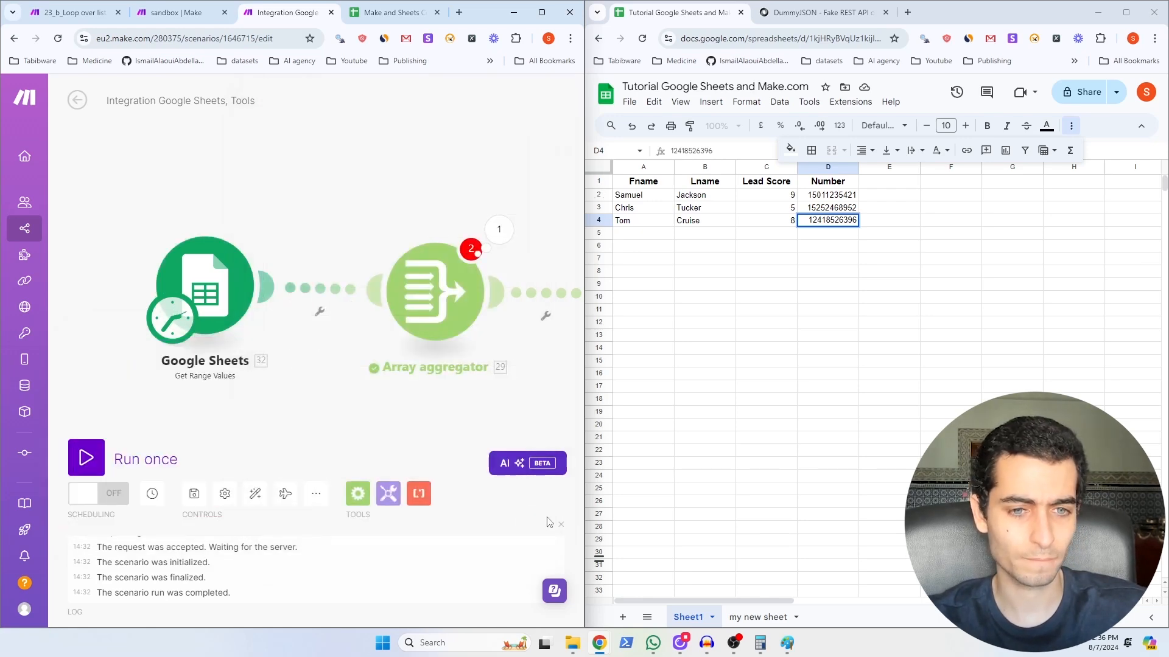
# Step: Aggregate field D in the Array aggregator, run the scenario once, and save
pyautogui.click(435, 292)
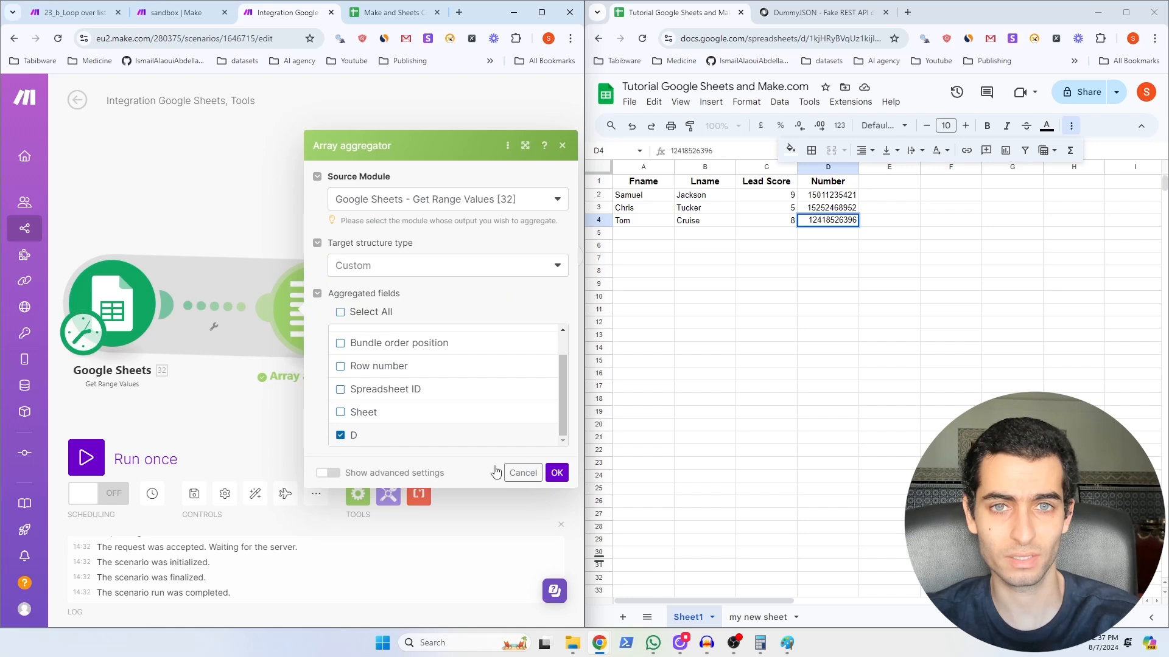
pyautogui.click(556, 472)
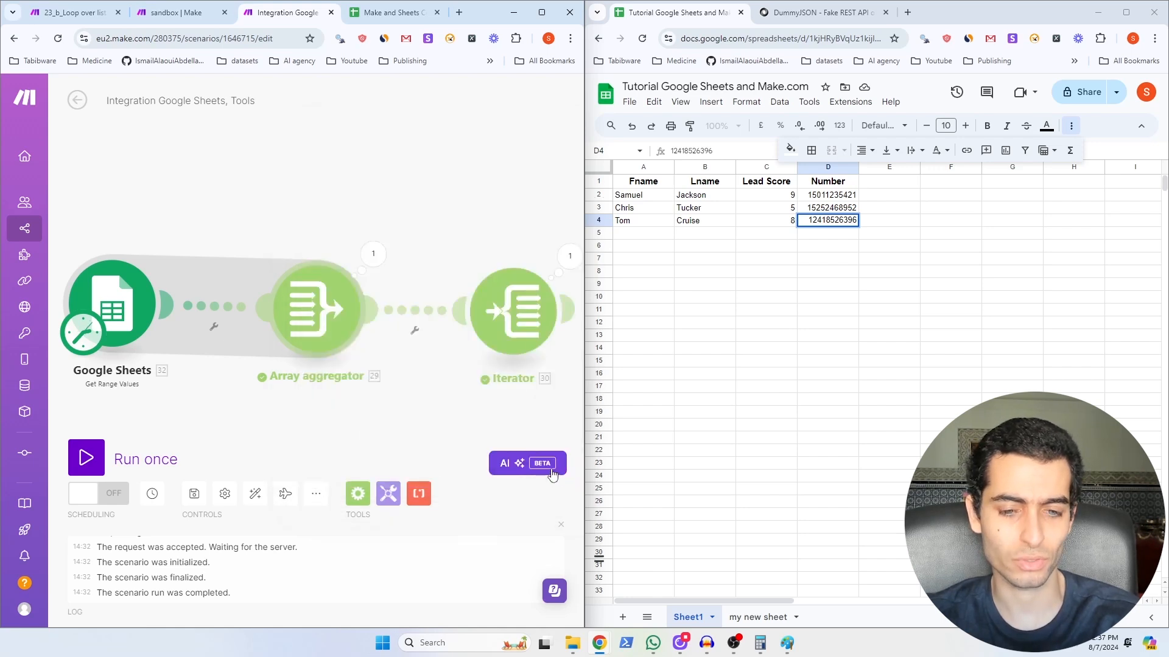
pyautogui.click(91, 464)
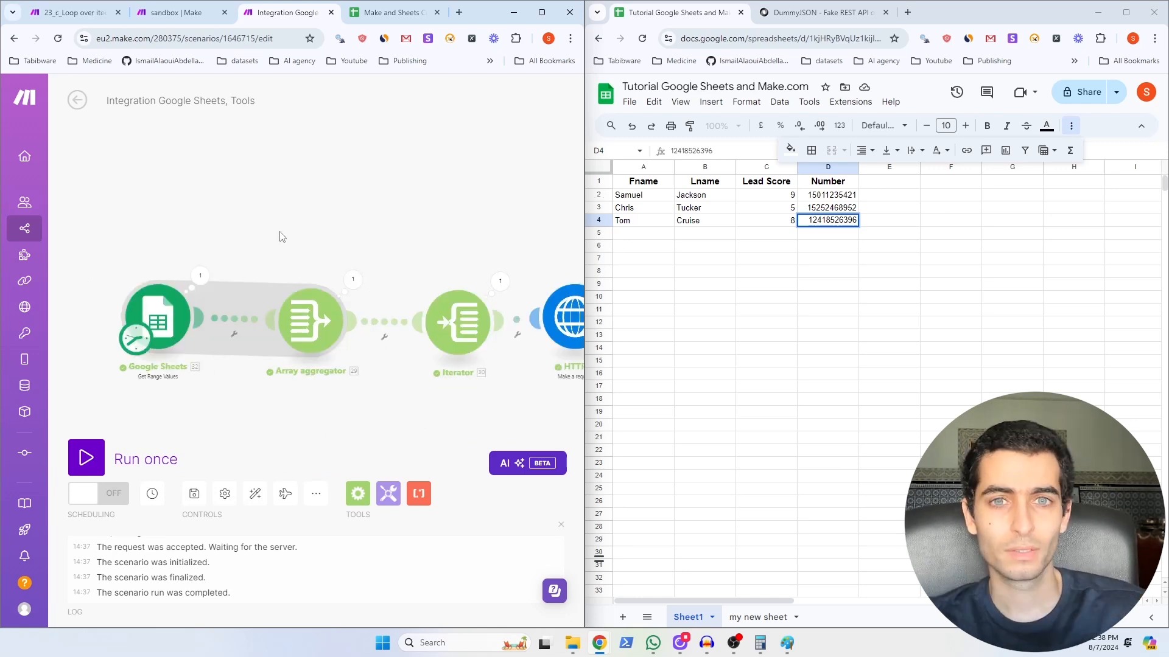
pyautogui.hotkey('ctrl', 's')
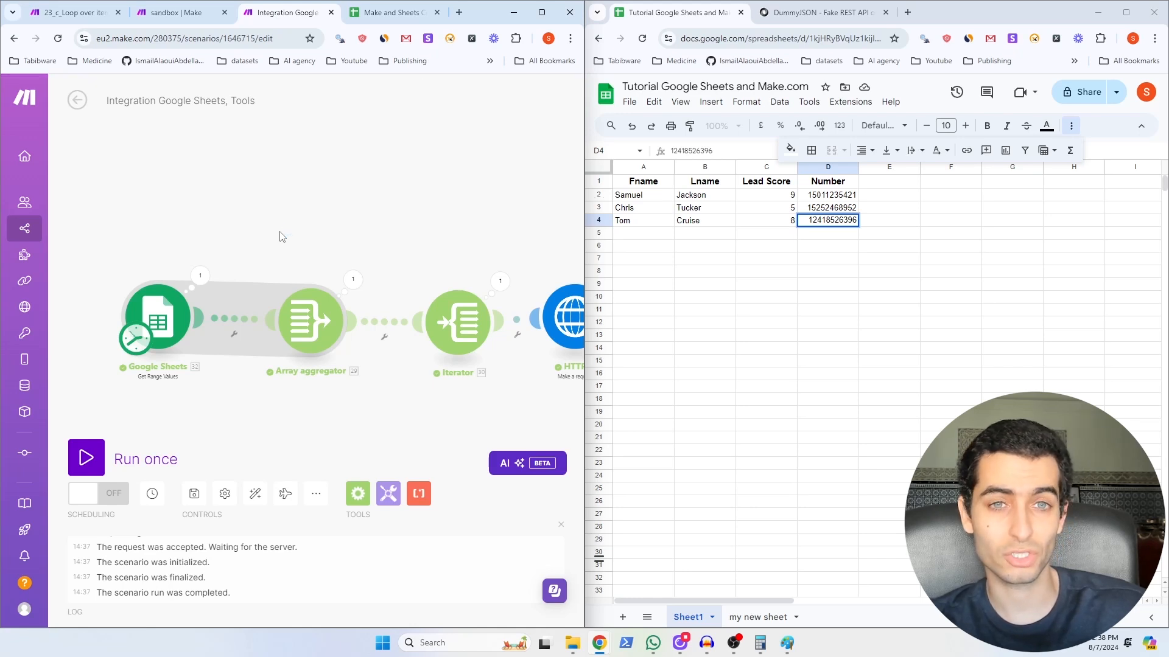
# Step: Include Sheet ID in the Array aggregator's aggregated fields
pyautogui.click(311, 321)
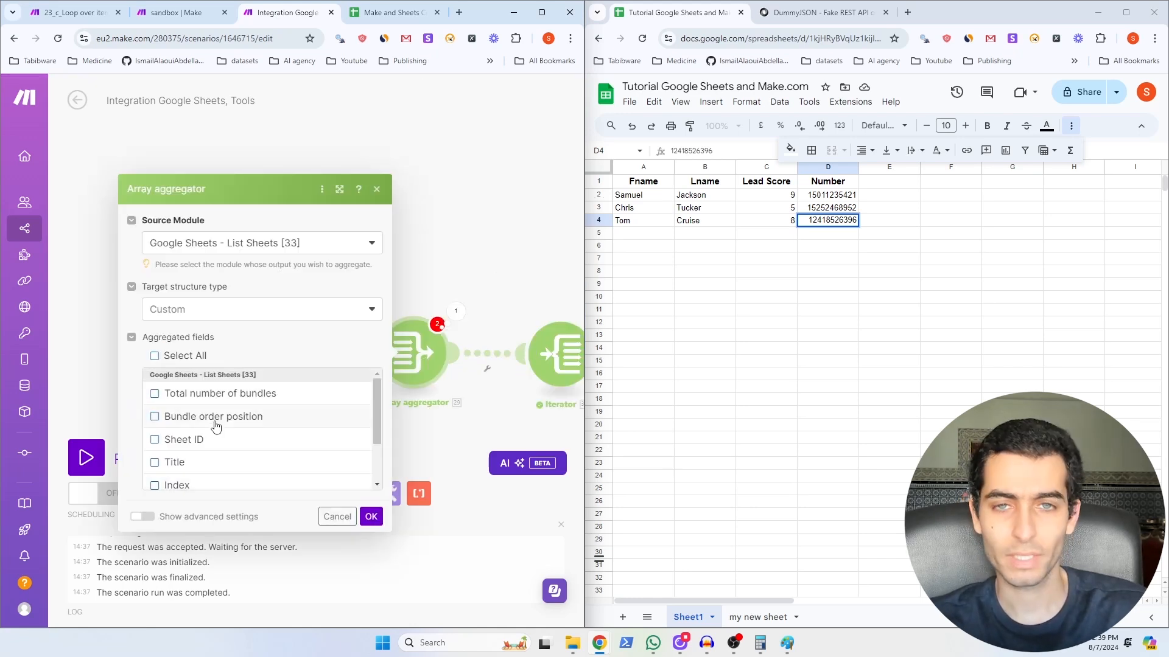
pyautogui.click(181, 442)
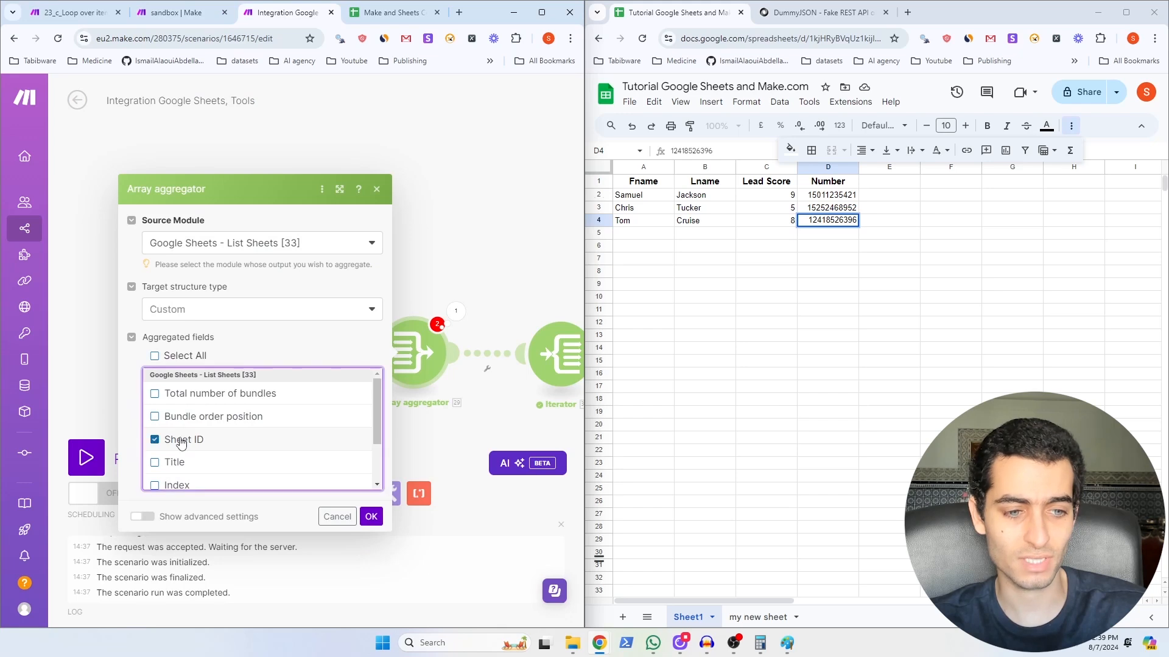
pyautogui.scroll(-2, 183, 445)
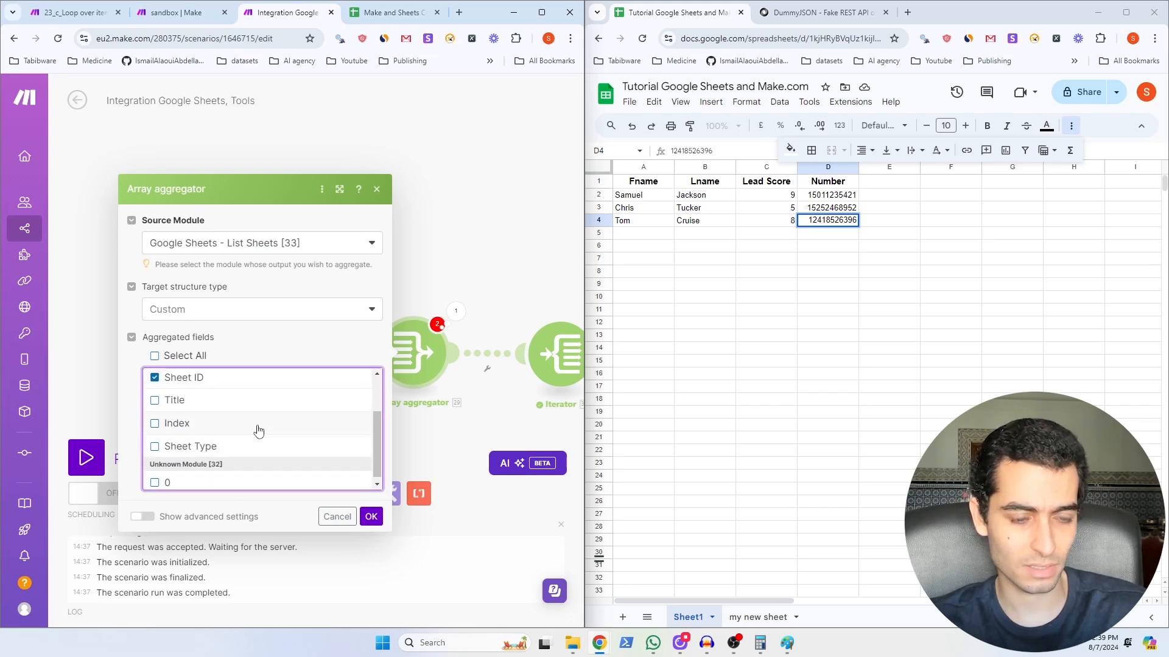
pyautogui.scroll(2, 268, 435)
pyautogui.click(371, 517)
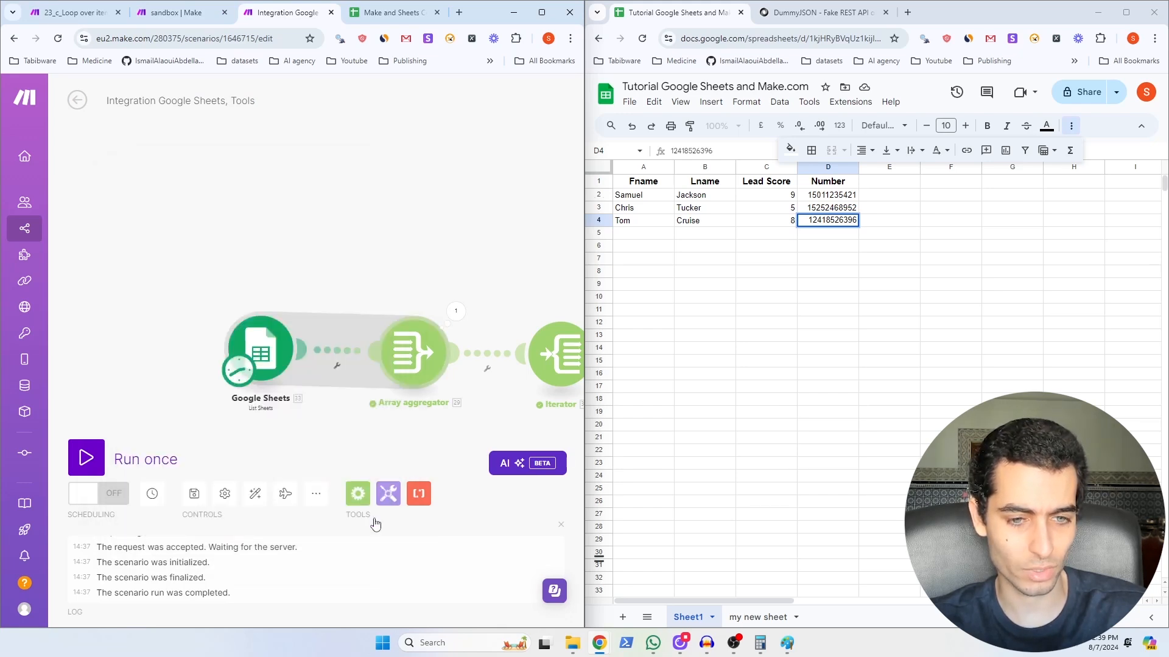
# Step: Run the scenario once and map the Iterator's Sheet ID into the HTTP request content
pyautogui.moveTo(357, 213); pyautogui.dragTo(229, 224)
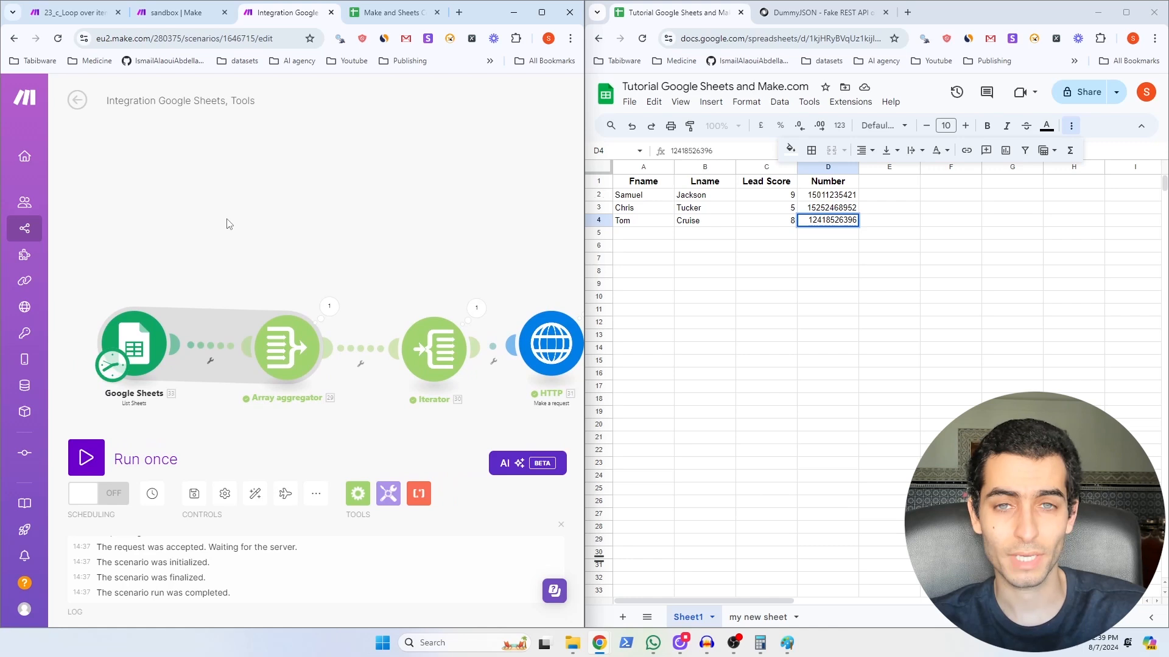
pyautogui.click(85, 457)
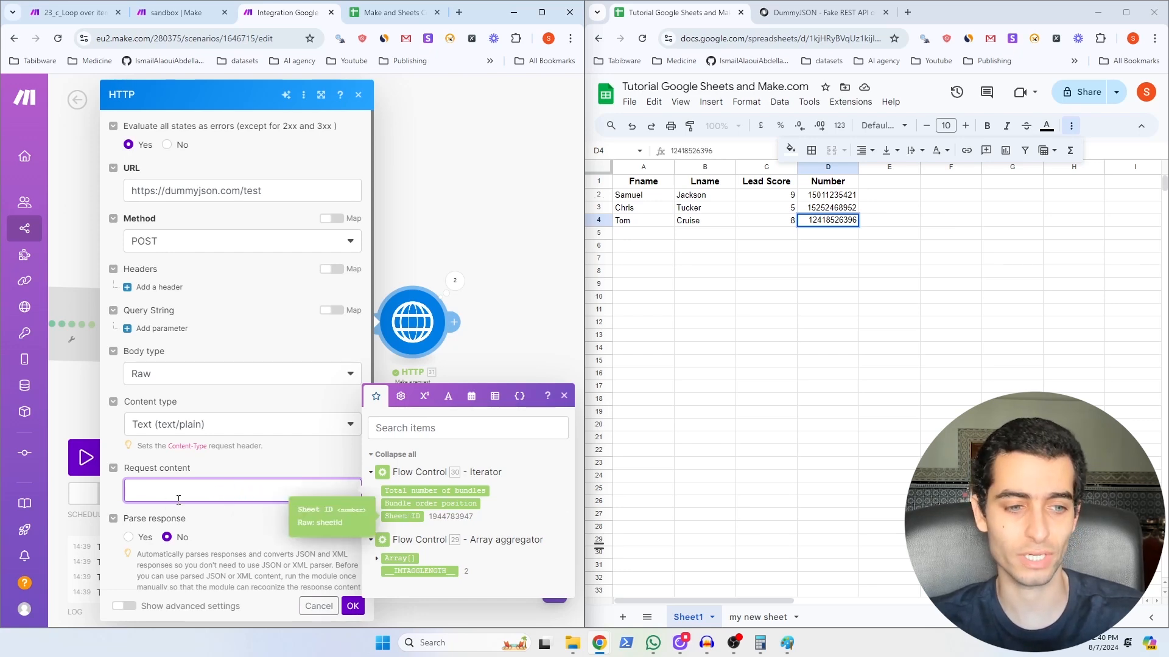
pyautogui.click(403, 516)
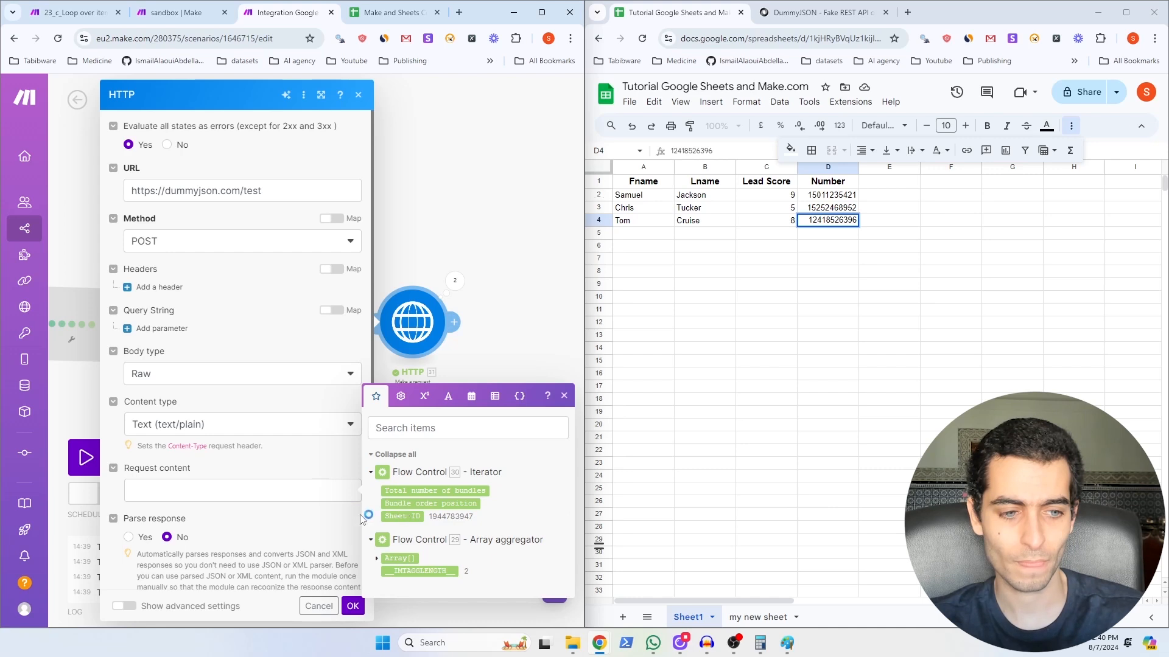
pyautogui.click(418, 517)
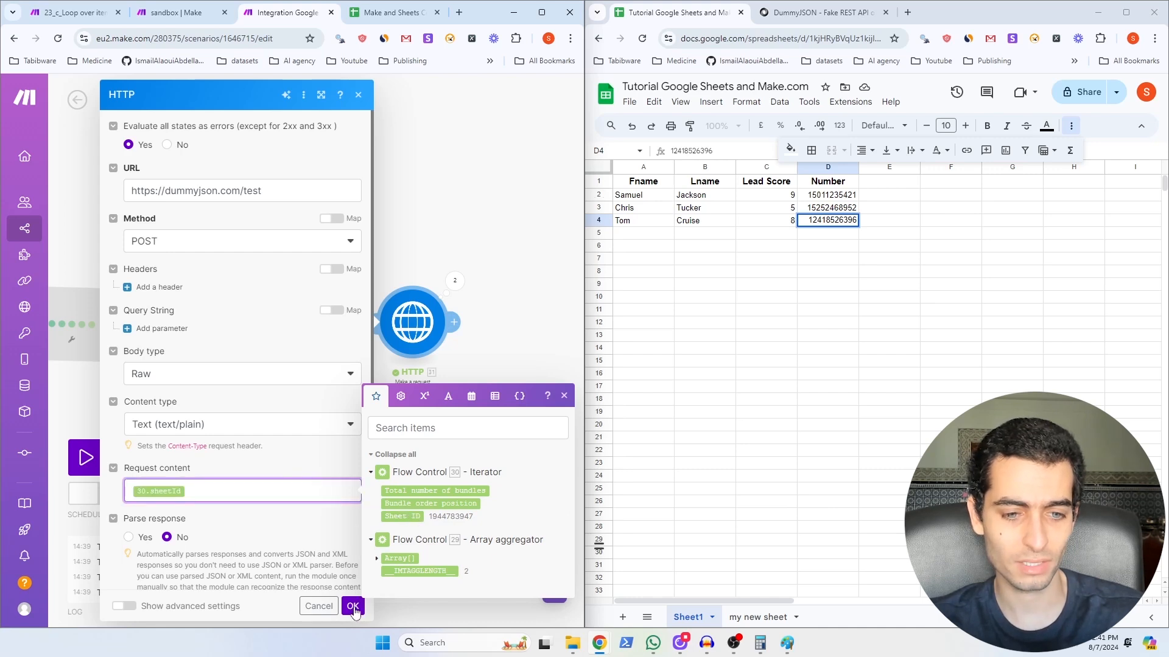
# Step: Save the HTTP settings, rerun, and check that Operation 2's request content is the sheet ID
pyautogui.click(352, 606)
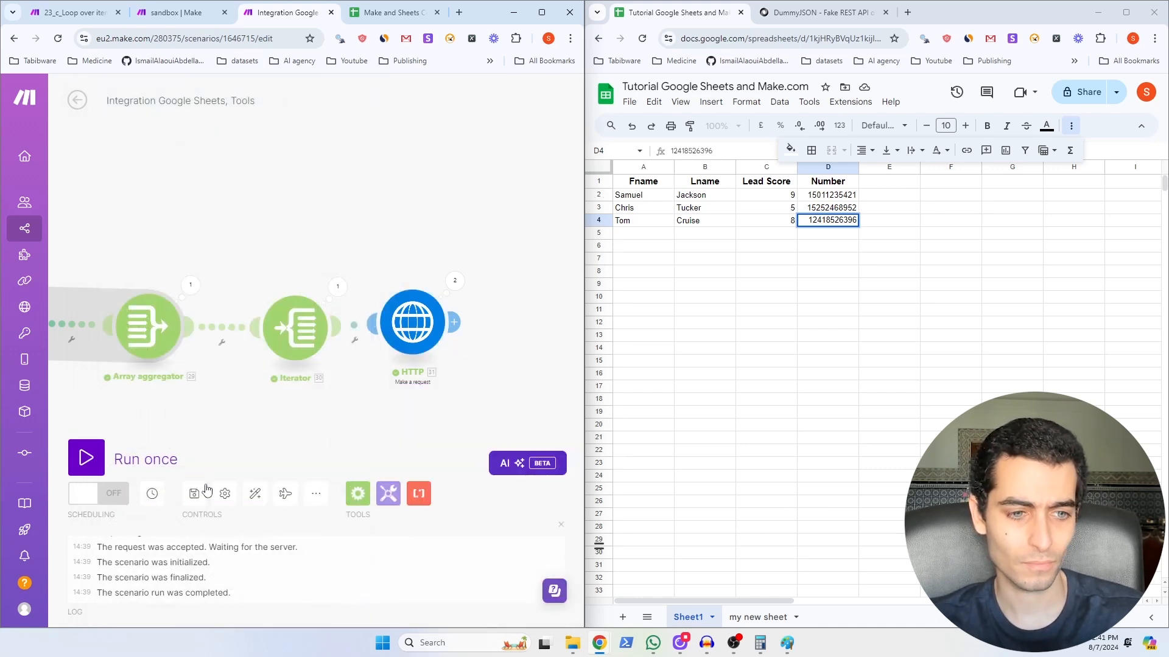
pyautogui.click(86, 458)
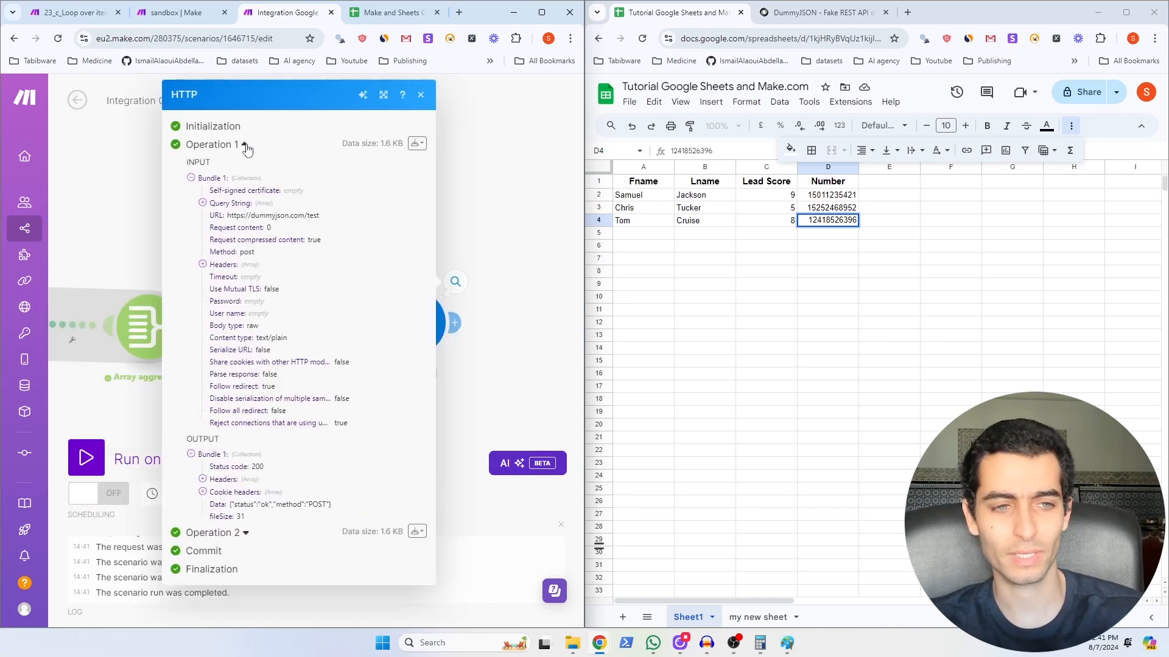
pyautogui.click(245, 146)
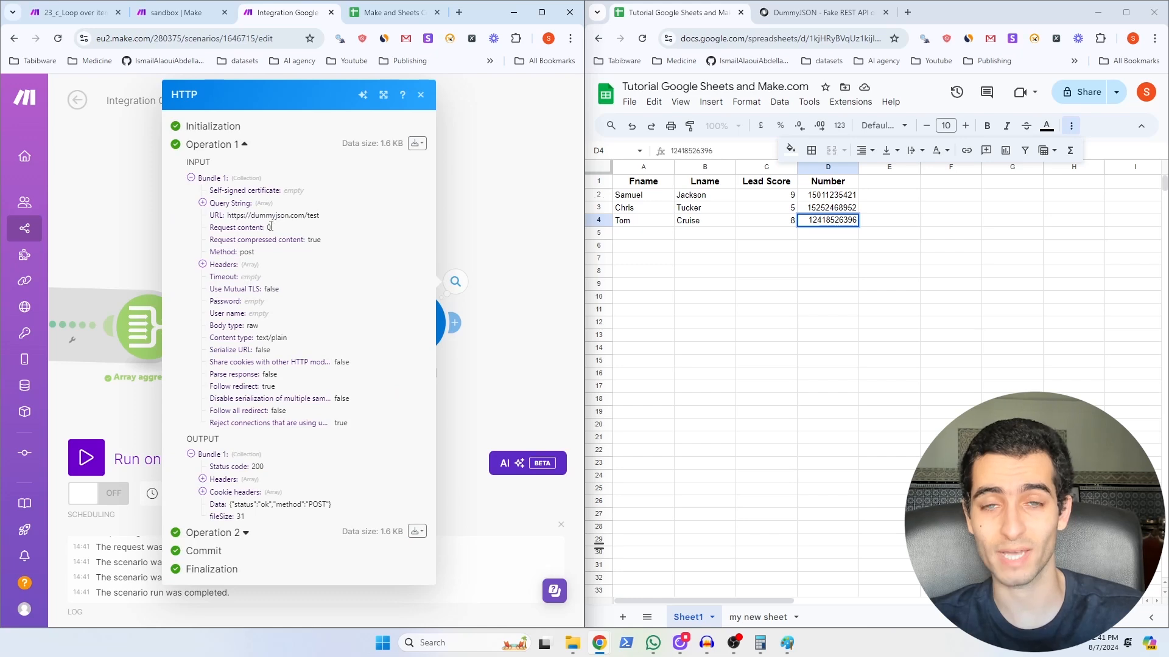
pyautogui.click(244, 144)
pyautogui.click(246, 296)
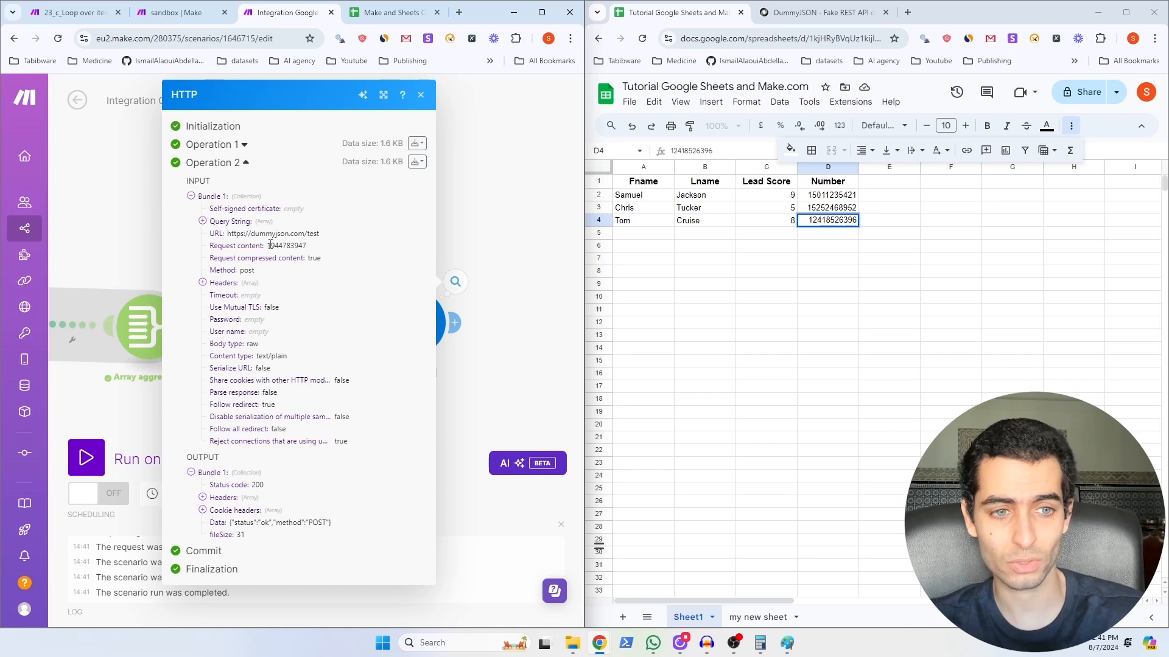
pyautogui.moveTo(268, 244); pyautogui.dragTo(312, 247)
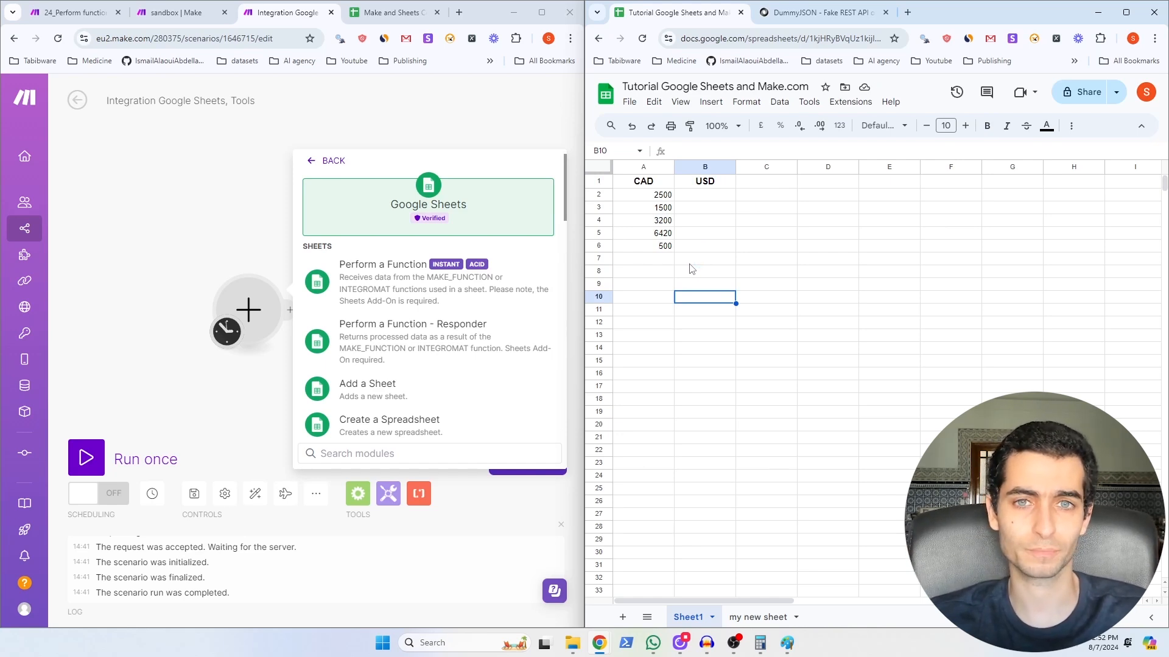
# Step: Make Google Sheets Perform a Function the new scenario's trigger module
pyautogui.click(394, 290)
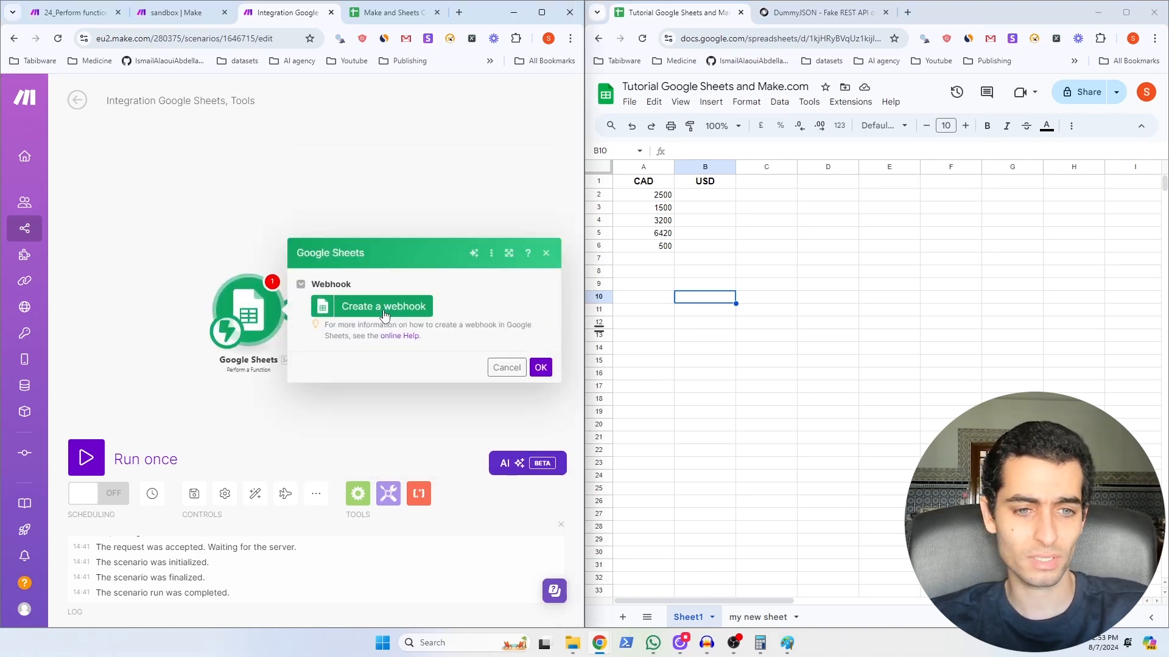
# Step: Create and save a 'My Function webhook' and copy its address
pyautogui.click(384, 311)
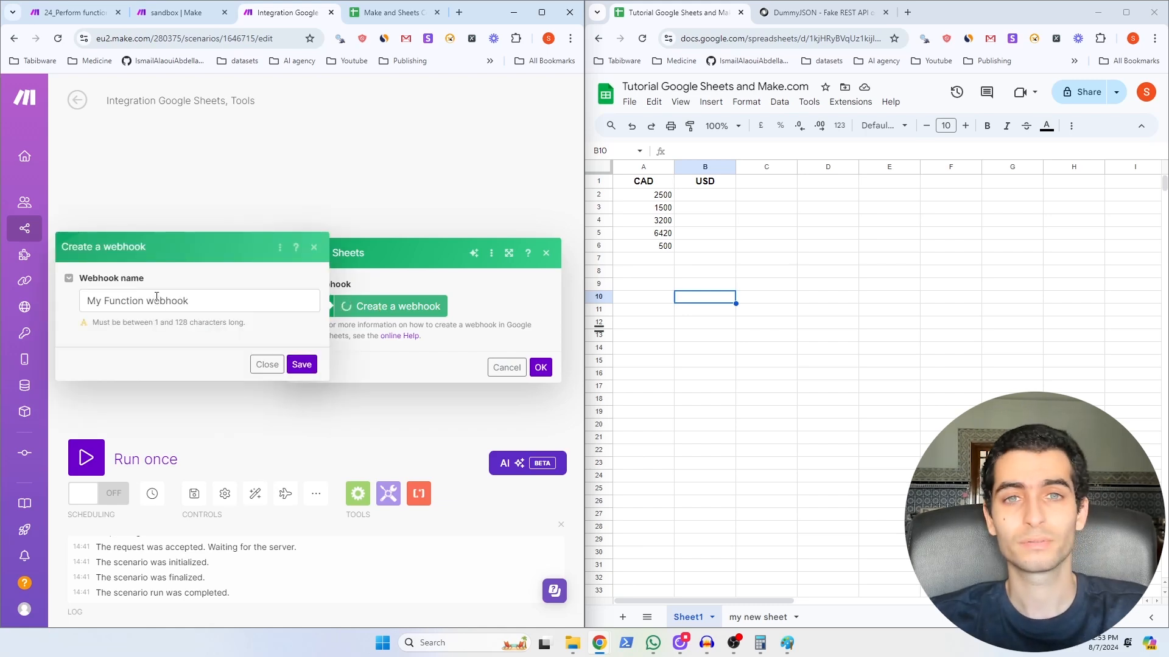
pyautogui.click(302, 365)
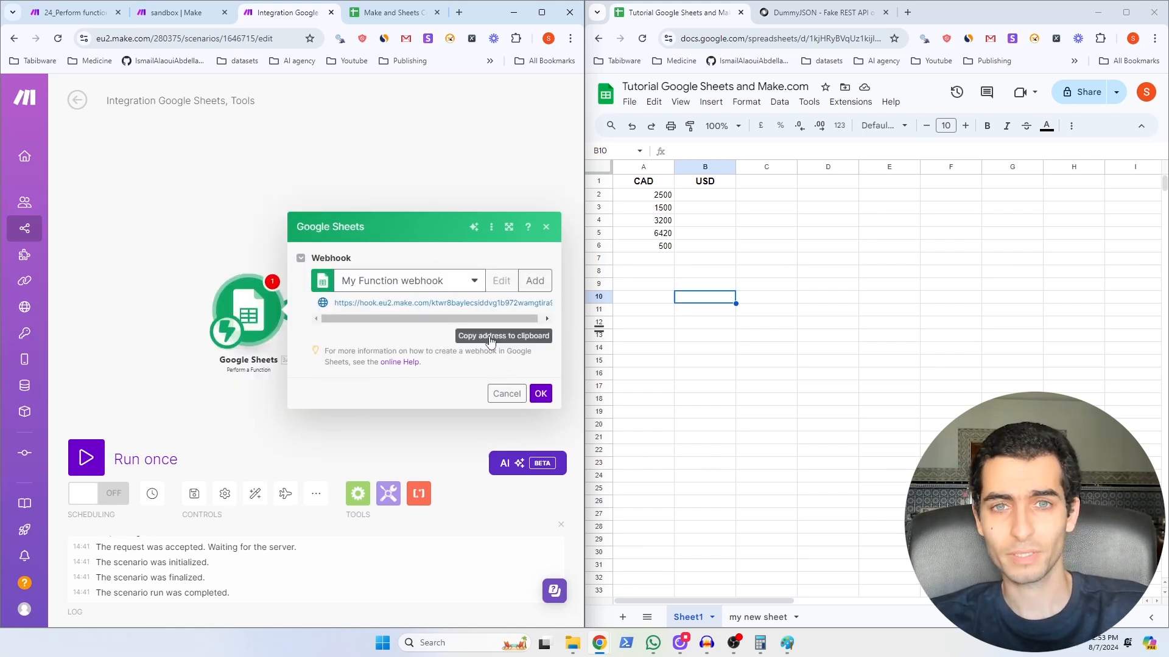
pyautogui.click(490, 340)
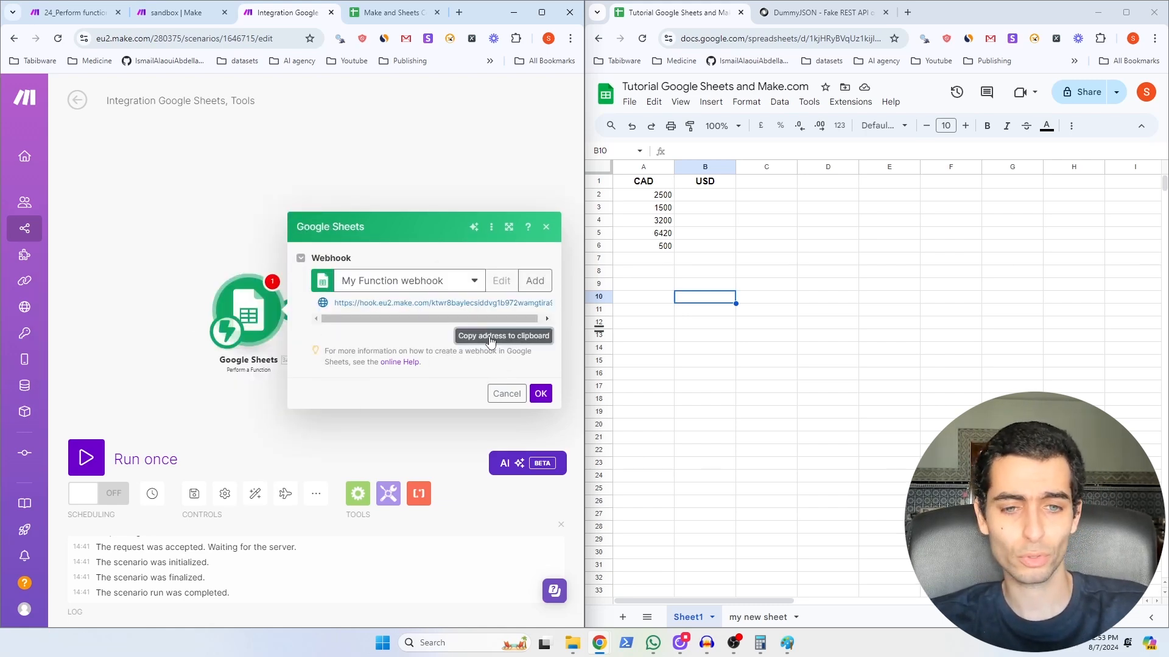
# Step: Paste the webhook address into the Make add-on's Perform a Function Webhook URL setting
pyautogui.click(851, 103)
pyautogui.moveTo(880, 268)
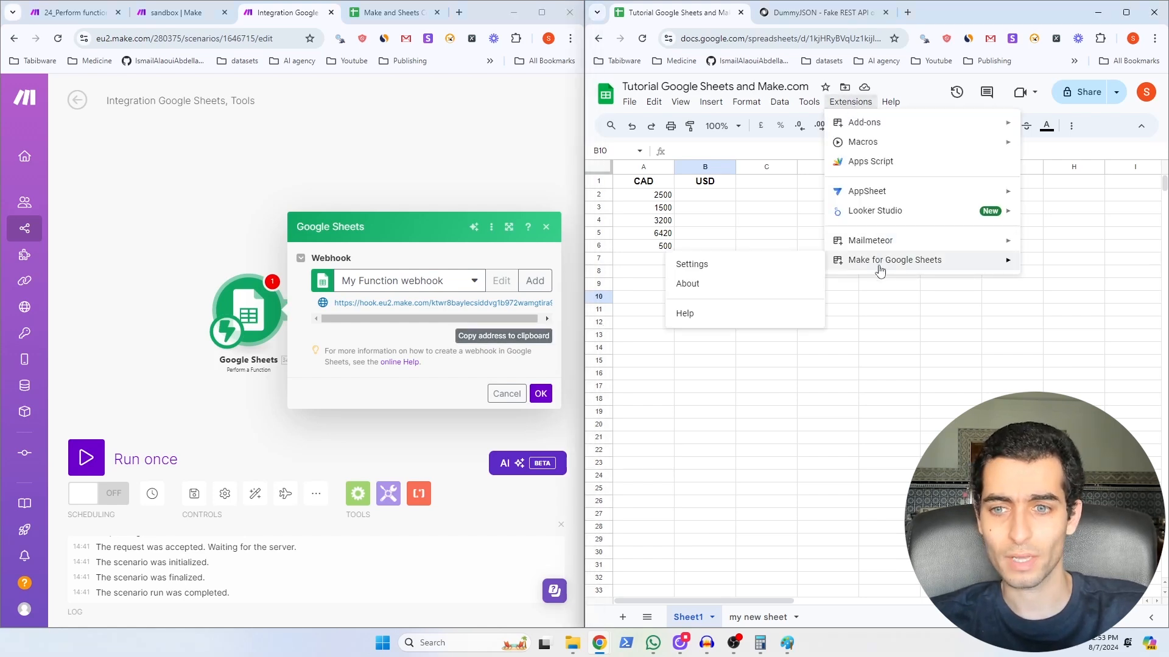
pyautogui.click(758, 265)
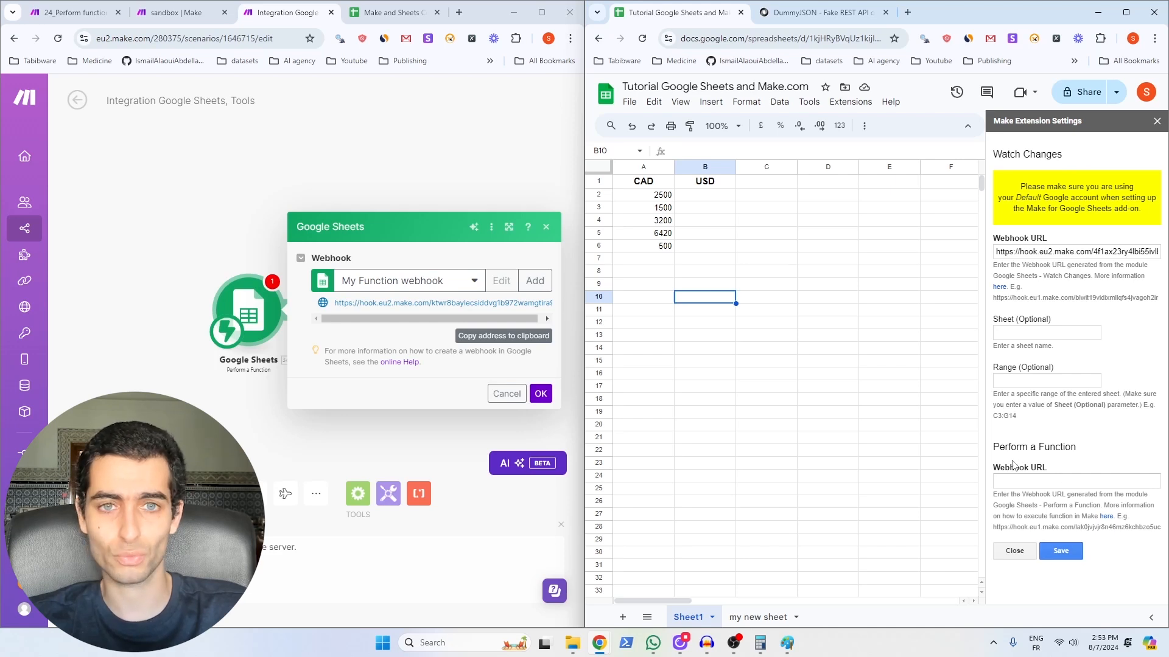
pyautogui.click(1032, 482)
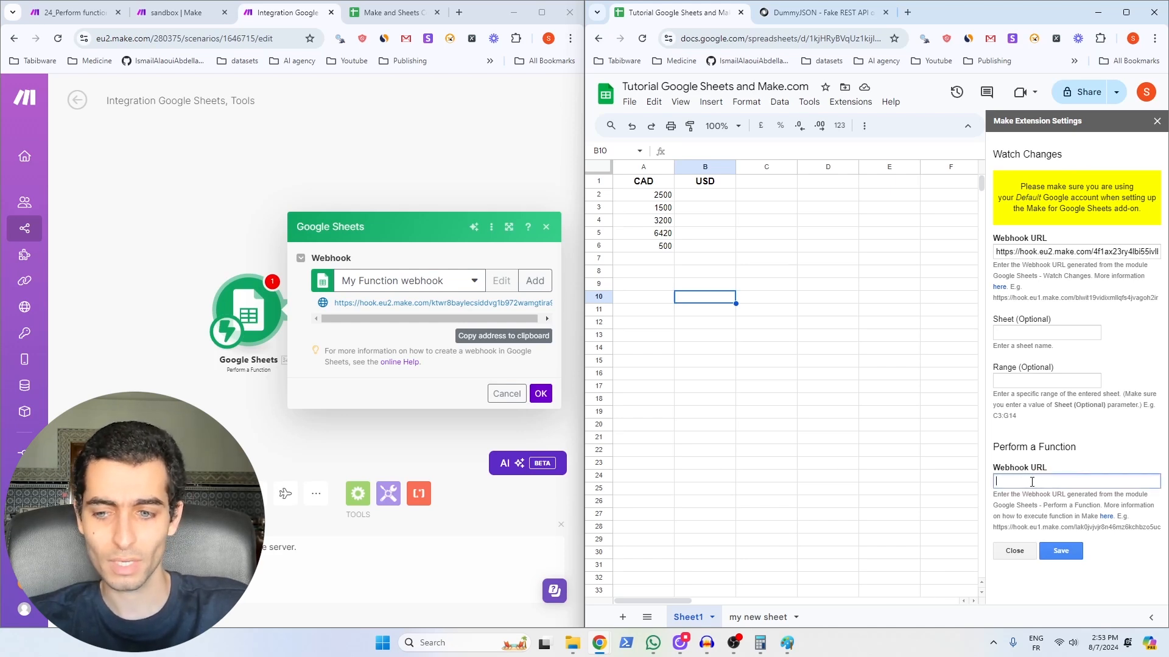
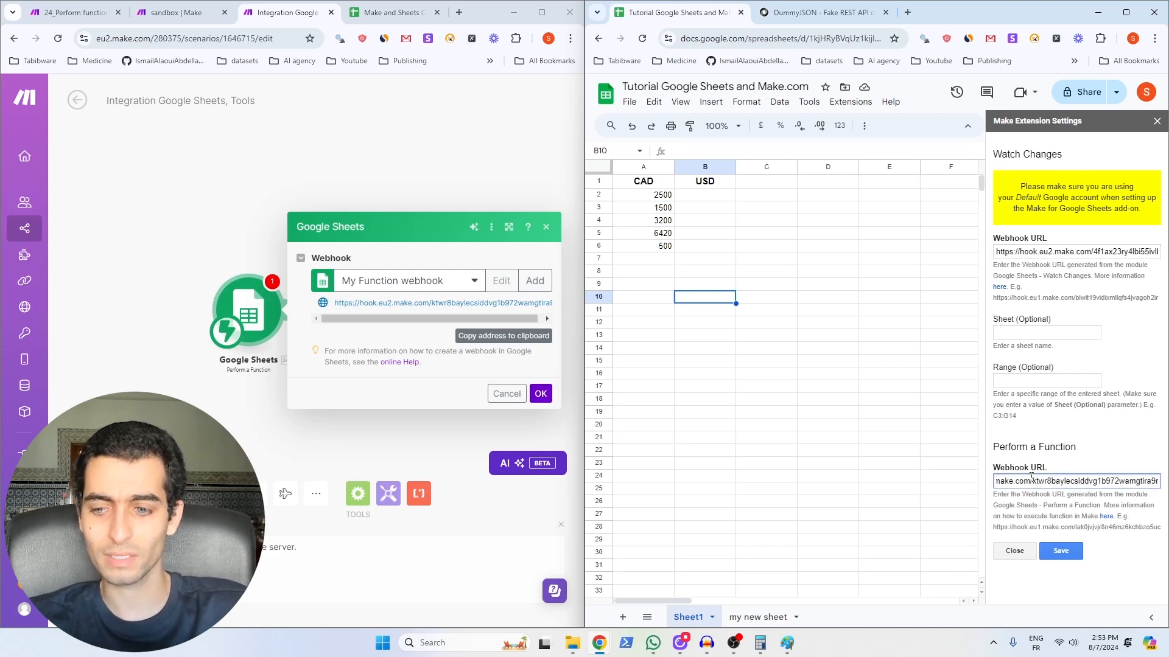
# Step: Save the Make add-on settings and add a Currency module after Perform a Function
pyautogui.click(1070, 555)
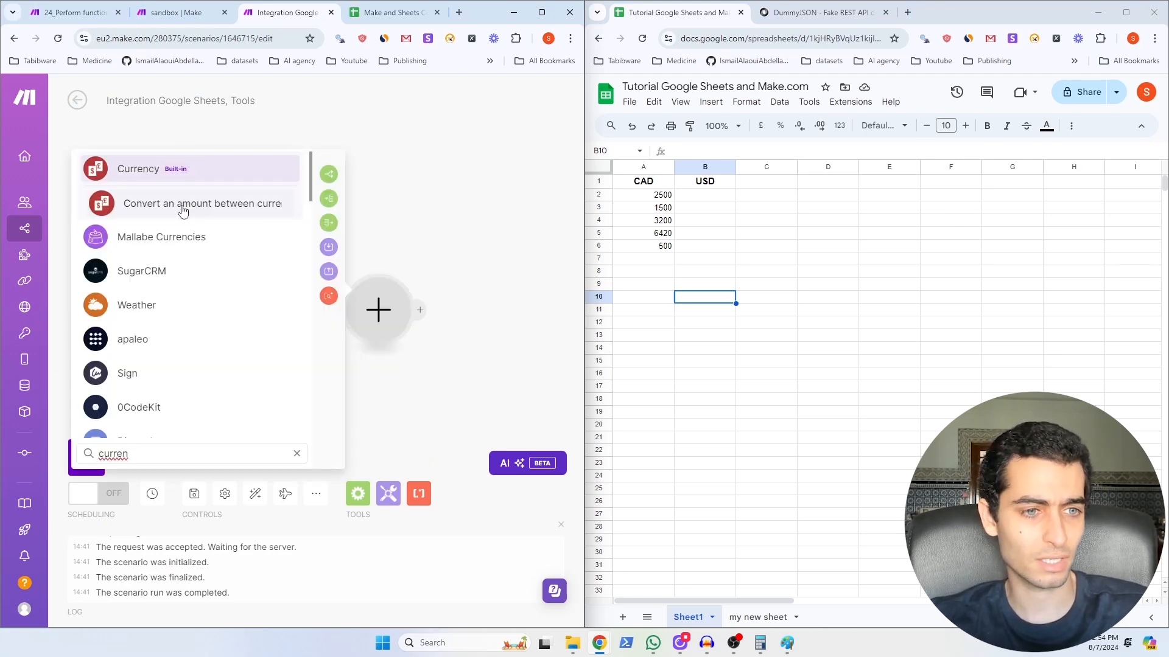
pyautogui.click(183, 211)
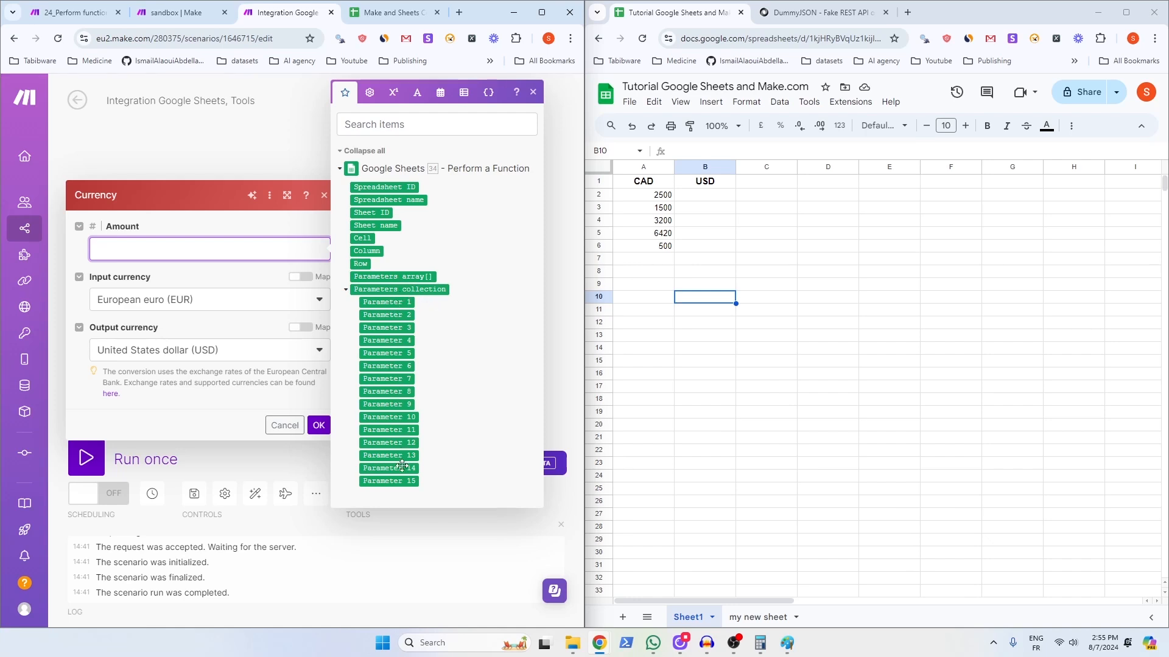
pyautogui.moveTo(403, 482)
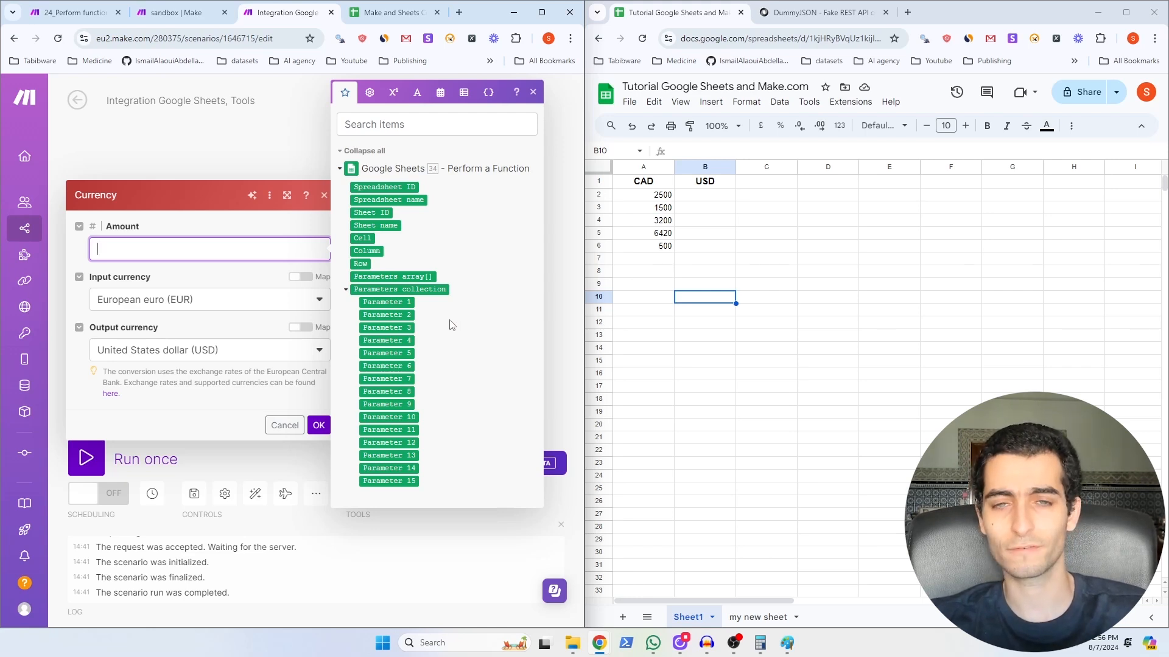
# Step: Convert the Parameter 1 amount from Canadian dollar (CAD) to USD in the Currency module
pyautogui.click(396, 302)
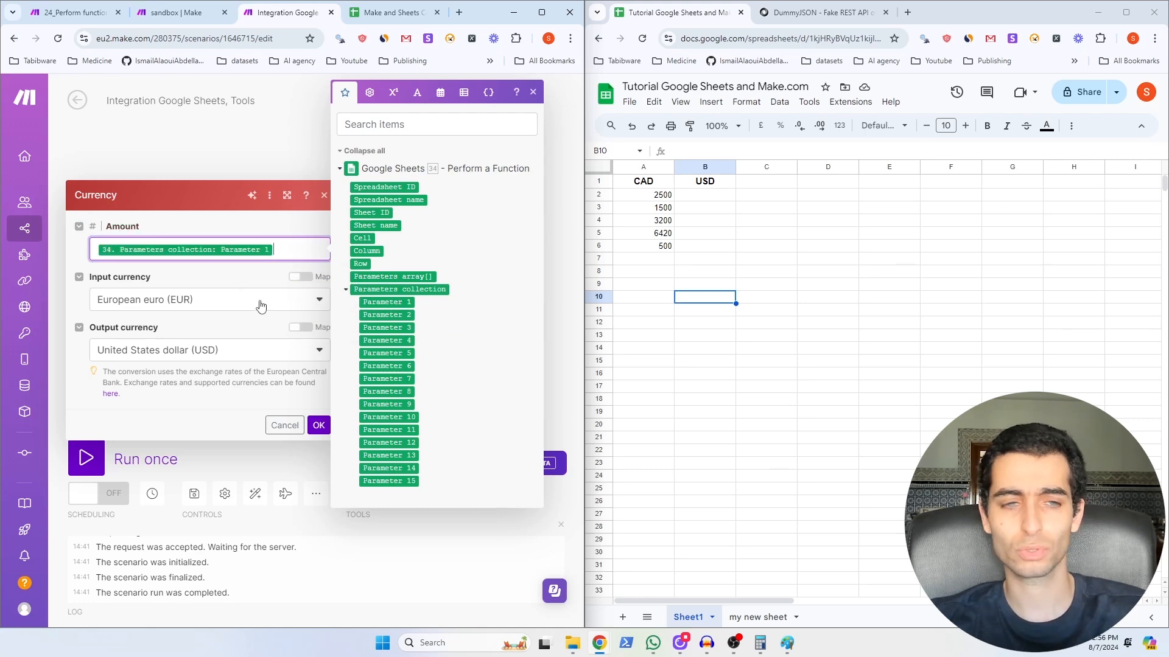
pyautogui.click(208, 305)
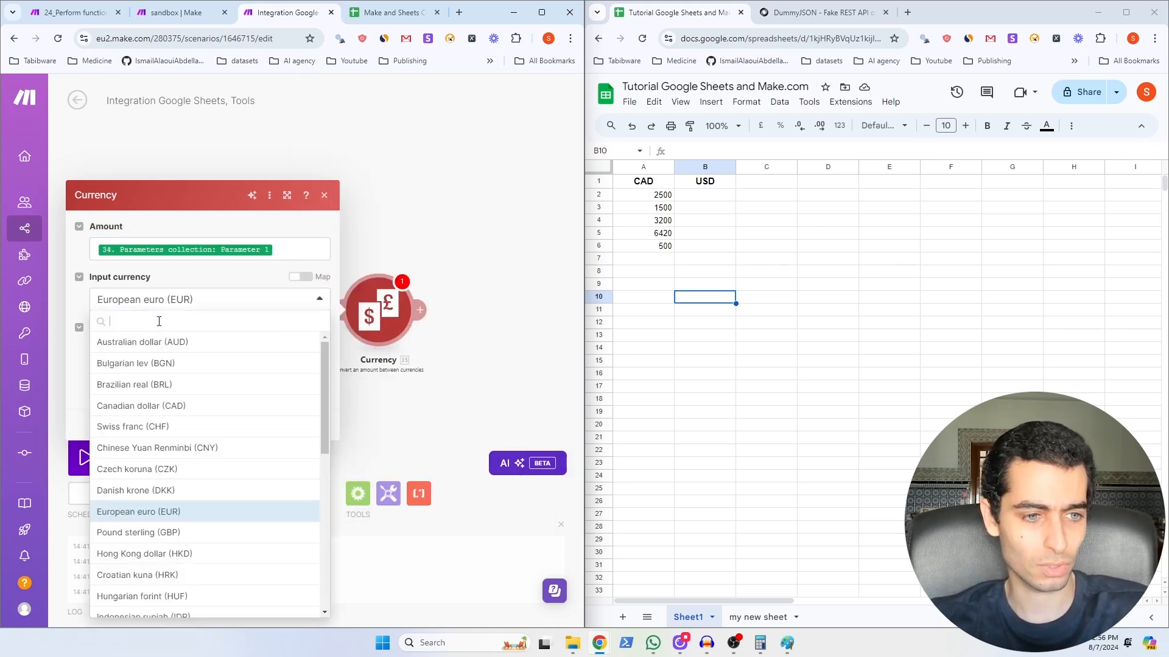
pyautogui.write('cana')
pyautogui.click(161, 339)
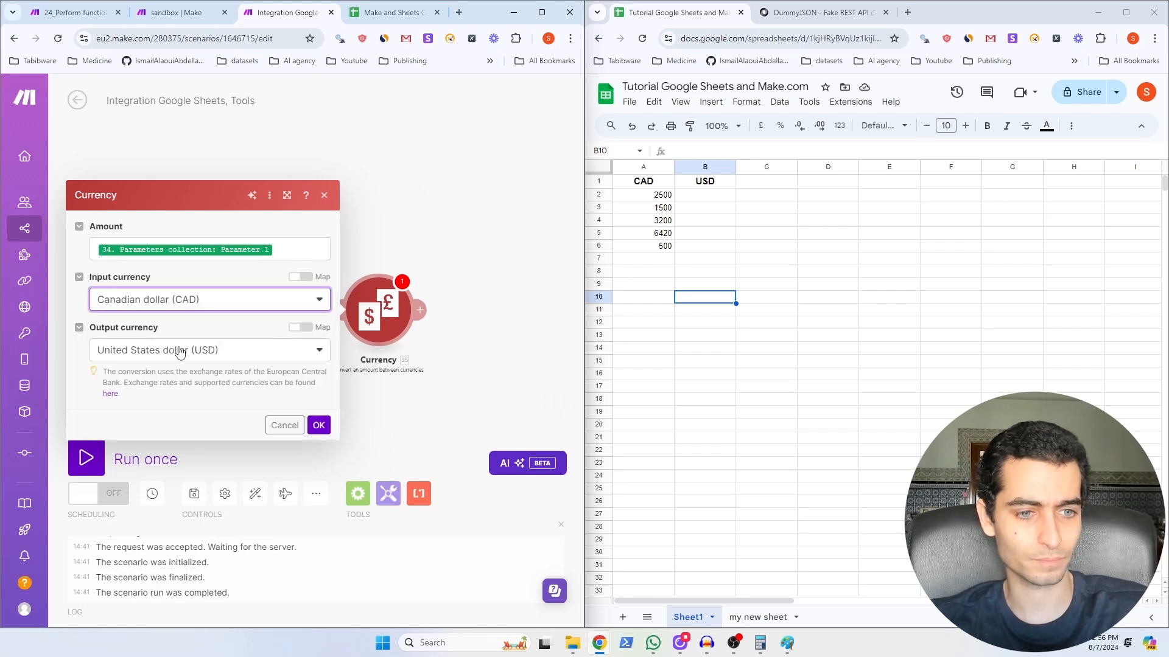
pyautogui.click(319, 426)
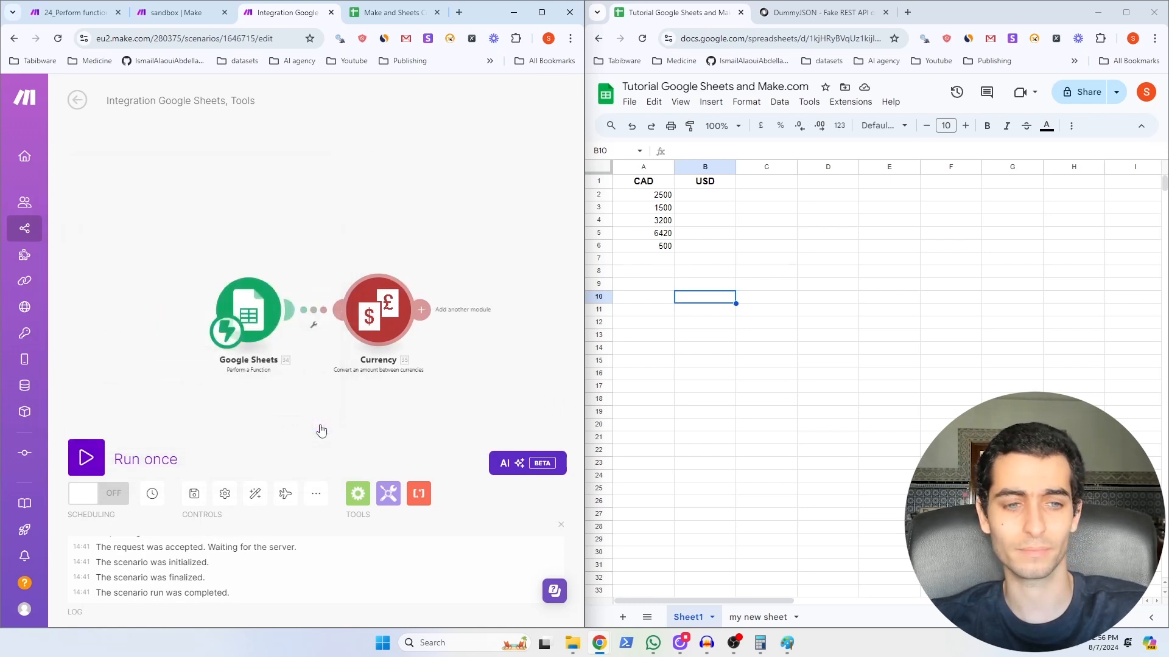
pyautogui.click(419, 310)
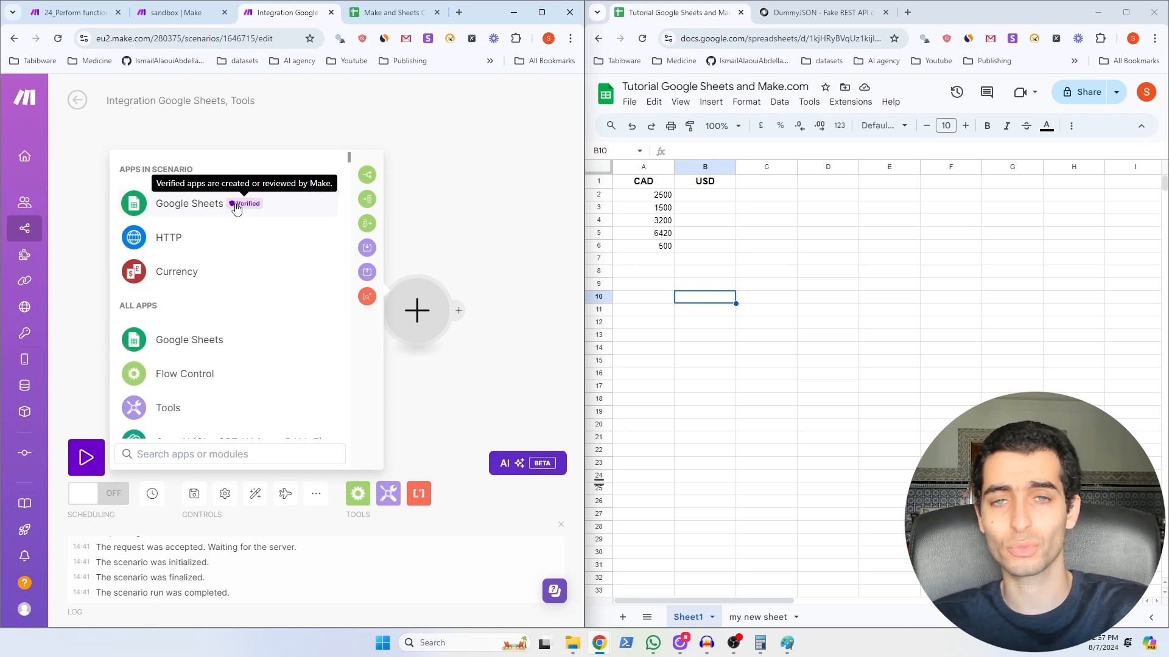
# Step: Add a Perform a Function – Responder returning Amount in output currency as Text
pyautogui.click(193, 203)
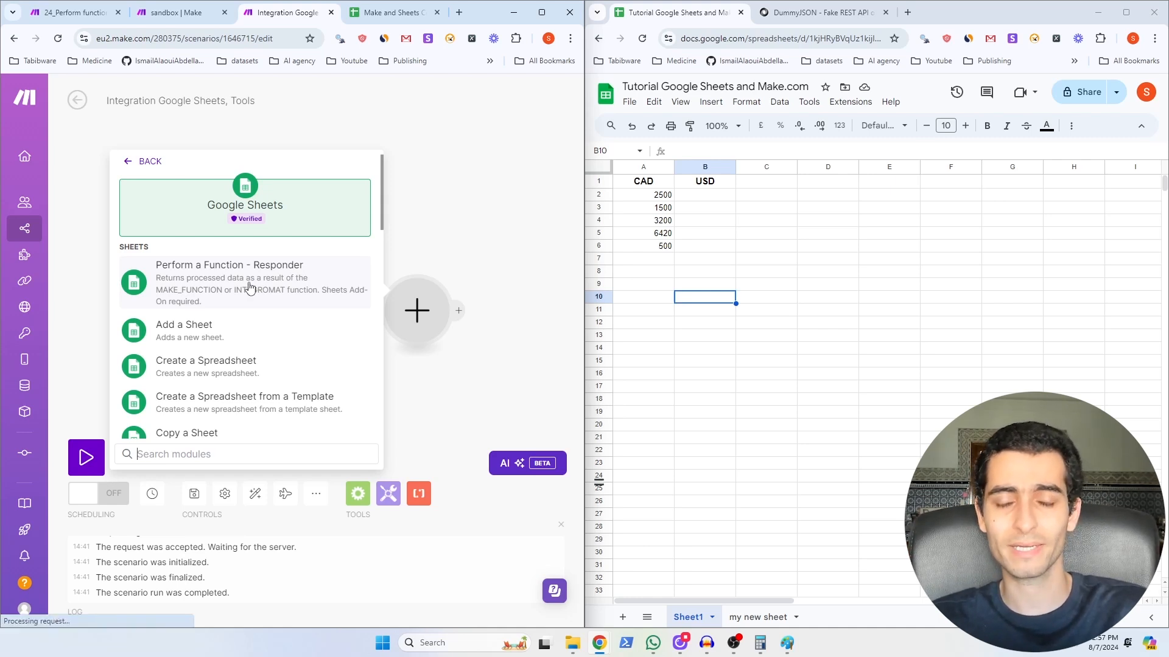
pyautogui.click(249, 287)
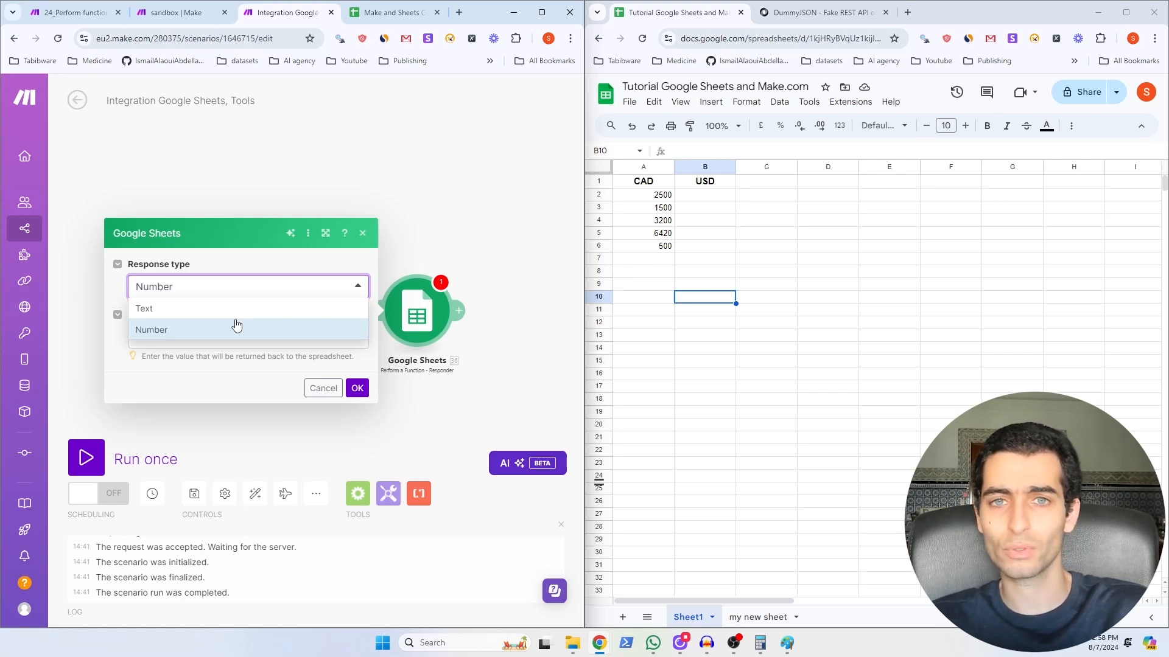
pyautogui.click(178, 309)
pyautogui.click(180, 335)
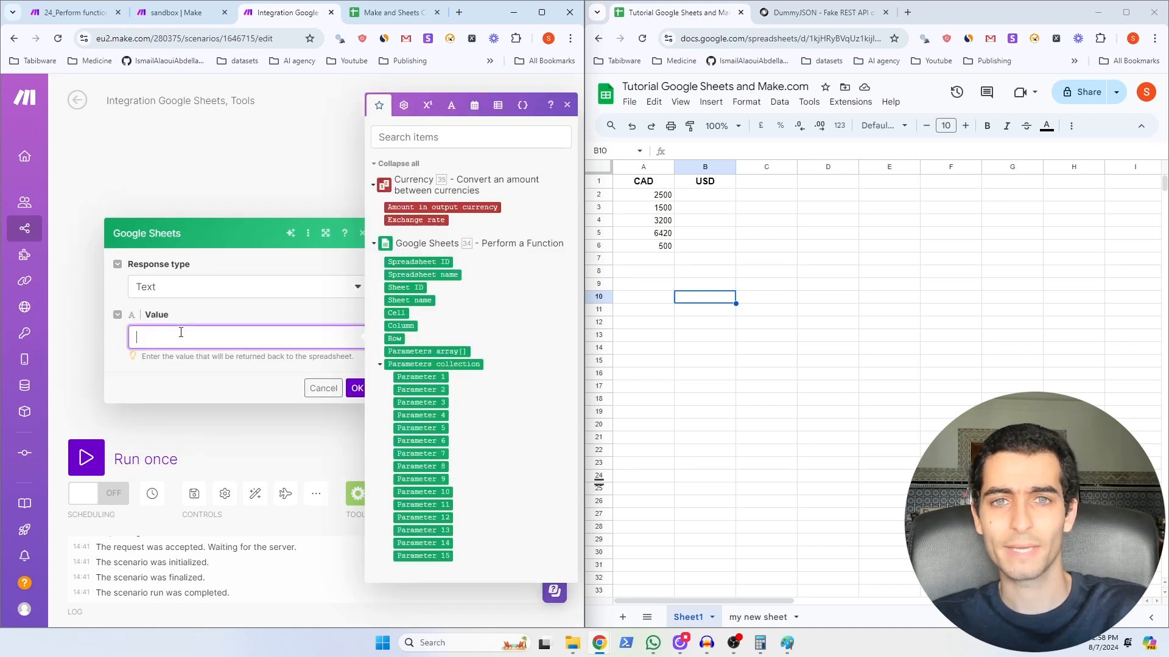
pyautogui.click(472, 207)
pyautogui.click(357, 389)
pyautogui.click(698, 196)
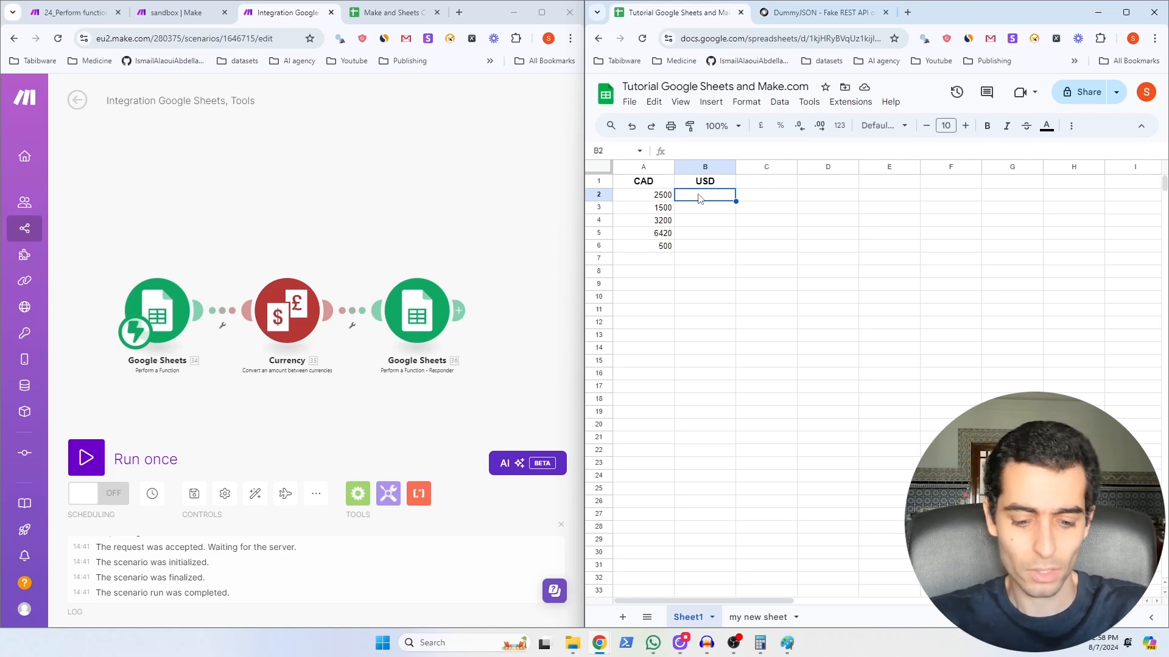
# Step: Enter the formula =INTEGROMAT(A2) in cell B2
pyautogui.write('=')
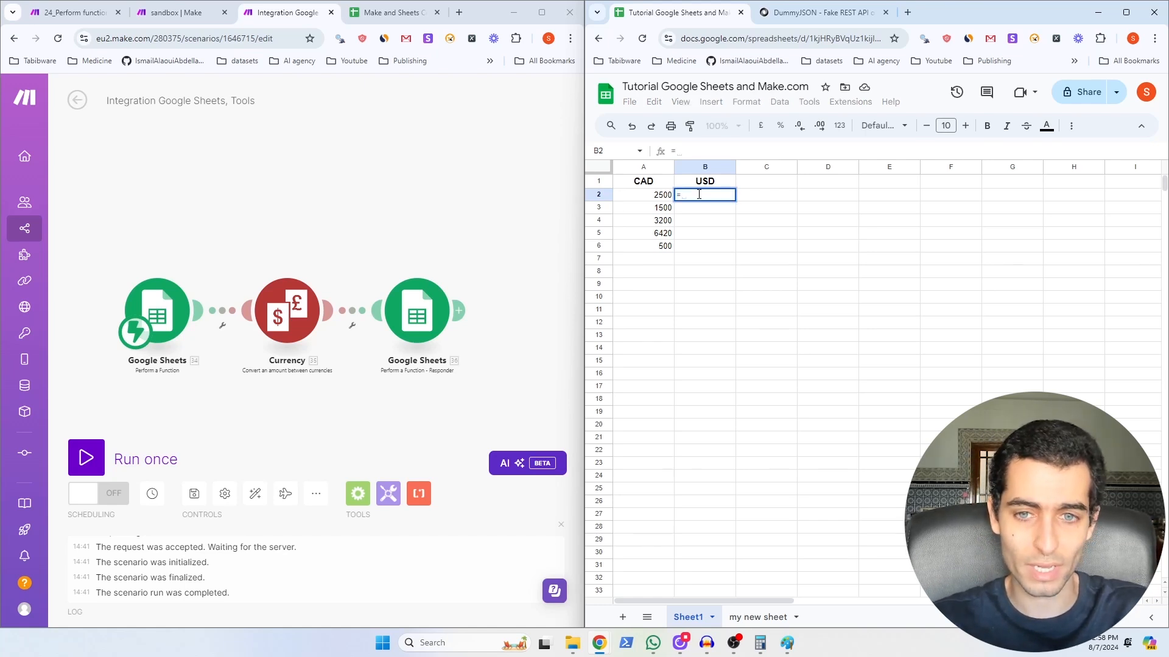
pyautogui.write('MAKE')
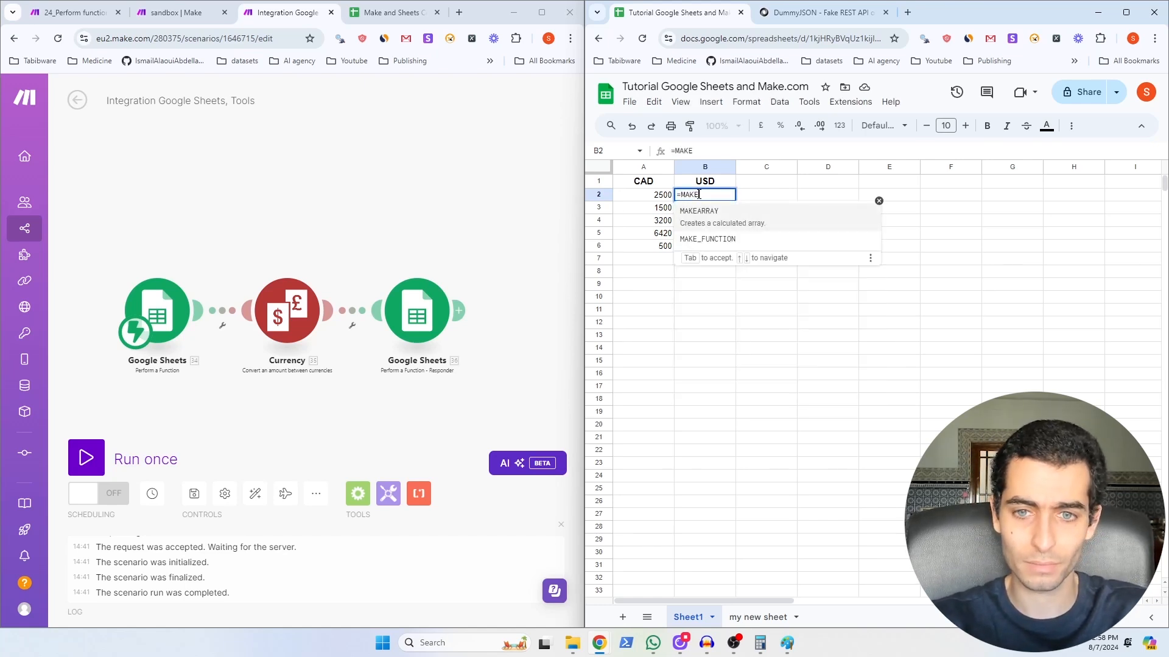
pyautogui.press('BackSpace')
pyautogui.press('BackSpace')
pyautogui.press('BackSpace')
pyautogui.press('BackSpace')
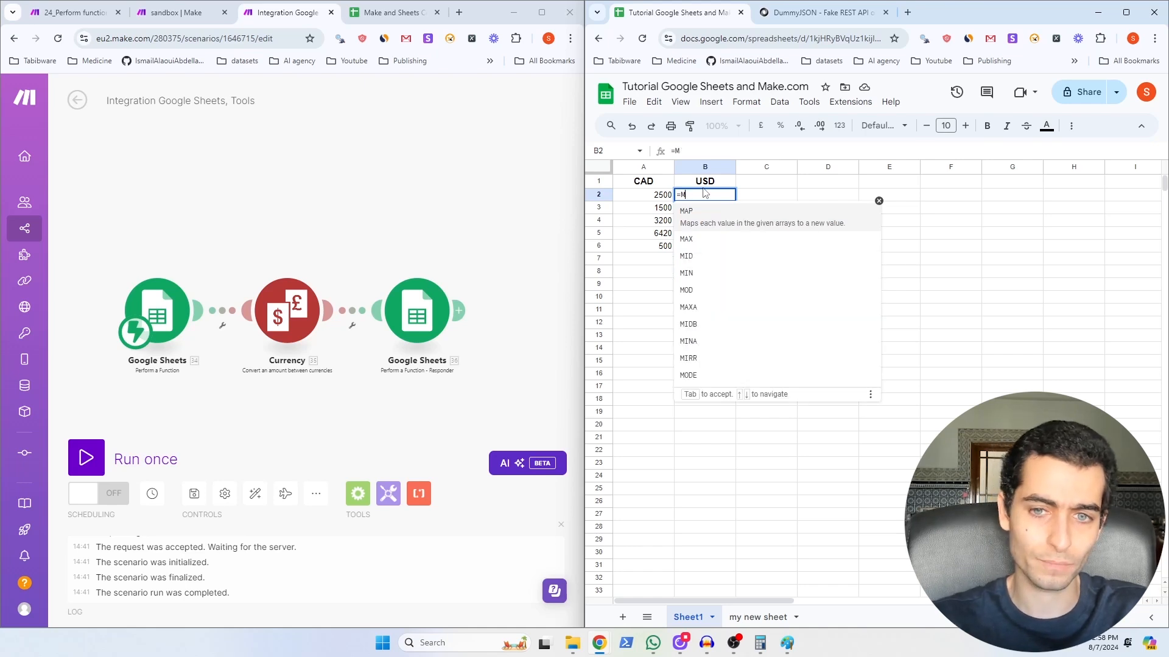
pyautogui.write('INTE')
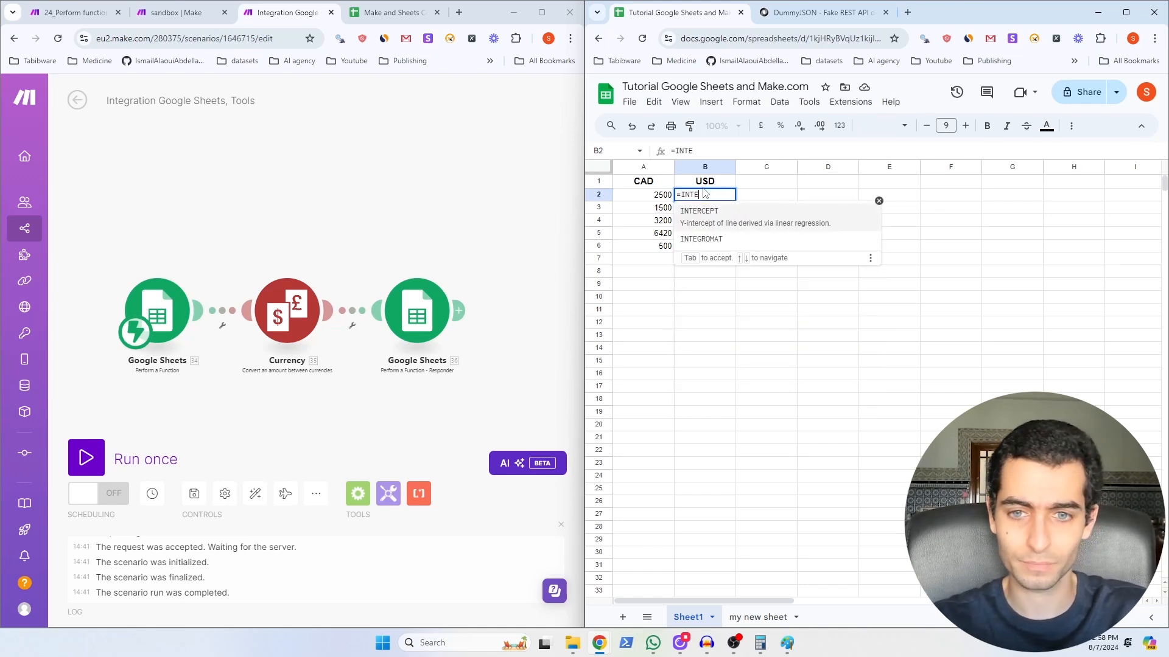
pyautogui.click(716, 242)
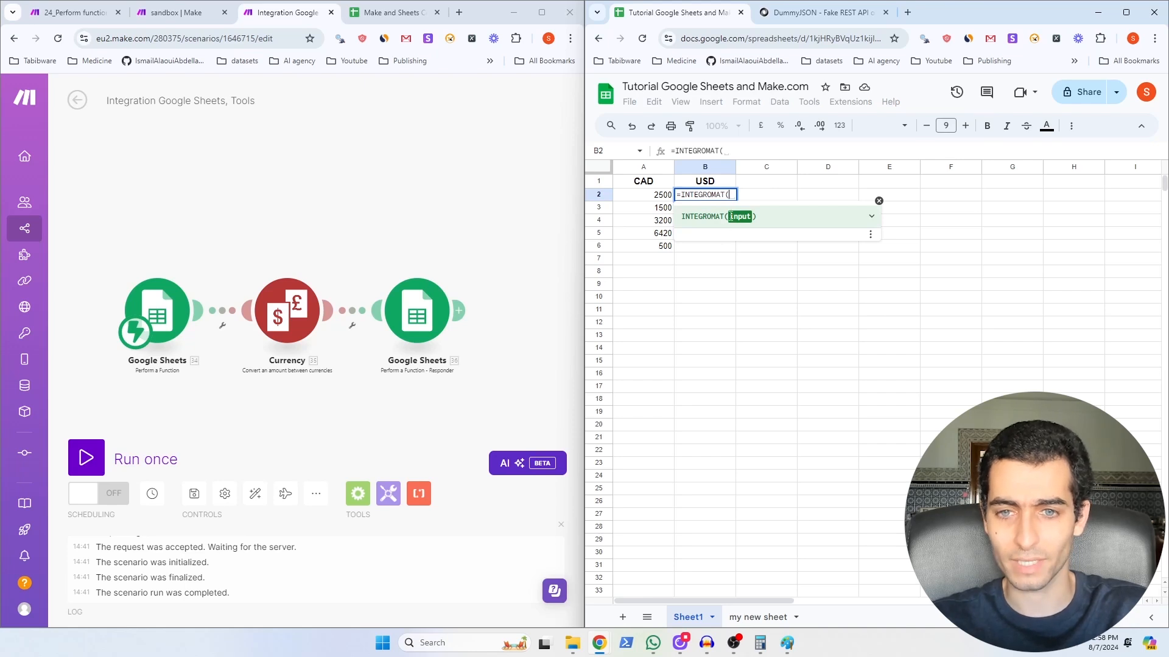
pyautogui.click(655, 195)
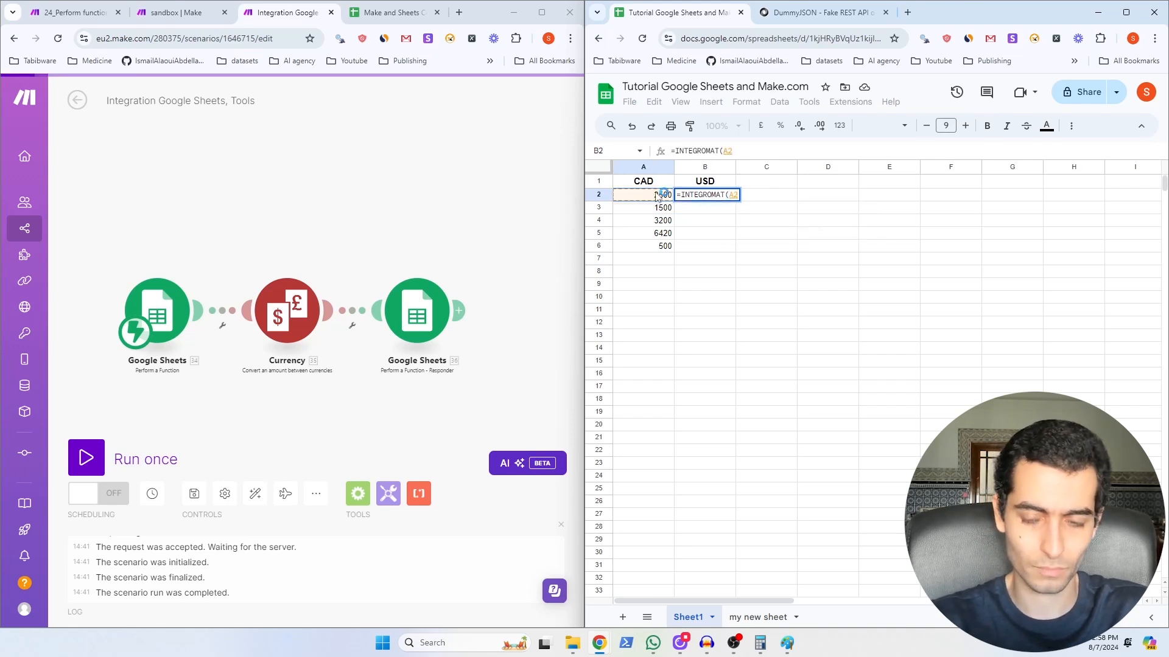
pyautogui.write(')')
pyautogui.press('Return')
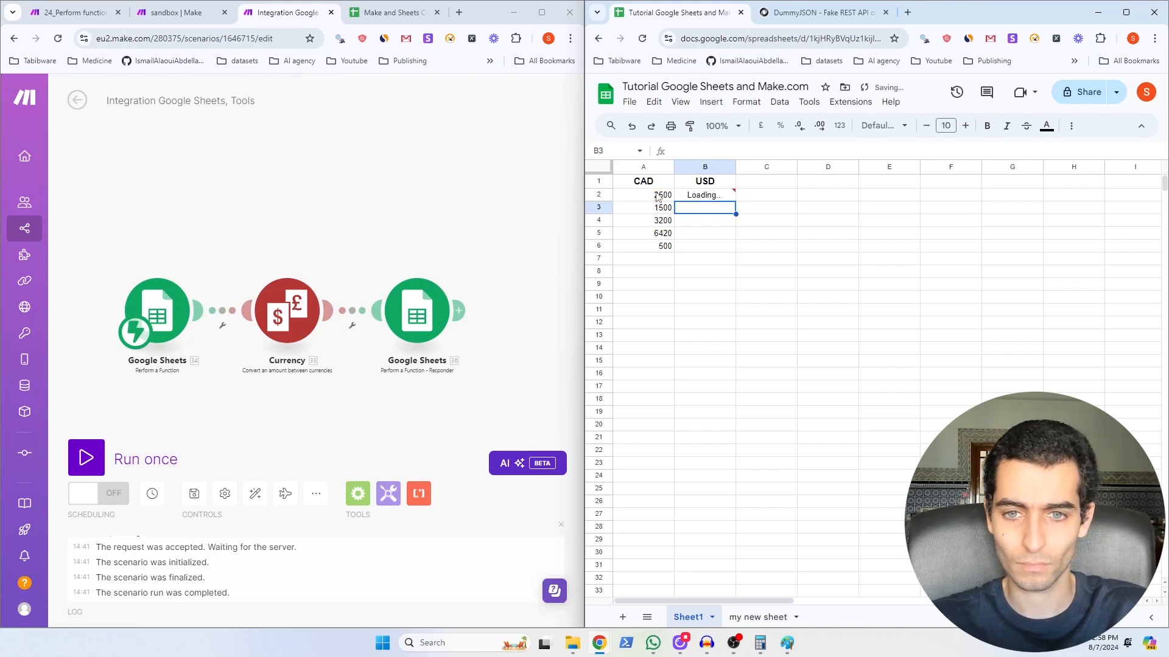
pyautogui.moveTo(711, 202)
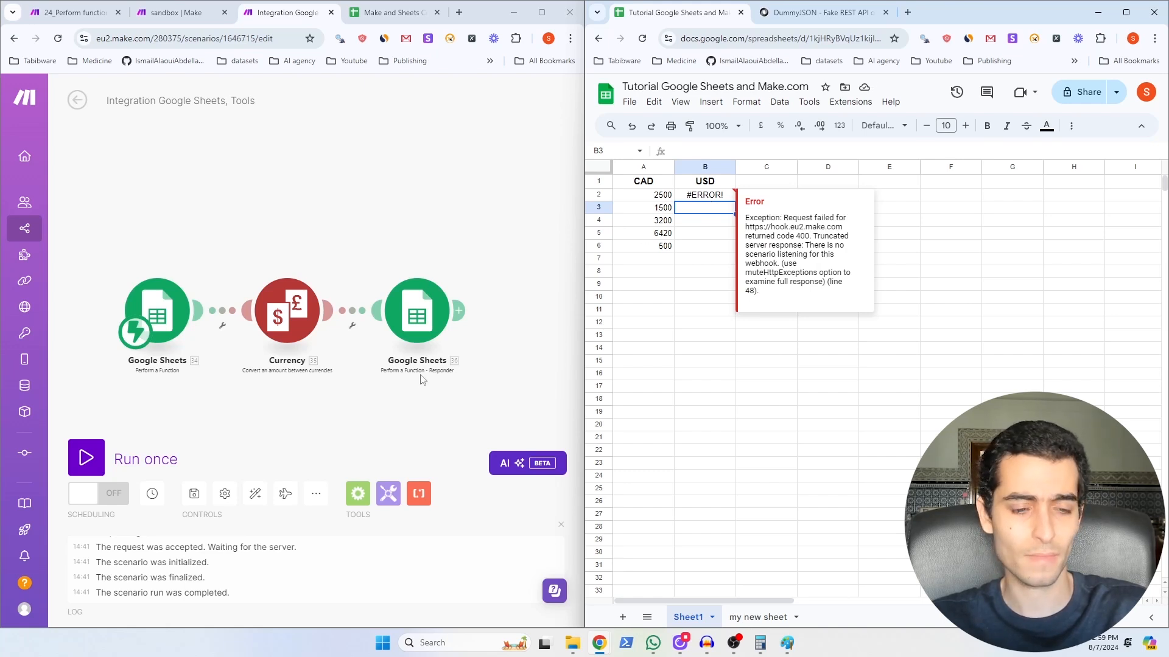
# Step: Run the scenario once and re-enter the B2 formula to get 1819.1205862758165 USD
pyautogui.click(91, 464)
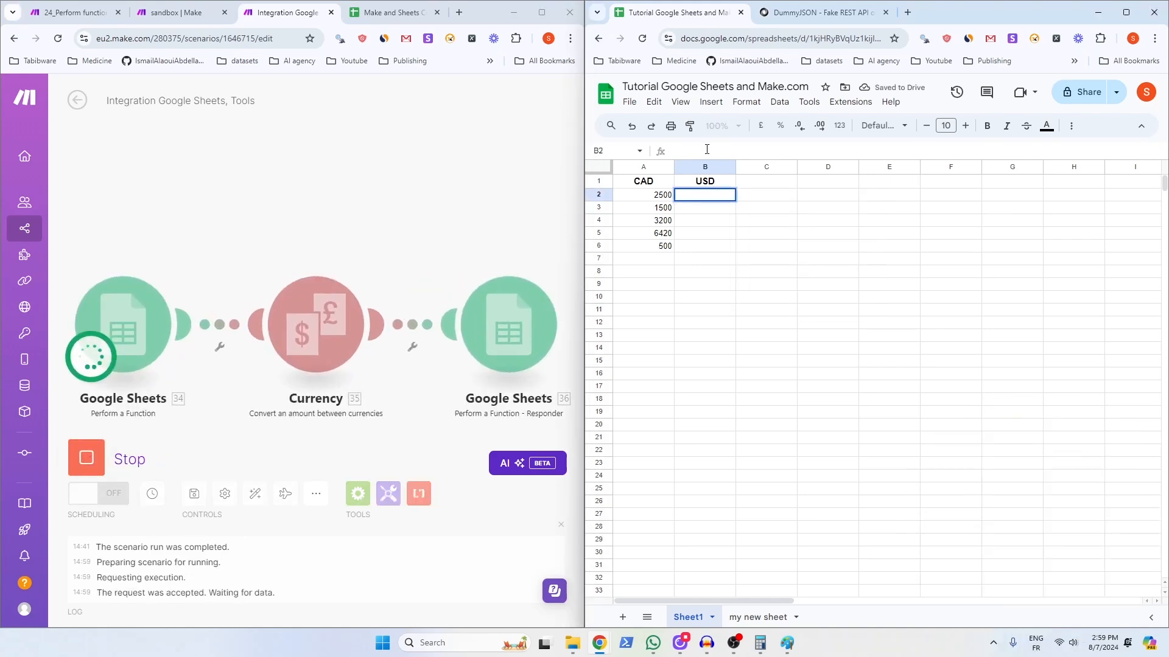
pyautogui.hotkey('ctrl', 'v')
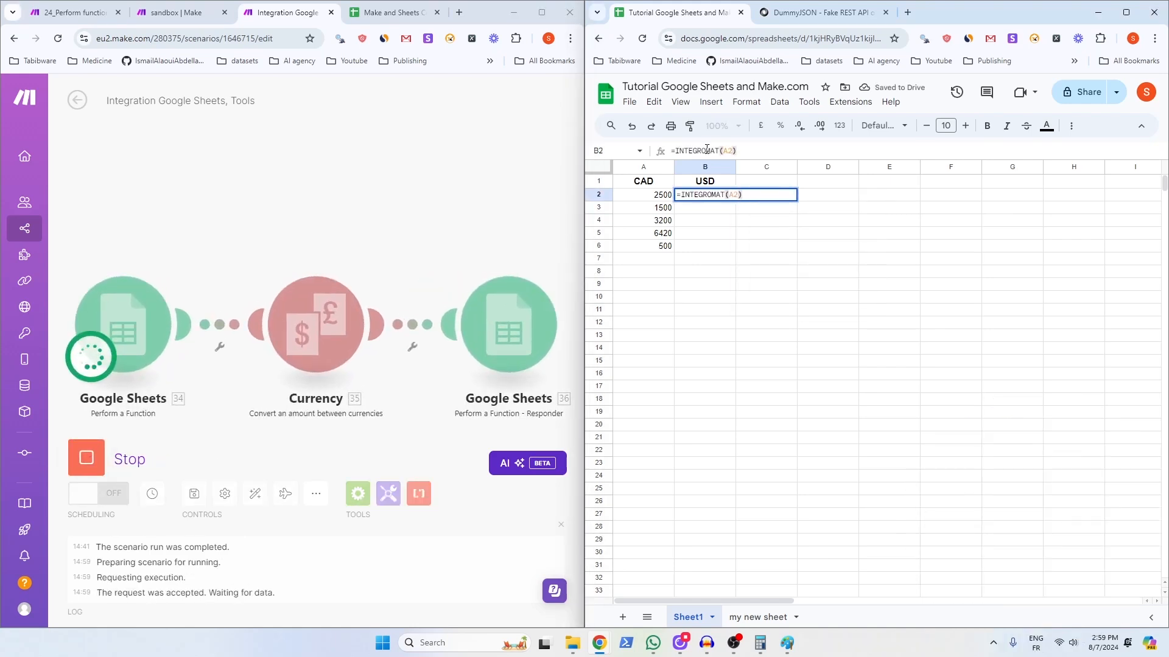
pyautogui.press('Return')
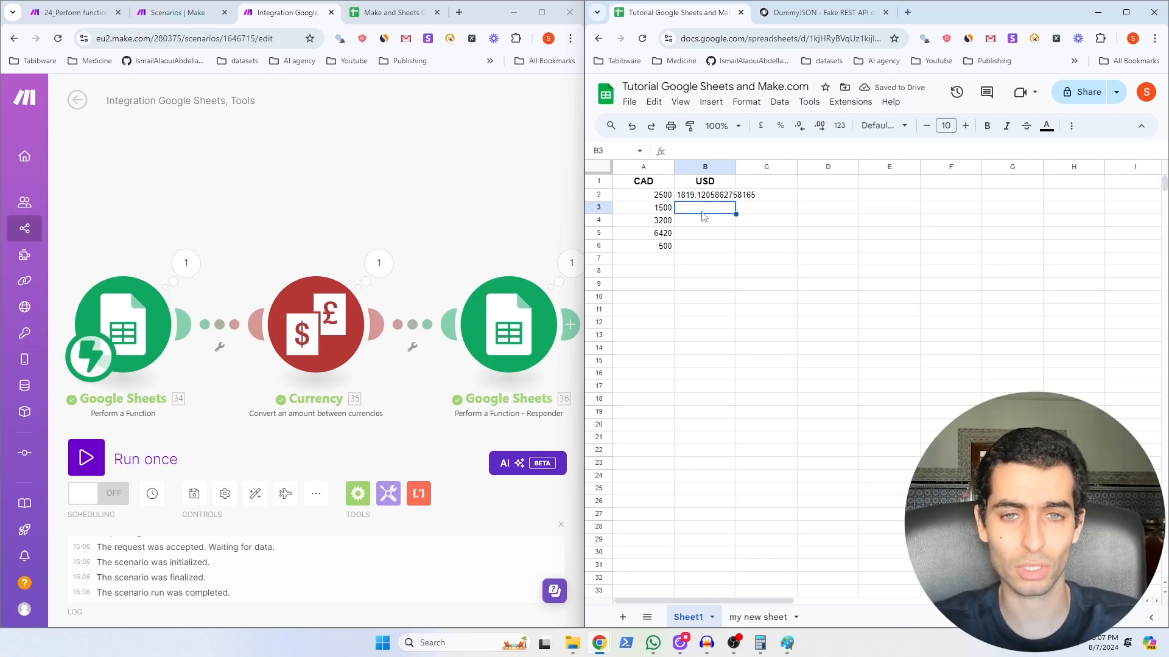
# Step: Enter =MAKE_FUNCTION(A3) in B3, run the scenario, and fill the formula down to B6
pyautogui.write('=')
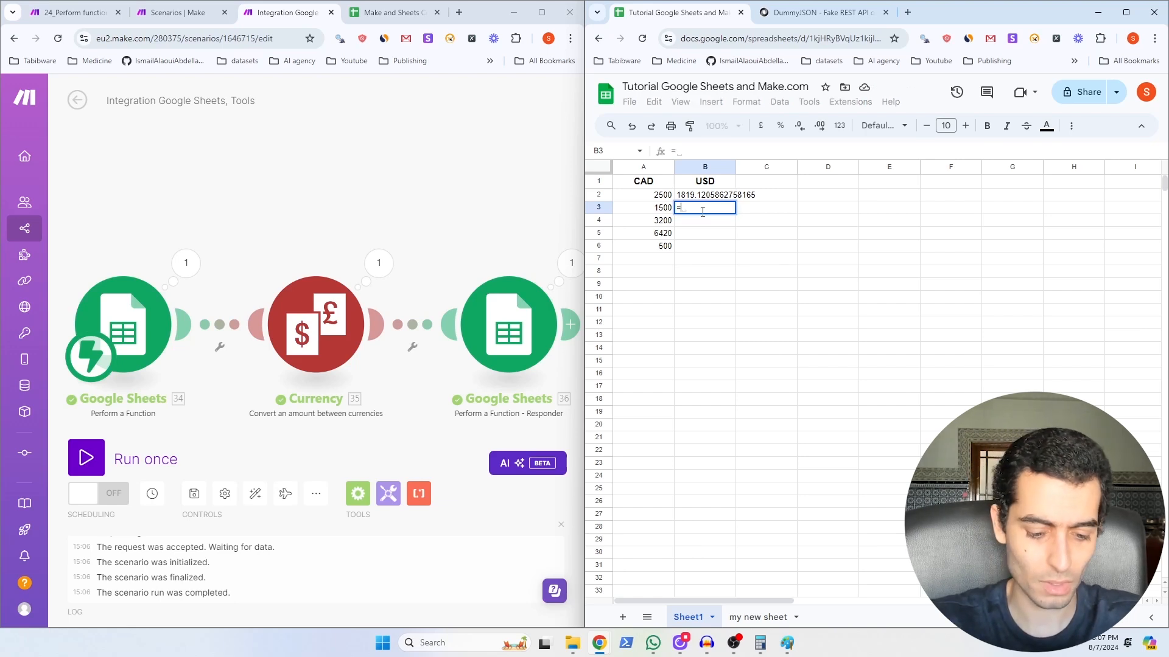
pyautogui.write('MAKE')
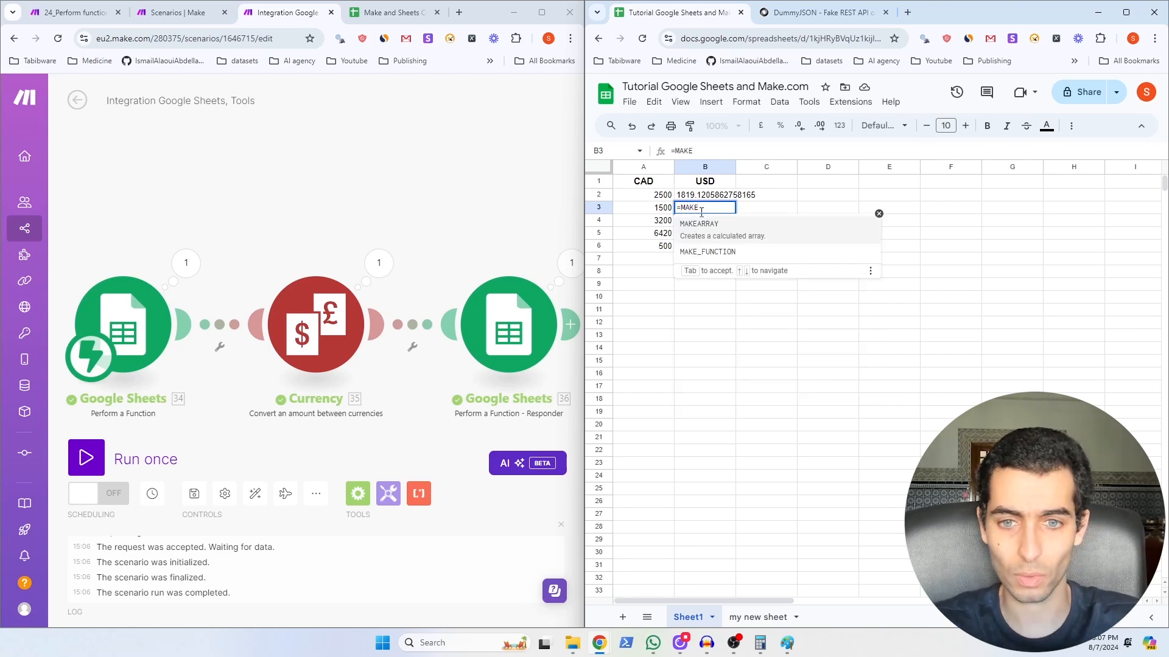
pyautogui.click(711, 254)
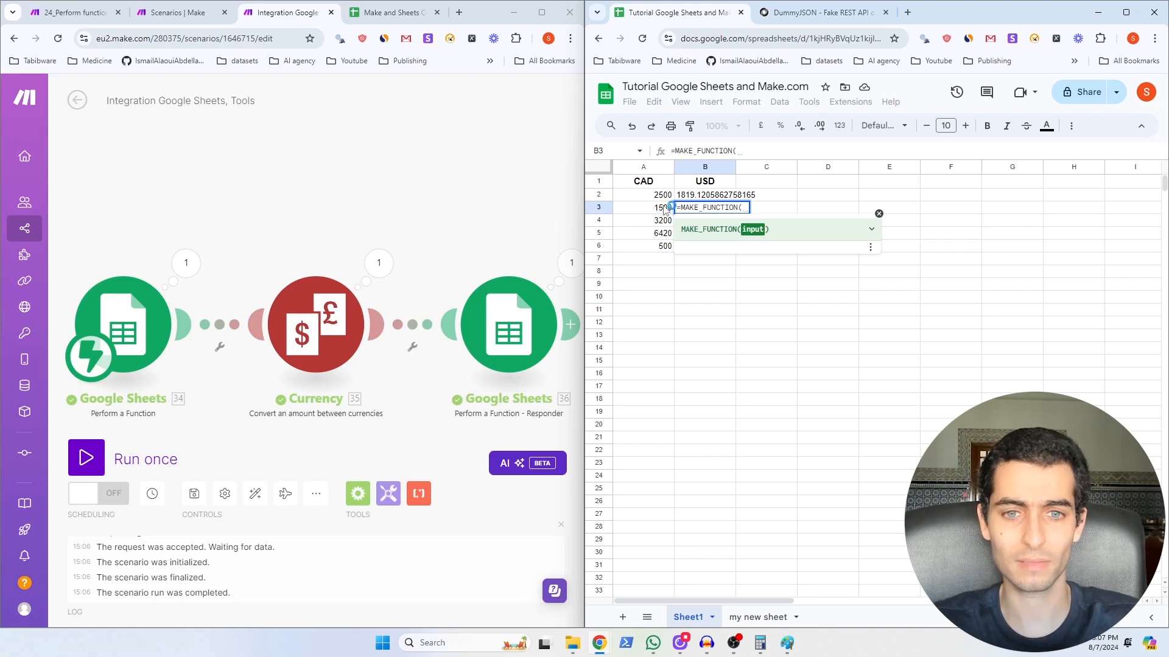
pyautogui.write('A3')
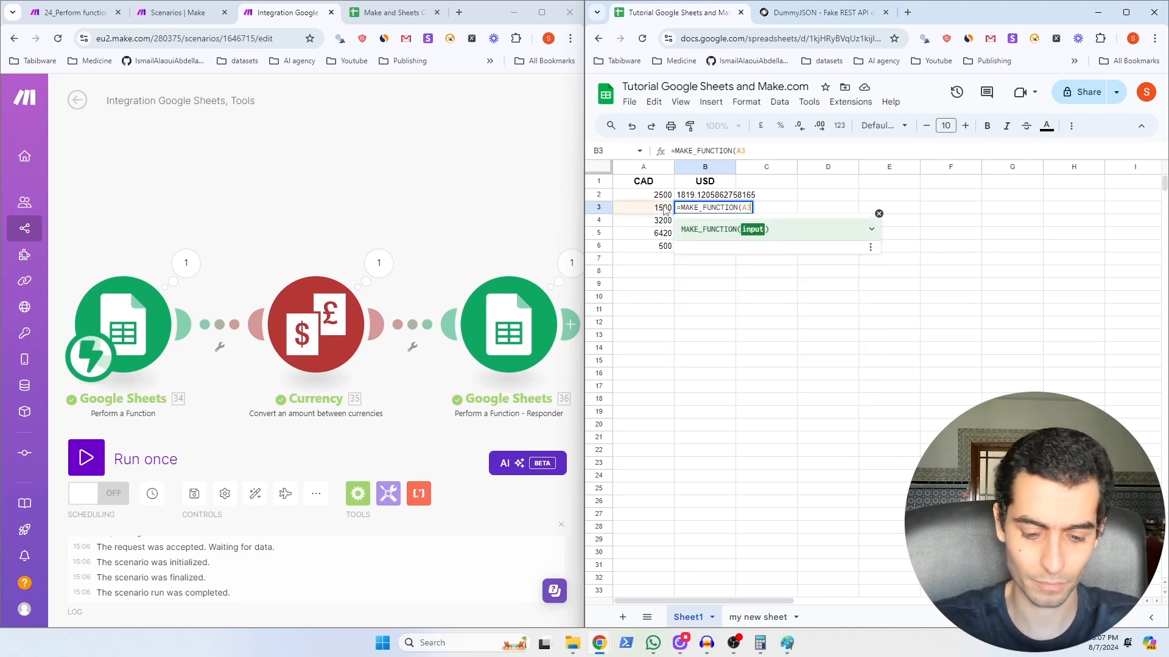
pyautogui.write(')')
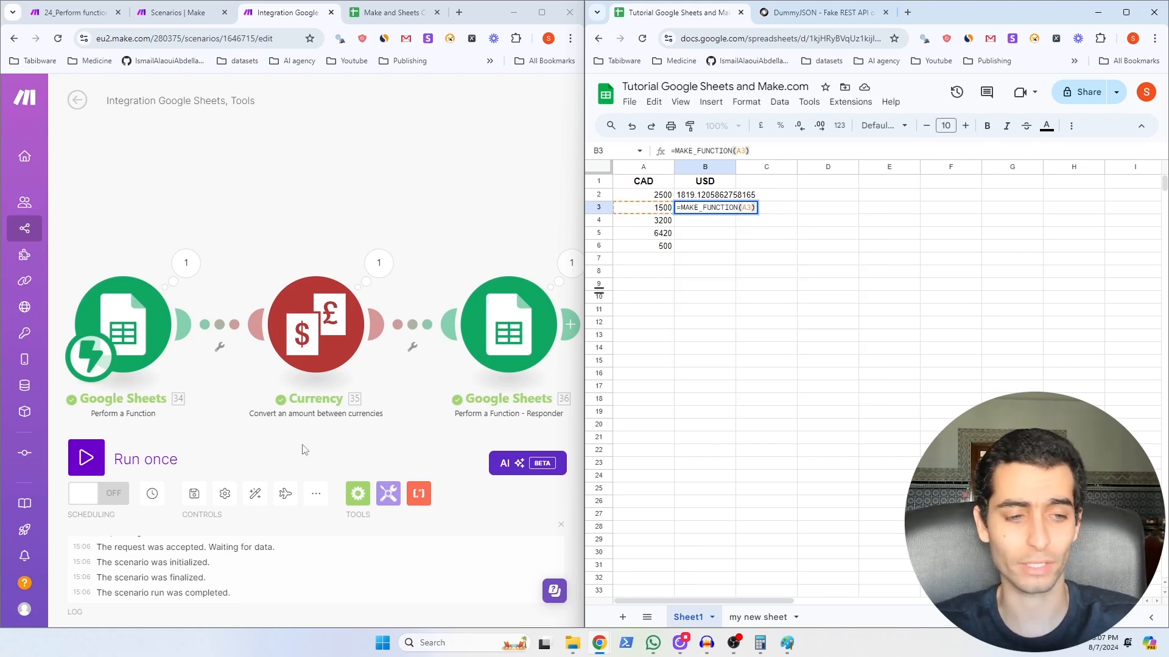
pyautogui.click(85, 464)
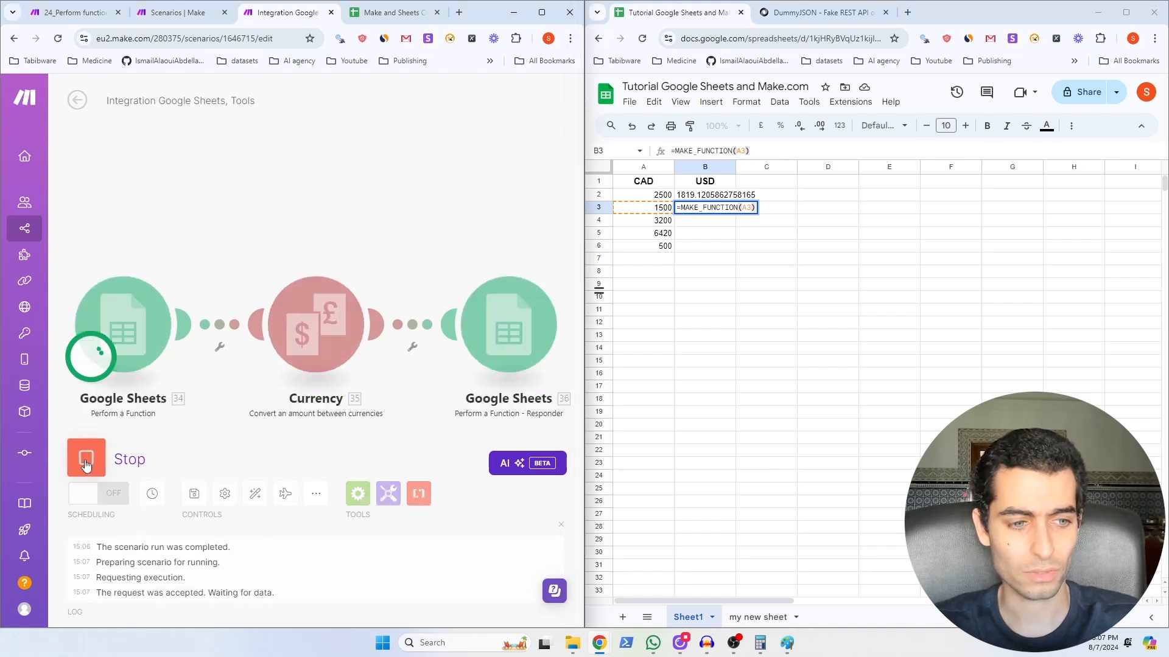
pyautogui.click(762, 150)
pyautogui.press('Return')
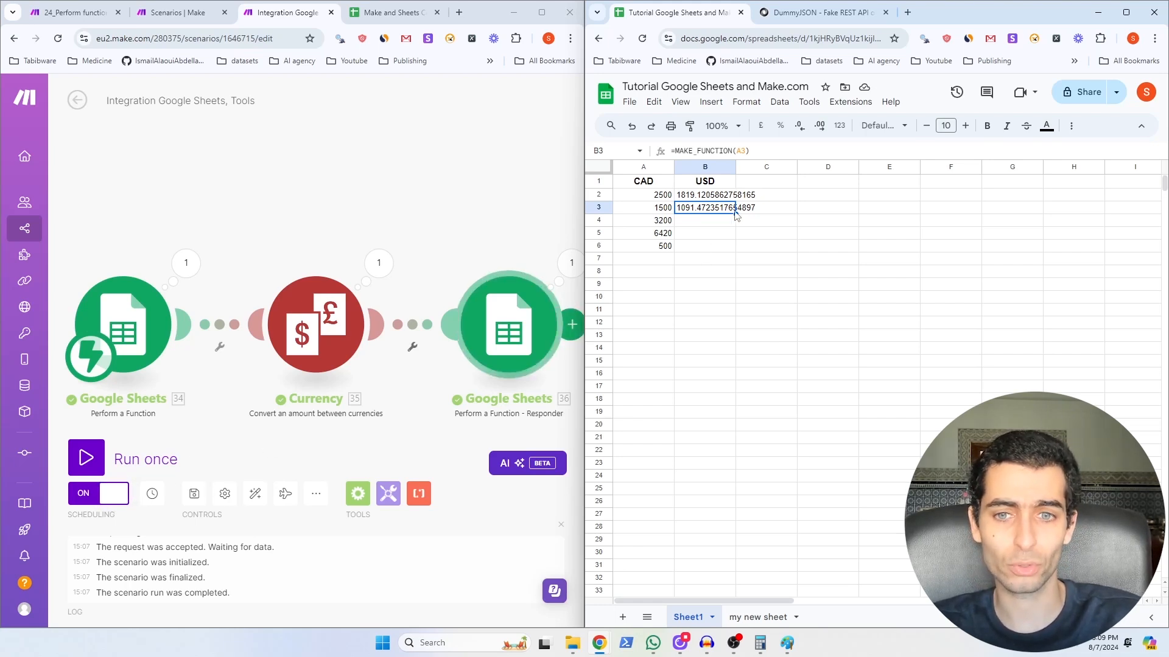
pyautogui.moveTo(736, 214); pyautogui.dragTo(728, 248)
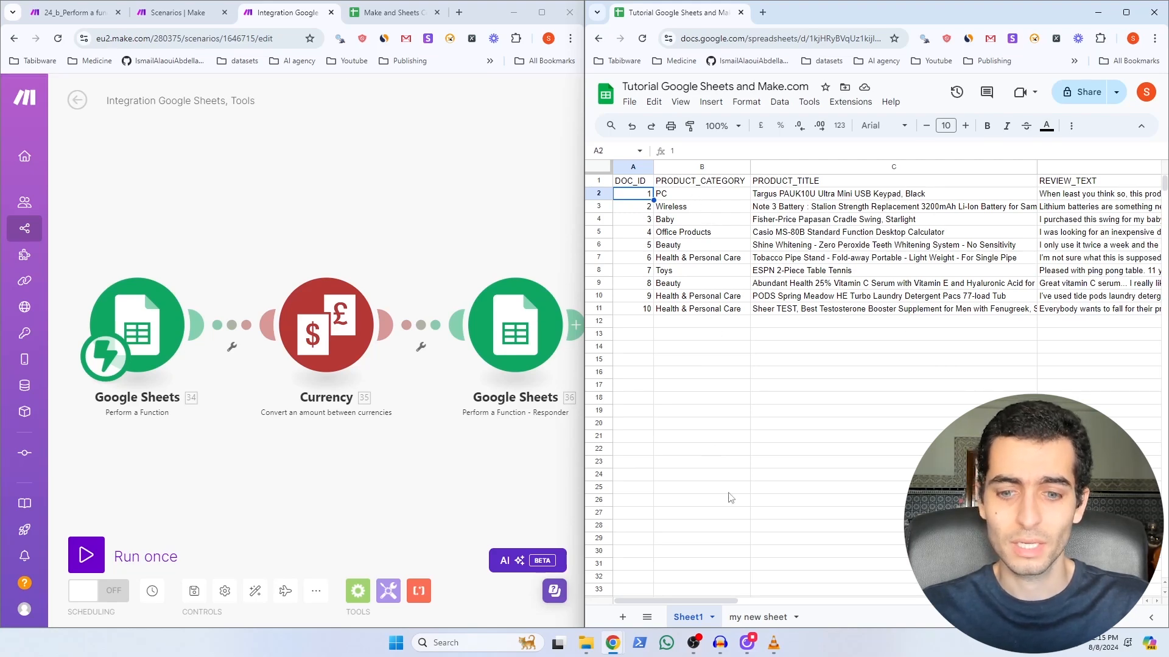
# Step: Select gpt-4o as the OpenAI module's model
pyautogui.moveTo(698, 601); pyautogui.dragTo(929, 598)
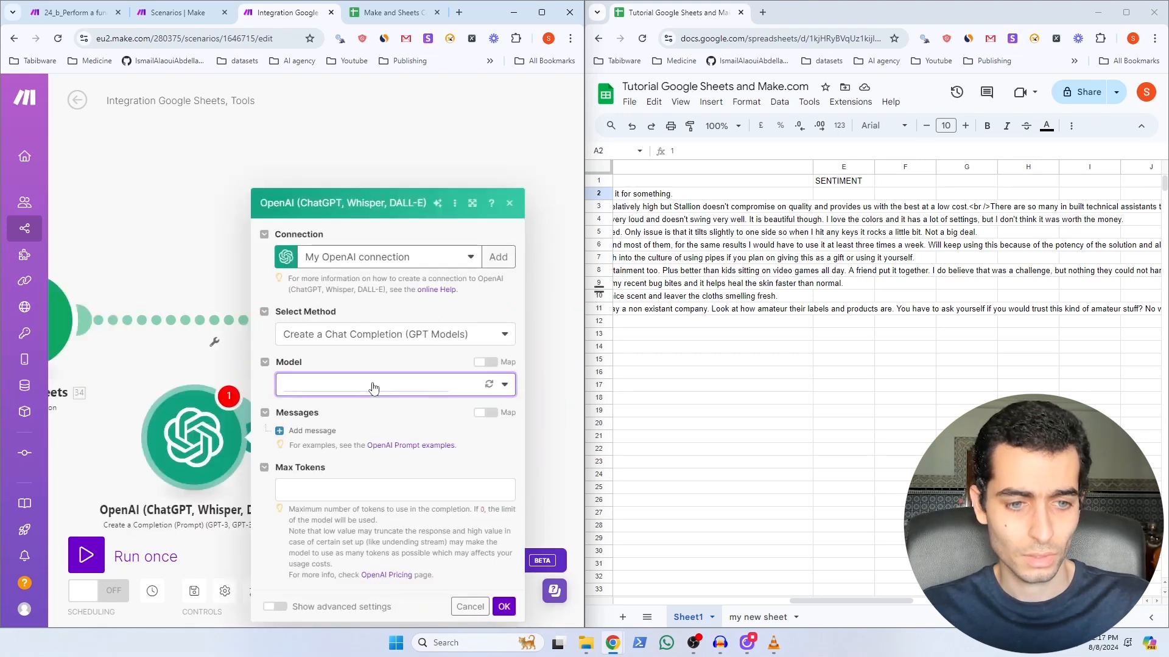
pyautogui.click(373, 384)
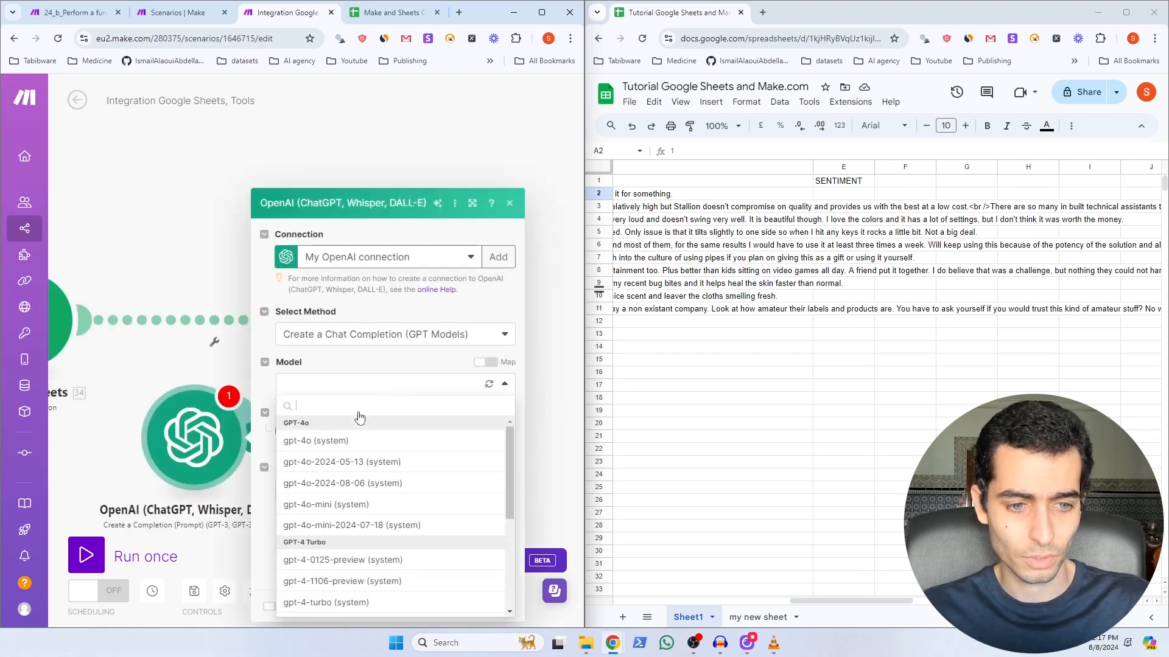
pyautogui.click(338, 445)
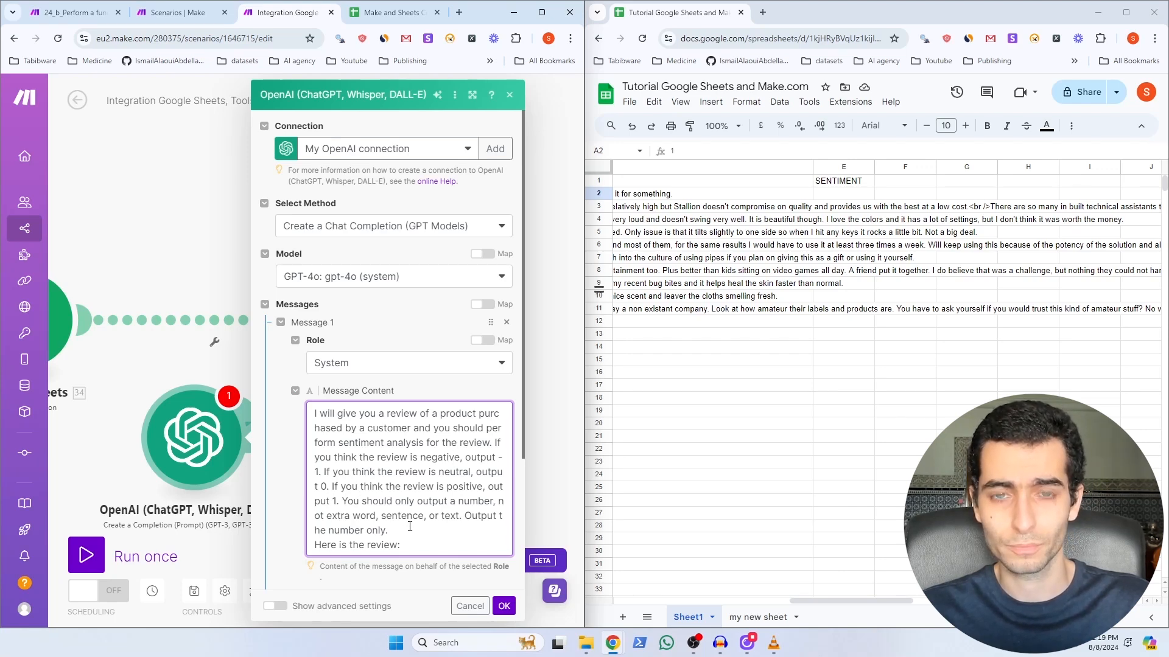
# Step: Insert Parameter 1 after 'Here is the review:' in the prompt, enable Max Tokens, and save the module
pyautogui.click(411, 546)
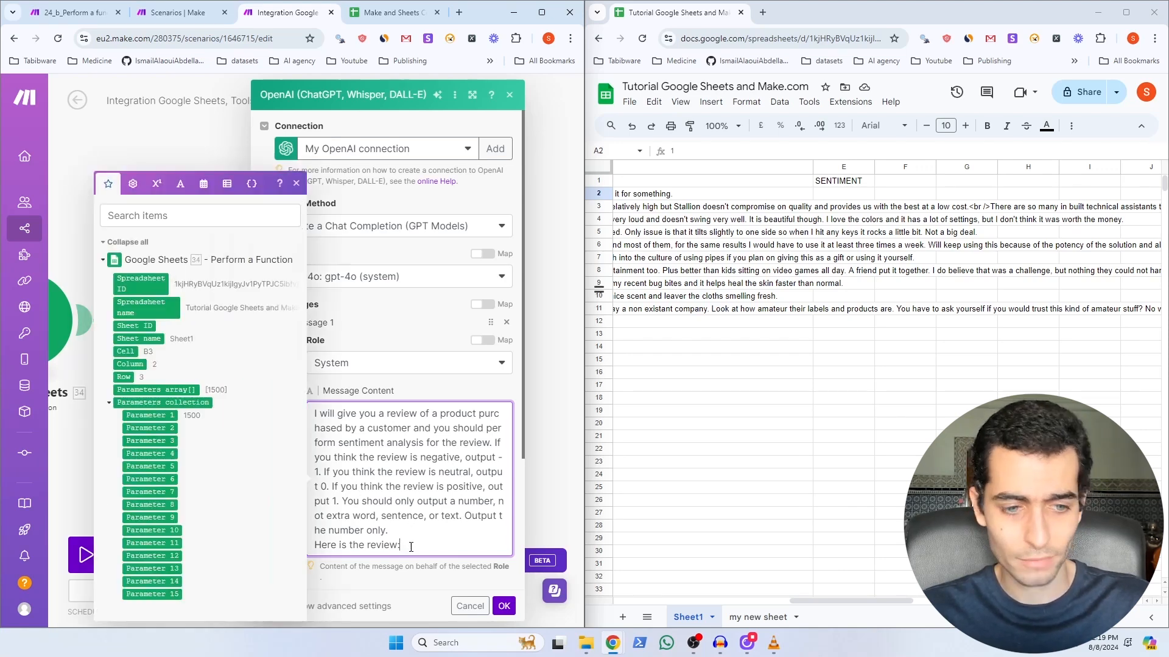
pyautogui.click(161, 415)
pyautogui.scroll(-3, 314, 487)
pyautogui.click(314, 487)
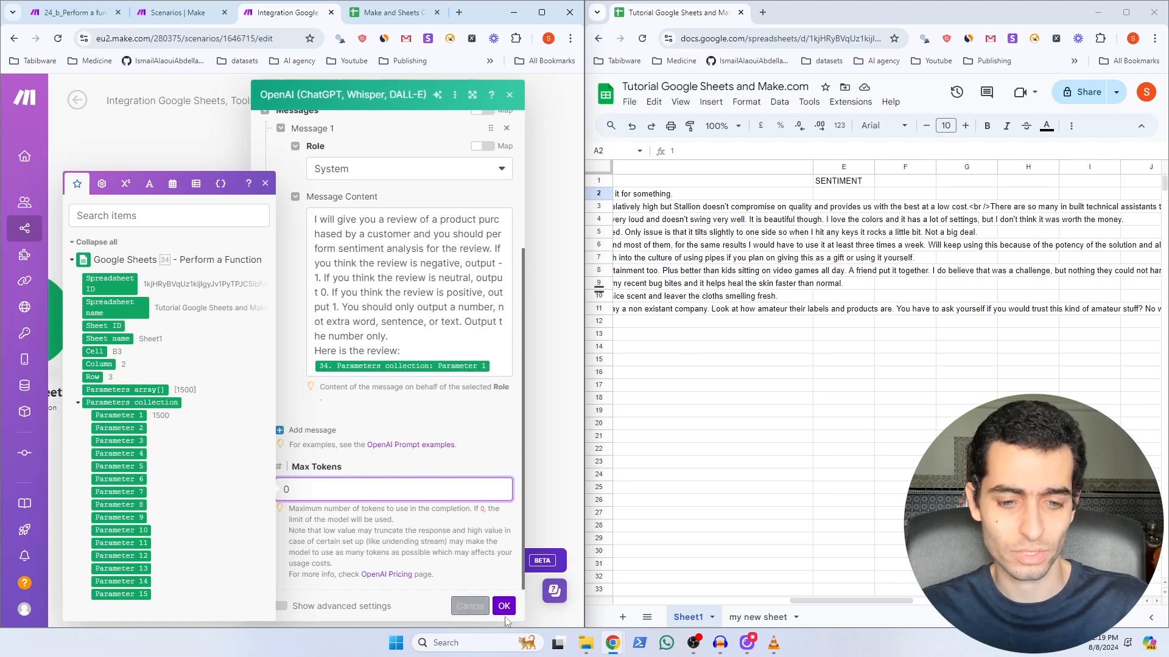
pyautogui.click(503, 606)
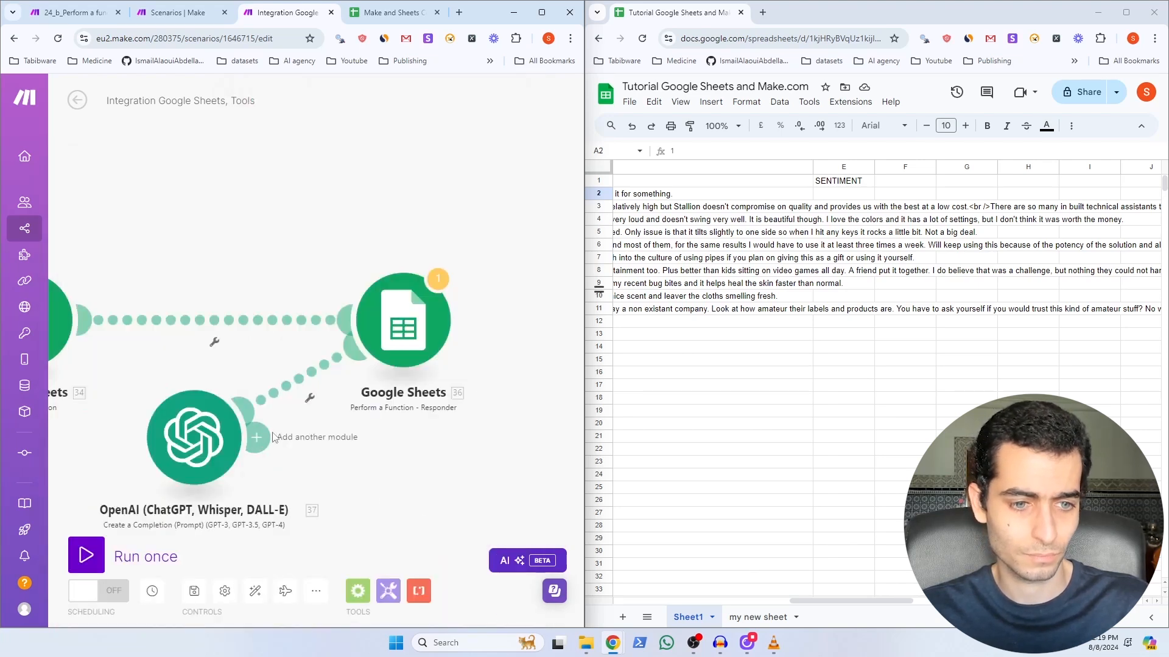
# Step: Unlink OpenAI from the responder, move it between the Sheets modules, and return its Result as the Value
pyautogui.click(294, 382)
pyautogui.click(331, 412)
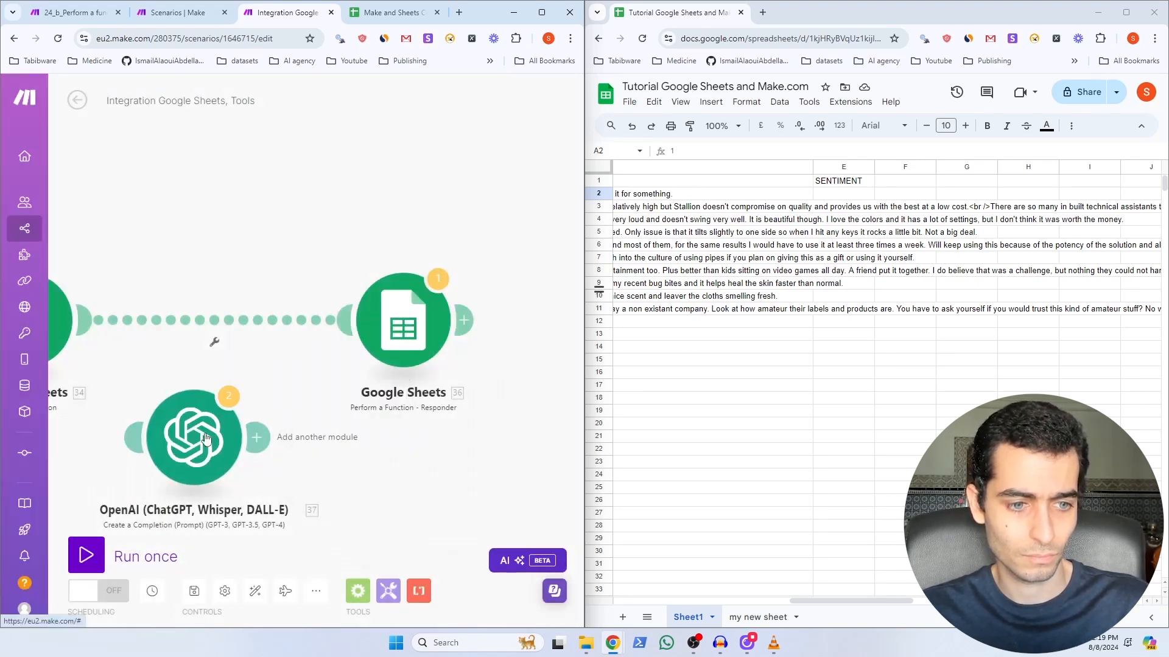
pyautogui.moveTo(207, 417); pyautogui.dragTo(207, 325)
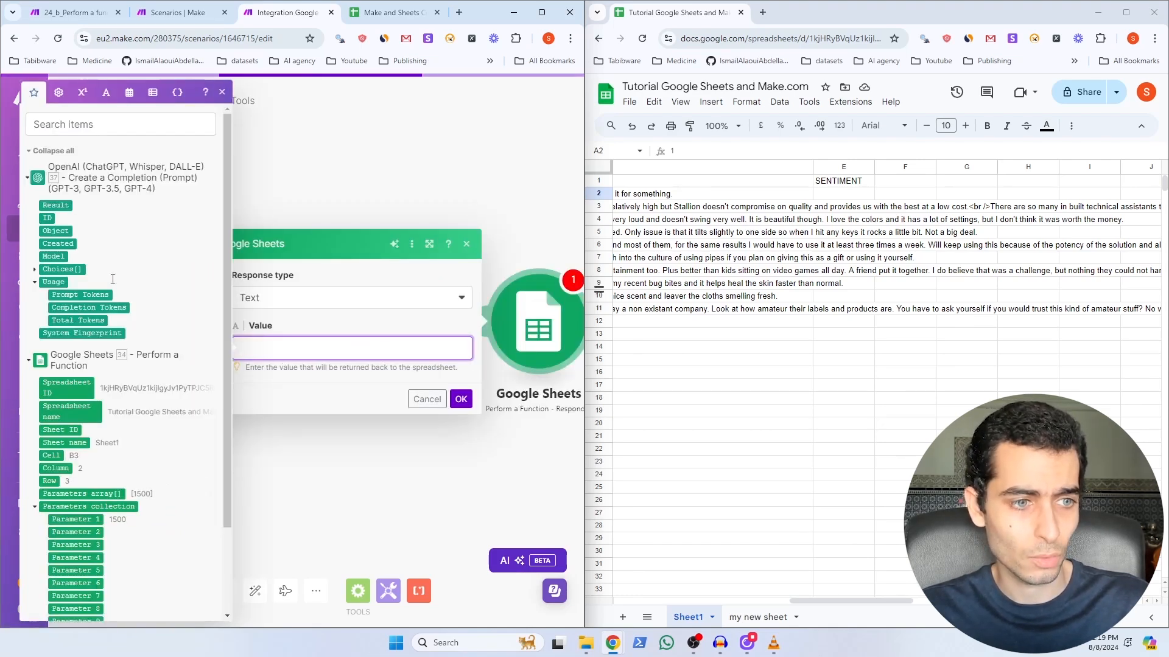
pyautogui.click(57, 205)
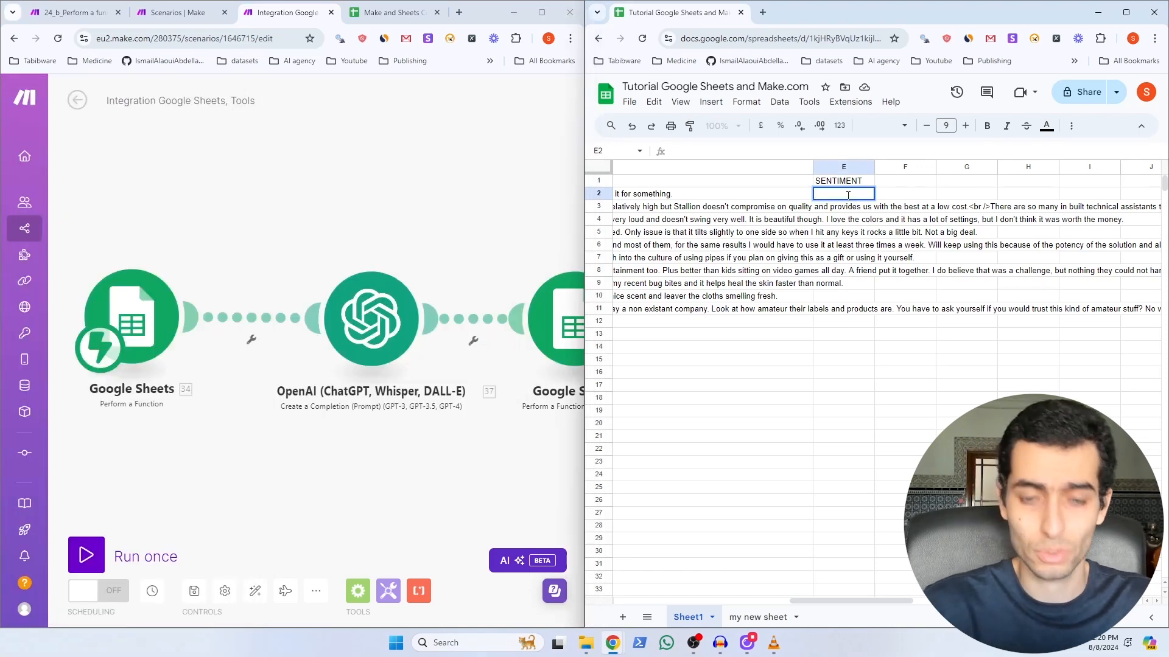
# Step: Enter =MAKE_FUNCTION(D2) in cell E2 while the scenario runs once, returning sentiment 1
pyautogui.write('=MAK')
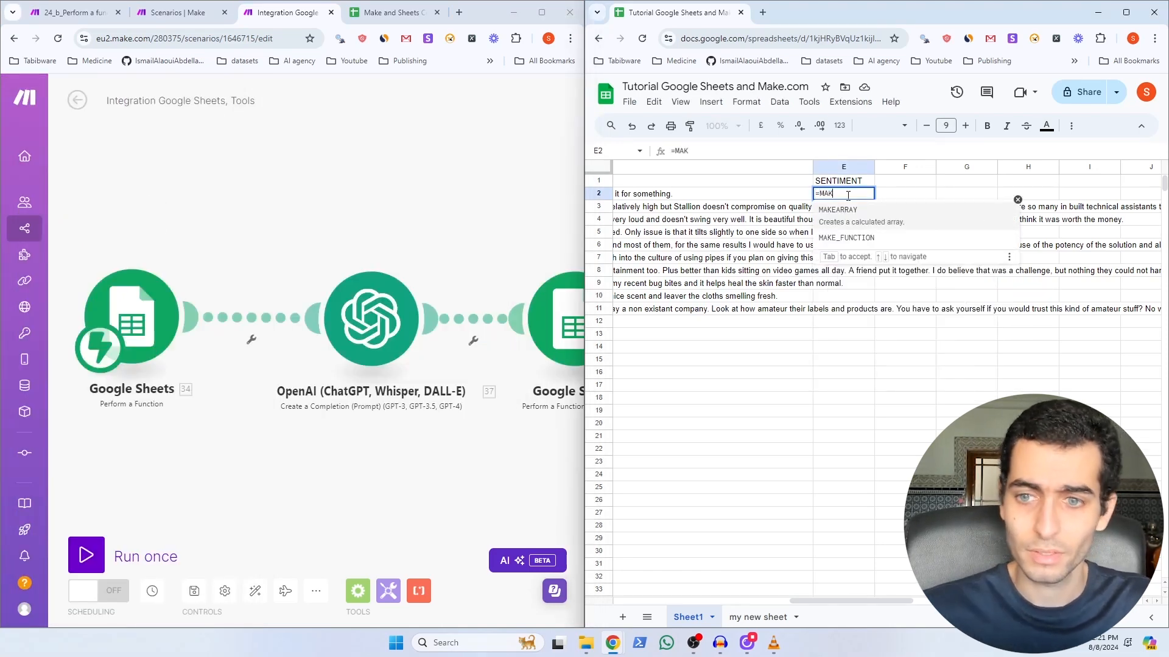
pyautogui.click(857, 238)
pyautogui.click(687, 188)
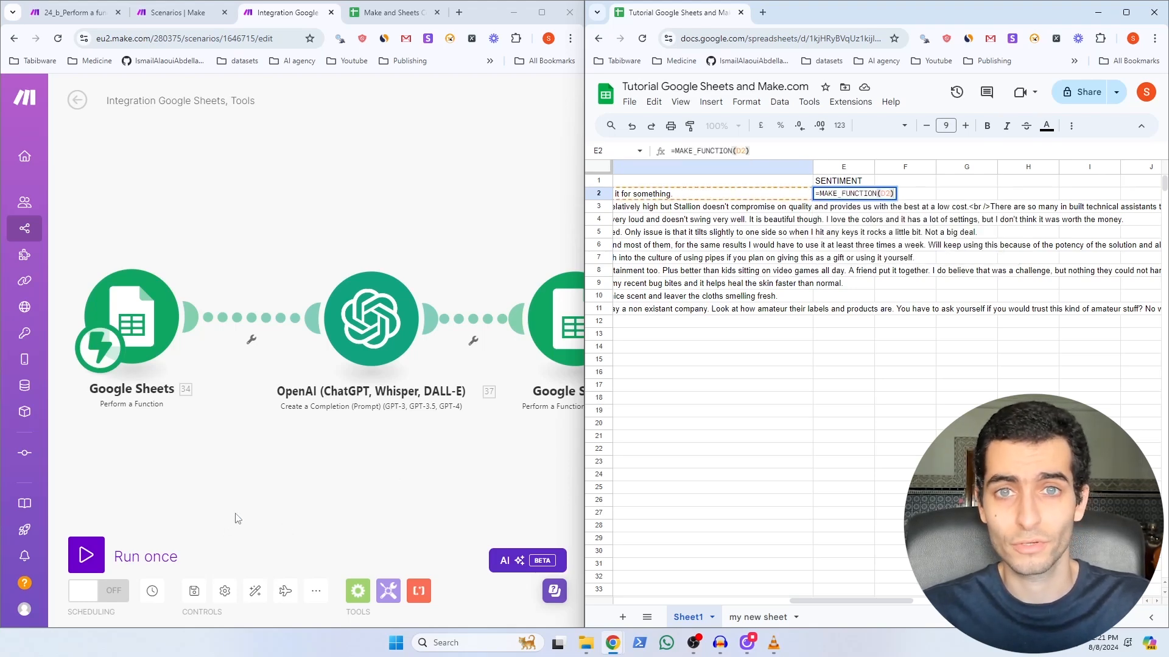
pyautogui.click(85, 555)
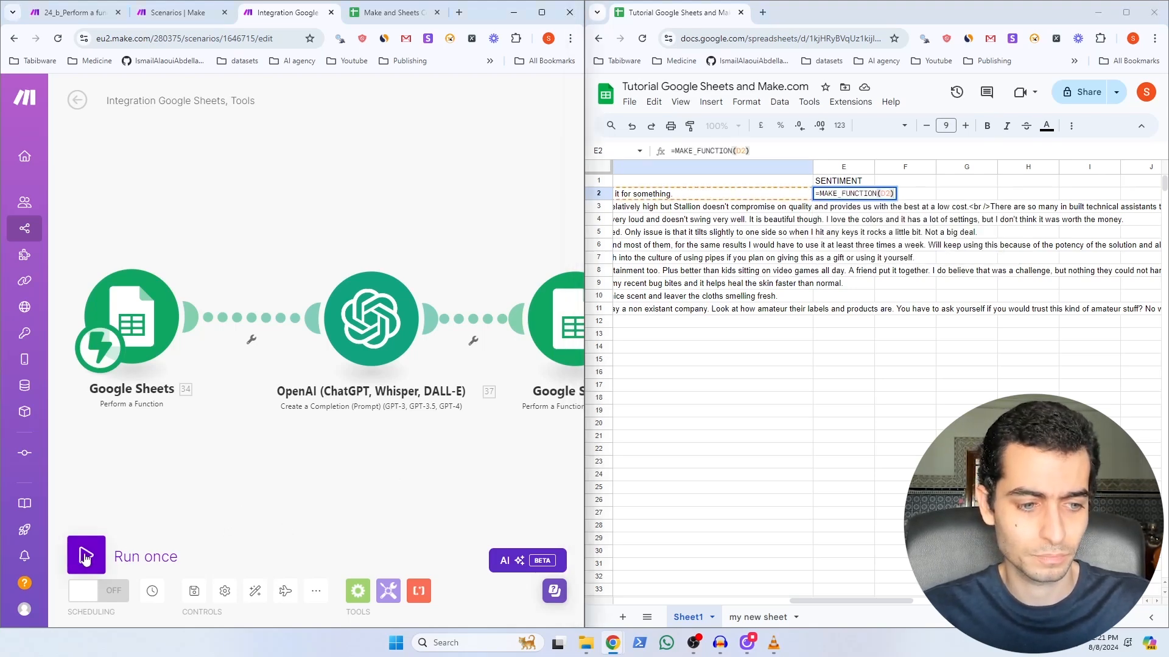
pyautogui.press('Return')
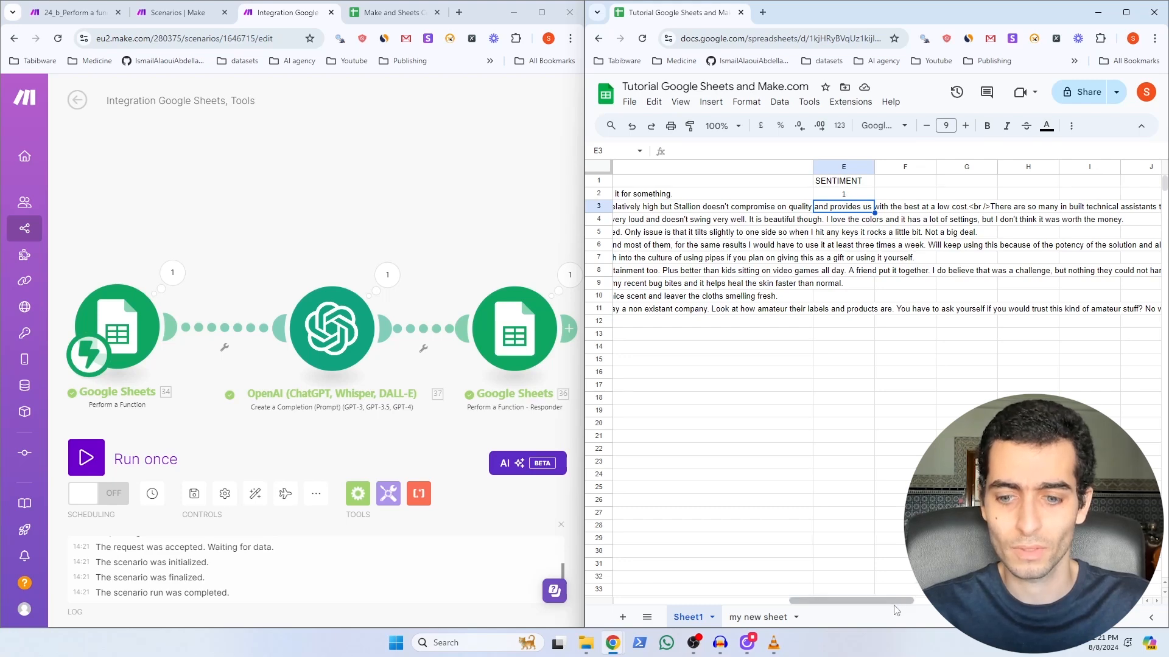
pyautogui.hscroll(-6, 864, 274)
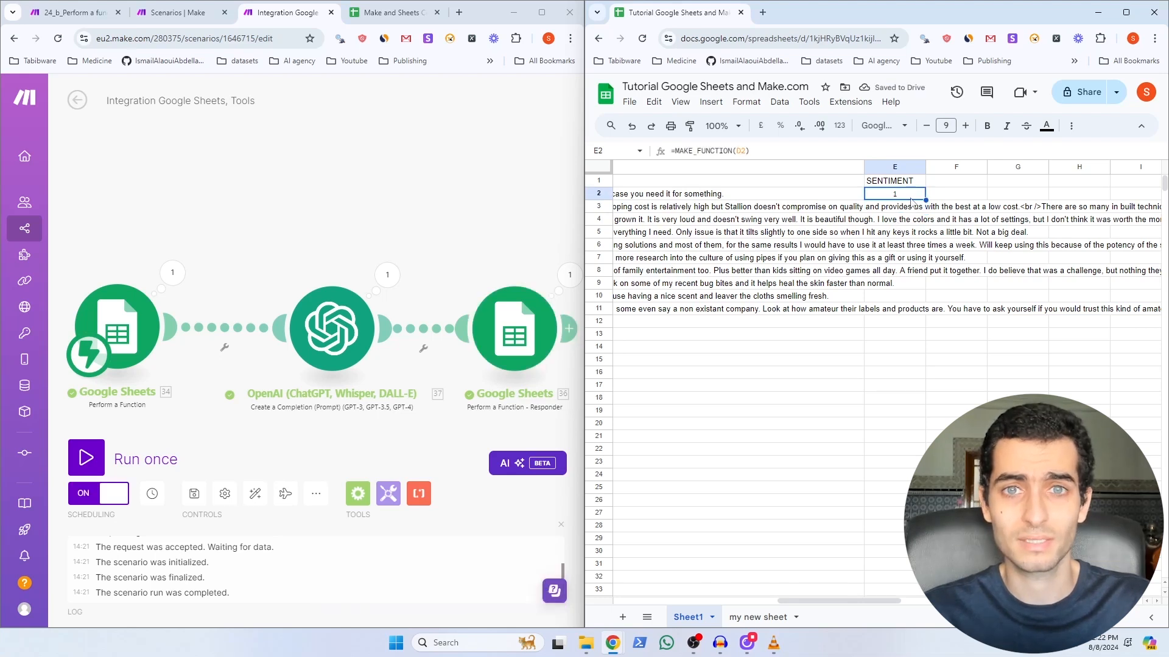
# Step: Fill the sentiment formula from E2 down to E11
pyautogui.moveTo(924, 219); pyautogui.dragTo(920, 309)
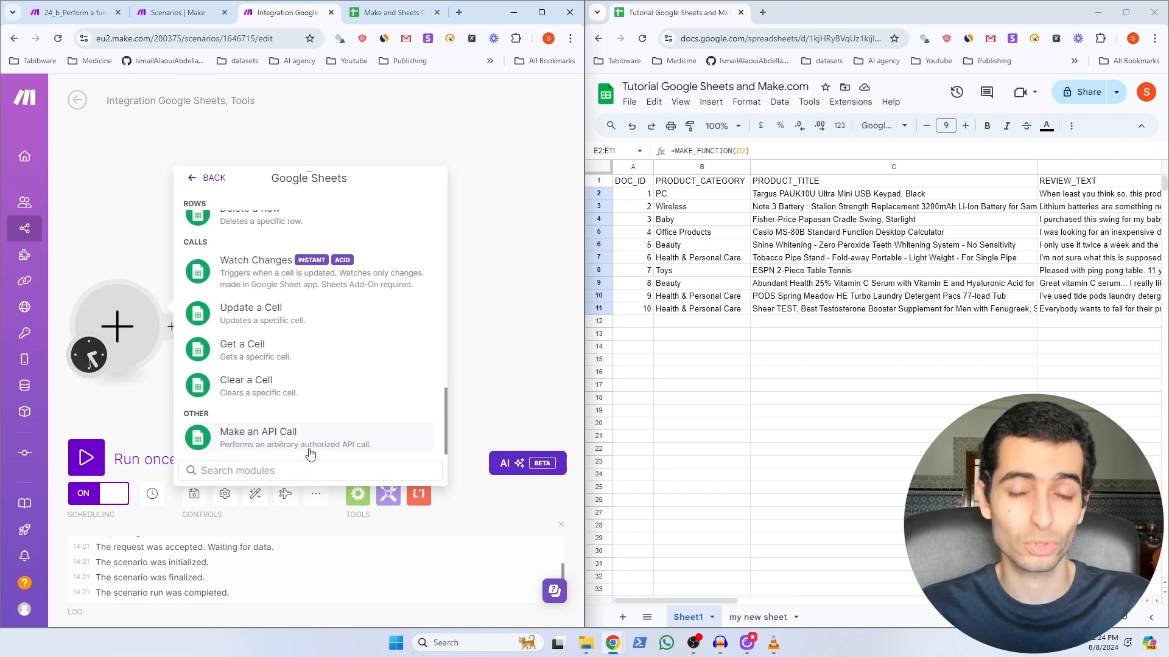
# Step: Add a Google Sheets Make an API Call module, then switch to the 'google sheets api' search results
pyautogui.scroll(3, 304, 378)
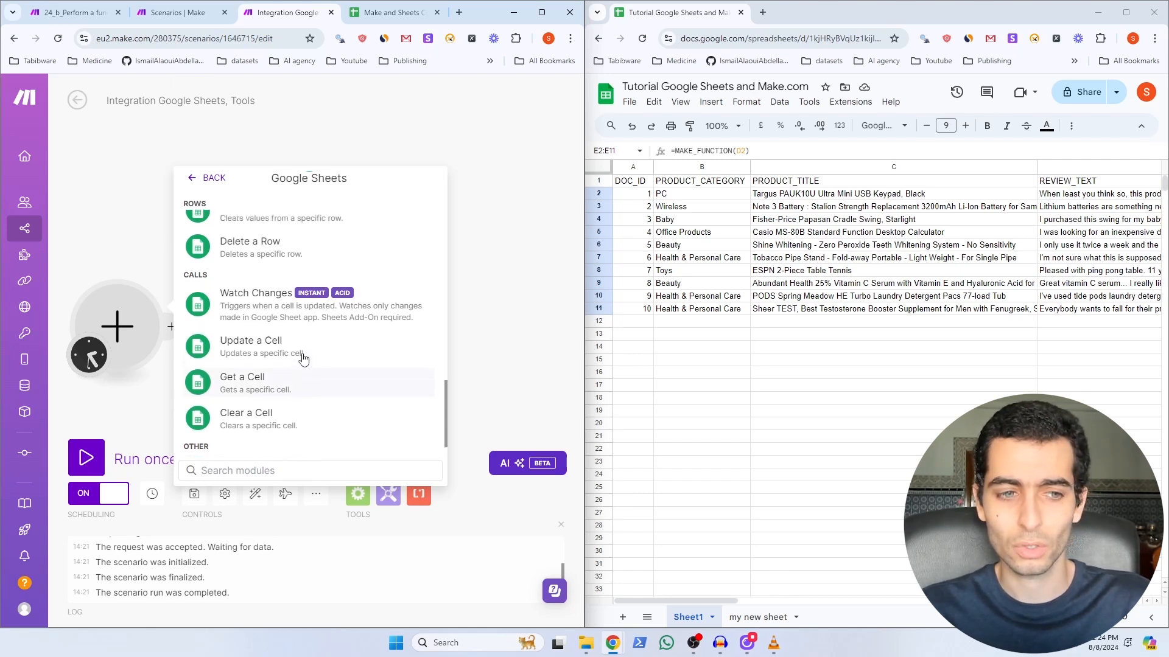
pyautogui.scroll(3, 294, 349)
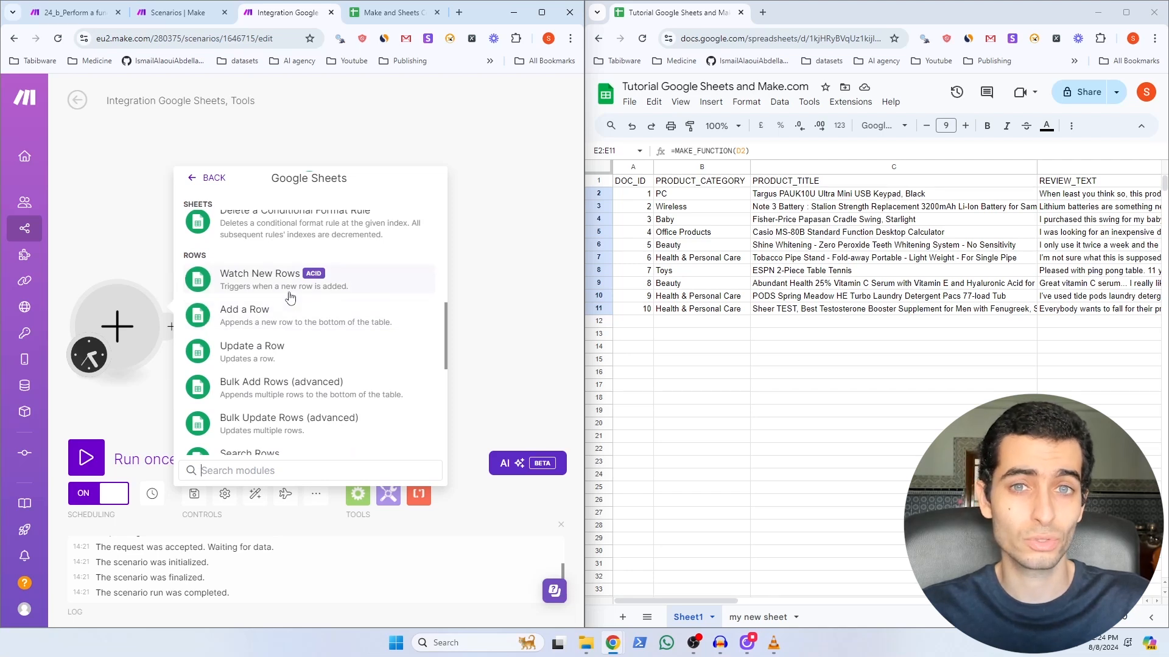
pyautogui.scroll(-5, 279, 378)
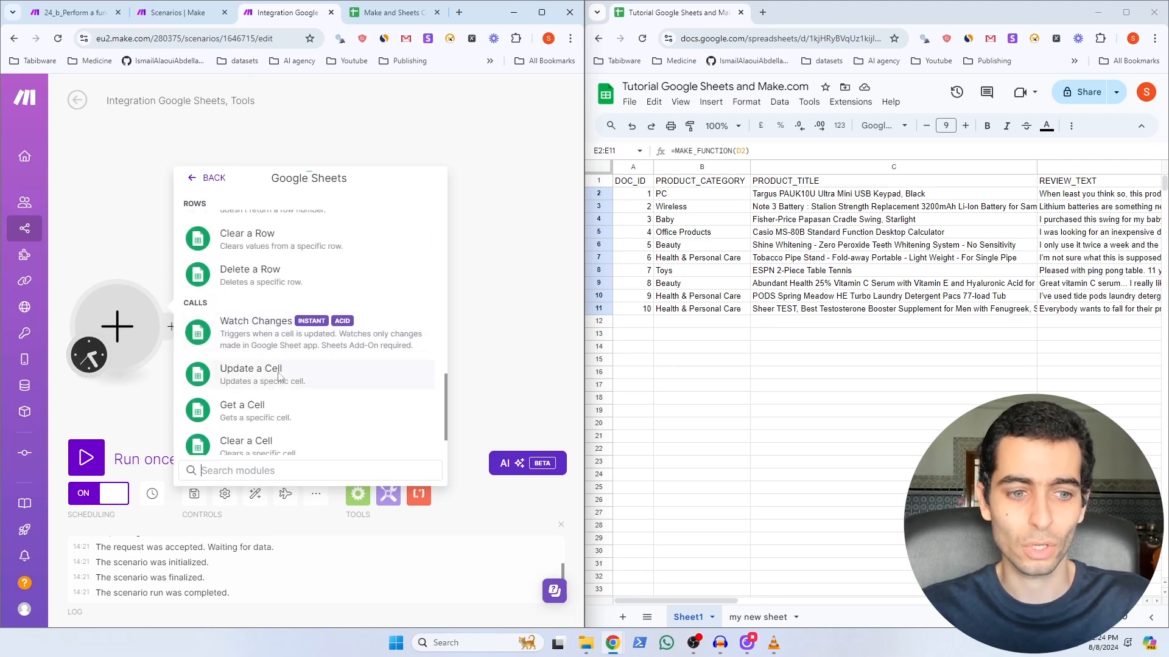
pyautogui.scroll(-1, 278, 386)
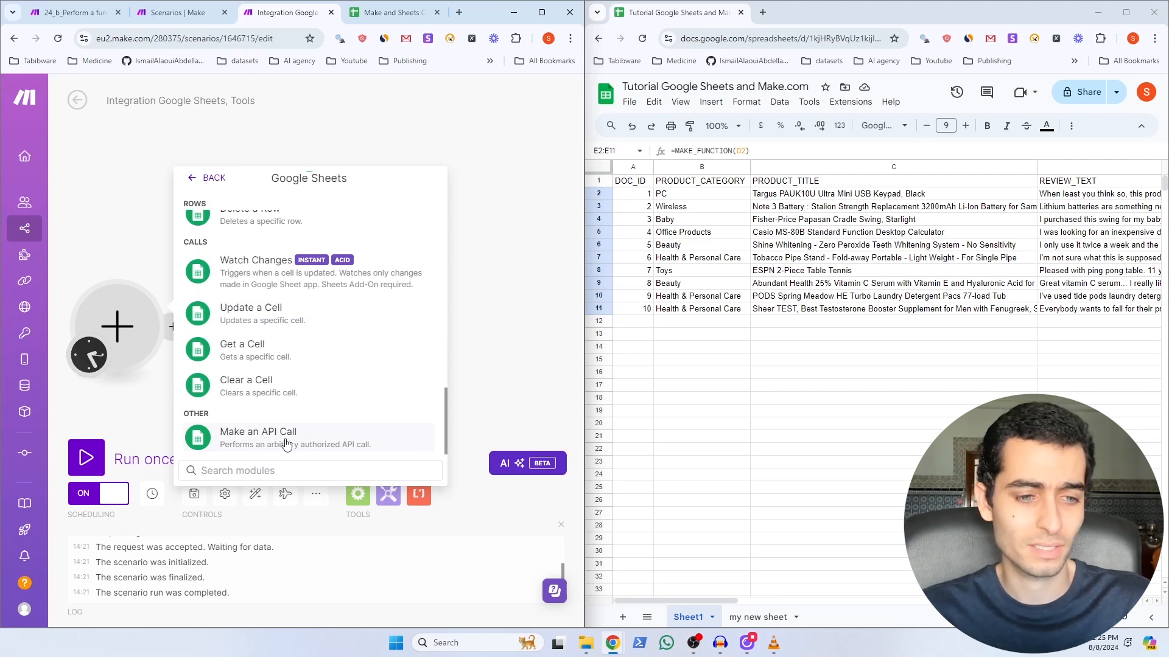
pyautogui.click(286, 443)
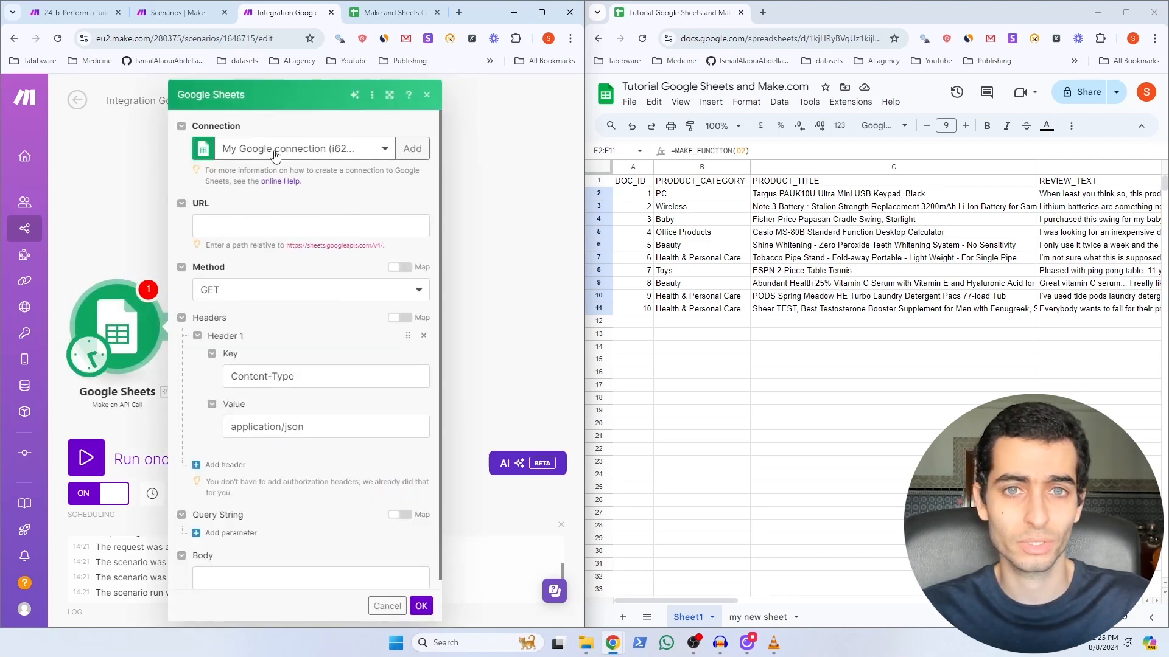
pyautogui.click(256, 230)
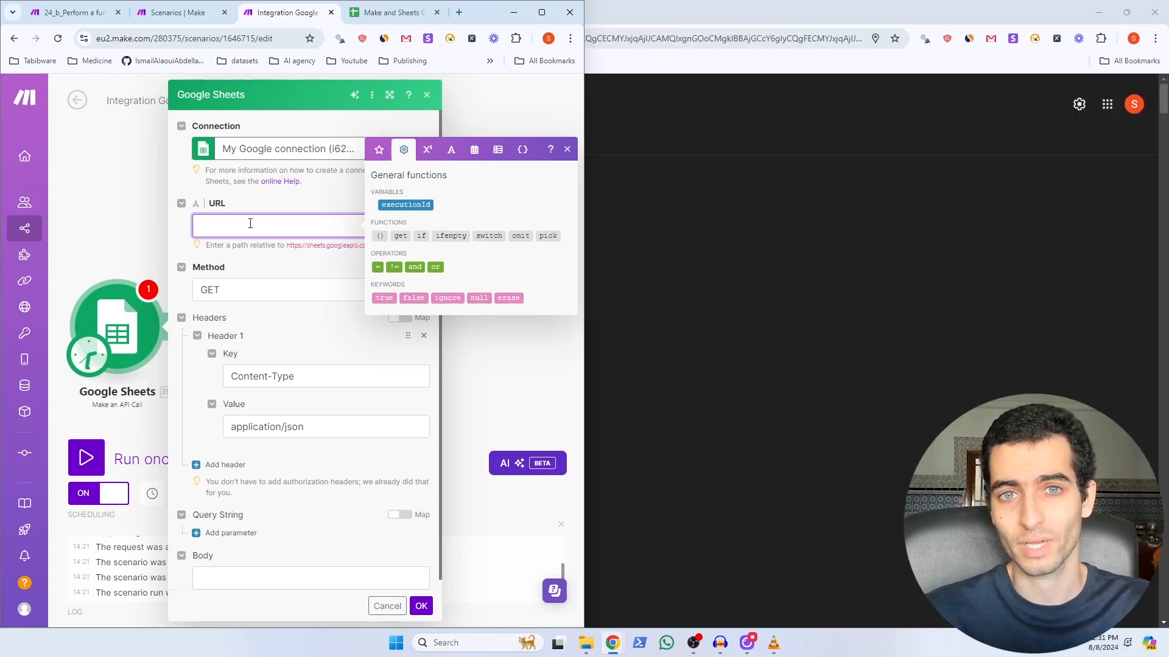
pyautogui.hotkey('alt', 'Tab')
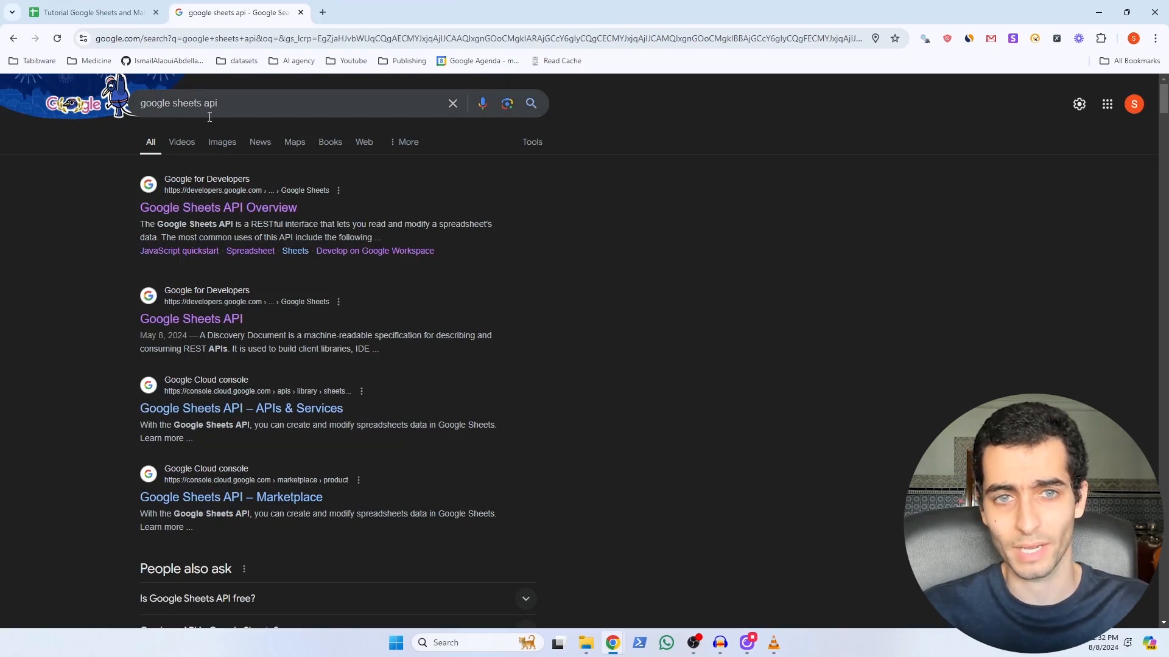
# Step: Open the Sheets API Overview, then jump to the REST reference's v4.spreadsheets methods section
pyautogui.click(218, 209)
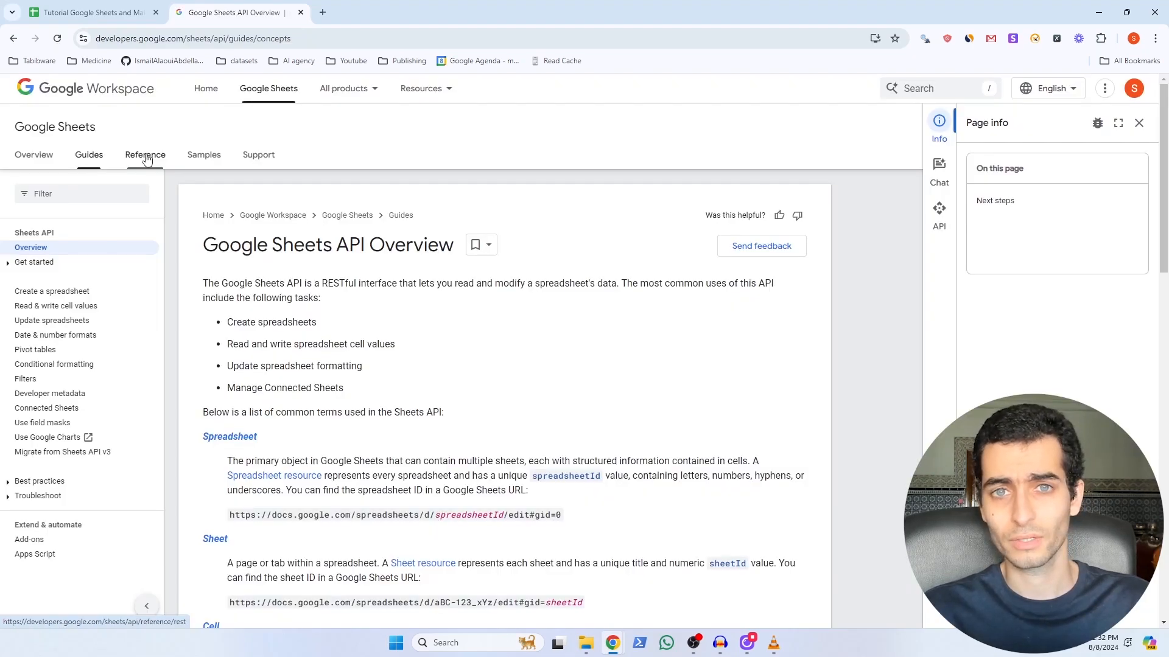
pyautogui.click(146, 157)
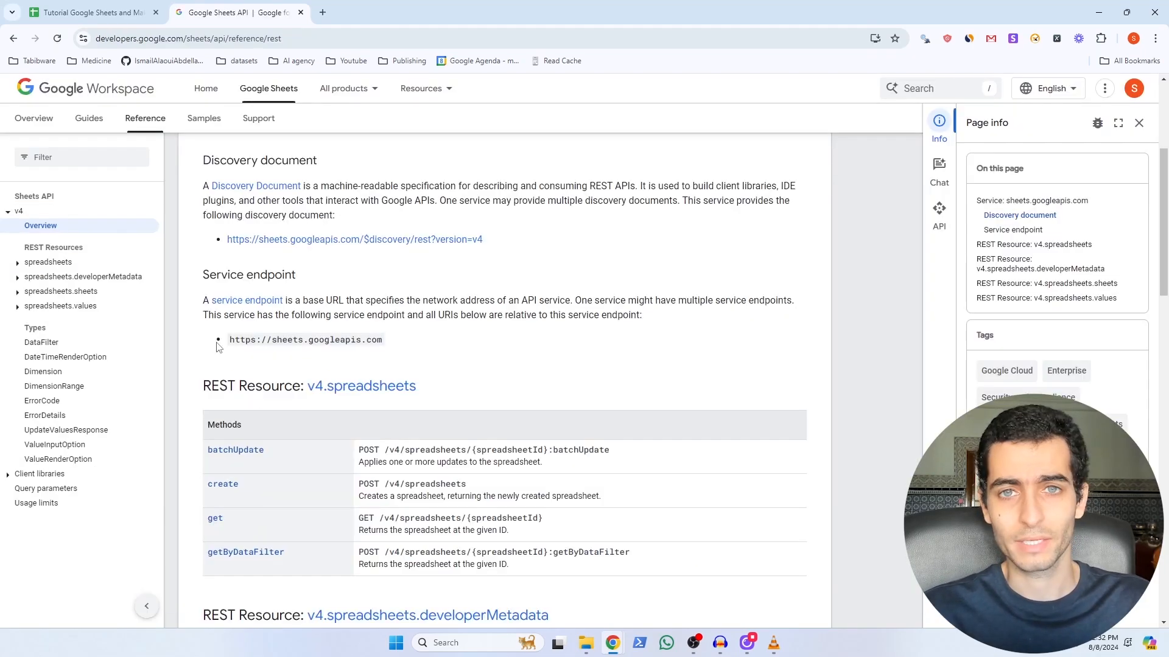
pyautogui.scroll(-5, 219, 345)
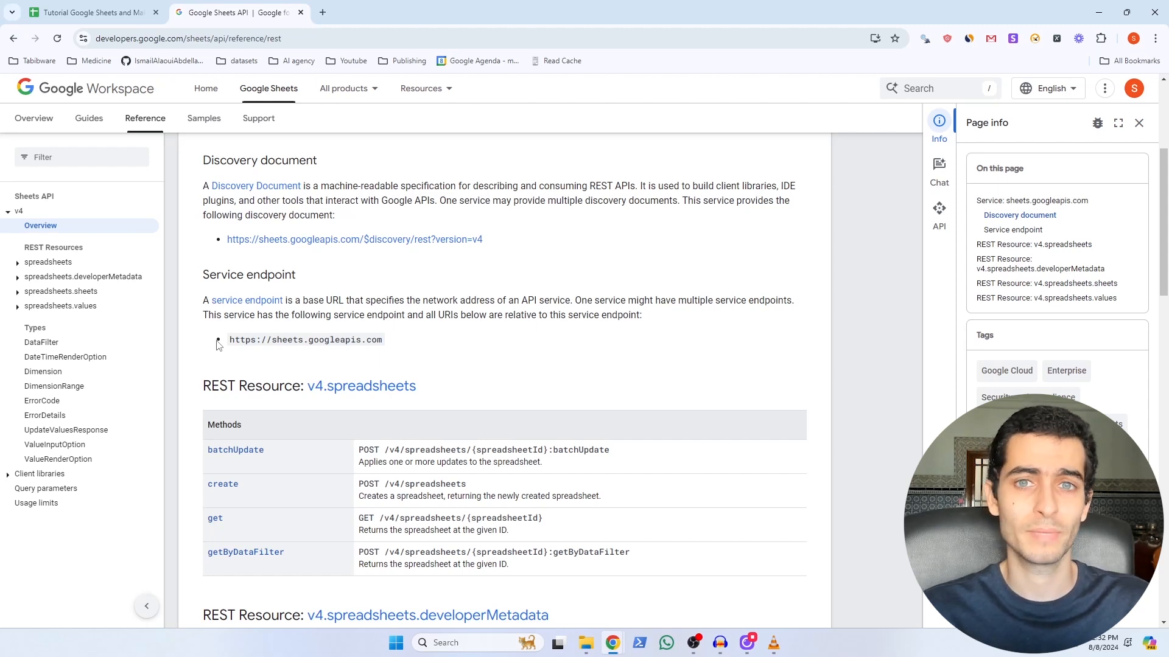
pyautogui.scroll(-3, 228, 329)
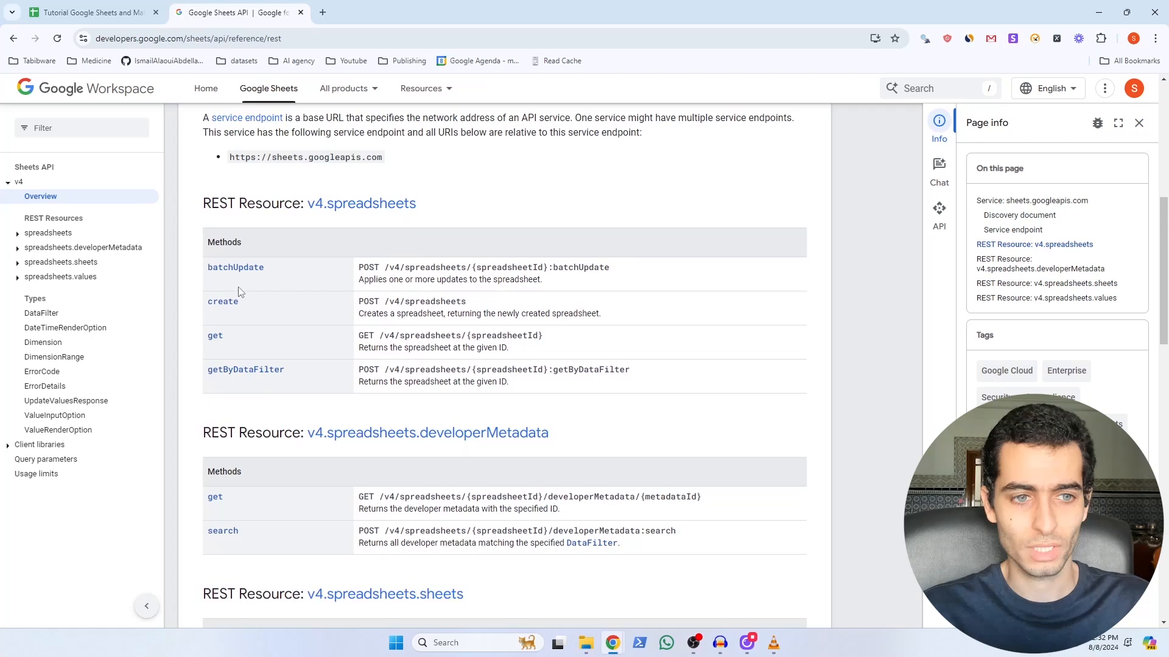
pyautogui.click(318, 214)
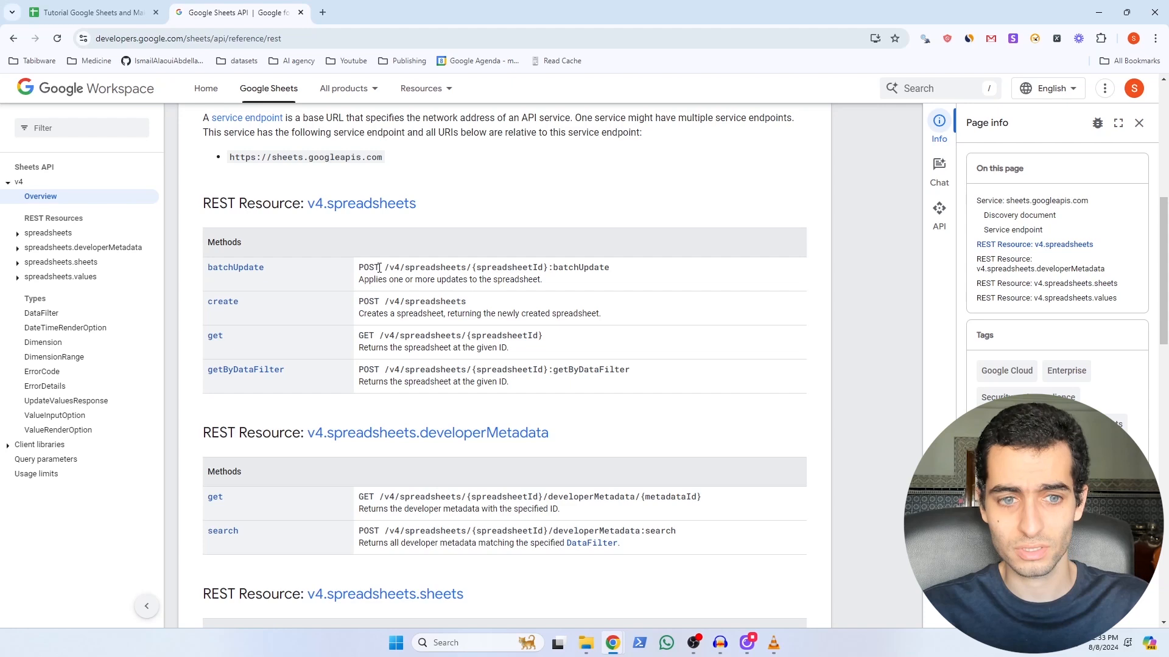
# Step: Highlight the batchUpdate, create and append endpoint paths in the methods table
pyautogui.moveTo(384, 268); pyautogui.dragTo(611, 269)
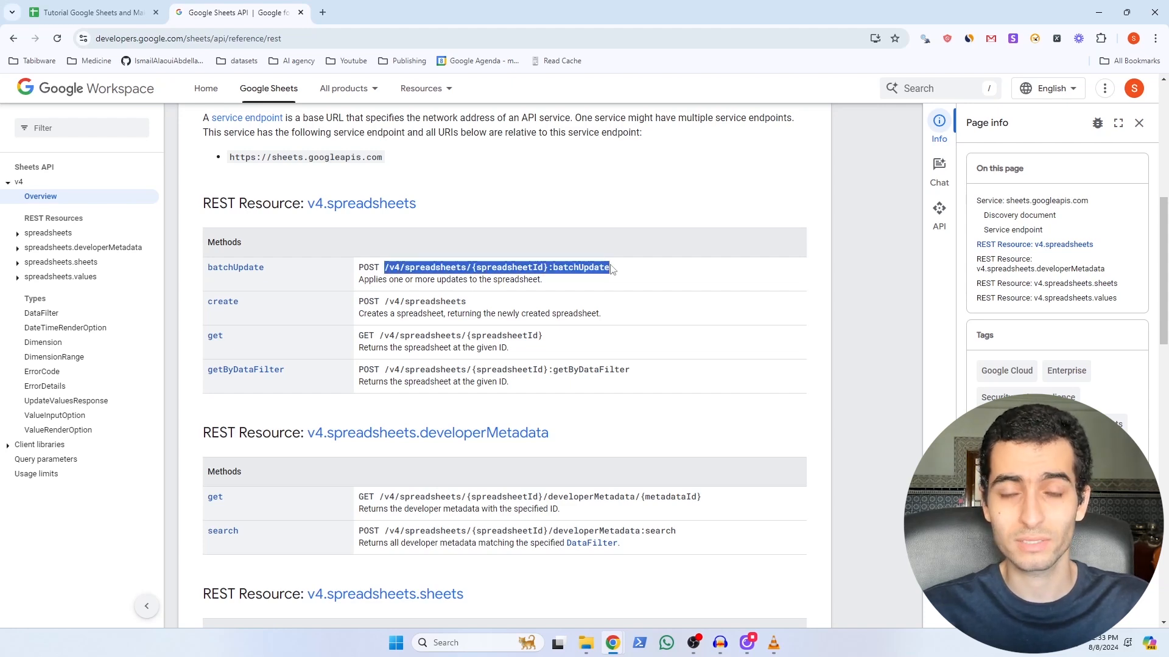
pyautogui.doubleClick(515, 267)
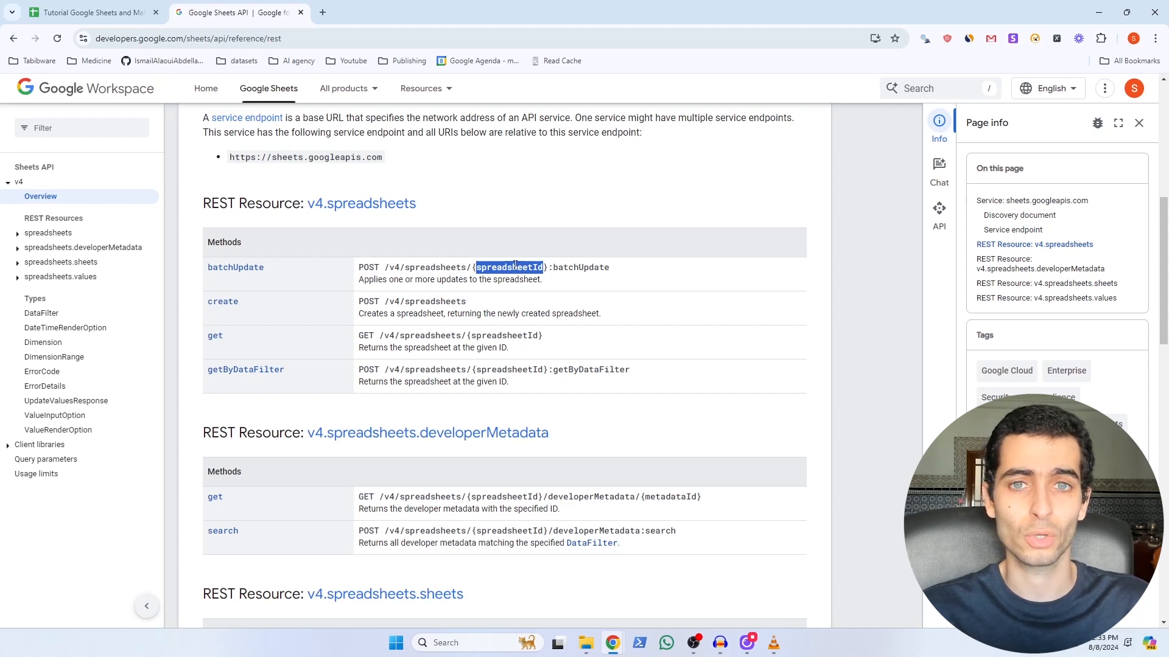
pyautogui.click(367, 316)
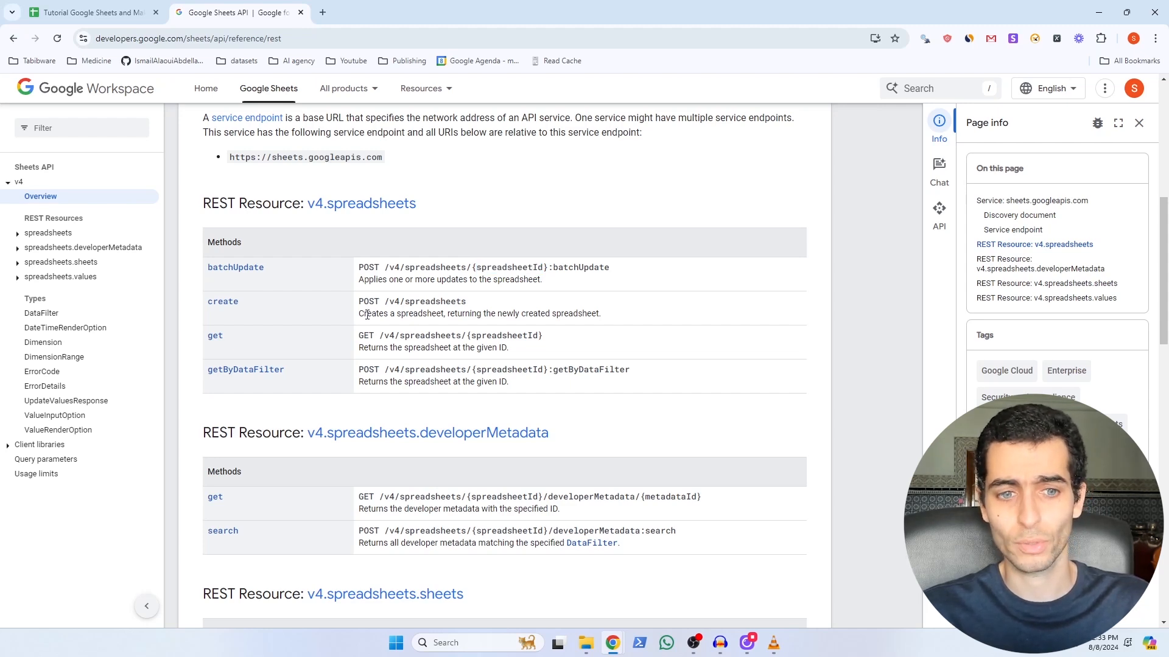
pyautogui.moveTo(384, 302); pyautogui.dragTo(468, 303)
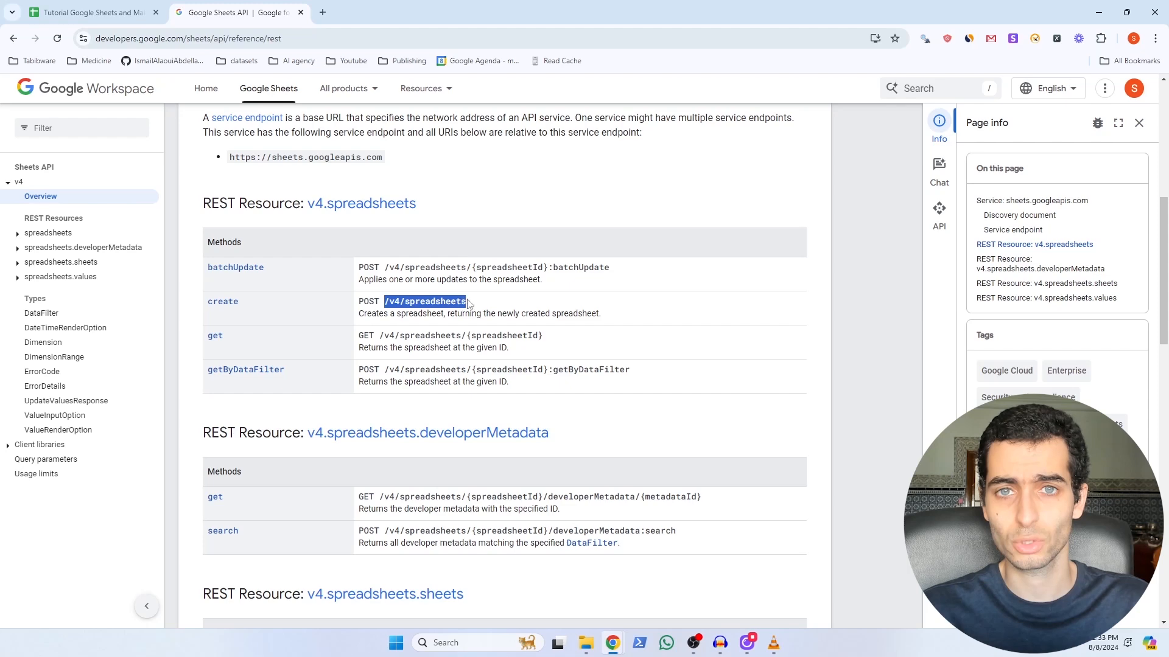
pyautogui.scroll(-7, 487, 323)
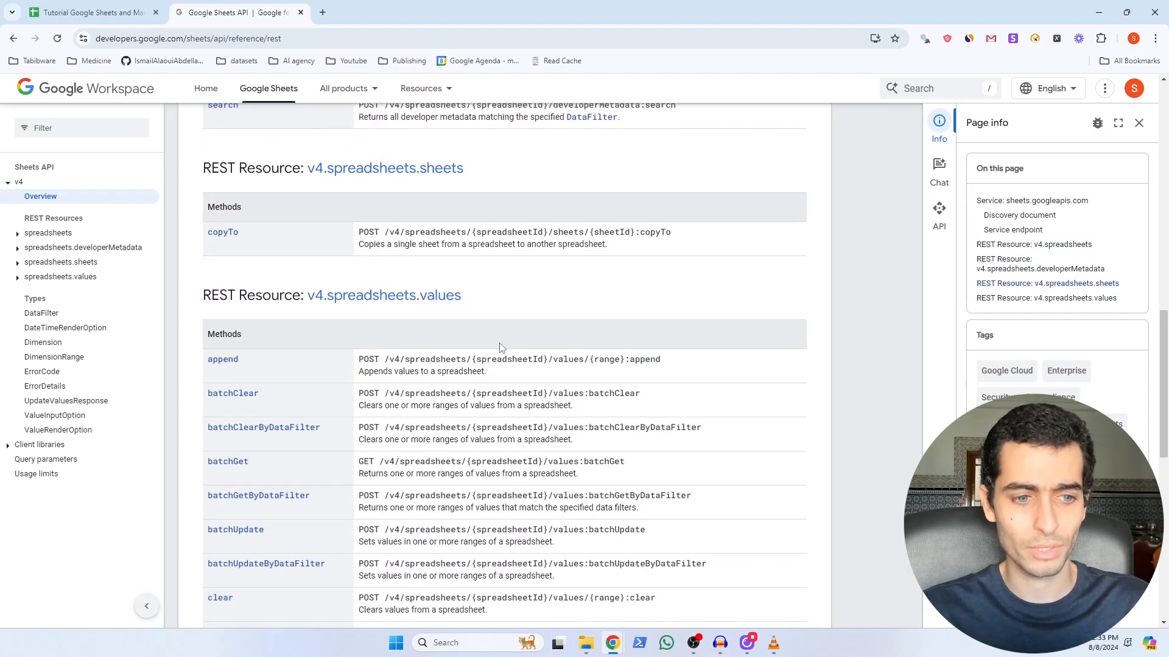
pyautogui.scroll(-2, 481, 304)
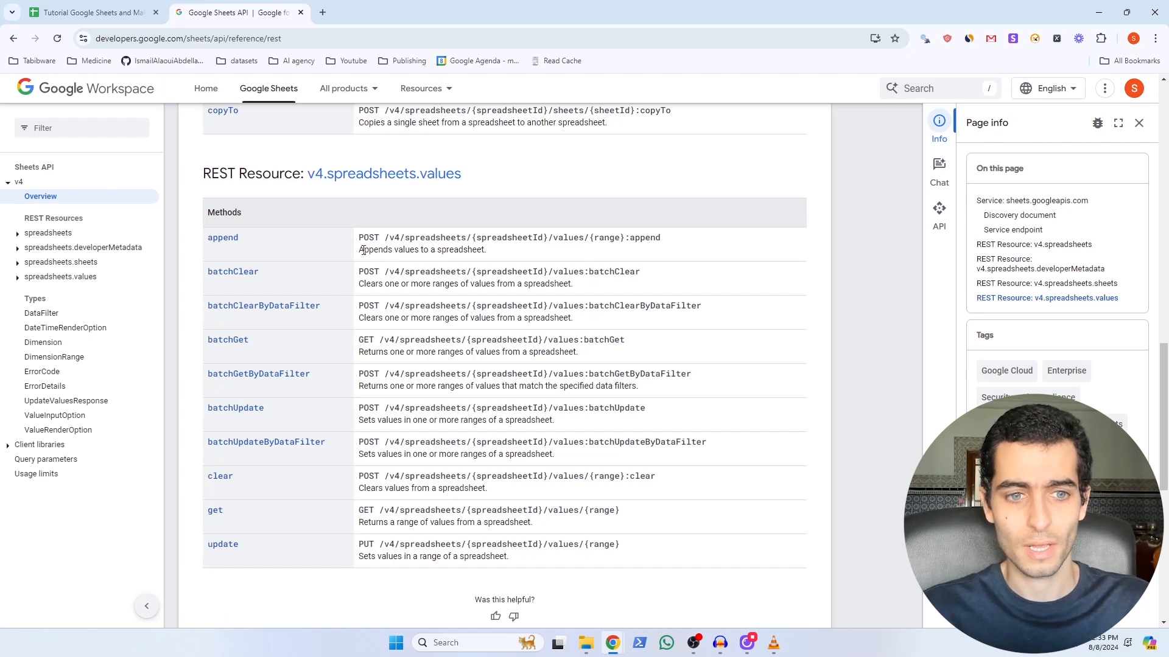
pyautogui.moveTo(384, 238); pyautogui.dragTo(662, 234)
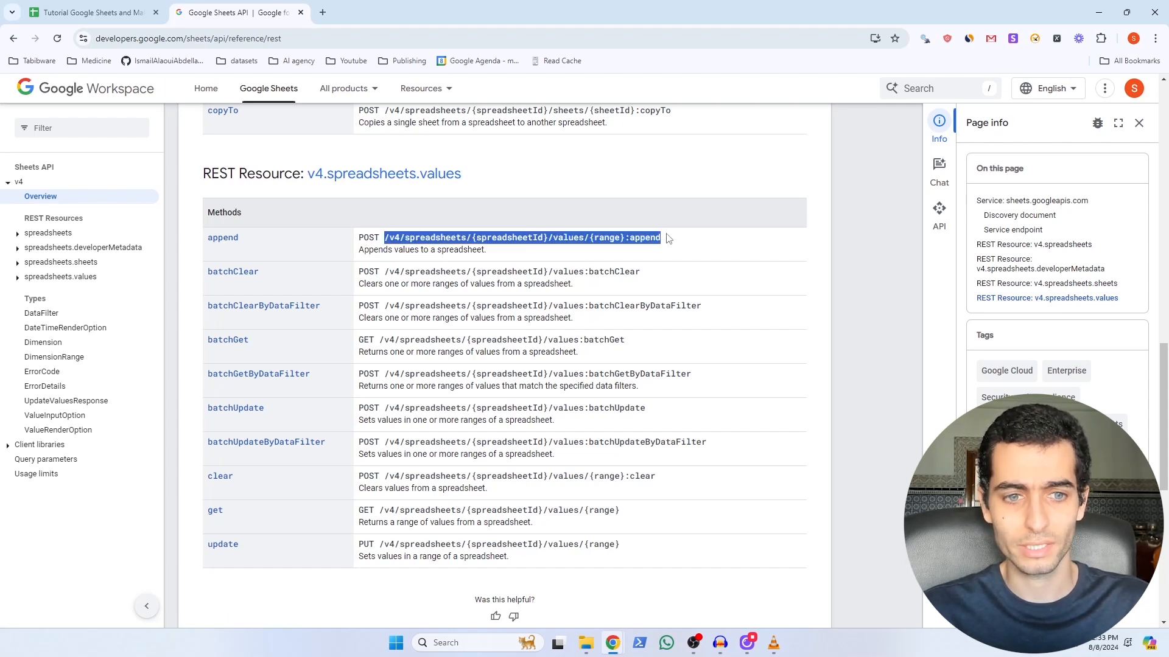
pyautogui.click(663, 236)
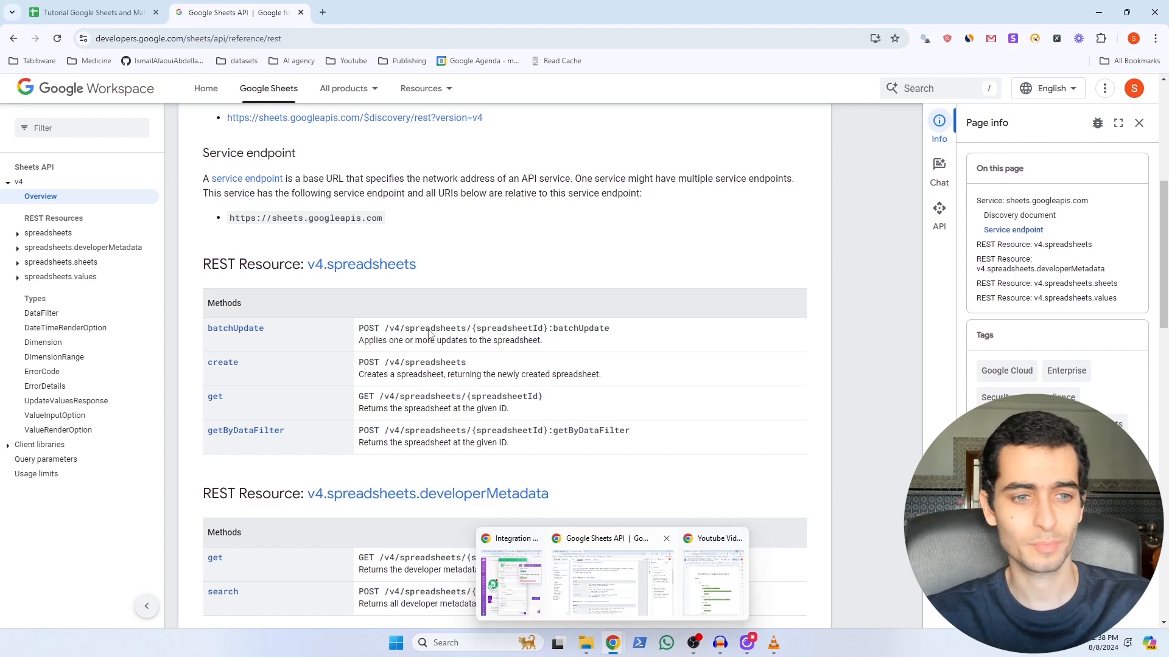
# Step: Open batchUpdate's Try it! explorer and copy the spreadsheet ID from the sheet's URL
pyautogui.click(246, 331)
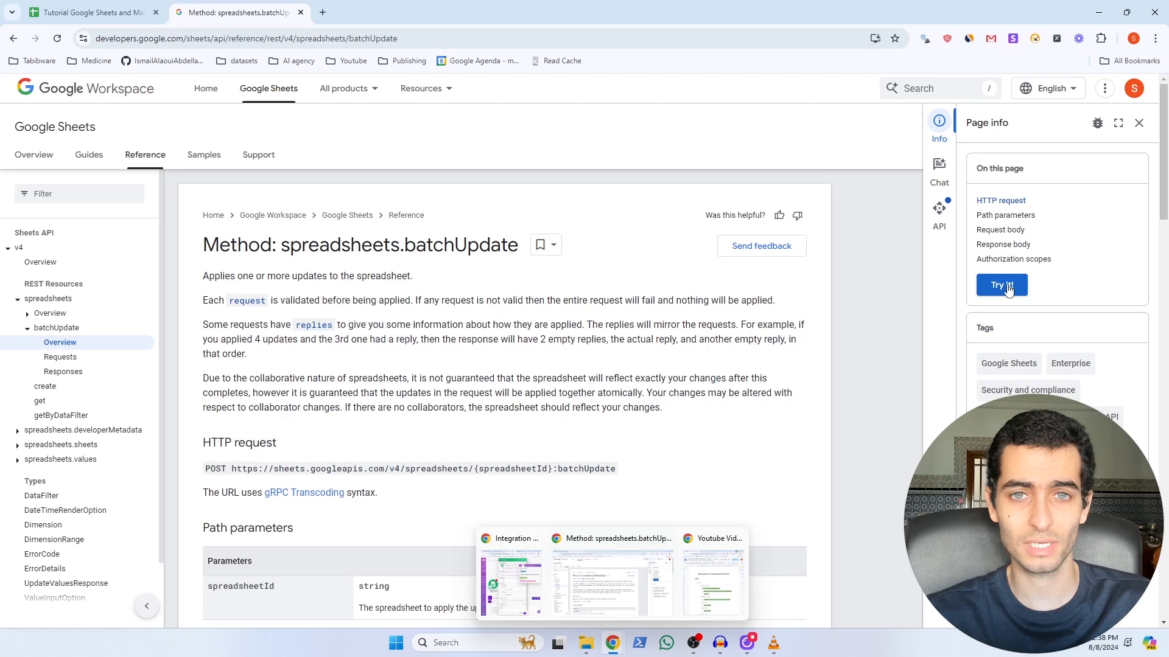
pyautogui.click(1002, 287)
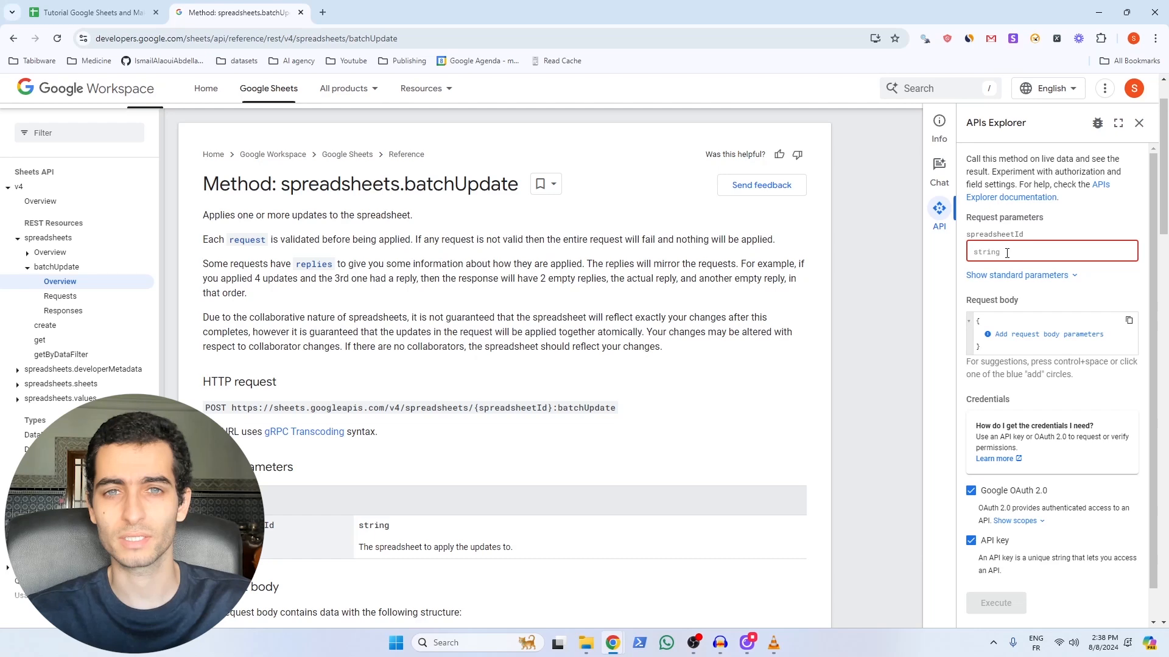
pyautogui.click(99, 16)
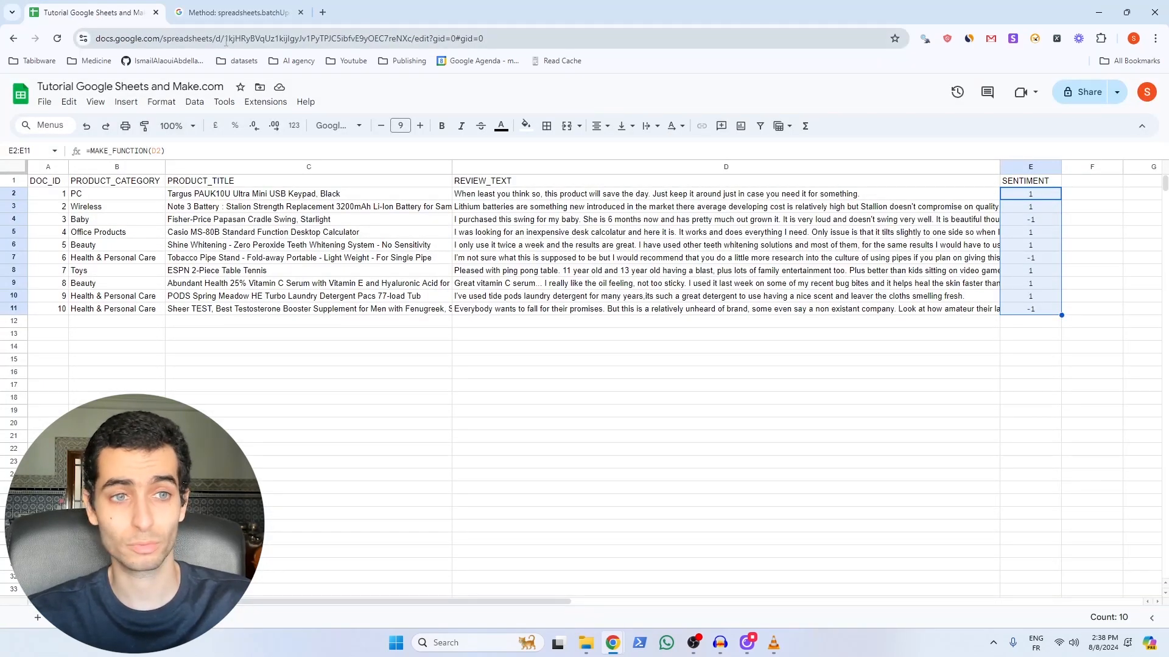
pyautogui.moveTo(224, 39); pyautogui.dragTo(259, 37)
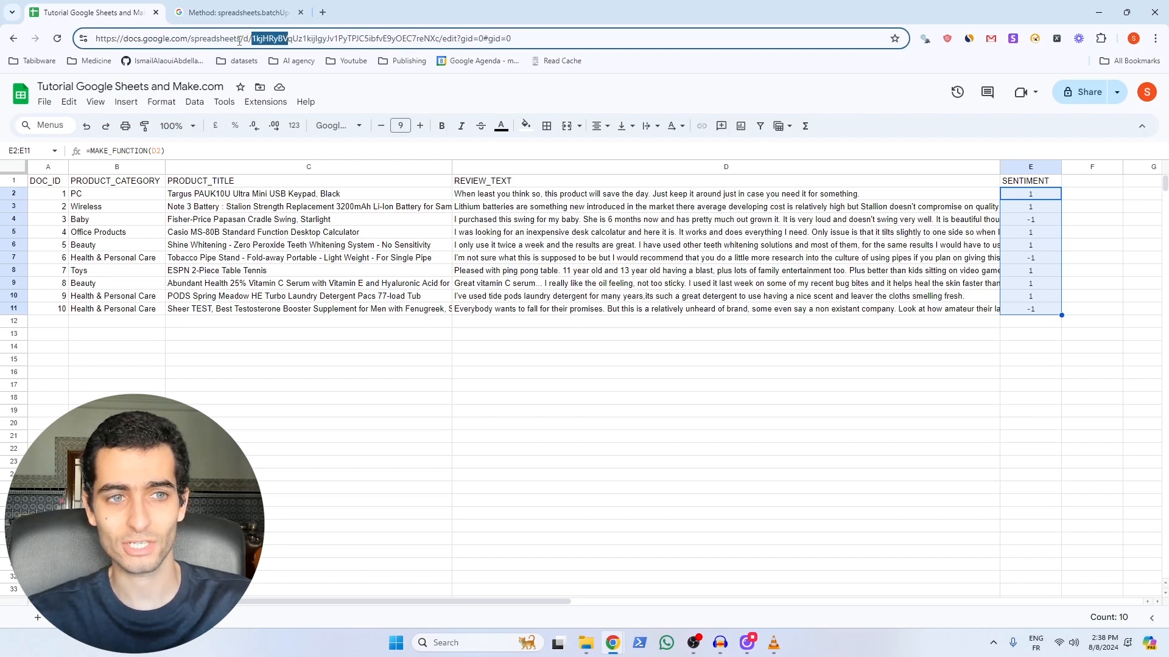
pyautogui.click(253, 39)
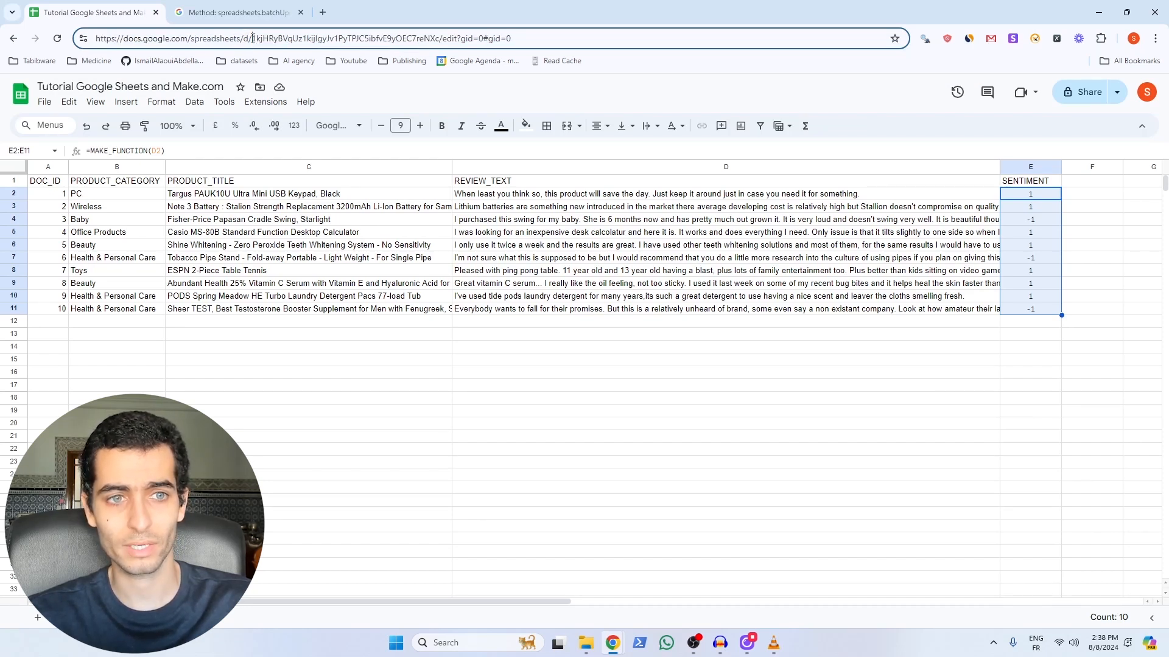
pyautogui.moveTo(253, 38); pyautogui.dragTo(432, 38)
pyautogui.moveTo(432, 37); pyautogui.dragTo(439, 38)
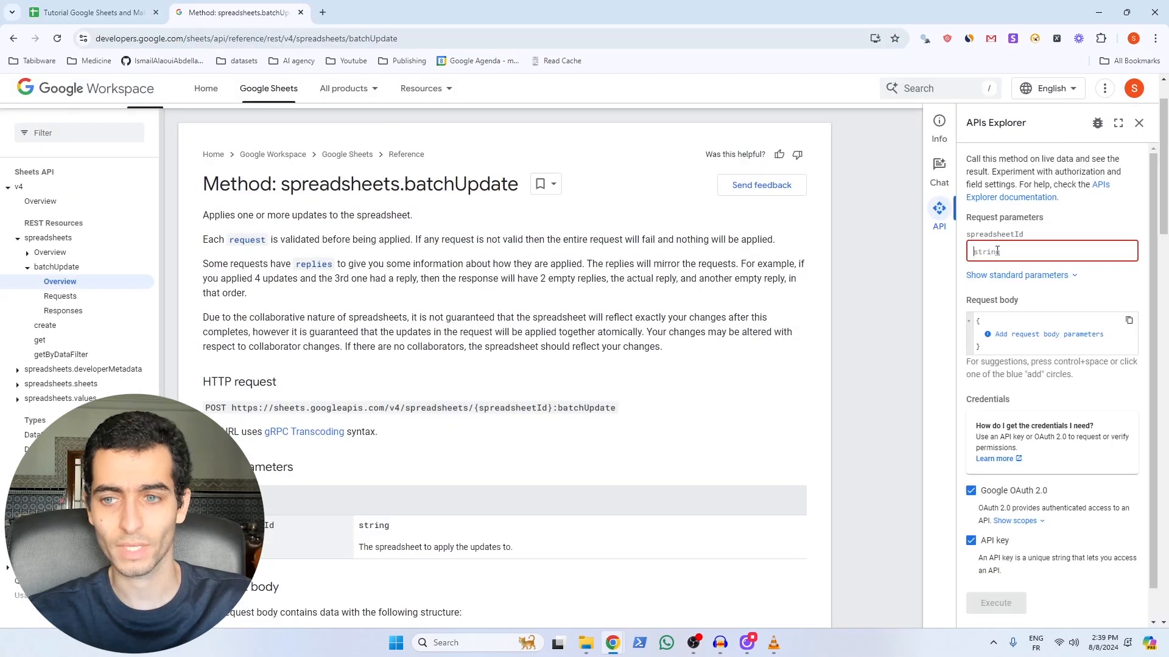
# Step: Paste the ID into the spreadsheetId field and point out the body's requests field
pyautogui.hotkey('ctrl', 'v')
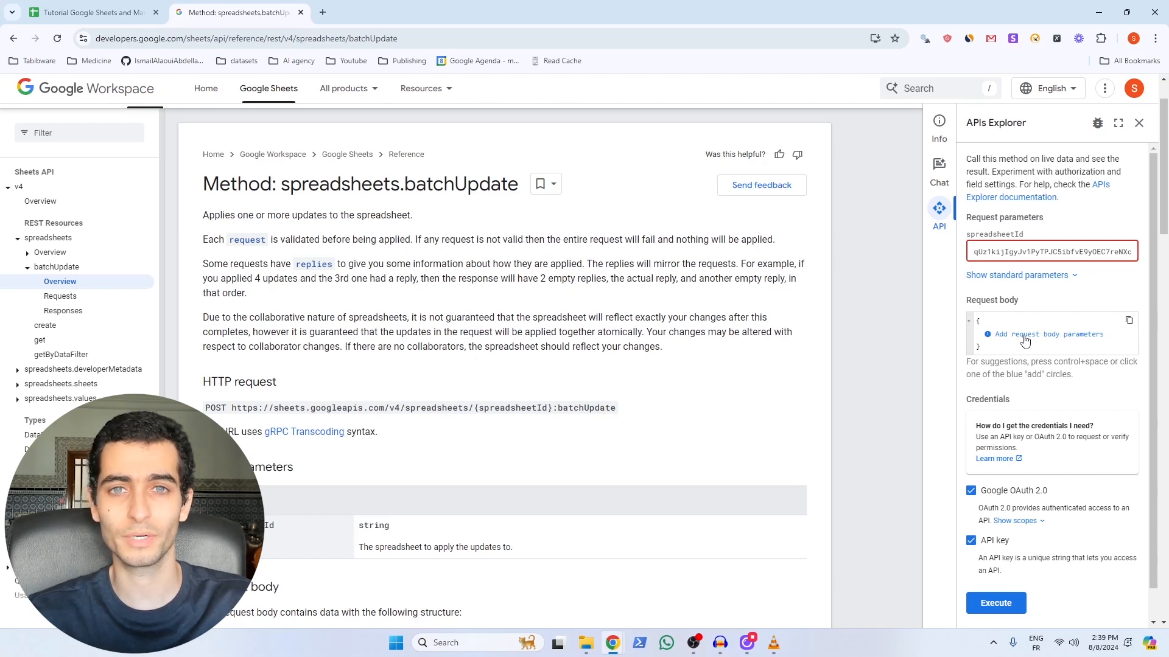
pyautogui.scroll(1, 551, 353)
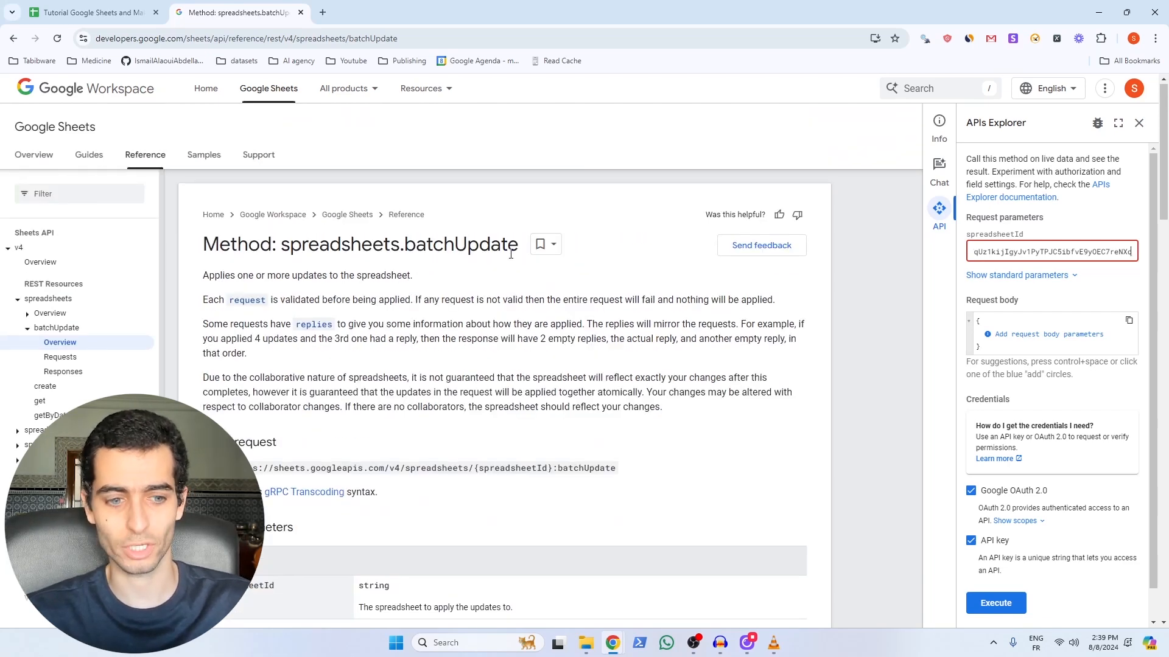
pyautogui.scroll(-7, 363, 344)
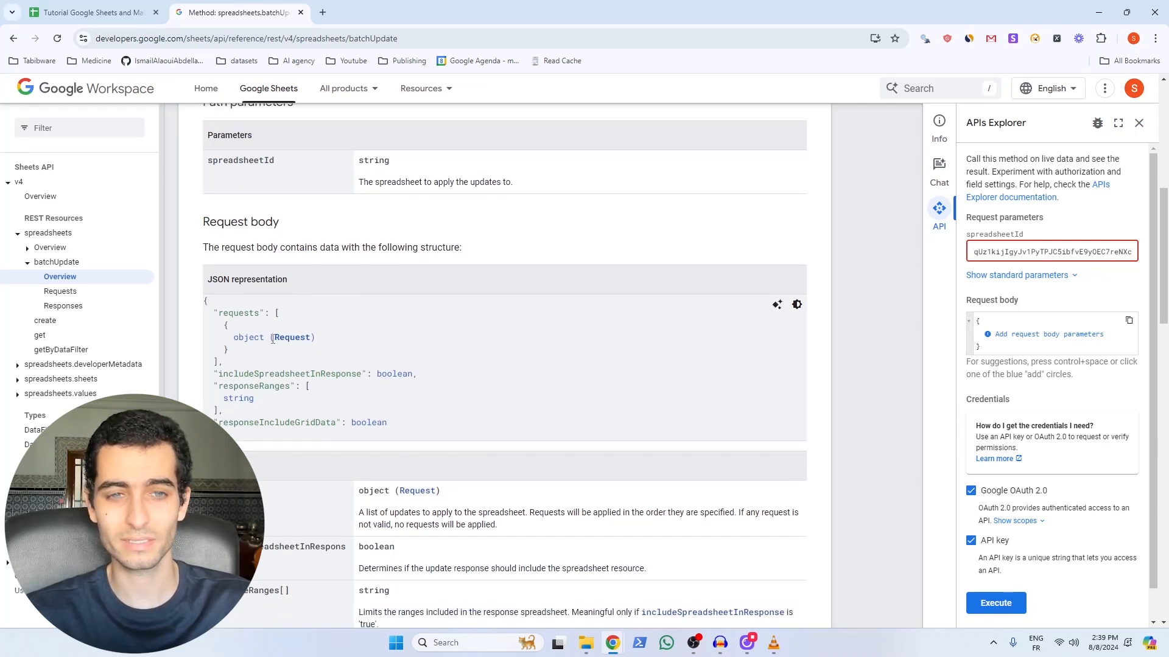
pyautogui.doubleClick(227, 312)
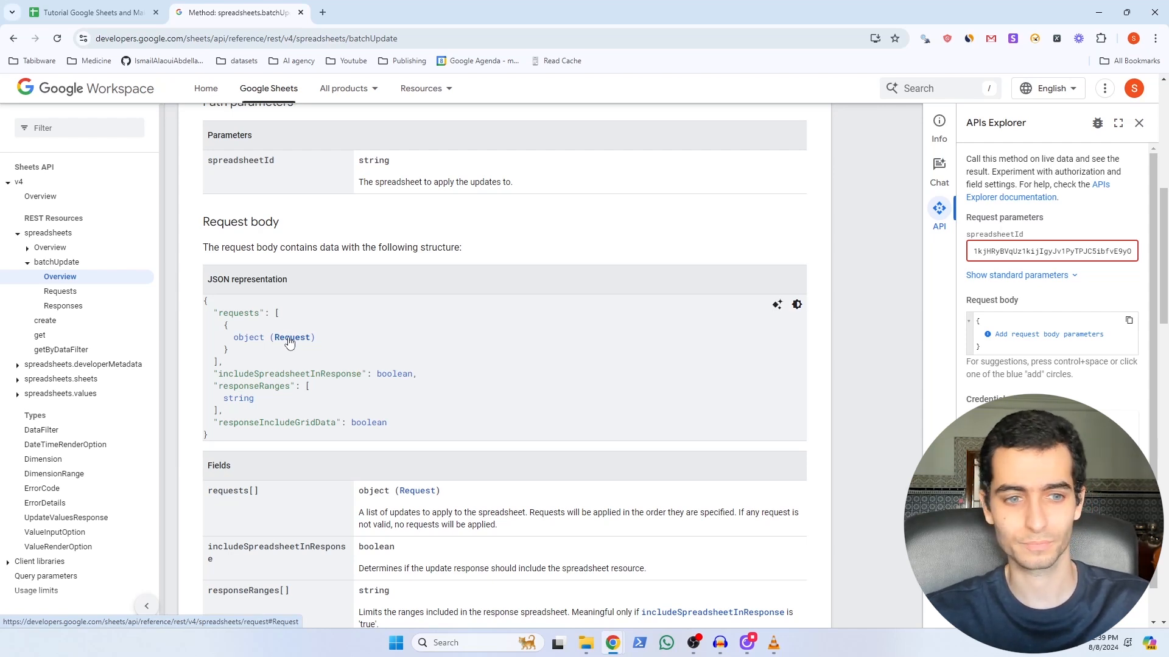
# Step: Open the Request type reference in a new tab and scroll through request types like AddChartRequest
pyautogui.rightClick(291, 341)
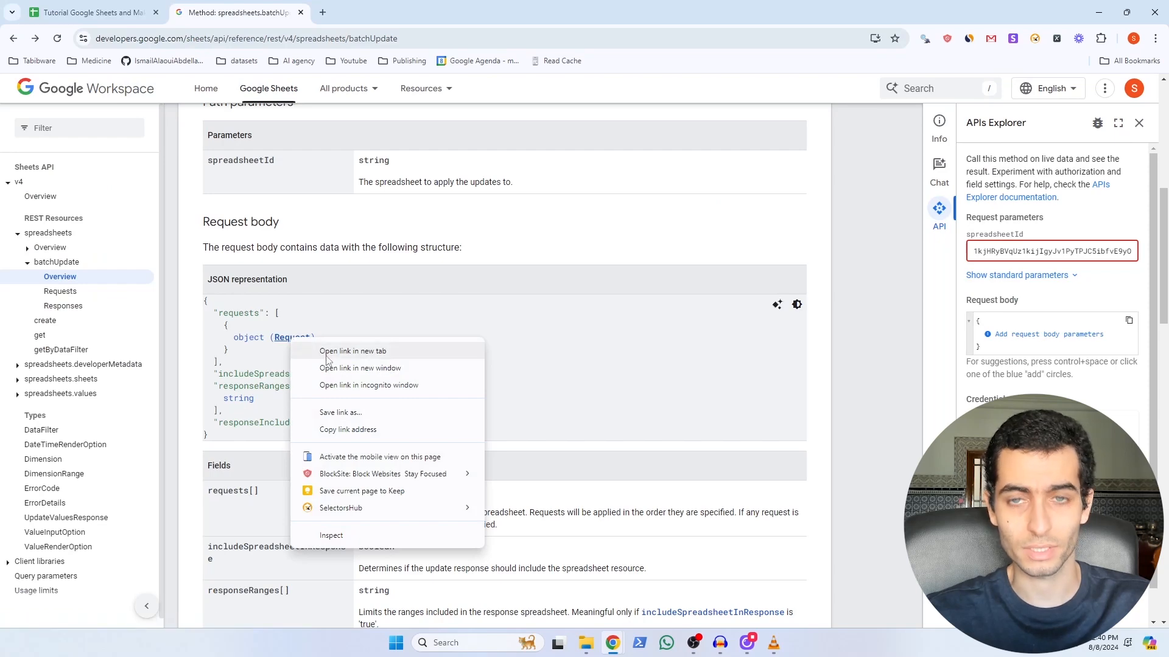
pyautogui.click(327, 353)
pyautogui.hotkey('ctrl', 'Tab')
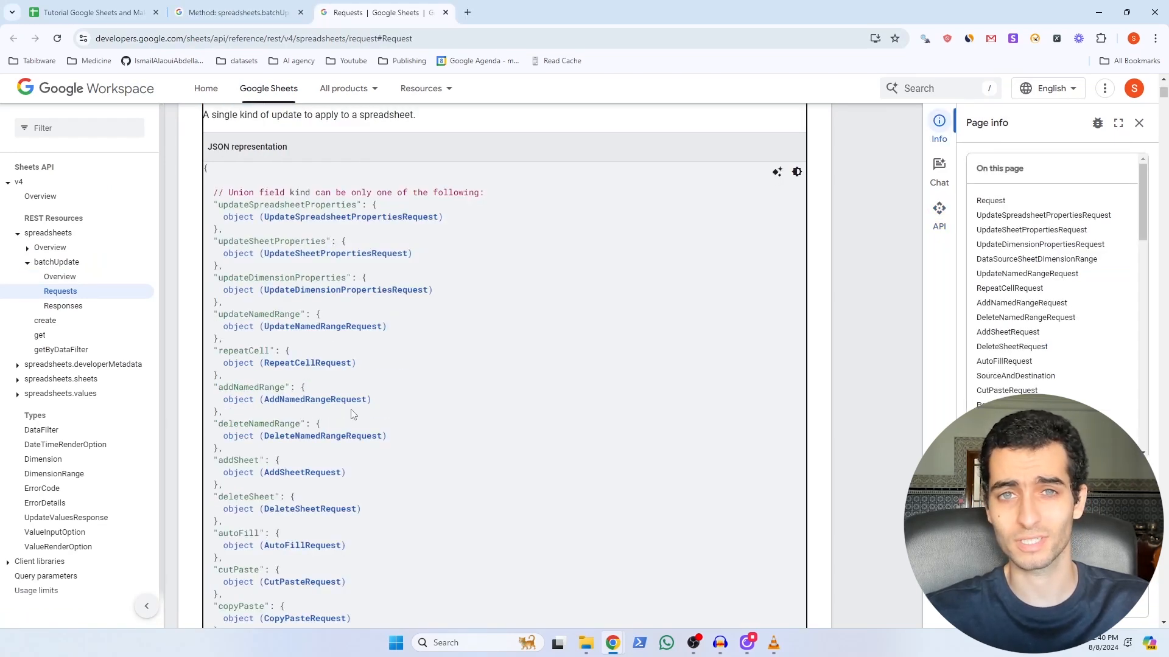
pyautogui.scroll(-1, 352, 413)
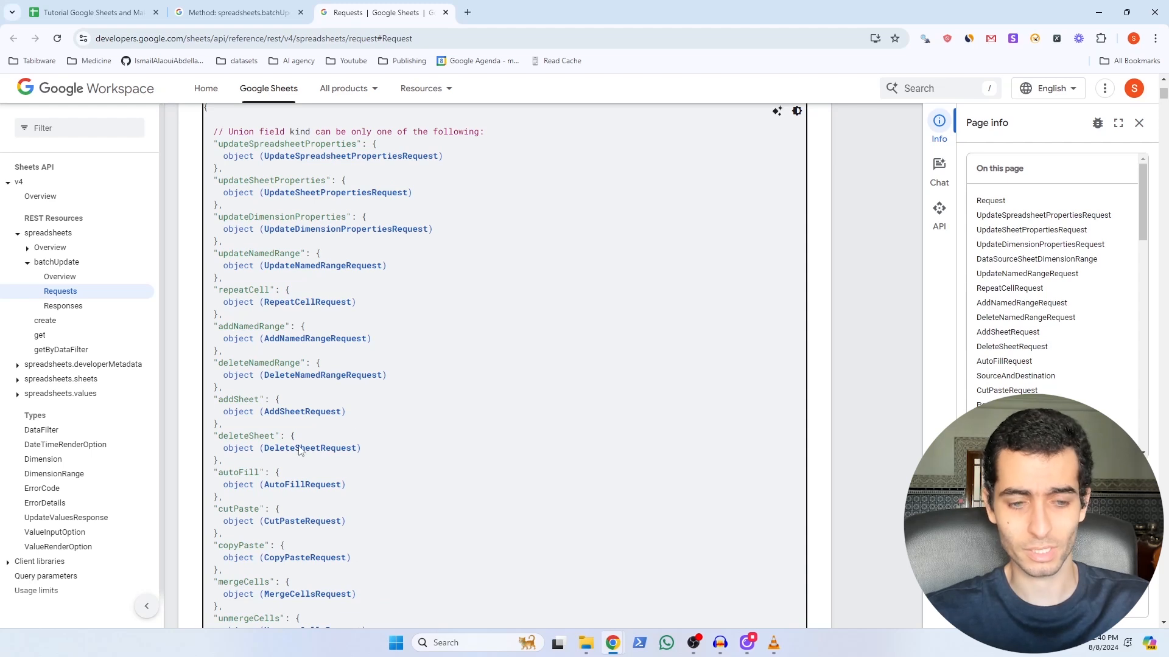
pyautogui.scroll(-2, 339, 468)
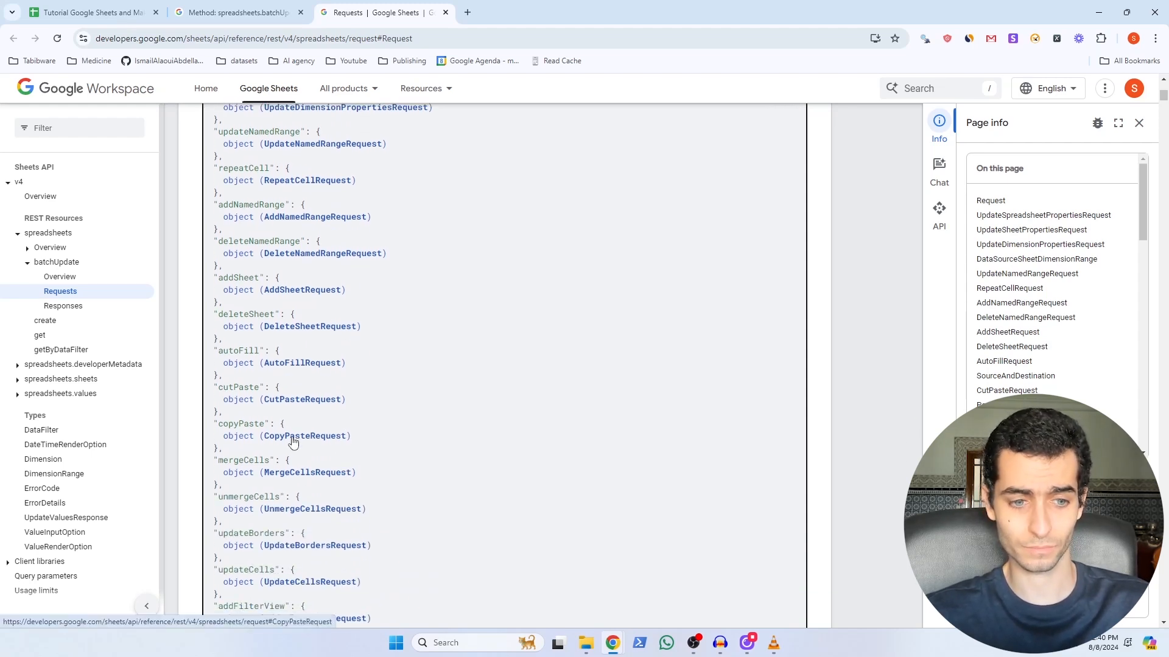
pyautogui.scroll(-4, 297, 469)
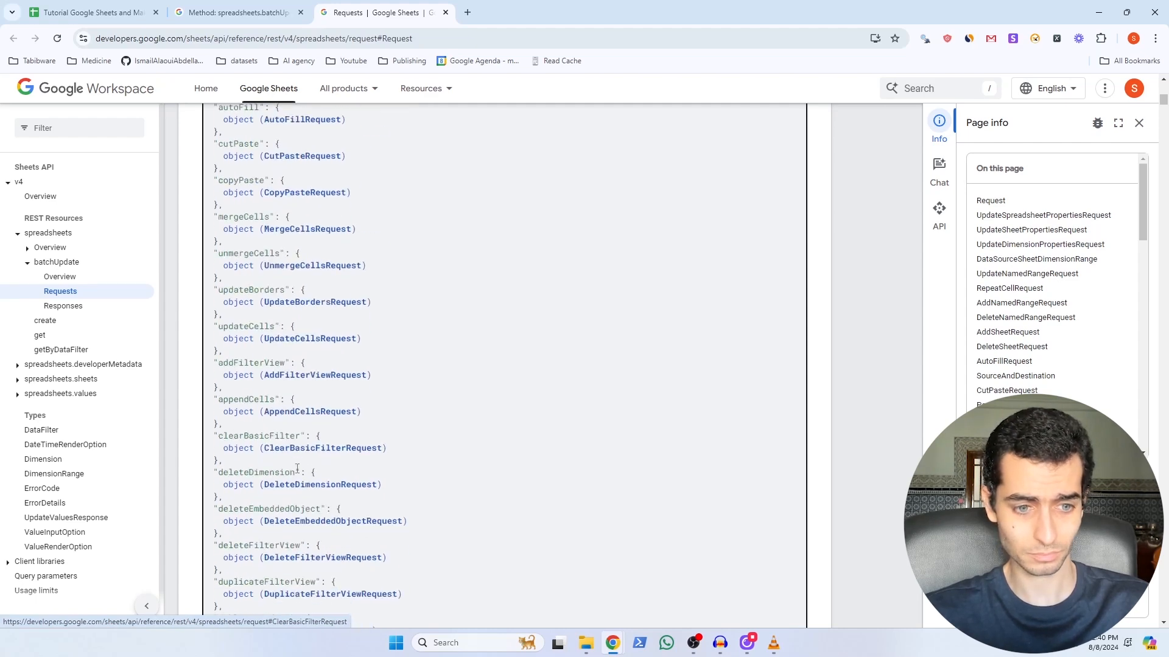
pyautogui.scroll(-15, 334, 364)
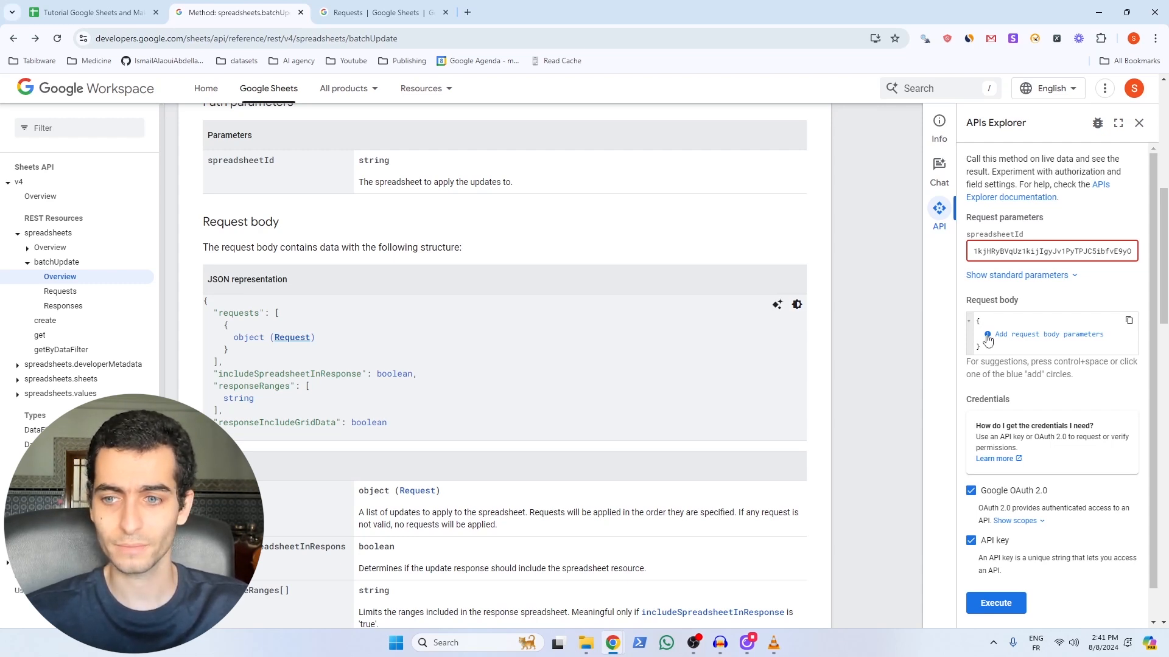
# Step: Add a requests array holding one empty object to the body, browsing then dismissing request-type suggestions
pyautogui.click(987, 335)
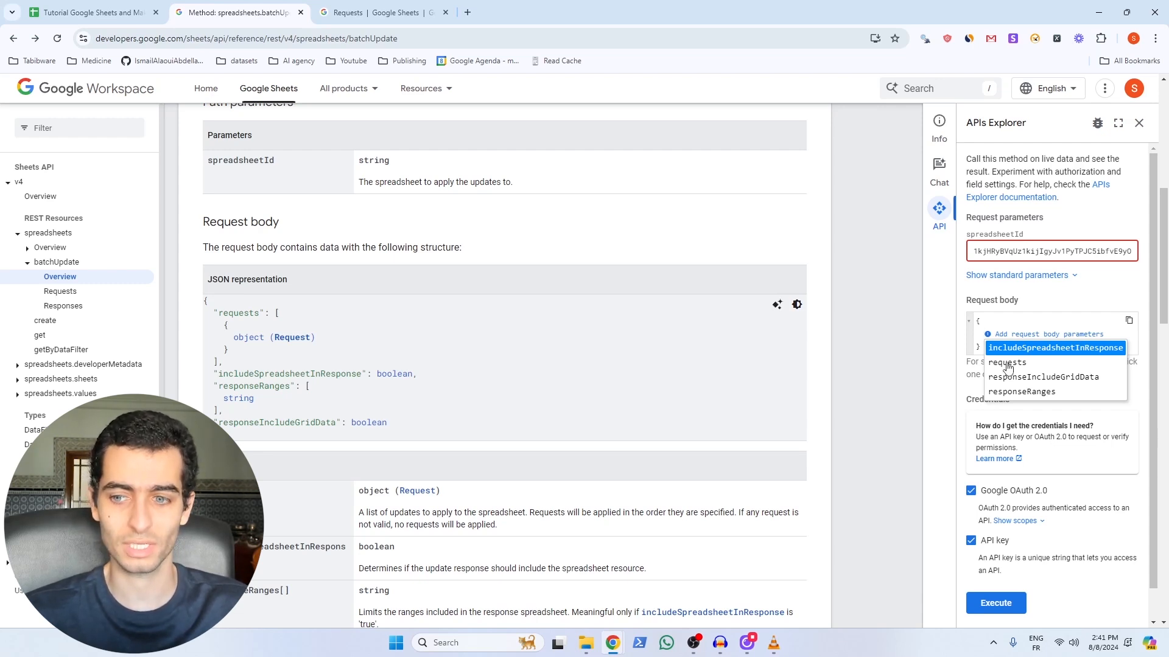
pyautogui.click(1007, 363)
pyautogui.click(996, 349)
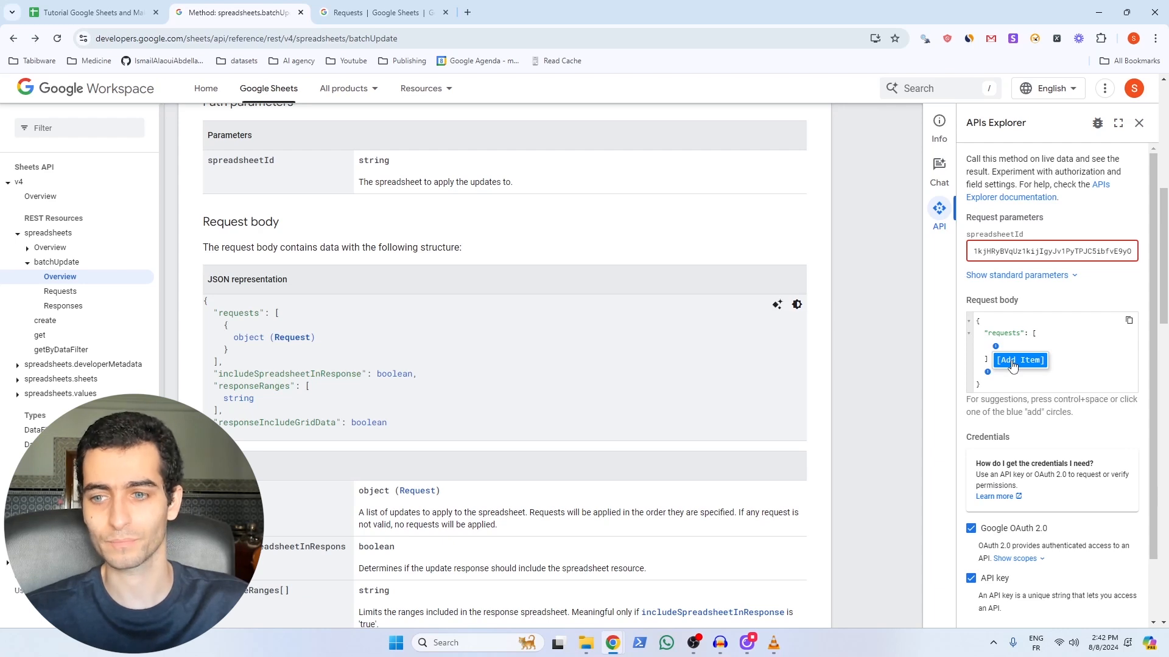
pyautogui.click(1012, 362)
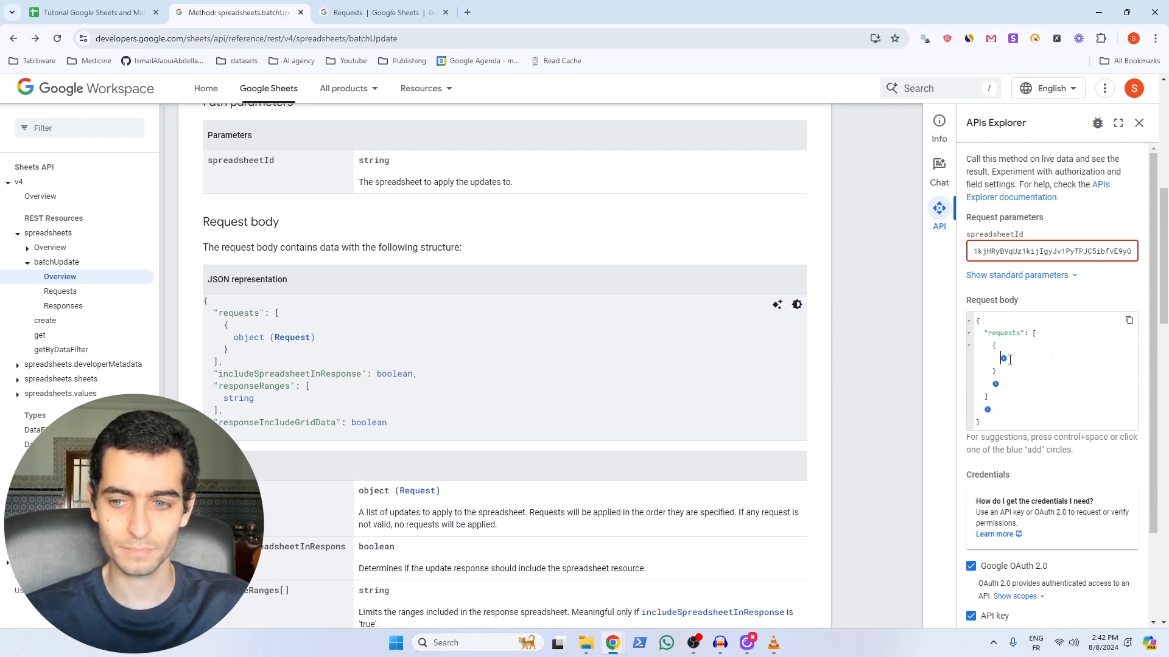
pyautogui.click(1003, 359)
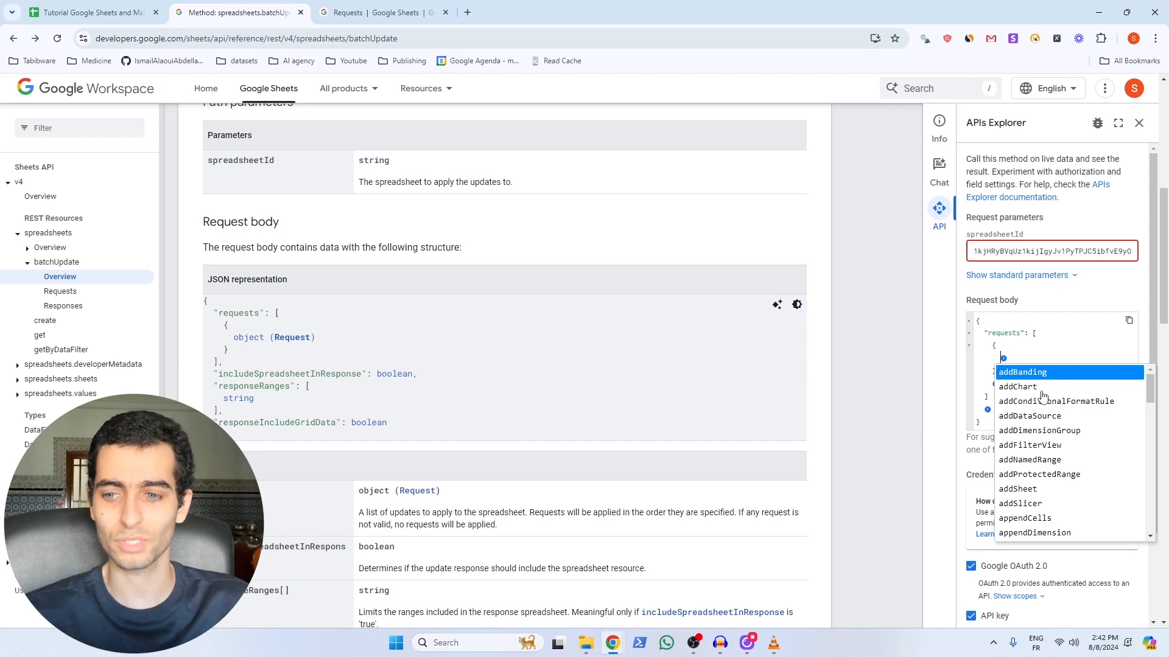
pyautogui.scroll(-2, 1043, 396)
pyautogui.scroll(2, 1038, 394)
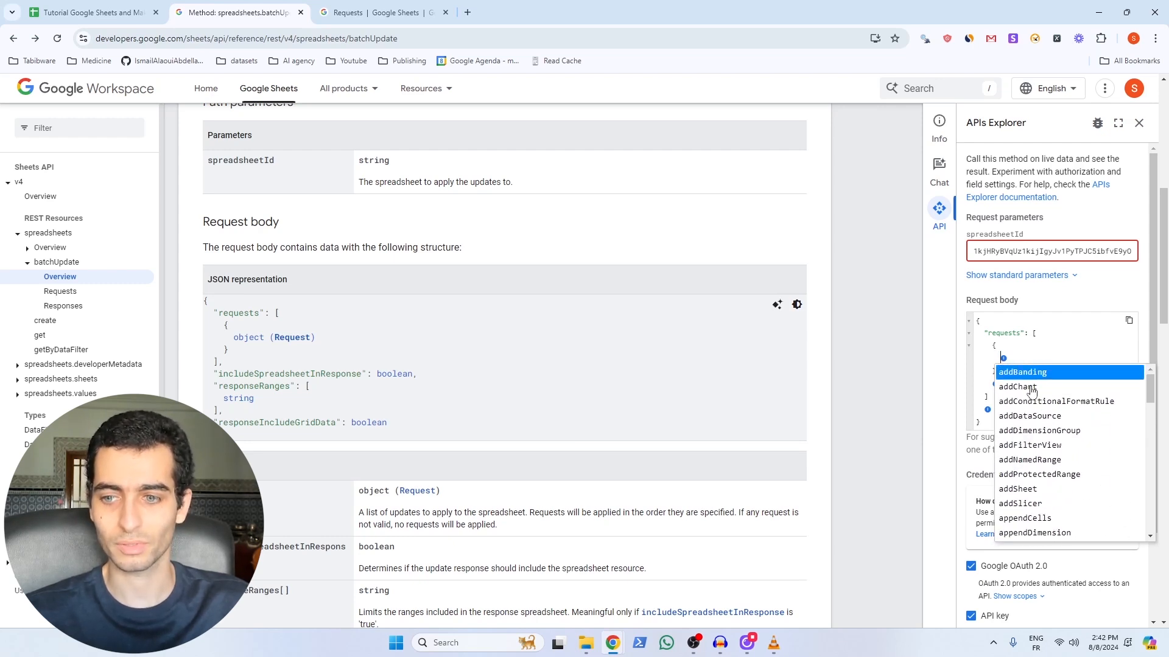
pyautogui.scroll(-3, 1032, 393)
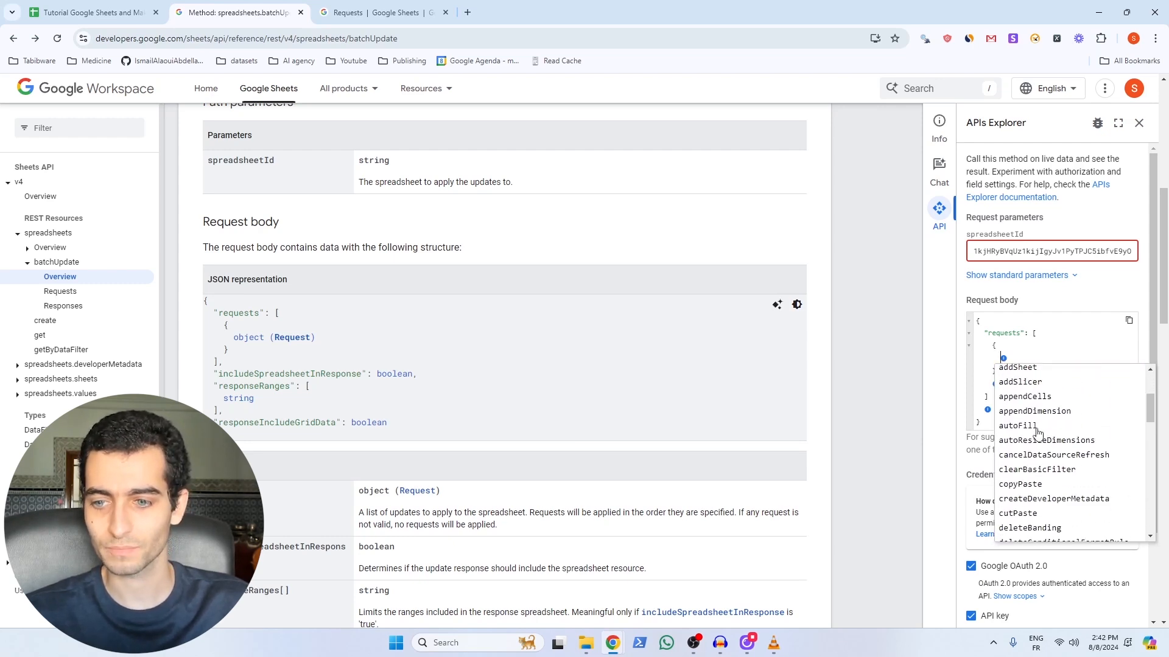
pyautogui.scroll(-4, 1033, 430)
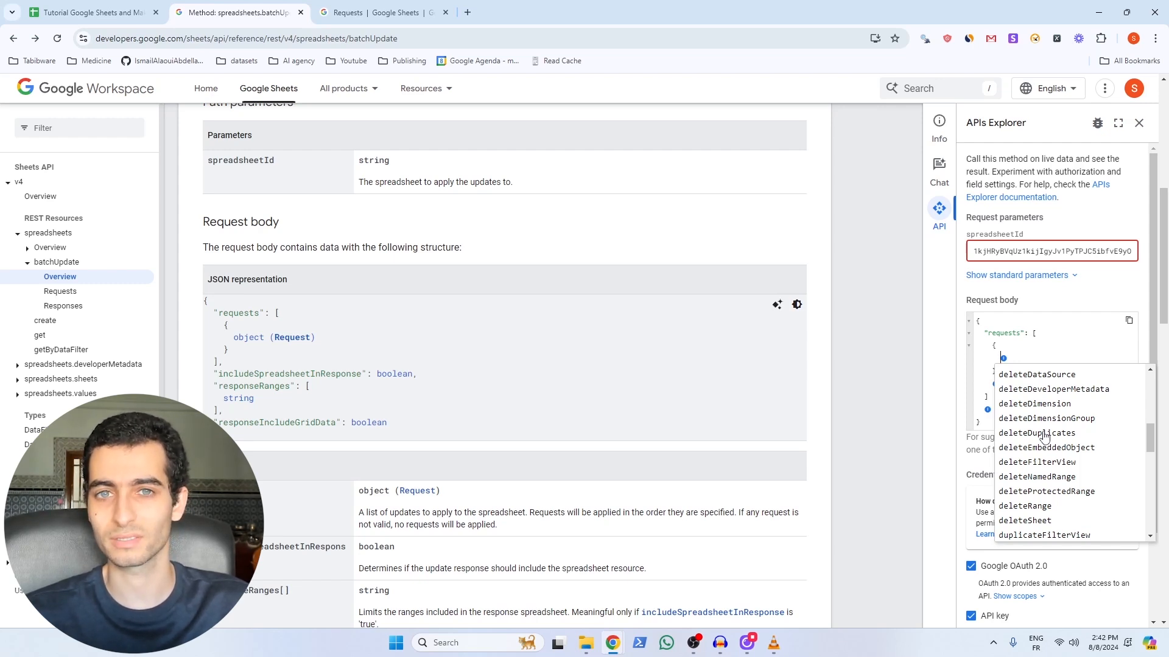
pyautogui.click(1029, 358)
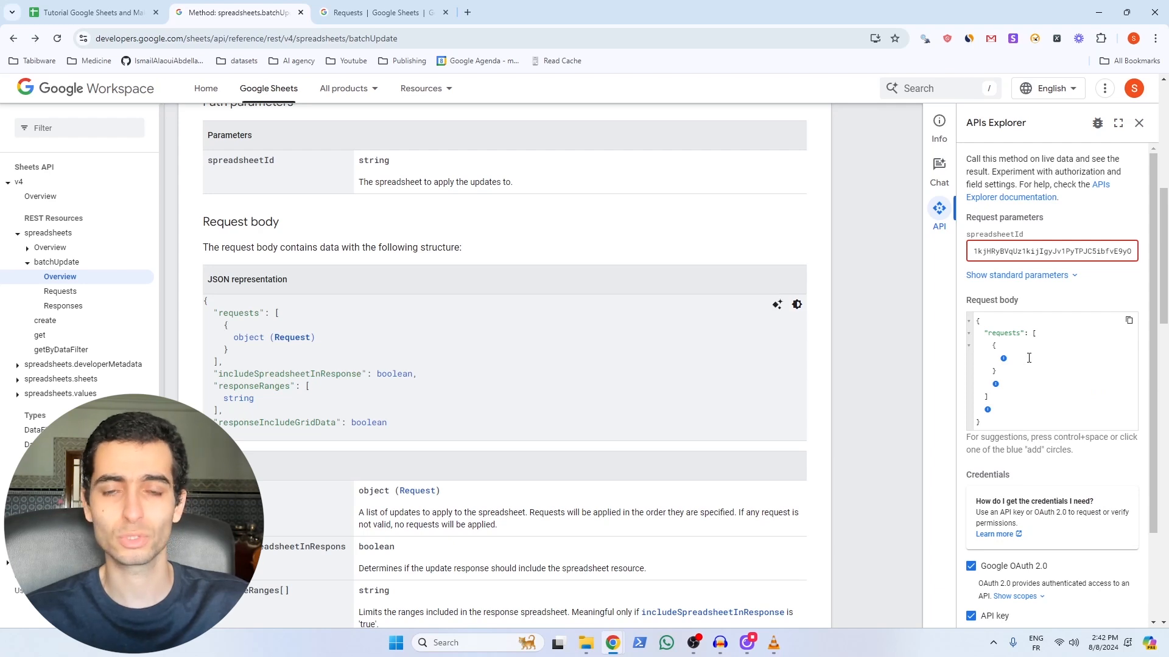
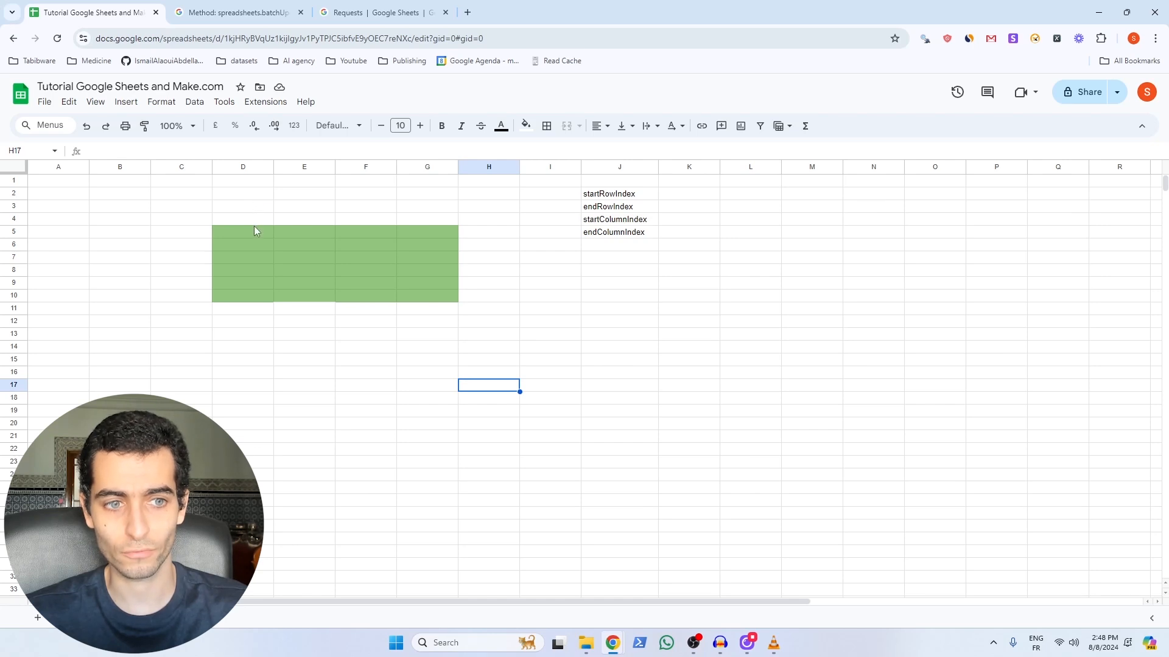
# Step: Enter 4, 10, 3 and 7 in K2:K5 as the start/end row and column indexes
pyautogui.click(680, 195)
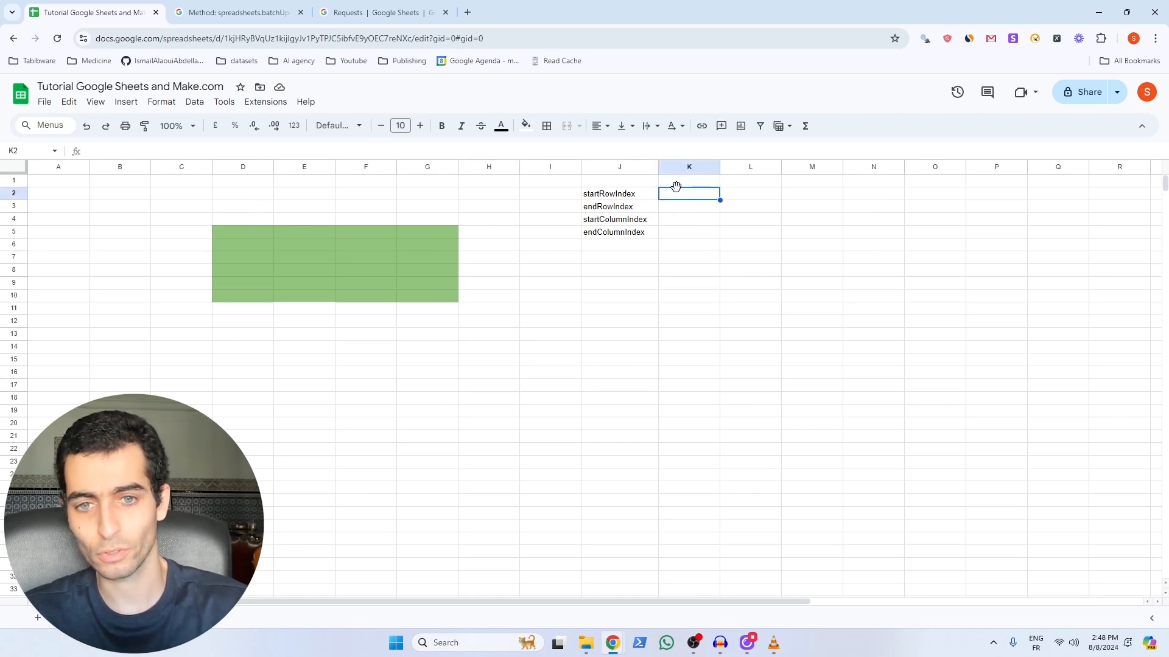
pyautogui.write('4')
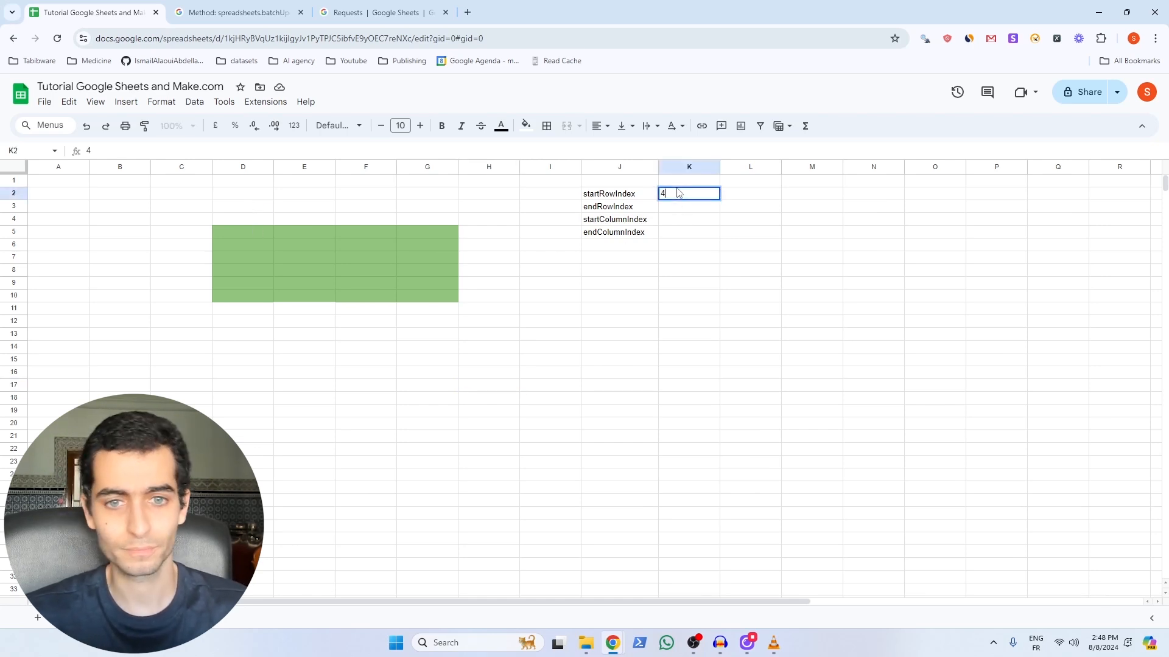
pyautogui.click(237, 233)
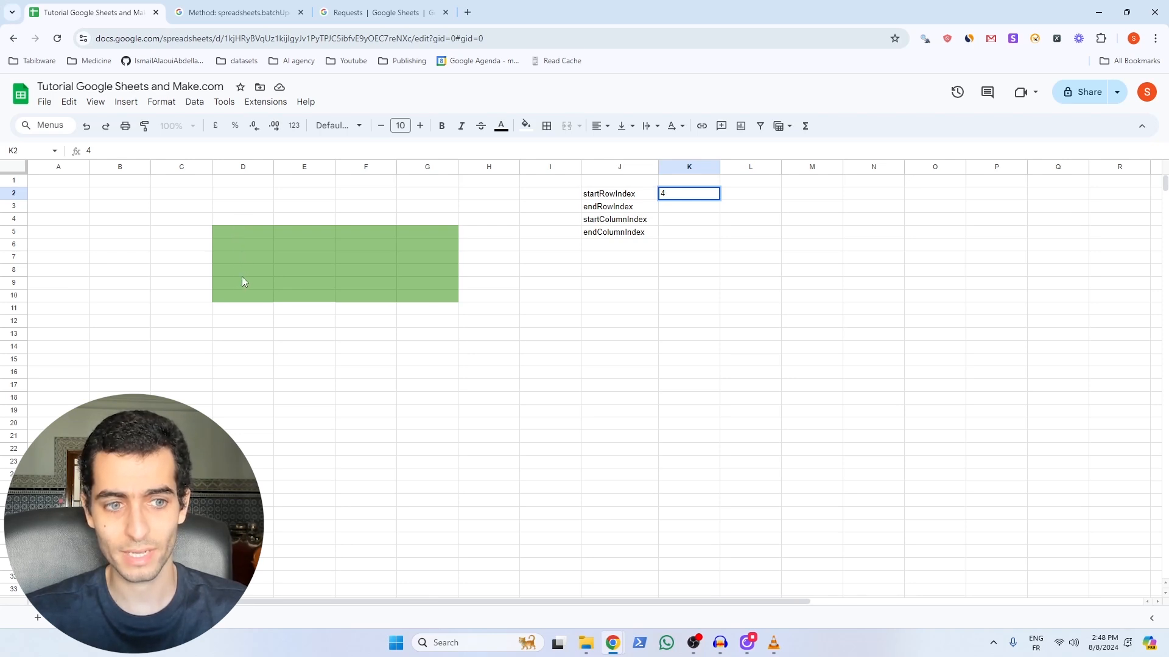
pyautogui.click(672, 210)
pyautogui.write('10')
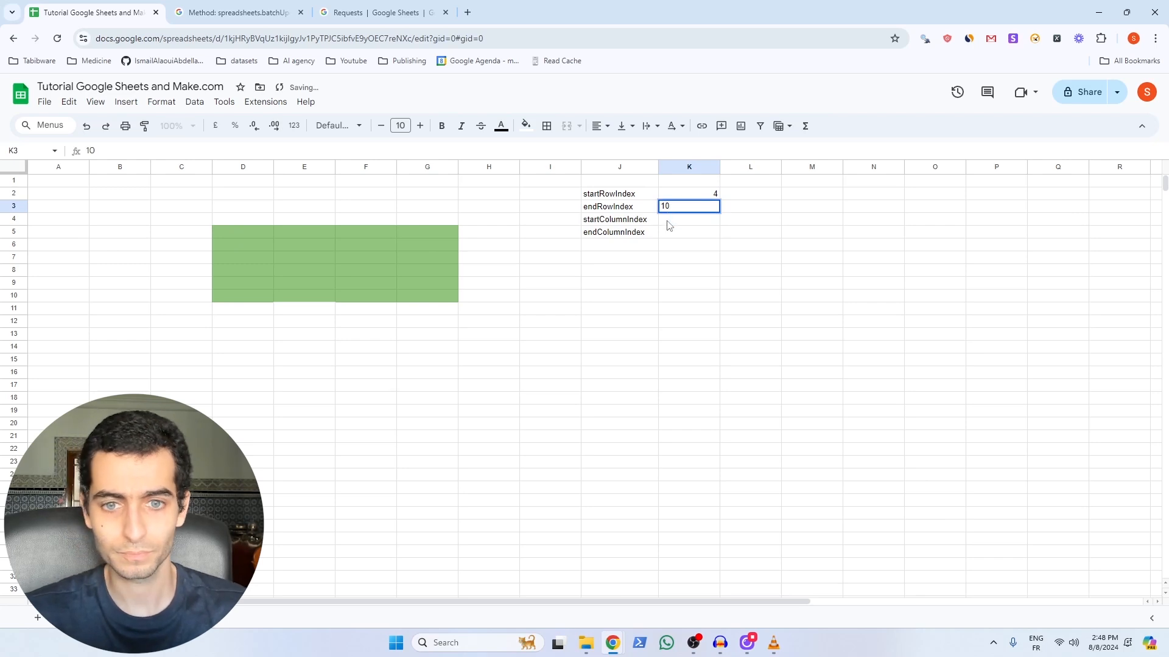
pyautogui.click(669, 221)
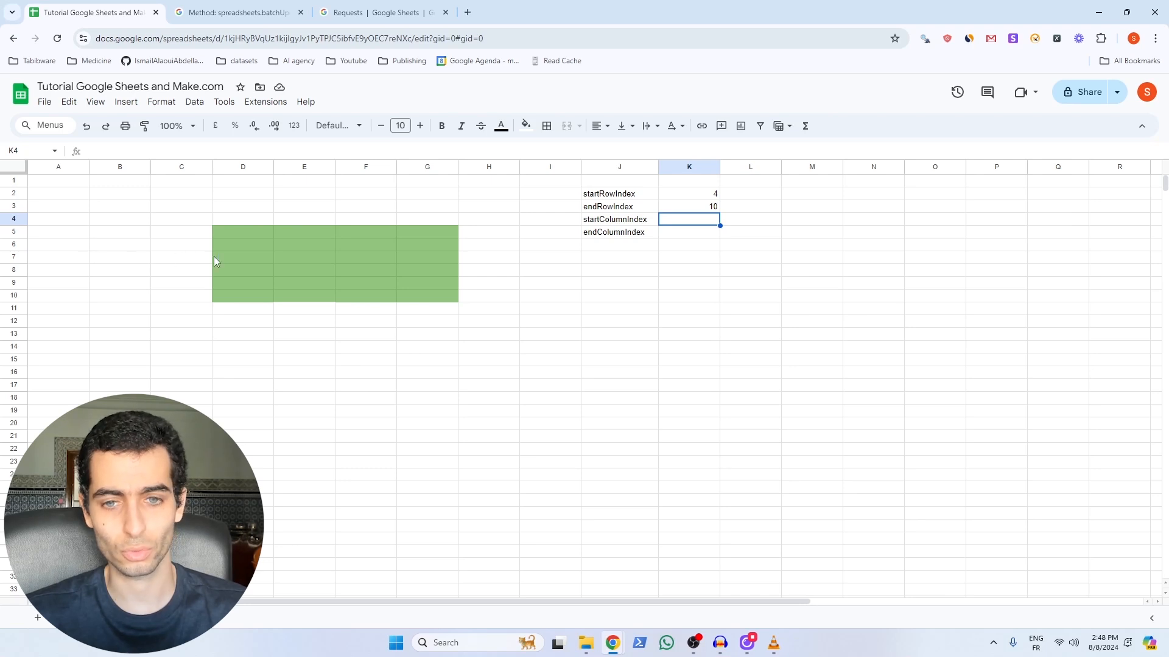
pyautogui.write('3')
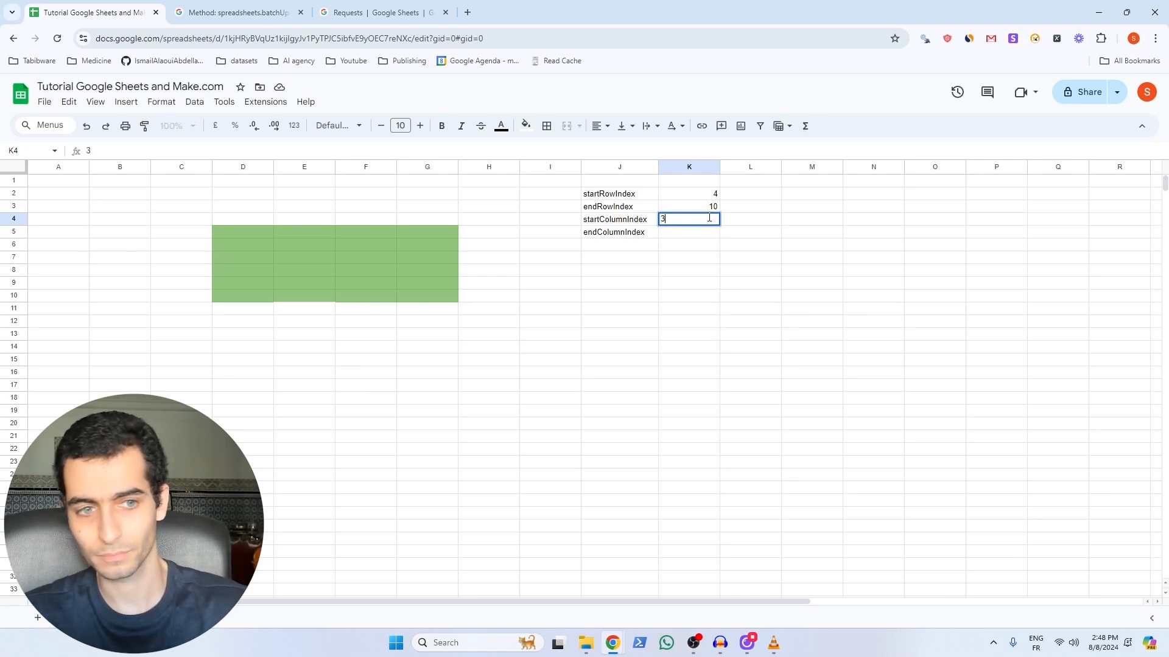
pyautogui.click(689, 233)
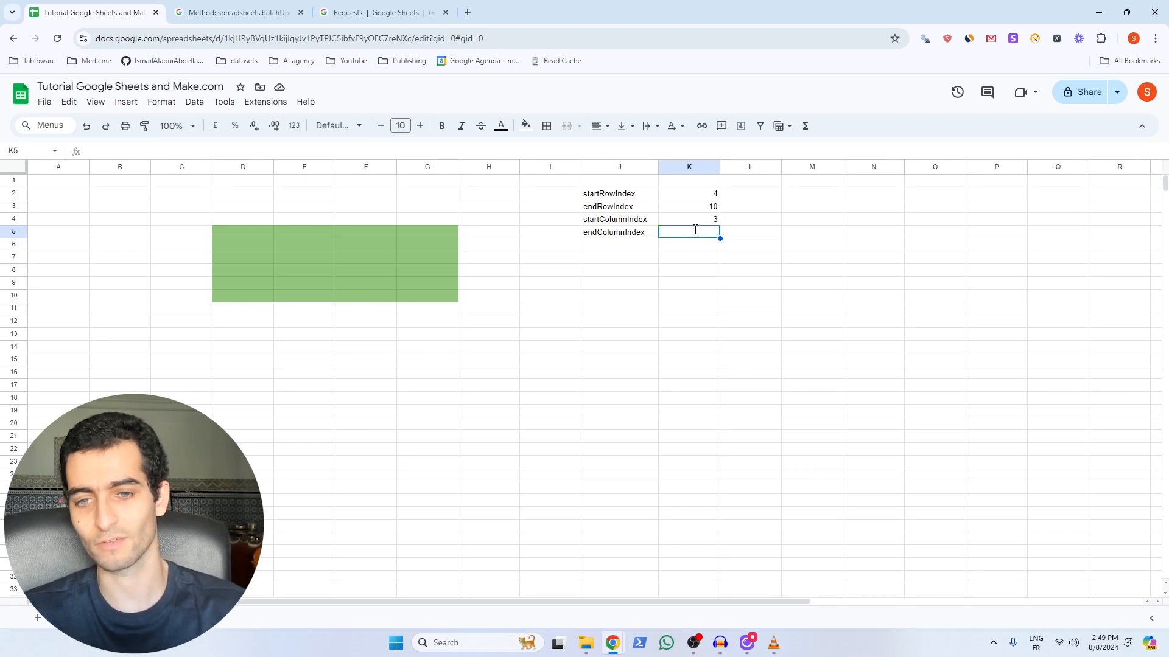
pyautogui.write('7')
pyautogui.click(699, 286)
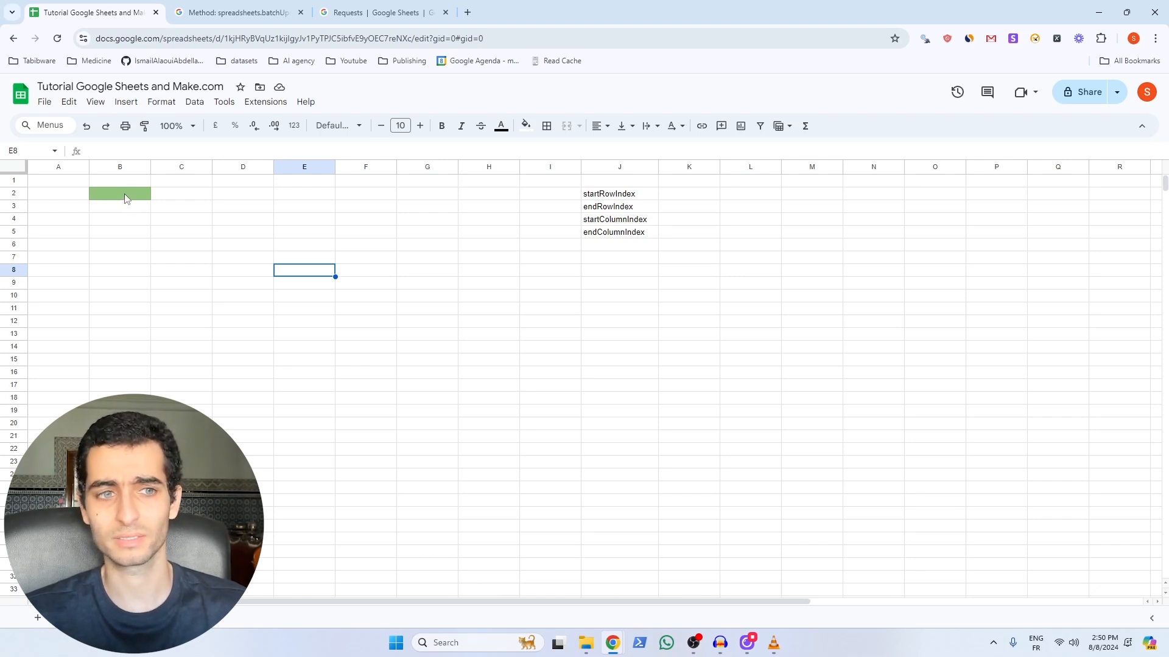
# Step: Enter 1, 2, 1 and 2 in K2:K5 as the row and column indexes of B2
pyautogui.press('Down')
pyautogui.press('Left')
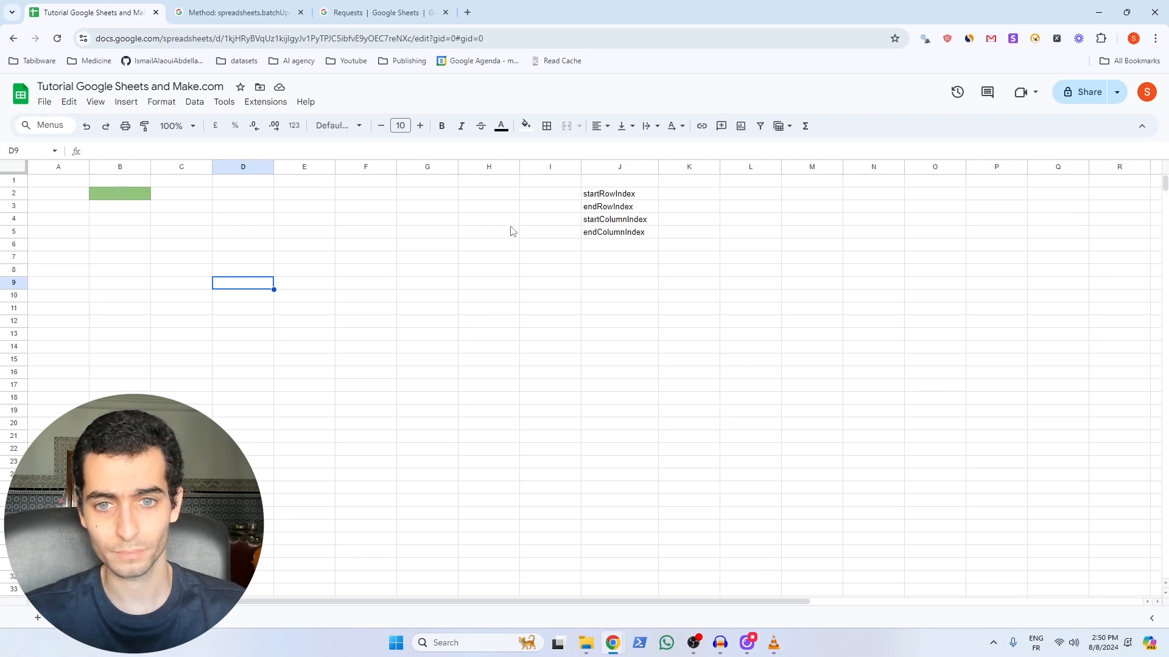
pyautogui.click(667, 196)
pyautogui.write('1')
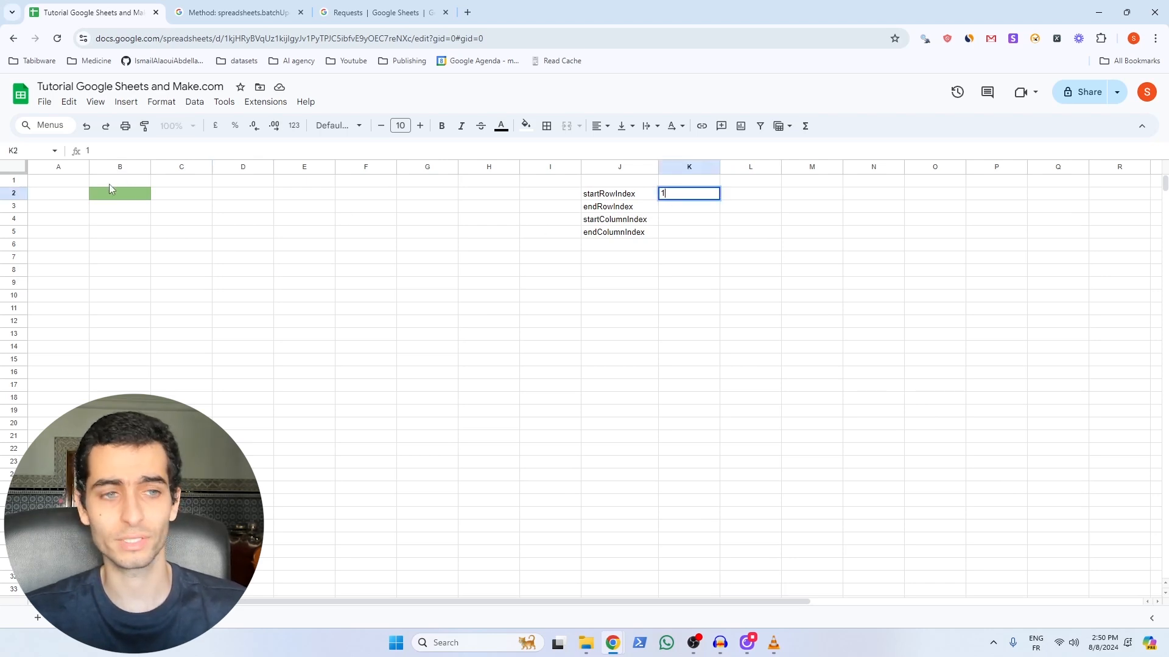
pyautogui.click(678, 210)
pyautogui.write('2')
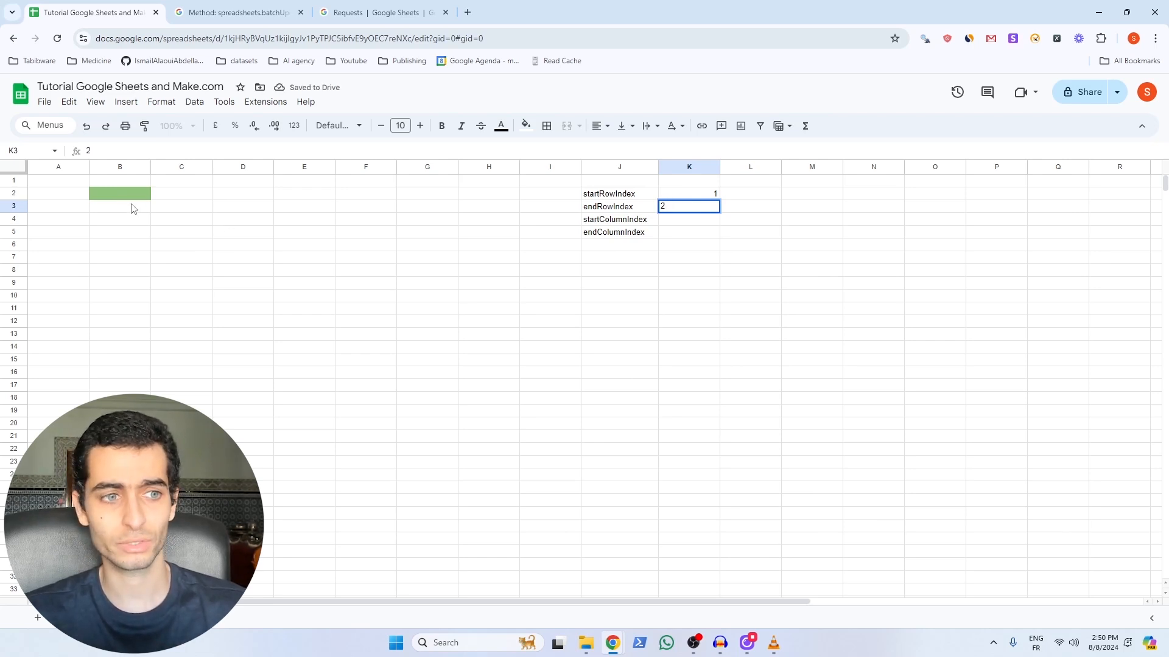
pyautogui.click(702, 222)
pyautogui.write('1')
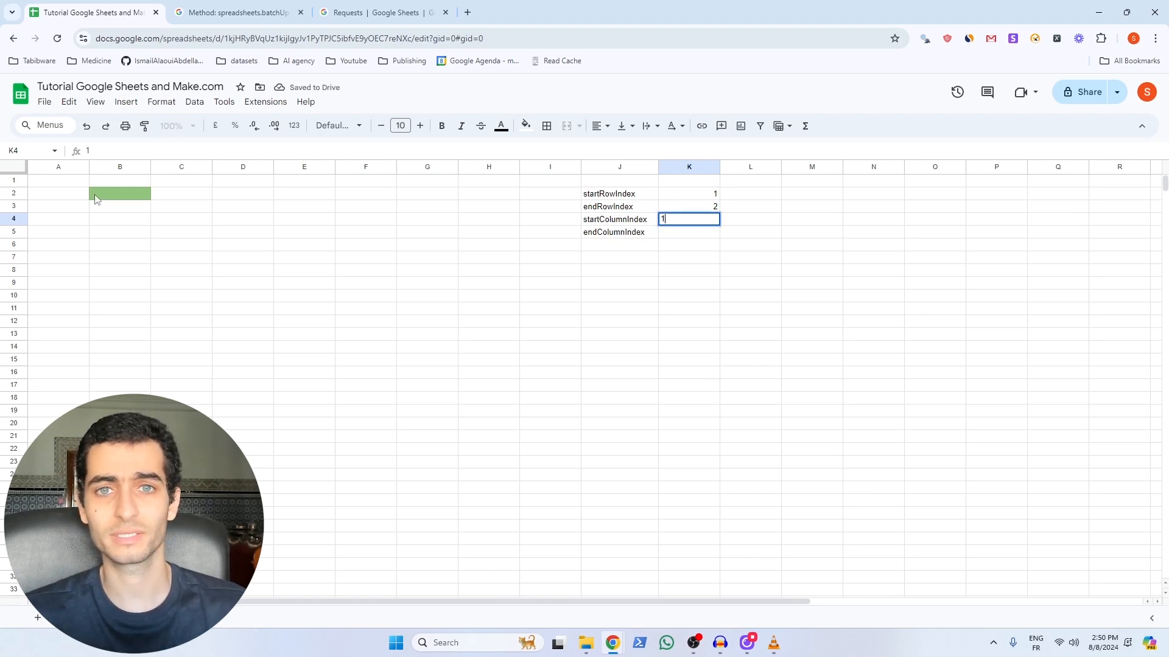
pyautogui.click(706, 233)
pyautogui.write('2')
pyautogui.click(688, 316)
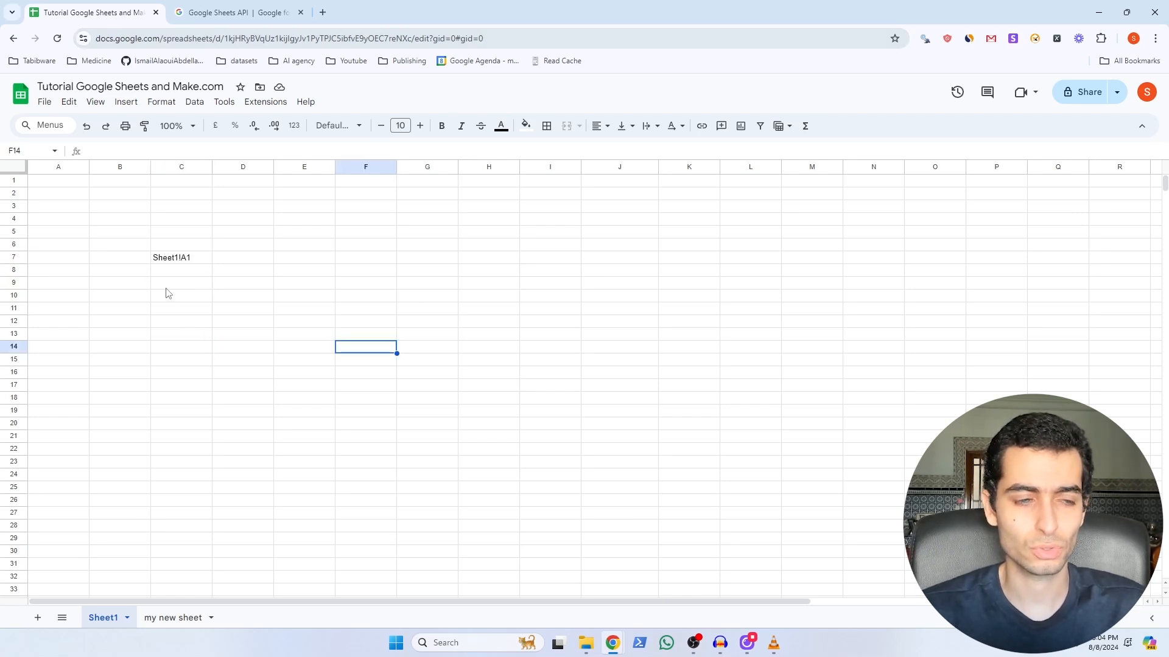
# Step: Select cell A1 on the sheet
pyautogui.click(69, 181)
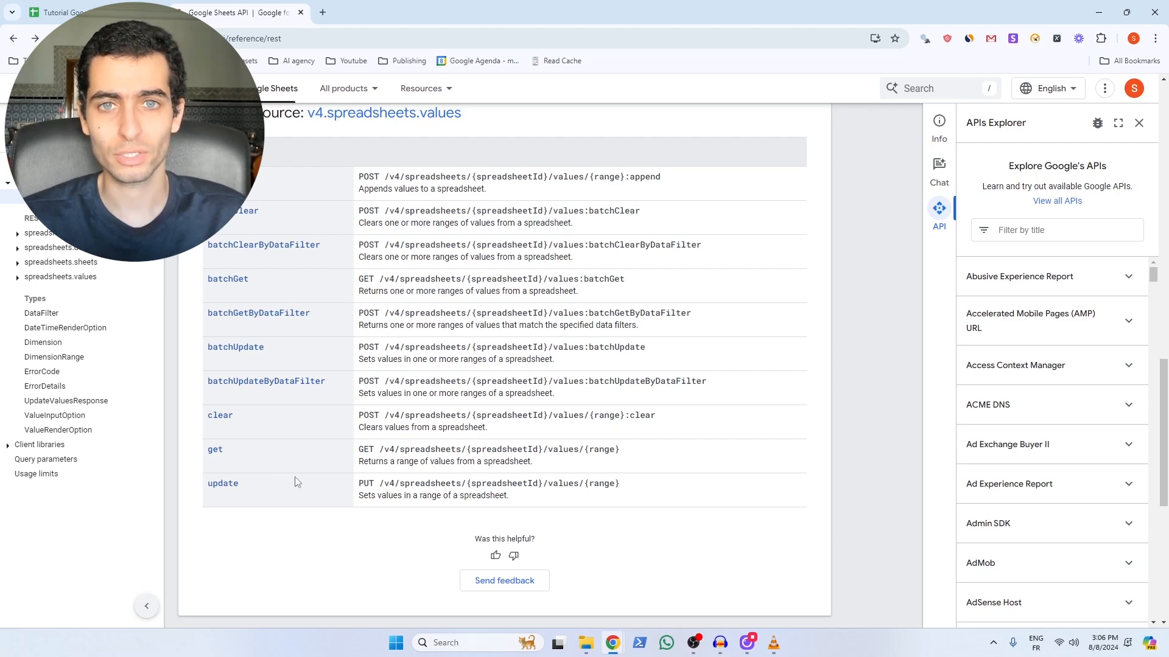
# Step: Open the 'update' method page from the spreadsheets.values method table
pyautogui.click(223, 484)
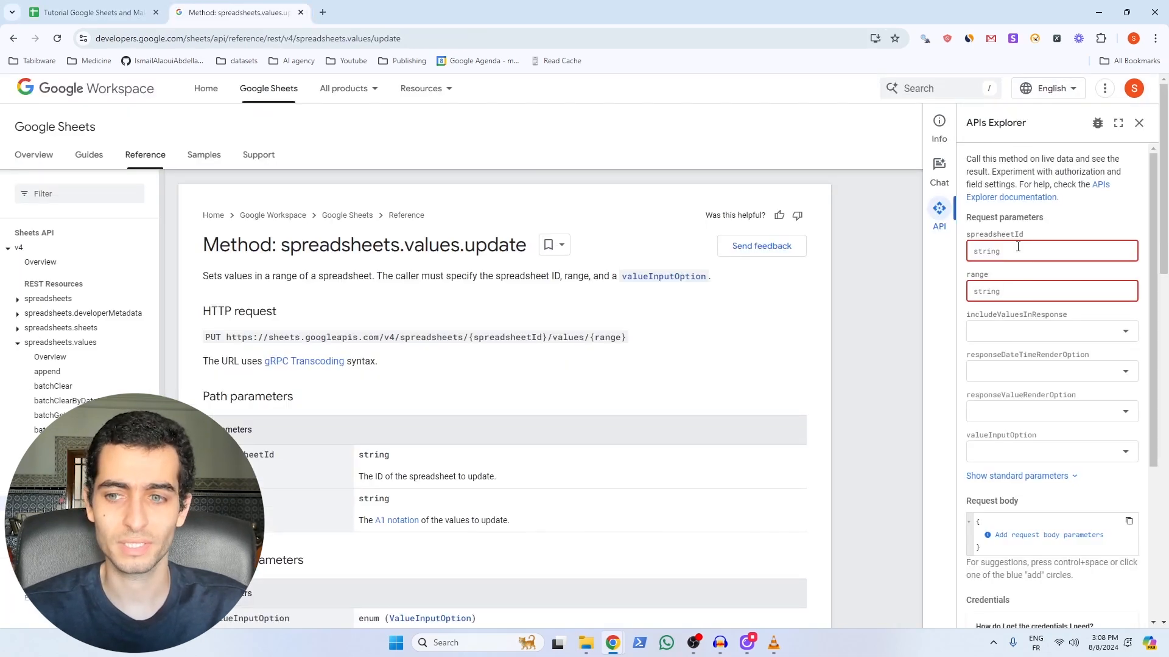
# Step: Fill the spreadsheetId parameter with the pasted ID and set range to Sheet1!A1
pyautogui.click(986, 252)
pyautogui.hotkey('ctrl', 'v')
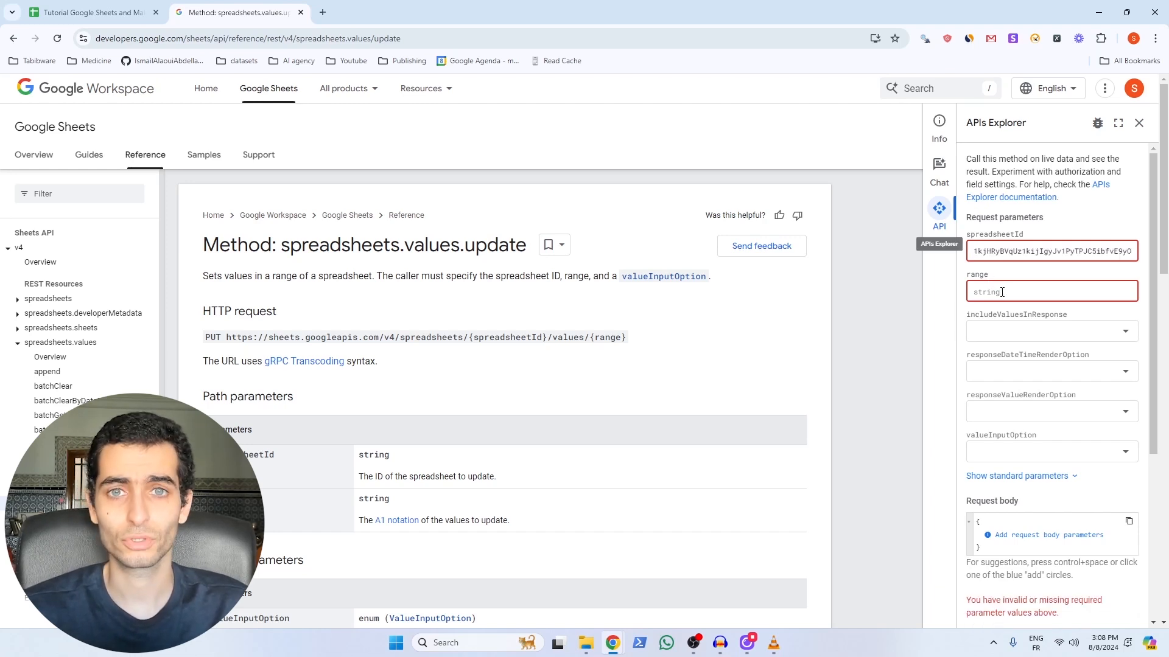
pyautogui.click(1002, 292)
pyautogui.write('Shee')
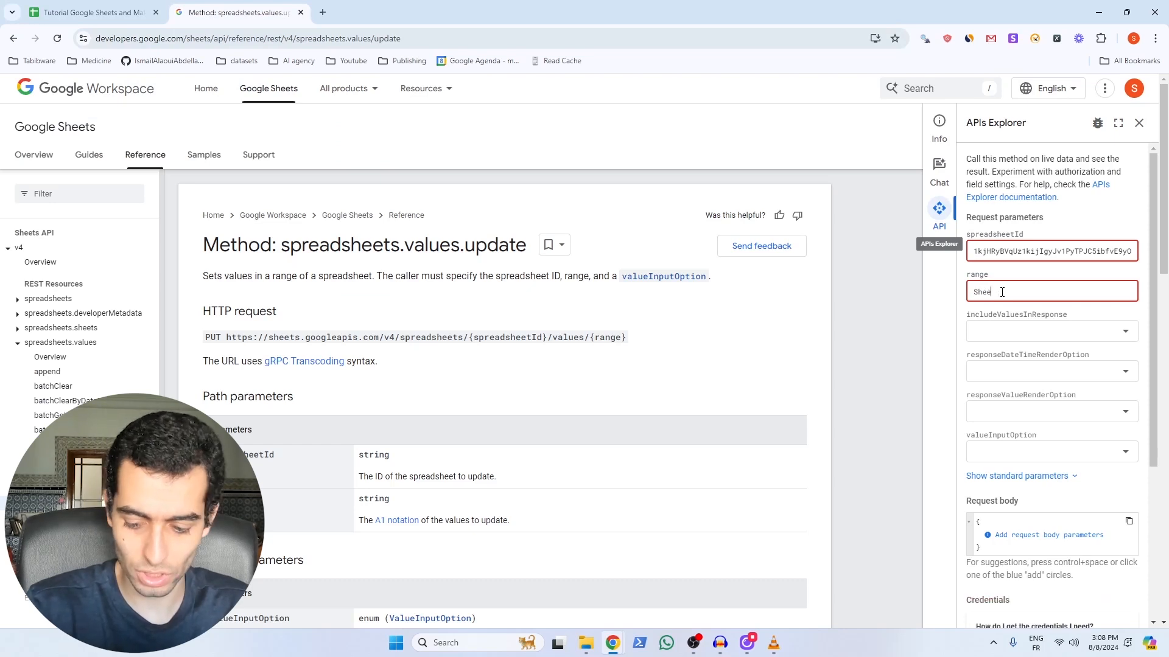
pyautogui.write('t1!A')
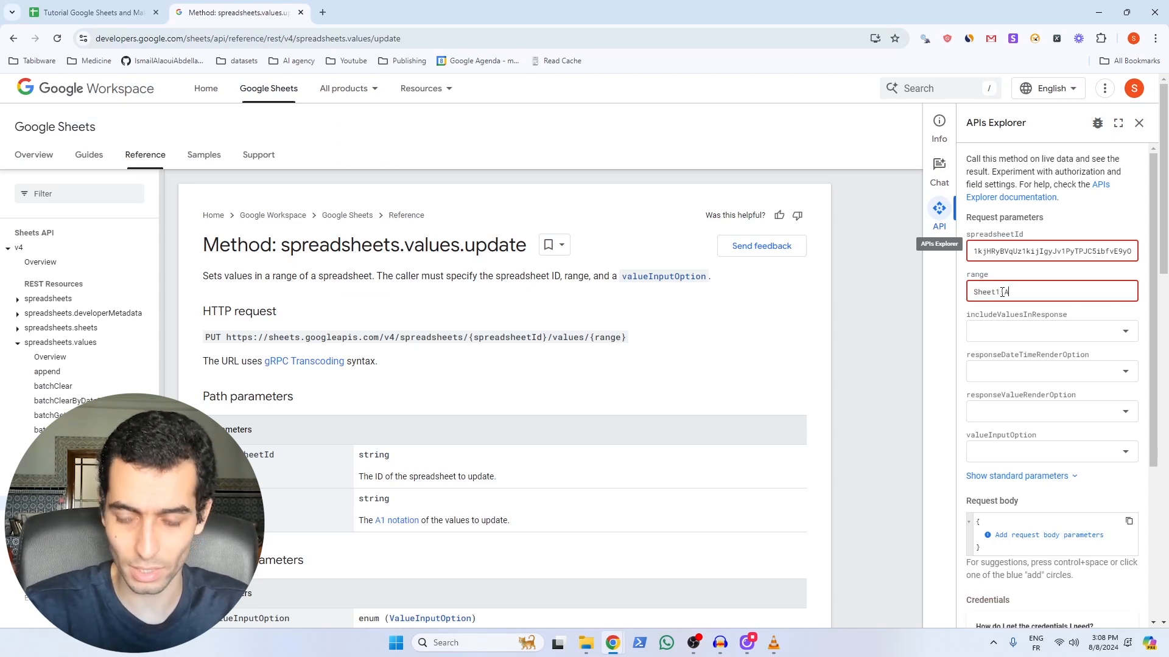
pyautogui.write('1')
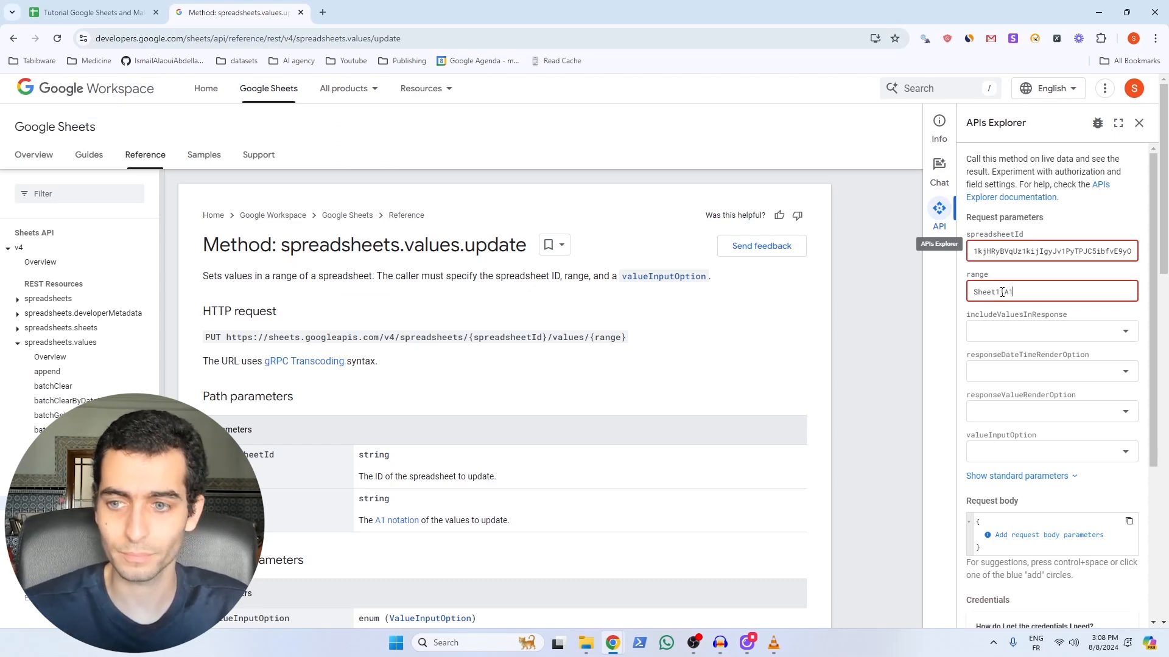
# Step: Add a range entry to the request body holding Sheet1!A1
pyautogui.click(1014, 537)
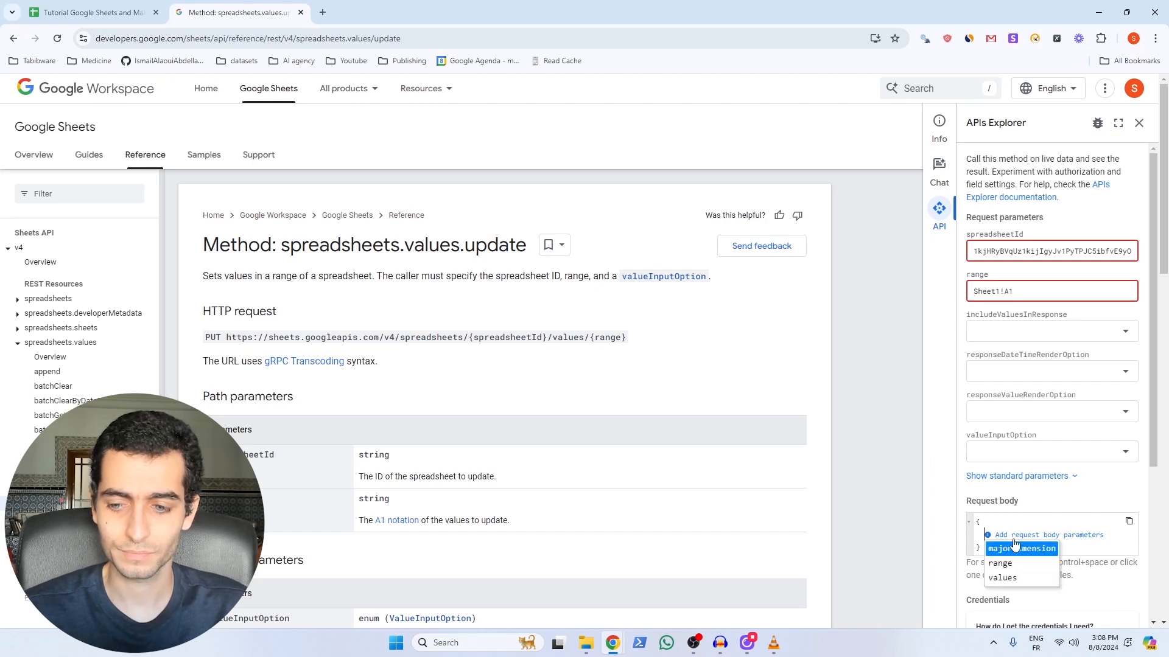
pyautogui.click(1010, 565)
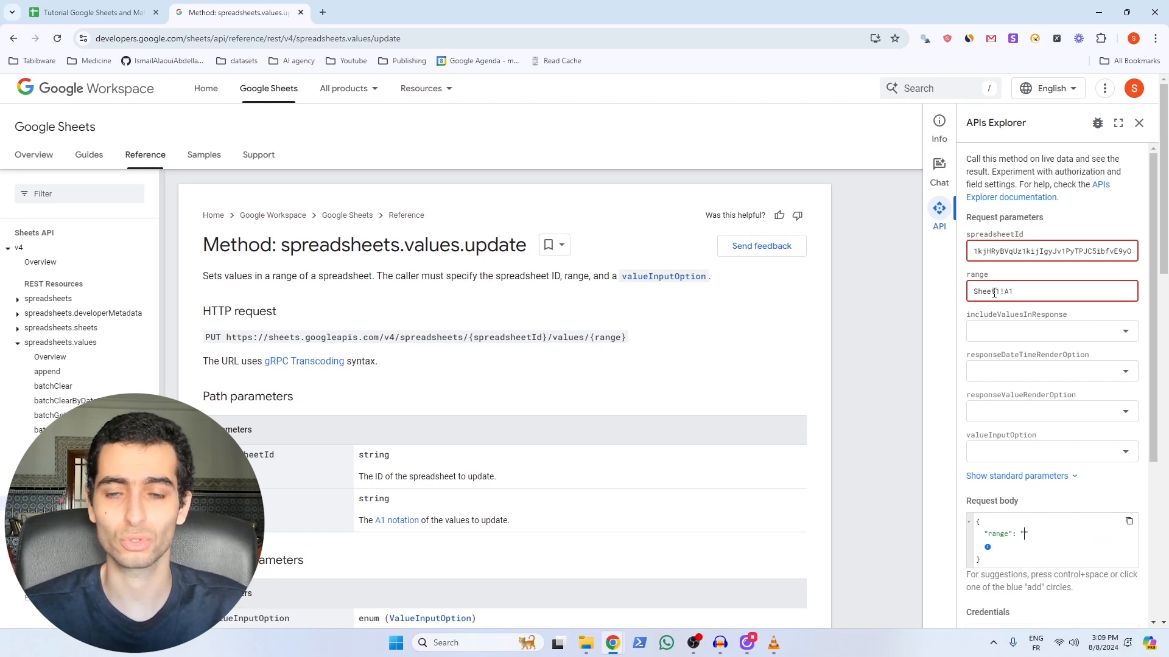
pyautogui.moveTo(1014, 294); pyautogui.dragTo(967, 295)
pyautogui.hotkey('ctrl', 'c')
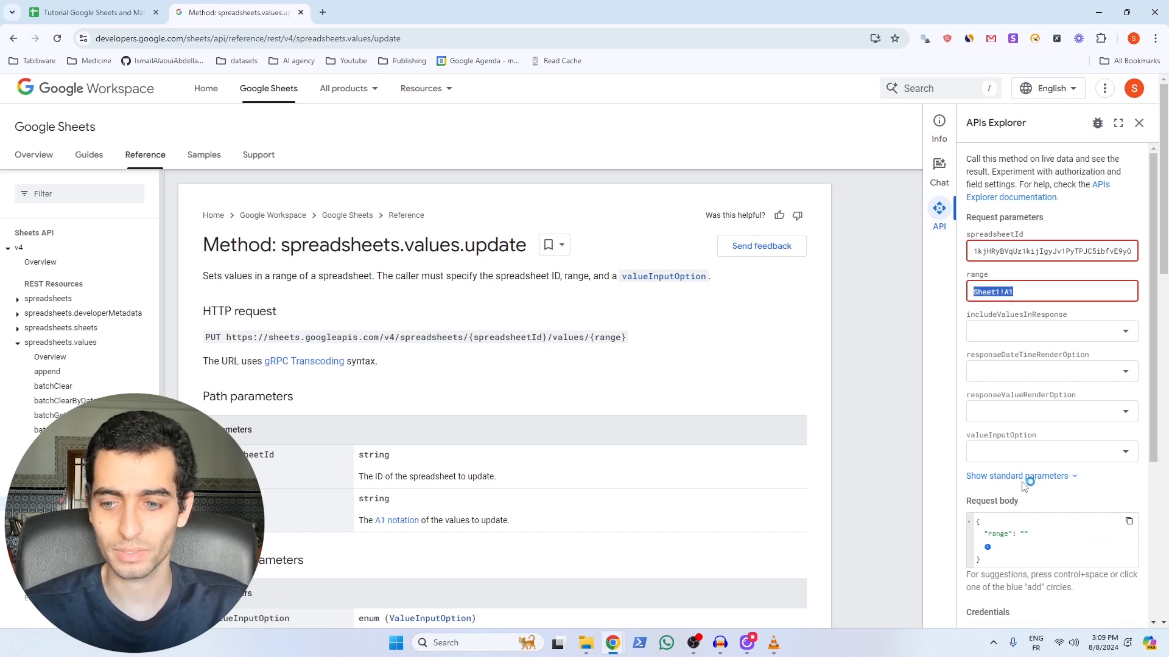
pyautogui.click(1026, 534)
pyautogui.hotkey('ctrl', 'v')
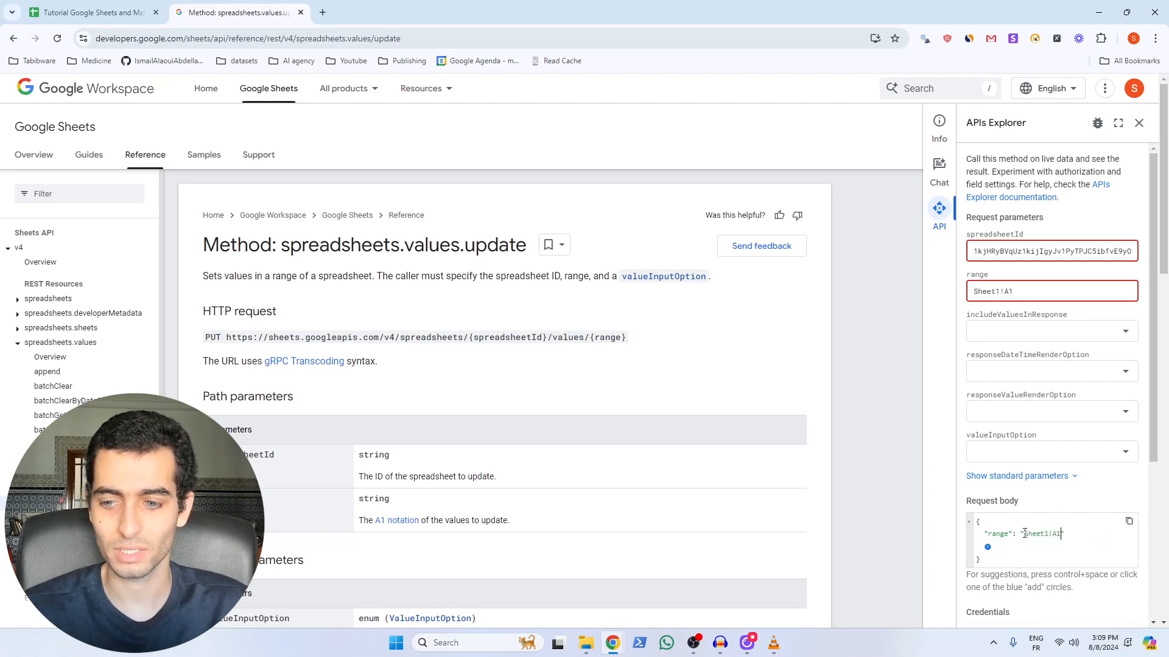
# Step: Add a values array to the body containing "my new value" and remove stray lines
pyautogui.click(987, 549)
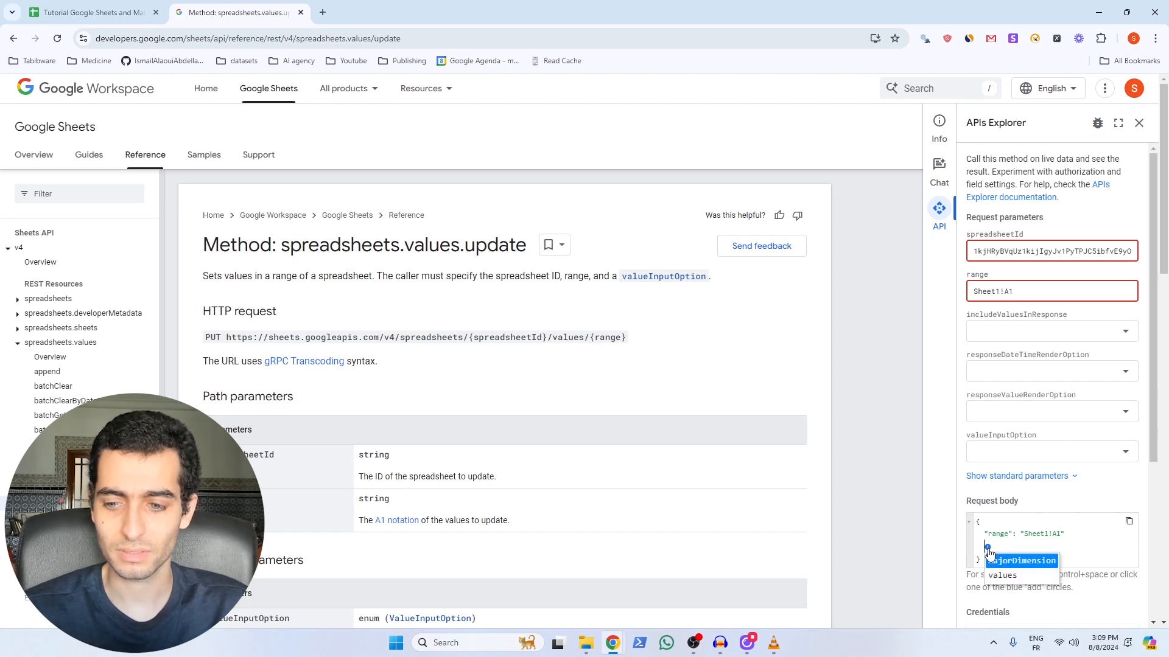
pyautogui.click(1004, 576)
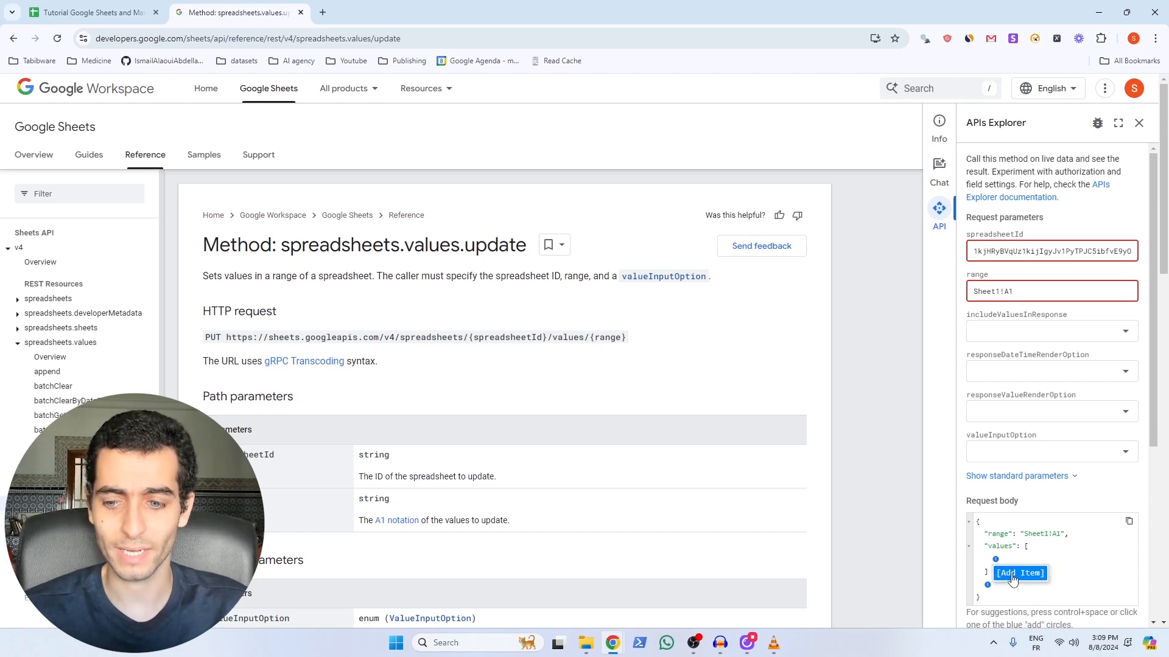
pyautogui.click(1013, 575)
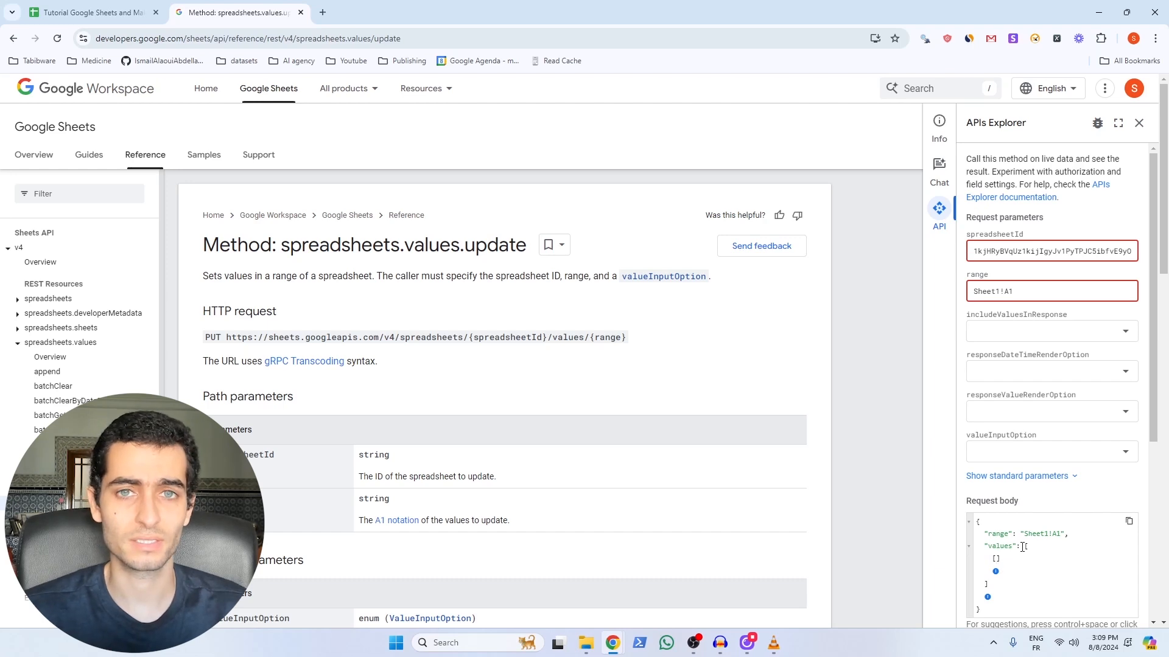
pyautogui.write('"')
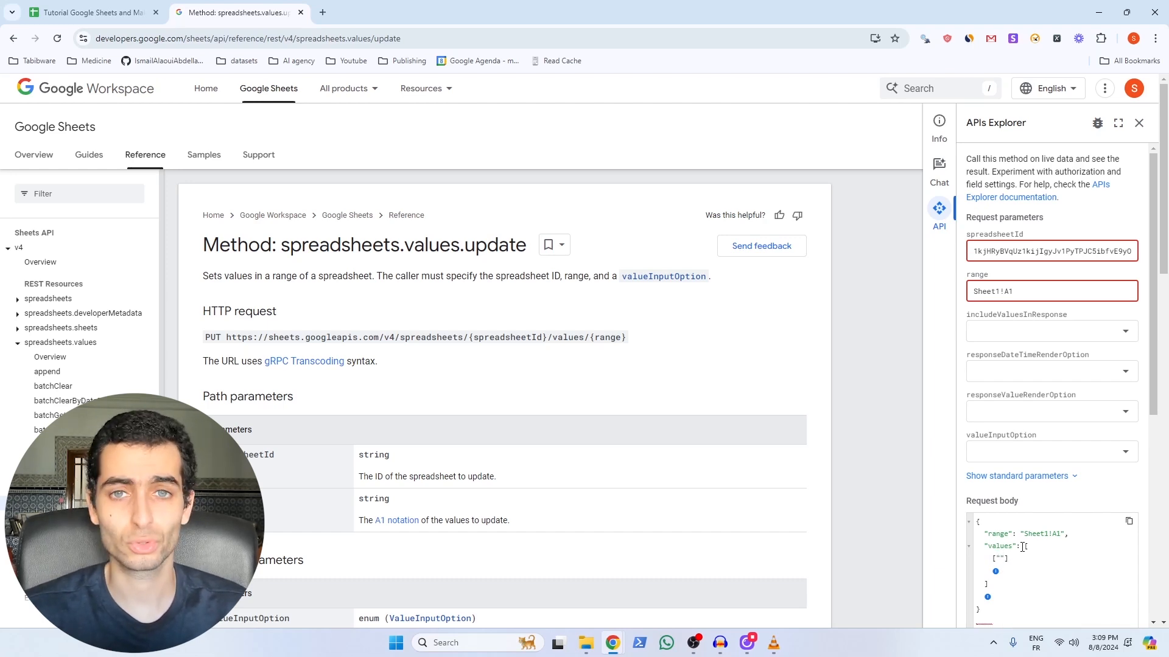
pyautogui.scroll(-2, 992, 538)
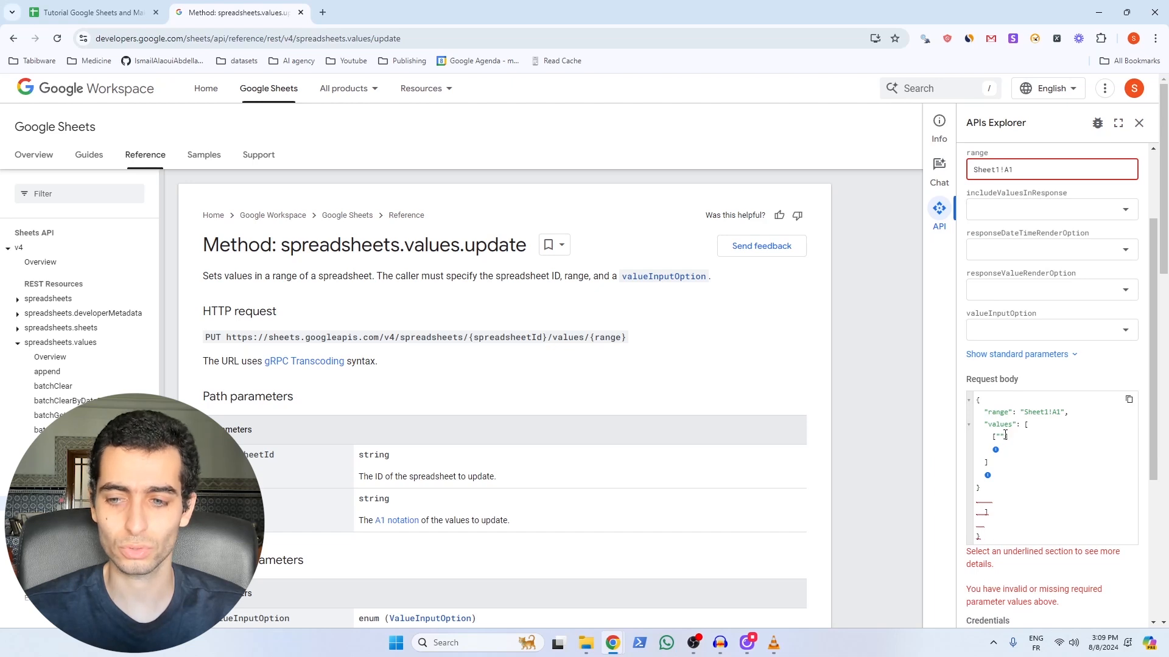
pyautogui.click(992, 541)
pyautogui.moveTo(987, 564); pyautogui.dragTo(976, 525)
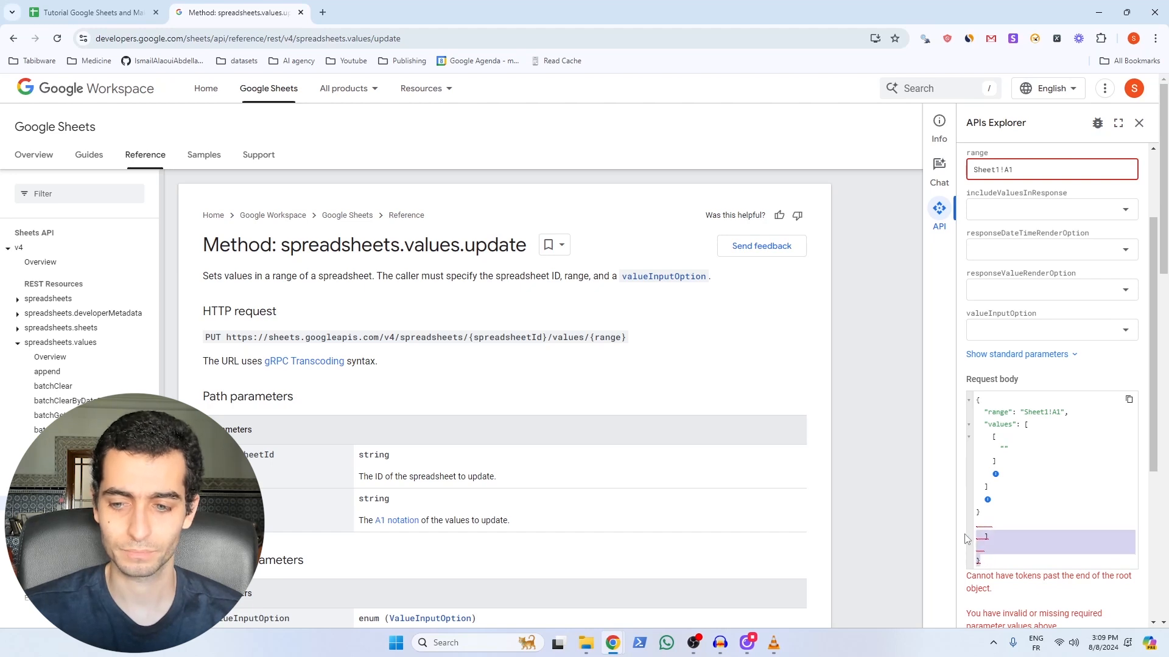
pyautogui.press('BackSpace')
pyautogui.scroll(-2, 1054, 337)
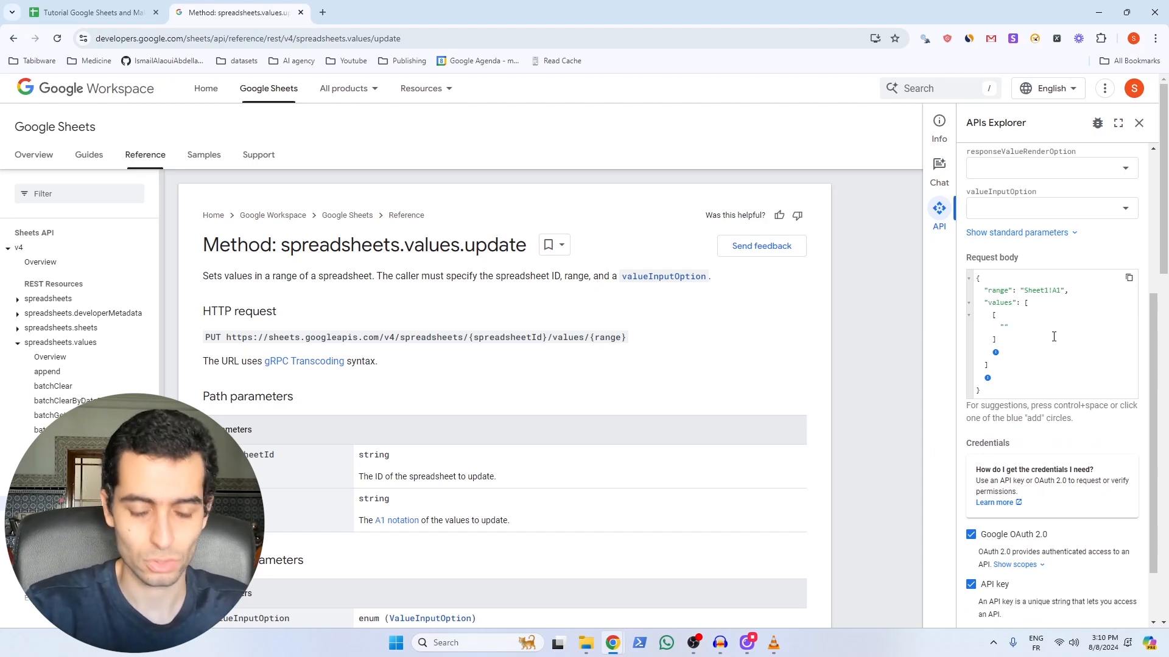
pyautogui.write('my new value')
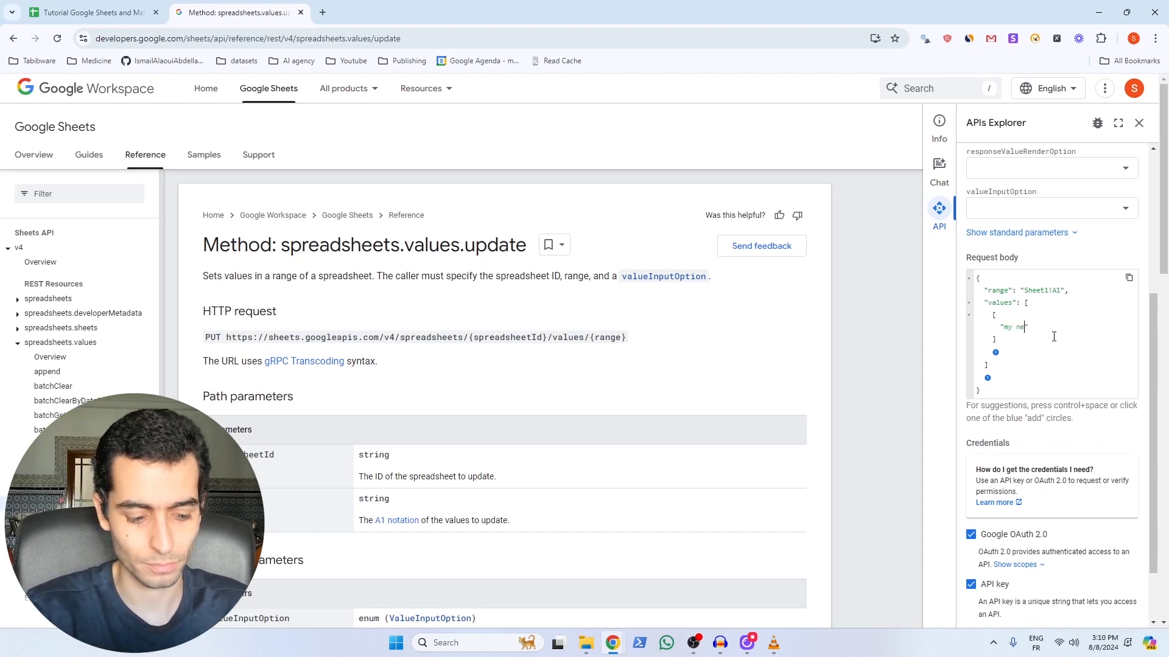
pyautogui.scroll(-2, 1035, 545)
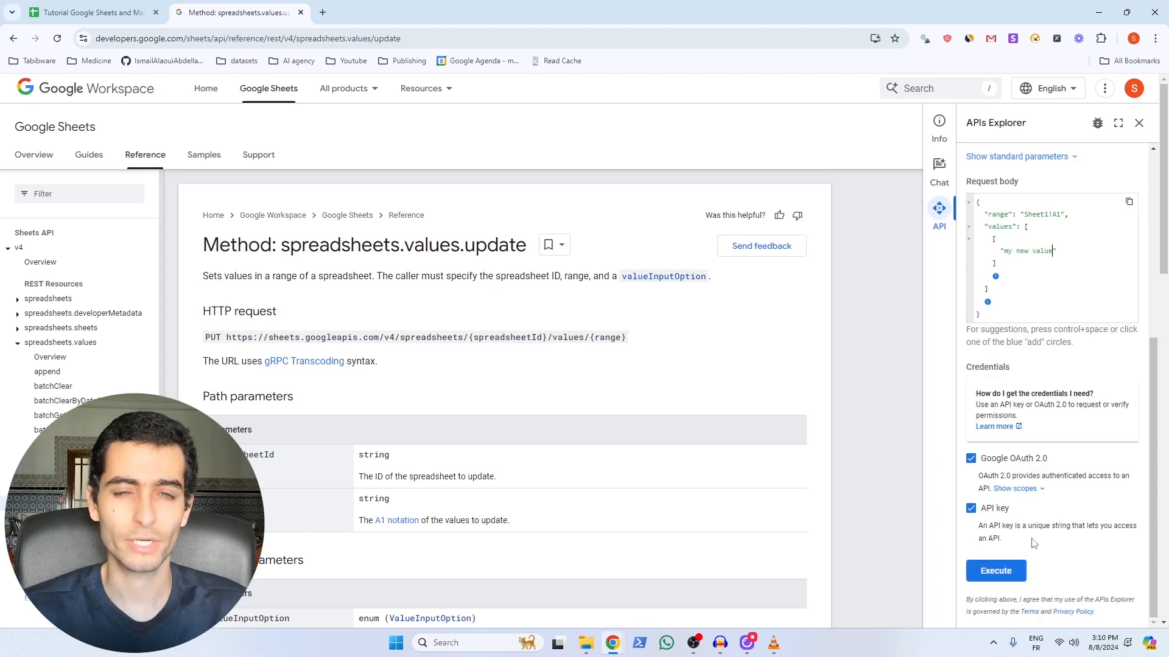
# Step: Execute the update request and inspect the 400 error naming the missing valueInputOption
pyautogui.click(1009, 573)
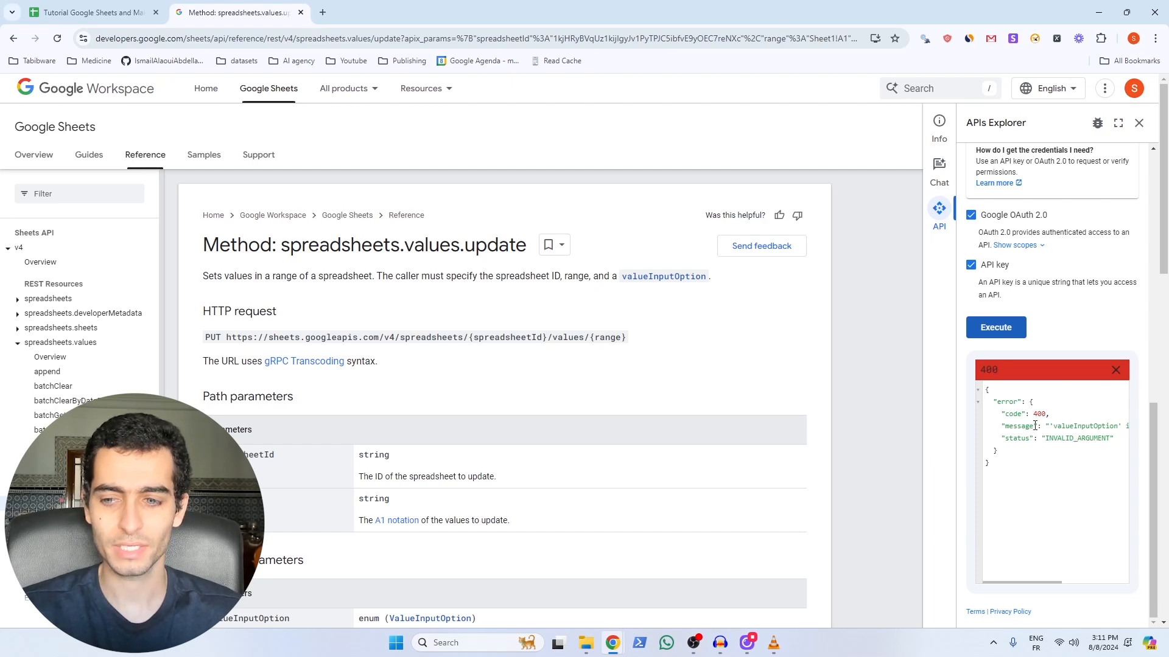
pyautogui.doubleClick(1067, 427)
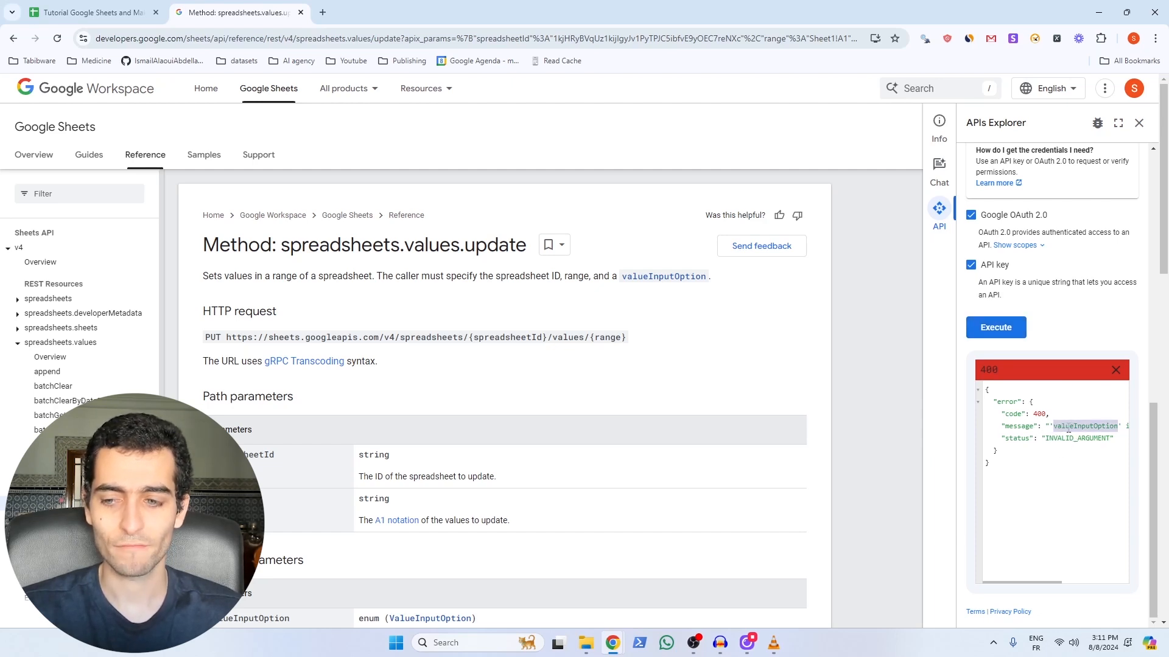
pyautogui.moveTo(1057, 586); pyautogui.dragTo(1124, 583)
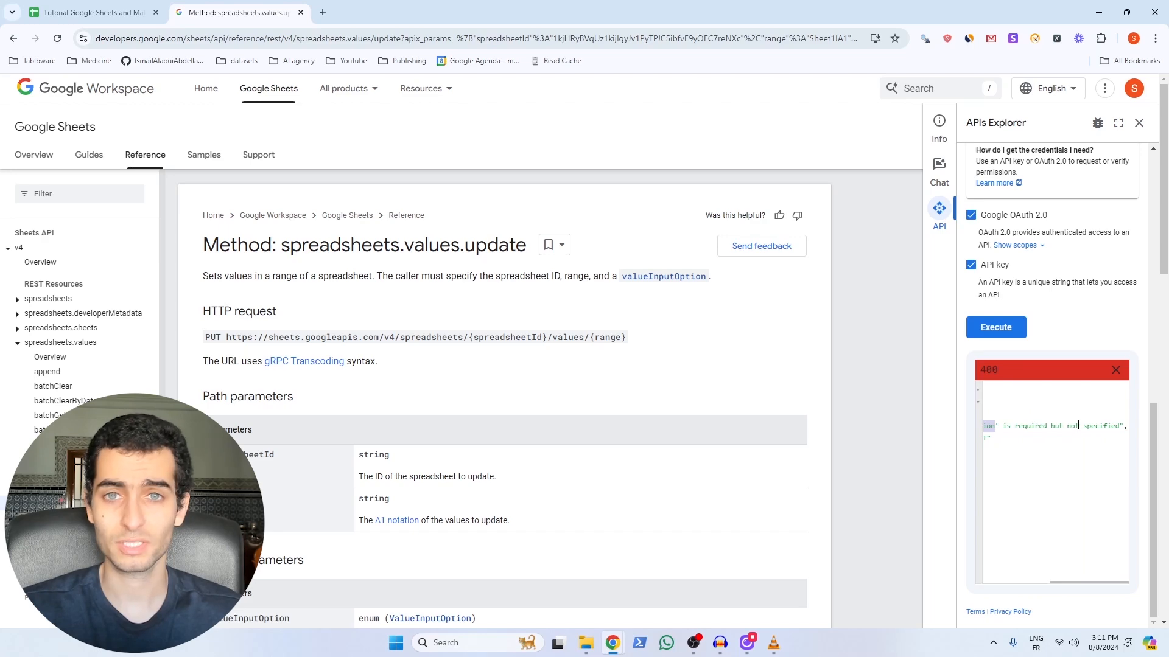
pyautogui.scroll(6, 1030, 448)
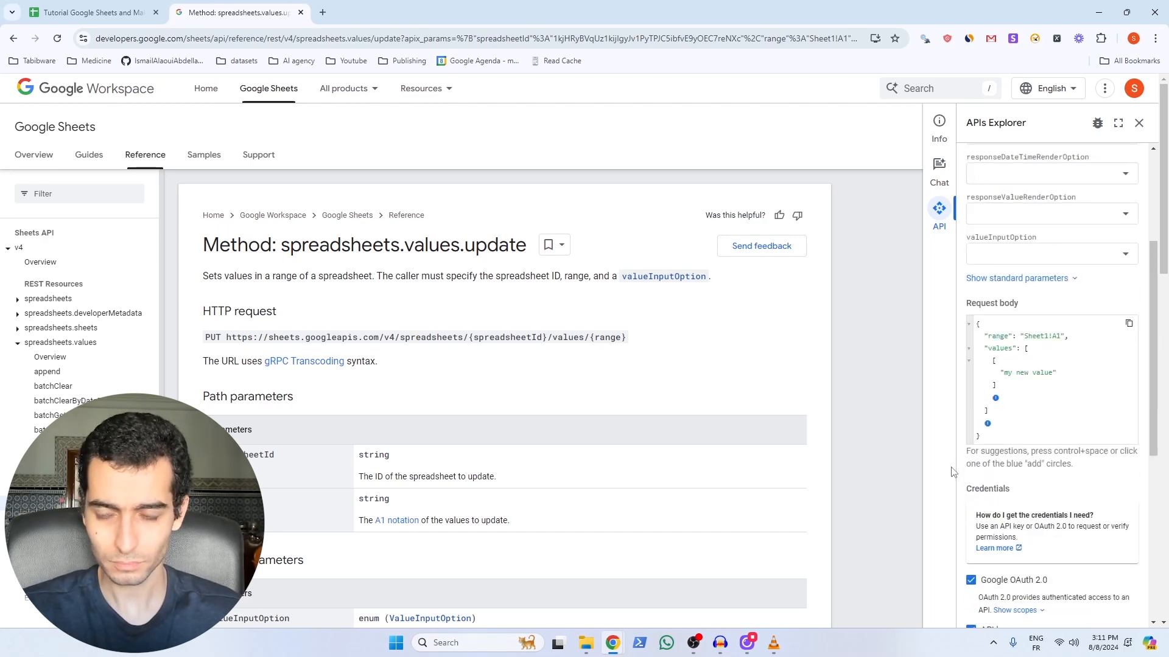
pyautogui.scroll(-5, 952, 472)
pyautogui.scroll(5, 954, 470)
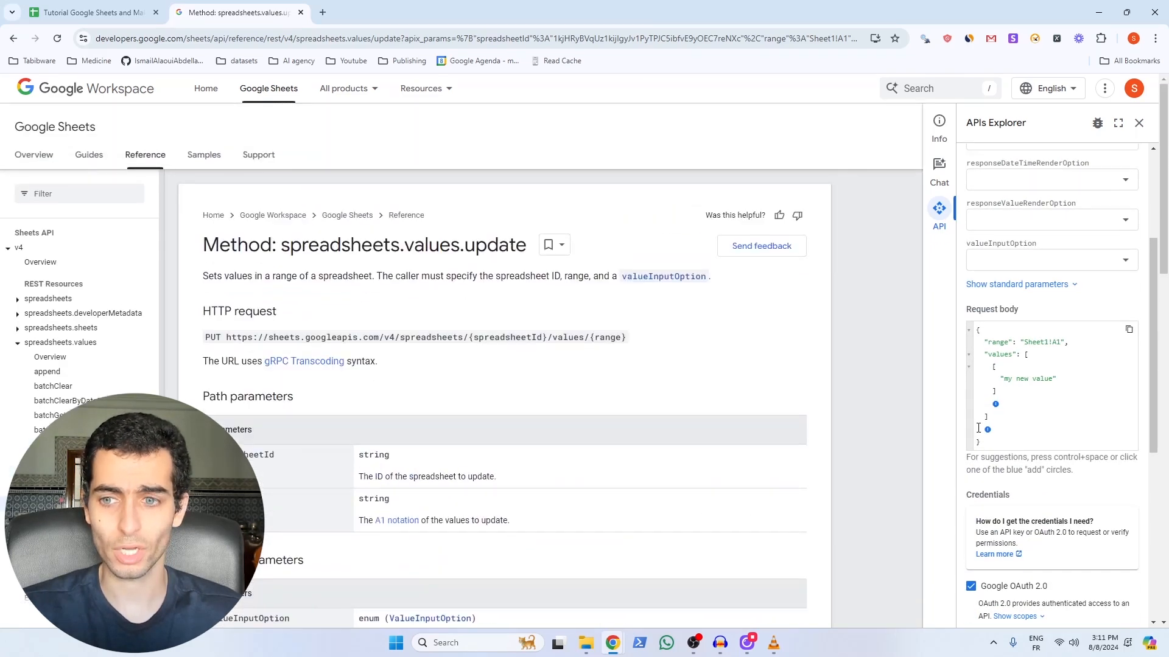
pyautogui.scroll(3, 994, 438)
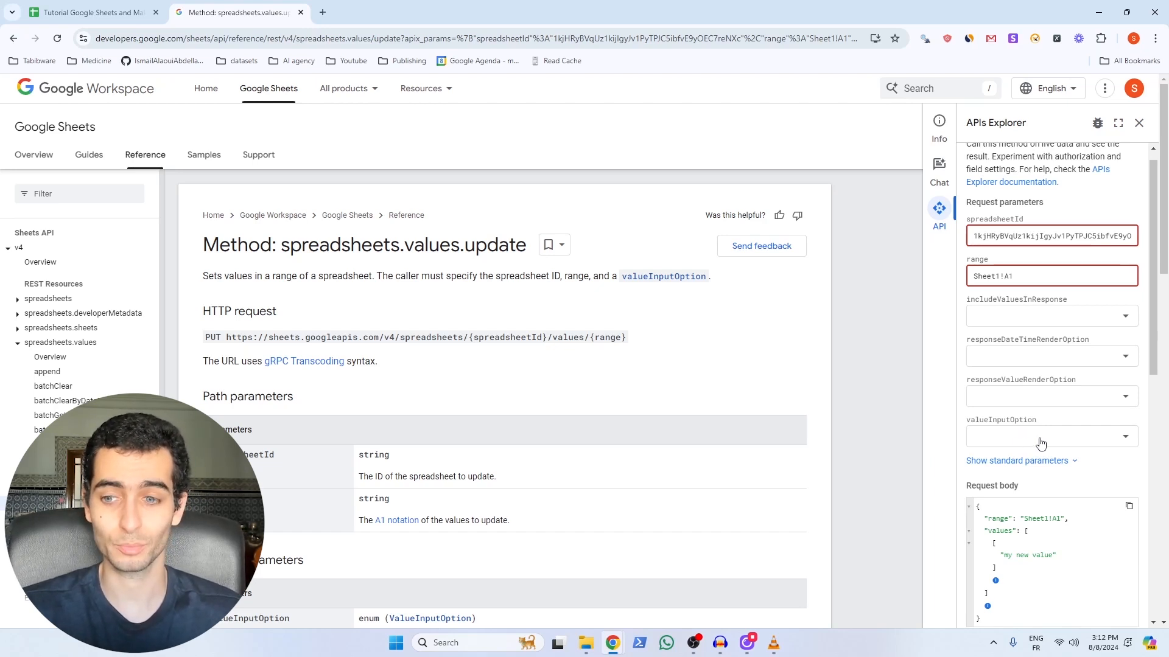
pyautogui.scroll(-2, 988, 460)
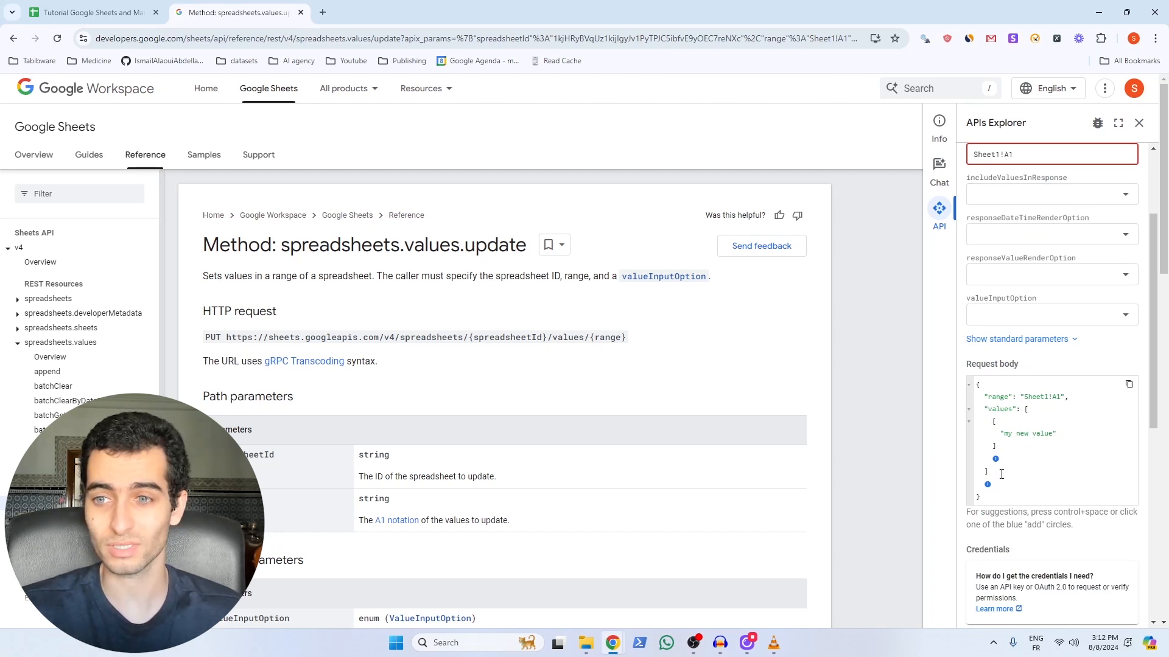
pyautogui.scroll(1, 1001, 474)
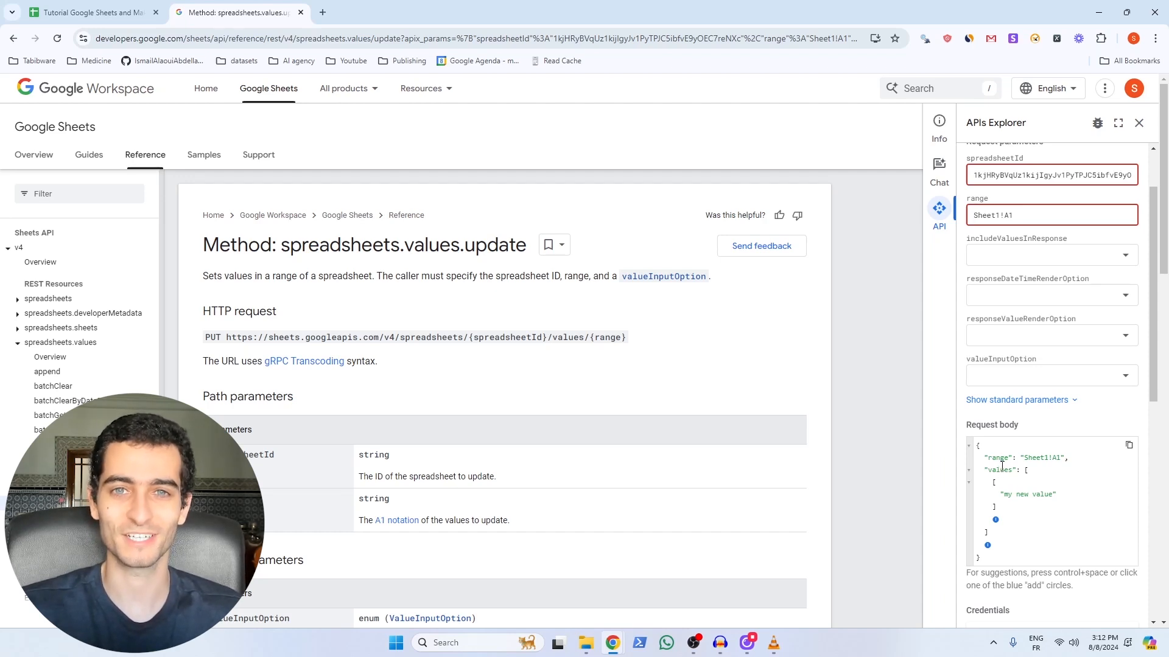
# Step: Set valueInputOption to USER_ENTERED, re-execute, and confirm "my new value" in Sheet1 A1
pyautogui.click(1053, 379)
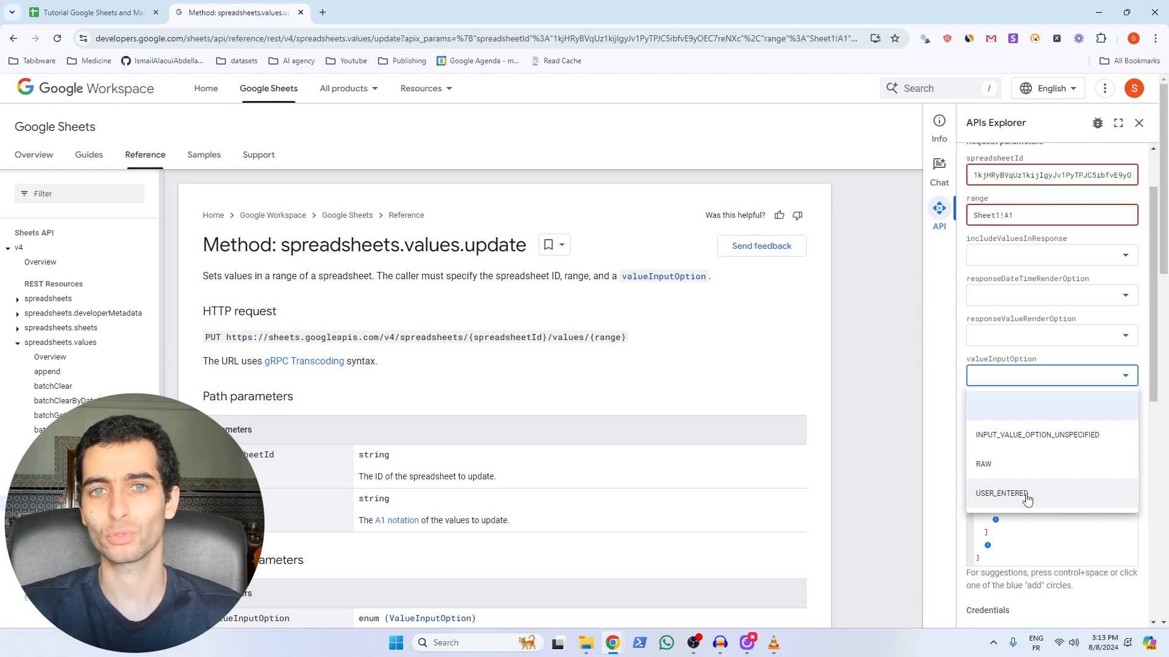
pyautogui.click(1026, 496)
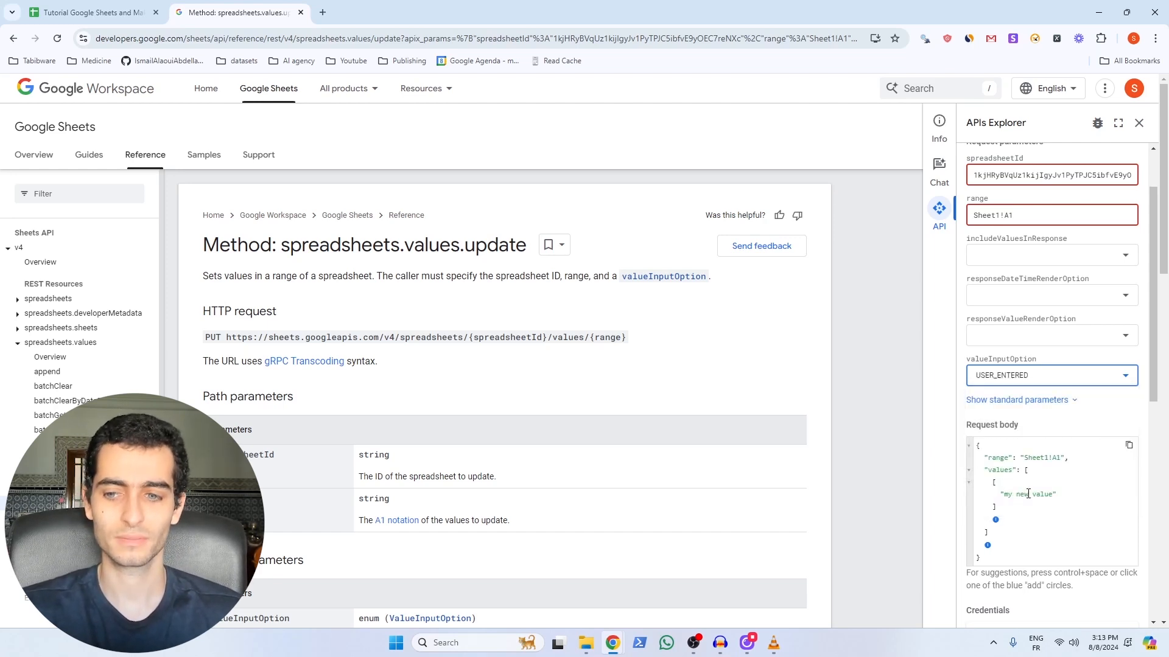
pyautogui.scroll(-6, 1000, 462)
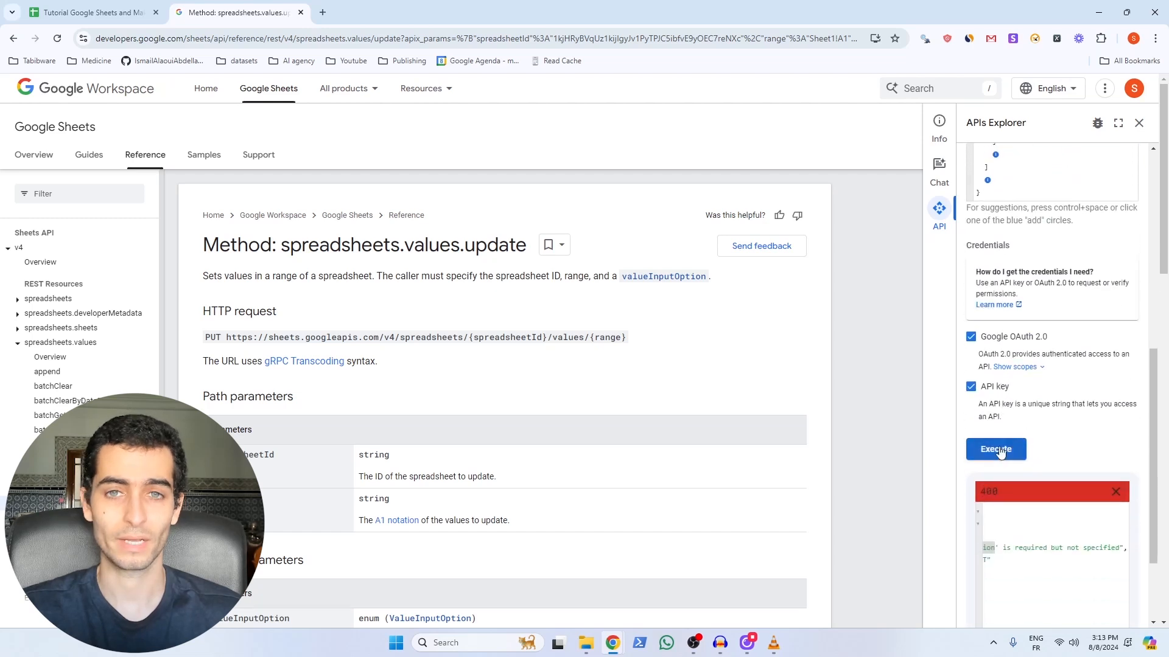
pyautogui.click(998, 450)
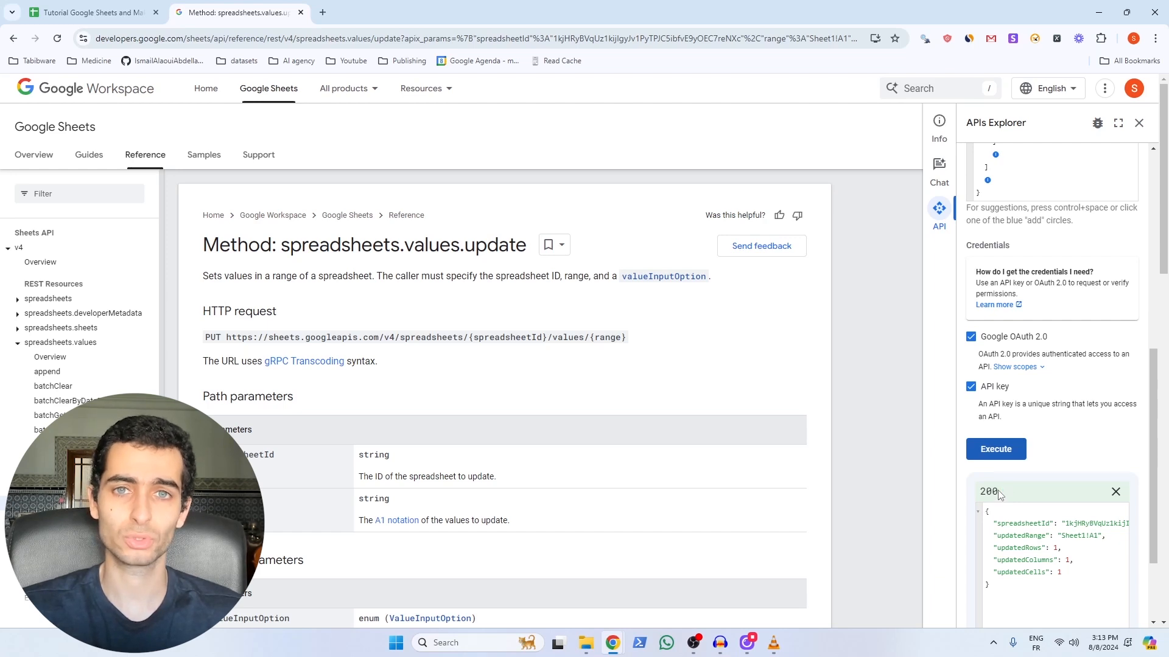
pyautogui.click(92, 12)
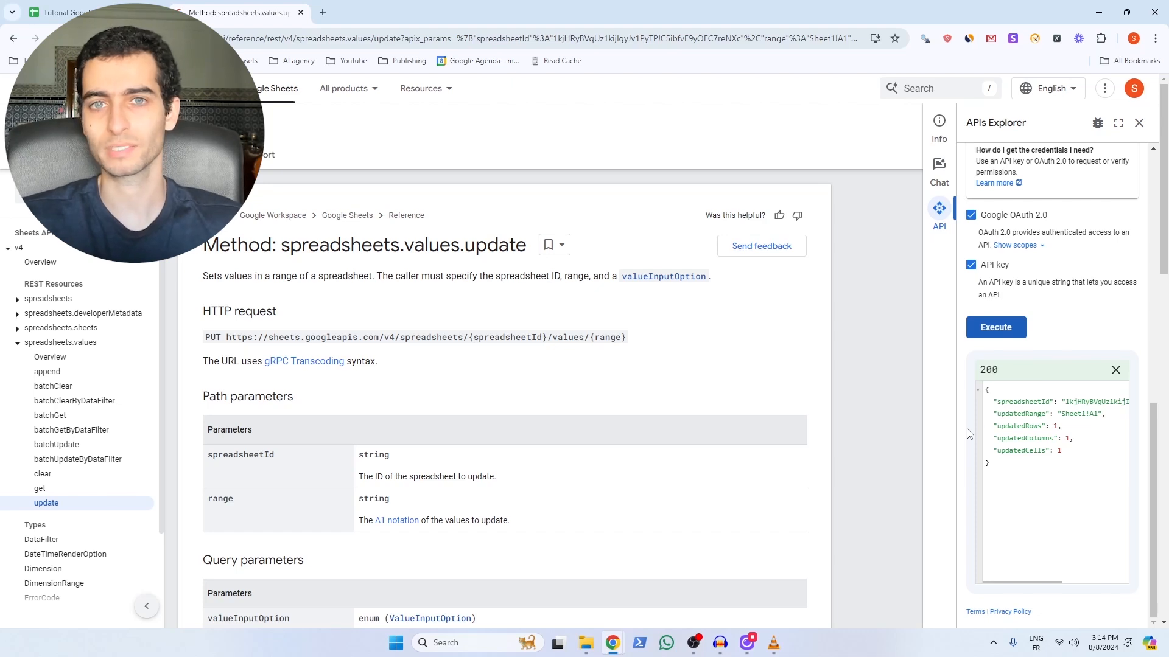
pyautogui.scroll(8, 1018, 414)
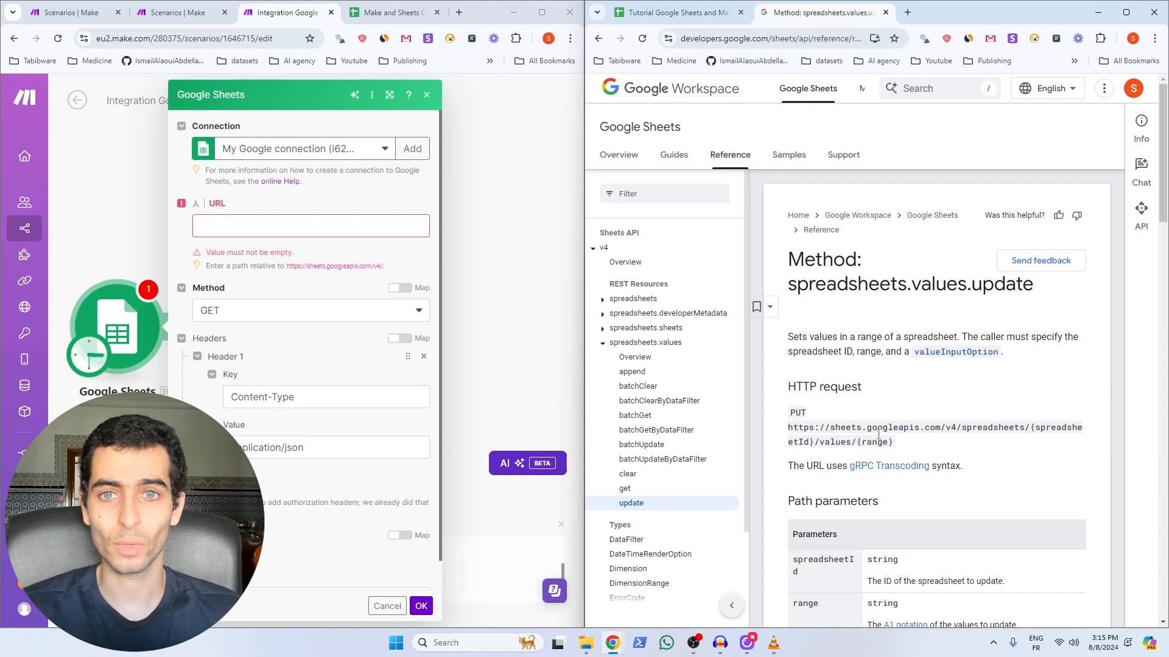
# Step: Copy the /spreadsheets/{spreadsheetId}/values/{range} path from the docs into Make's URL field
pyautogui.click(213, 226)
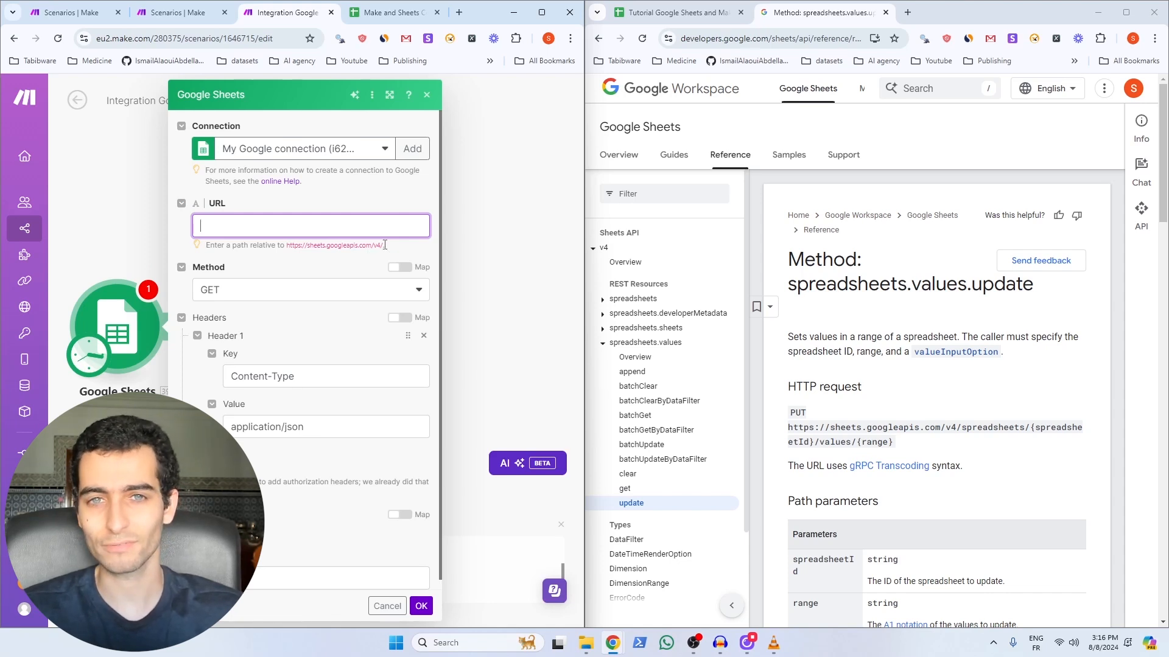
pyautogui.moveTo(958, 427); pyautogui.dragTo(902, 447)
pyautogui.hotkey('ctrl', 'c')
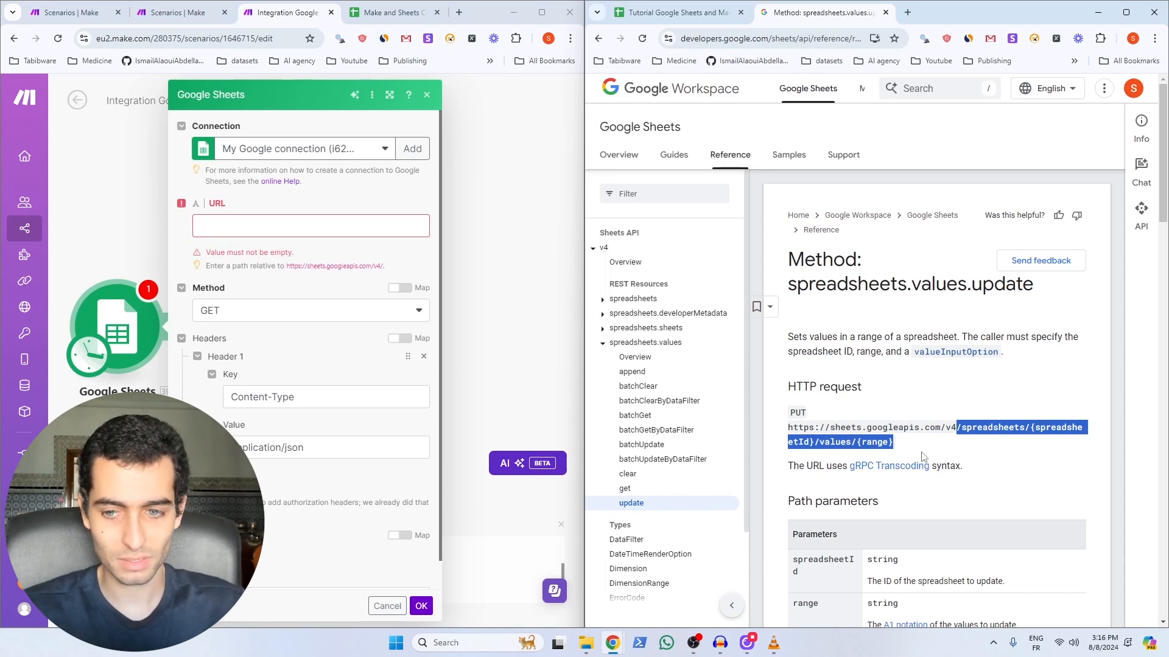
pyautogui.click(290, 220)
pyautogui.hotkey('ctrl', 'v')
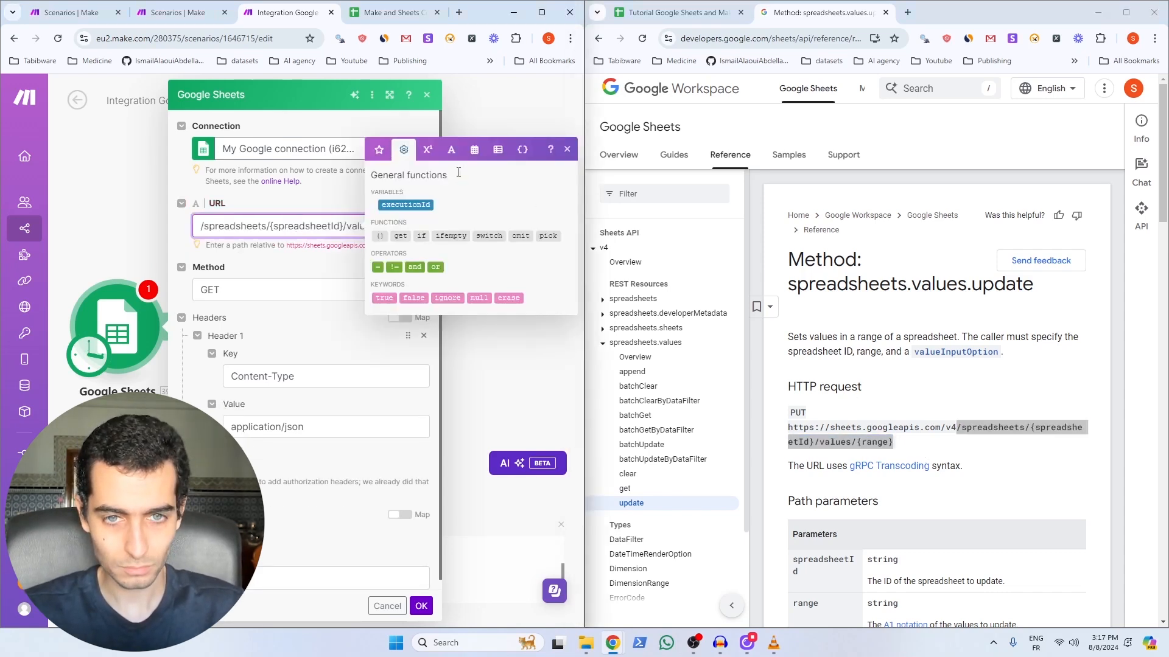
pyautogui.click(567, 149)
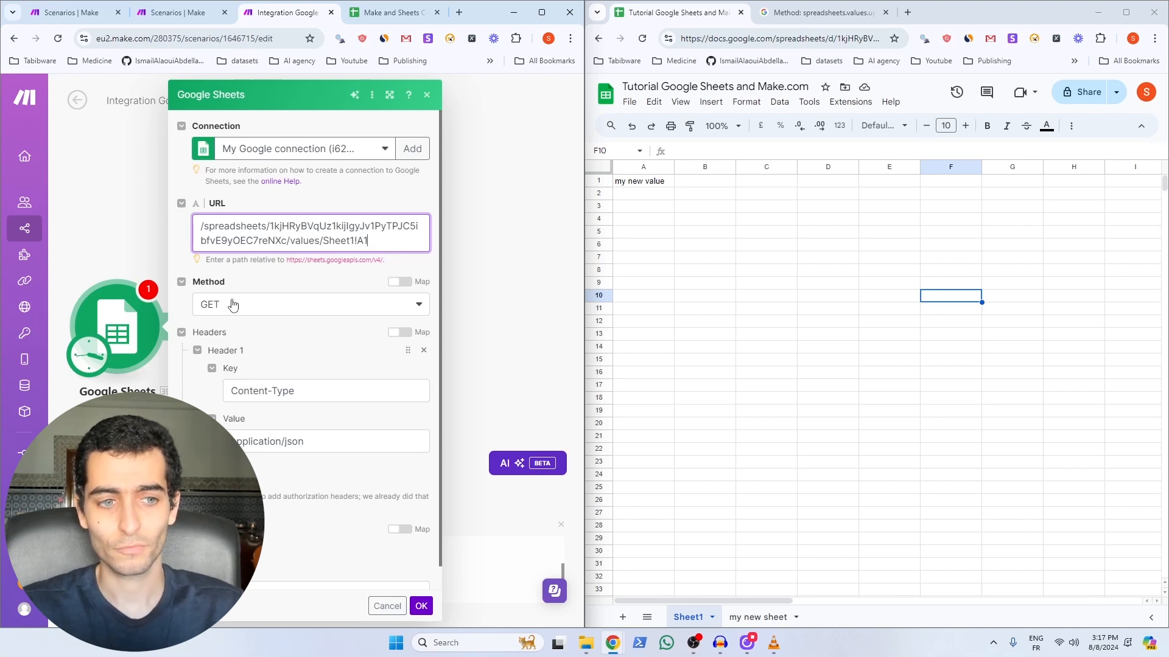
# Step: Check the update endpoint's HTTP verb in the docs and set the module's method to PUT
pyautogui.click(331, 306)
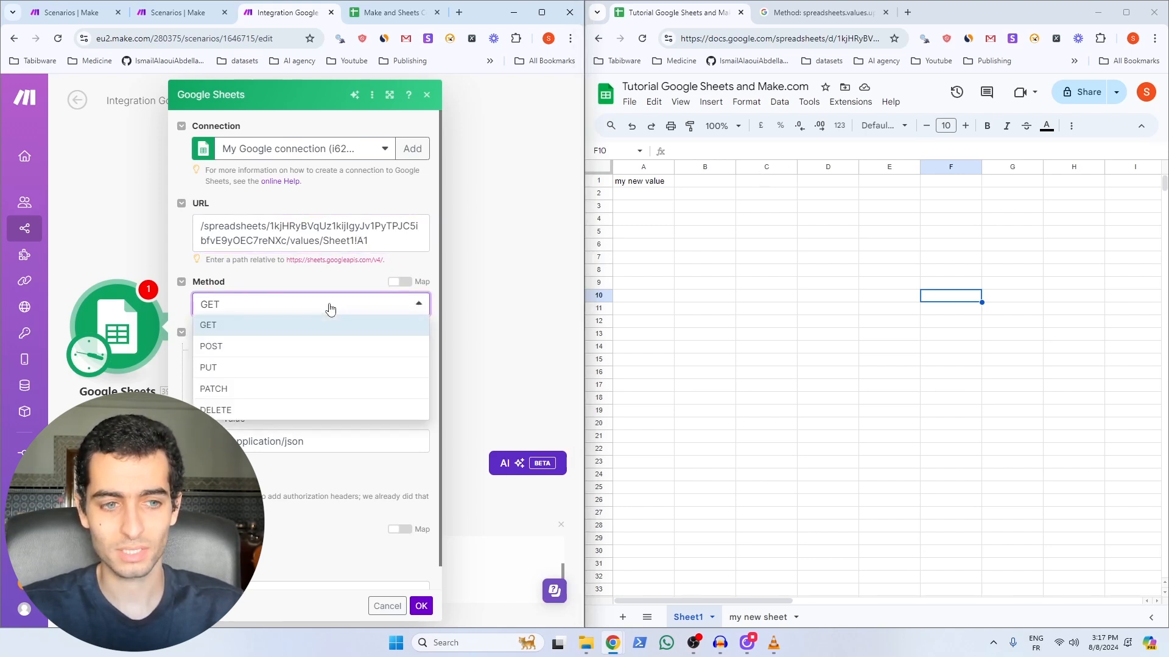
pyautogui.click(183, 253)
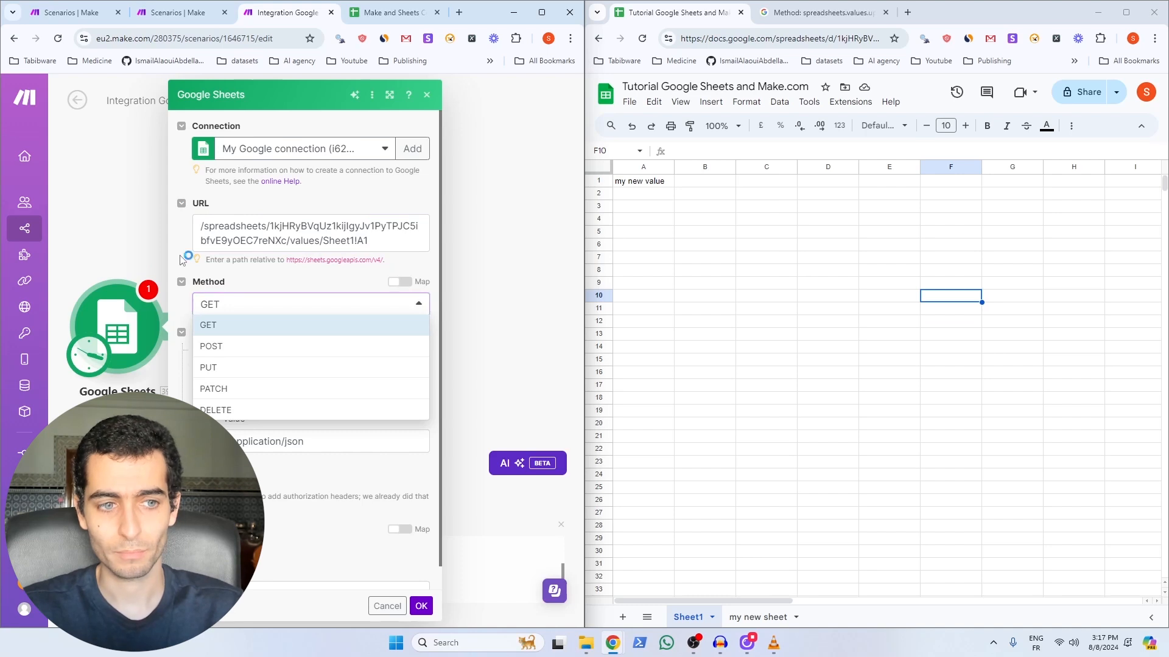
pyautogui.click(801, 15)
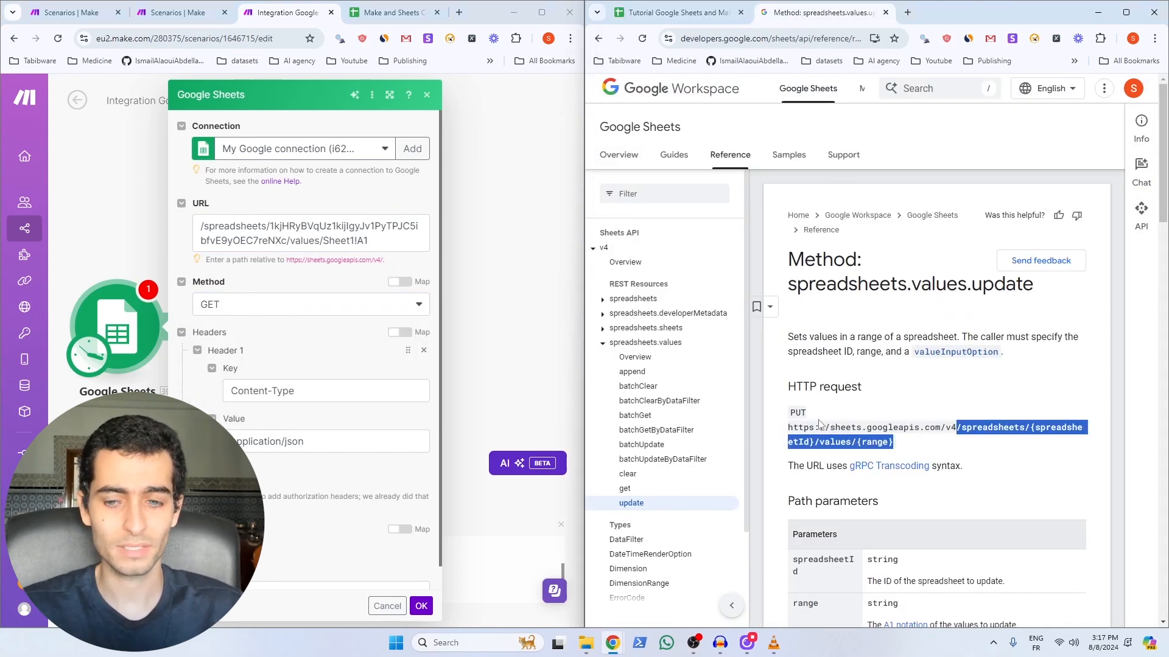
pyautogui.moveTo(806, 413); pyautogui.dragTo(789, 413)
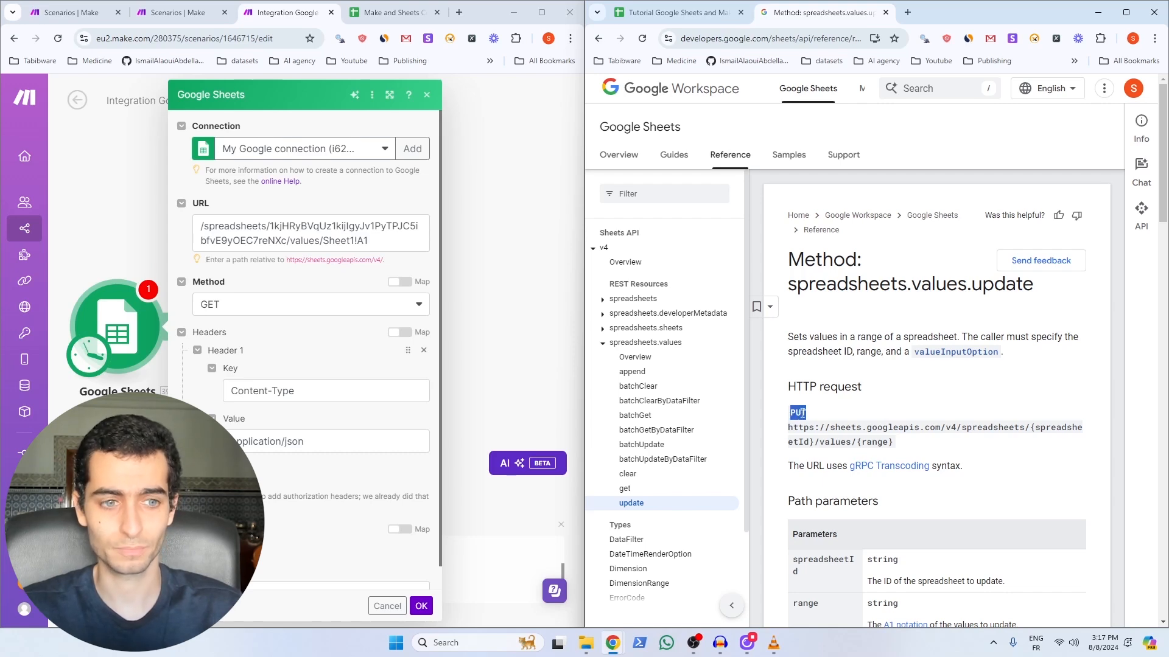
pyautogui.click(237, 304)
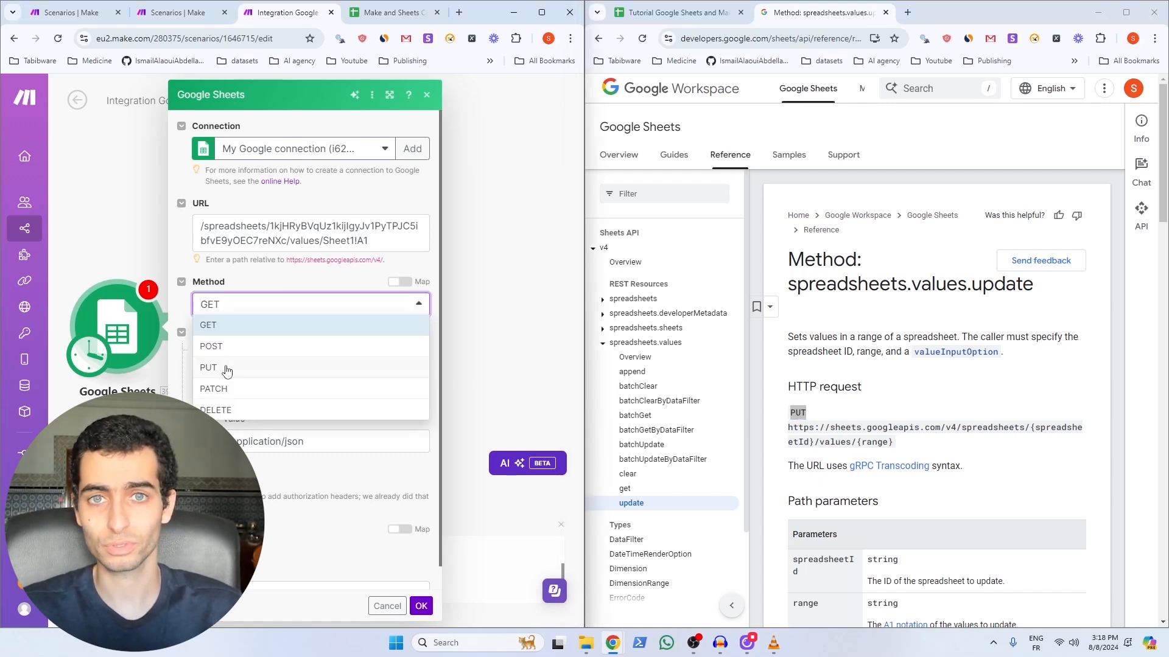
pyautogui.click(227, 368)
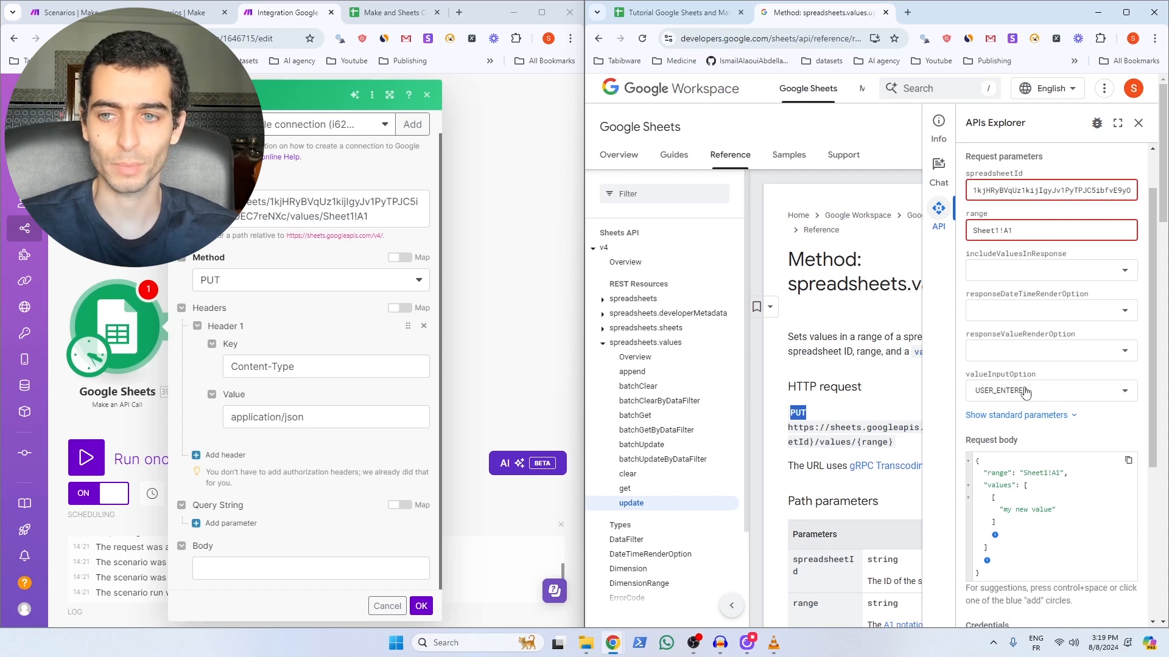
pyautogui.scroll(1, 1029, 377)
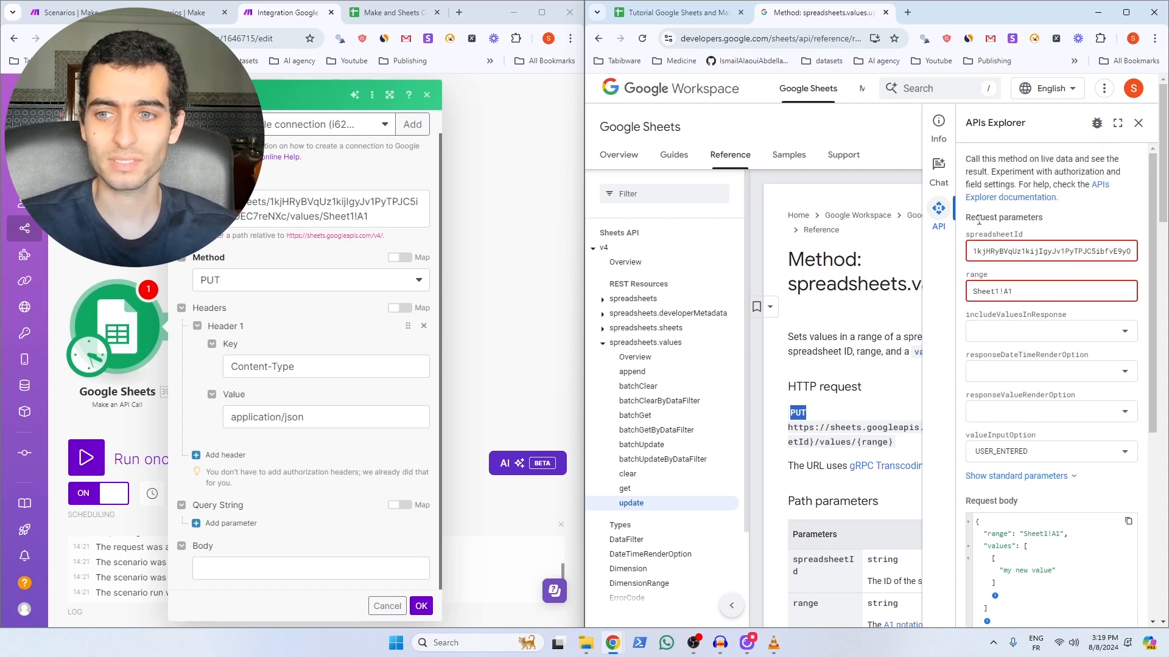
# Step: Add query parameter valueInputOption with value USER_ENTERED, both copied from the docs
pyautogui.click(227, 525)
pyautogui.scroll(-1, 270, 520)
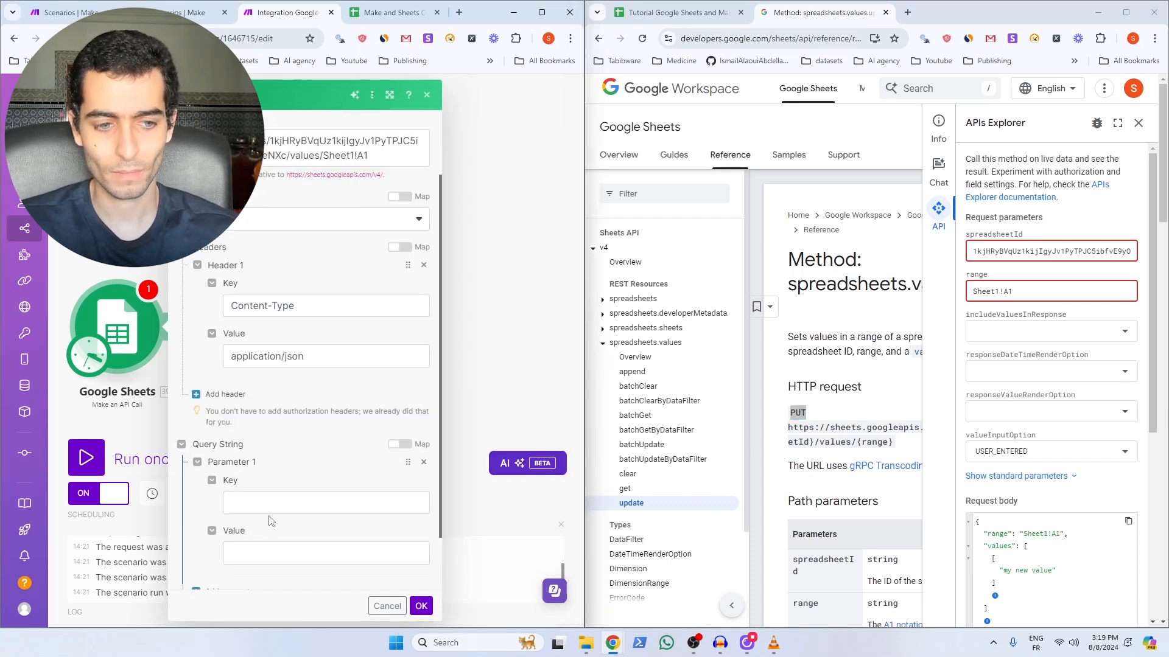
pyautogui.click(228, 503)
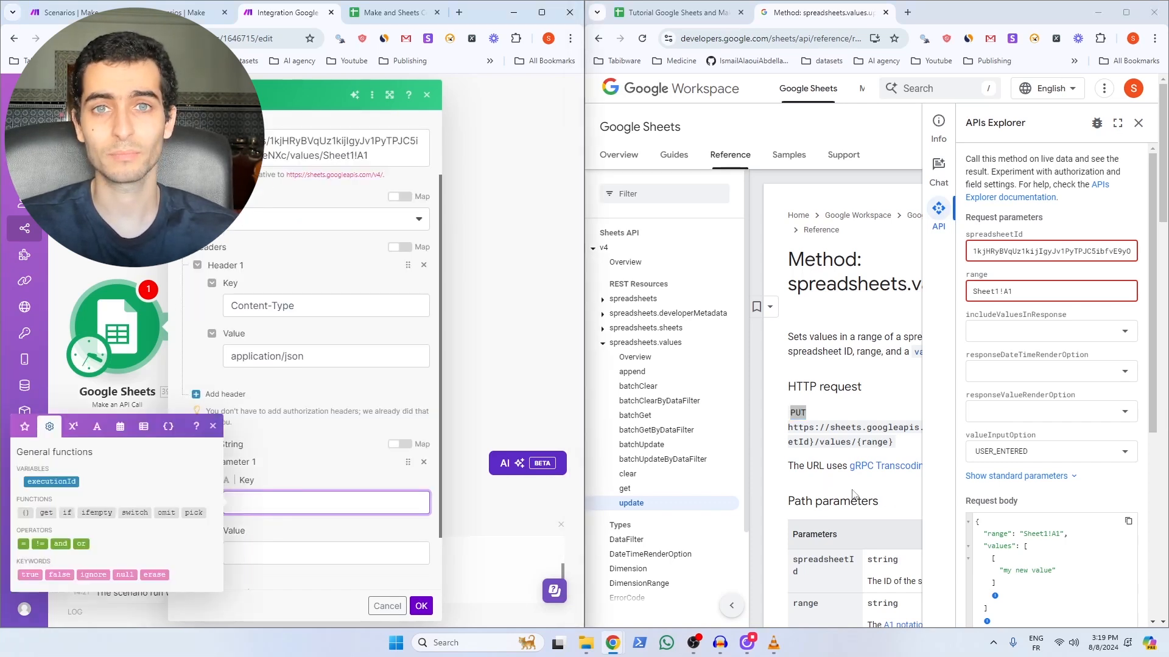
pyautogui.moveTo(965, 434); pyautogui.dragTo(1036, 434)
pyautogui.hotkey('ctrl', 'c')
pyautogui.click(289, 501)
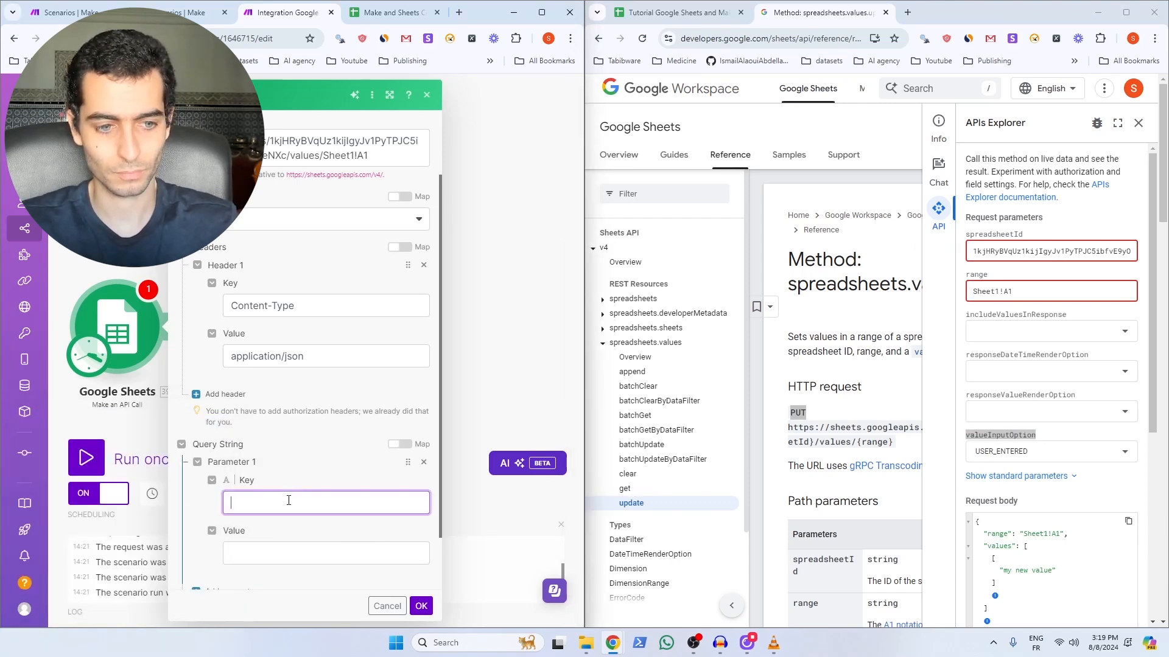
pyautogui.hotkey('ctrl', 'v')
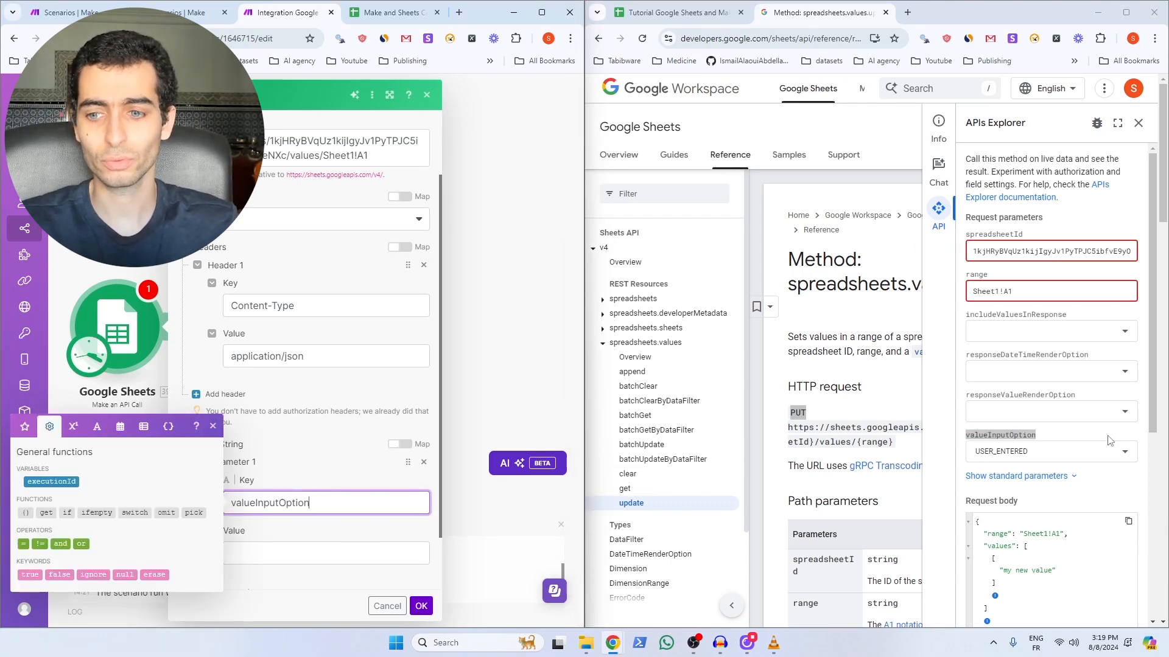
pyautogui.click(1026, 453)
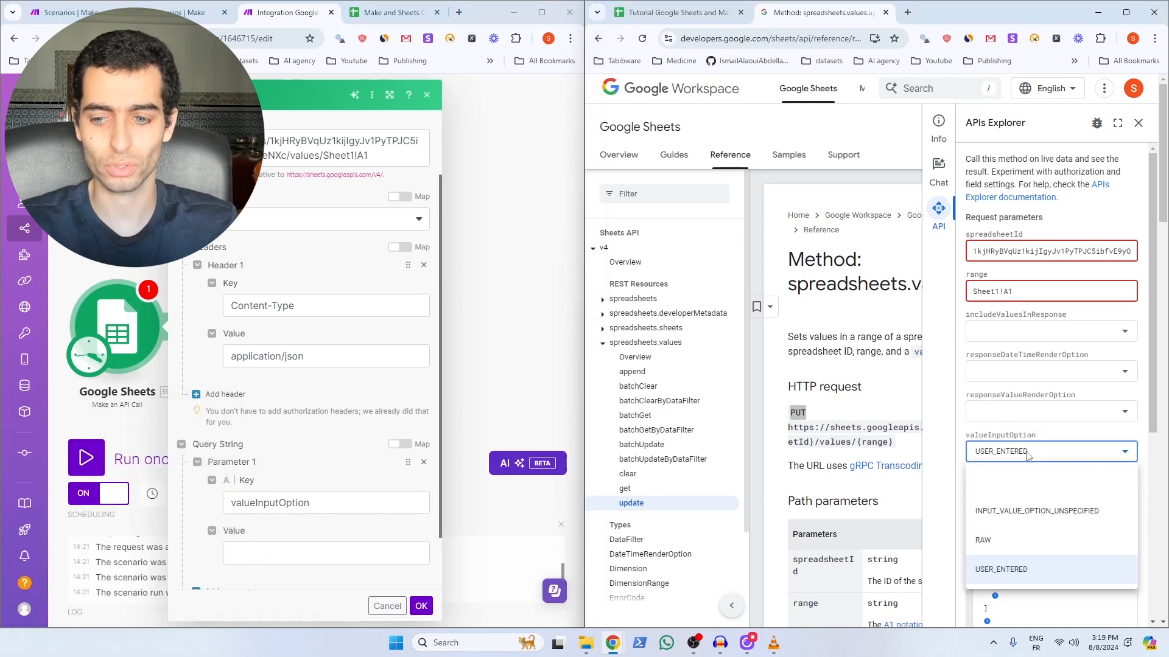
pyautogui.click(271, 555)
pyautogui.write('USER_ENTERED')
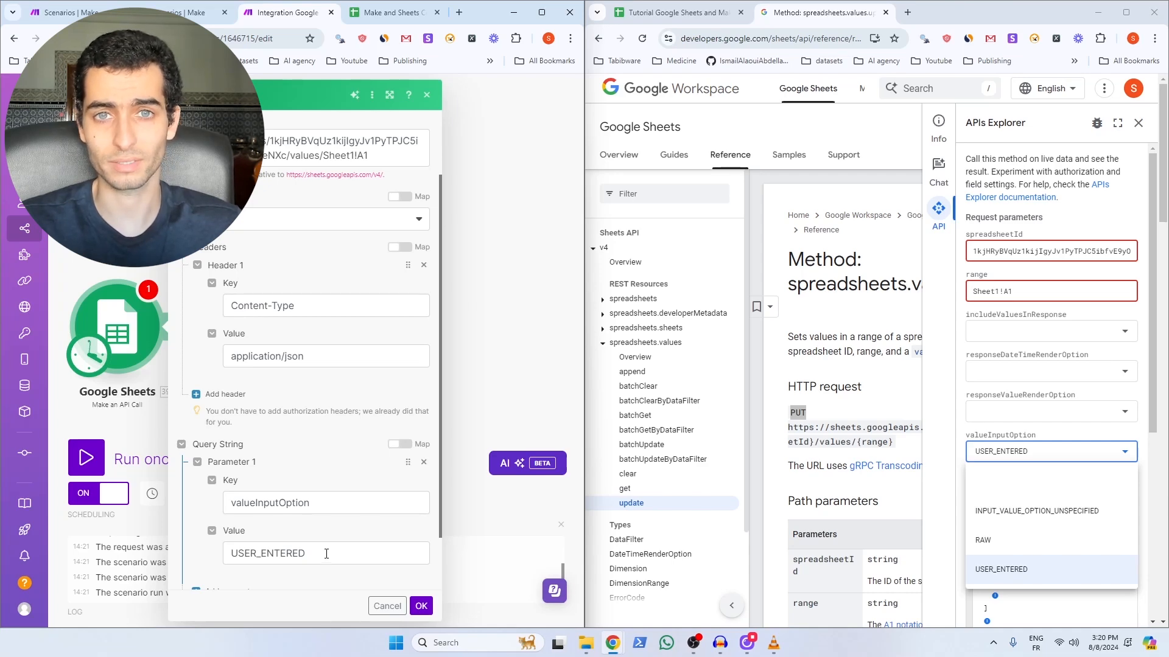
pyautogui.scroll(-1, 326, 553)
pyautogui.click(251, 574)
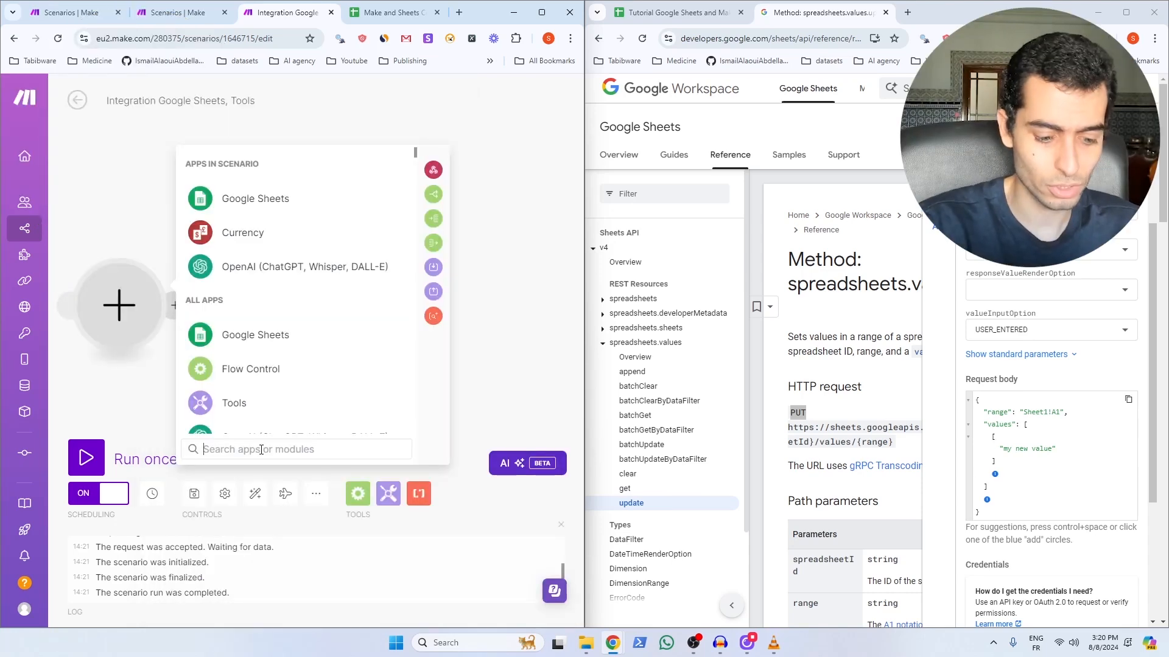
# Step: Add a Create JSON module and start a new data structure named add_value_sheets_api
pyautogui.write('J')
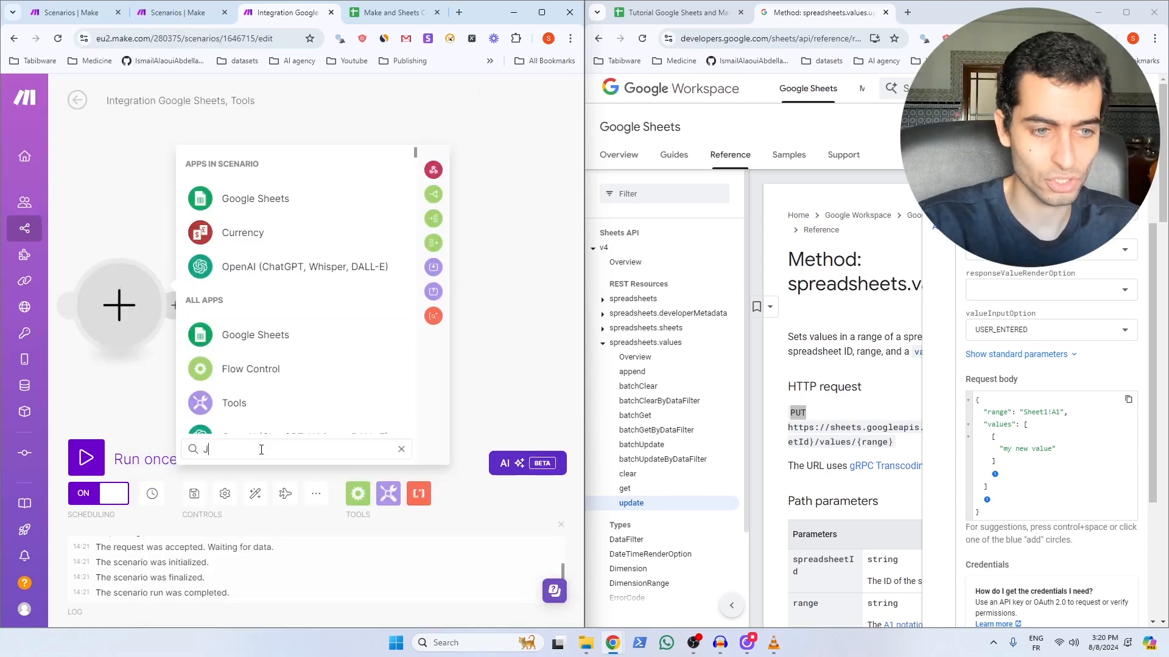
pyautogui.write('SON')
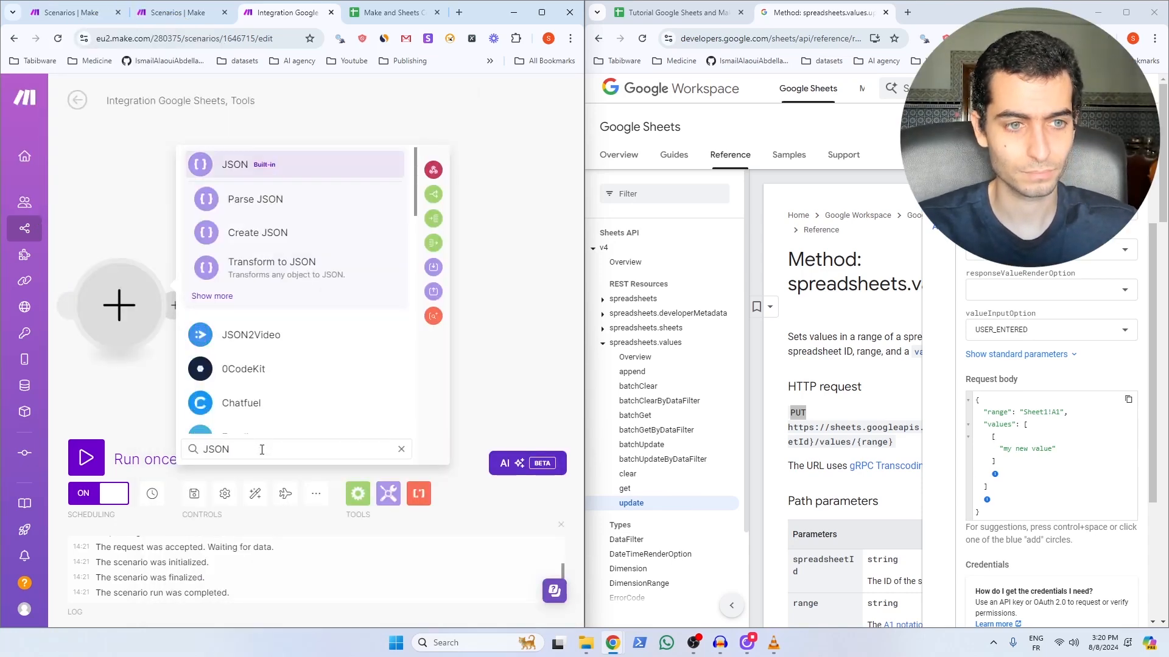
pyautogui.click(262, 233)
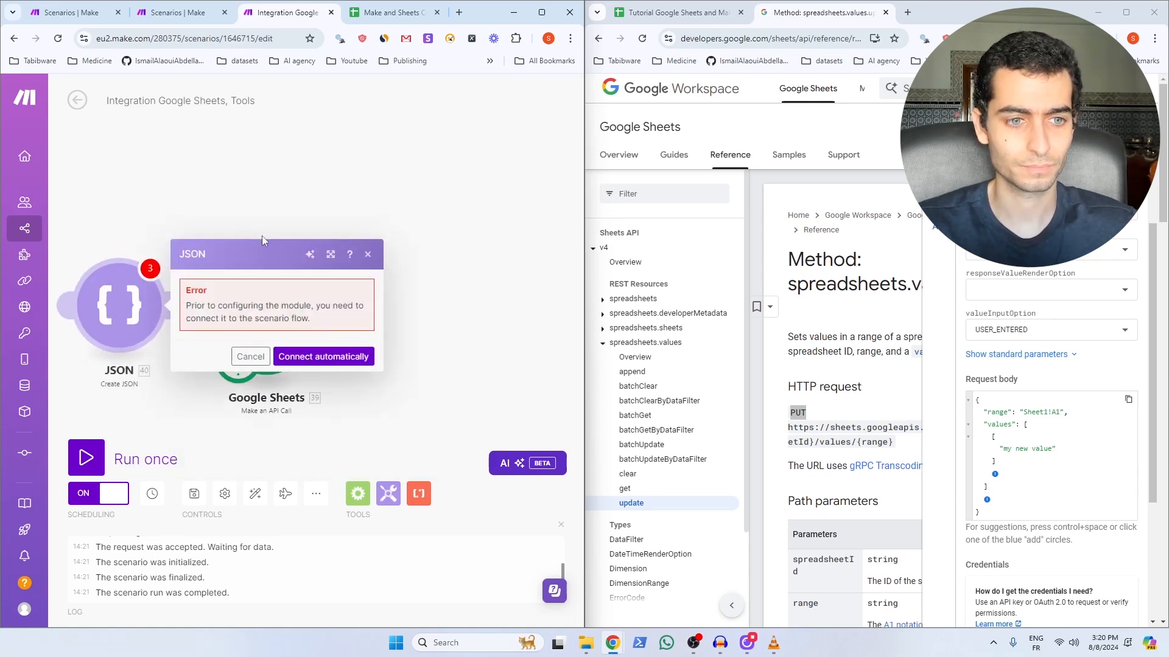
pyautogui.click(418, 309)
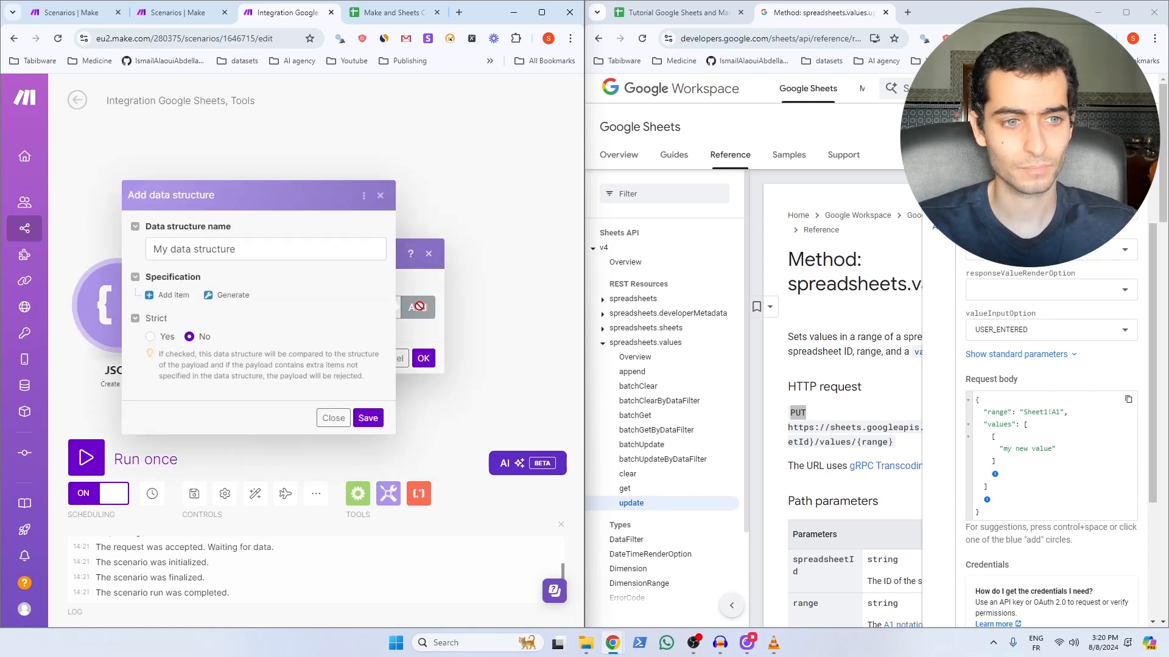
pyautogui.tripleClick(252, 251)
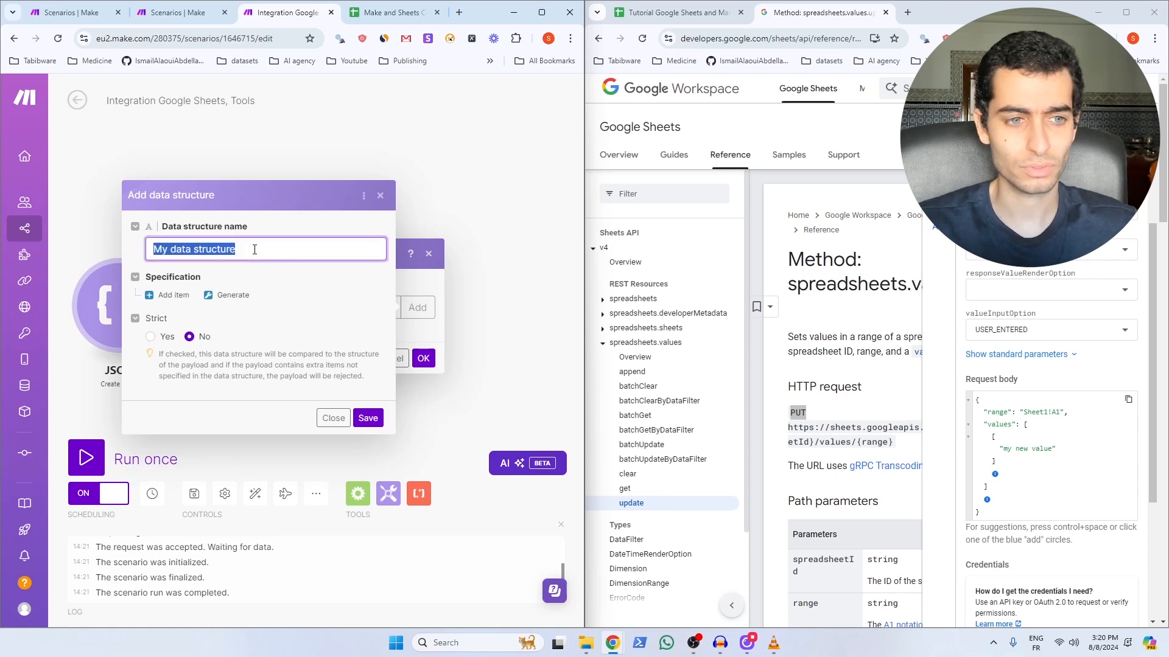
pyautogui.write('add_value_sheets_api')
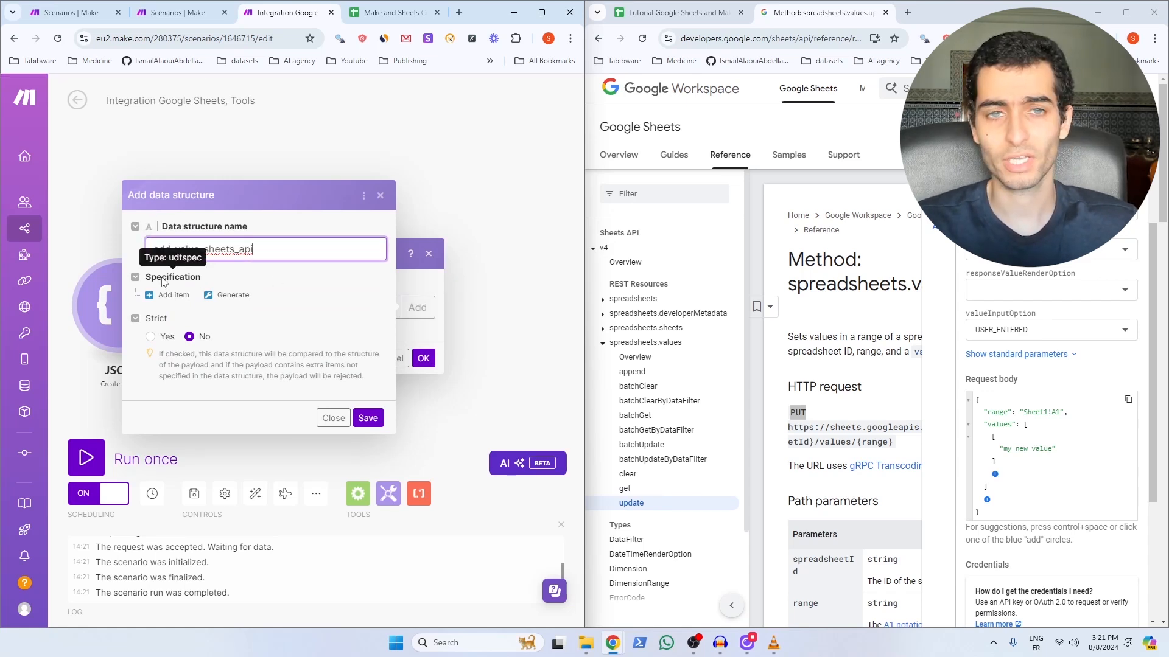
# Step: Generate the structure's fields from the docs' sample request body and save it
pyautogui.click(237, 296)
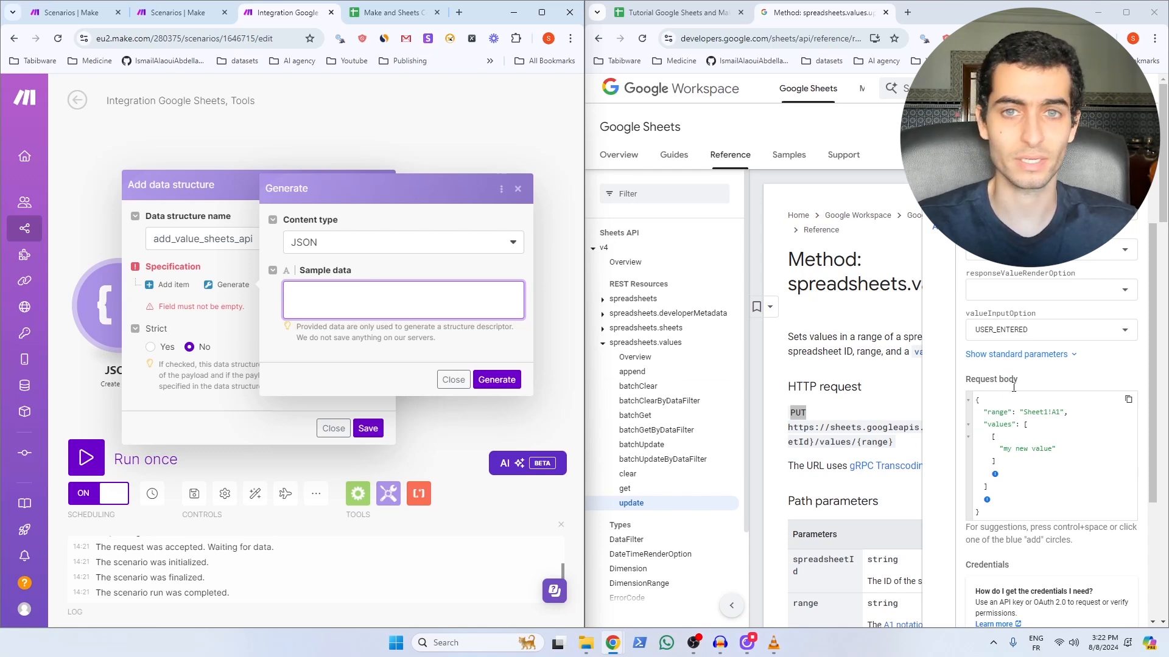
pyautogui.click(1128, 400)
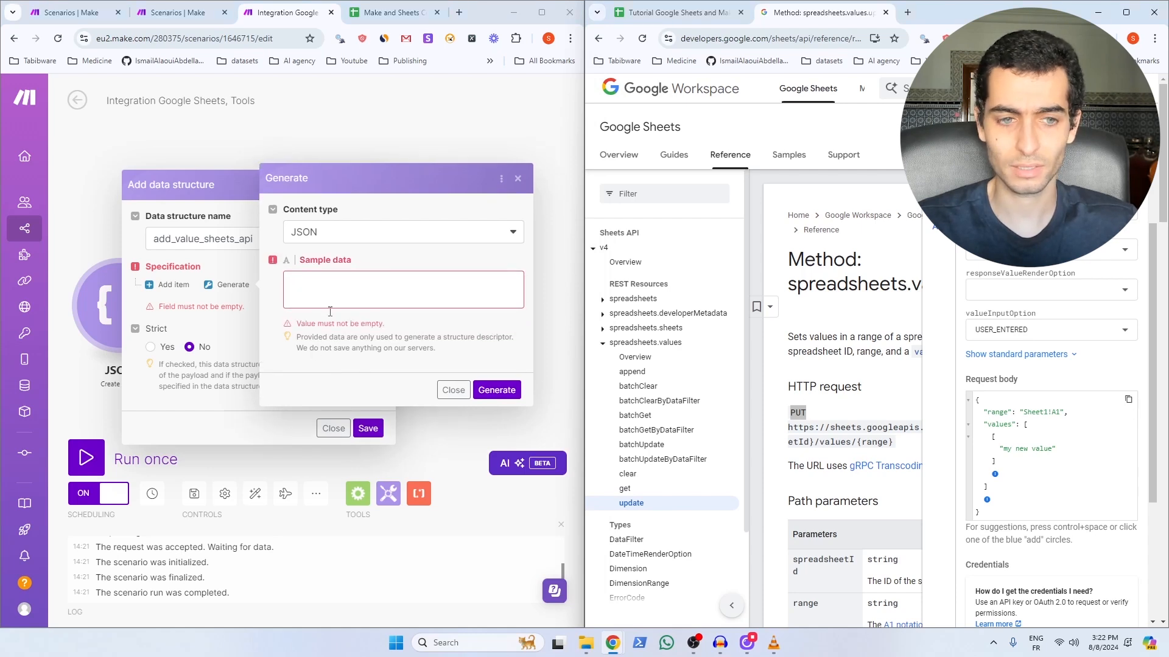
pyautogui.click(329, 286)
pyautogui.hotkey('ctrl', 'v')
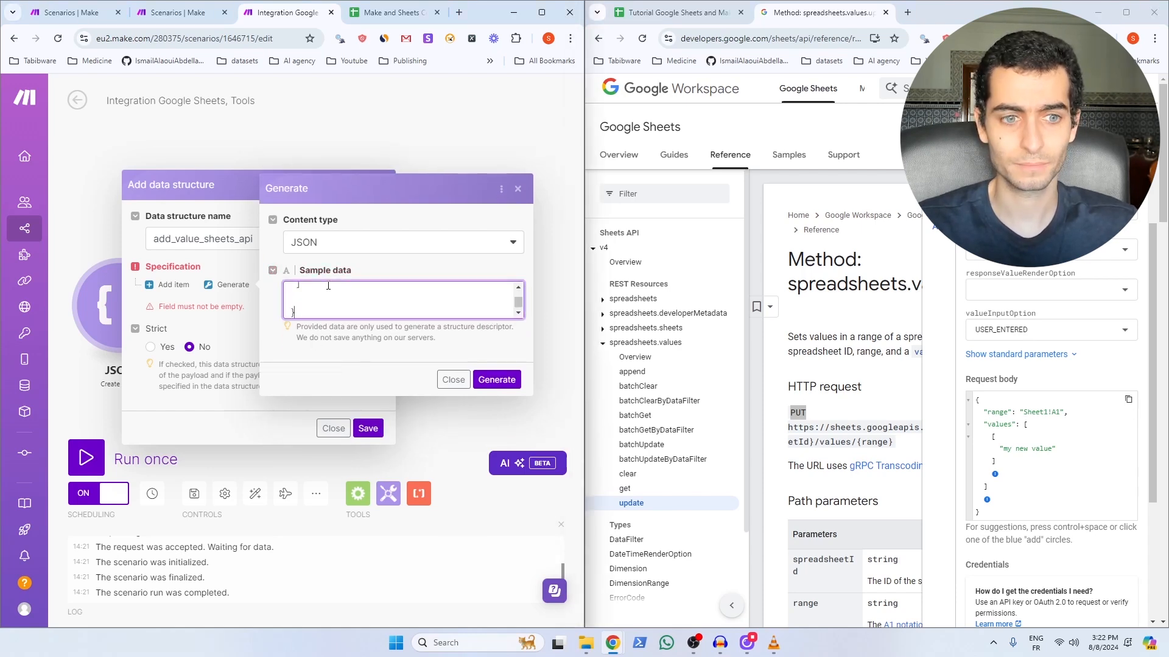
pyautogui.click(493, 383)
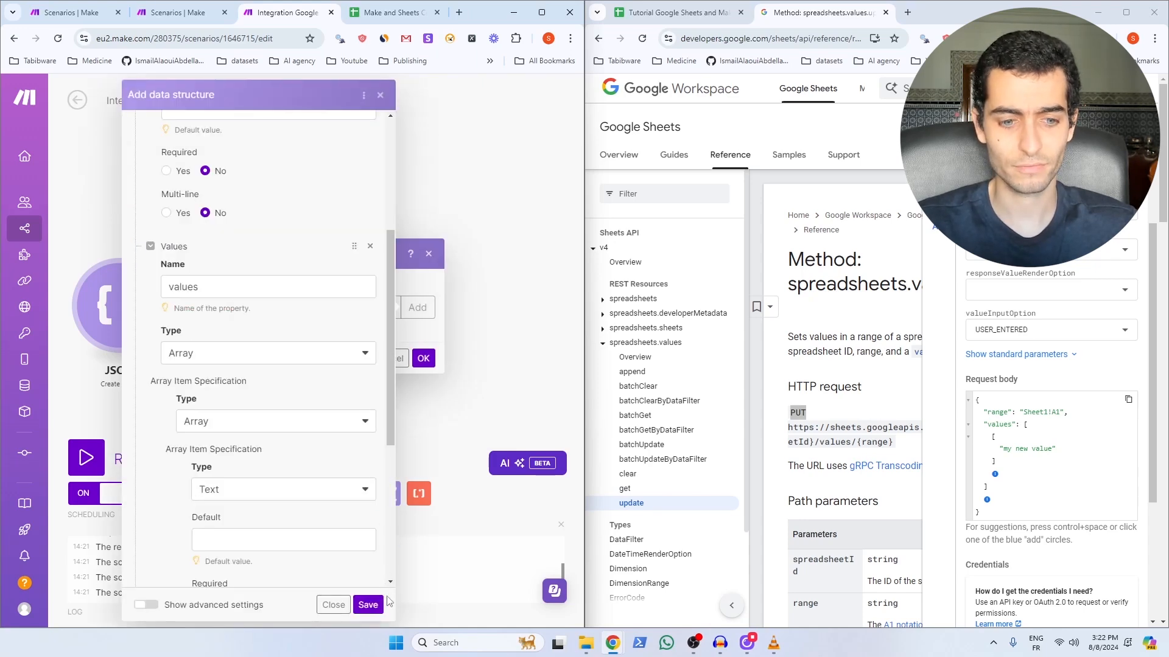
pyautogui.click(368, 604)
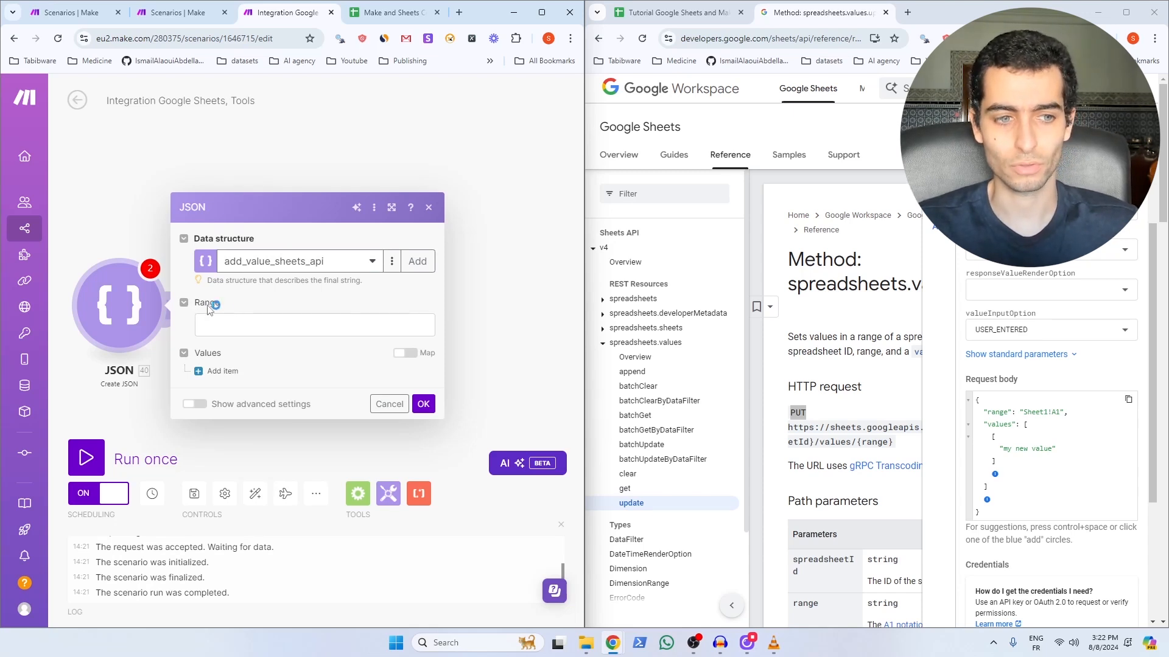
# Step: Set Range to Sheet1!A1 and add one nested Values item 'my value from make.com'
pyautogui.moveTo(1061, 412); pyautogui.dragTo(1022, 412)
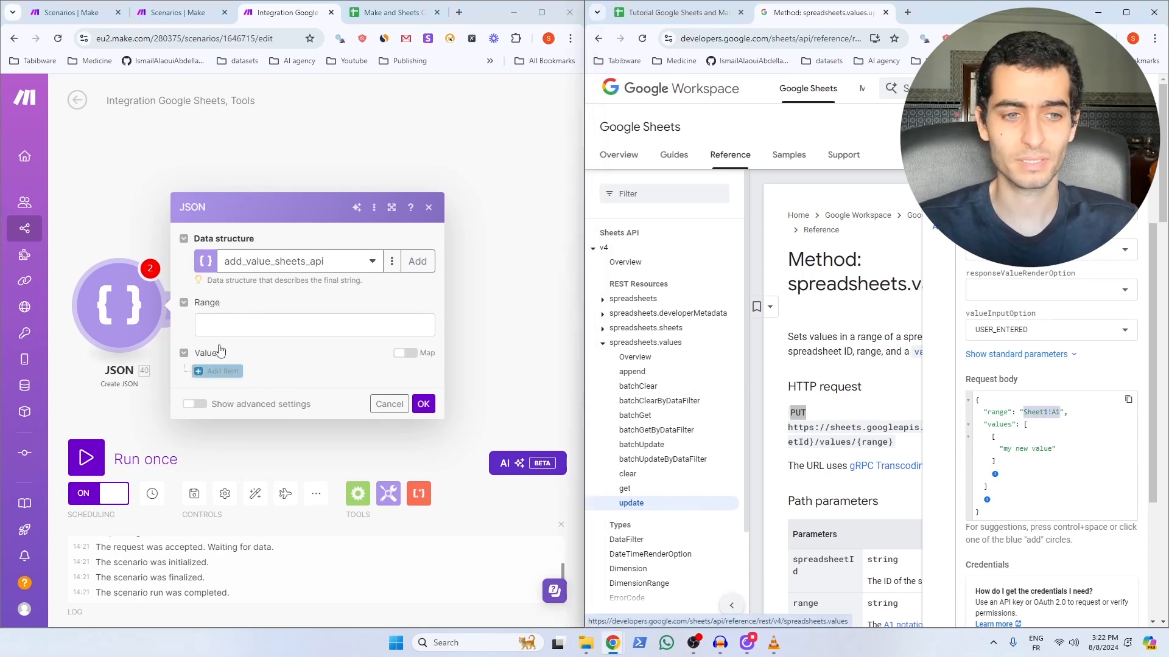
pyautogui.click(232, 324)
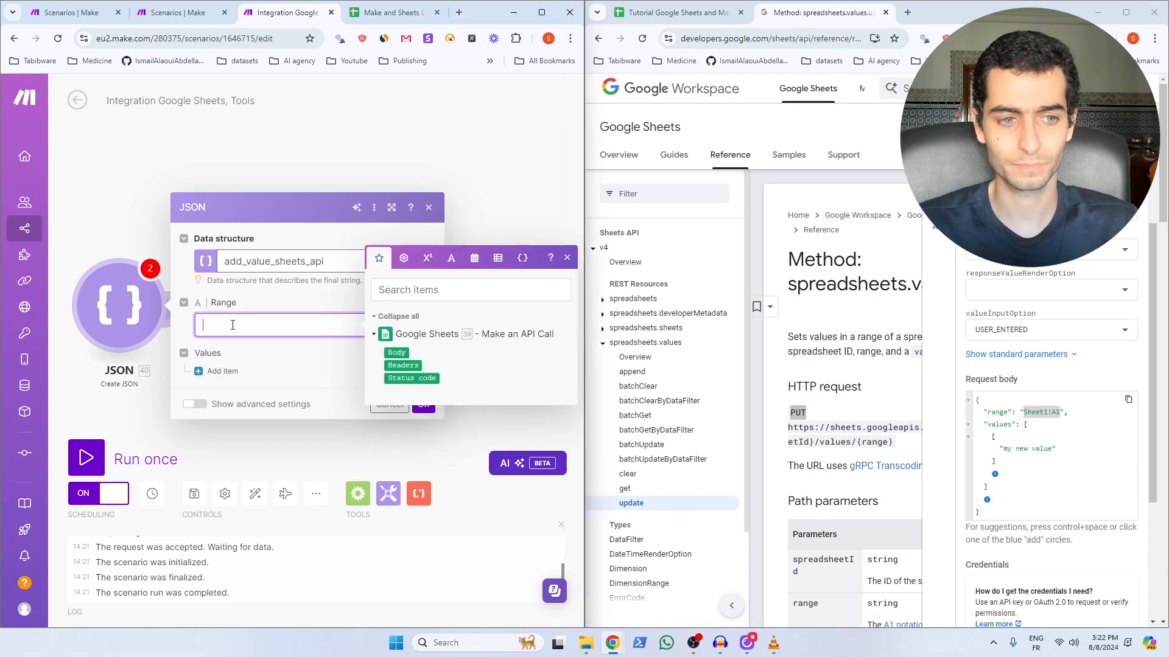
pyautogui.hotkey('ctrl', 'v')
pyautogui.click(199, 370)
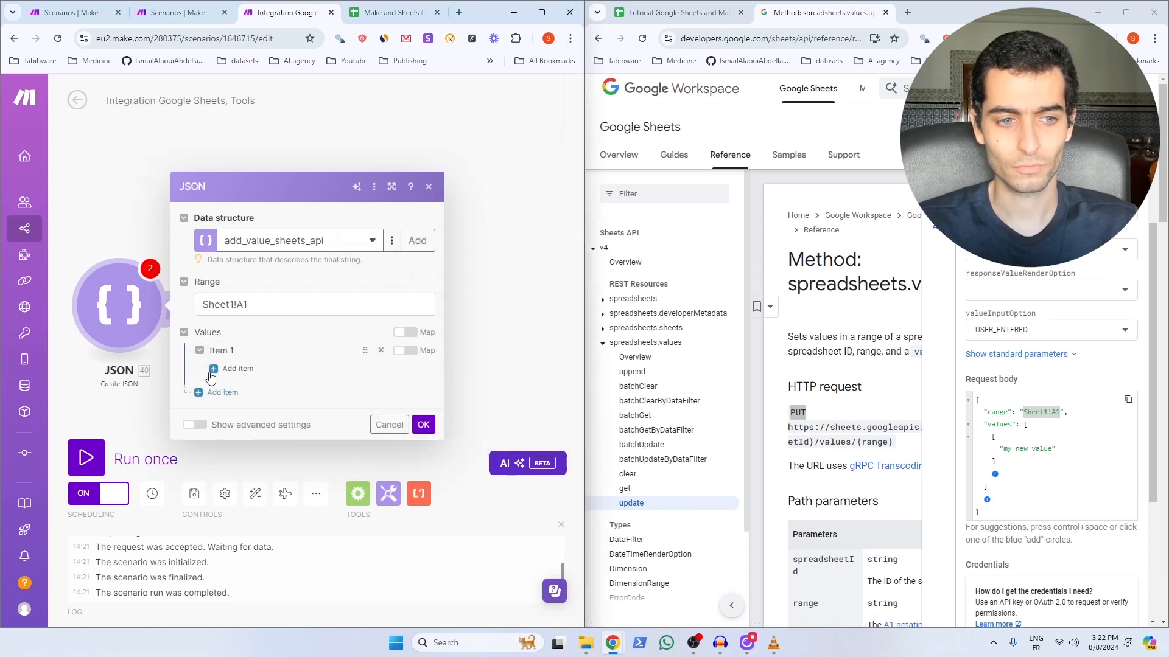
pyautogui.click(220, 370)
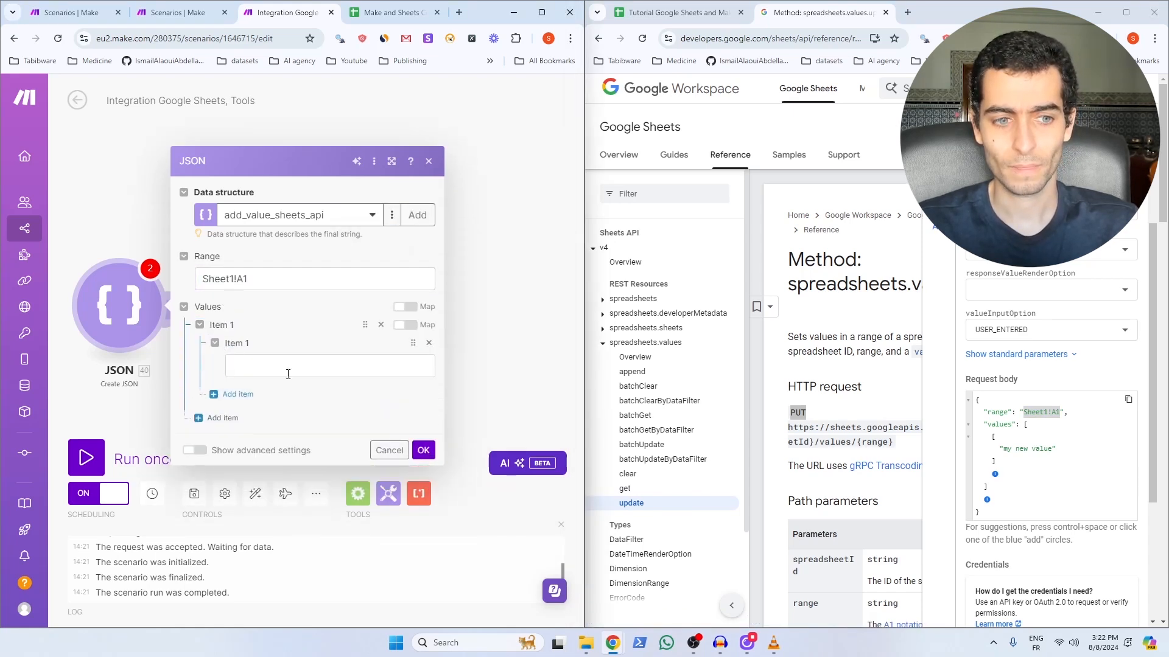
pyautogui.click(307, 365)
pyautogui.write('my value fr')
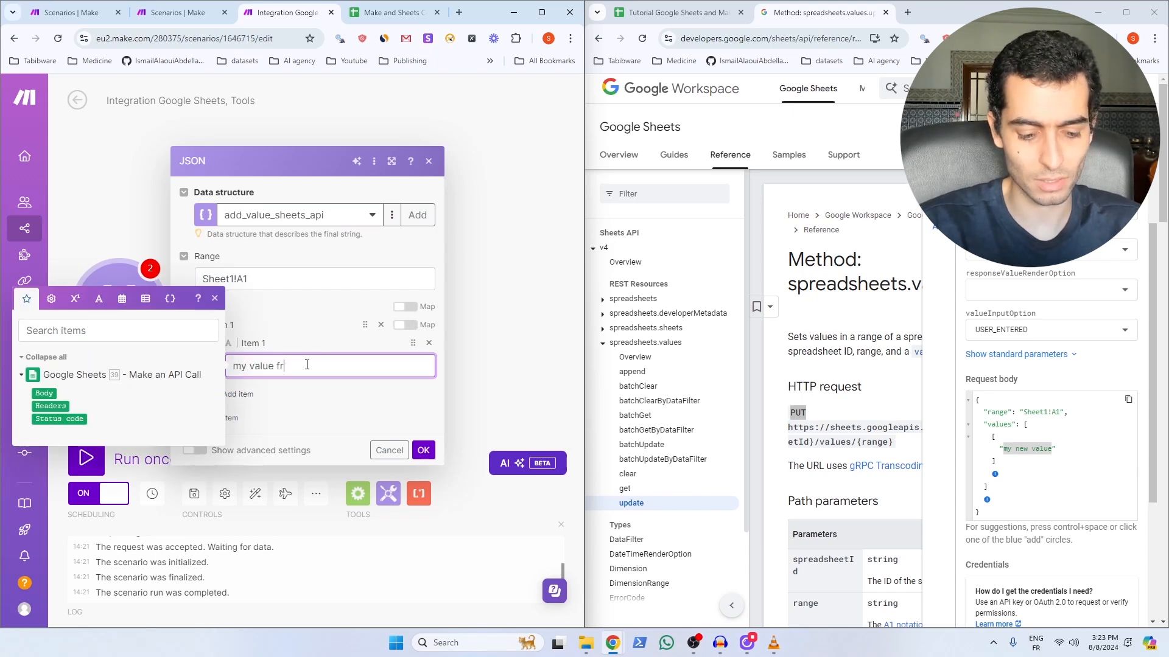
pyautogui.write('om make.com')
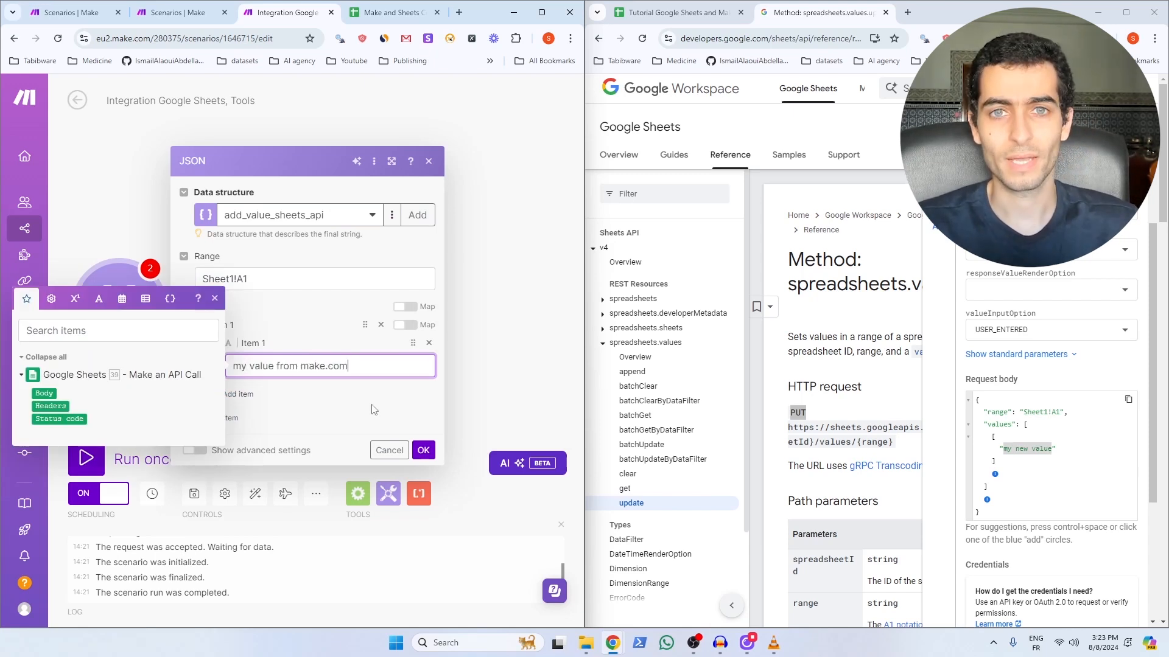
pyautogui.click(423, 450)
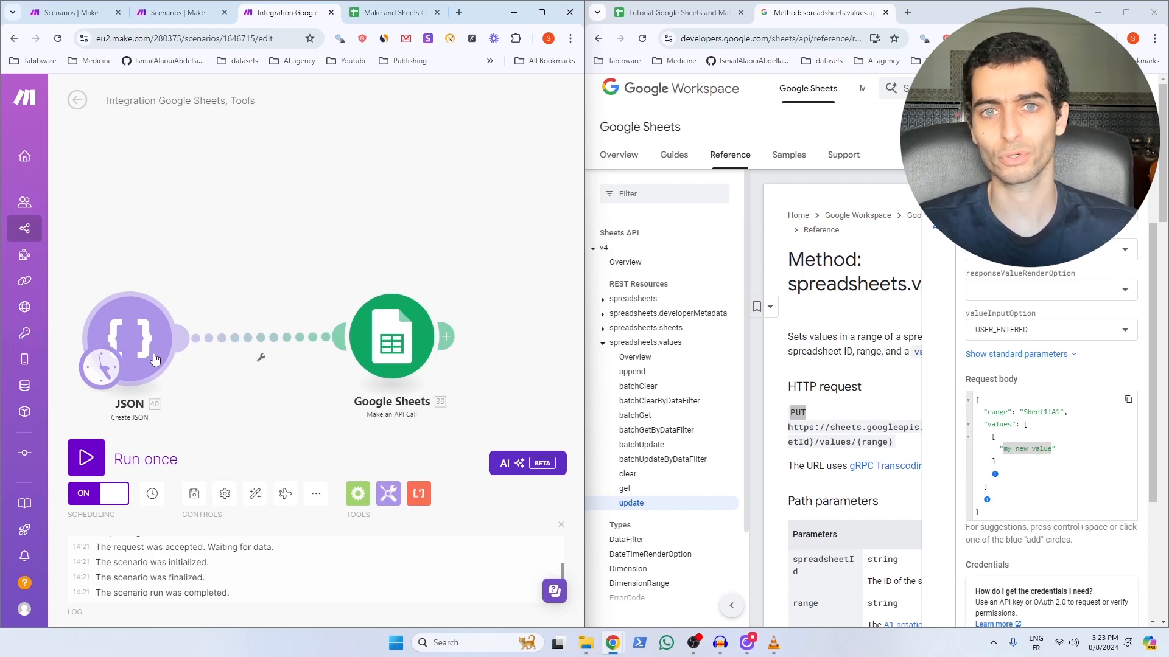
# Step: Map the Create JSON module's JSON string output into the Sheets API call's Body field
pyautogui.click(391, 341)
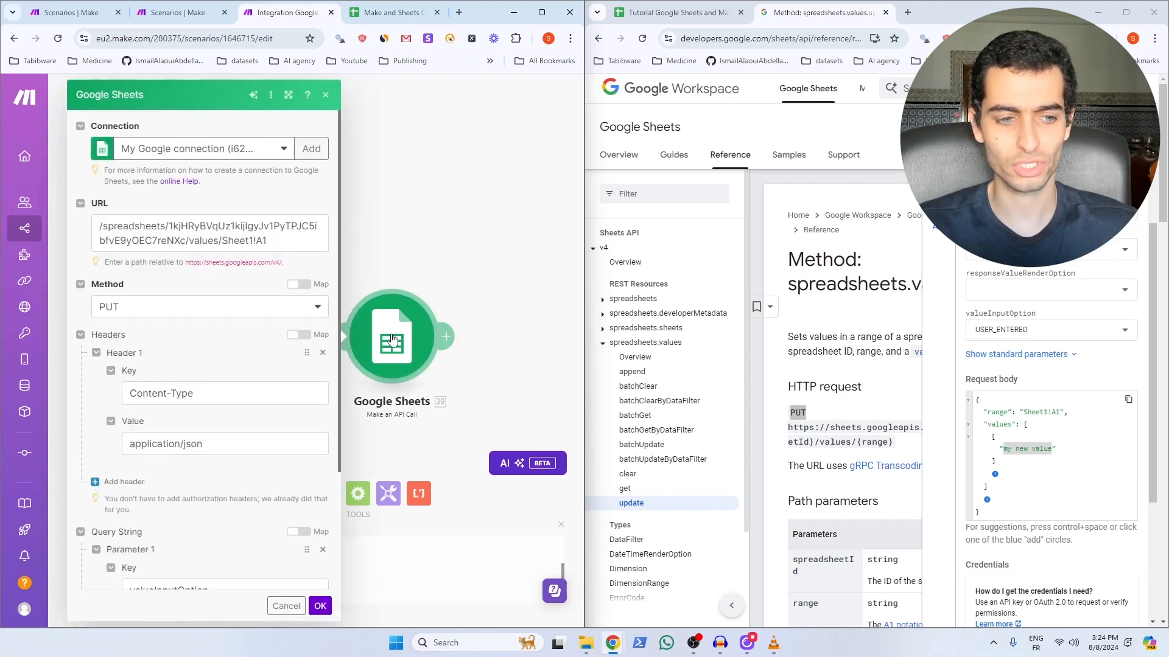
pyautogui.scroll(-3, 243, 487)
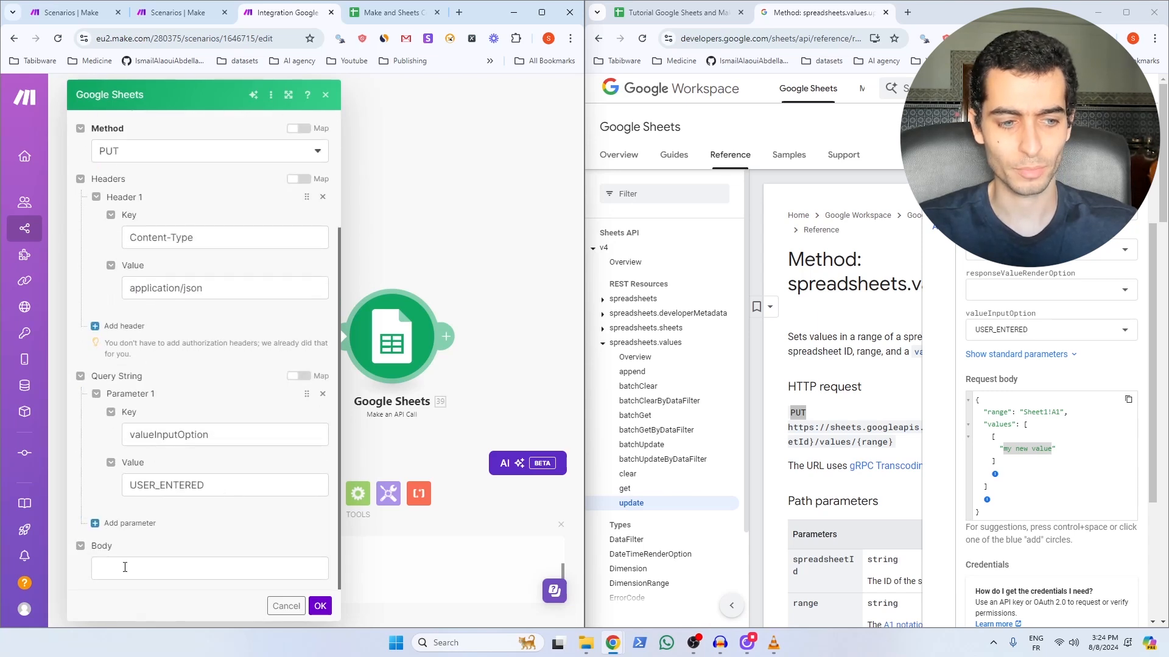
pyautogui.click(125, 567)
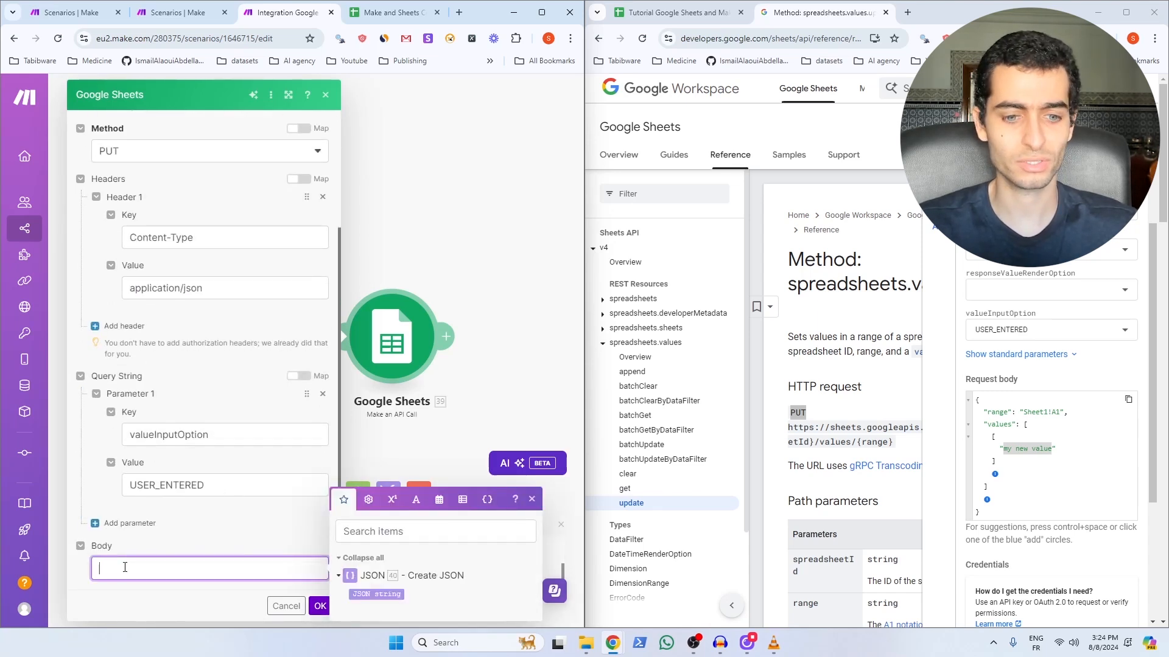
pyautogui.click(381, 594)
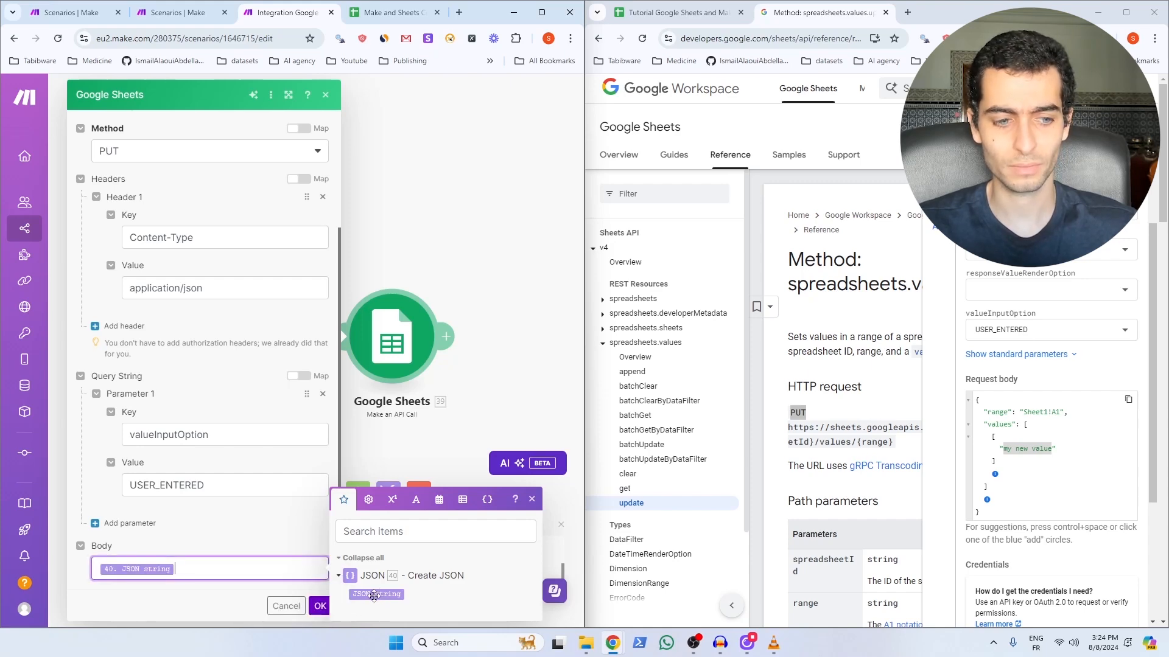
pyautogui.click(319, 606)
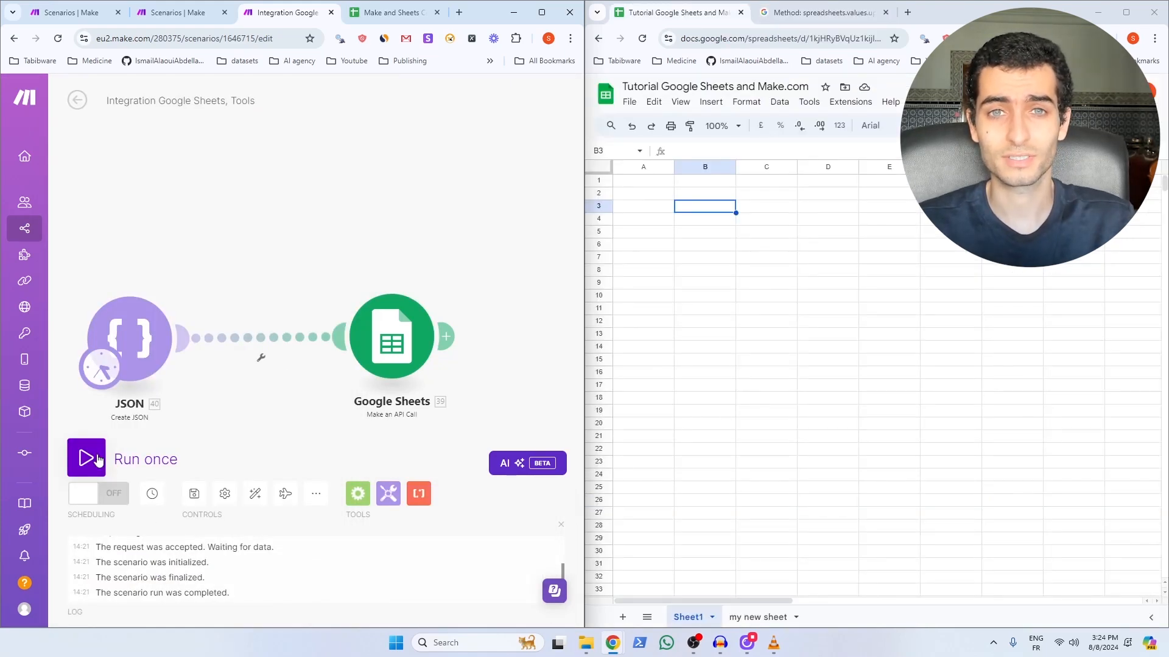
# Step: Run the scenario once, then return to the Google Sheets API documentation
pyautogui.click(86, 457)
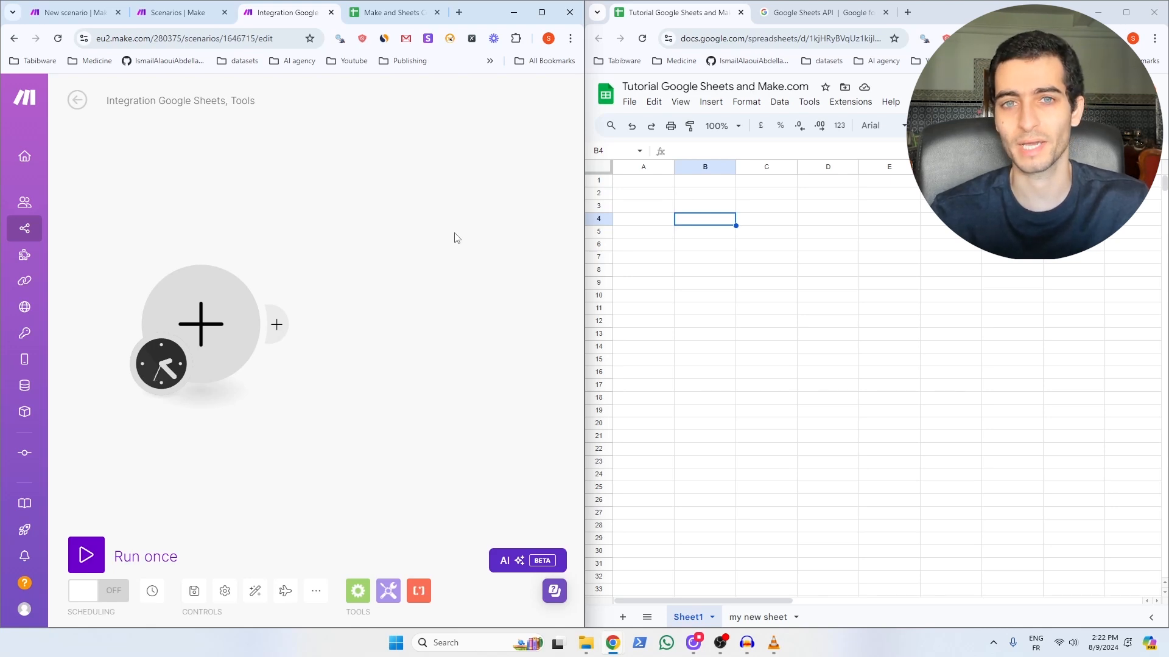
pyautogui.click(819, 13)
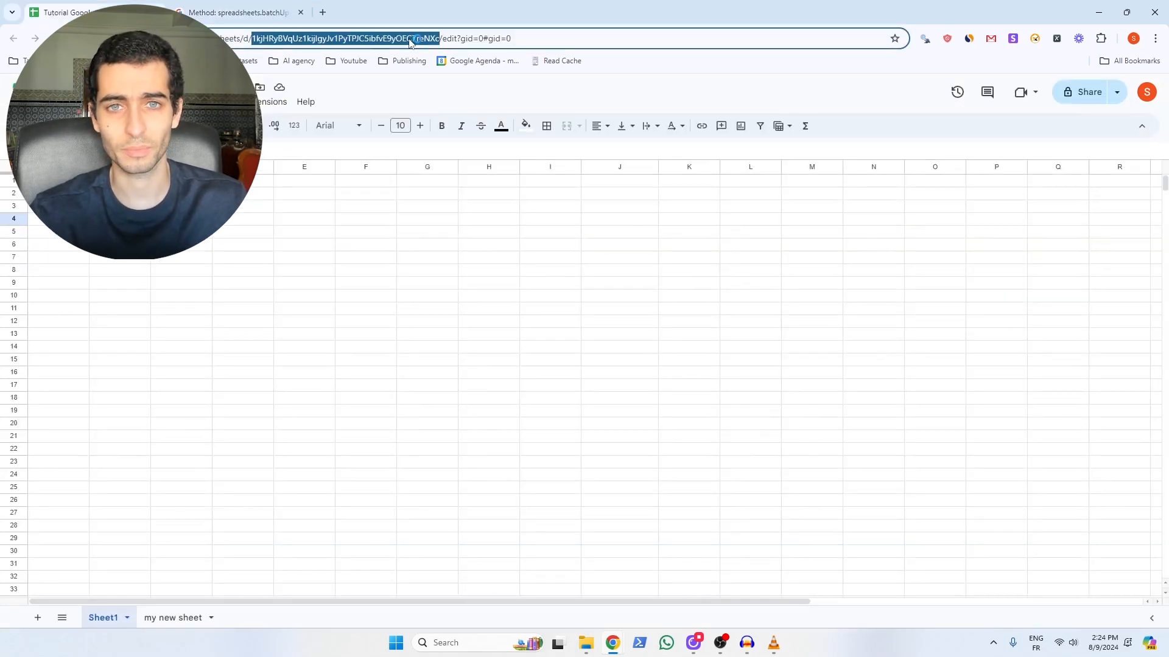
# Step: Paste the copied spreadsheet ID into the batchUpdate spreadsheetId field
pyautogui.click(204, 10)
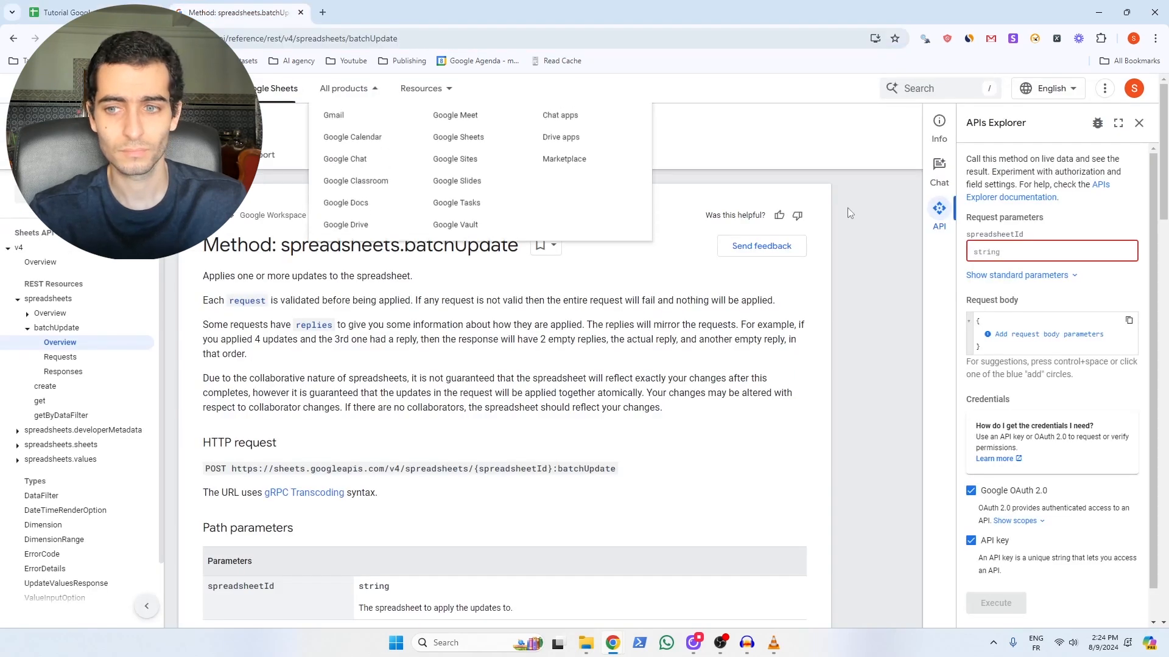
pyautogui.click(1007, 249)
pyautogui.hotkey('ctrl', 'v')
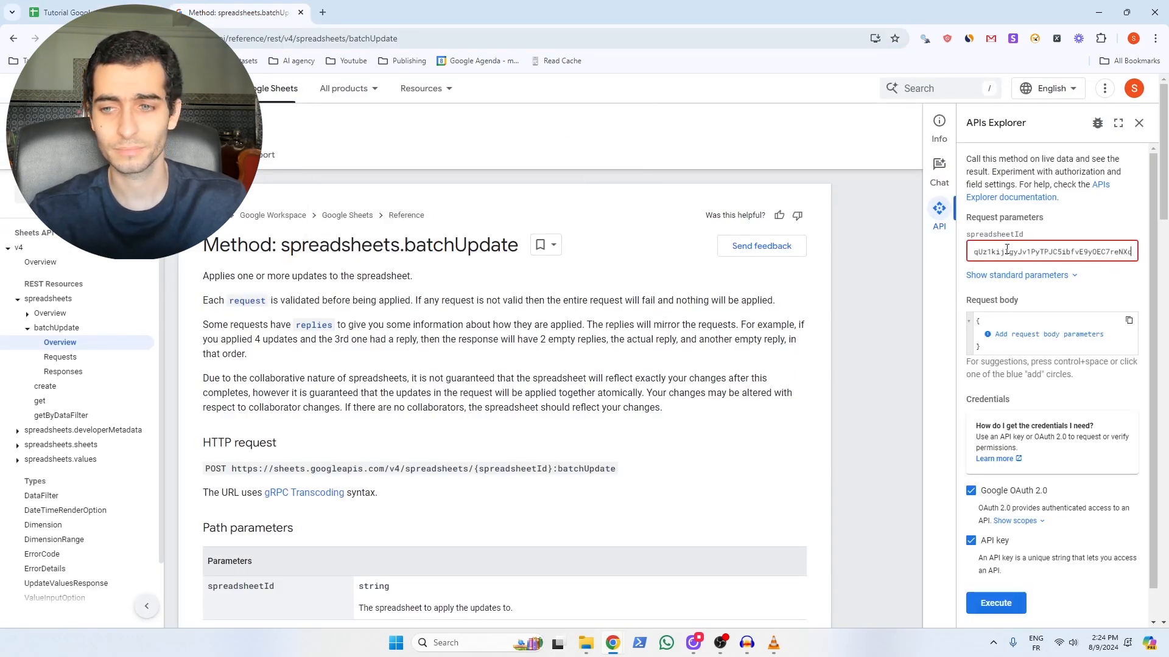
# Step: Add a requests list to the body holding one repeatCell request
pyautogui.click(987, 336)
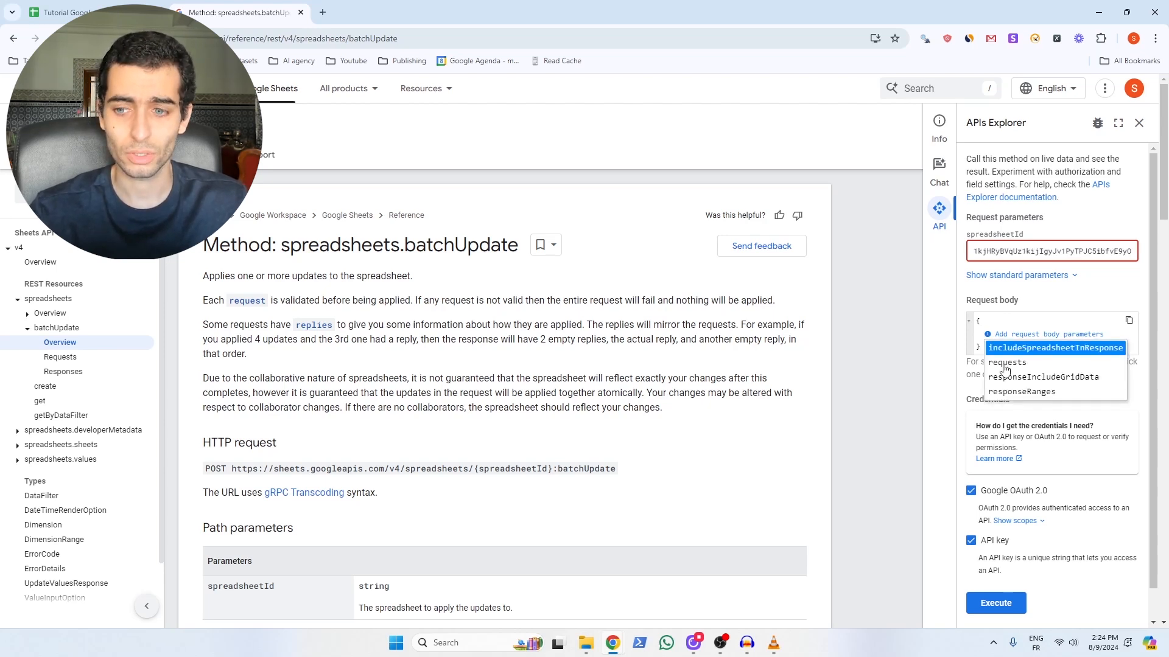
pyautogui.click(1004, 363)
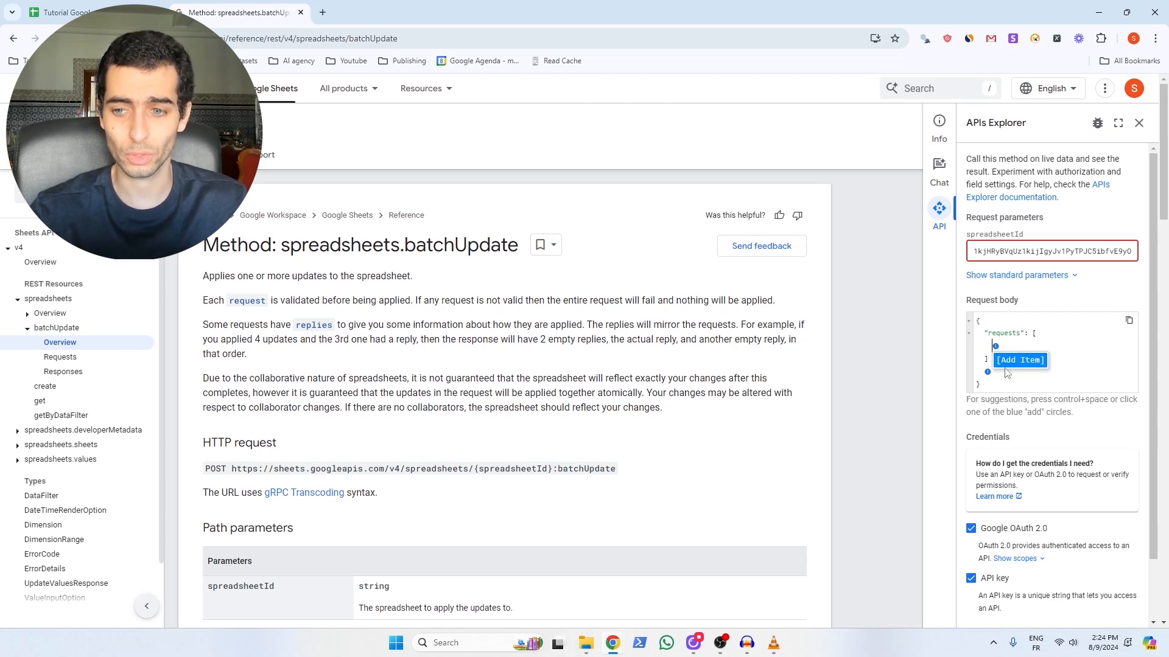
pyautogui.click(1008, 360)
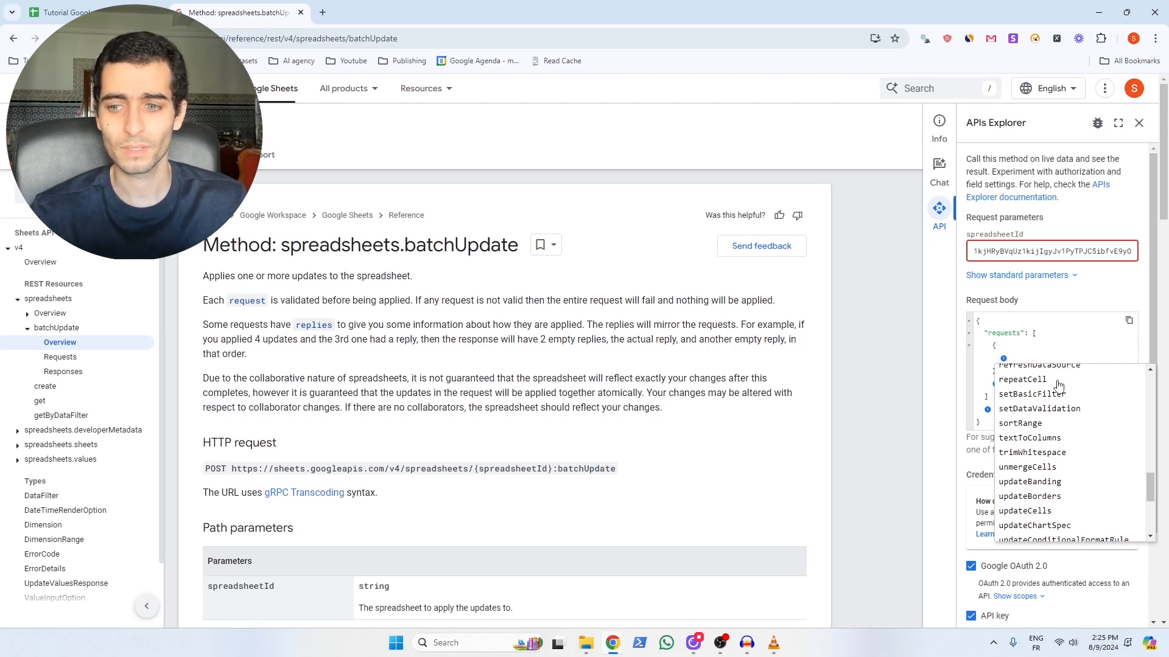
pyautogui.click(1034, 385)
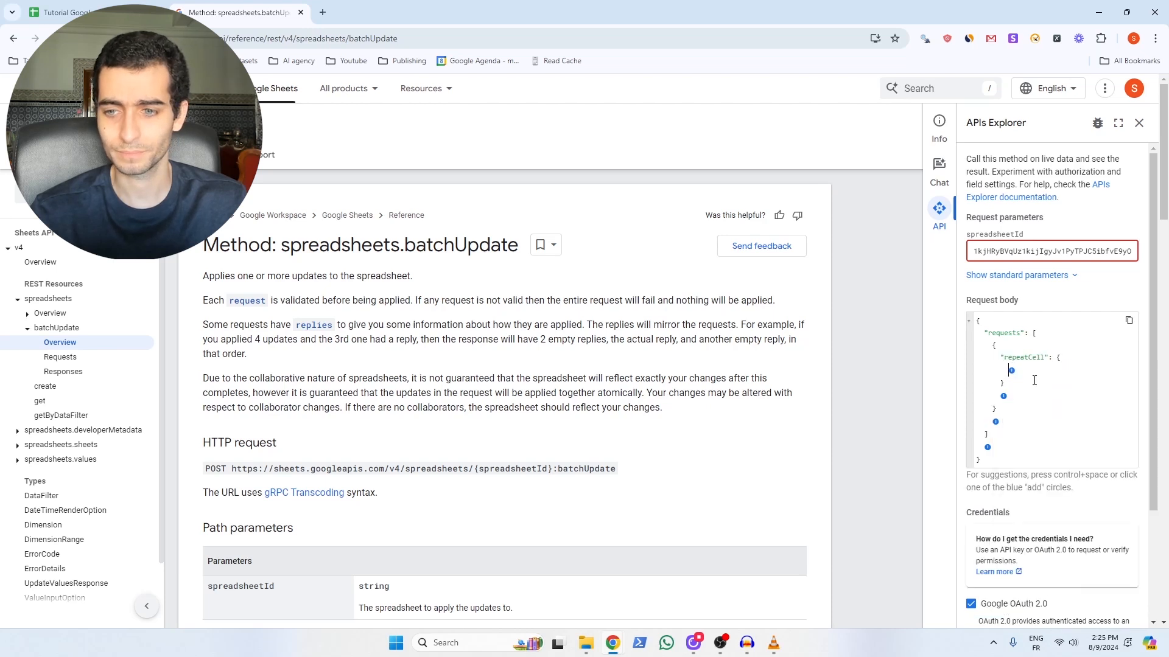
pyautogui.click(1012, 371)
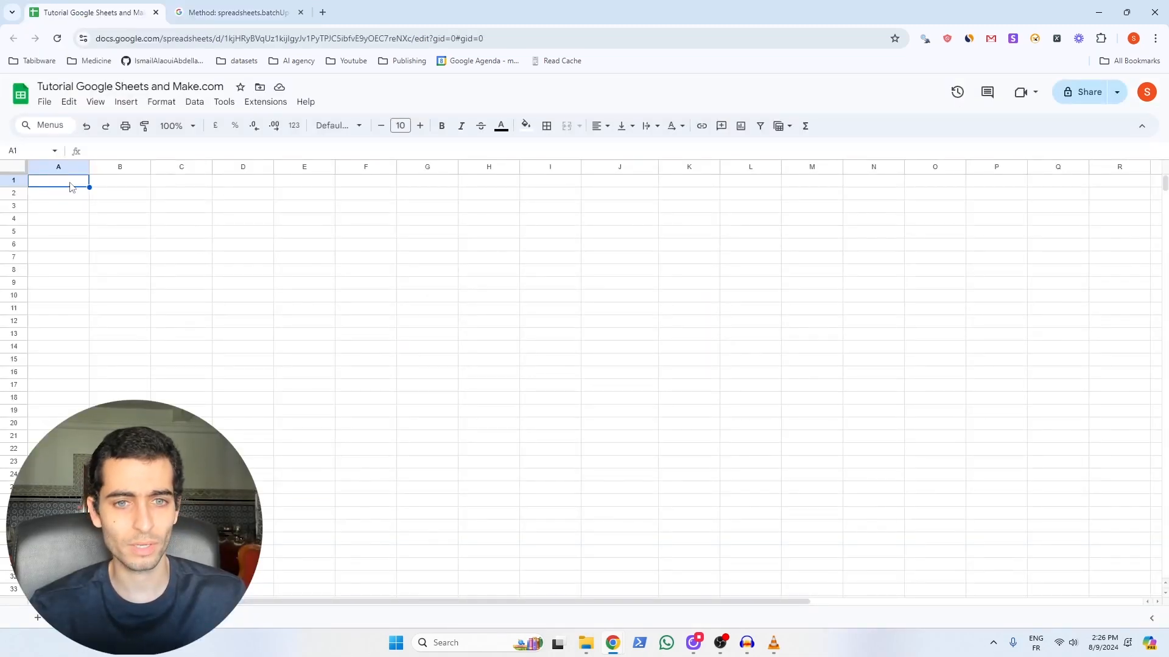
# Step: Fill cell A1 with light cyan 1
pyautogui.click(525, 125)
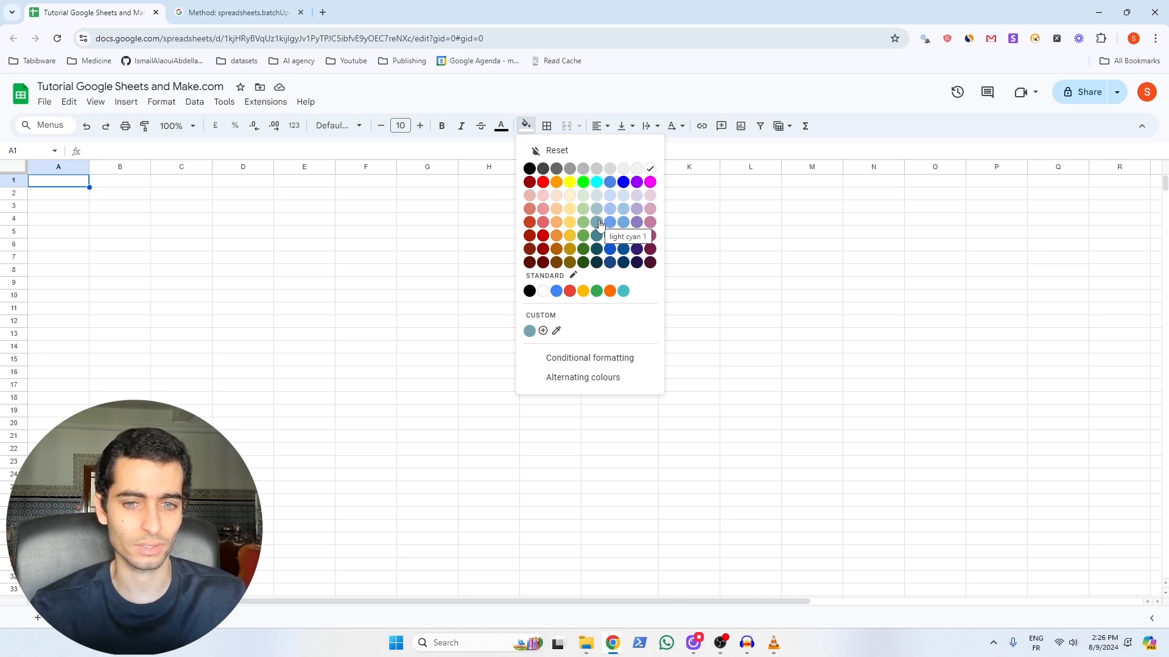
pyautogui.click(598, 222)
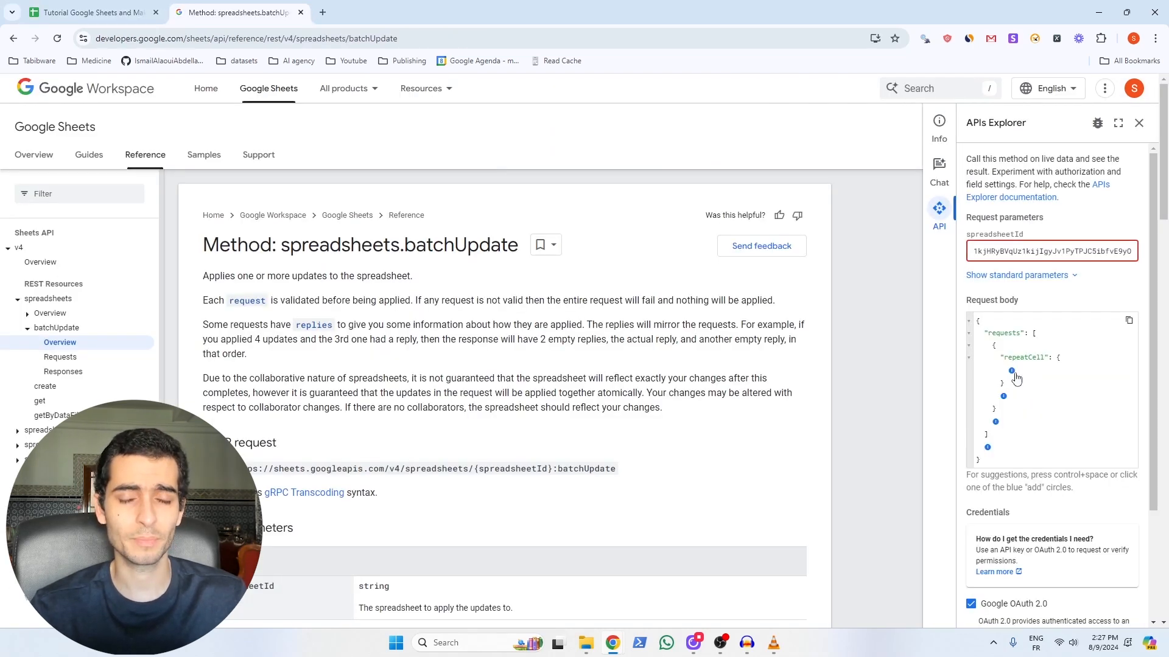
# Step: Add a range to repeatCell with sheetId 0, startRowIndex 0 and endRowIndex 1
pyautogui.click(1013, 374)
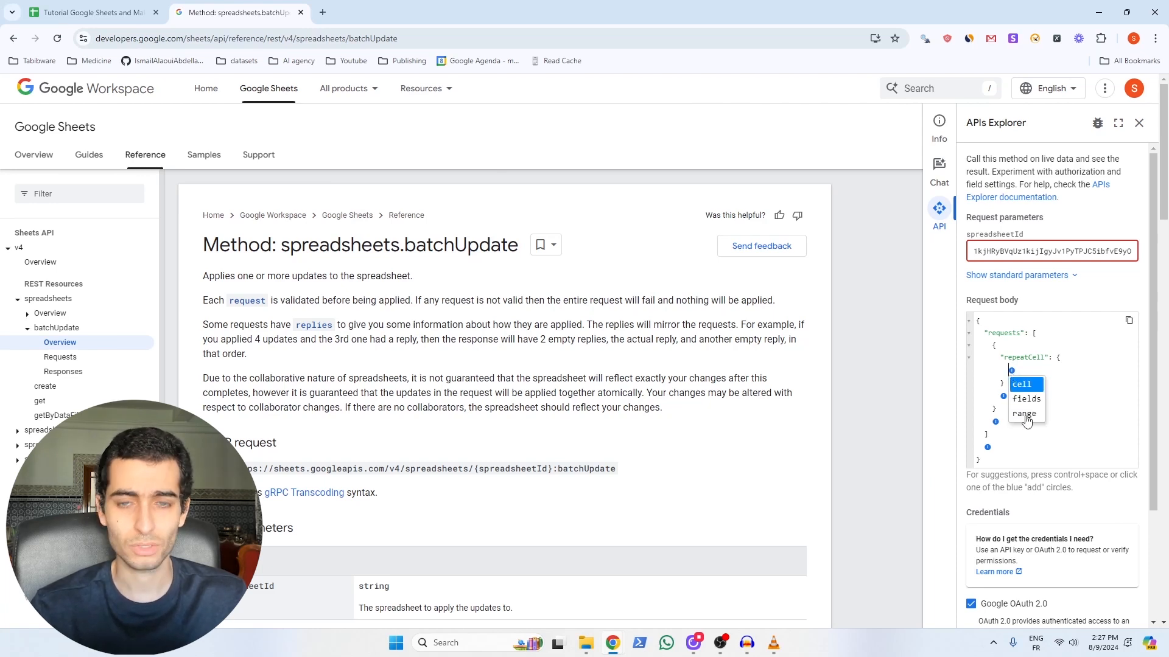
pyautogui.click(1023, 414)
pyautogui.click(1018, 383)
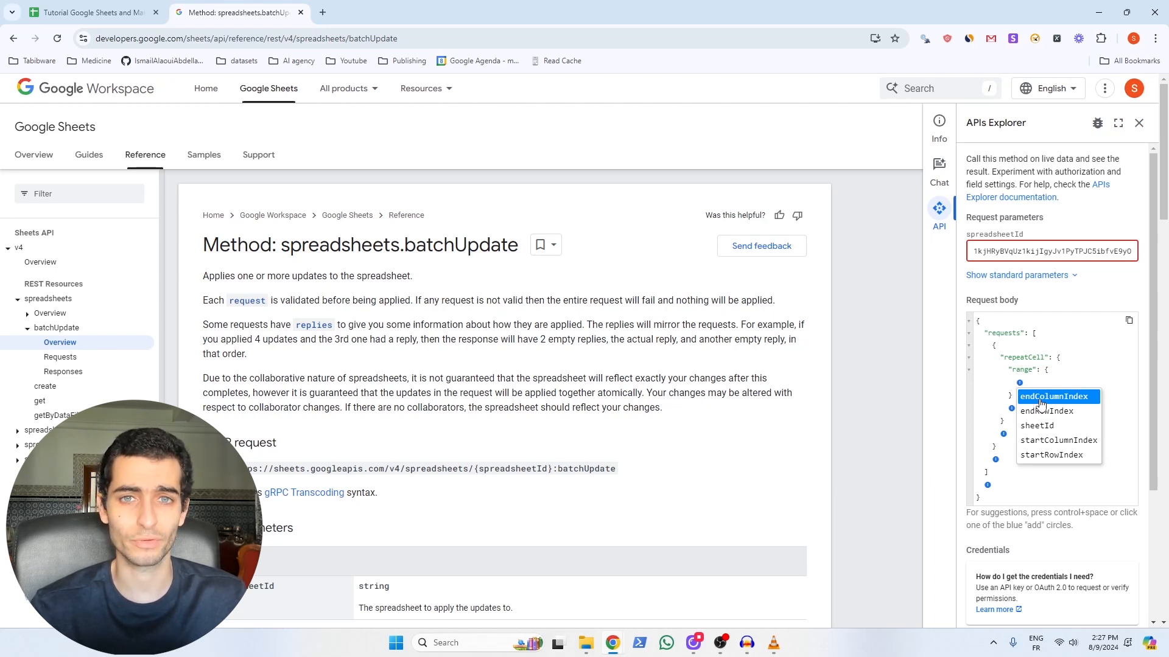
pyautogui.click(1037, 425)
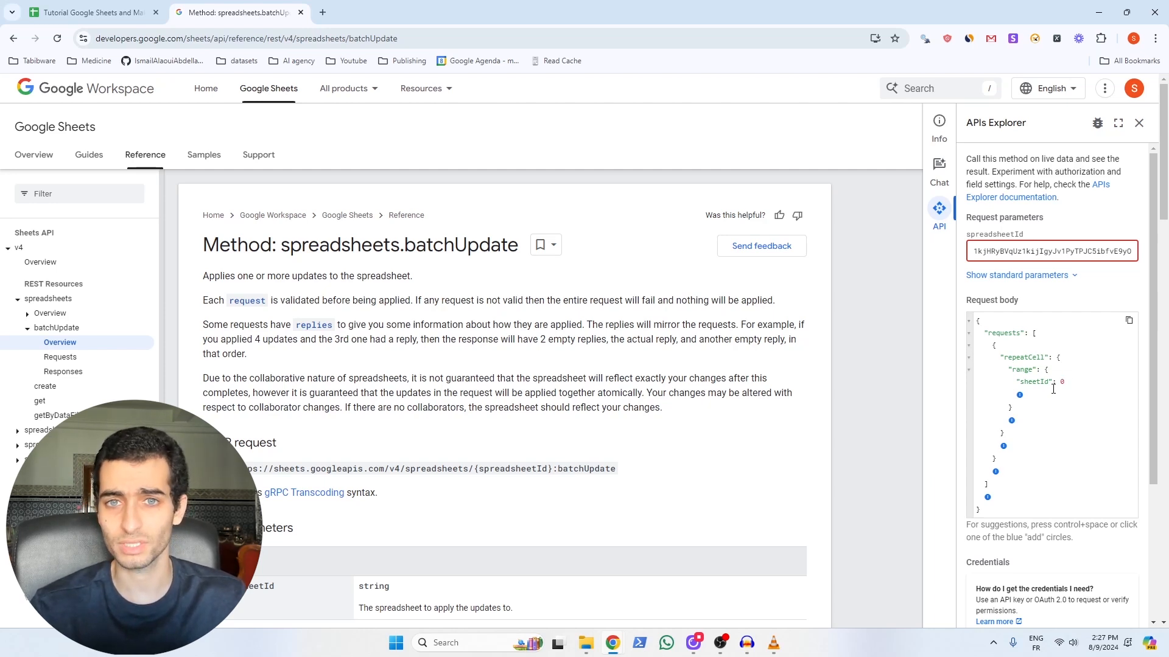
pyautogui.click(1020, 395)
pyautogui.click(1047, 450)
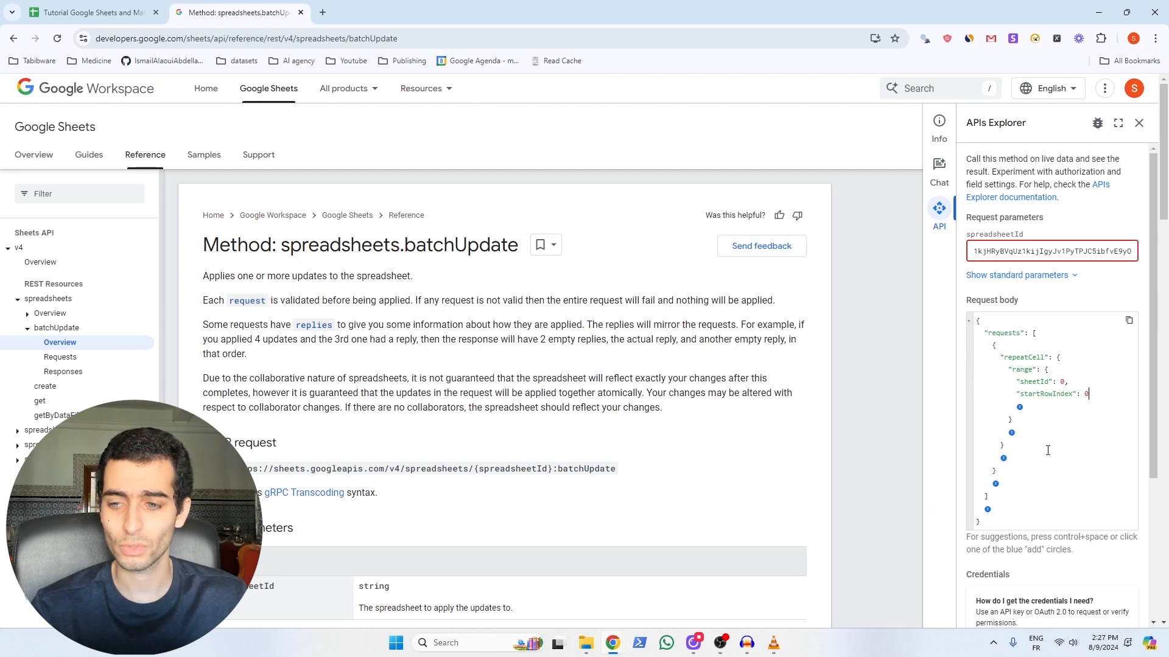
pyautogui.click(1020, 407)
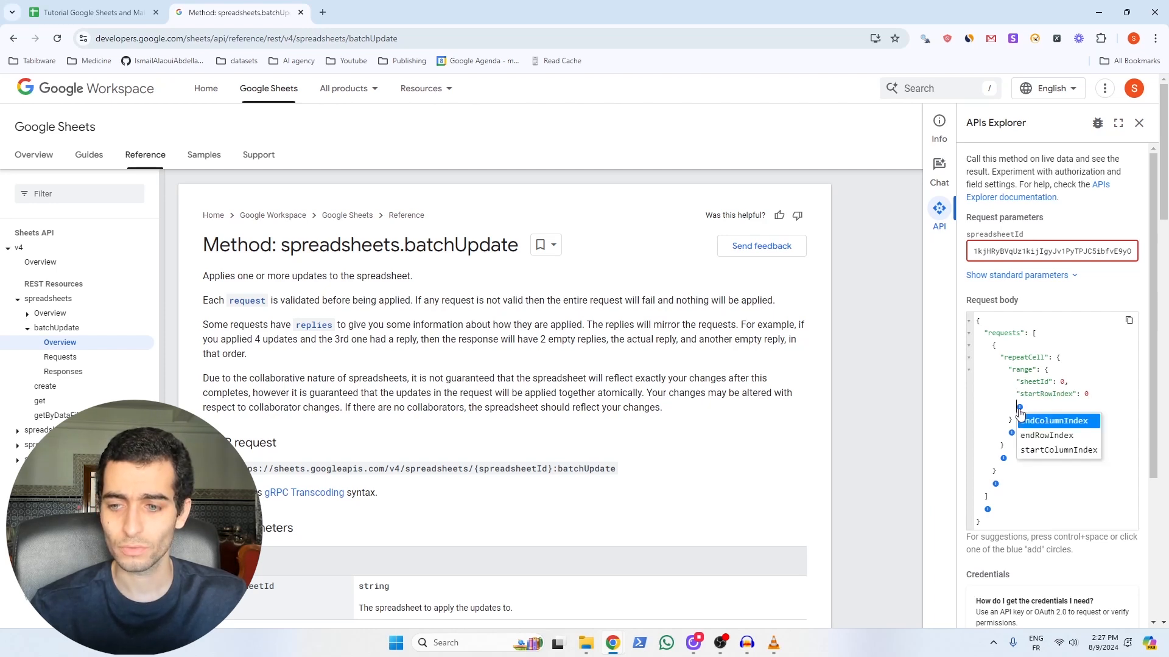
pyautogui.click(1057, 436)
pyautogui.write('1')
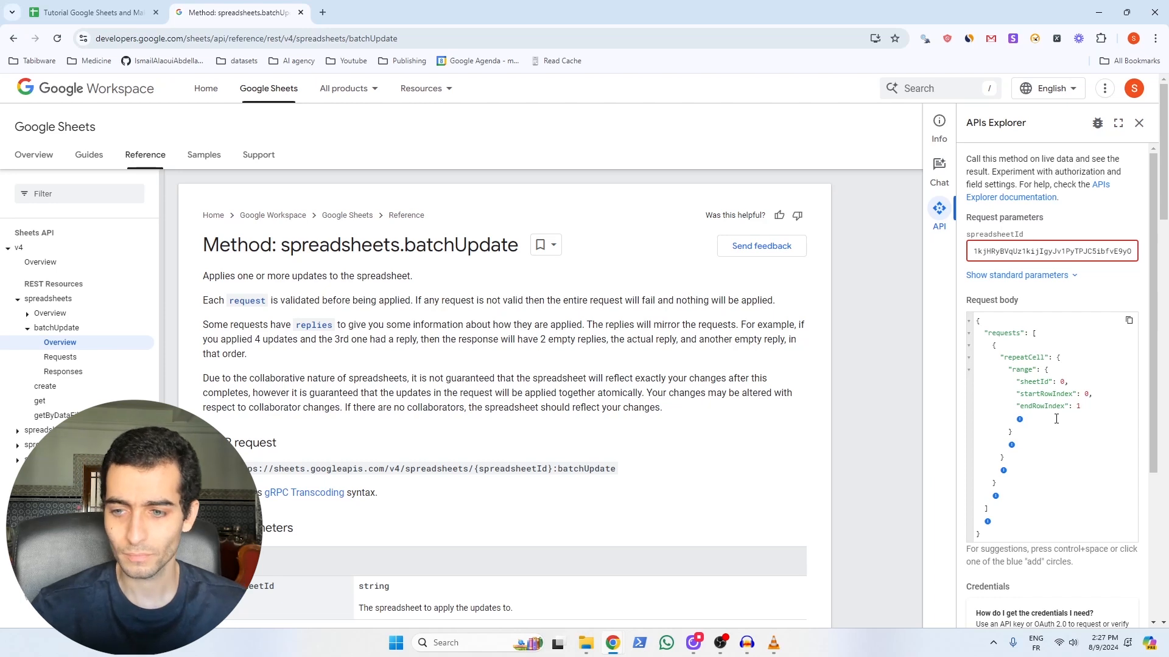
# Step: Add startColumnIndex 0 and endColumnIndex 1 to the range
pyautogui.click(1019, 419)
pyautogui.click(1048, 448)
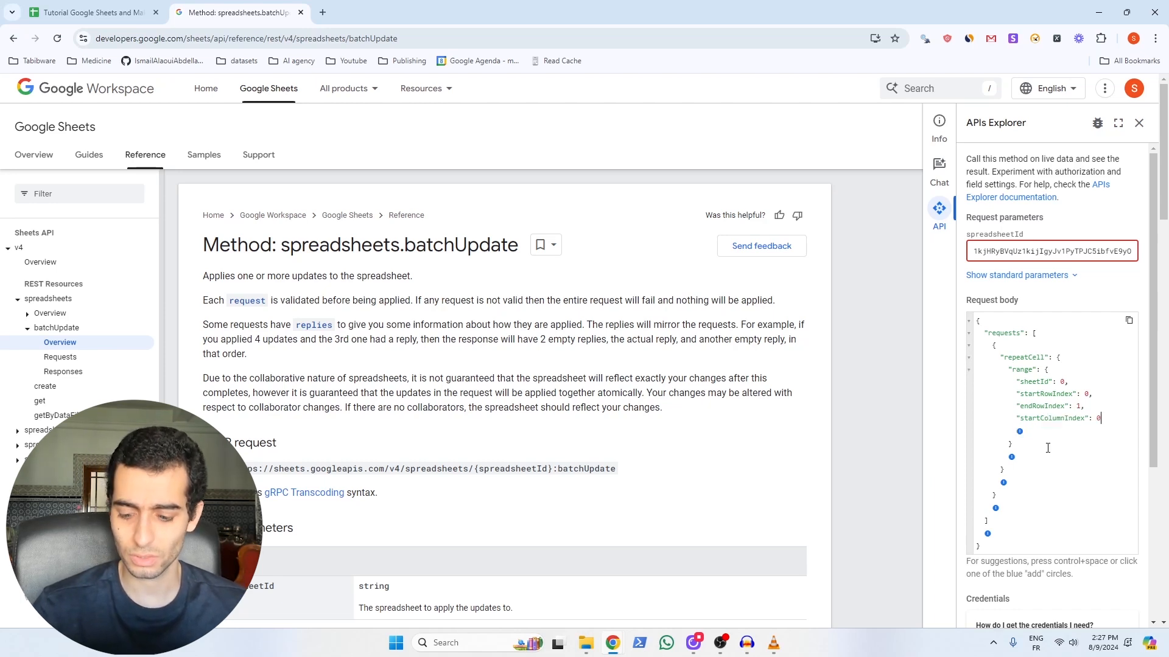
pyautogui.click(1020, 431)
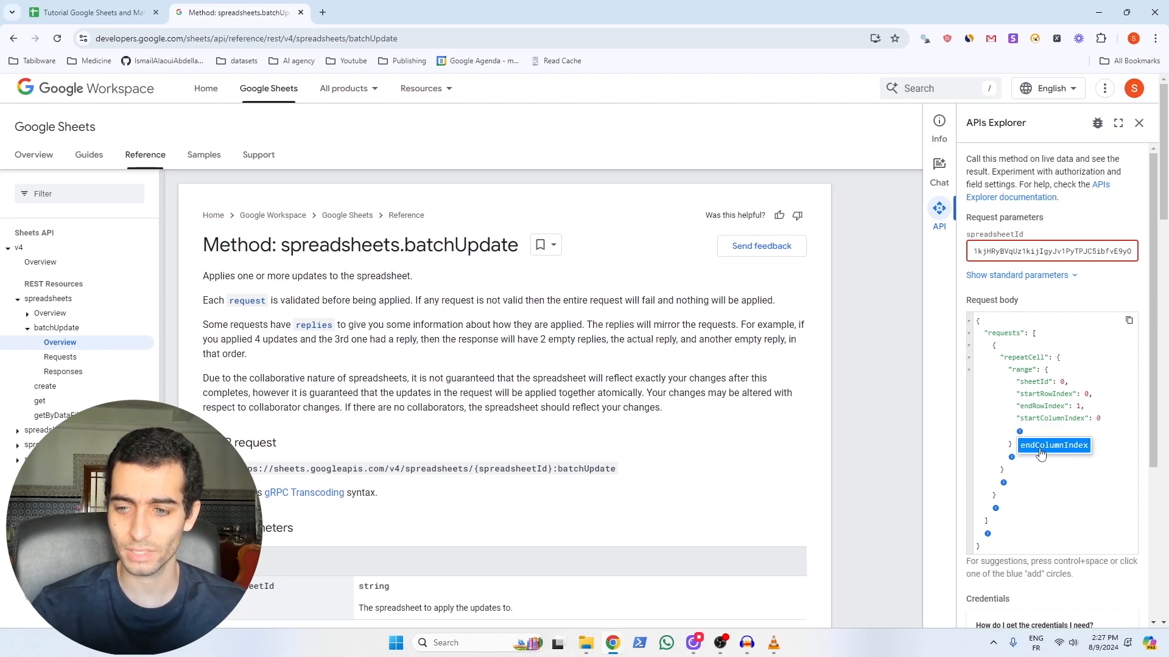
pyautogui.click(1041, 447)
pyautogui.write('1')
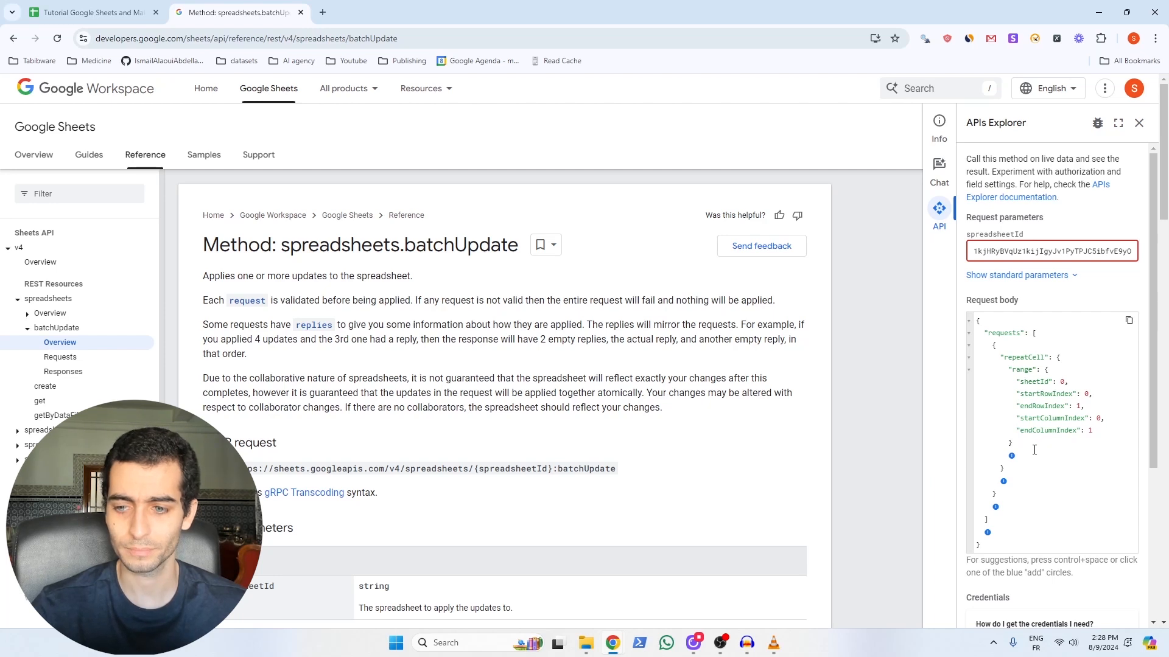
pyautogui.click(1011, 456)
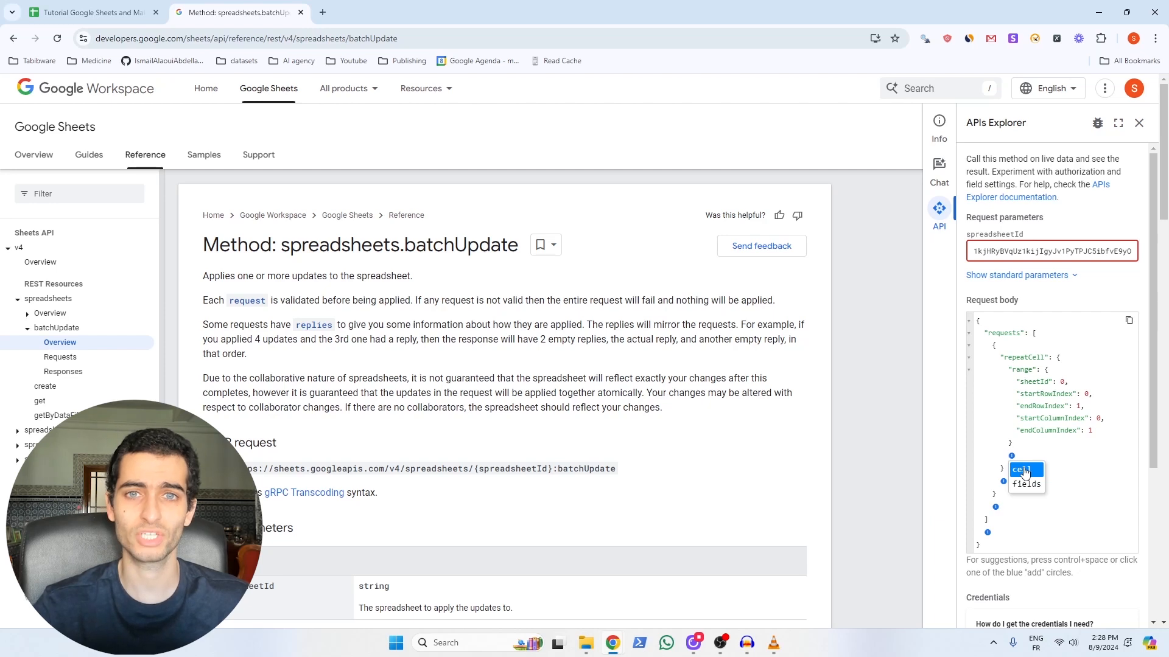
# Step: Add a cell block with userEnteredFormat backgroundColor red, green and blue set to 0
pyautogui.click(1024, 472)
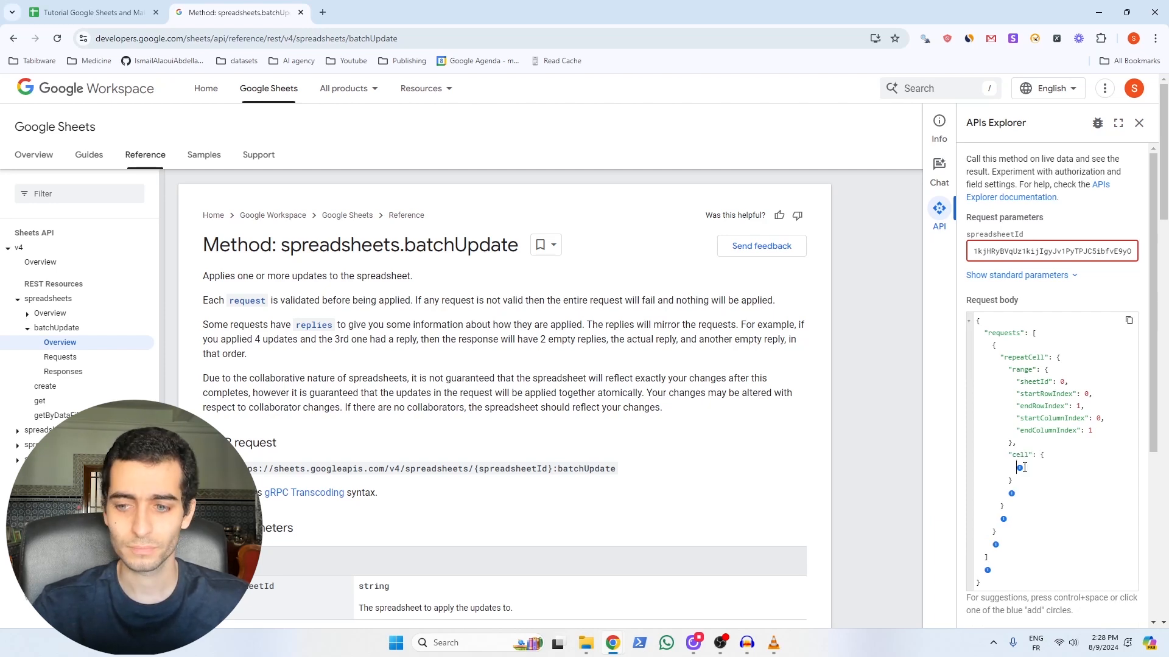
pyautogui.click(1020, 467)
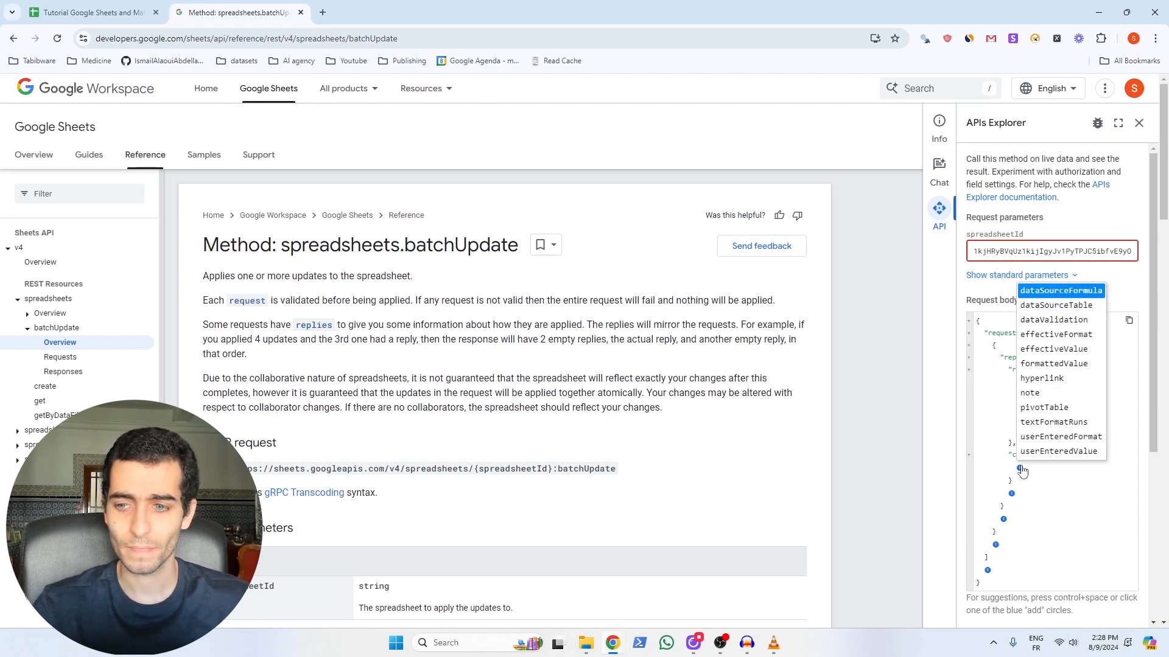
pyautogui.scroll(-1, 1057, 342)
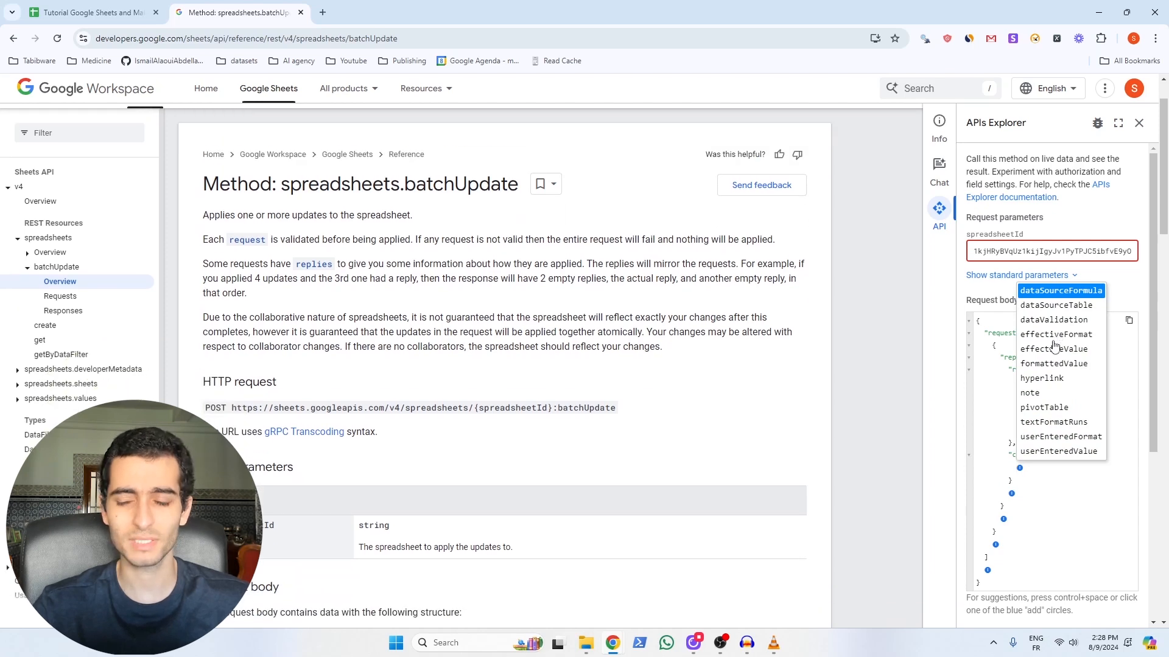
pyautogui.scroll(1, 1051, 345)
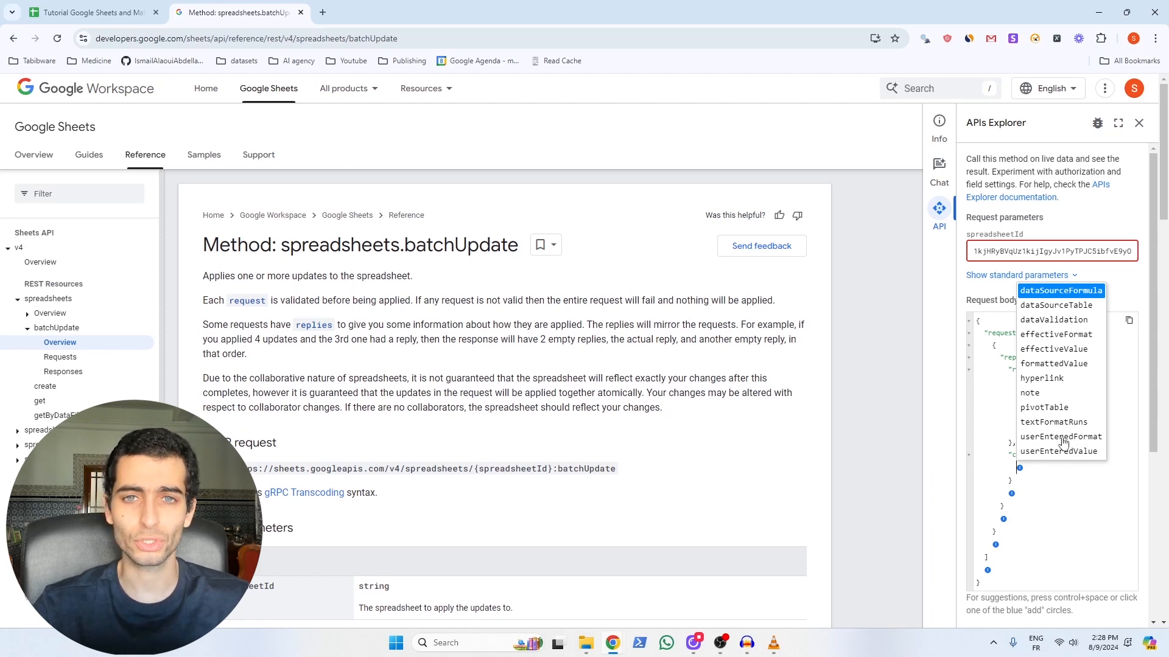
pyautogui.click(1062, 438)
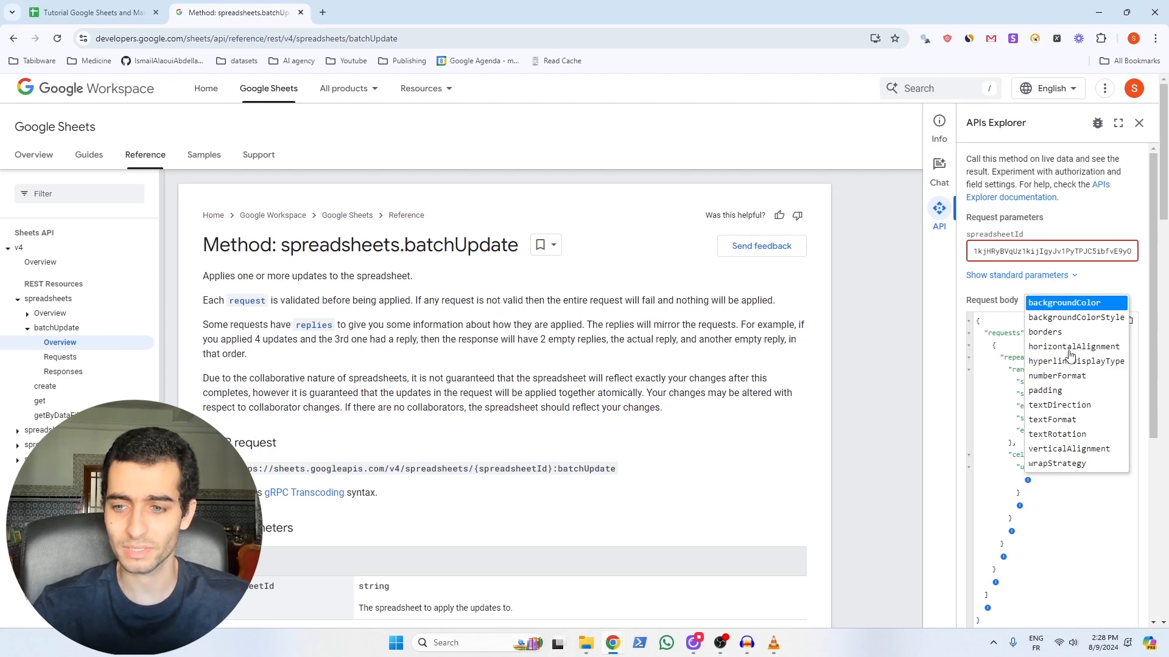
pyautogui.click(1060, 309)
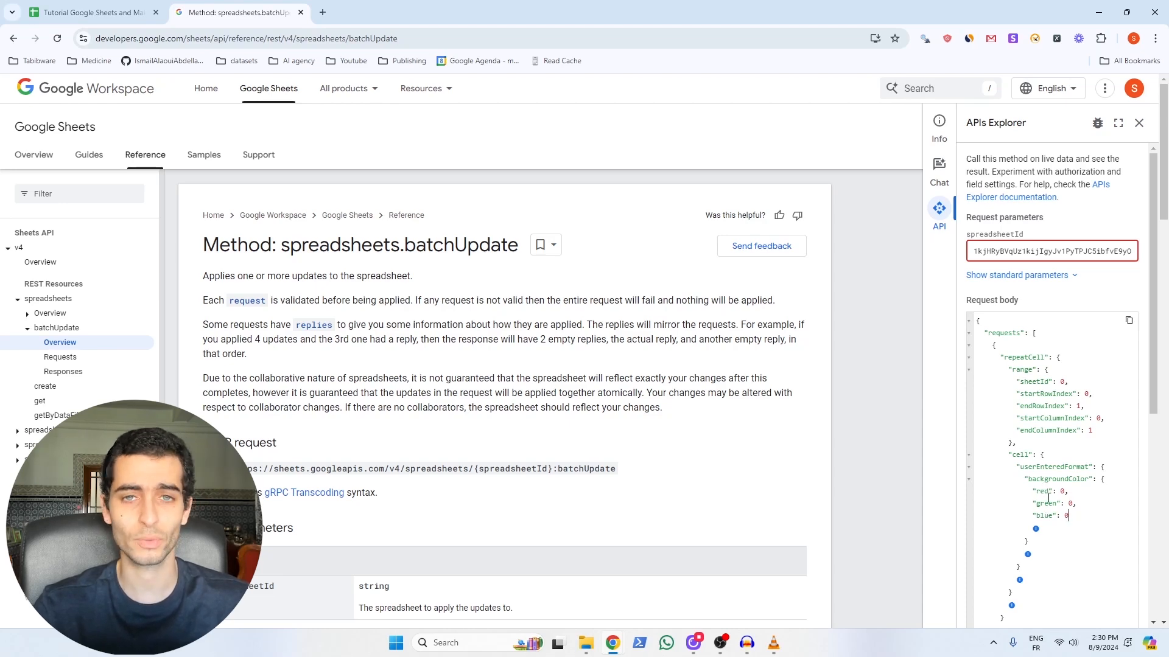
pyautogui.scroll(-1, 1048, 499)
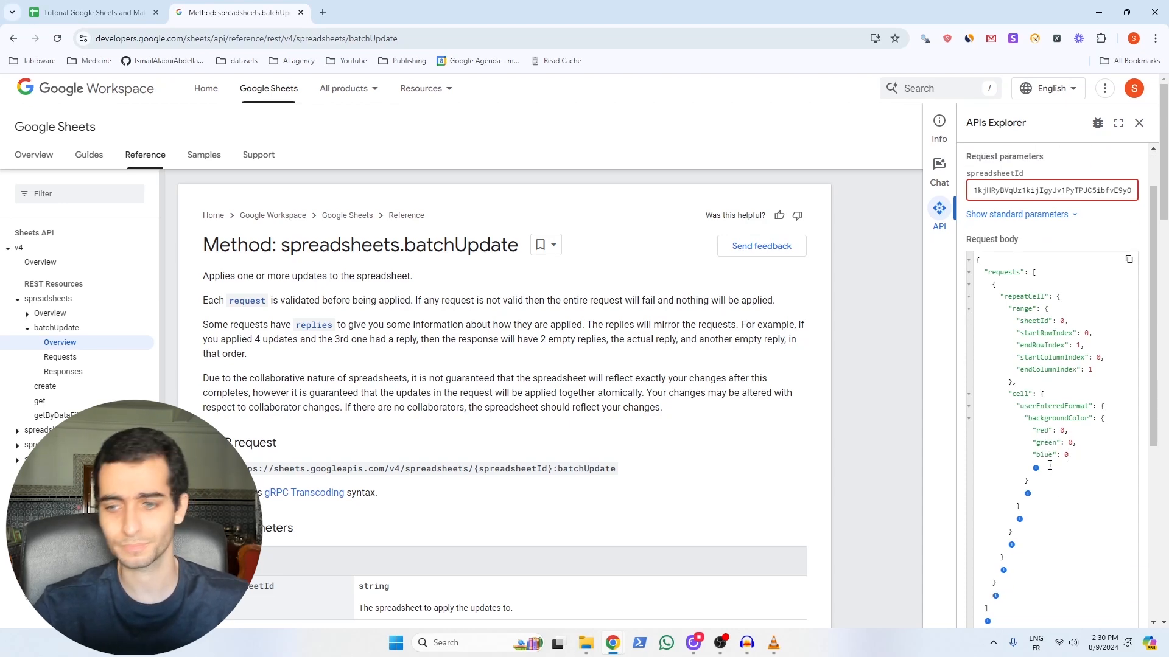
# Step: Sample cell A1 with the ColorZilla picker to read its fill colour #76A5AF (118, 165, 175)
pyautogui.click(1101, 38)
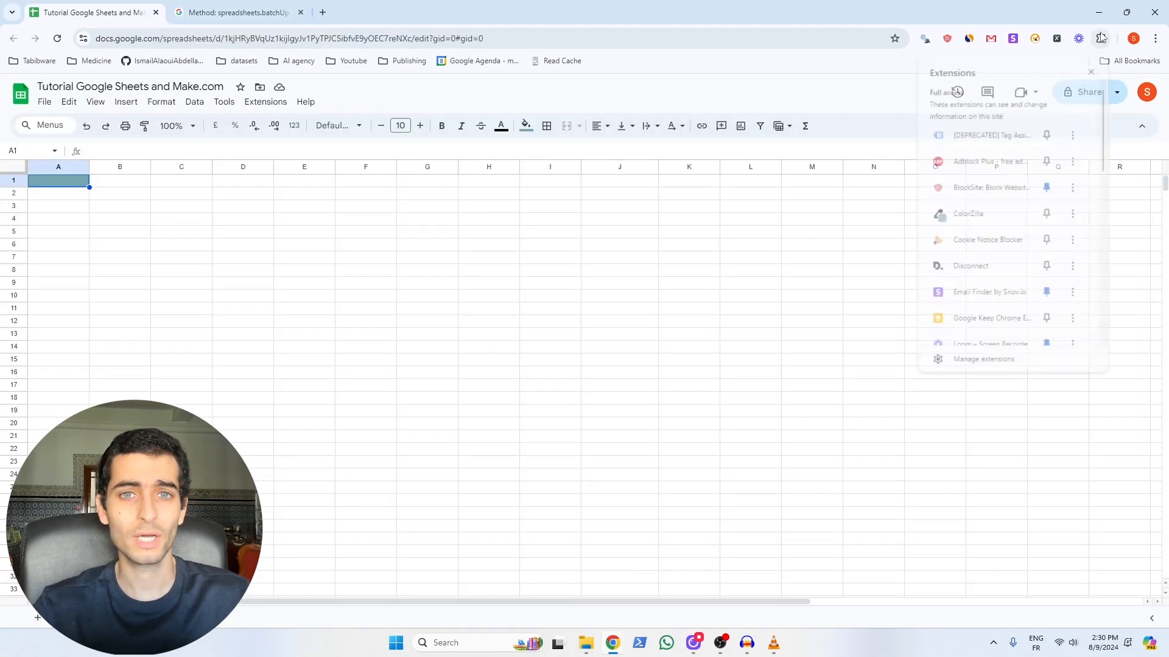
pyautogui.click(981, 214)
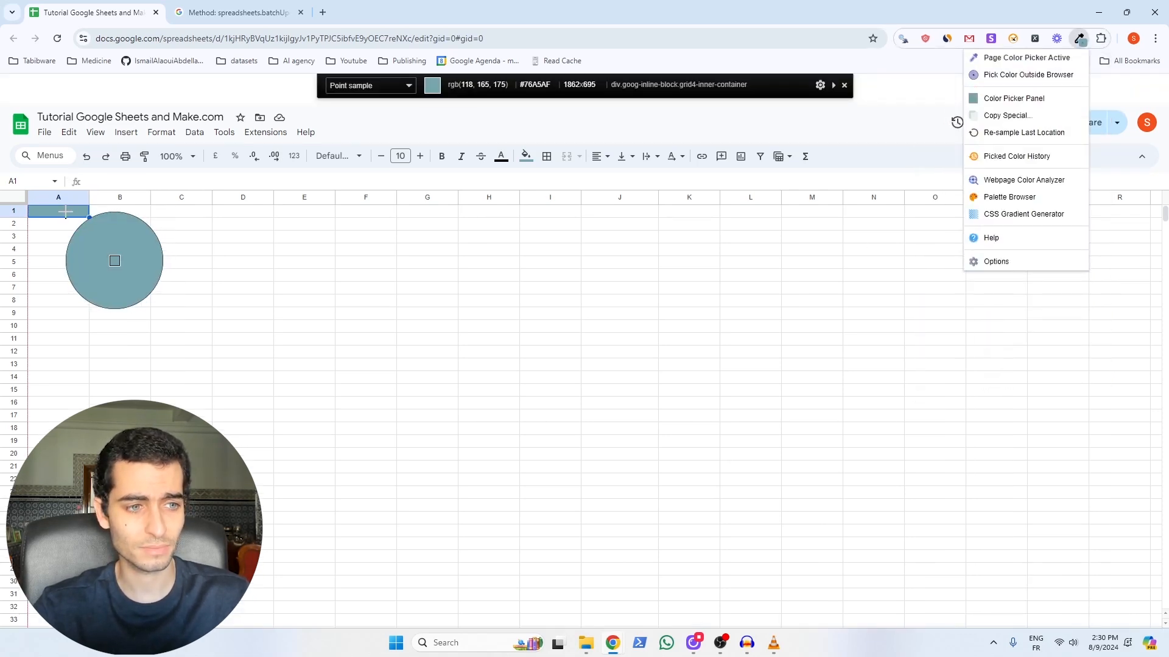
pyautogui.click(65, 211)
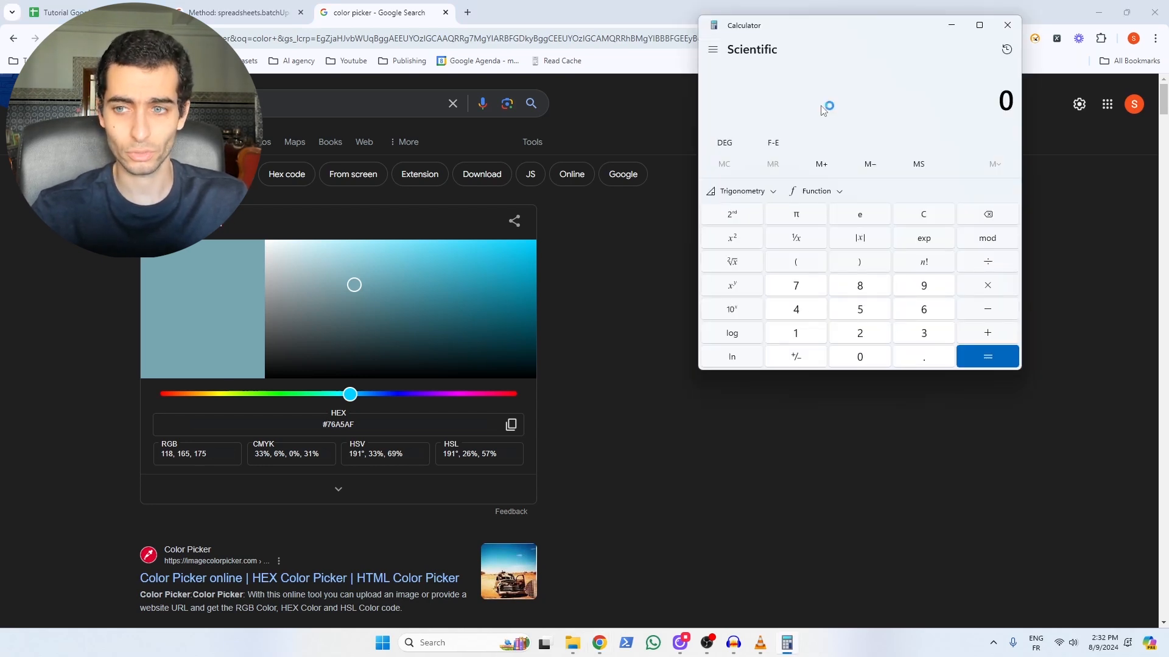
# Step: Compute the colour ratio 118 ÷ 255 and add fields 'userEnteredFormat' to the repeatCell request
pyautogui.write('118 ÷ ')
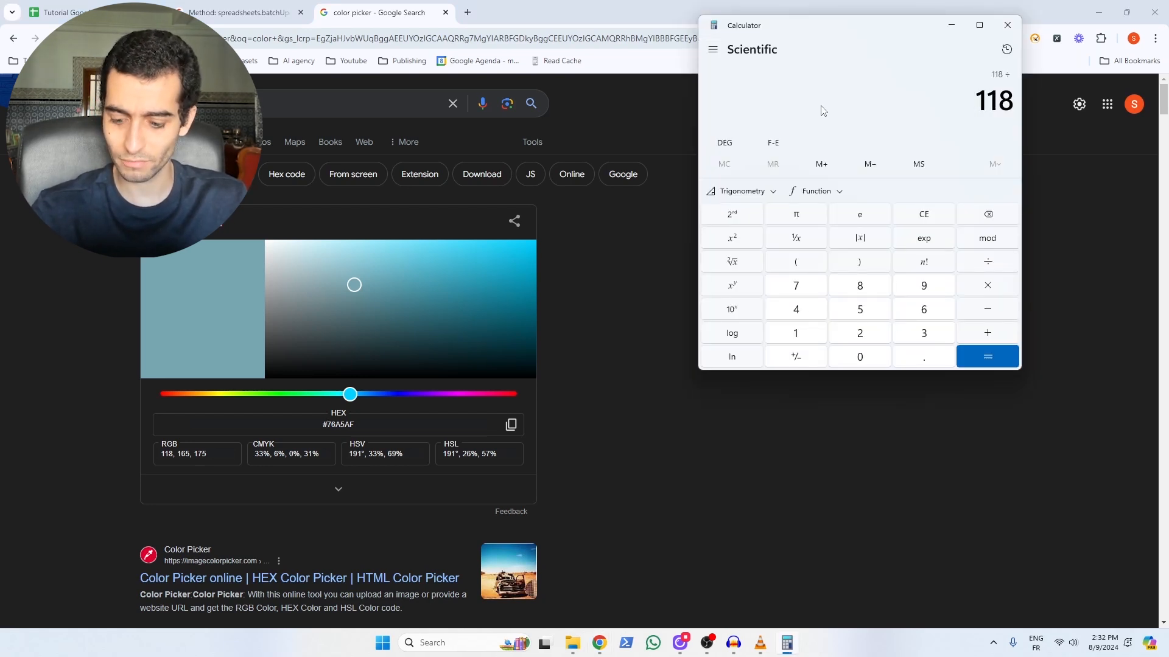
pyautogui.write('255')
pyautogui.press('Return')
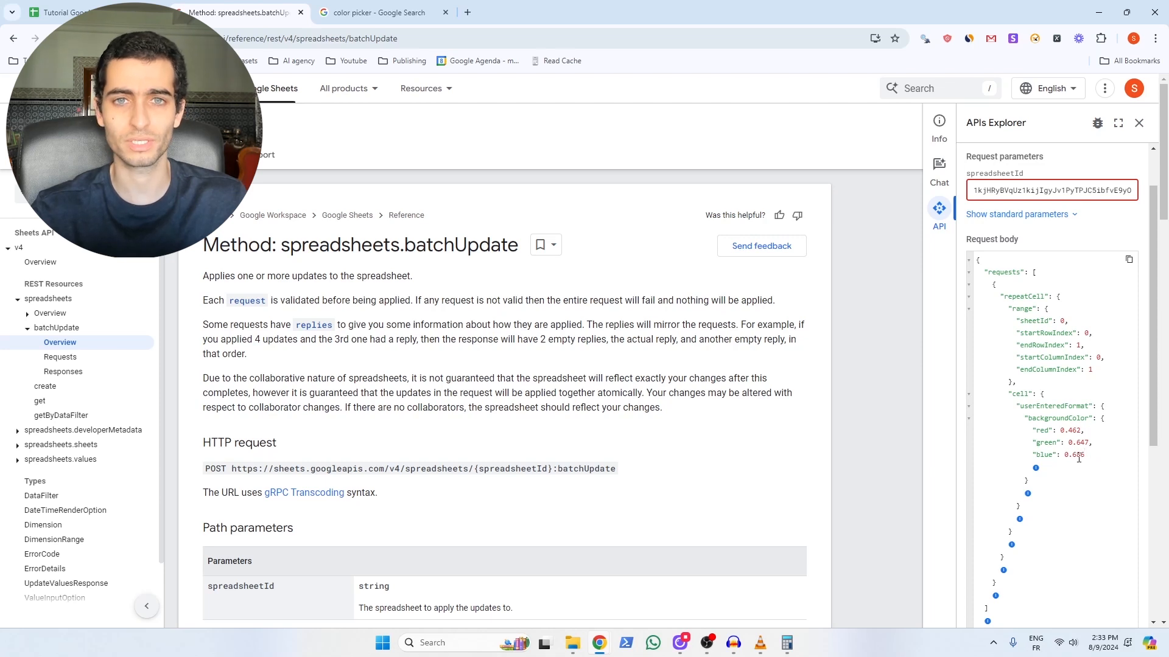
pyautogui.click(1011, 545)
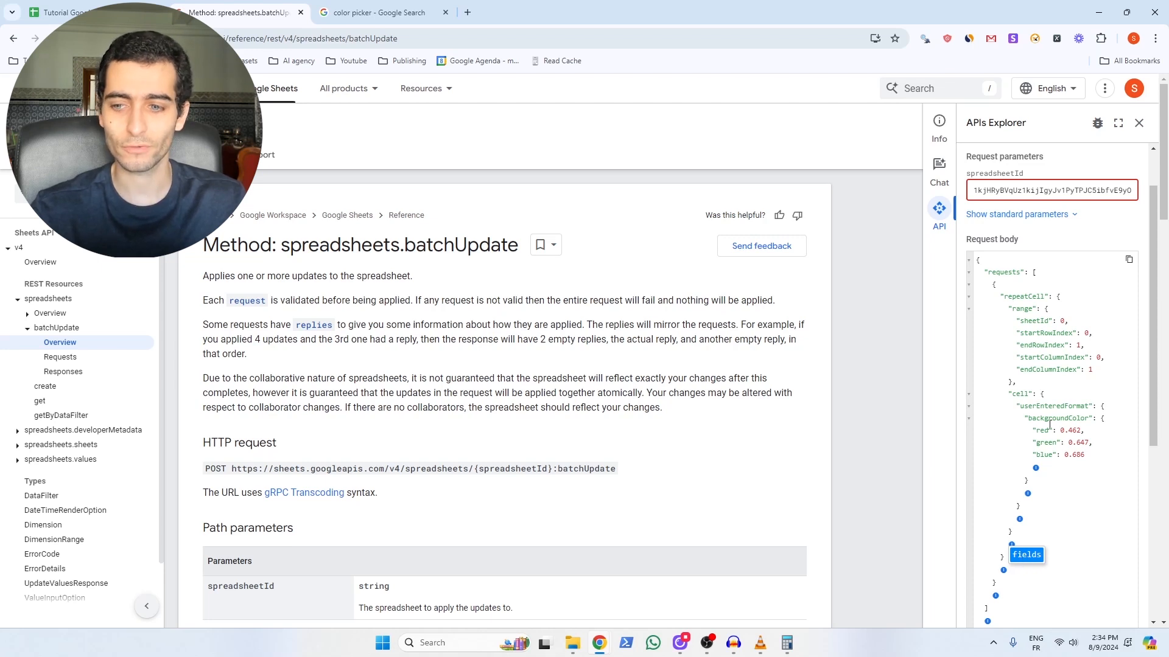
pyautogui.doubleClick(1031, 407)
pyautogui.hotkey('ctrl', 'c')
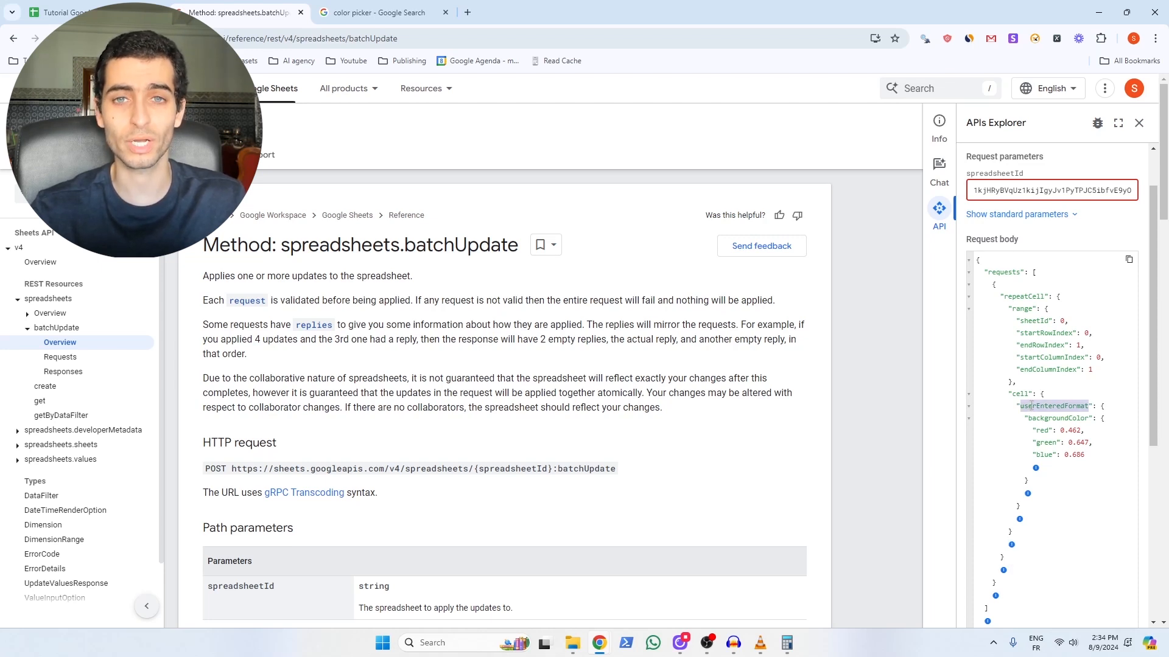
pyautogui.click(1012, 544)
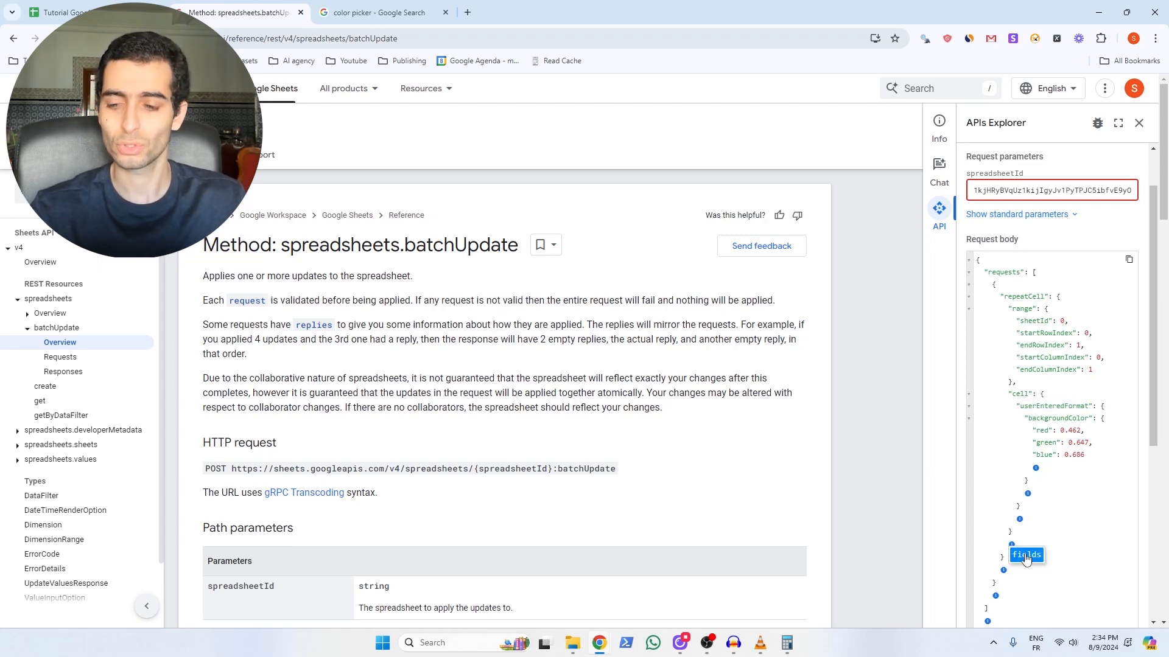
pyautogui.click(1026, 555)
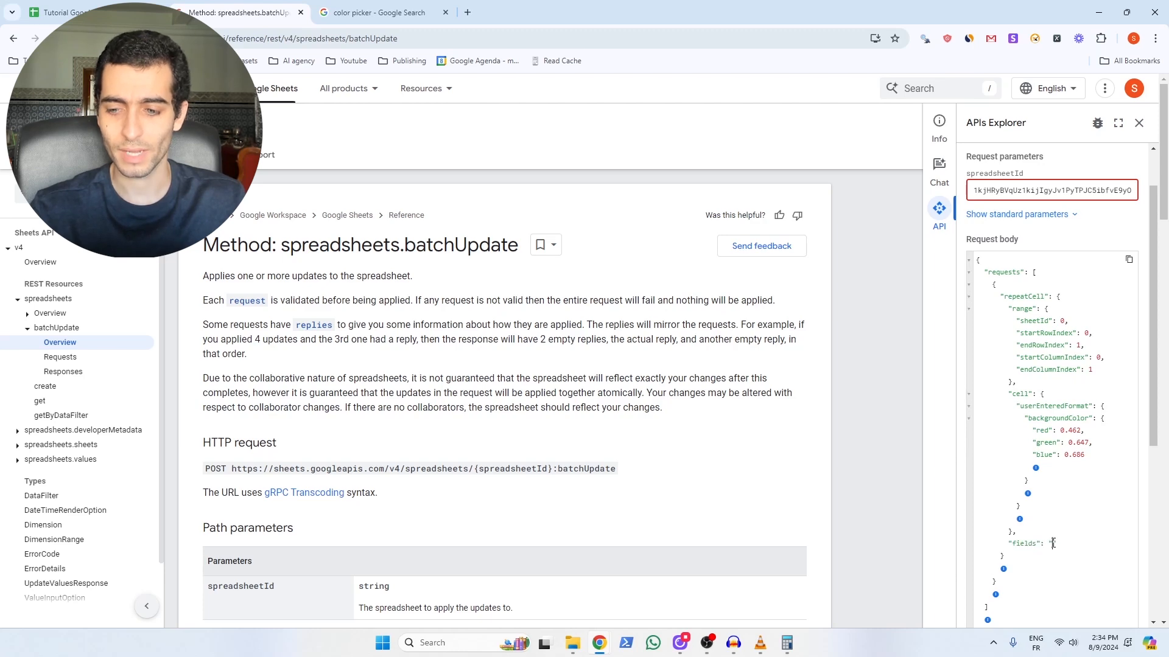
pyautogui.hotkey('ctrl', 'v')
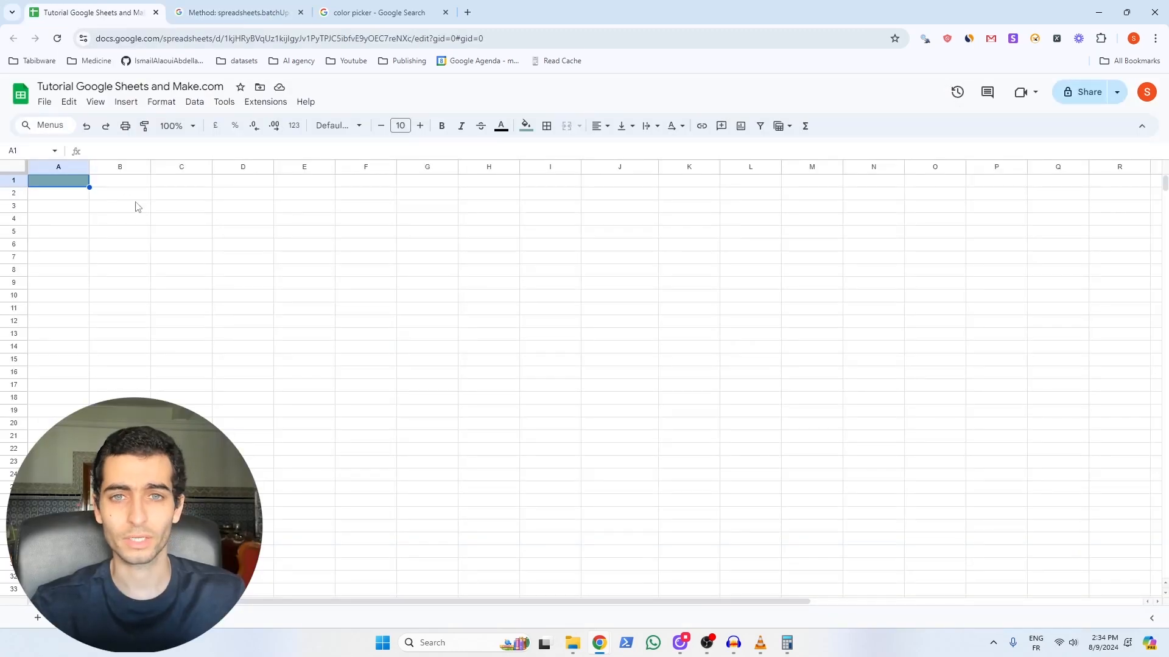
# Step: Clear the test background colour from cell A1 with Format > Clear formatting
pyautogui.click(162, 102)
pyautogui.click(214, 378)
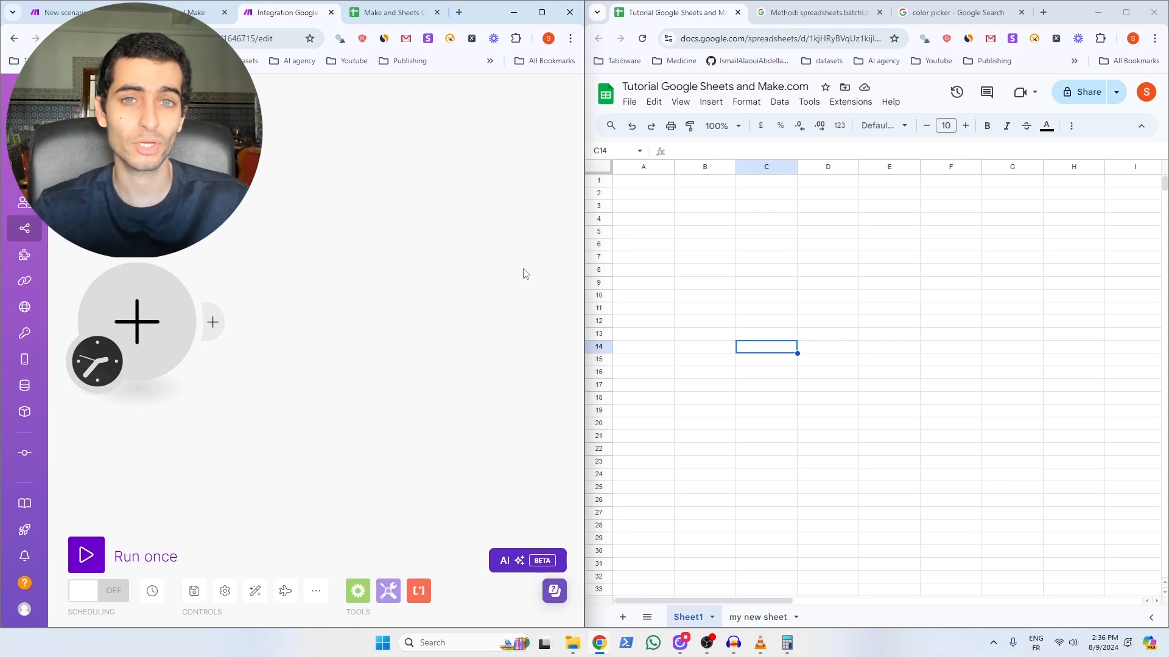
# Step: Add a Set variable module named bg_color_request holding the explorer's batchUpdate JSON
pyautogui.click(388, 590)
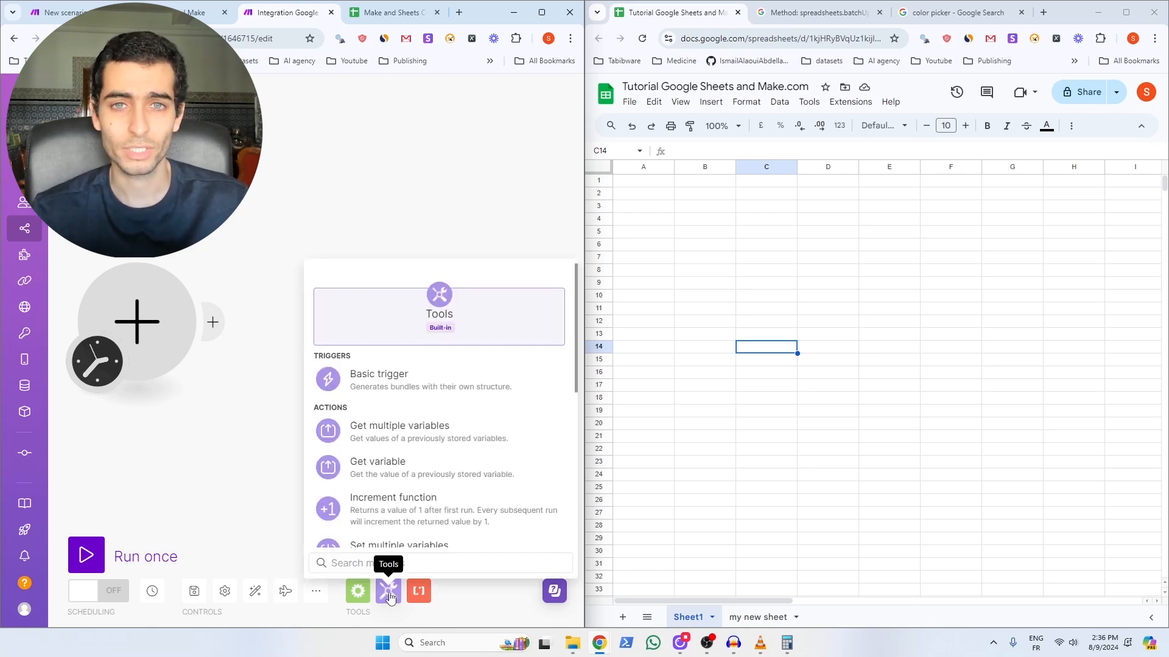
pyautogui.scroll(-1, 401, 541)
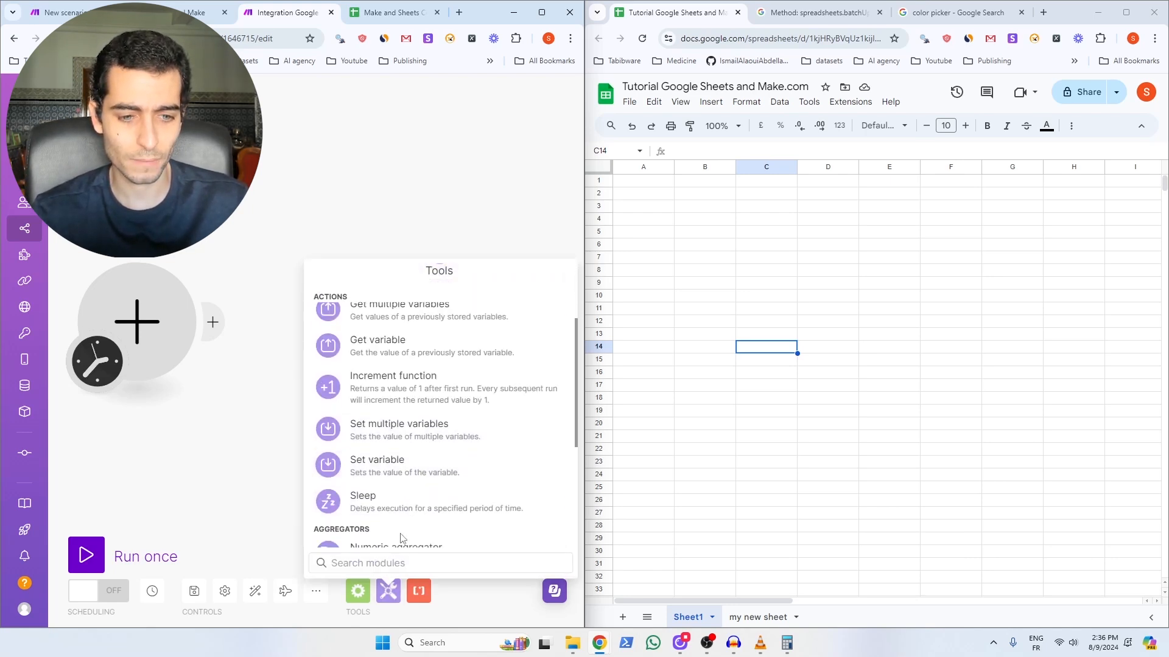
pyautogui.click(386, 466)
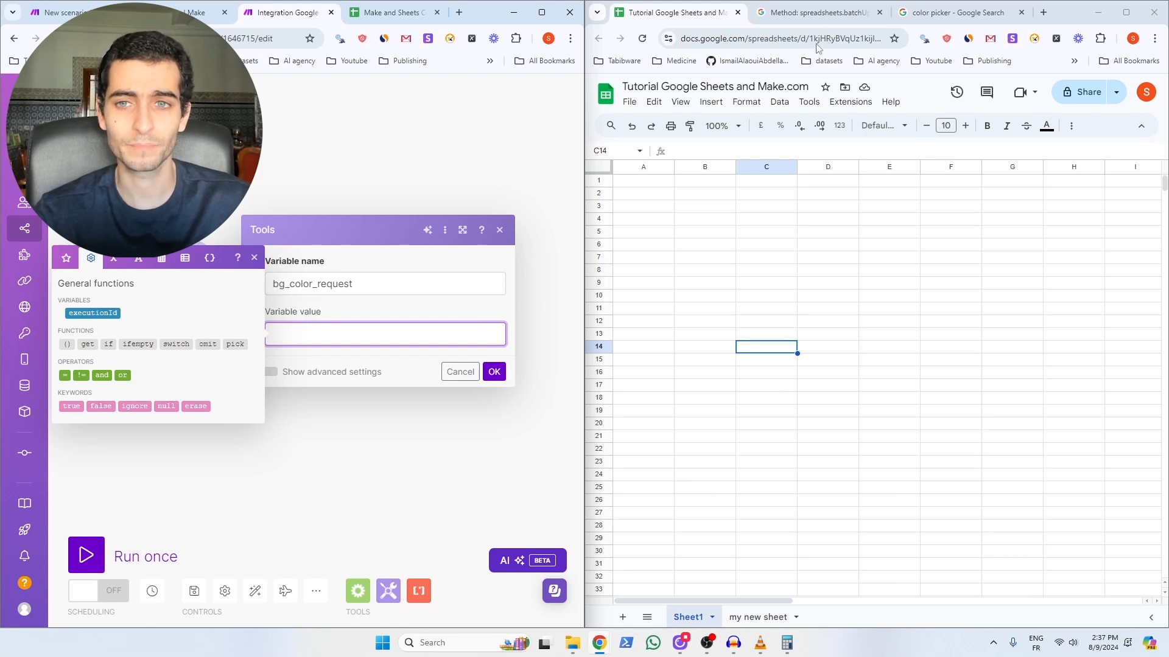
pyautogui.click(818, 13)
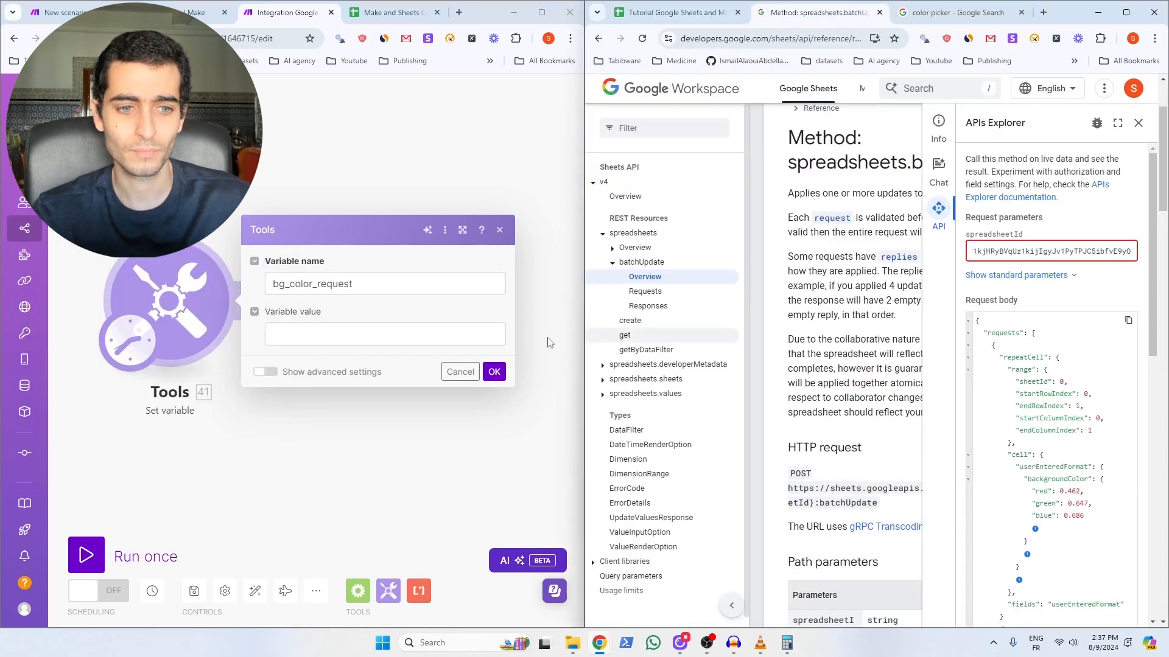
pyautogui.click(337, 332)
pyautogui.hotkey('ctrl', 'v')
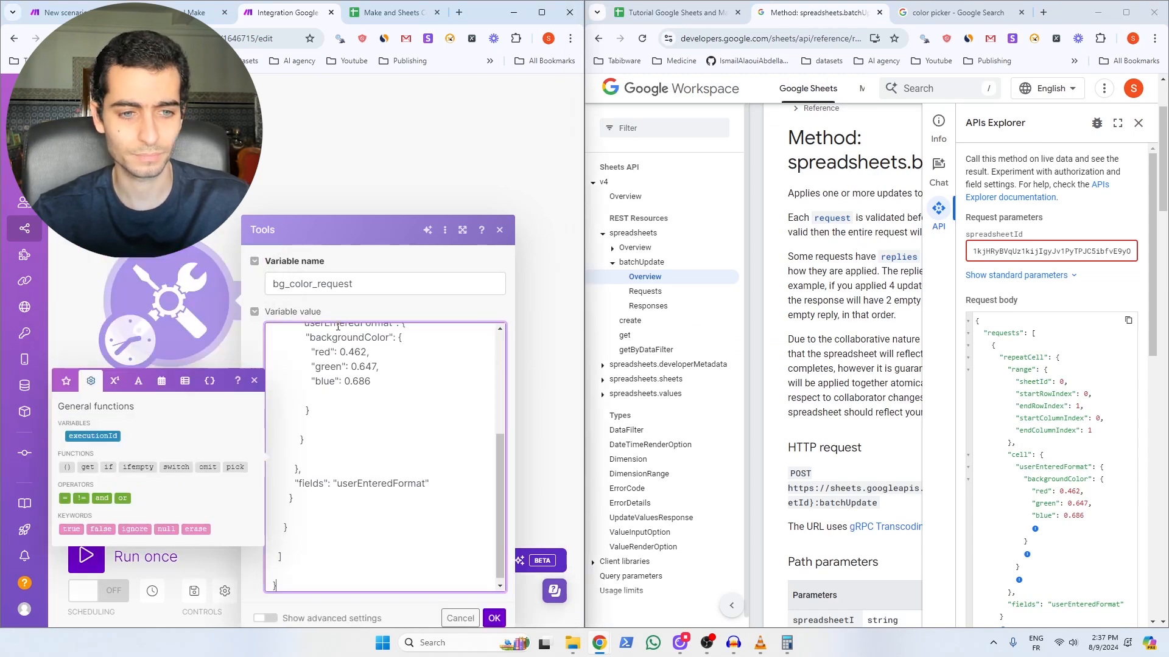
pyautogui.click(495, 619)
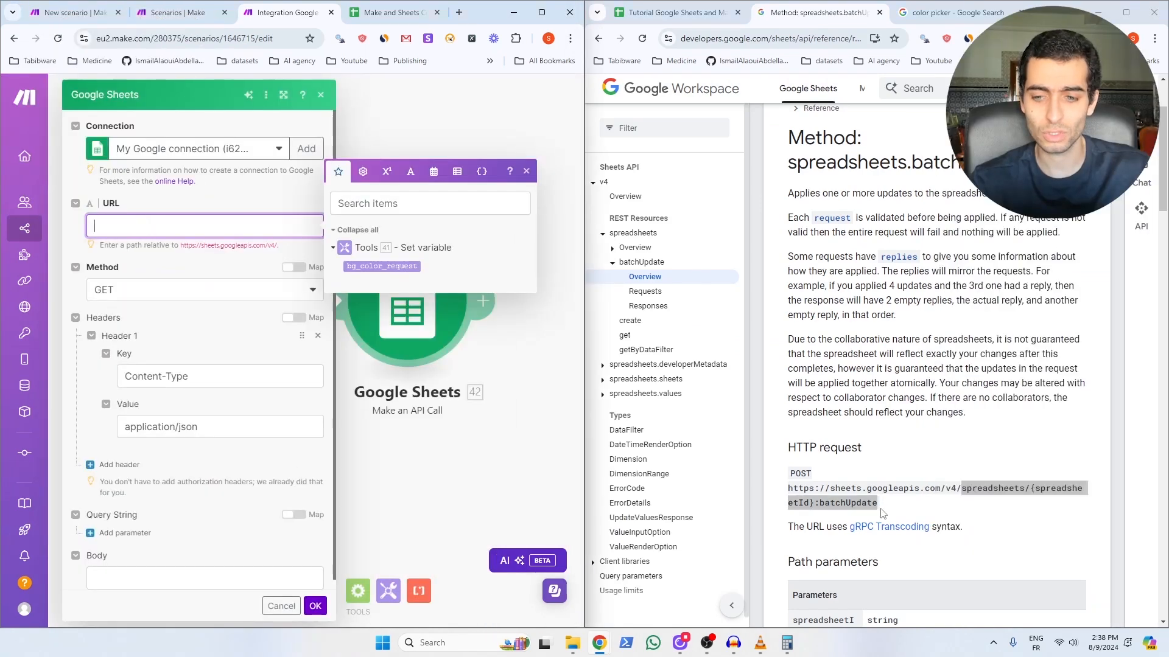
# Step: Set the Sheets API call to POST /spreadsheets/{id}:batchUpdate with bg_color_request as body
pyautogui.moveTo(877, 503); pyautogui.dragTo(958, 490)
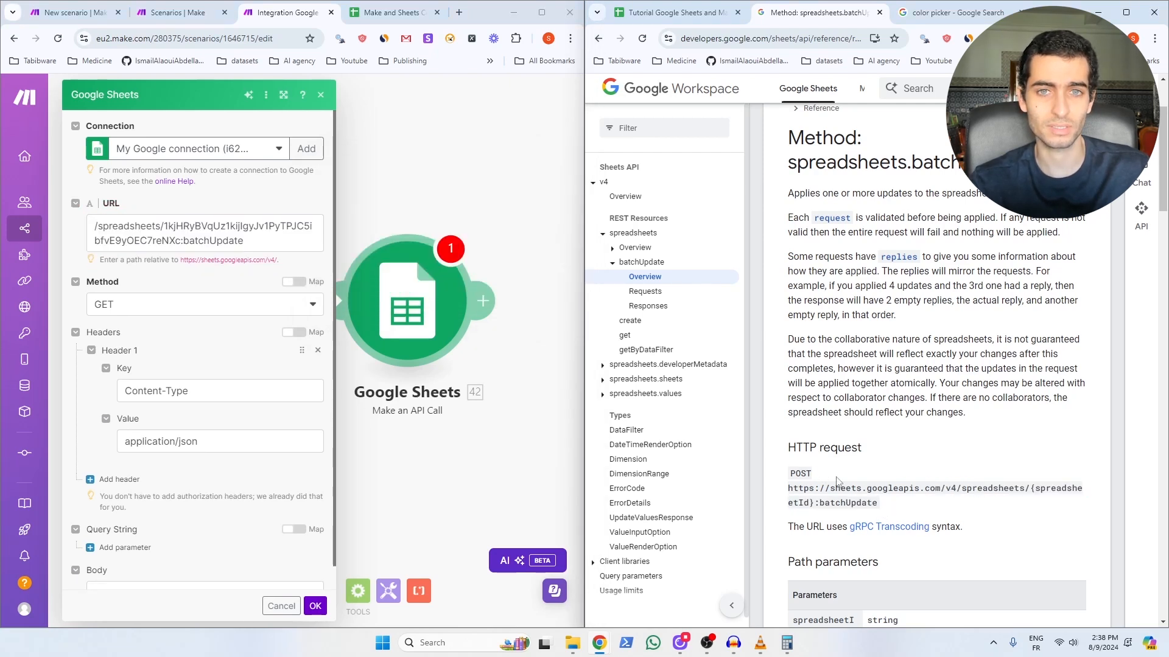
pyautogui.click(180, 307)
pyautogui.click(161, 347)
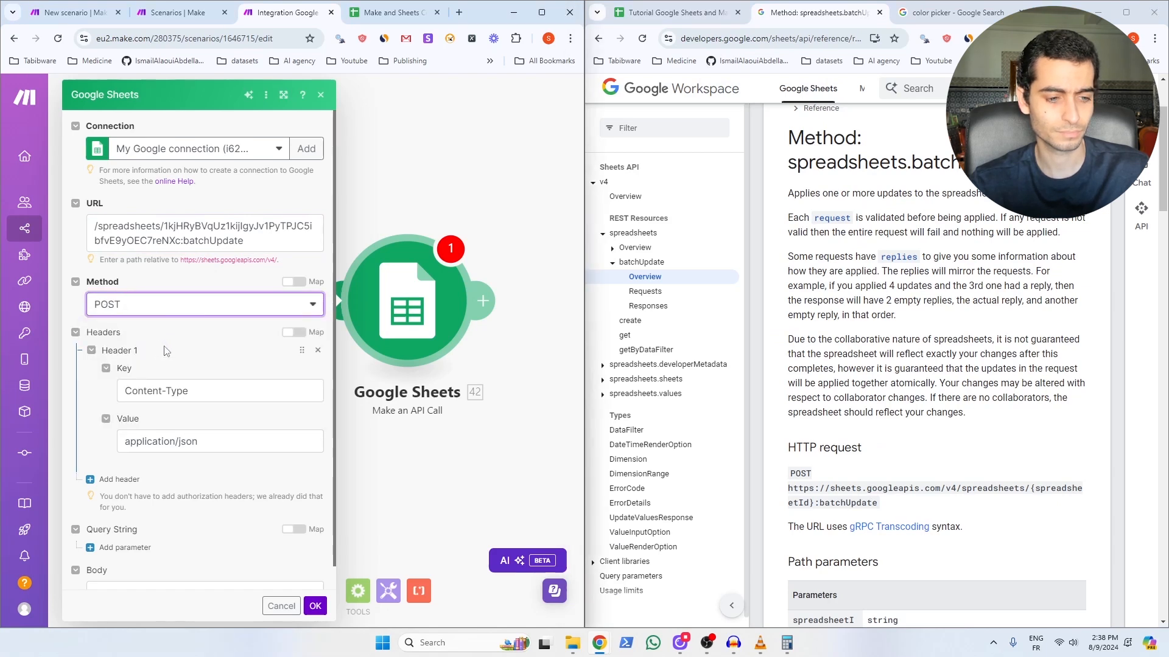
pyautogui.scroll(-1, 155, 426)
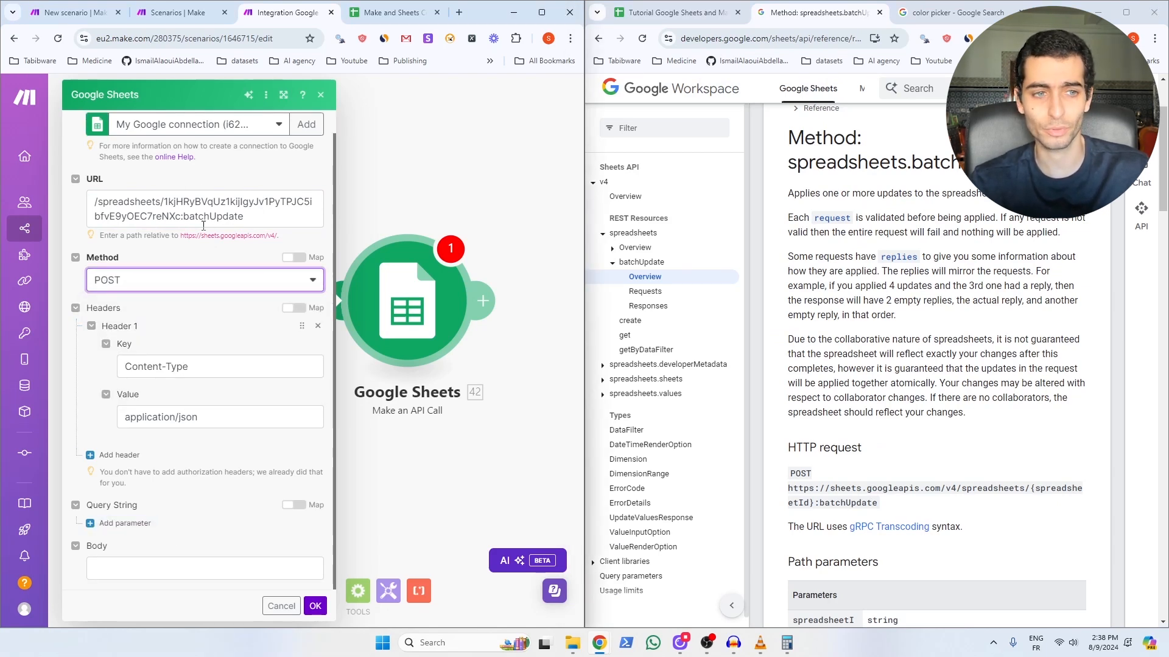
pyautogui.click(122, 569)
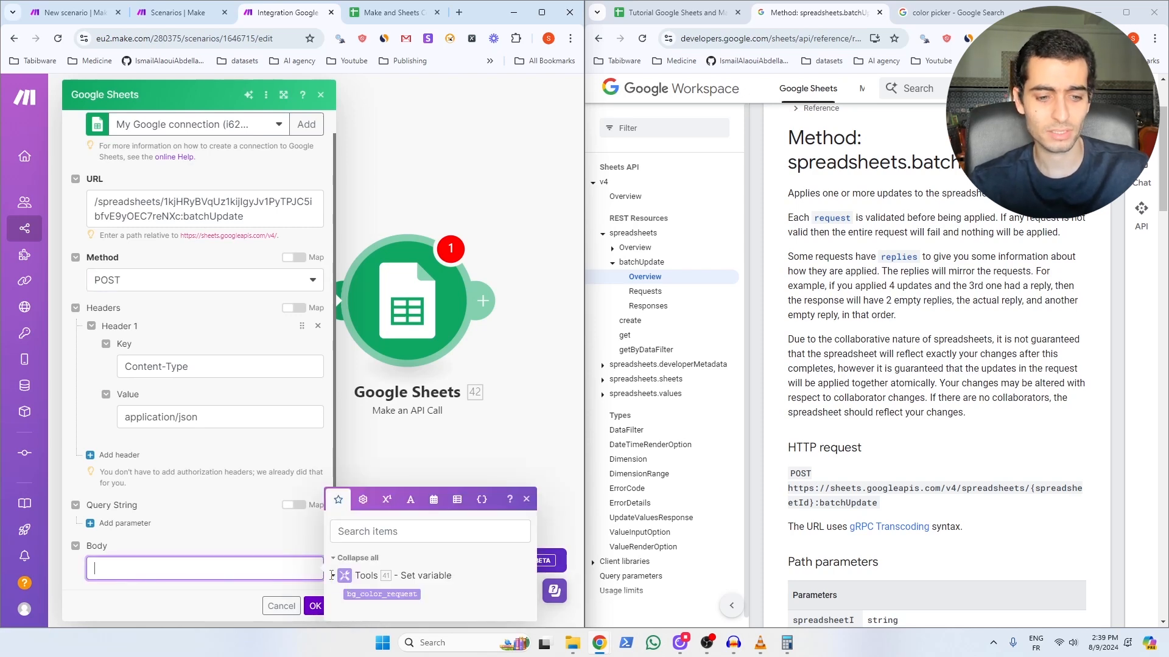
pyautogui.click(396, 594)
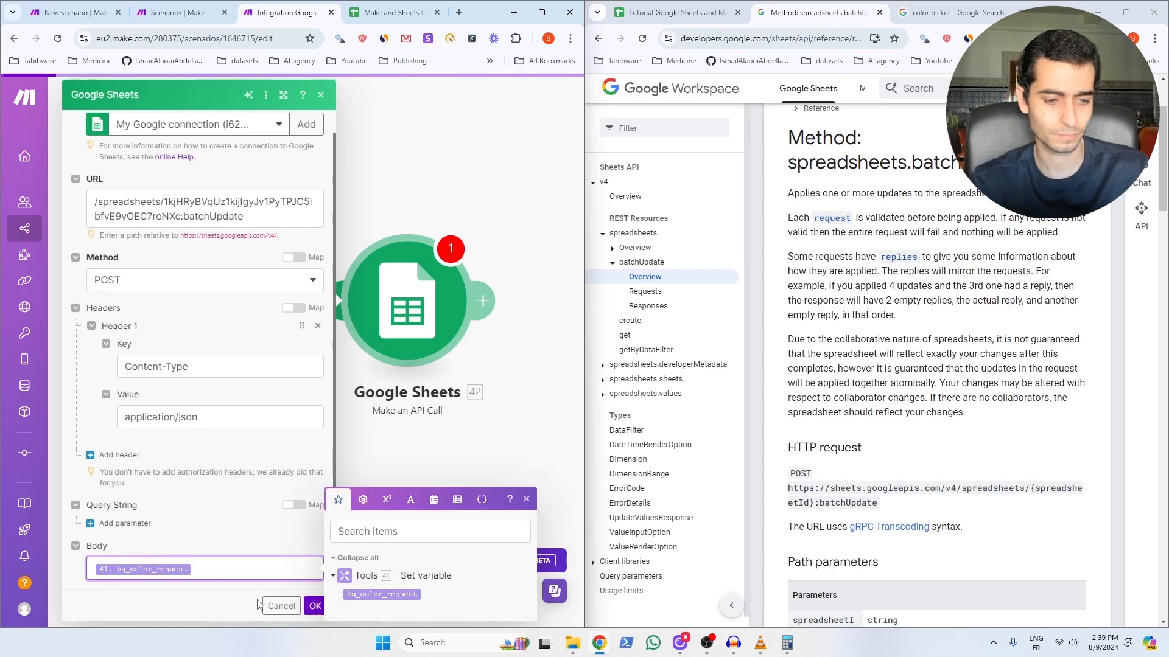
pyautogui.click(316, 611)
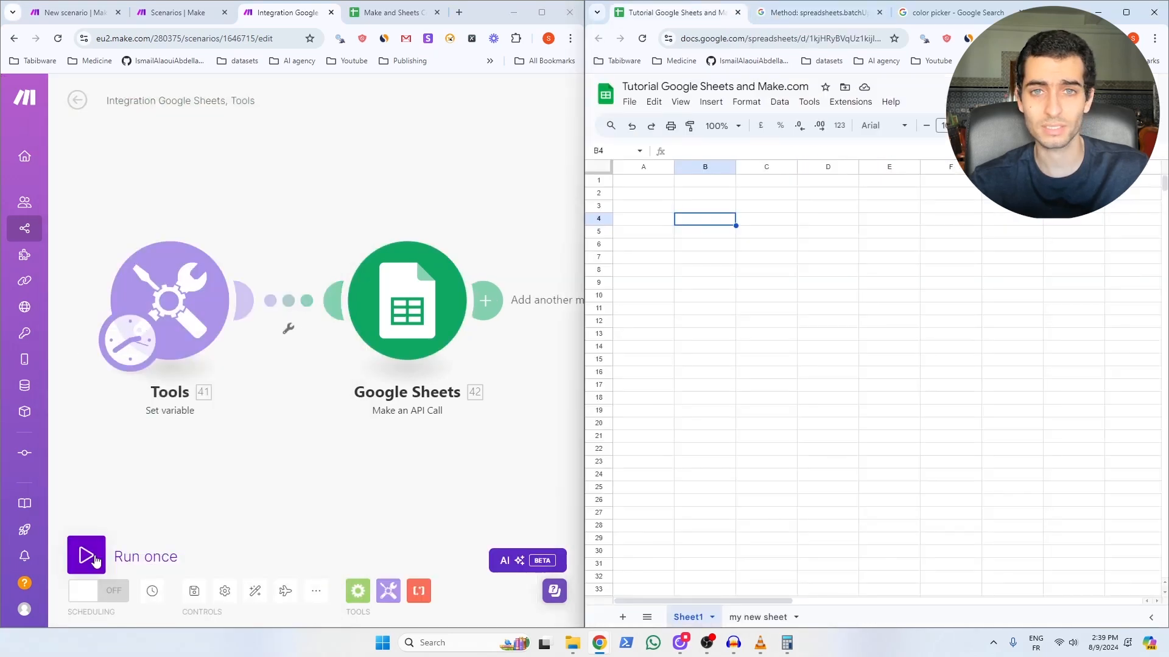
# Step: Run the colour scenario once, then select header cells A1:C1 in the sheet
pyautogui.click(95, 559)
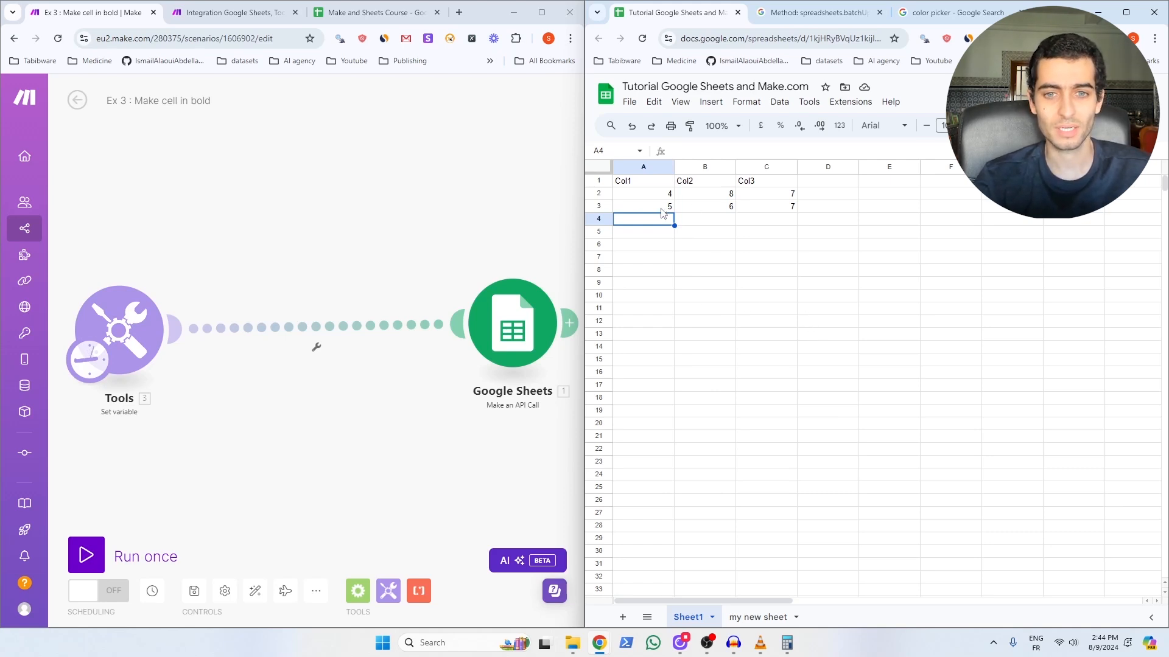
pyautogui.moveTo(655, 182); pyautogui.dragTo(762, 184)
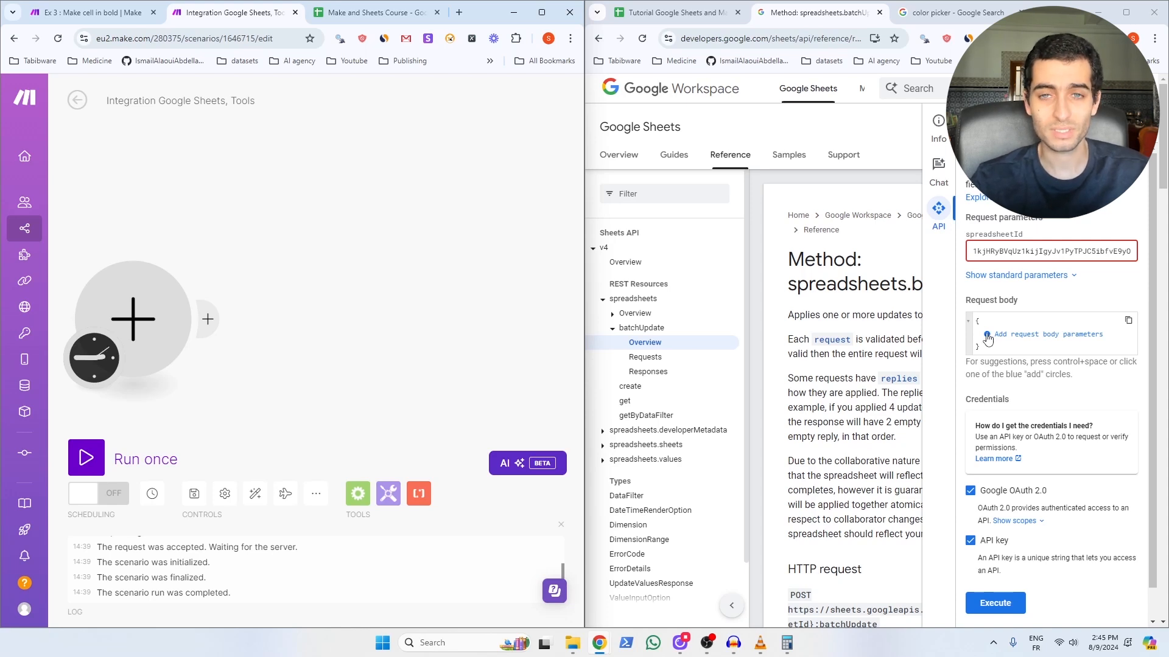
# Step: Build a repeatCell range with sheetId 0, rows 0–1 and columns 0–3
pyautogui.click(987, 339)
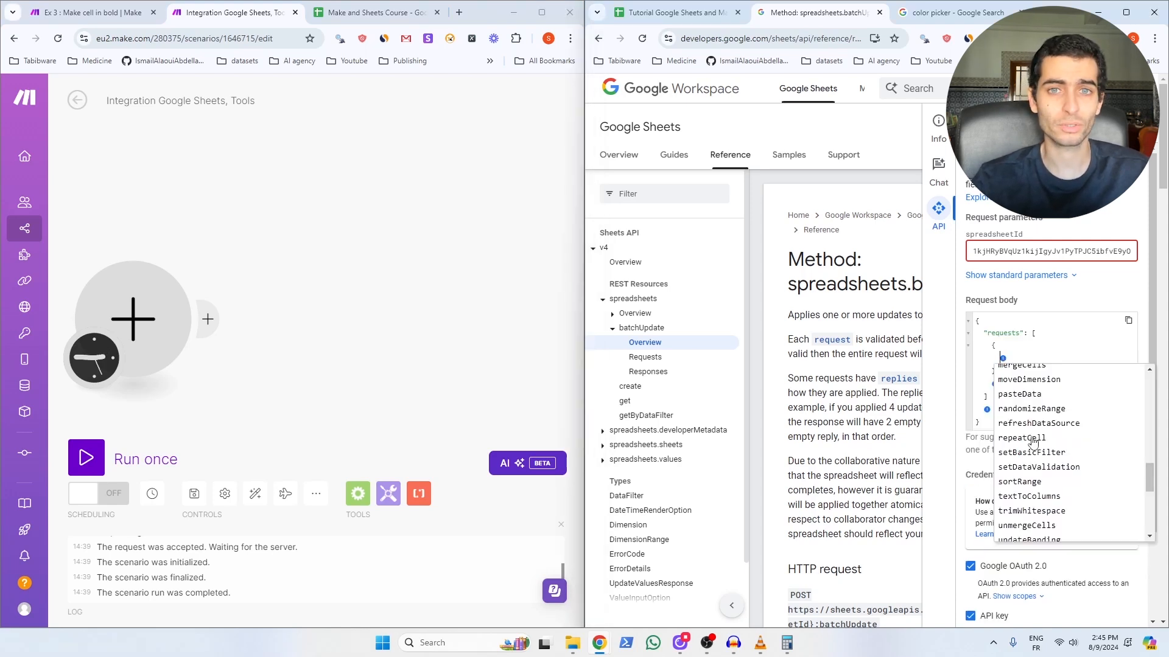
pyautogui.click(1031, 439)
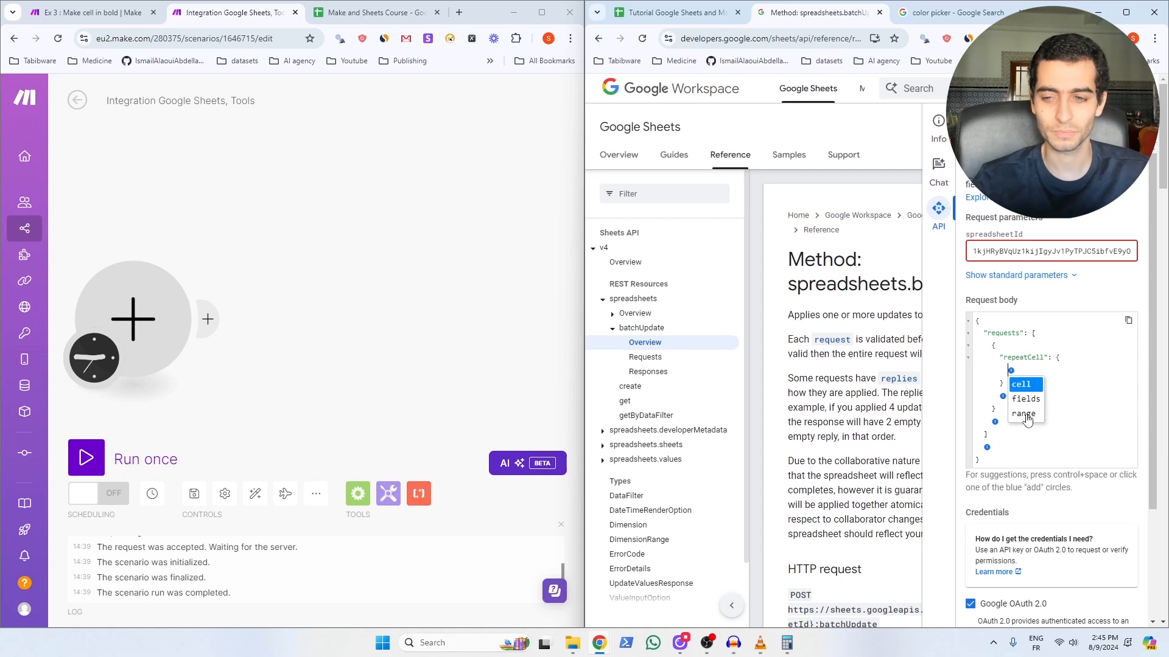
pyautogui.click(1025, 415)
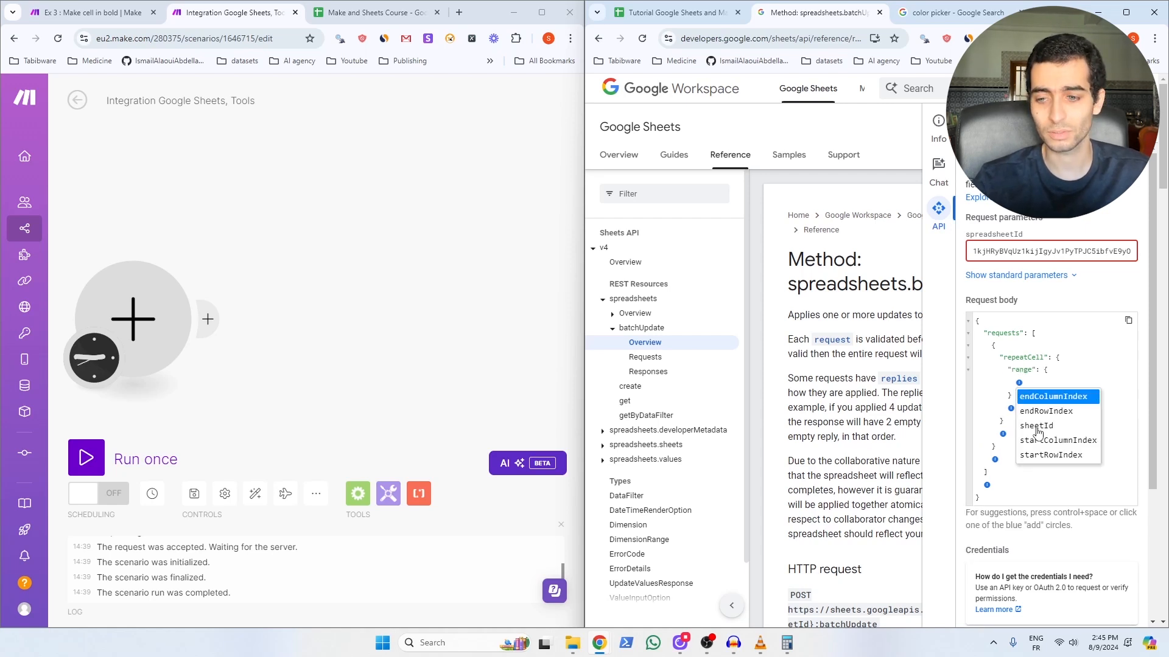
pyautogui.click(1036, 426)
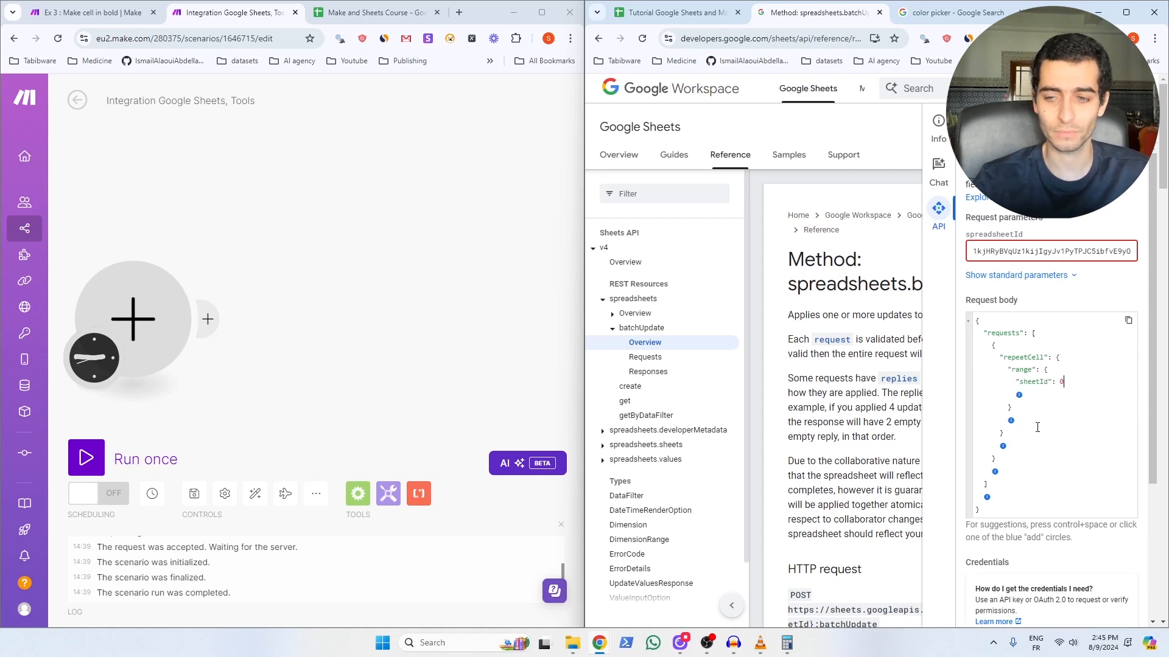
pyautogui.click(1018, 394)
pyautogui.click(1062, 453)
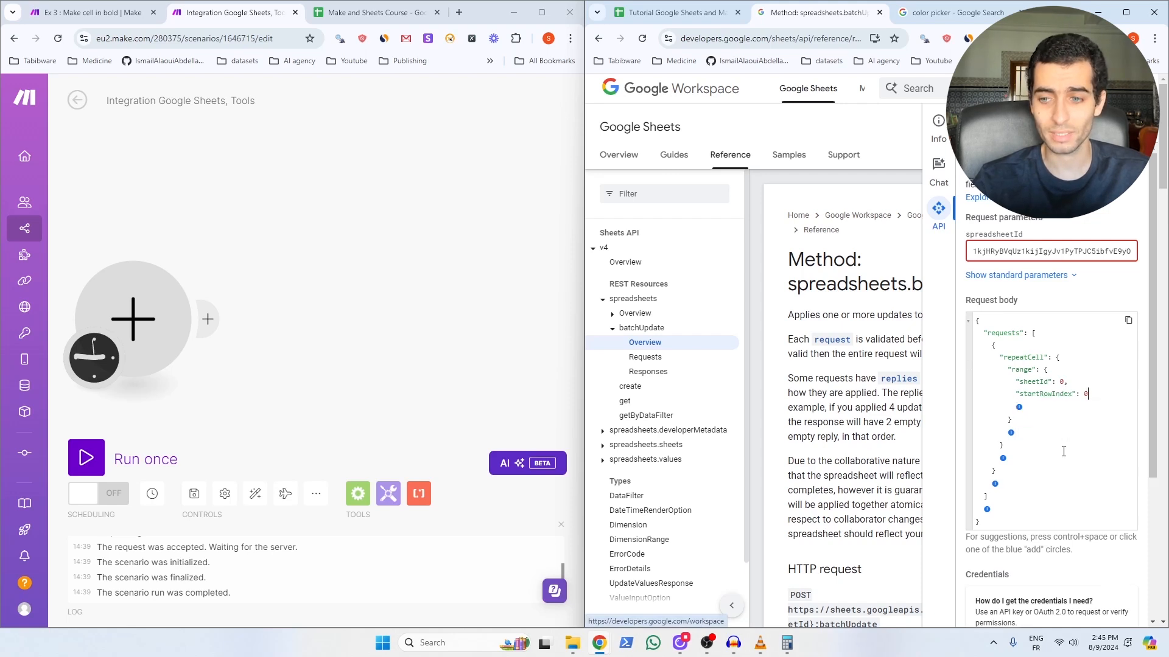
pyautogui.click(669, 15)
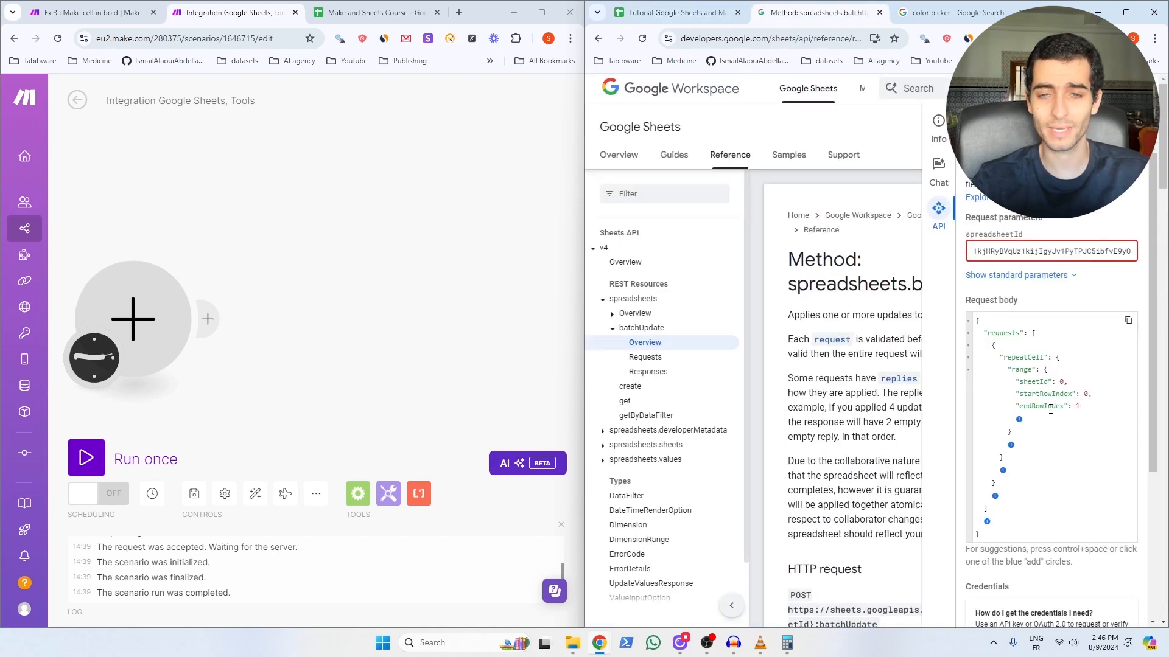
pyautogui.click(676, 13)
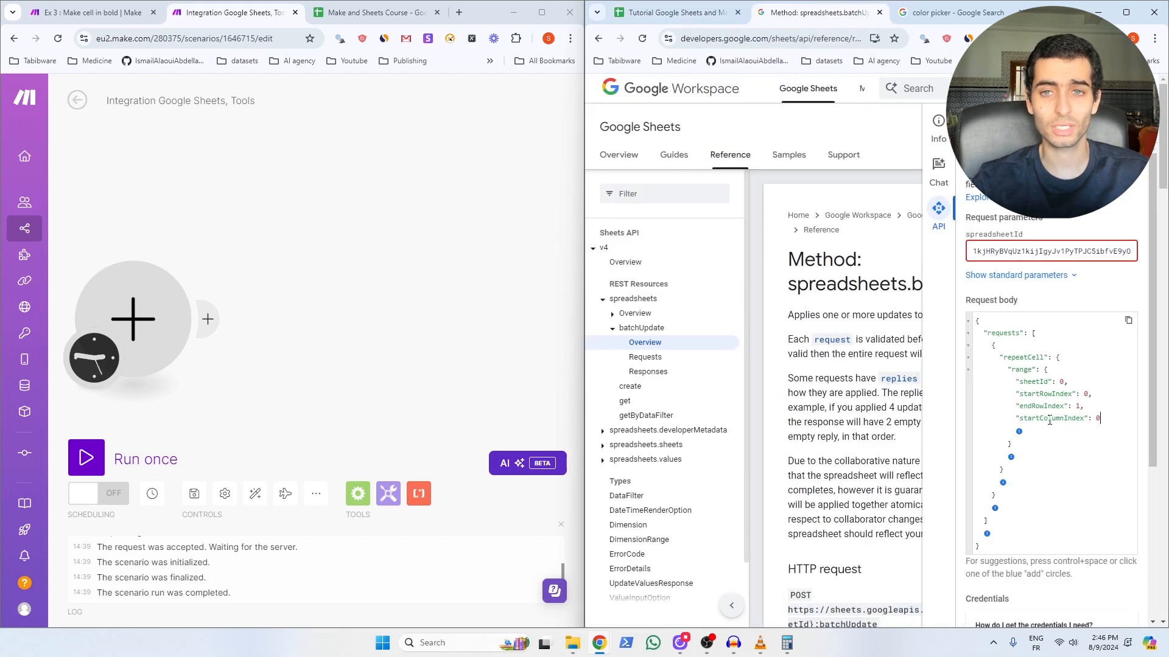
pyautogui.click(676, 13)
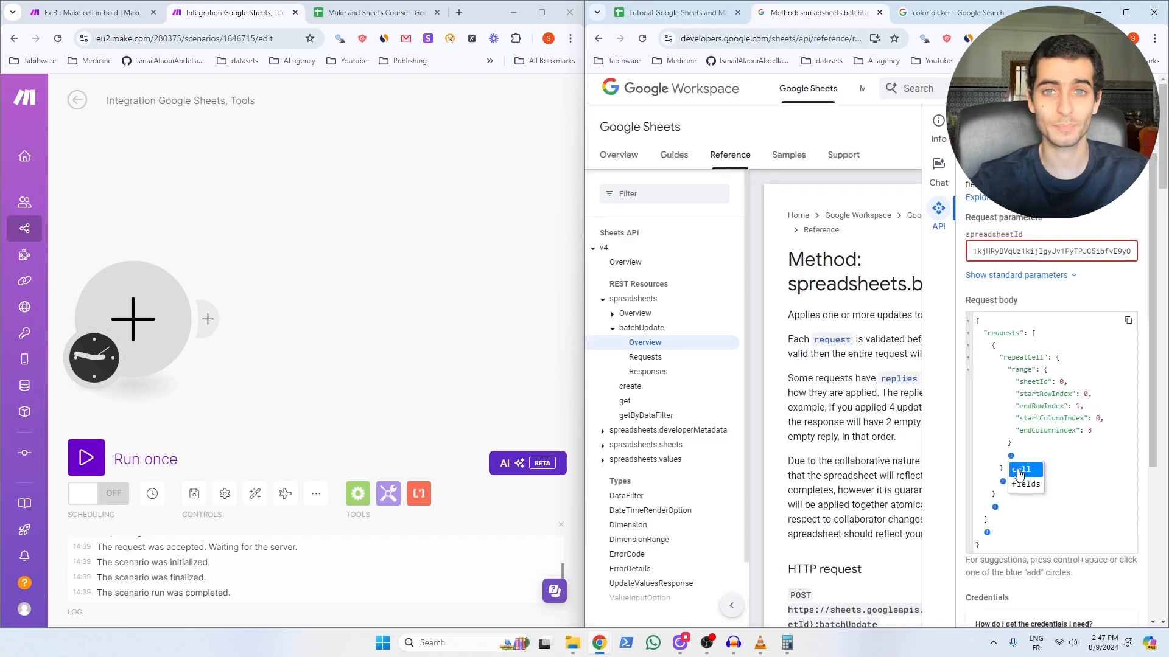
# Step: Add cell > userEnteredFormat > textFormat > bold to the request and set bold to true
pyautogui.click(1019, 472)
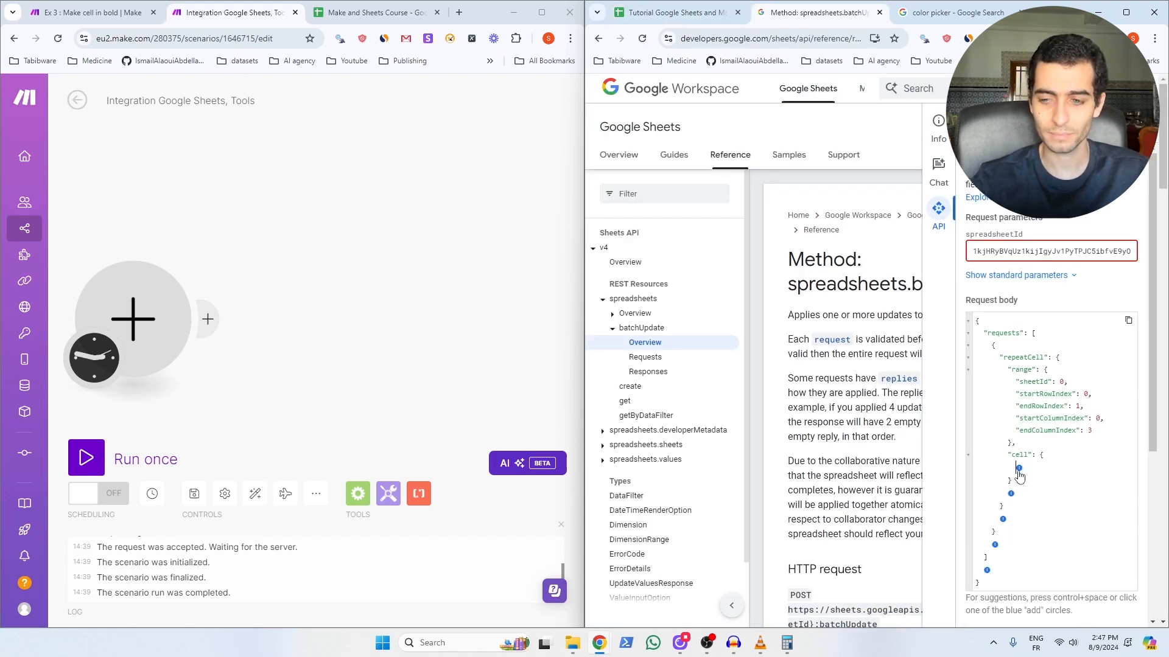
pyautogui.click(1019, 470)
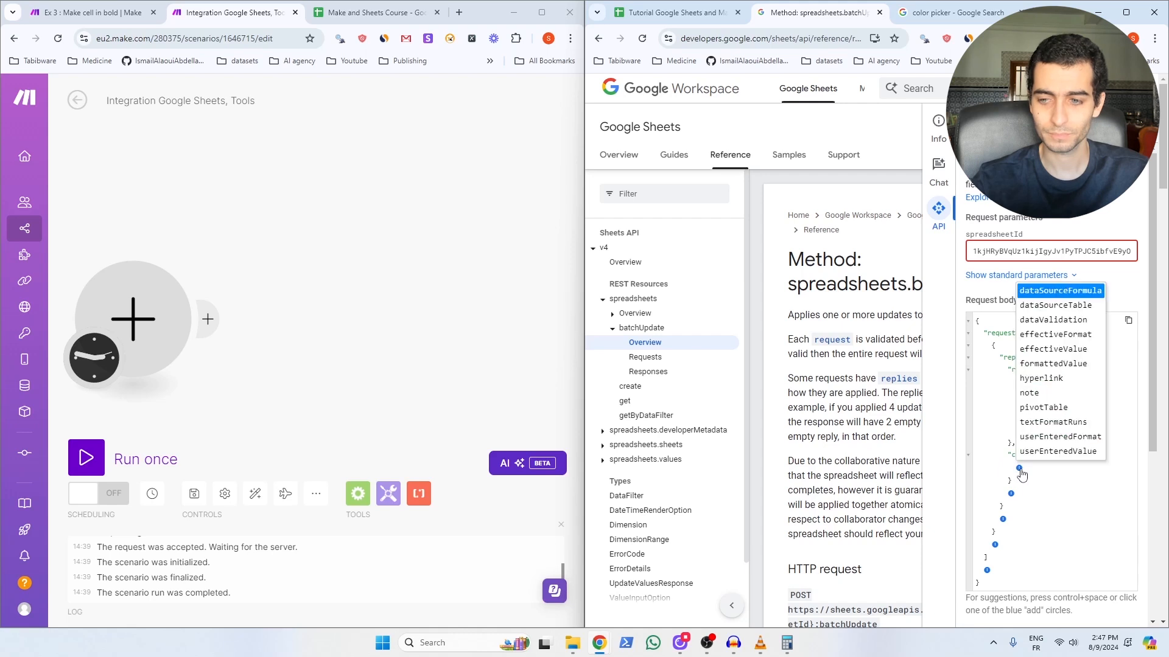
pyautogui.click(1046, 437)
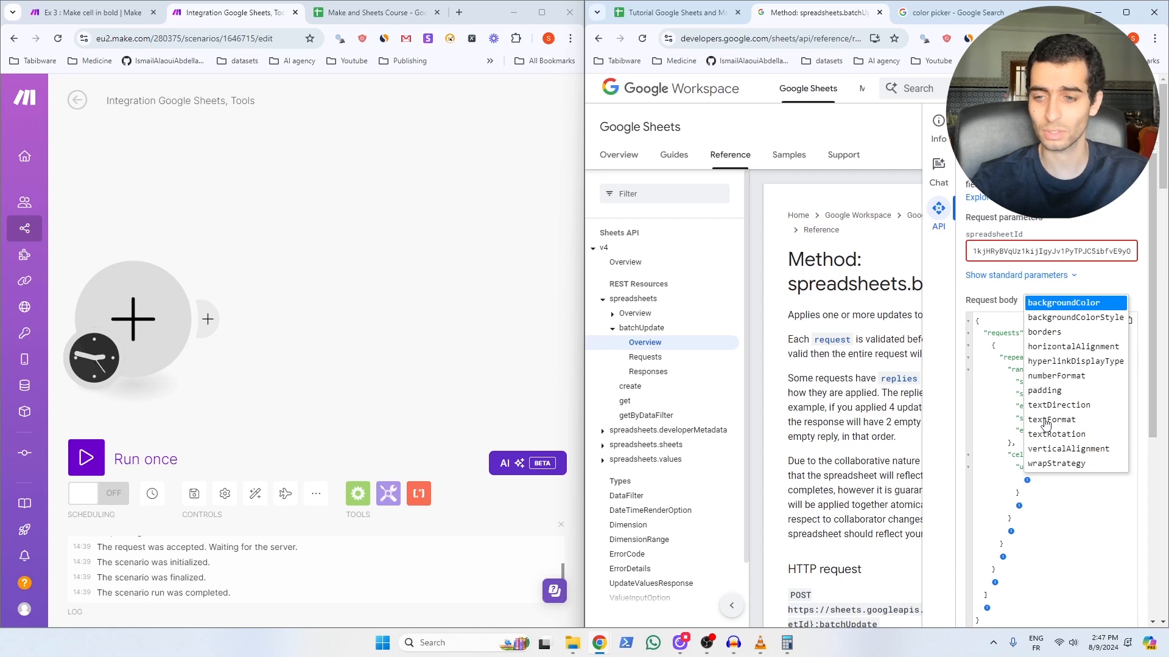
pyautogui.click(1044, 420)
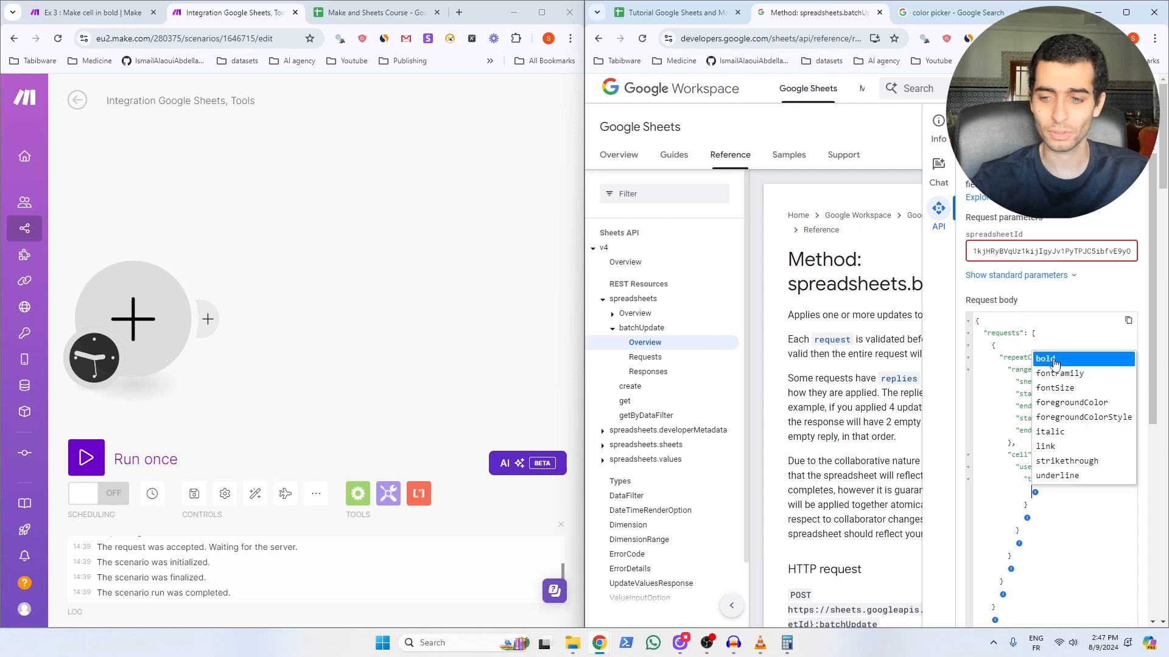
pyautogui.click(1054, 363)
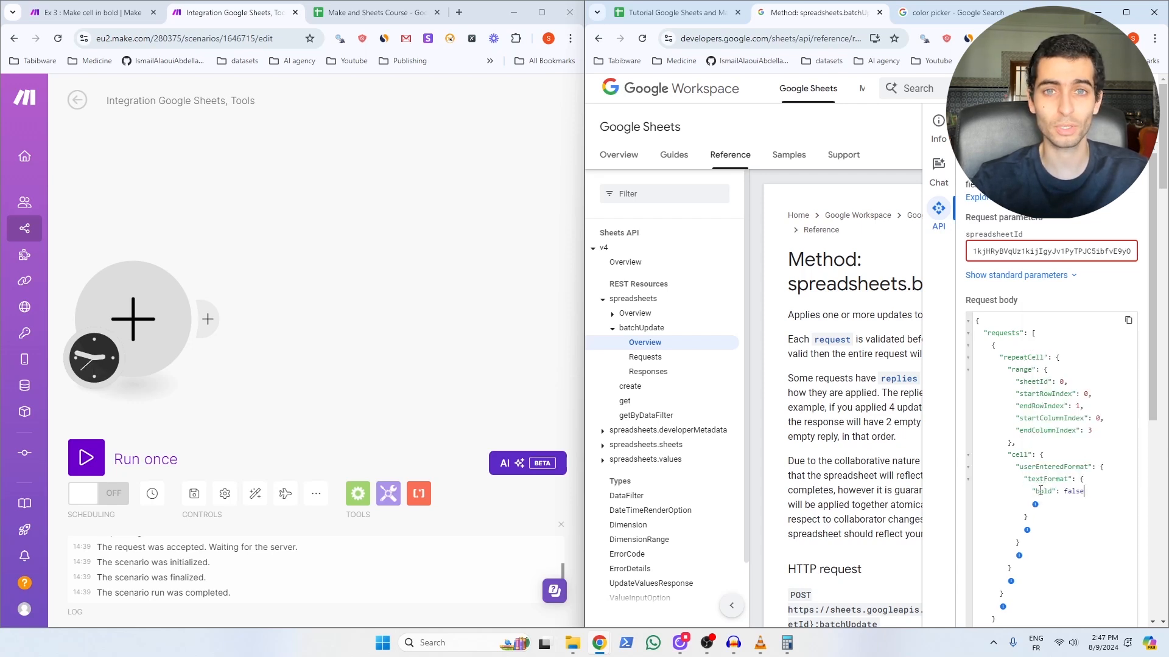
pyautogui.doubleClick(1074, 490)
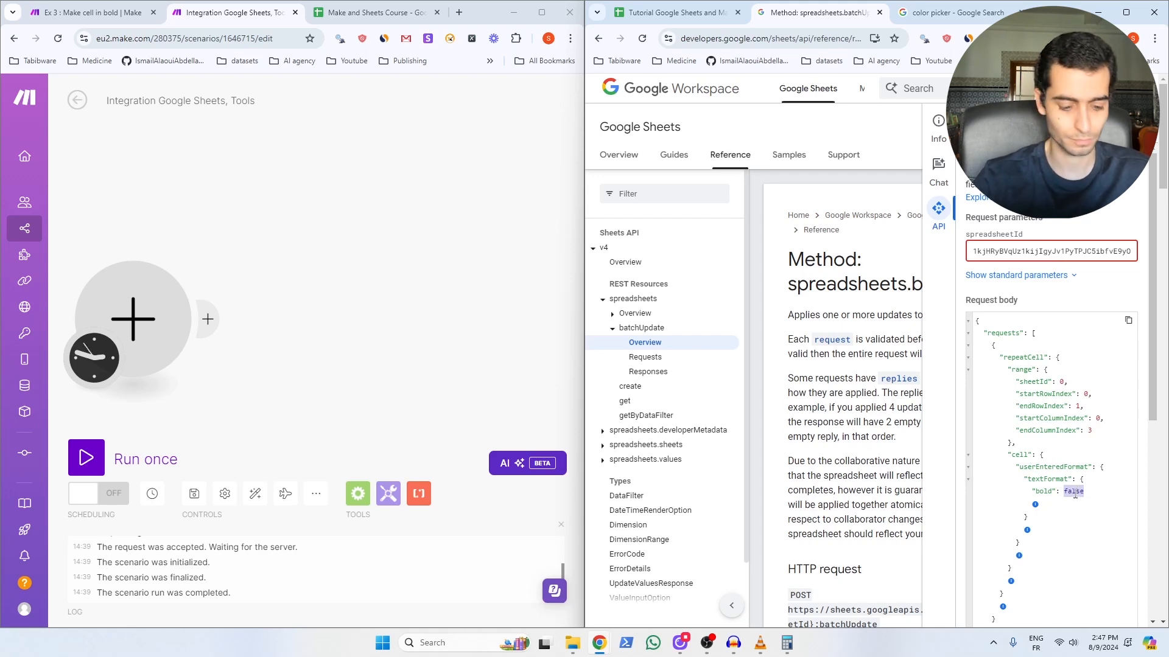
pyautogui.write('true')
# Step: Add fields "userEnteredFormat" and execute the request to bold headers A1:C1
pyautogui.scroll(-1, 1047, 512)
pyautogui.click(1011, 519)
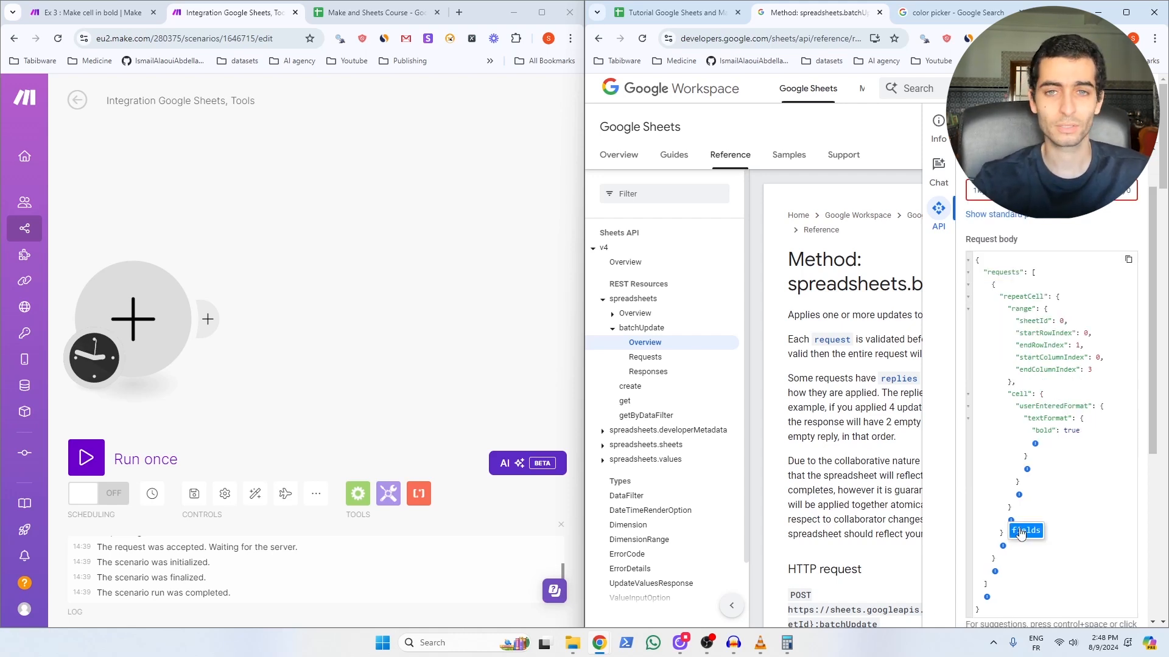
pyautogui.click(1021, 532)
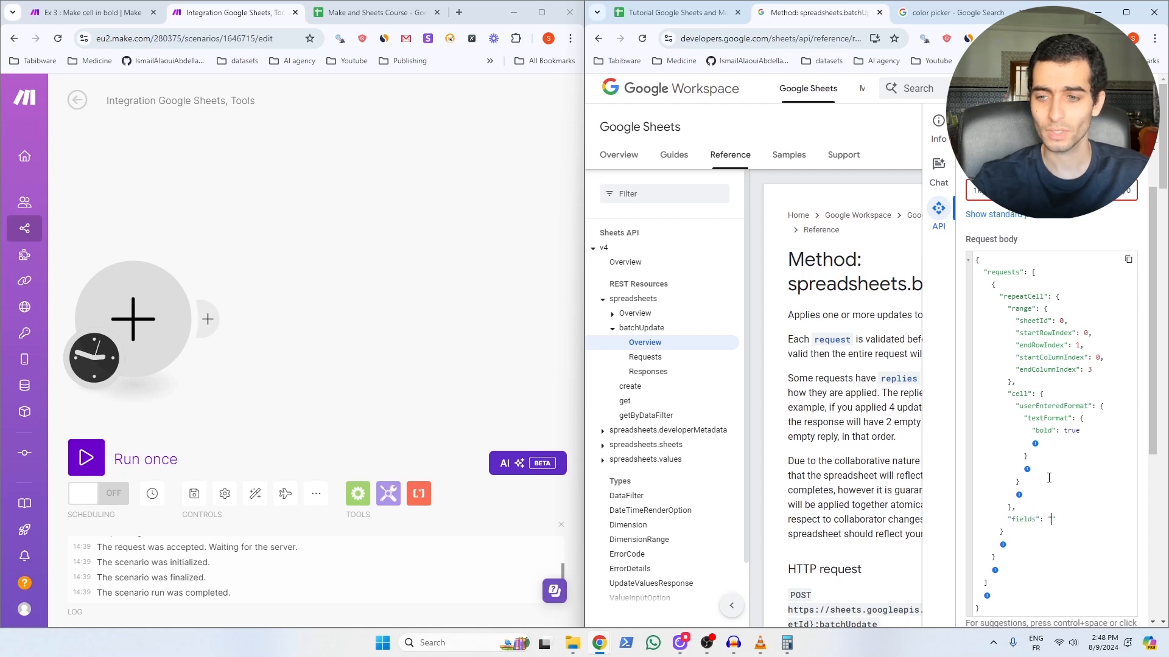
pyautogui.doubleClick(1046, 406)
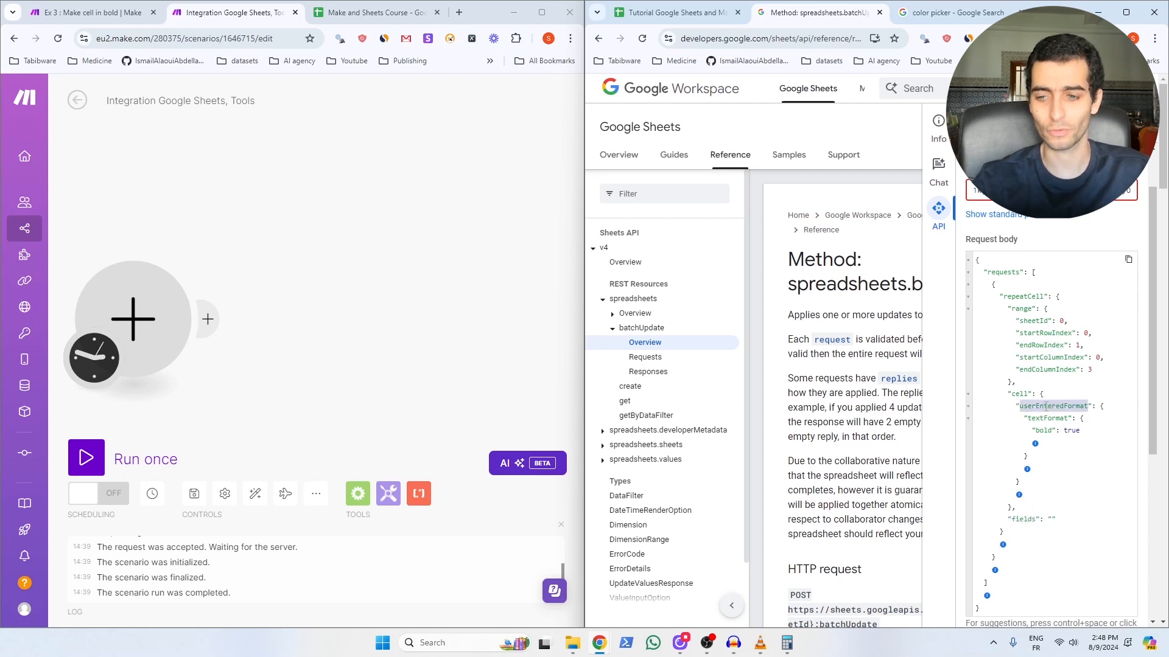
pyautogui.hotkey('ctrl', 'c')
pyautogui.click(1049, 519)
pyautogui.hotkey('ctrl', 'v')
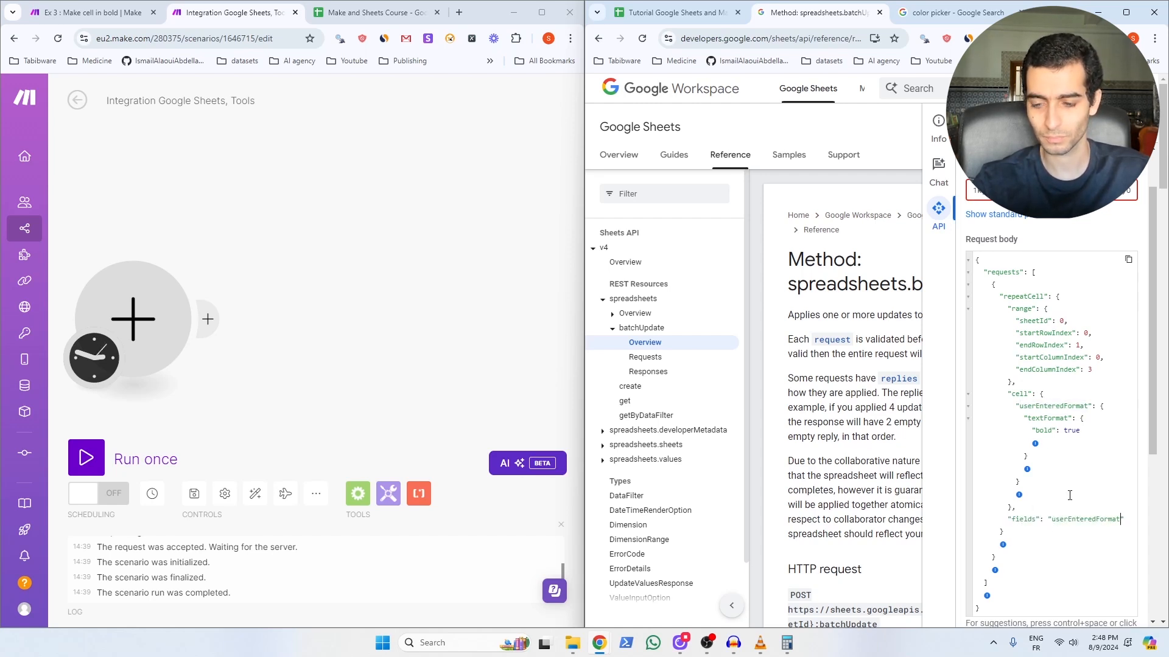
pyautogui.scroll(-5, 1034, 536)
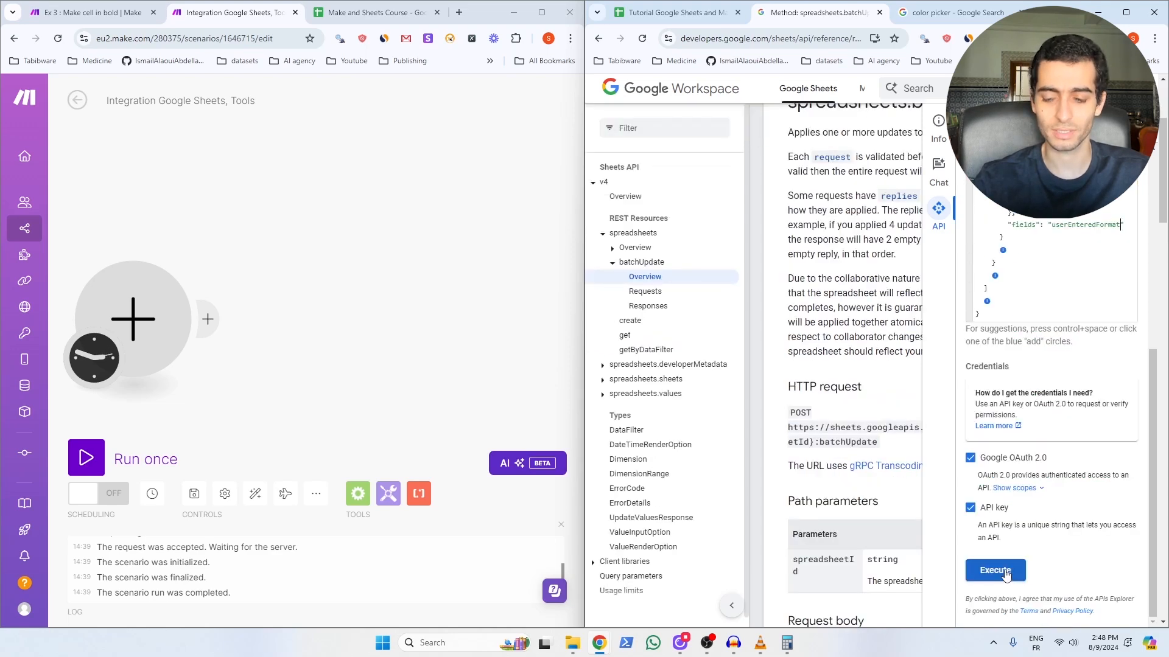
pyautogui.click(1006, 575)
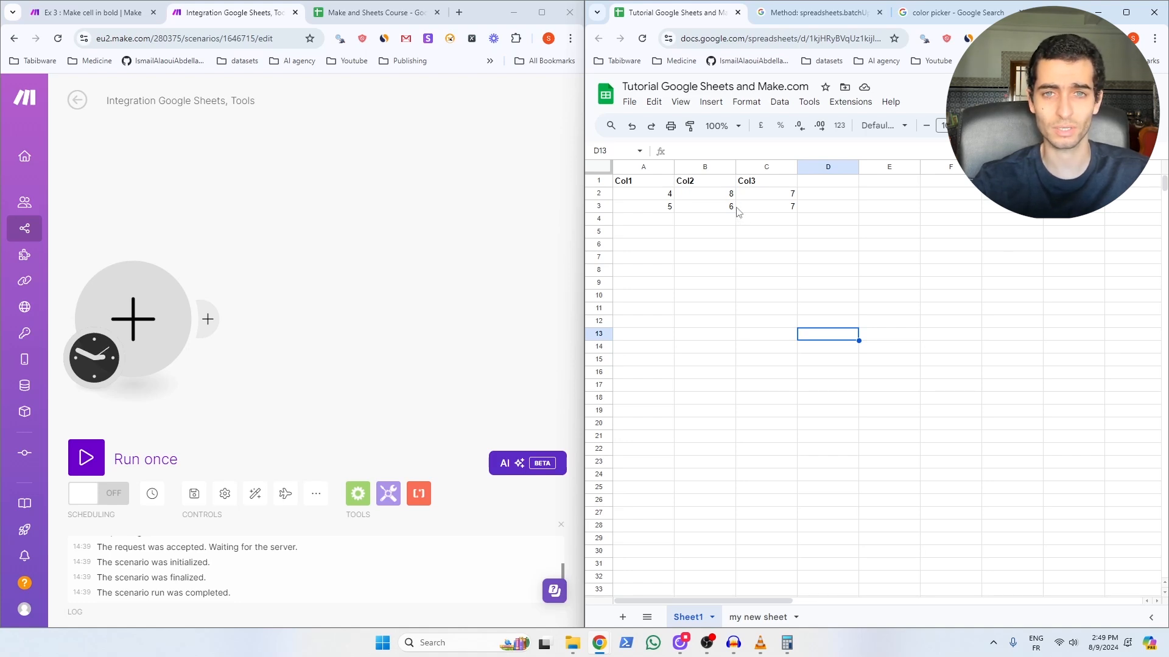
# Step: Paste the bold repeatCell request body as make_it_bold's value and confirm
pyautogui.hotkey('ctrl', 'Tab')
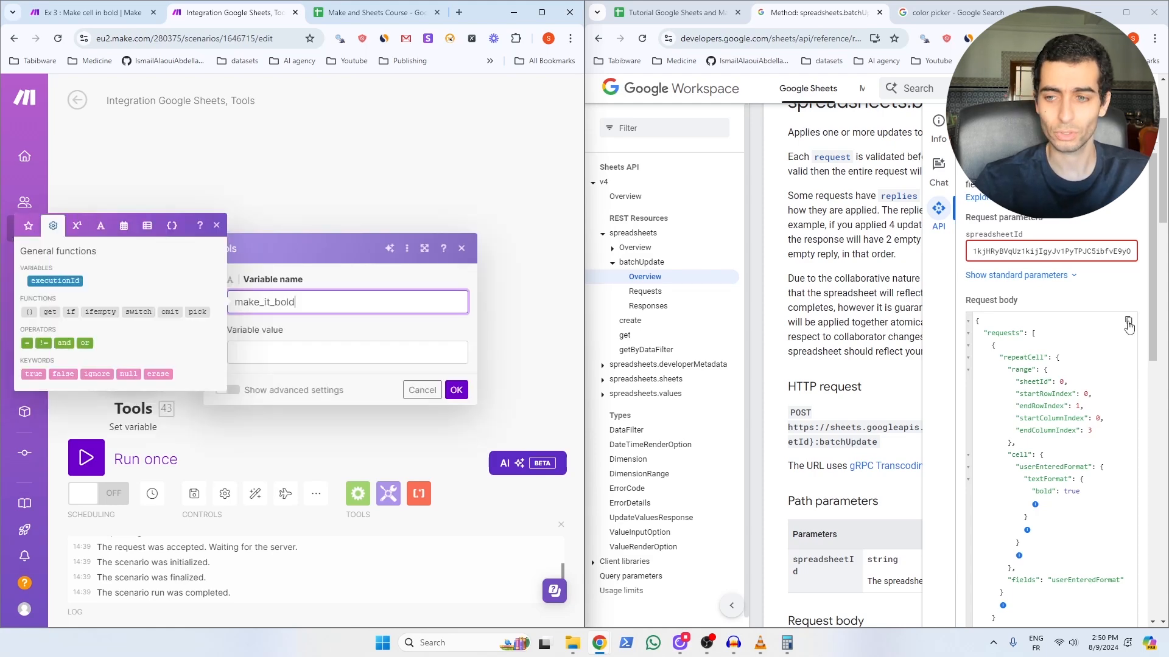
pyautogui.click(1128, 327)
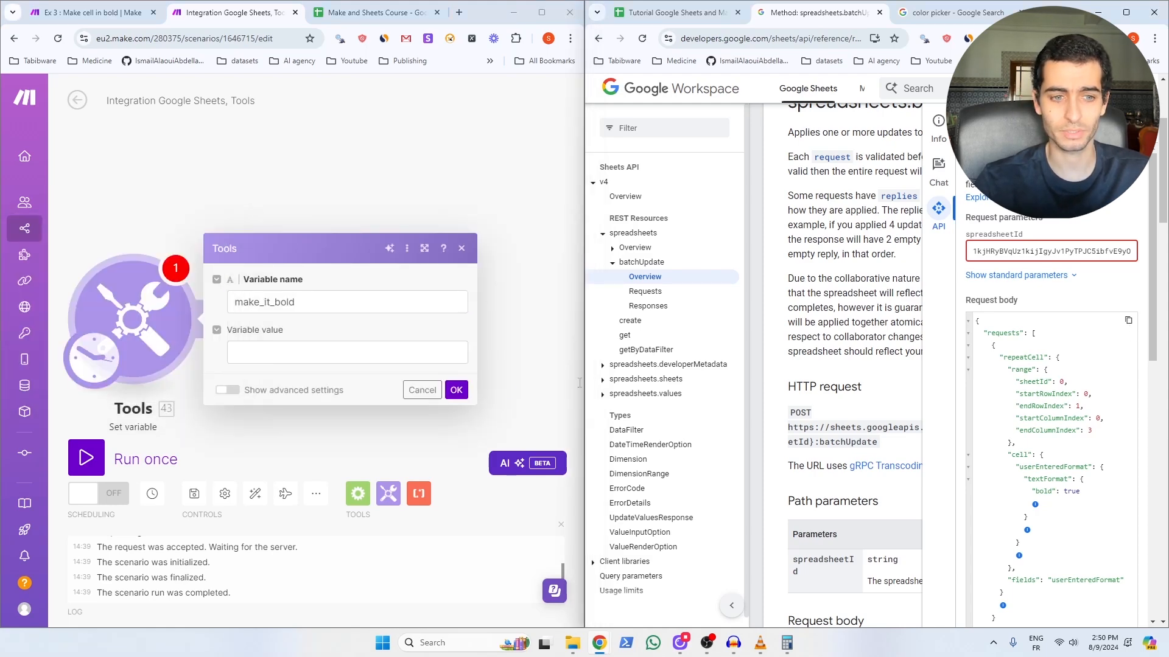
pyautogui.click(344, 359)
pyautogui.hotkey('ctrl', 'v')
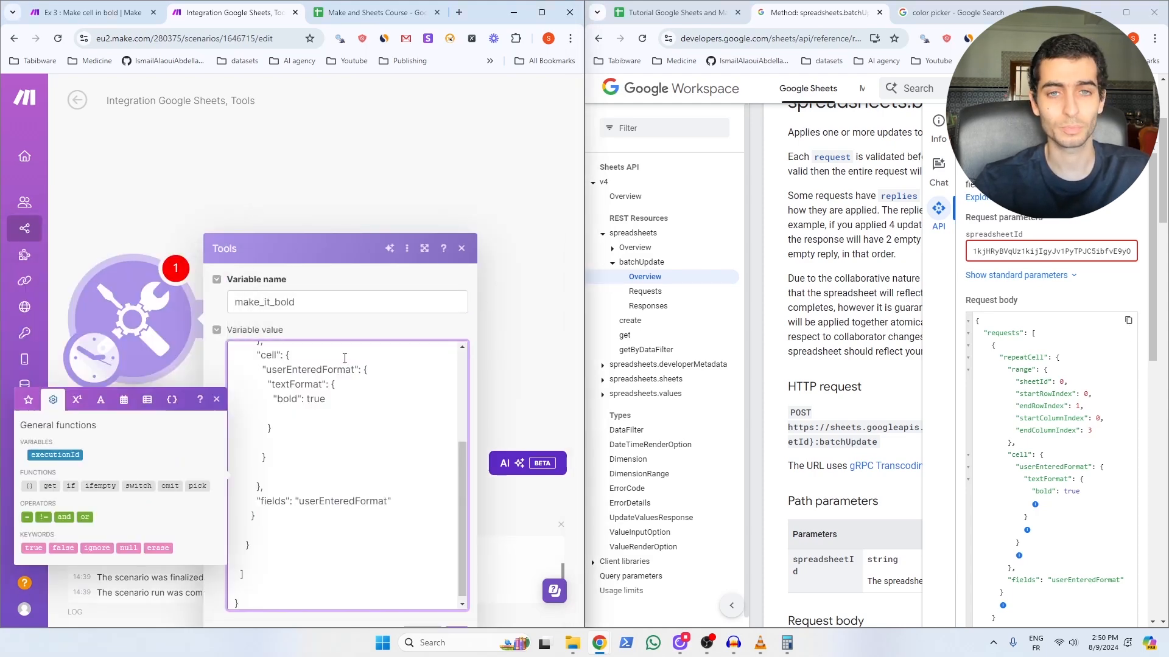
pyautogui.click(453, 484)
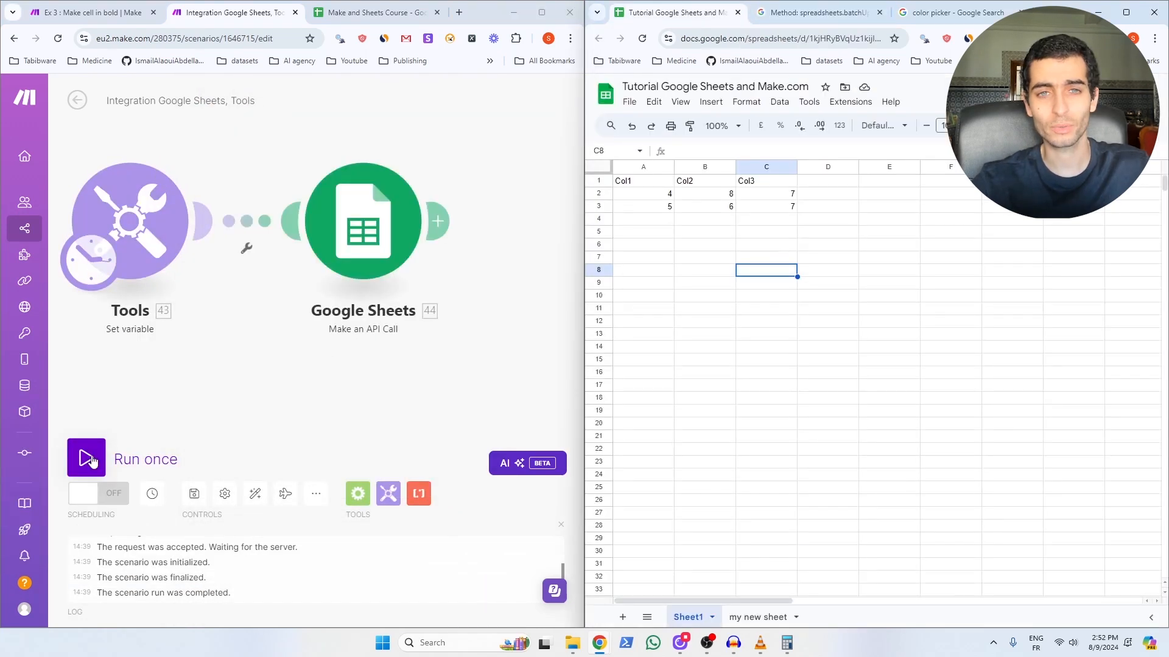
# Step: Run the scenario once, then scroll the Charts samples page to the source data table
pyautogui.click(90, 461)
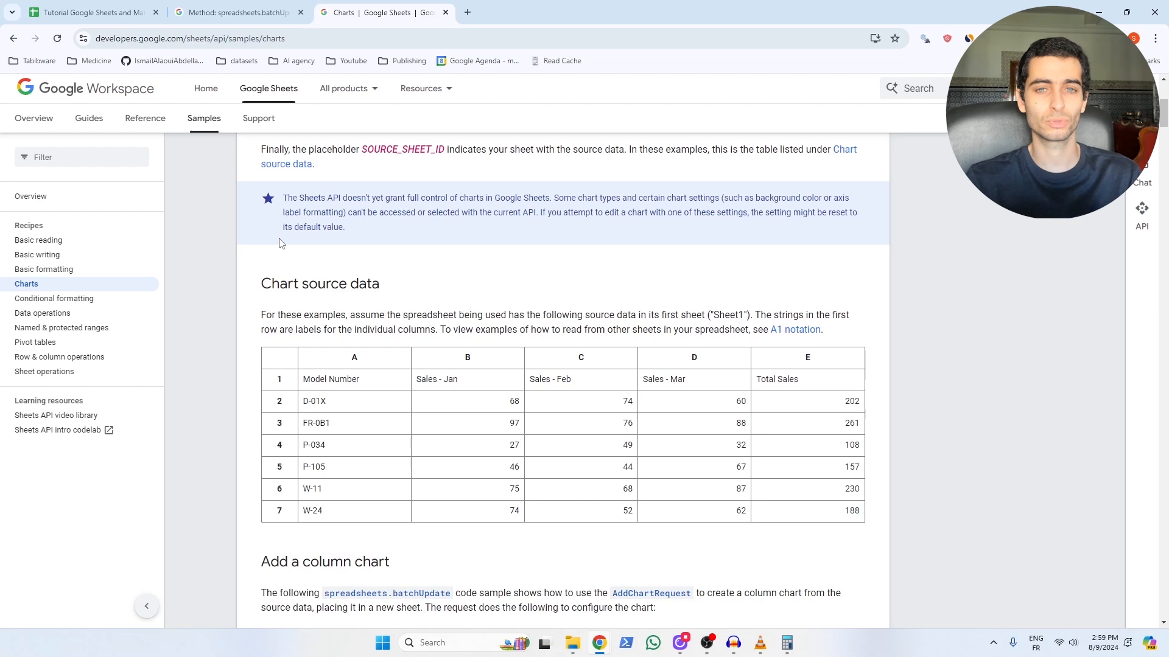
pyautogui.scroll(-1, 744, 384)
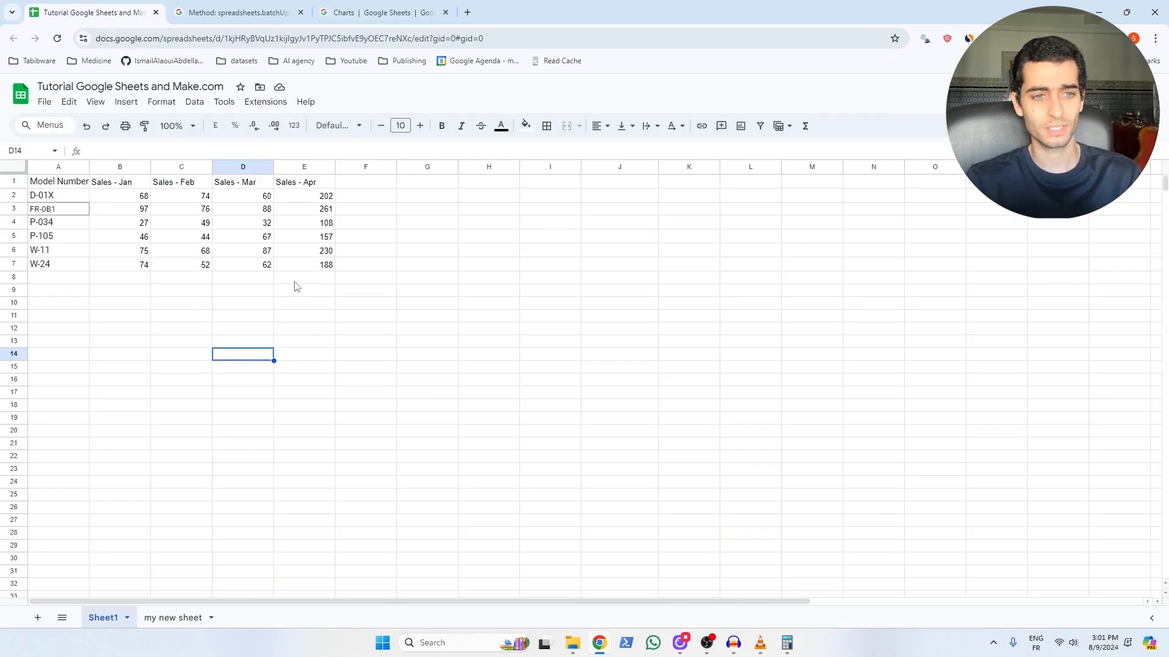
# Step: Go back to the Charts samples docs to find the LINE chart addChart request
pyautogui.click(356, 18)
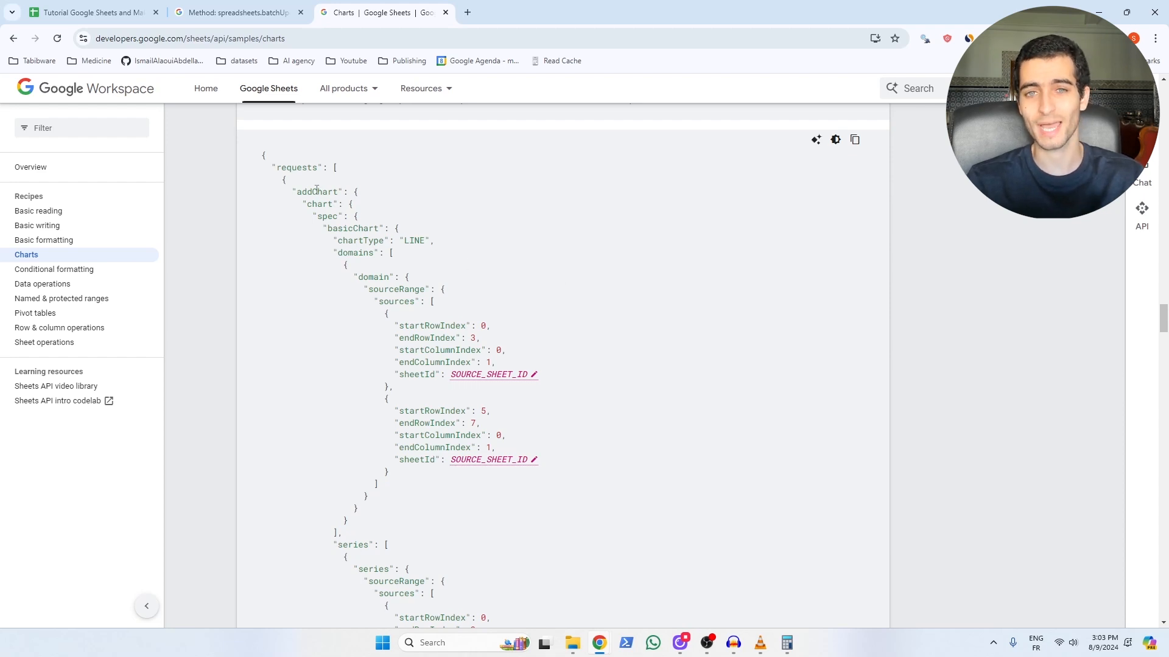
# Step: Highlight spec and chartType in the line chart sample and scroll through its domain and series ranges
pyautogui.doubleClick(334, 217)
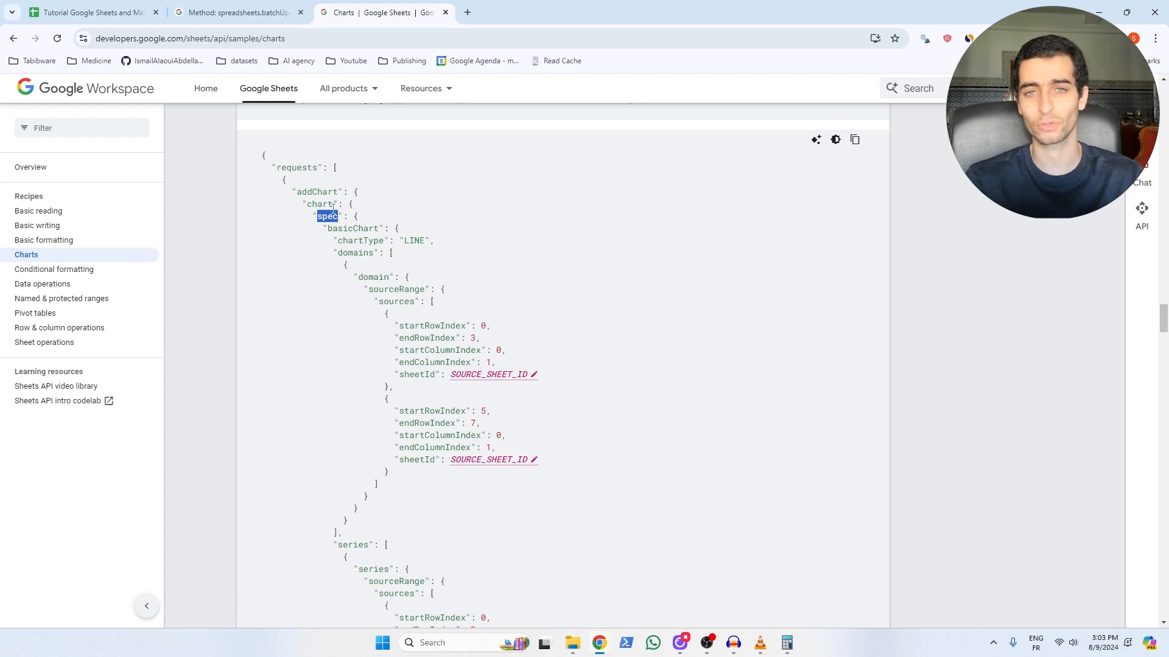
pyautogui.doubleClick(356, 240)
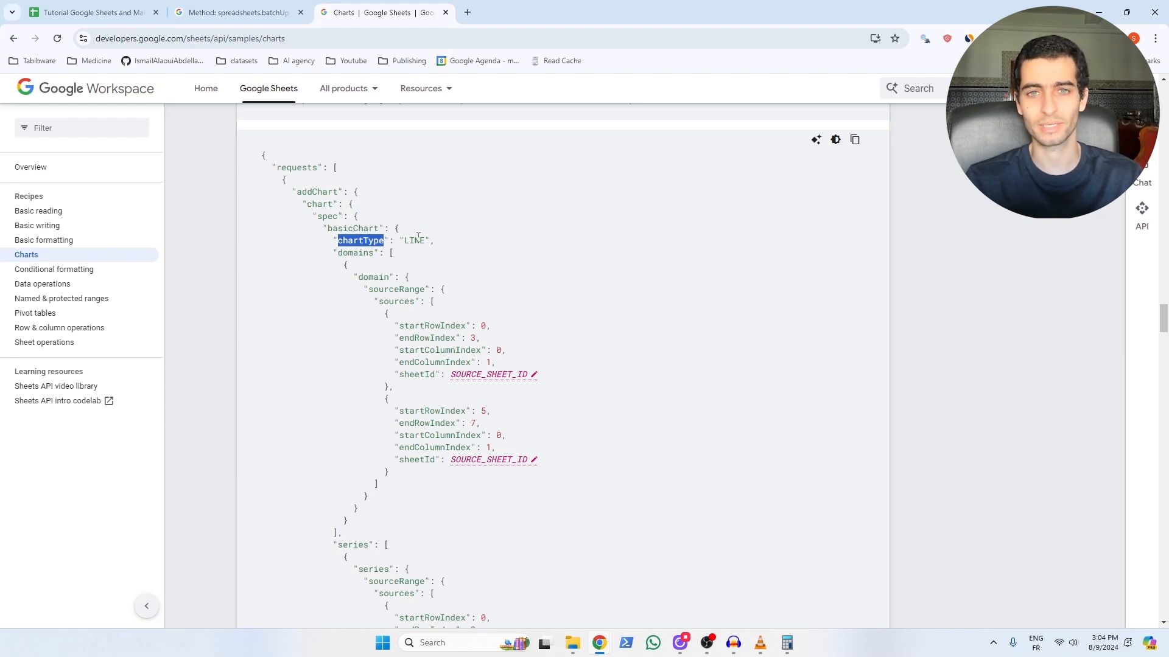
pyautogui.scroll(-1, 418, 237)
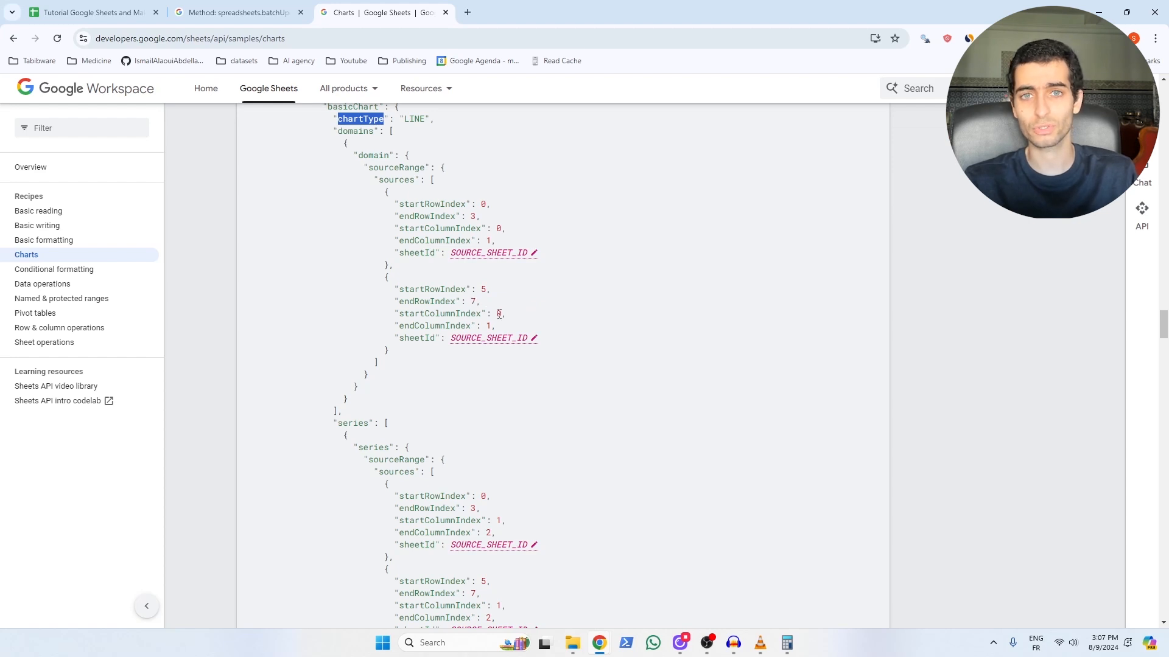
# Step: Compare the sample's series ranges against the Sheet1 sales table for models D-01X to W-24
pyautogui.click(139, 8)
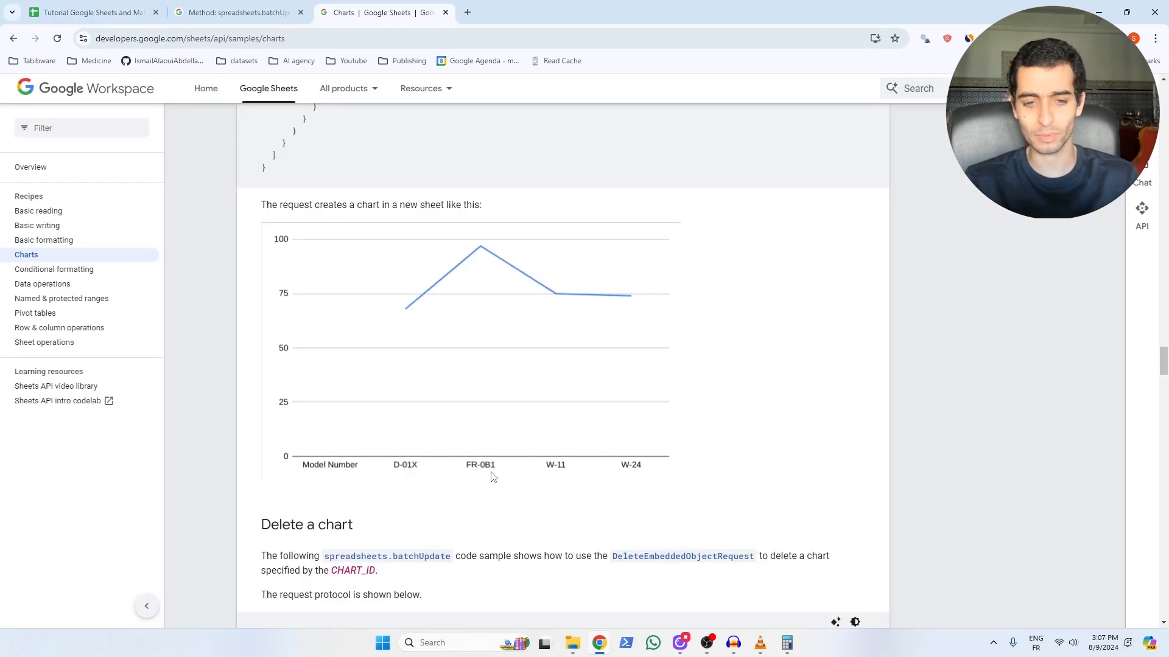
pyautogui.scroll(10, 363, 396)
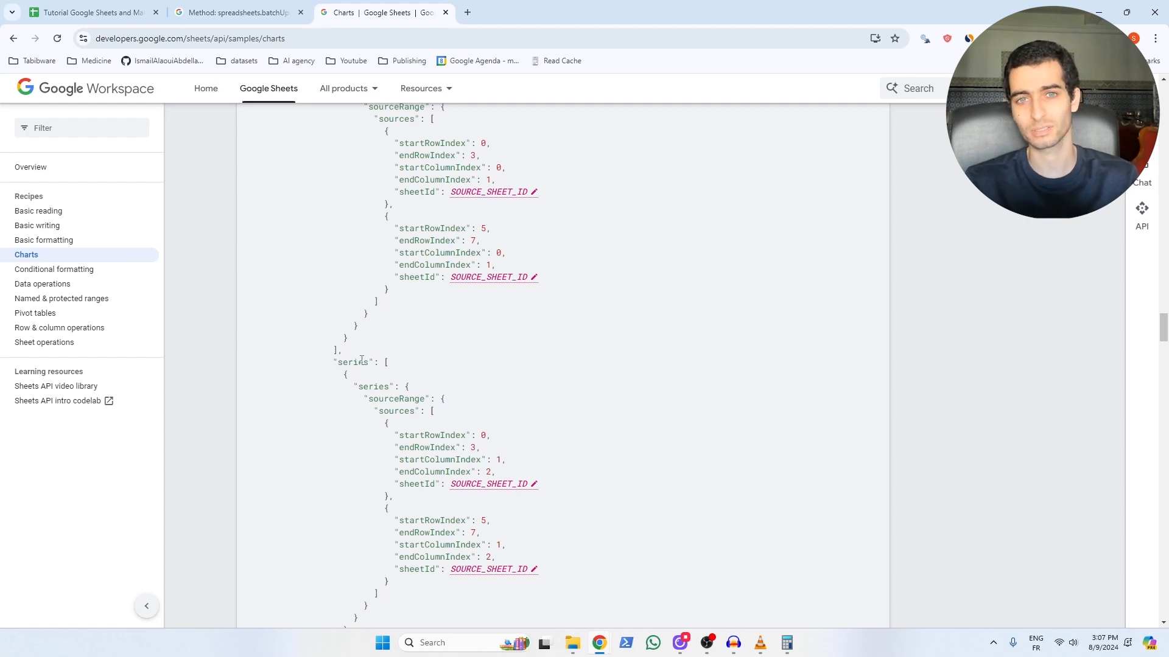
pyautogui.scroll(2, 362, 360)
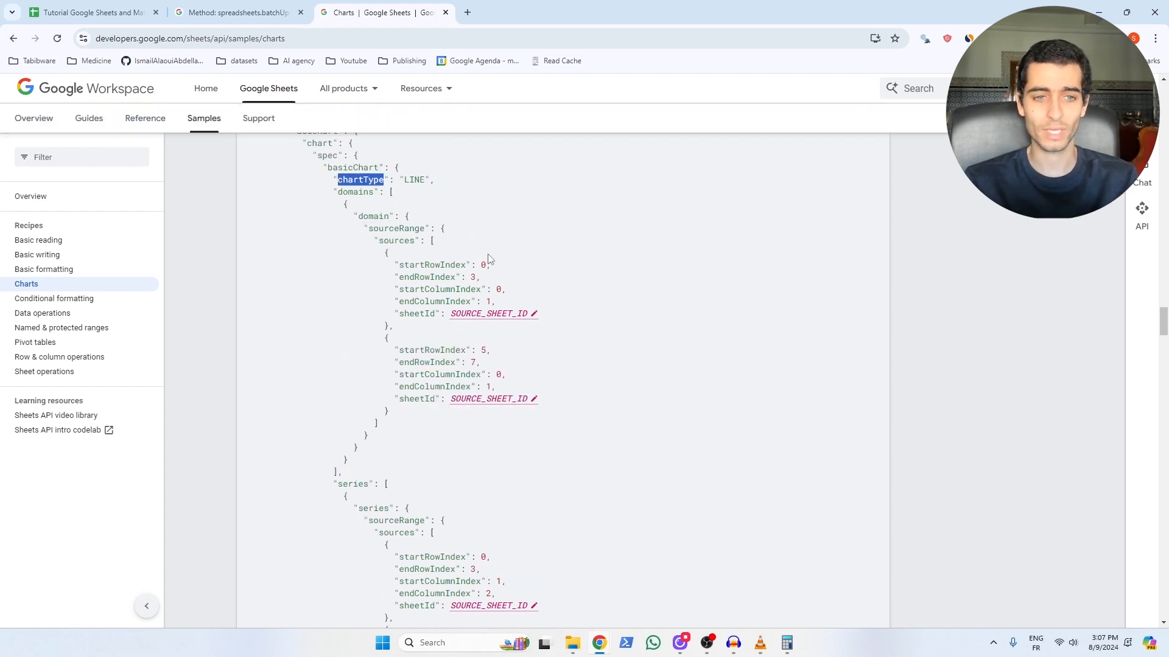
pyautogui.scroll(-3, 469, 269)
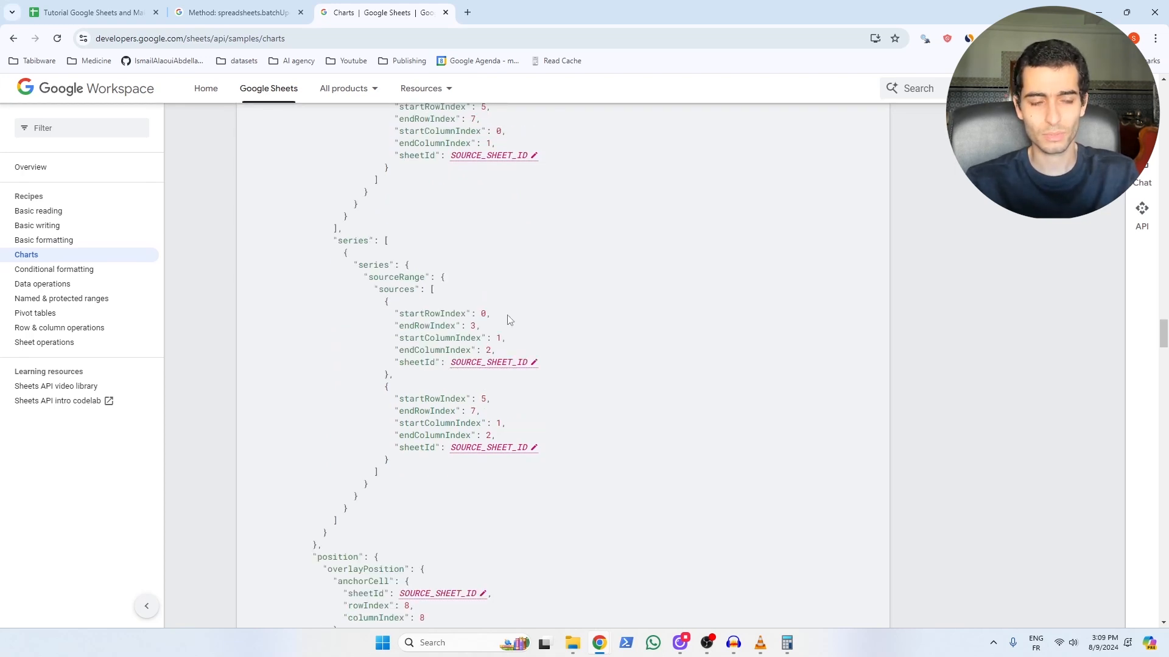
pyautogui.click(99, 13)
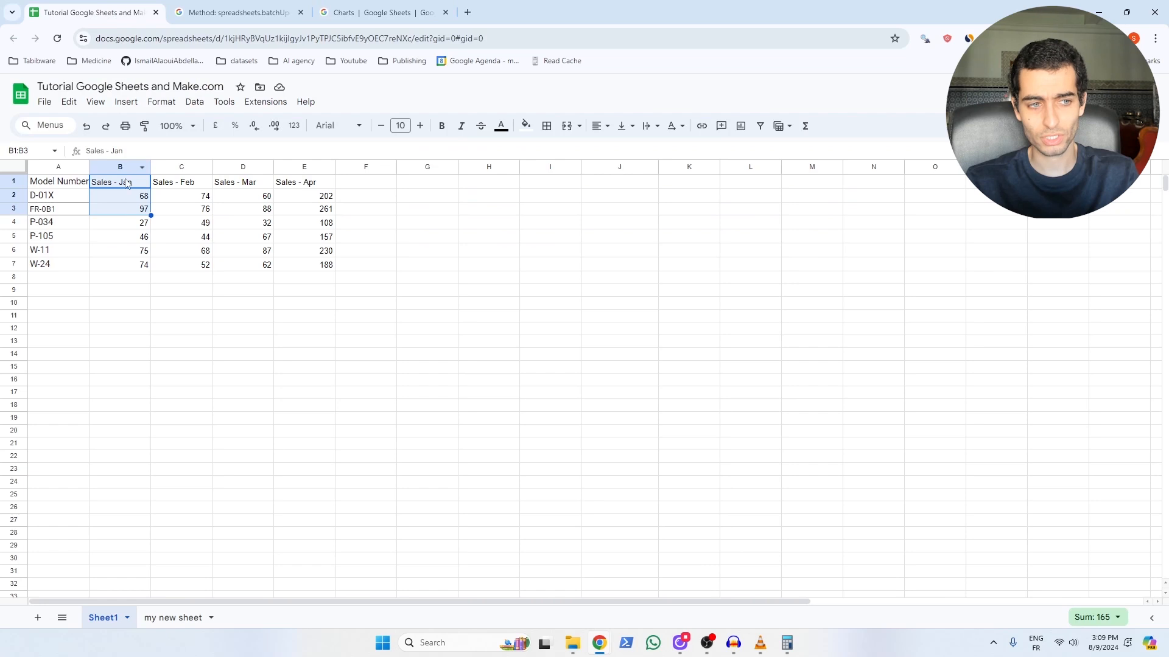
# Step: Check the second series range B6:B7 and mark out I9:M23 where the chart will land
pyautogui.click(377, 12)
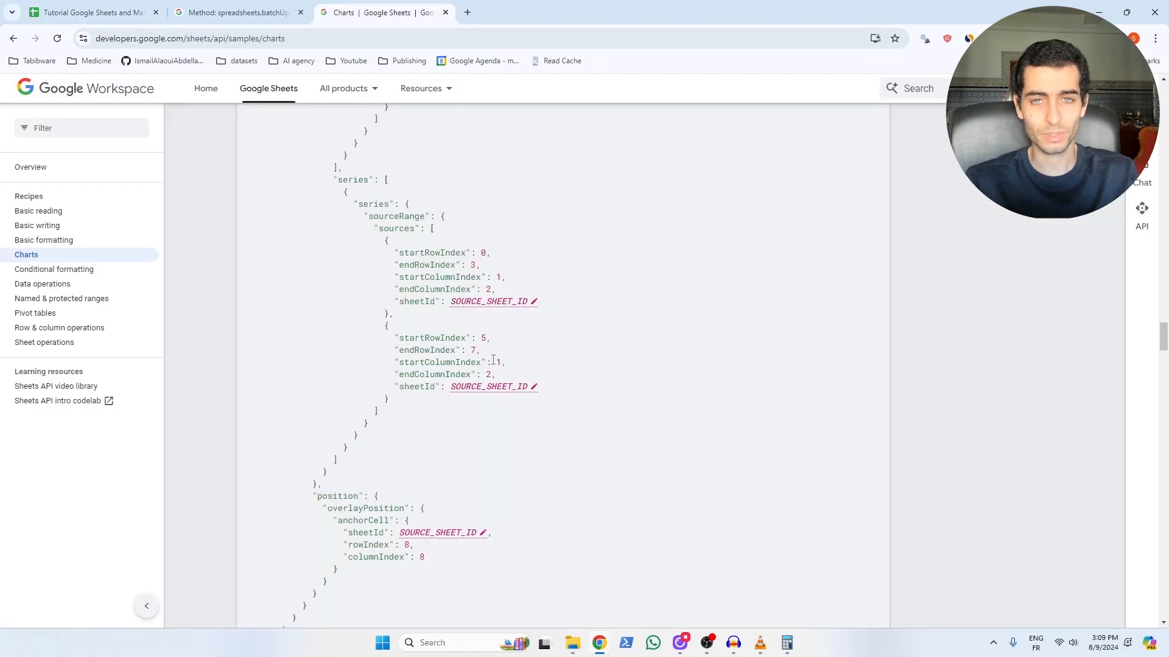
pyautogui.click(122, 13)
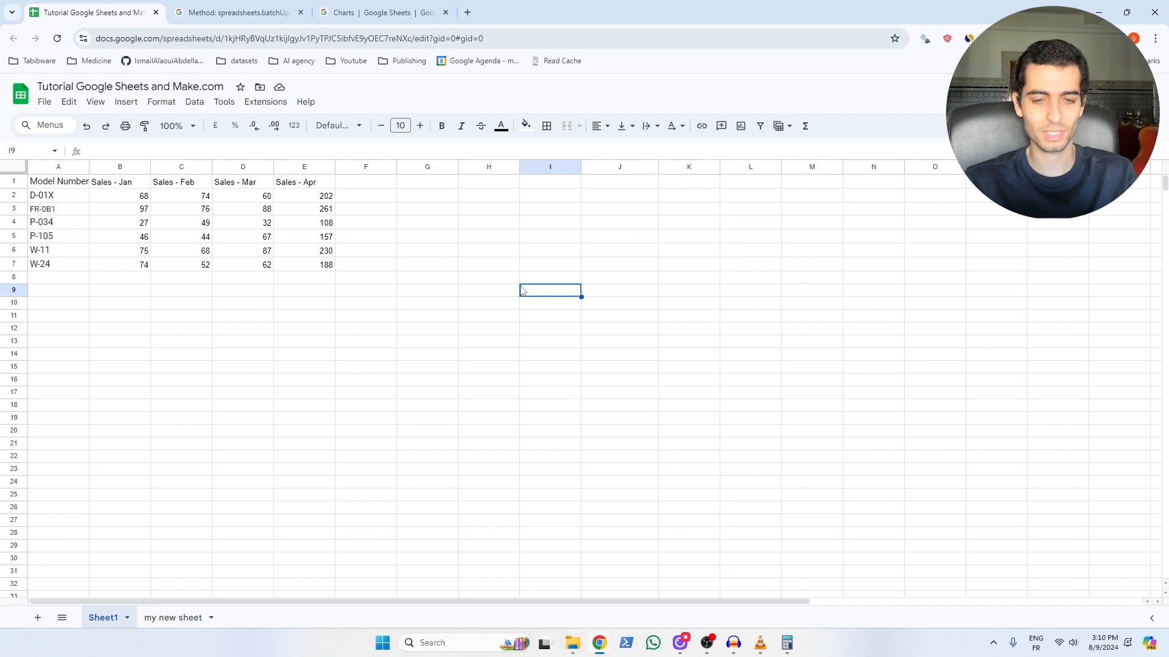
pyautogui.moveTo(576, 292); pyautogui.dragTo(815, 468)
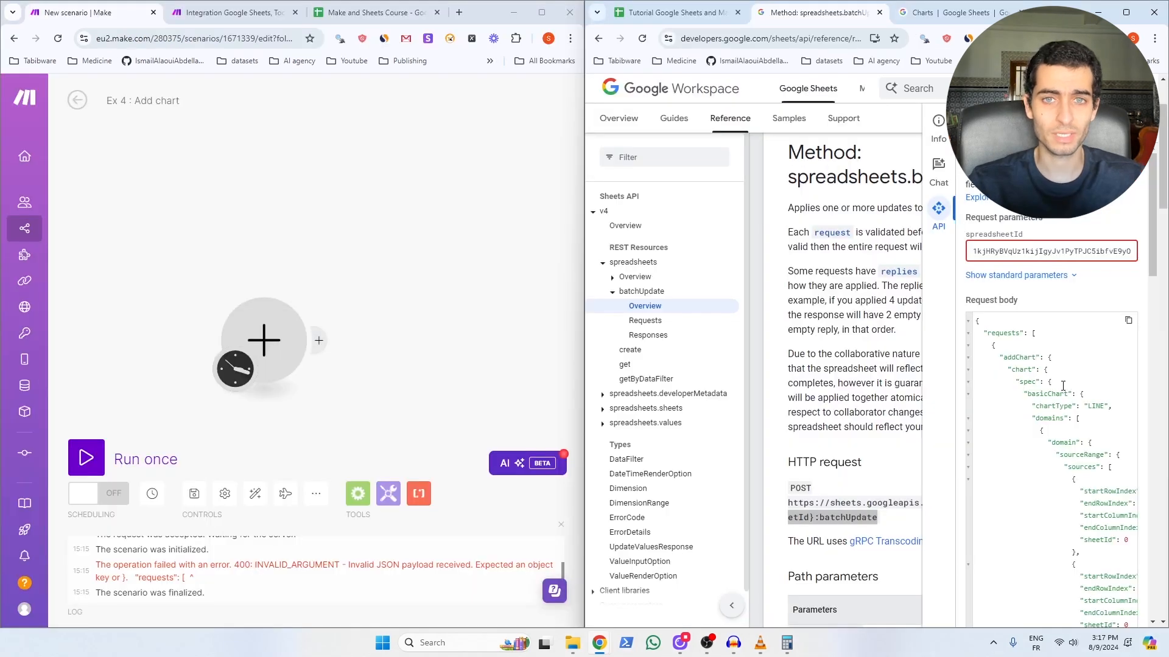
# Step: Save the add_chart variable, use it as the API call Body, and run the addChart request
pyautogui.scroll(-10, 1062, 385)
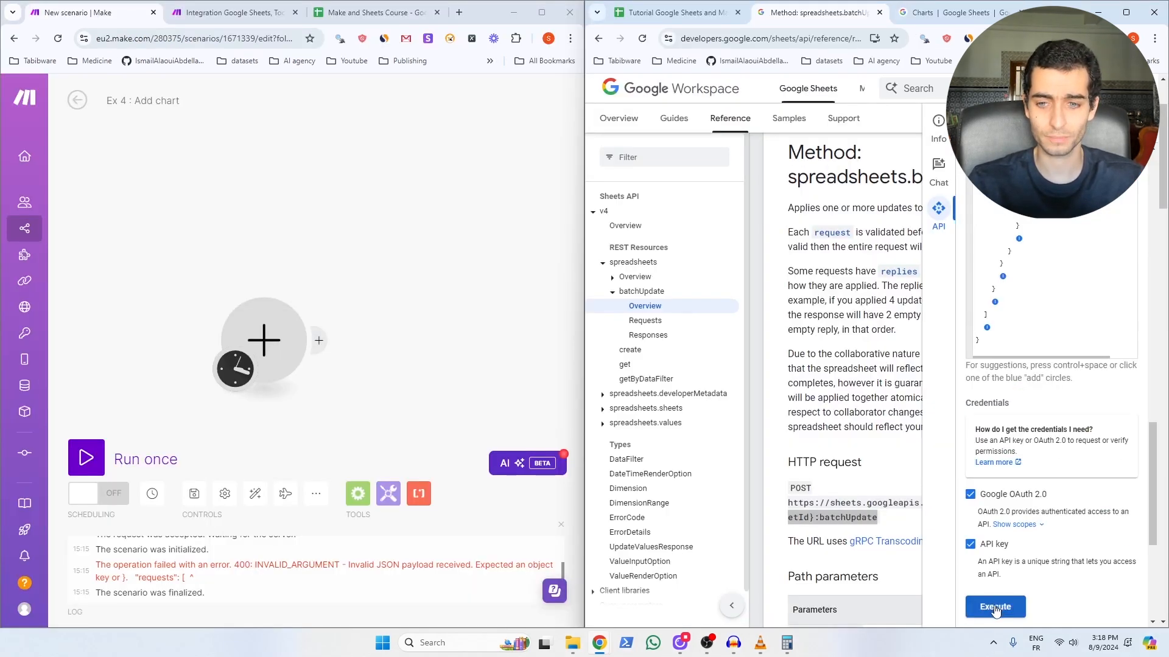
pyautogui.click(995, 607)
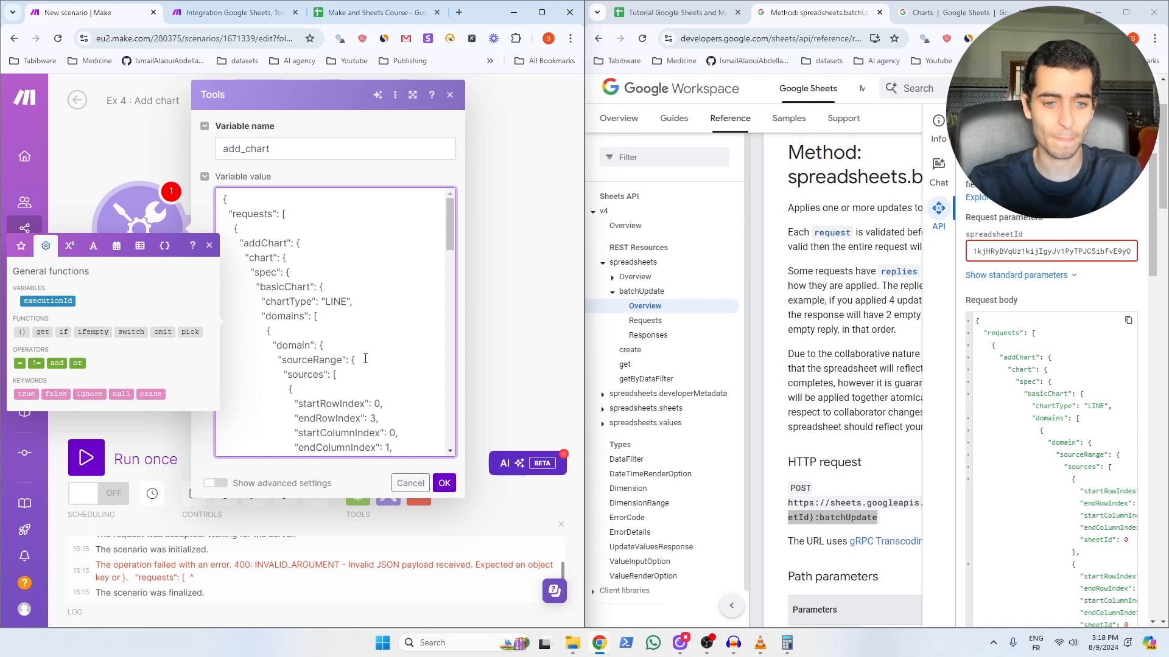
pyautogui.click(444, 484)
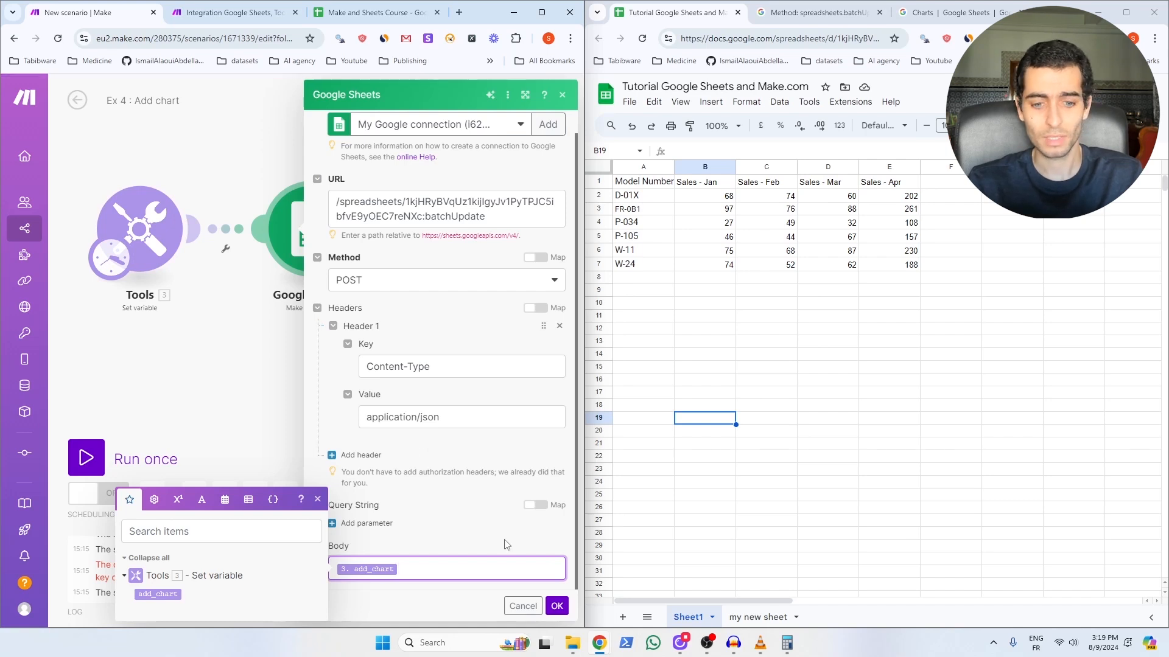
pyautogui.click(557, 606)
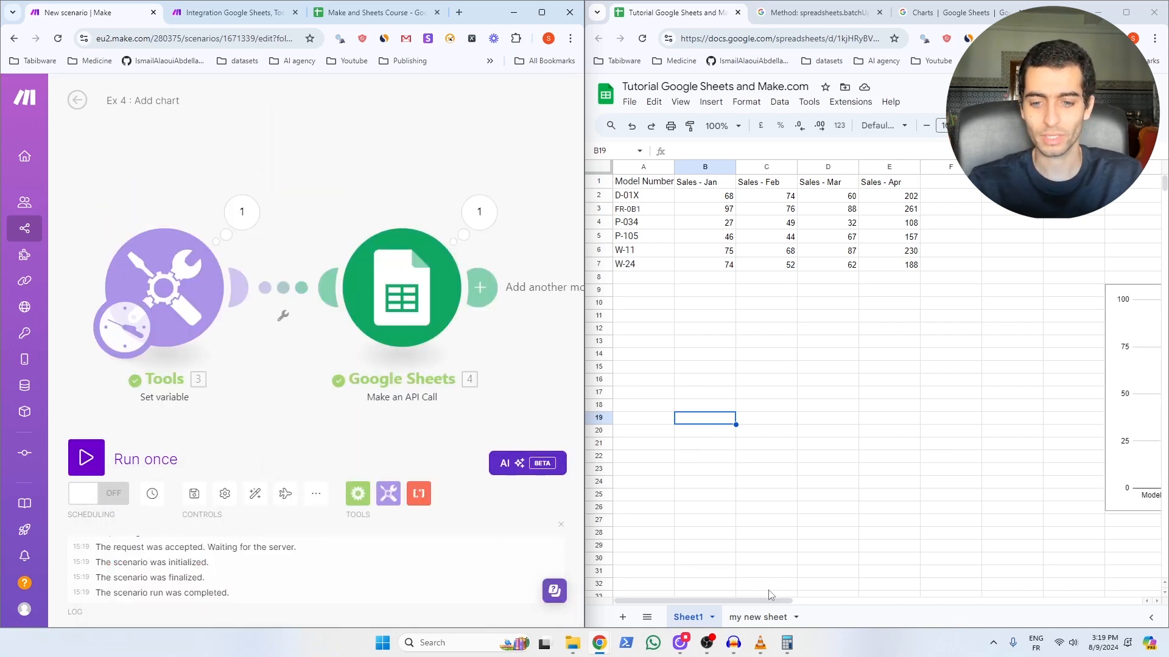
pyautogui.moveTo(767, 601); pyautogui.dragTo(949, 600)
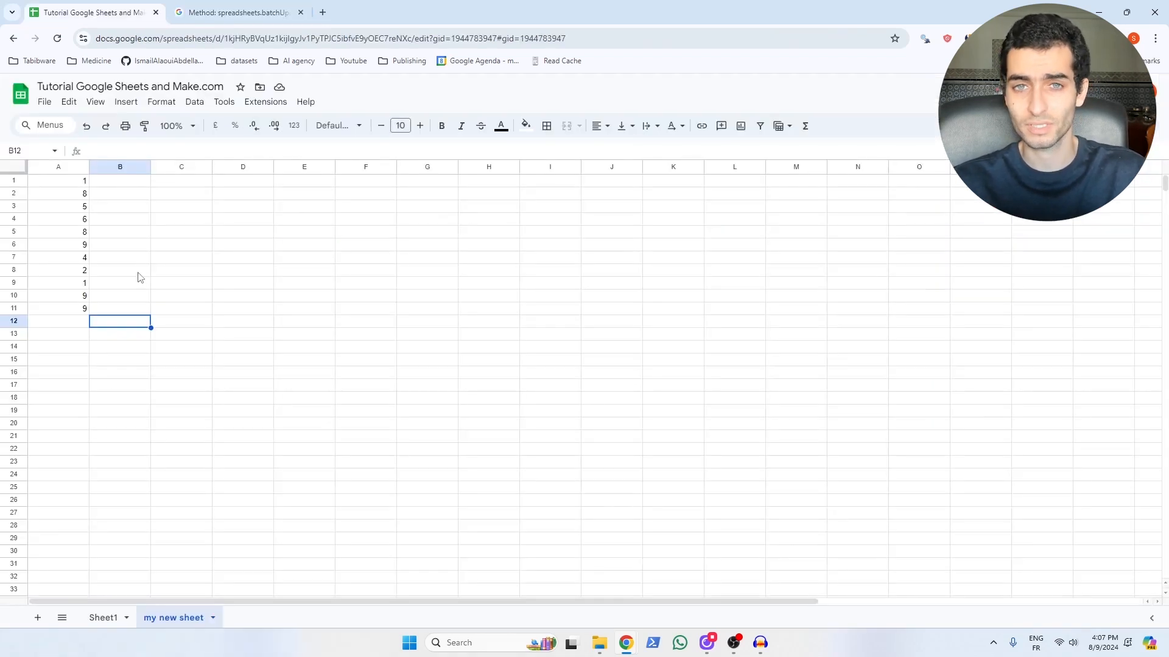
# Step: Select the eleven numbers in A1:A11 on 'my new sheet'
pyautogui.moveTo(81, 183); pyautogui.dragTo(81, 311)
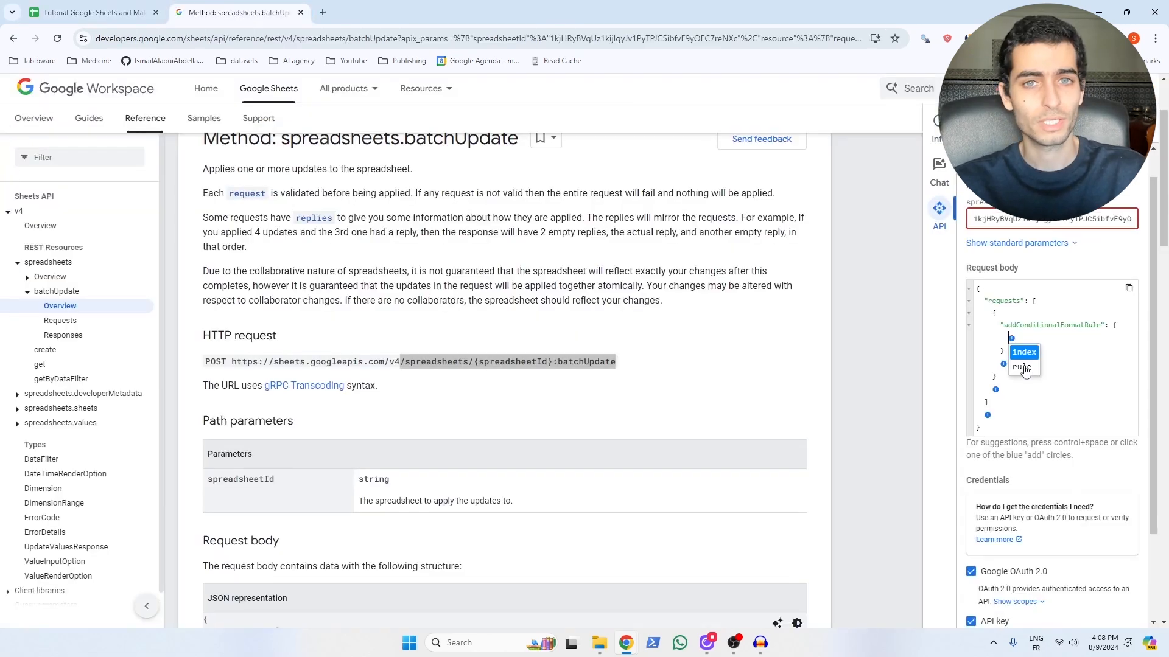
# Step: Add a booleanRule whose condition type is NUMBER_BETWEEN to the conditional format request
pyautogui.click(1022, 367)
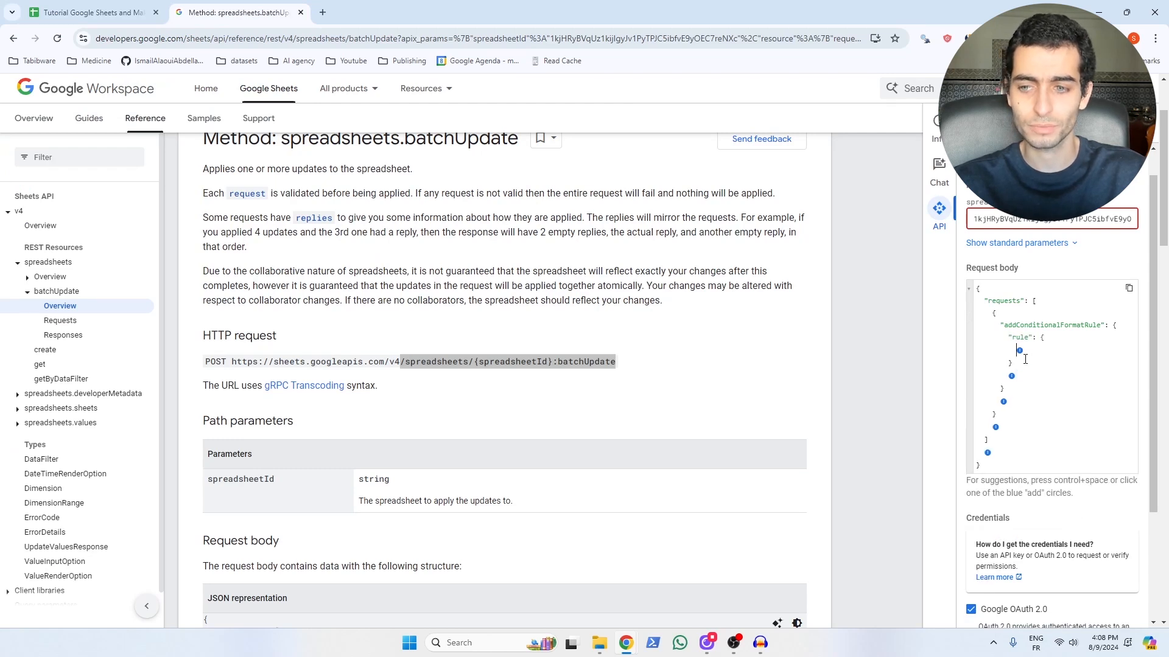
pyautogui.click(1019, 351)
pyautogui.click(1034, 366)
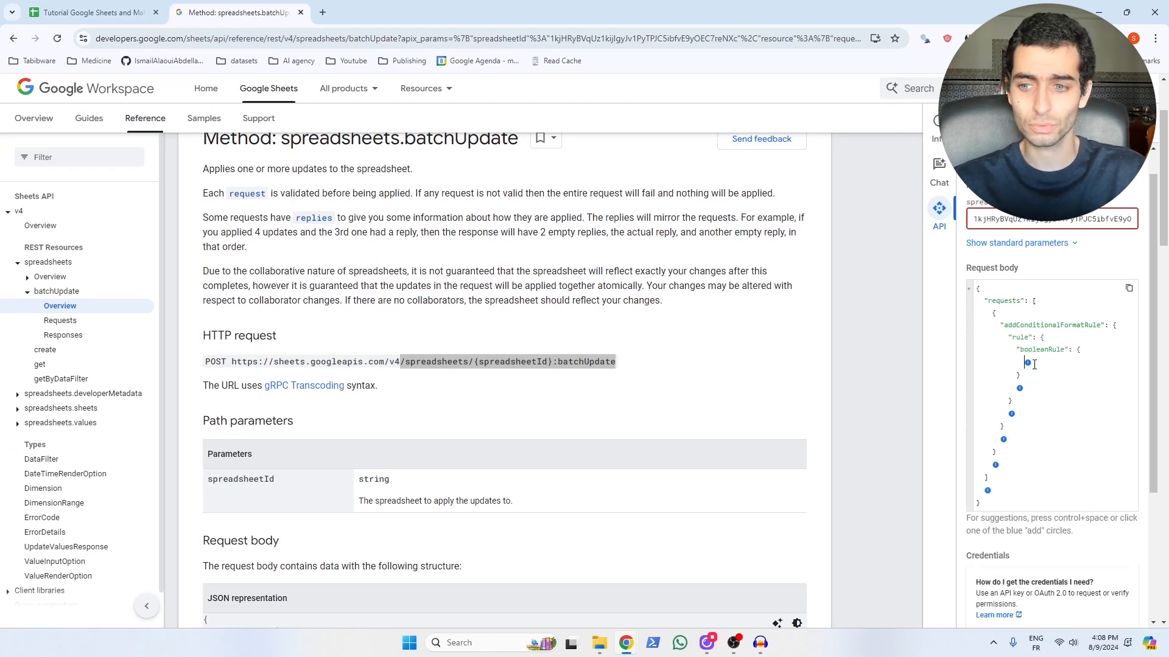
pyautogui.click(1042, 375)
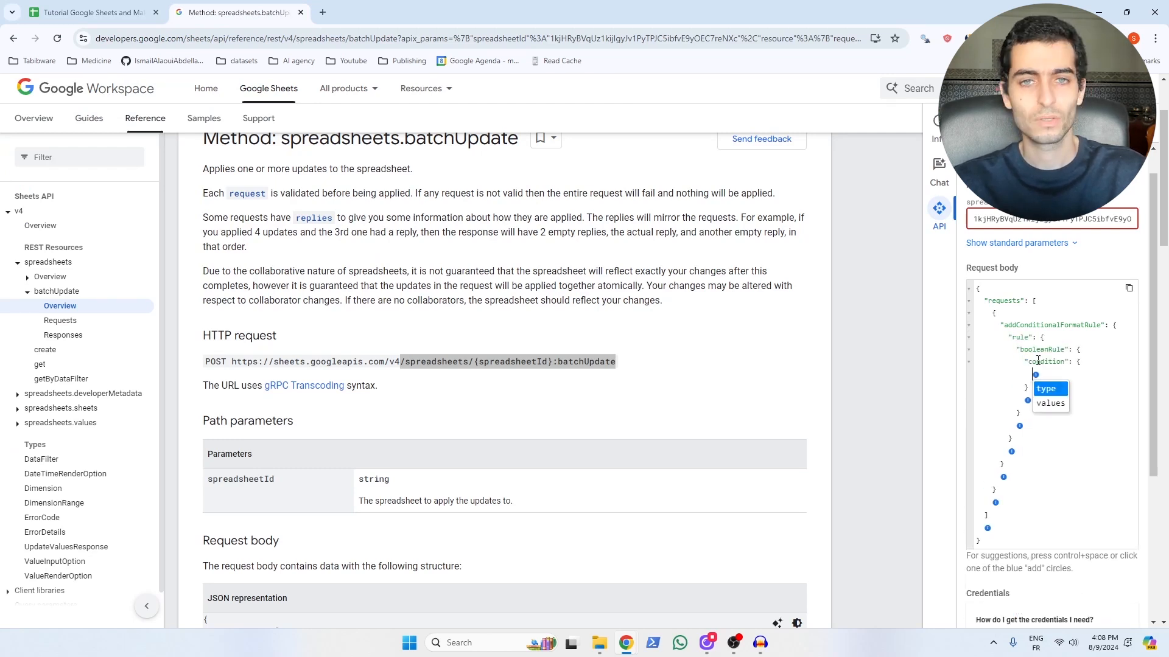
pyautogui.click(1055, 394)
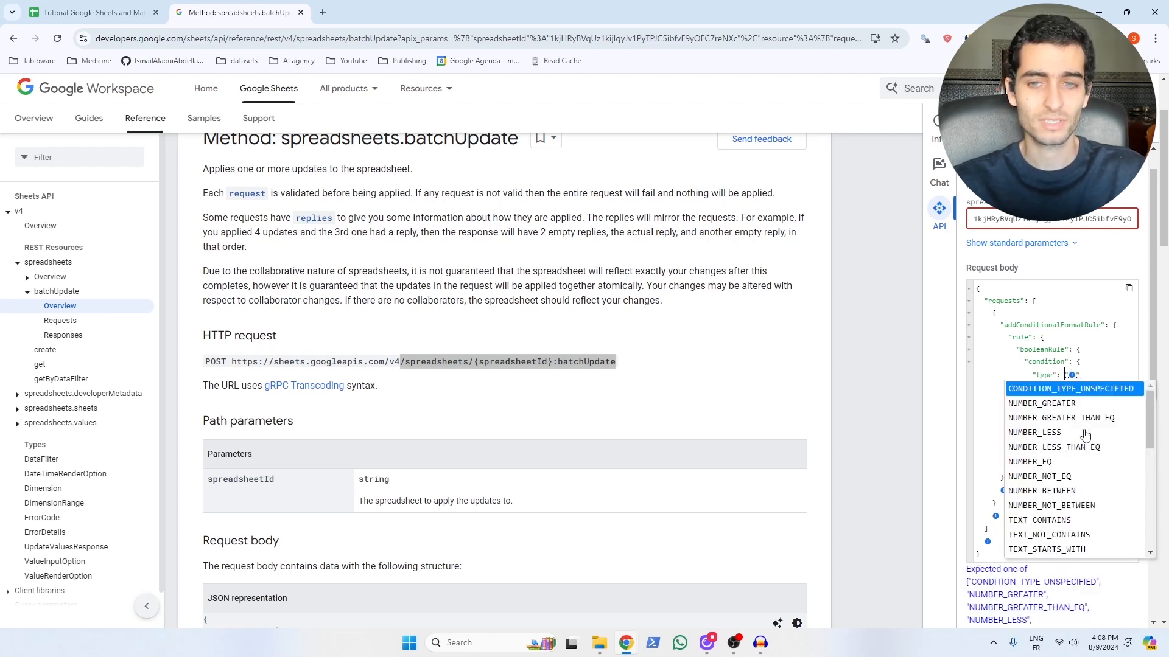
pyautogui.scroll(-1, 1085, 435)
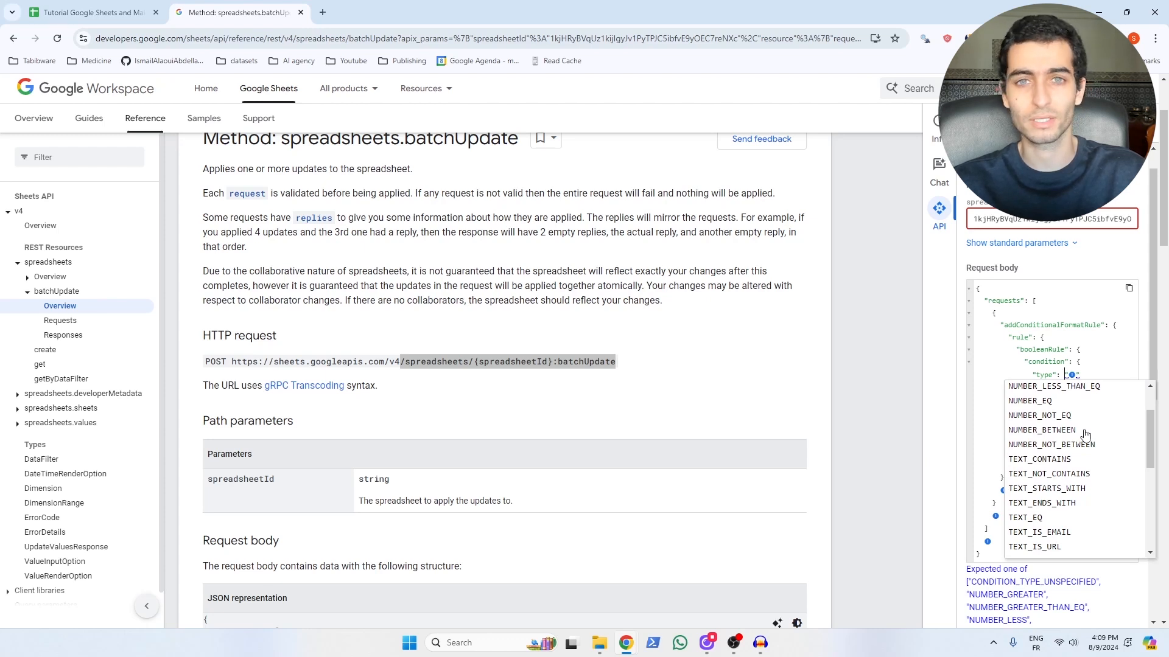
pyautogui.scroll(1, 1085, 435)
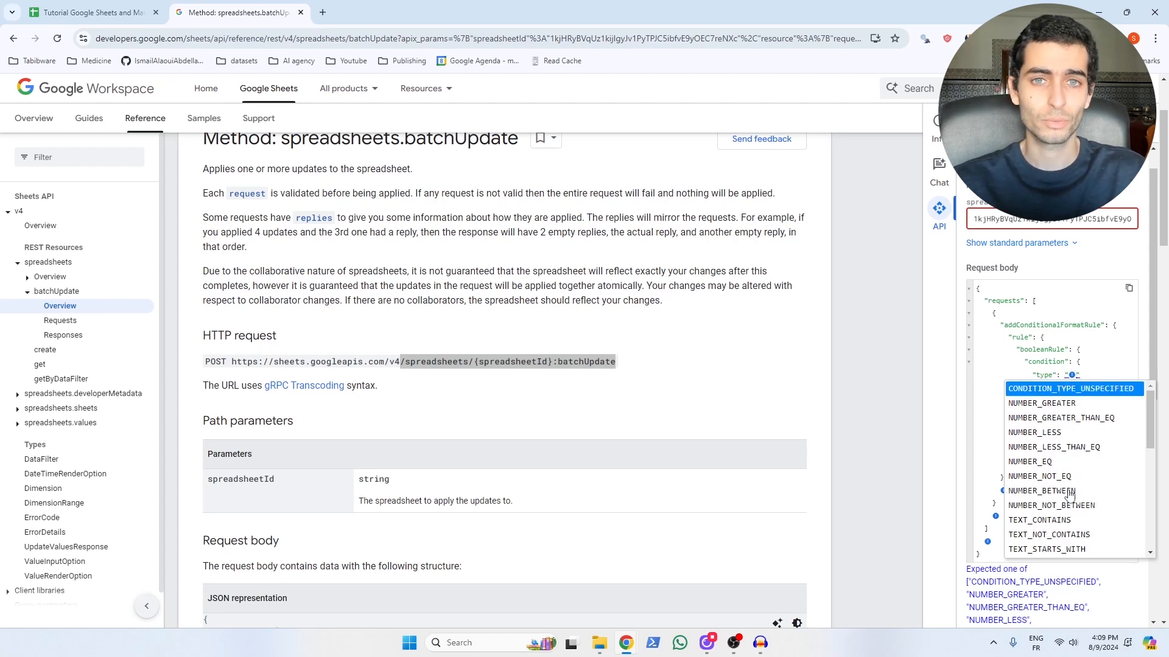
pyautogui.click(1070, 491)
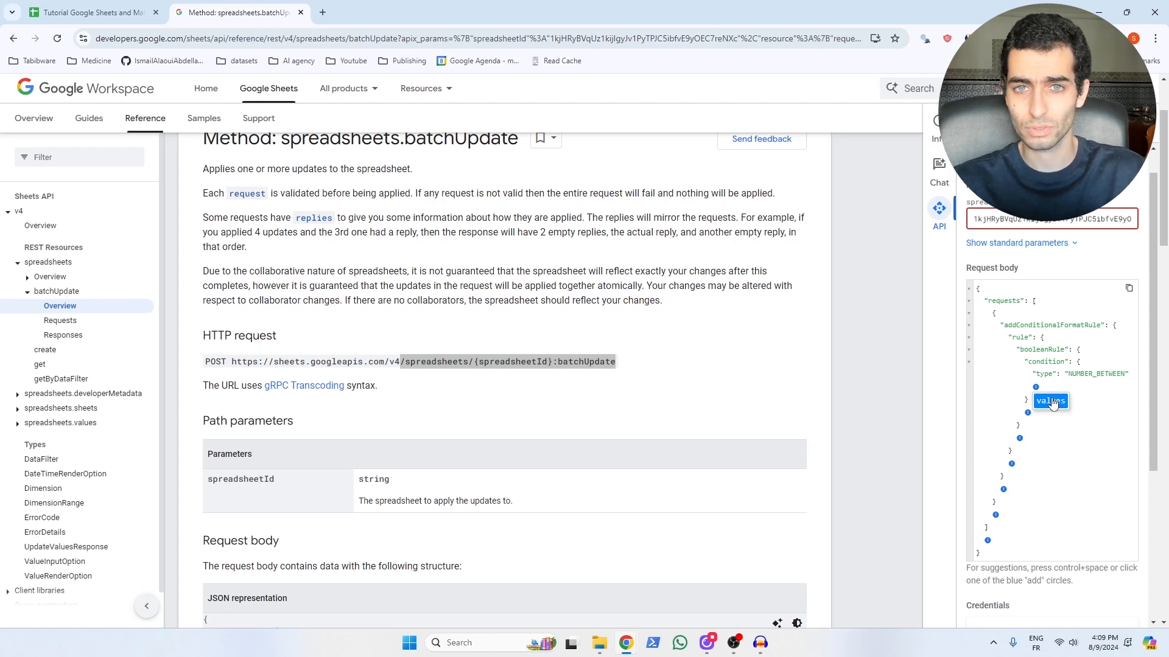
# Step: Give the condition two userEnteredValue entries, 0 and 5
pyautogui.click(1050, 401)
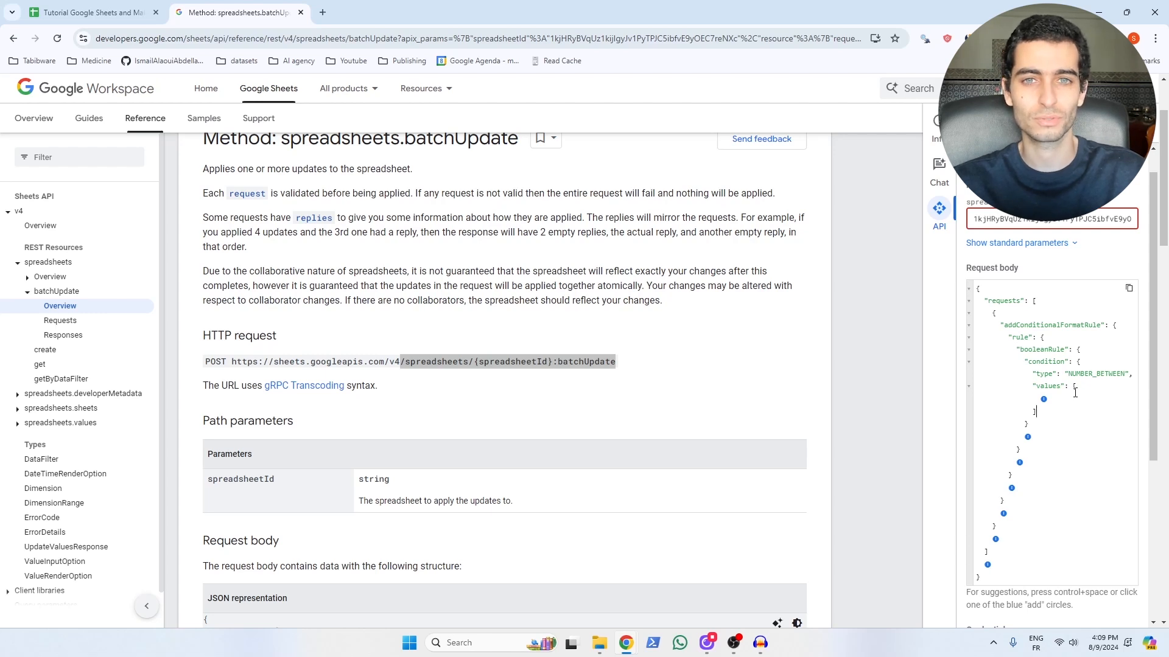
pyautogui.click(1043, 400)
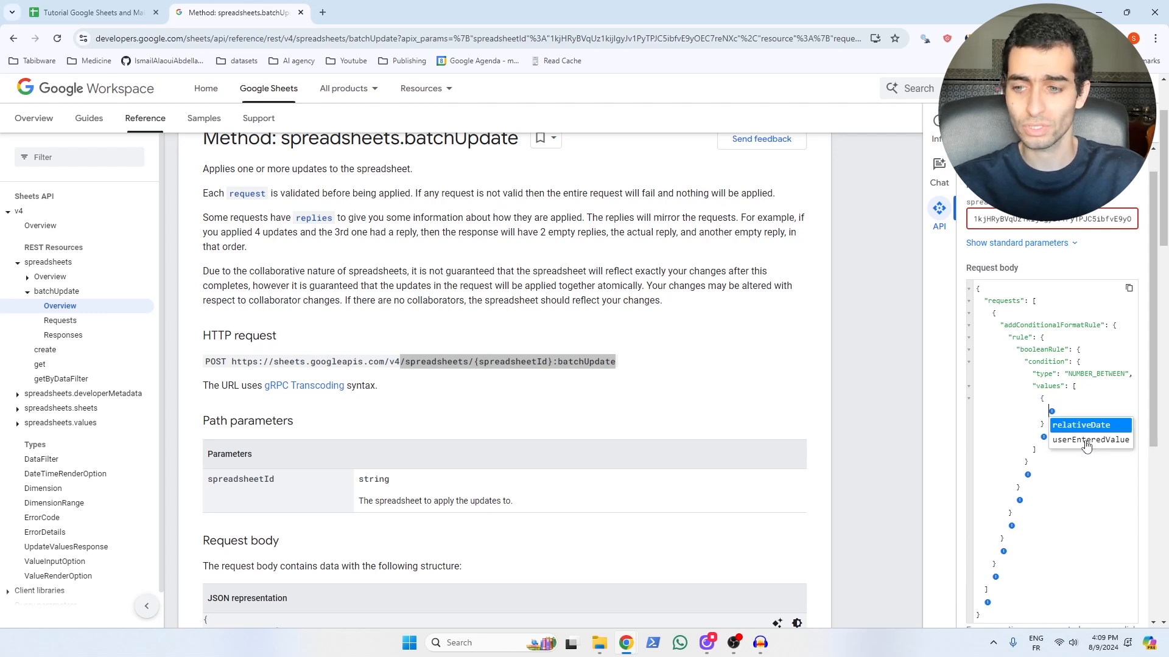
pyautogui.click(1087, 440)
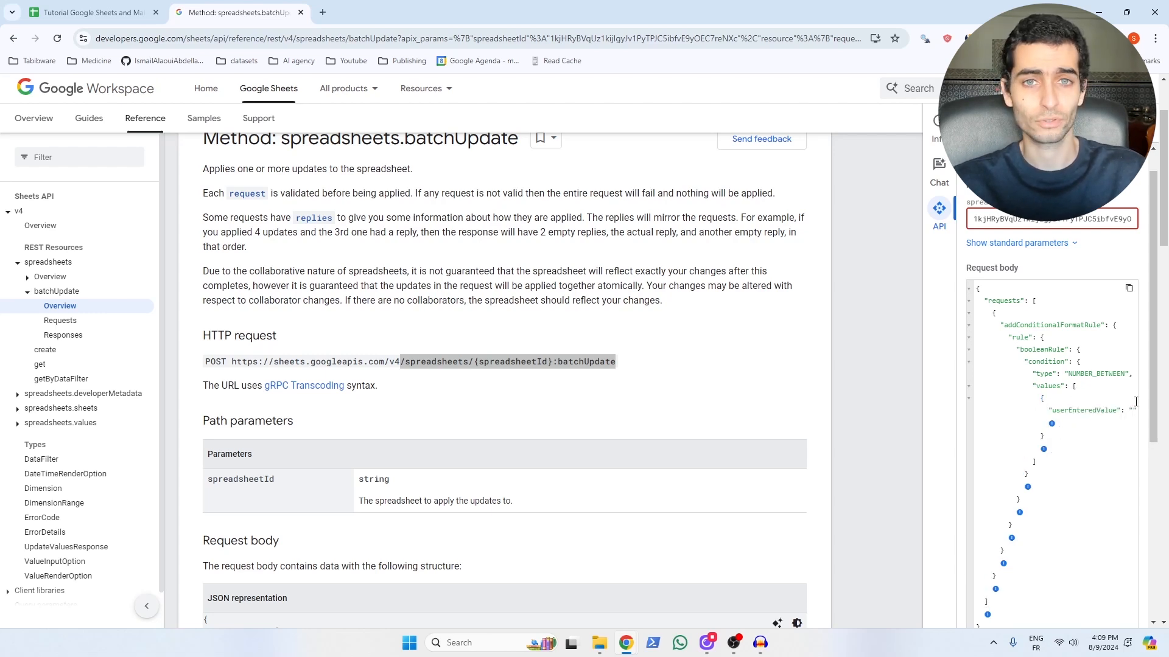
pyautogui.write('0')
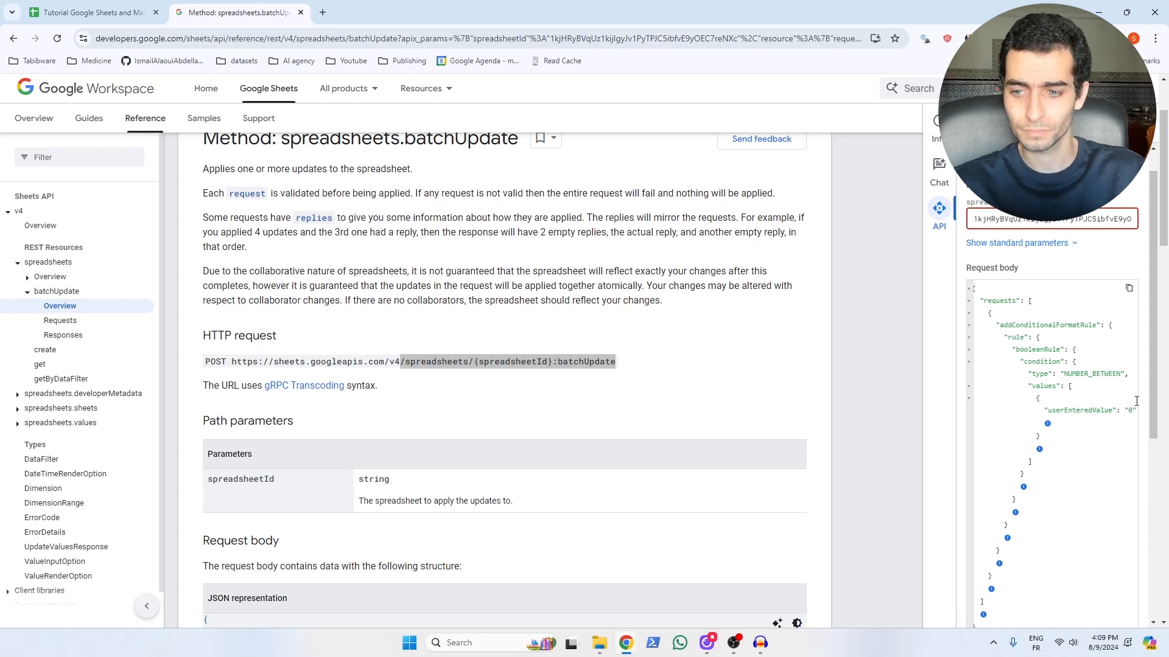
pyautogui.click(1039, 449)
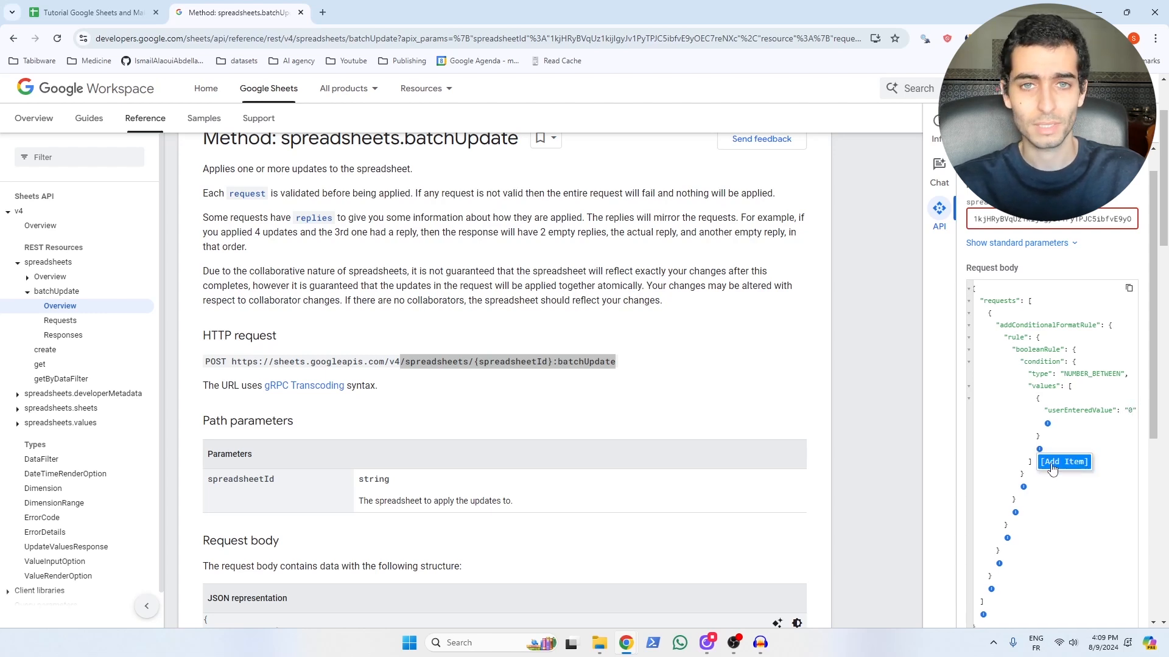
pyautogui.click(1051, 463)
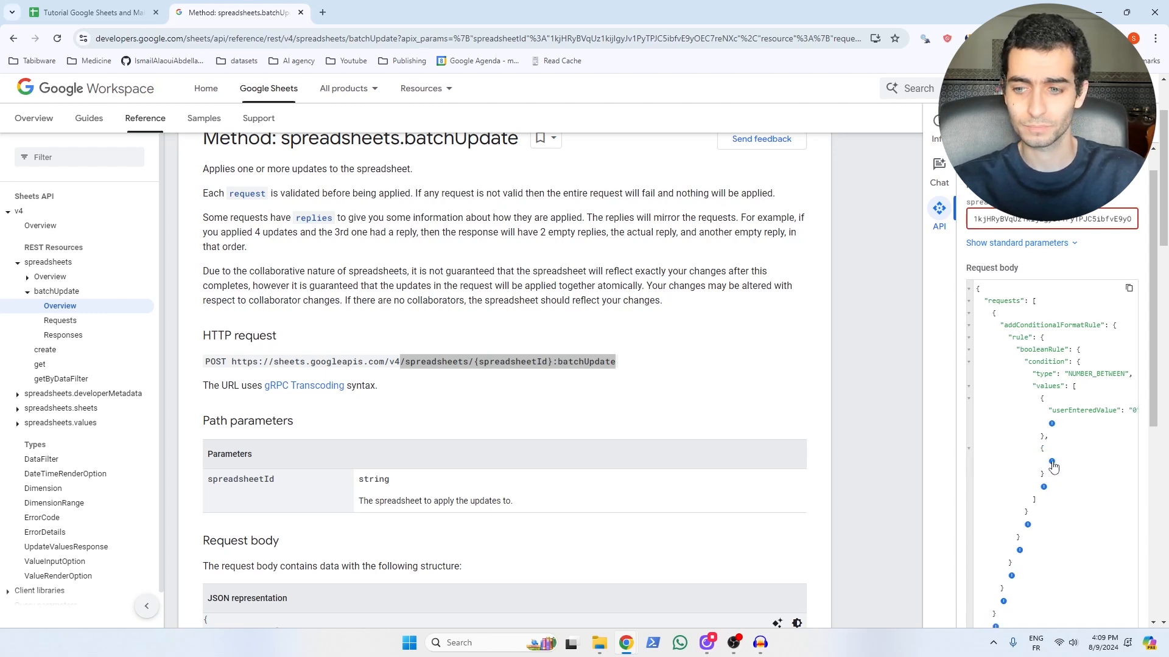
pyautogui.click(1075, 474)
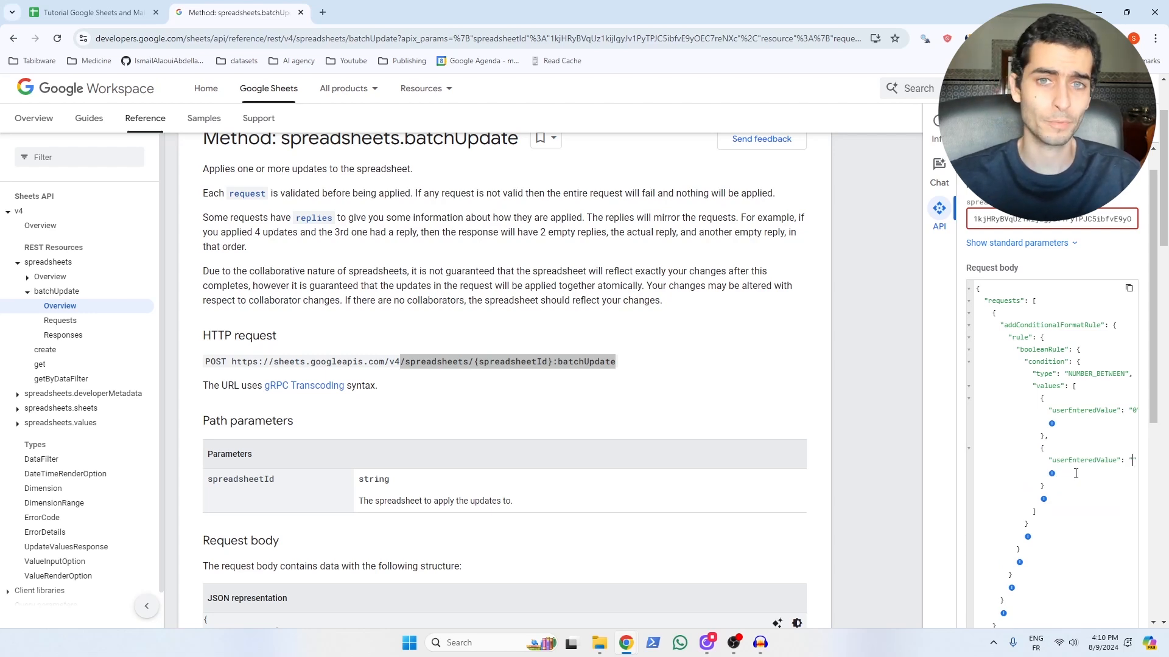
pyautogui.write('5')
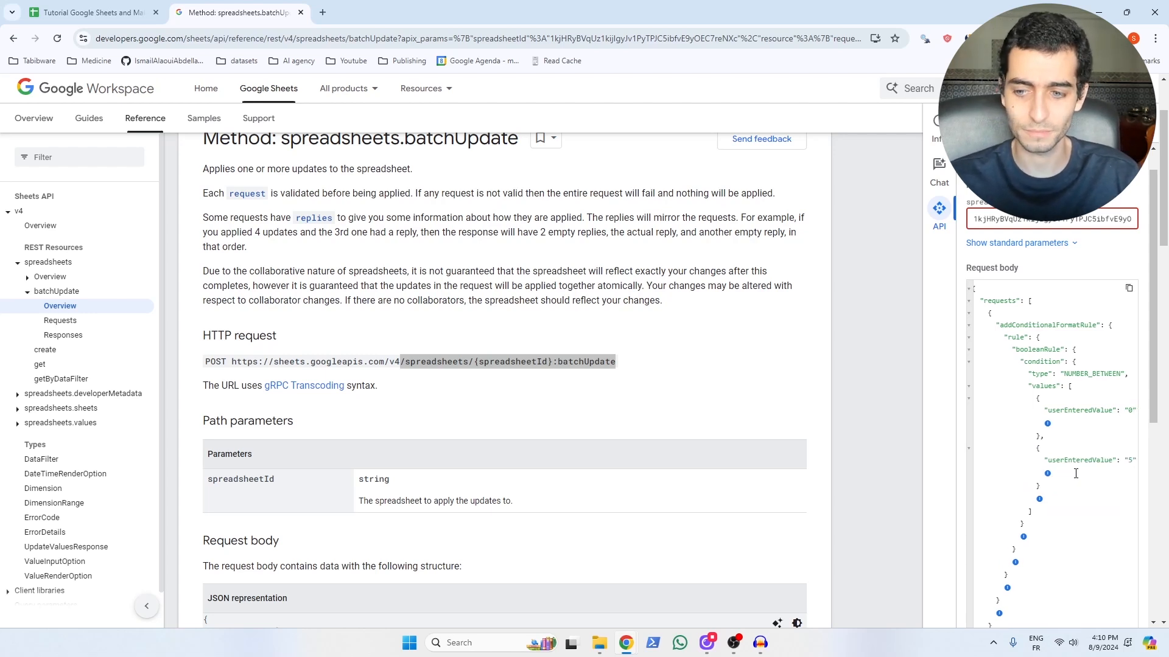
# Step: Add a format with a backgroundColor for cells matching the rule
pyautogui.click(1023, 536)
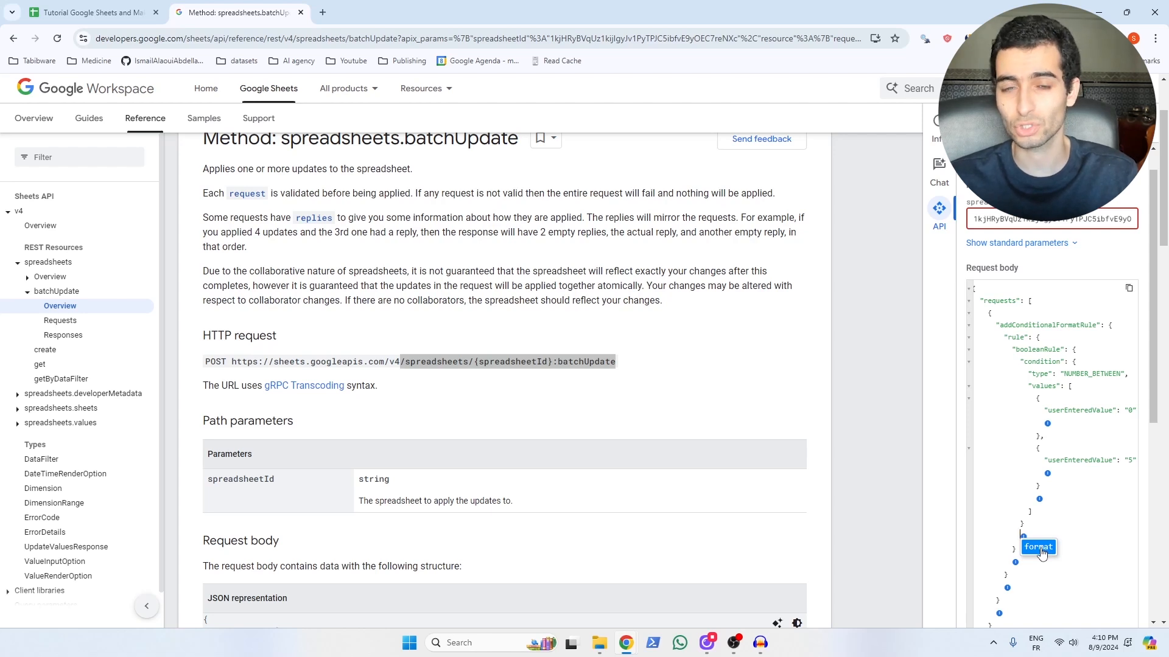
pyautogui.click(1039, 547)
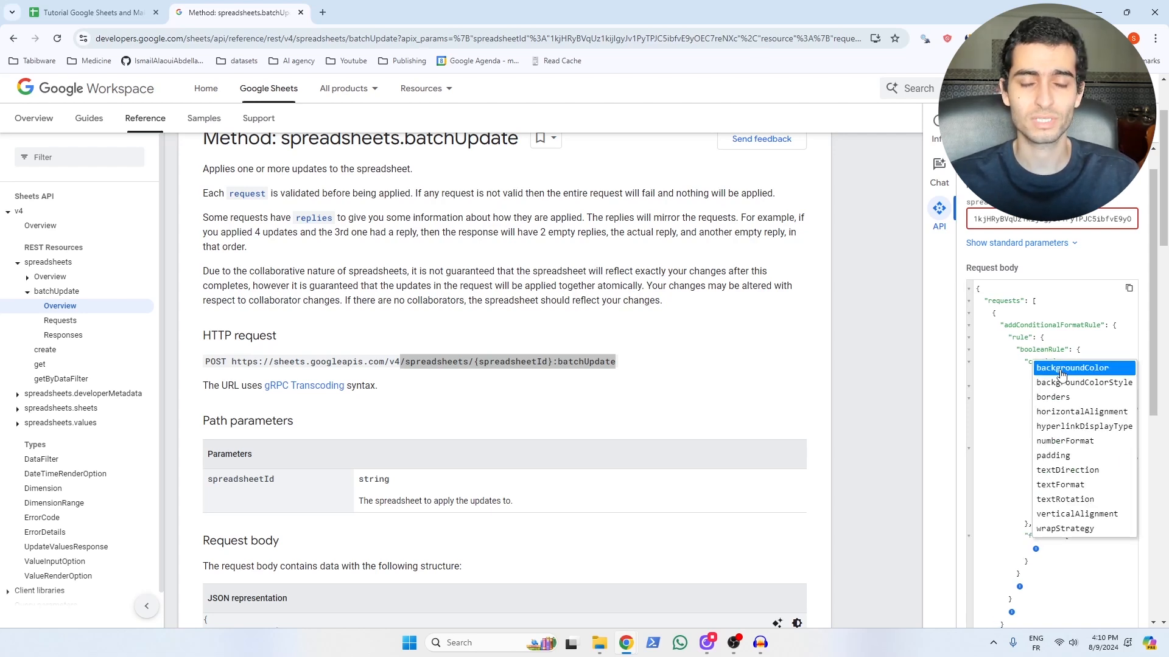
pyautogui.click(1061, 368)
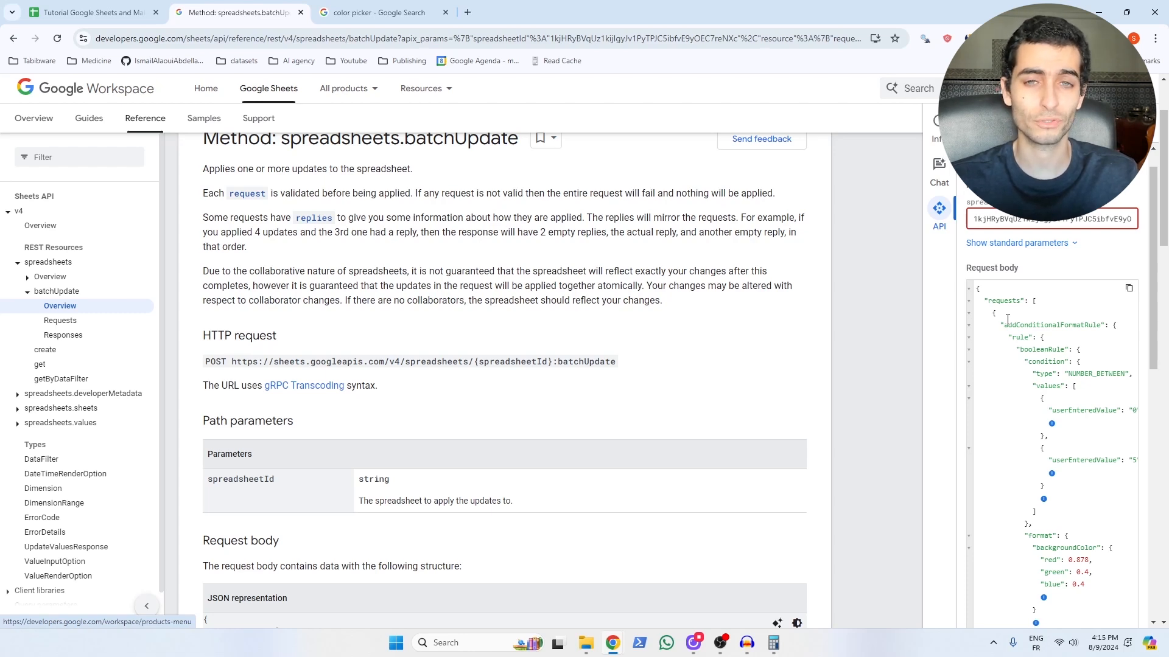
pyautogui.scroll(-5, 1007, 323)
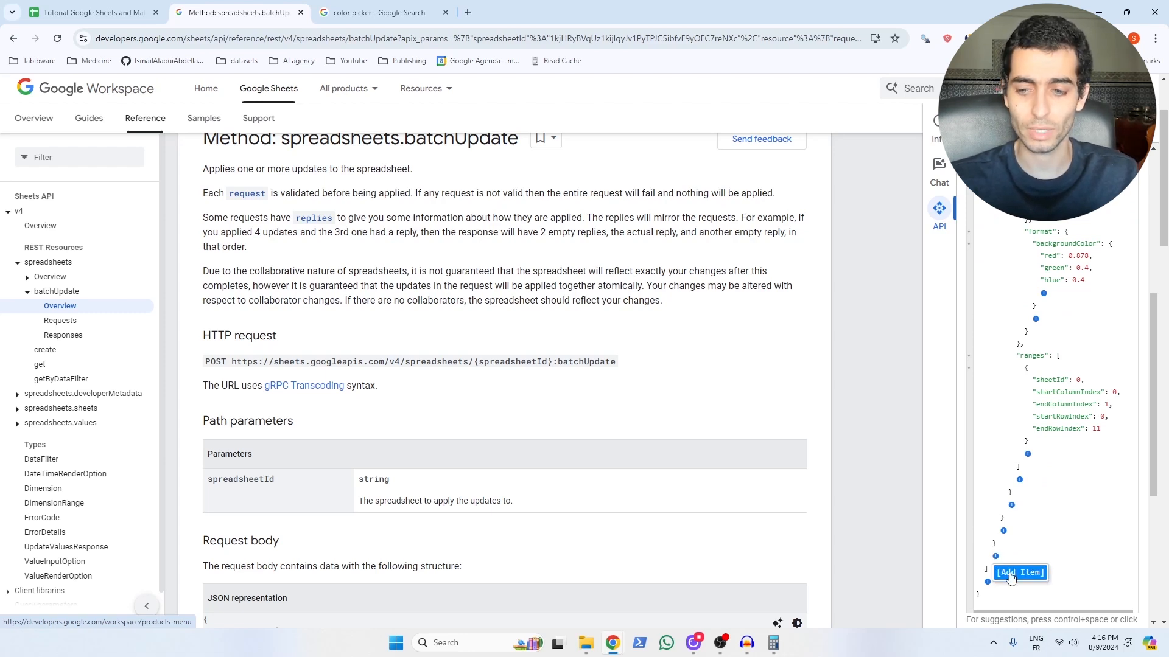
# Step: Paste a duplicate of the addConditionalFormatRule request as a second entry in the requests list
pyautogui.click(1010, 573)
pyautogui.click(1003, 531)
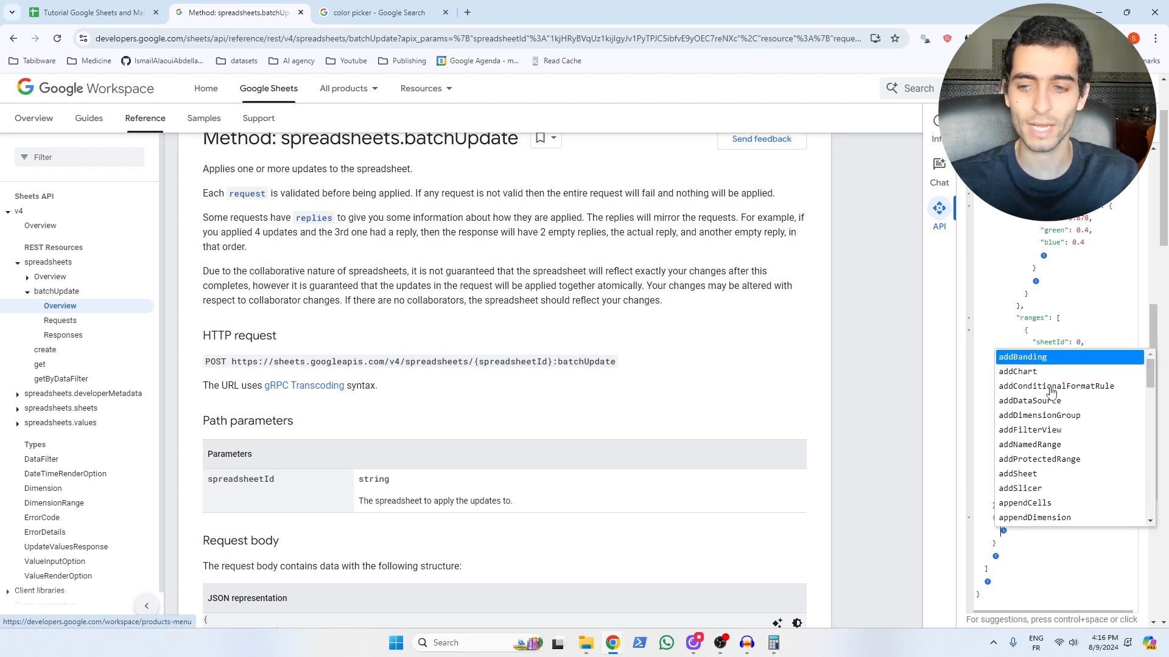
pyautogui.click(1059, 255)
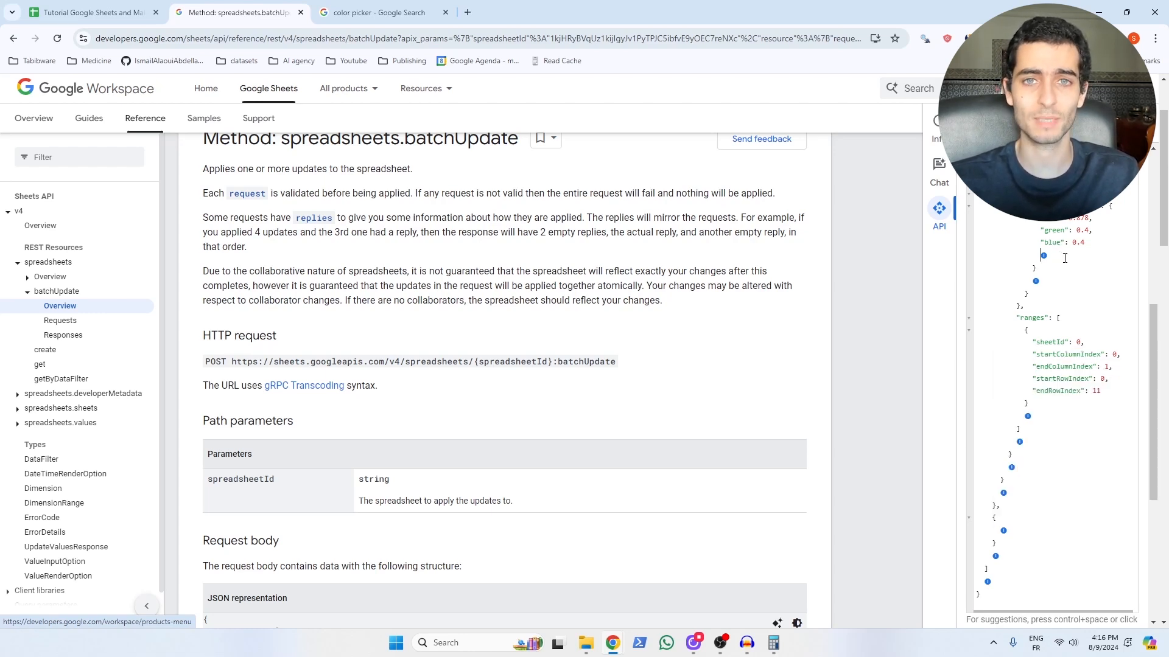
pyautogui.scroll(6, 1007, 420)
pyautogui.moveTo(996, 505); pyautogui.dragTo(994, 315)
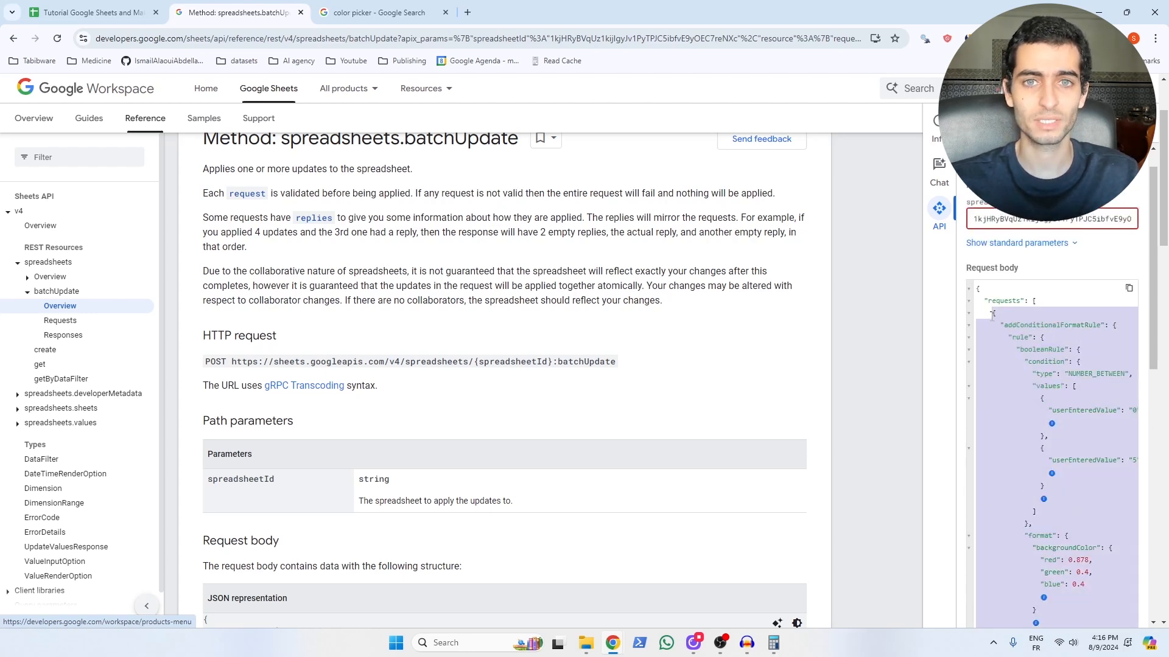
pyautogui.click(1015, 482)
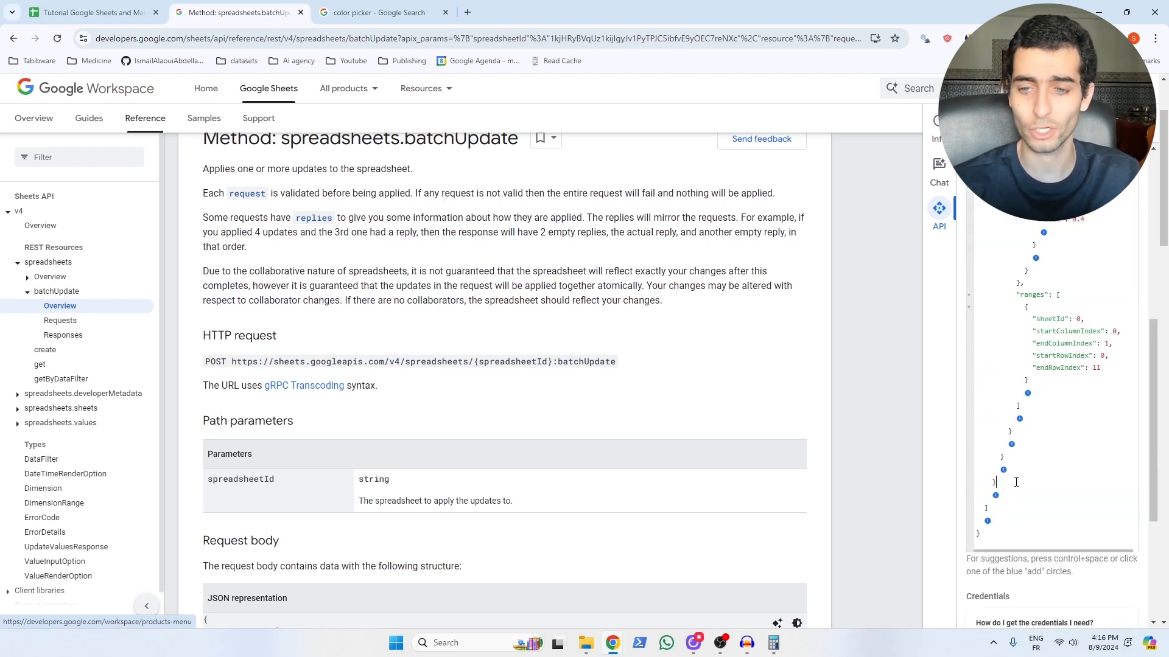
pyautogui.press('Return')
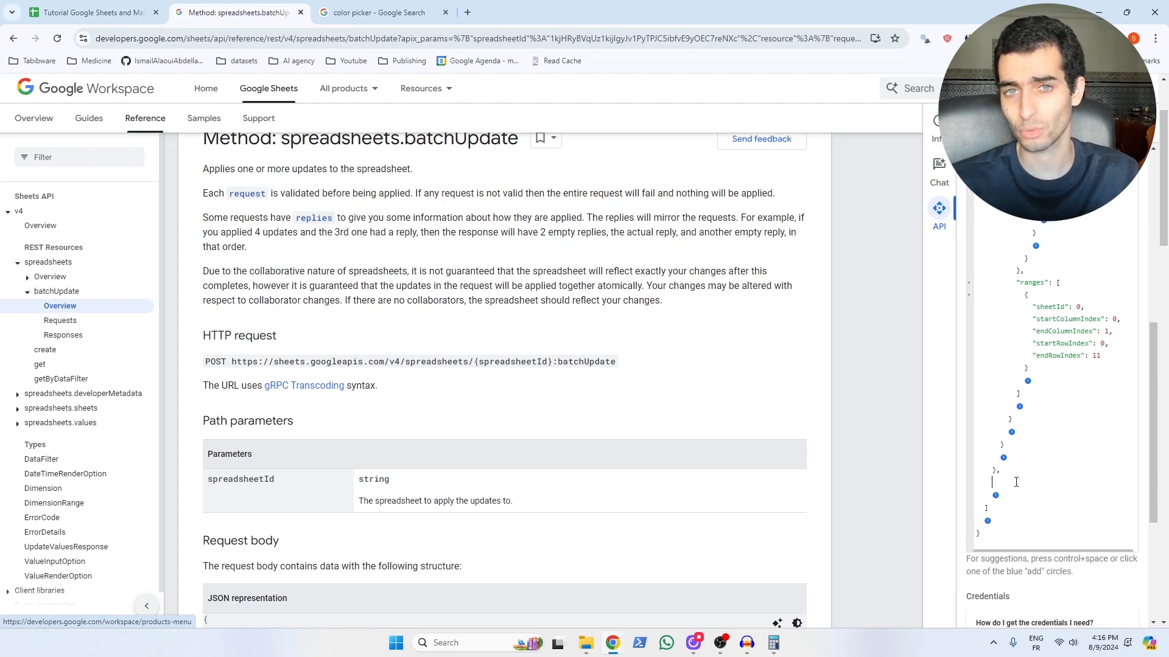
pyautogui.press('BackSpace')
pyautogui.hotkey('ctrl', 'v')
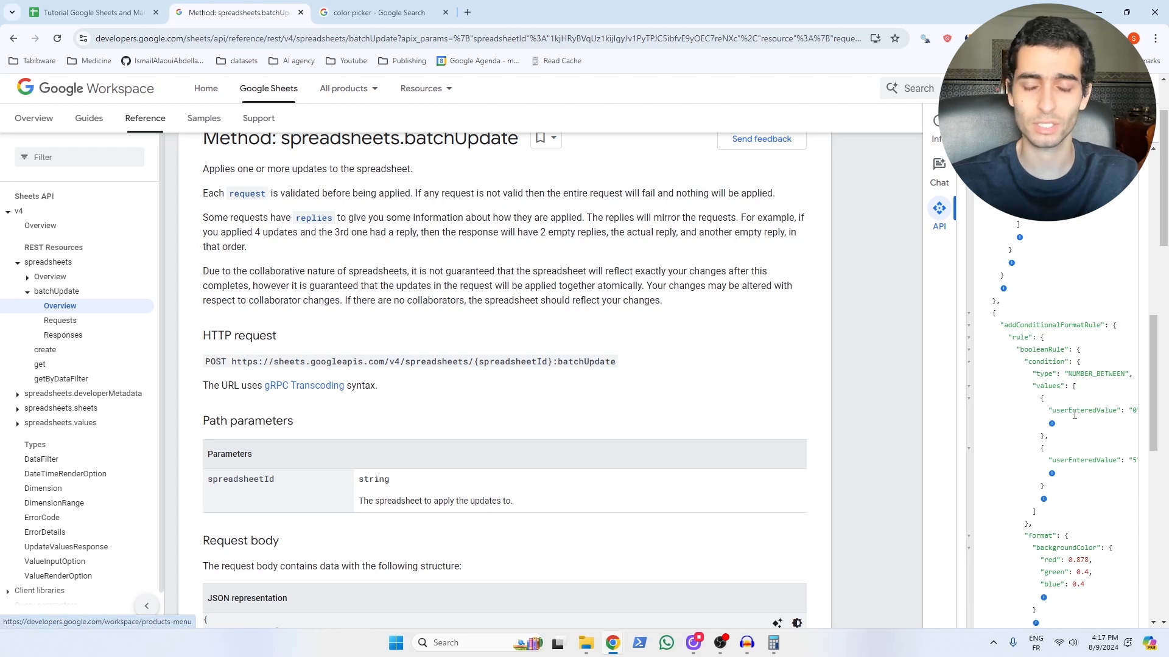
# Step: Change the copied rule's condition value to 8 and execute the batchUpdate request
pyautogui.moveTo(1116, 415); pyautogui.dragTo(1124, 413)
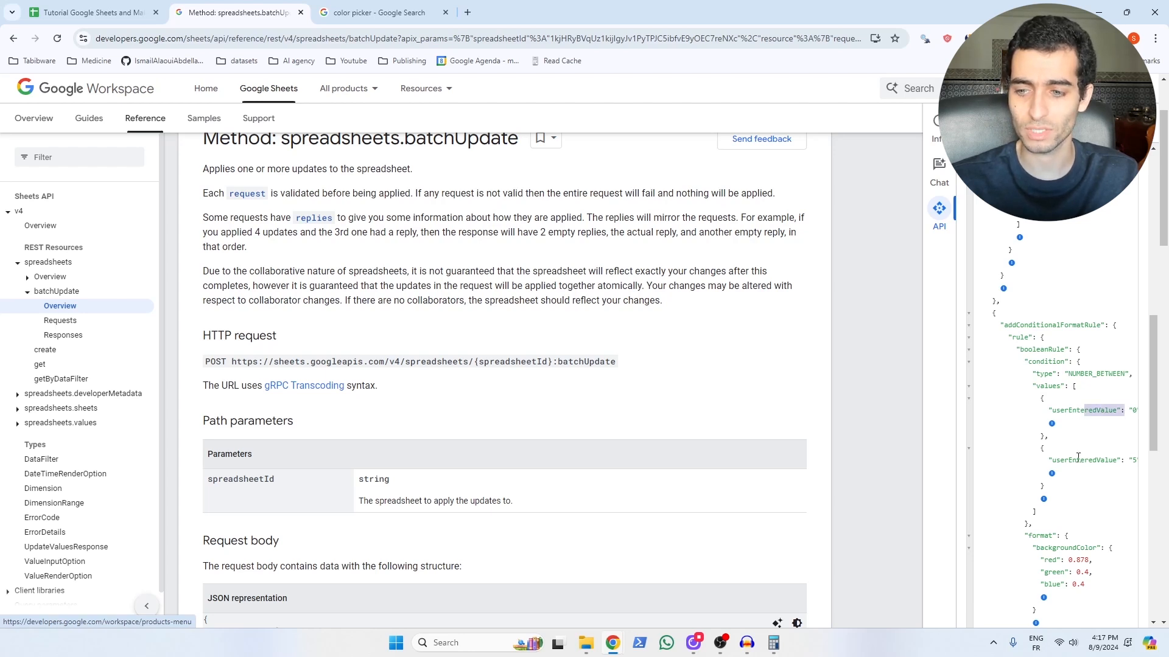
pyautogui.moveTo(1077, 460); pyautogui.dragTo(1121, 461)
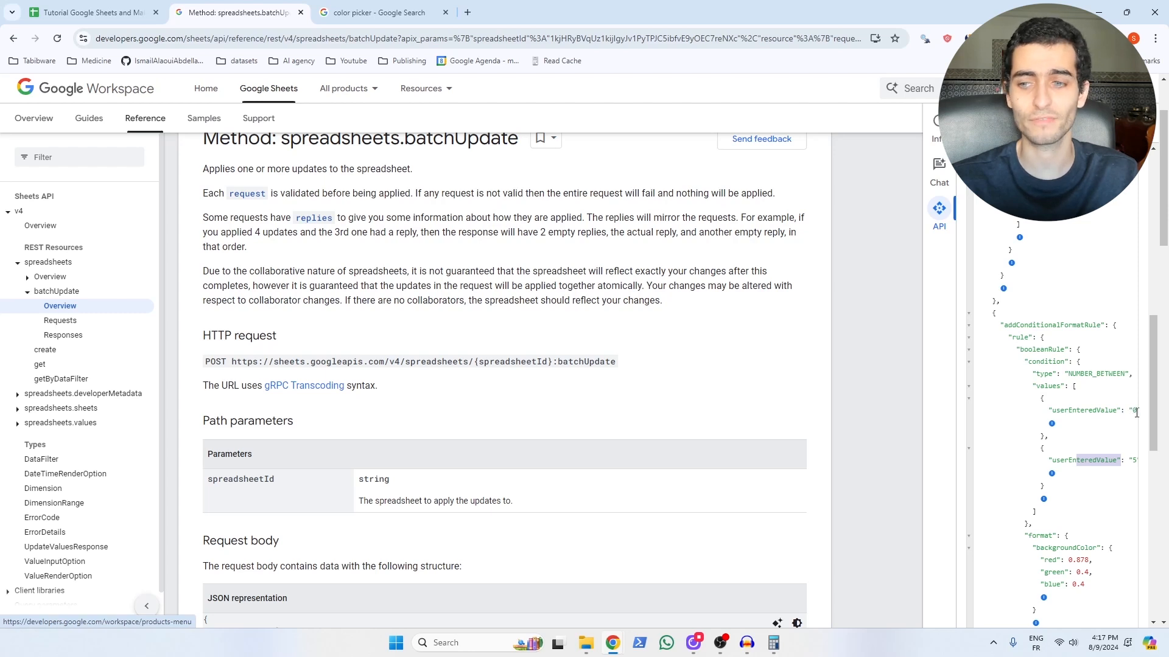
pyautogui.scroll(-3, 1084, 448)
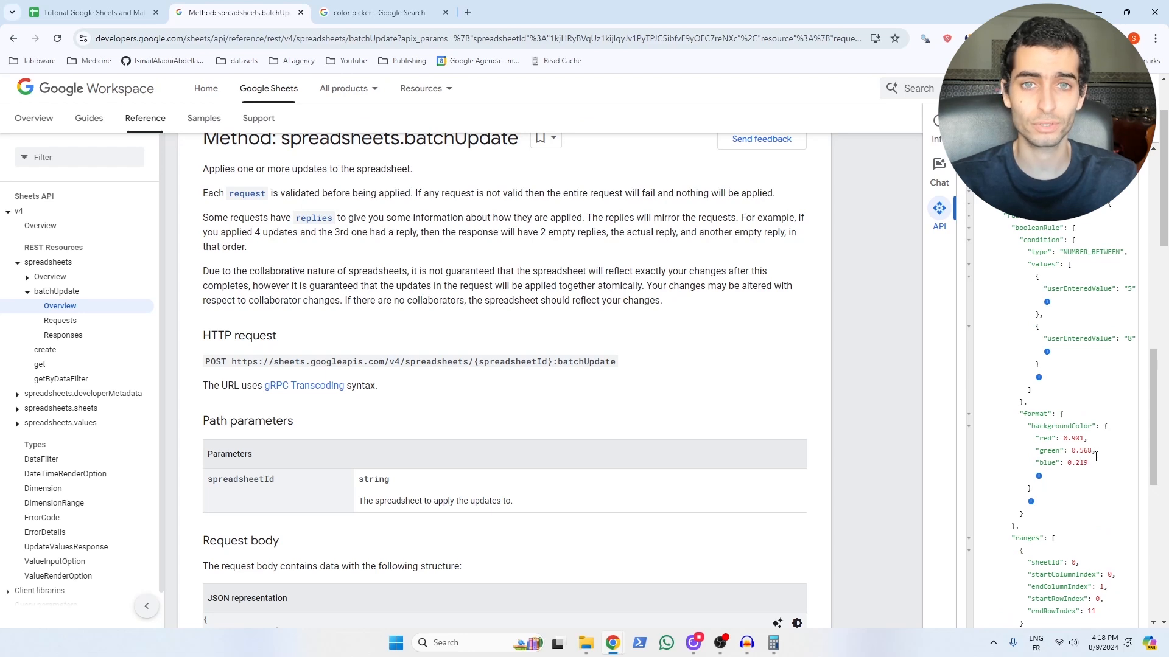
pyautogui.scroll(-6, 1046, 408)
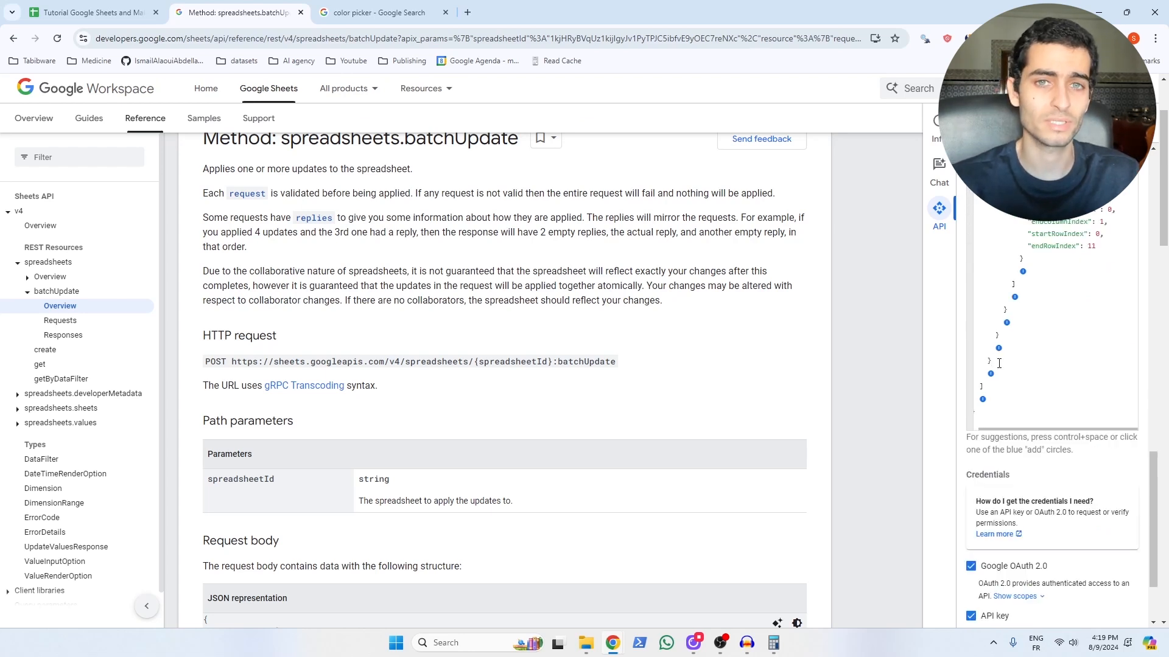
pyautogui.click(999, 363)
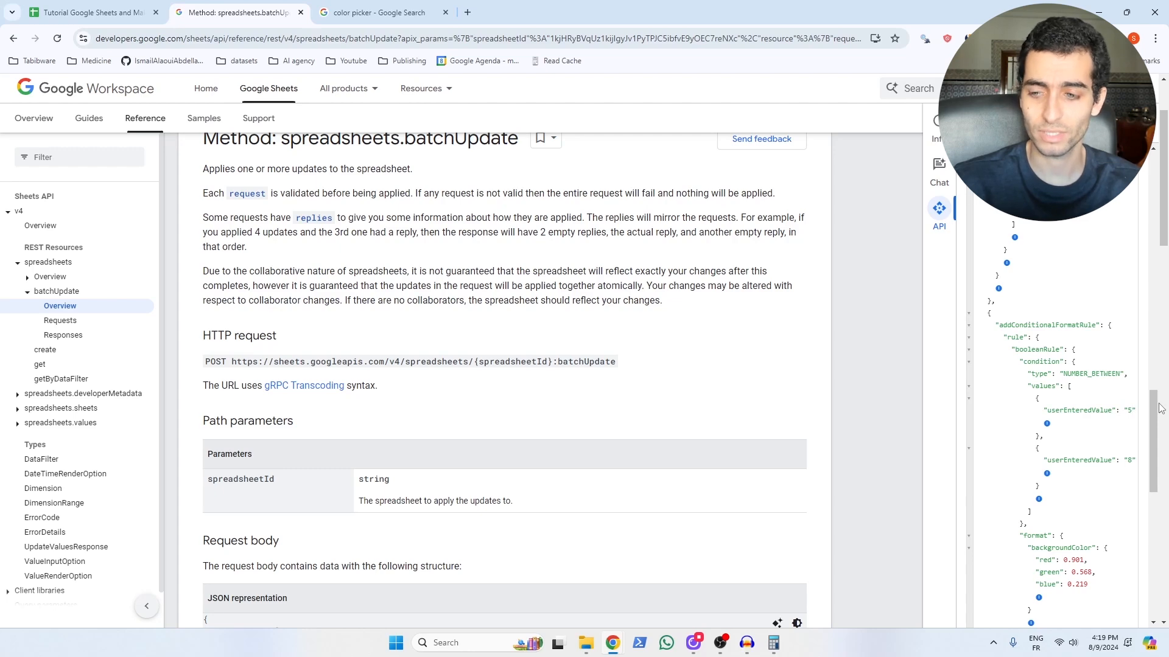
pyautogui.press('BackSpace')
pyautogui.write('8')
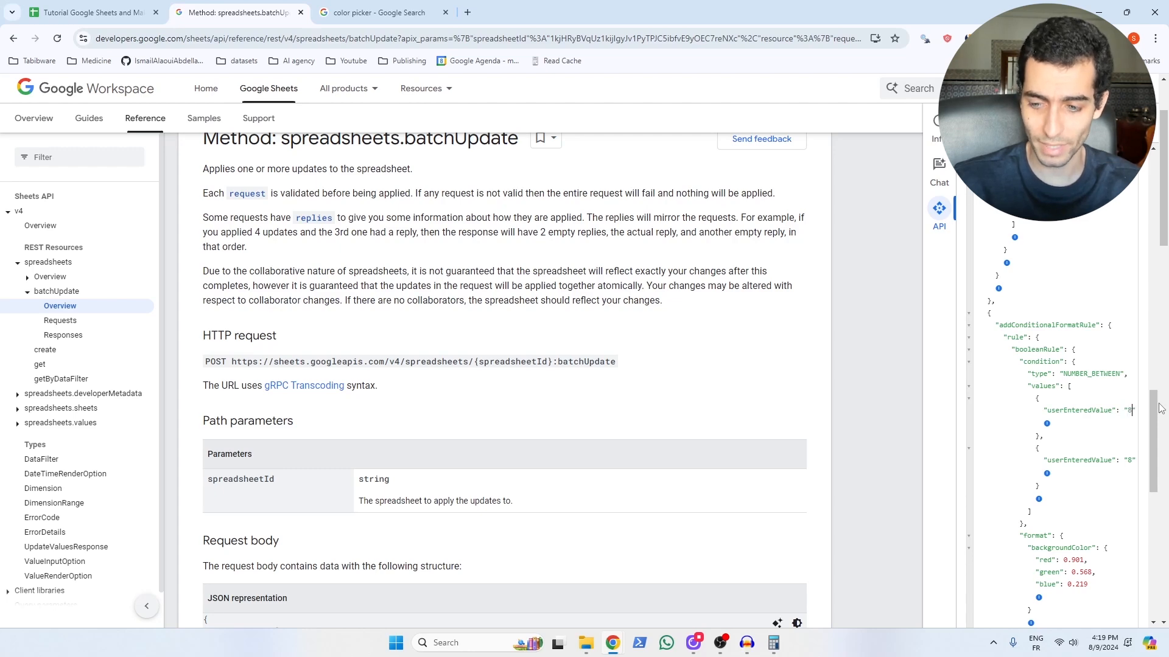
pyautogui.scroll(-10, 1072, 523)
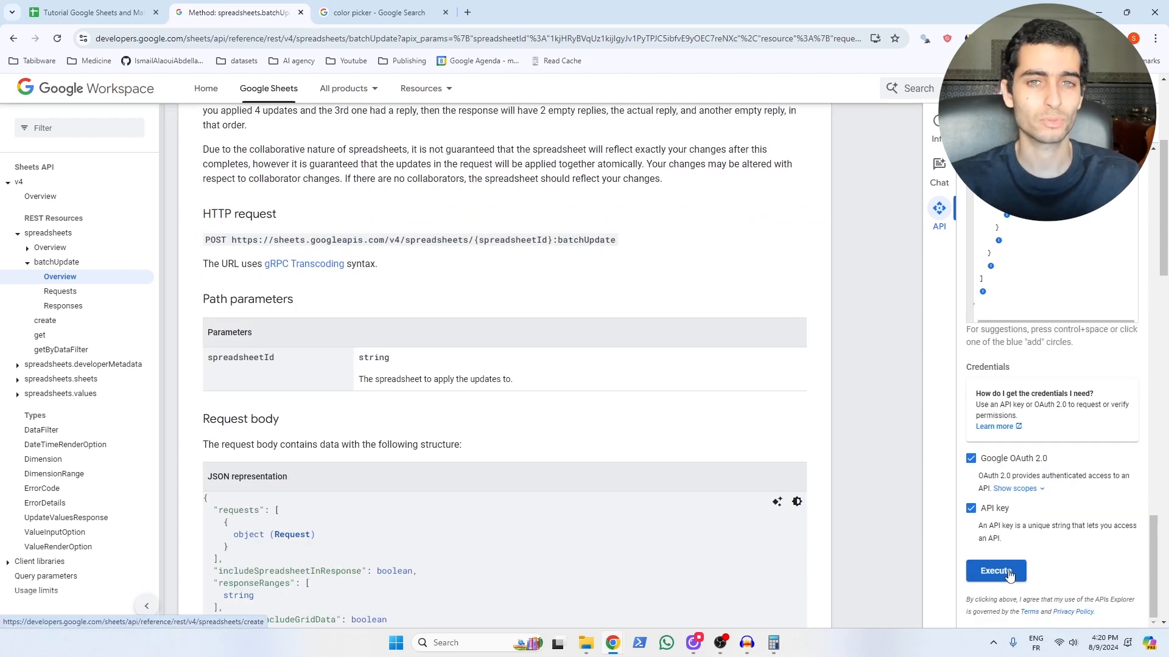
pyautogui.click(1007, 572)
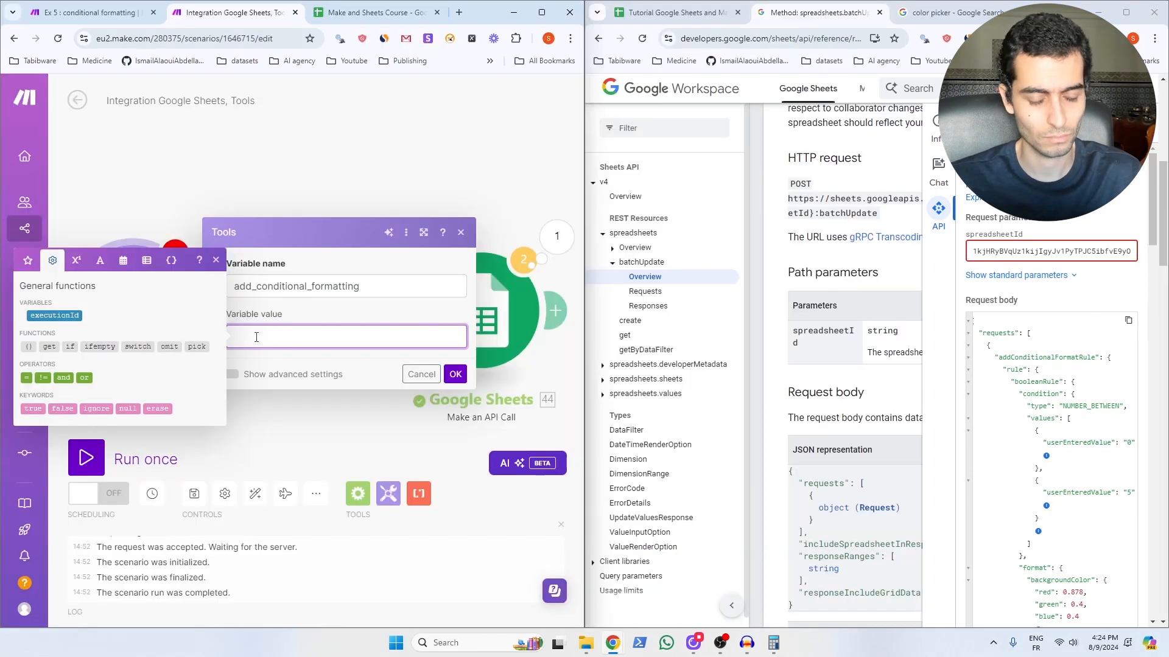
# Step: Paste the request JSON as the add_conditional_formatting value, save, and run the scenario once
pyautogui.hotkey('ctrl', 'v')
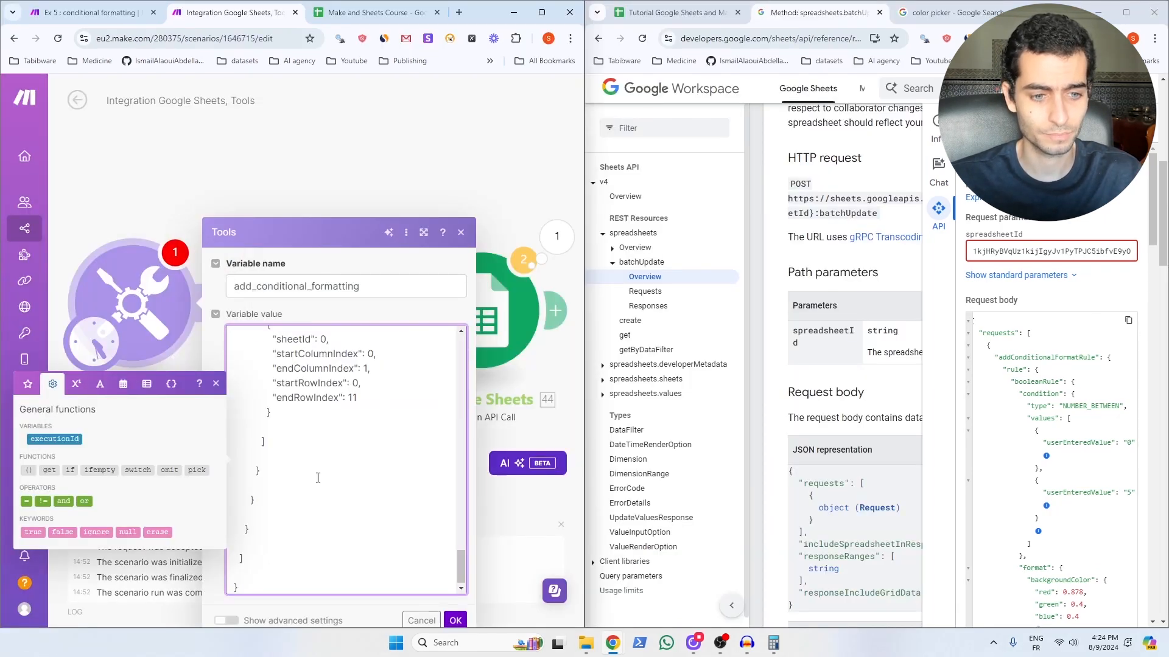
pyautogui.click(457, 620)
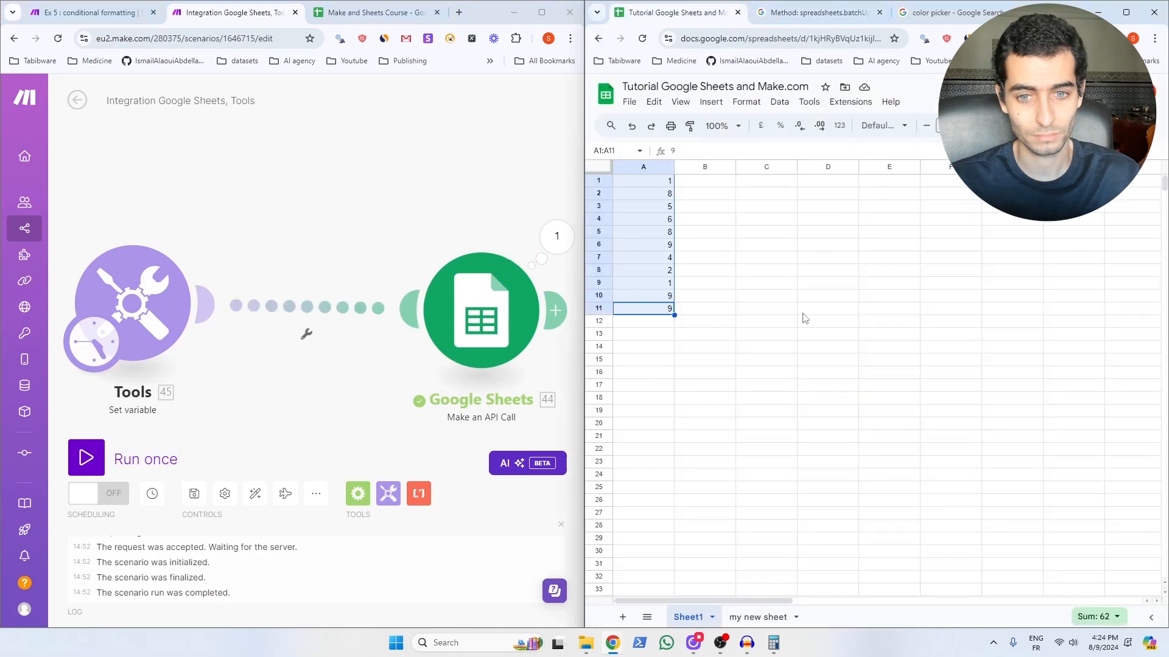
pyautogui.click(804, 310)
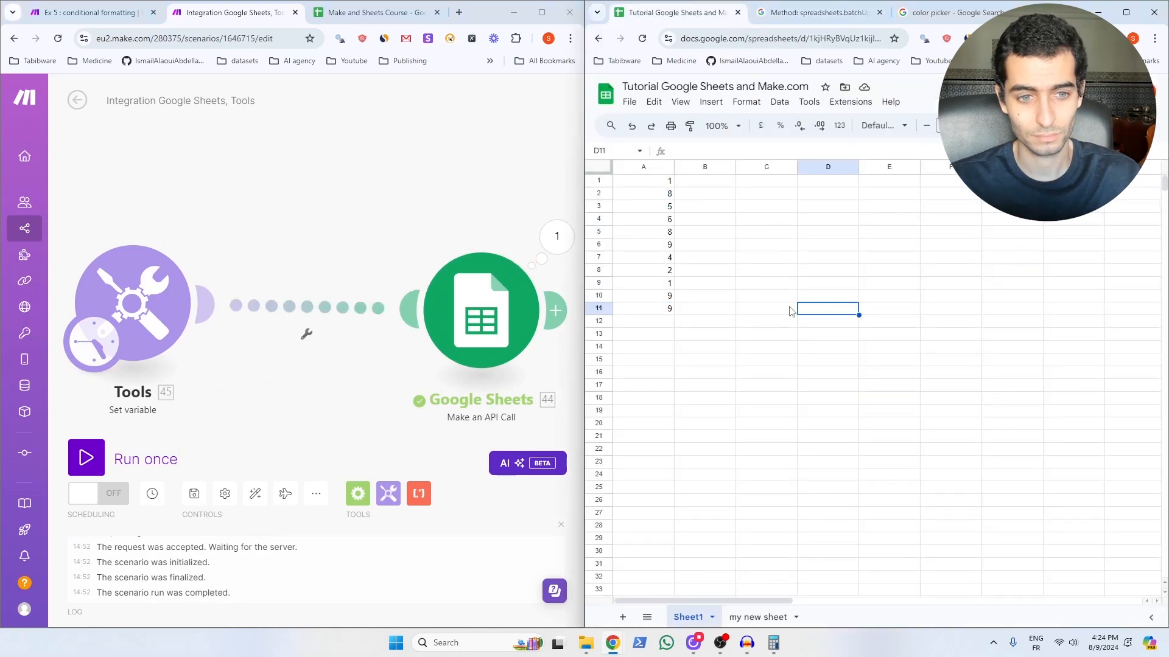
pyautogui.click(87, 461)
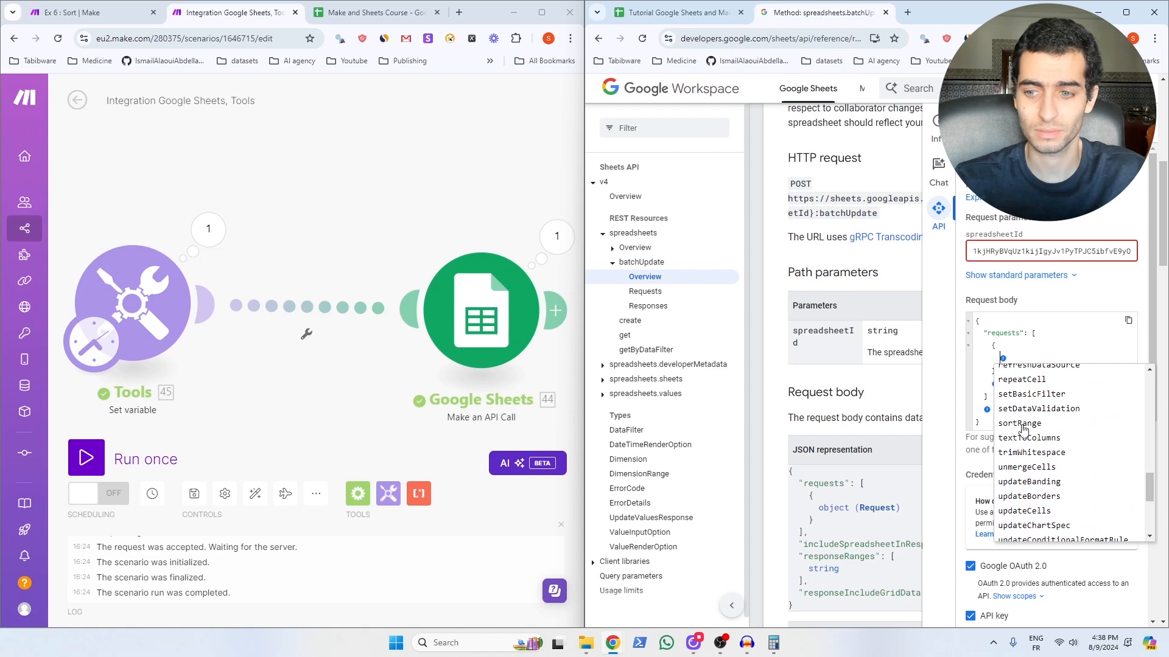
# Step: Add a sortRange request with a range whose end row index is 9
pyautogui.click(1024, 424)
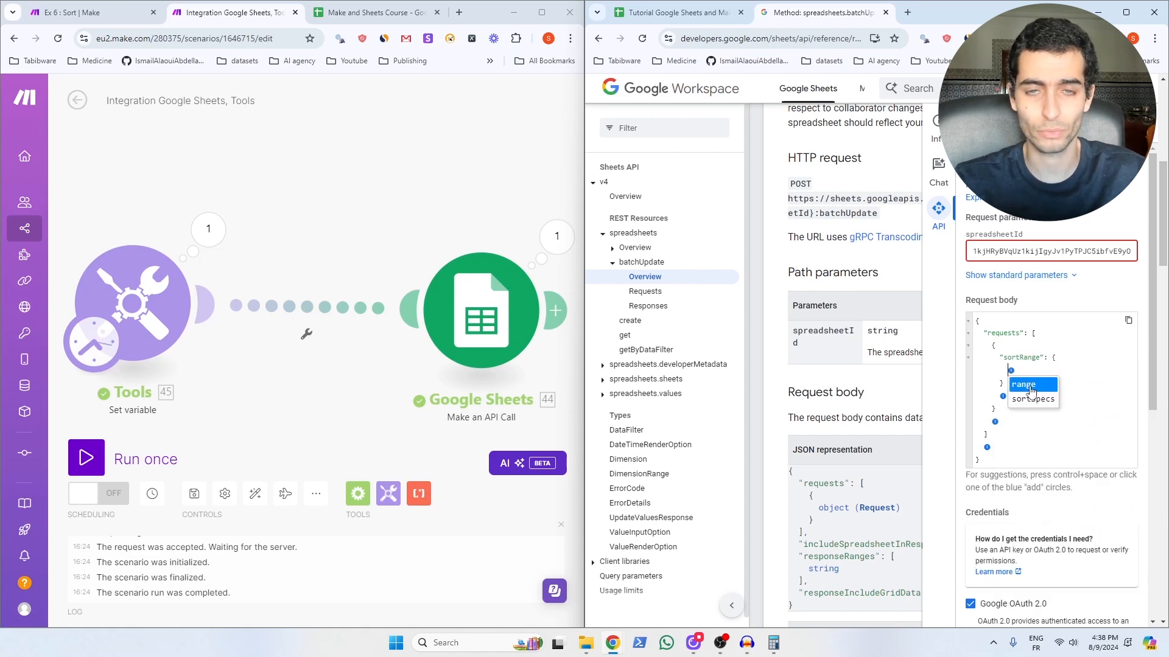
pyautogui.click(1028, 387)
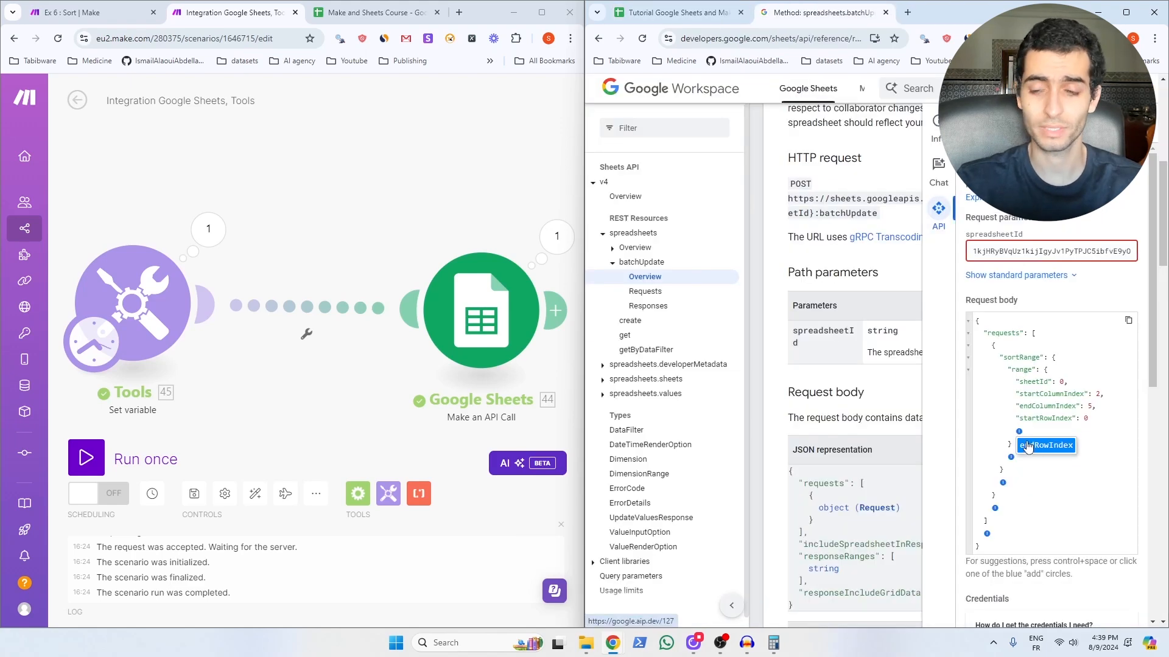
pyautogui.click(1027, 447)
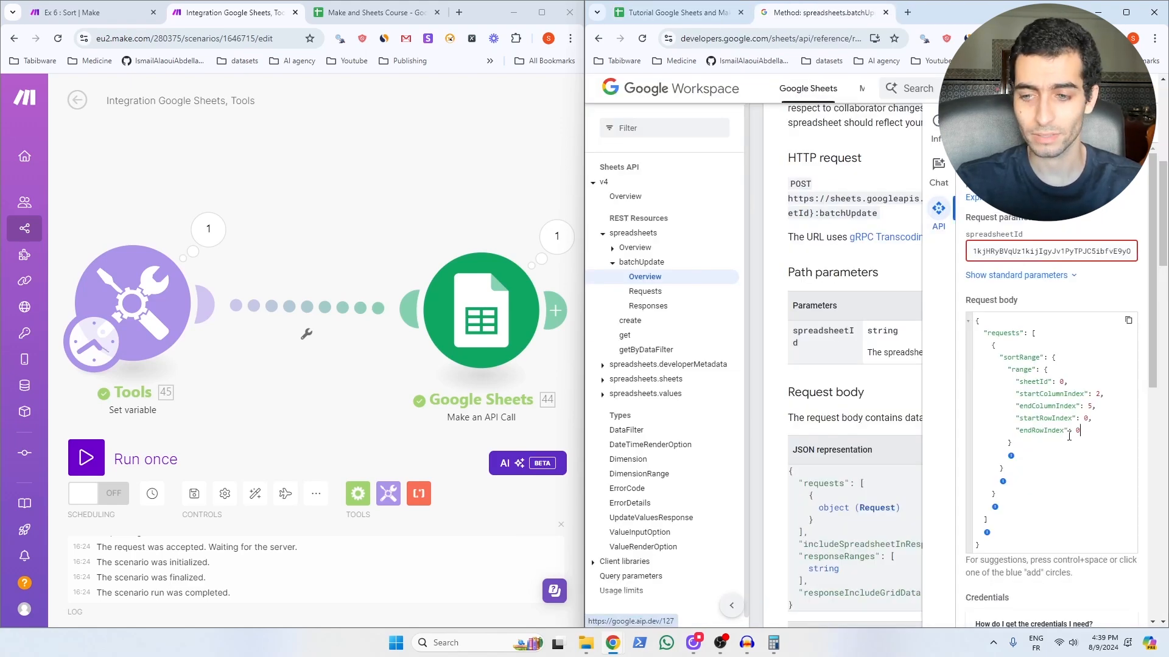
pyautogui.write('9')
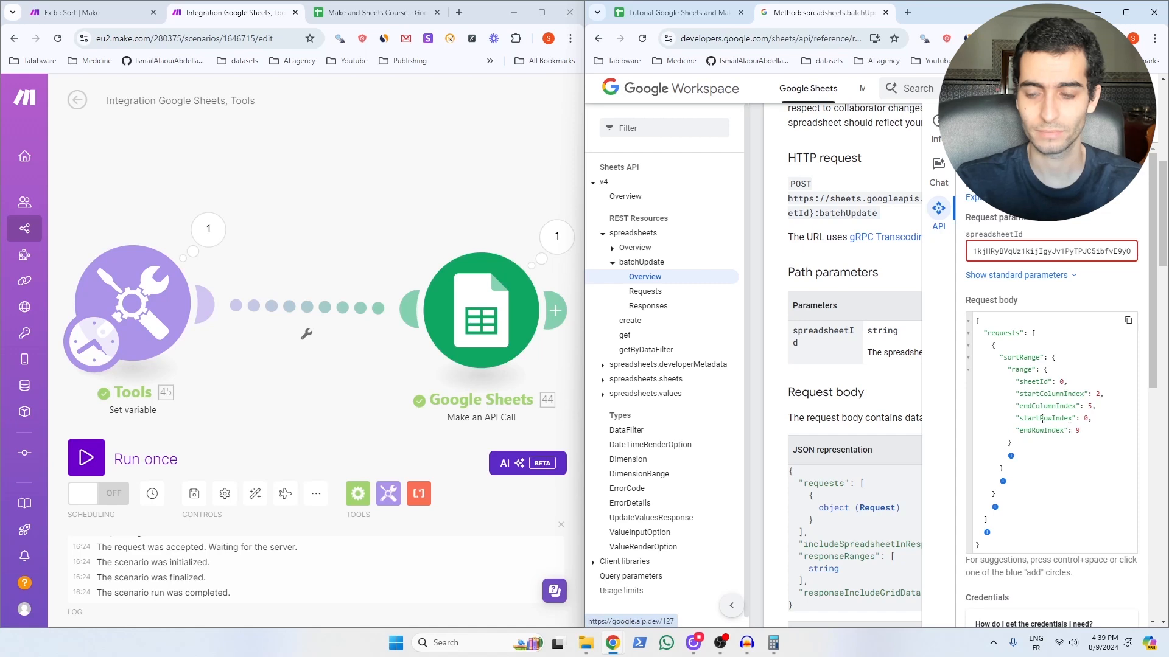
# Step: Add sortSpecs with sortOrder ASCENDING, then check the table in the spreadsheet
pyautogui.click(1012, 456)
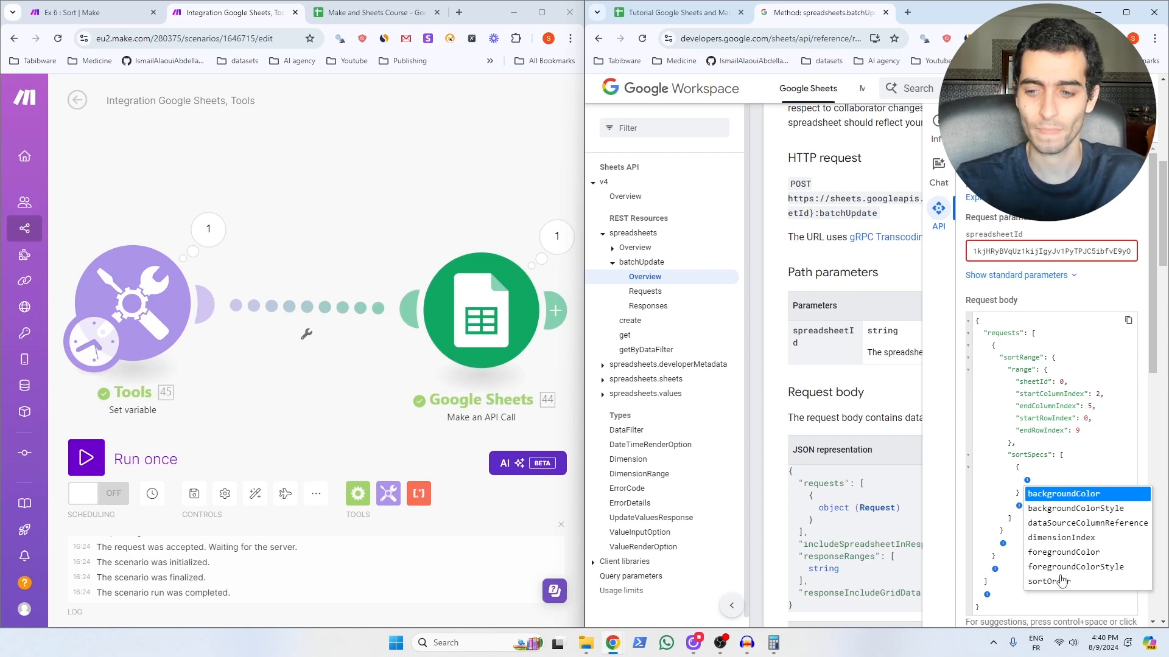
pyautogui.click(1049, 582)
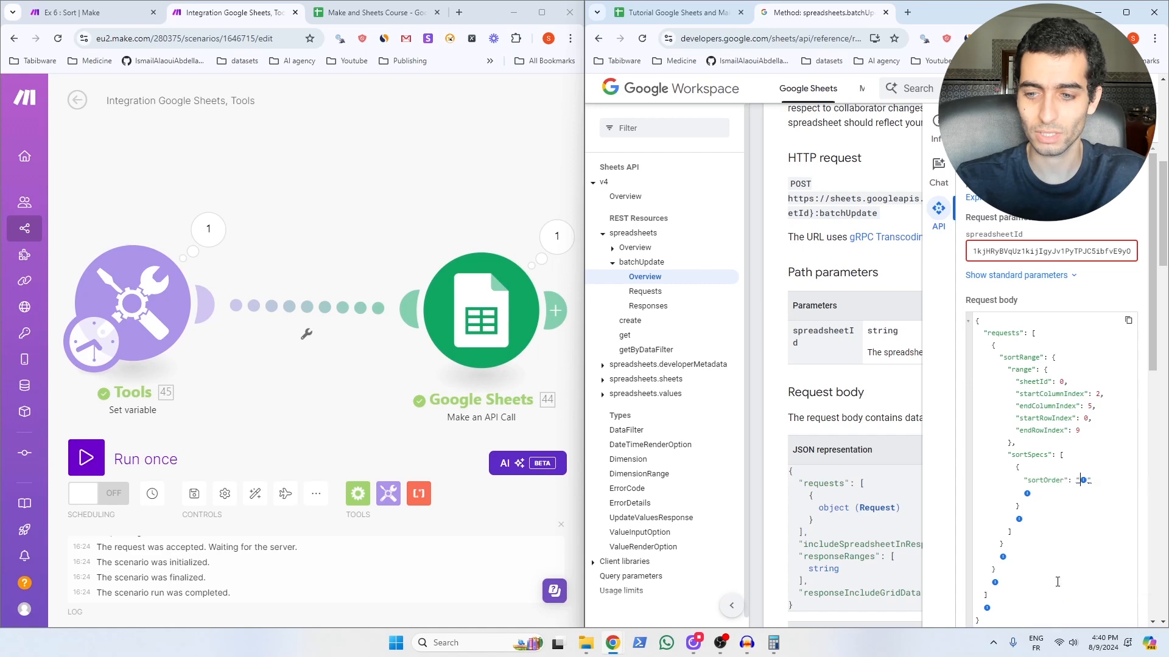
pyautogui.click(1083, 481)
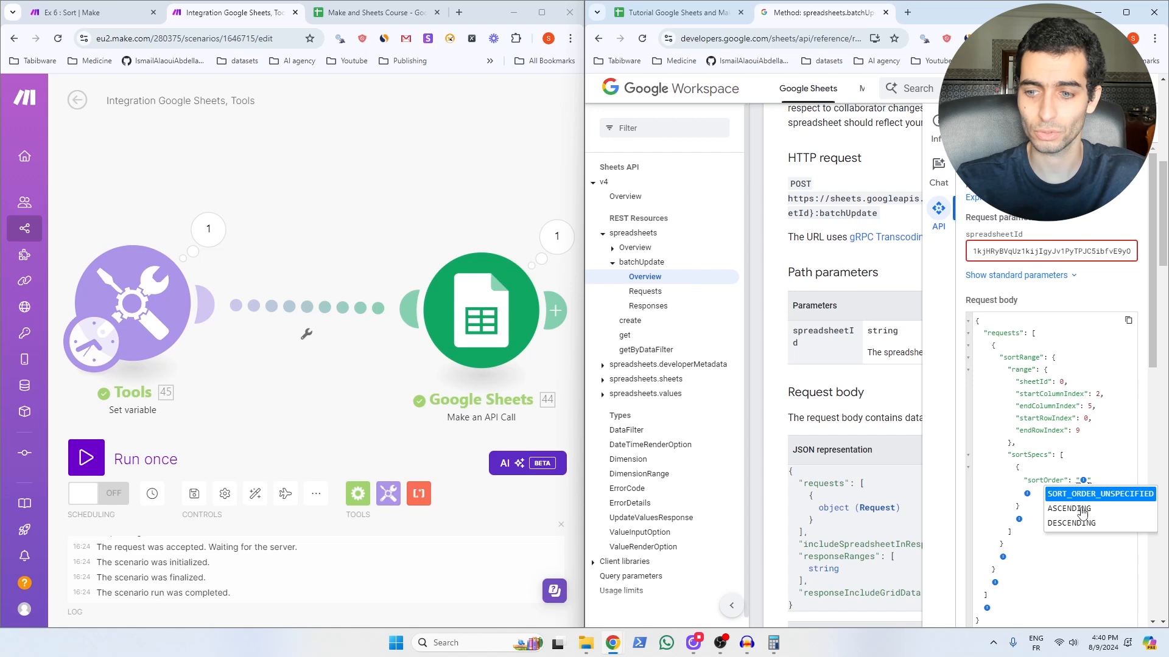
pyautogui.click(1081, 509)
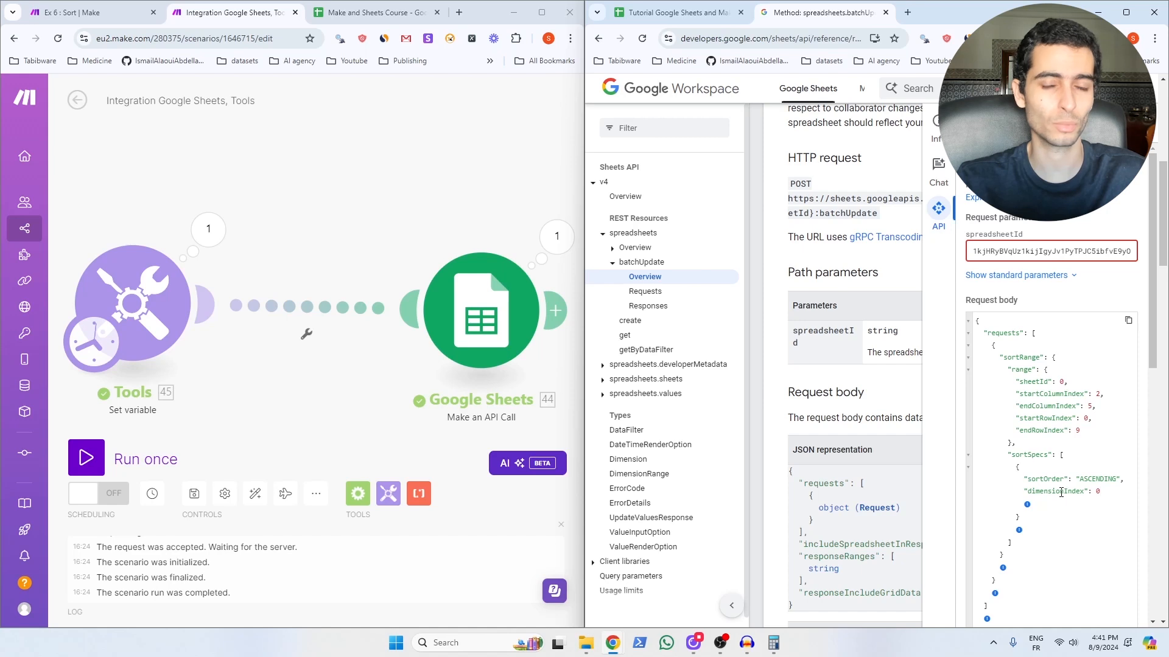
pyautogui.click(674, 12)
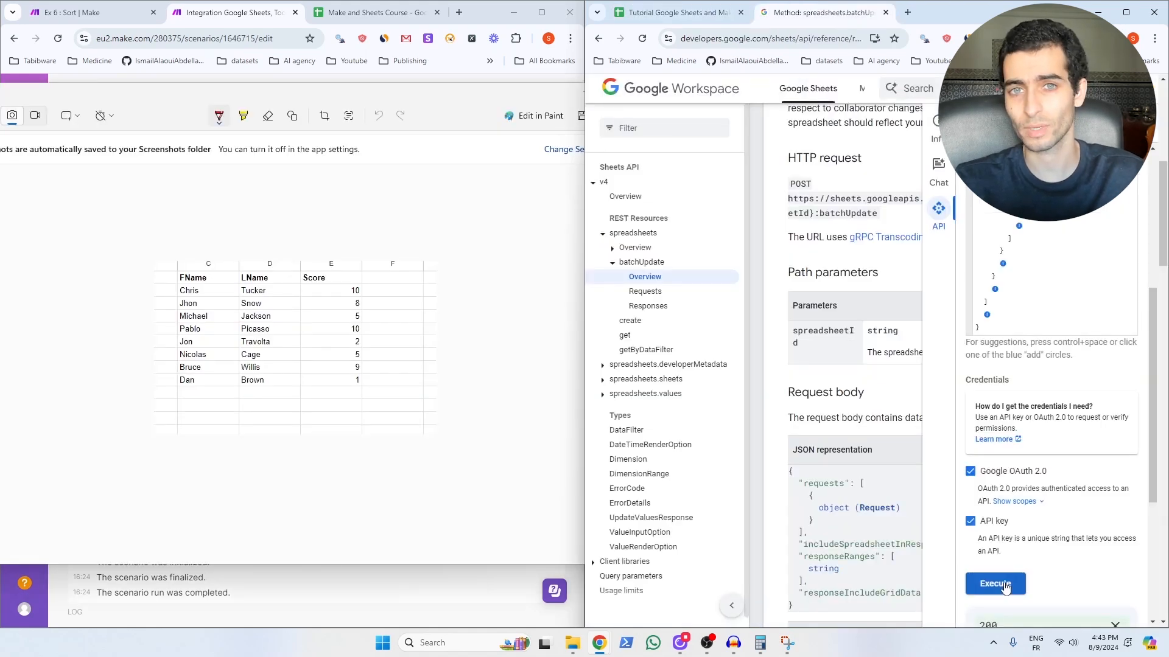
# Step: Run the ascending sort, then change the sortOrder value to DESCENDING
pyautogui.click(1005, 585)
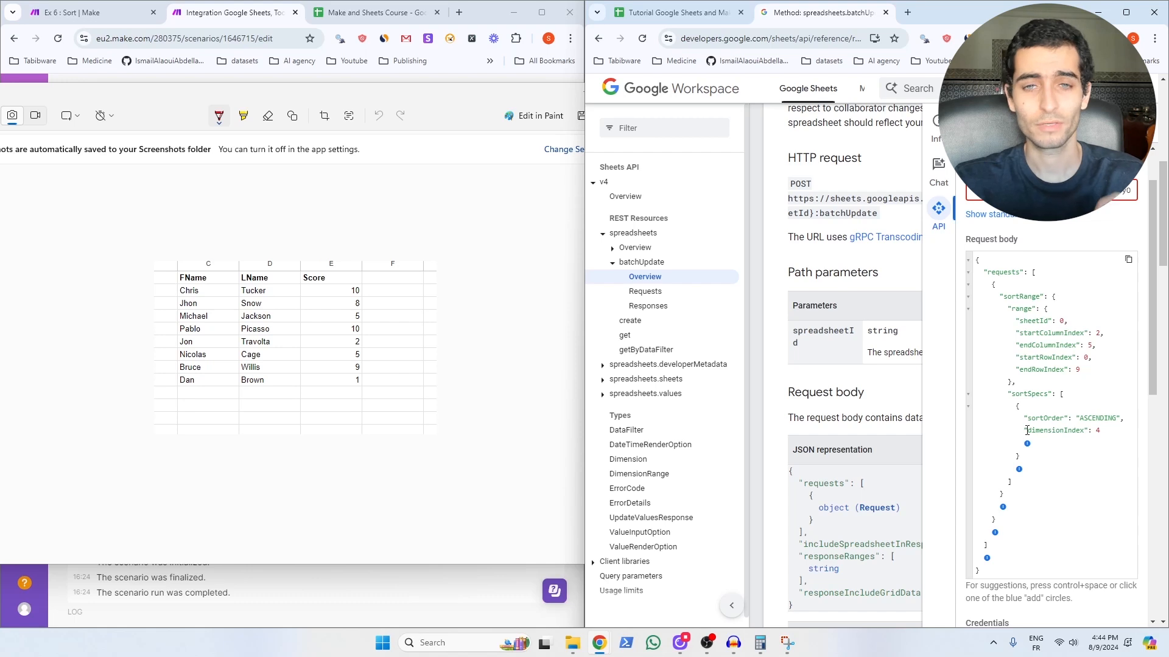
pyautogui.doubleClick(1098, 419)
pyautogui.write('D')
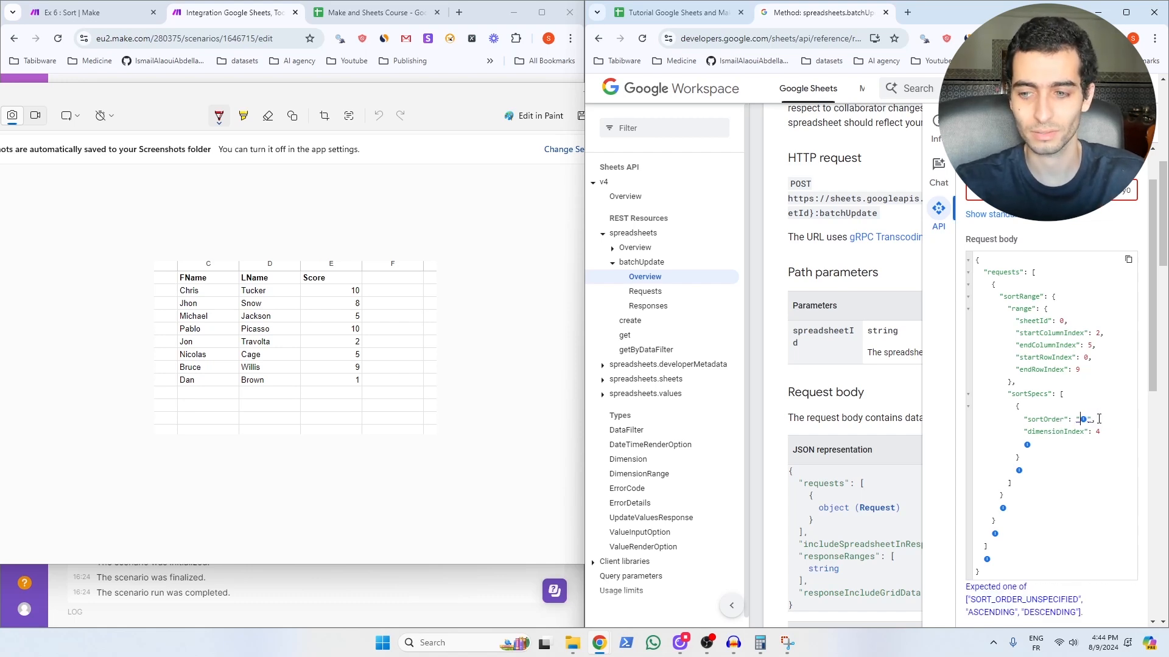
pyautogui.click(1083, 419)
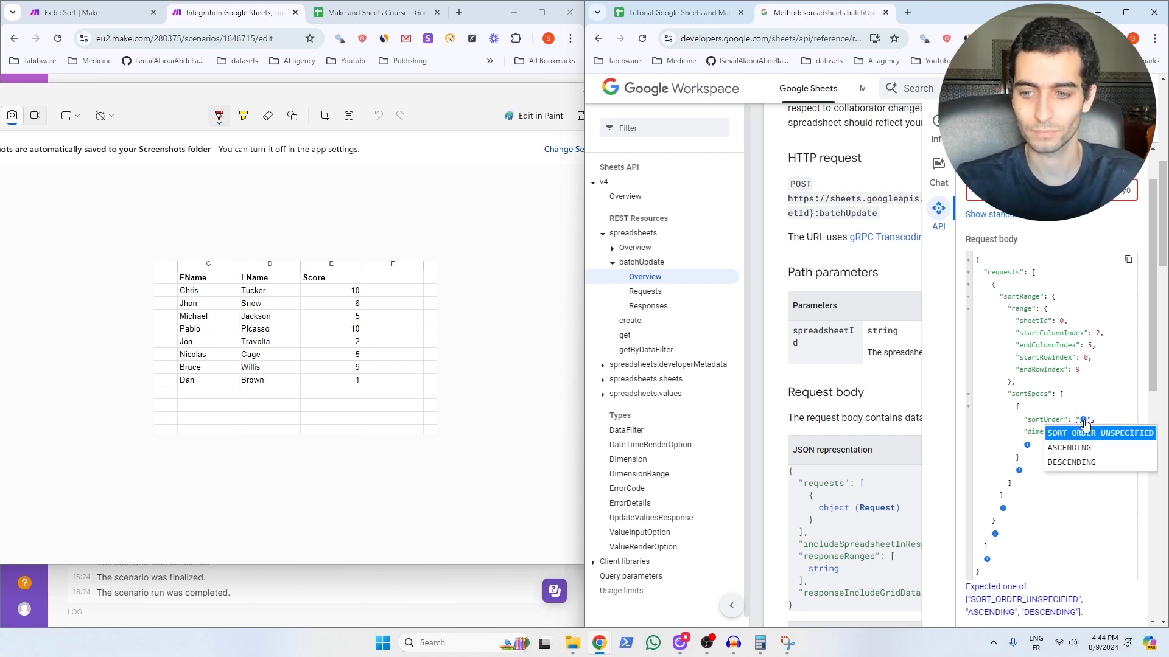
pyautogui.click(1087, 462)
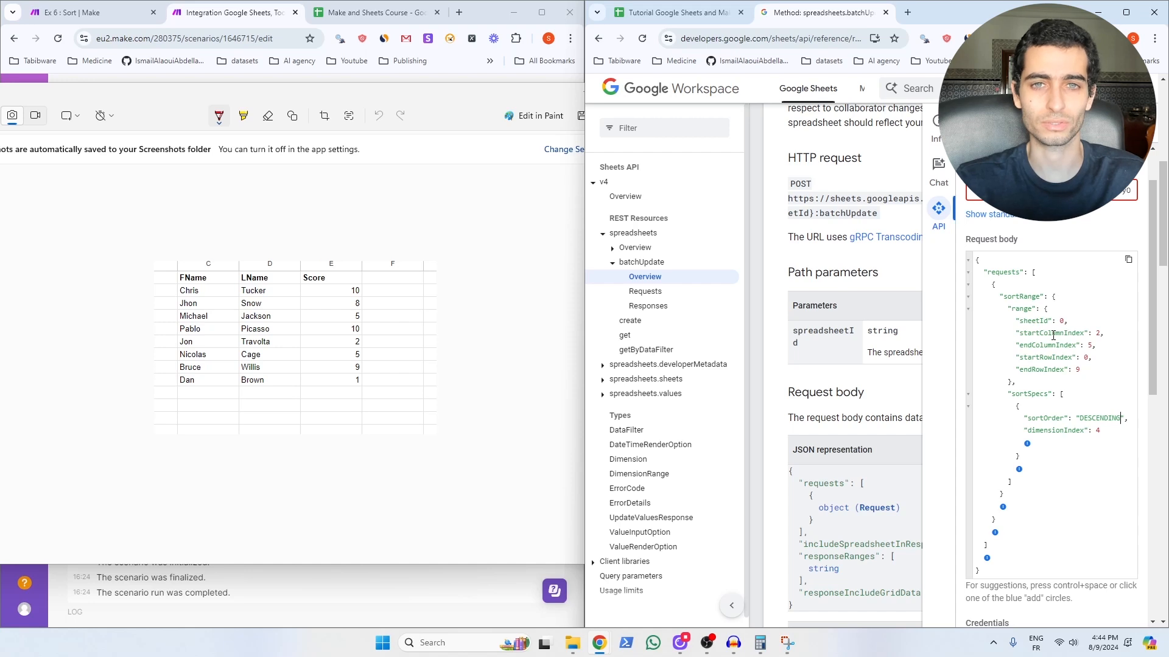
# Step: Check the FName, LName and Score headers in the sheet and execute the descending sort
pyautogui.hotkey('ctrl', 'shift', 'Tab')
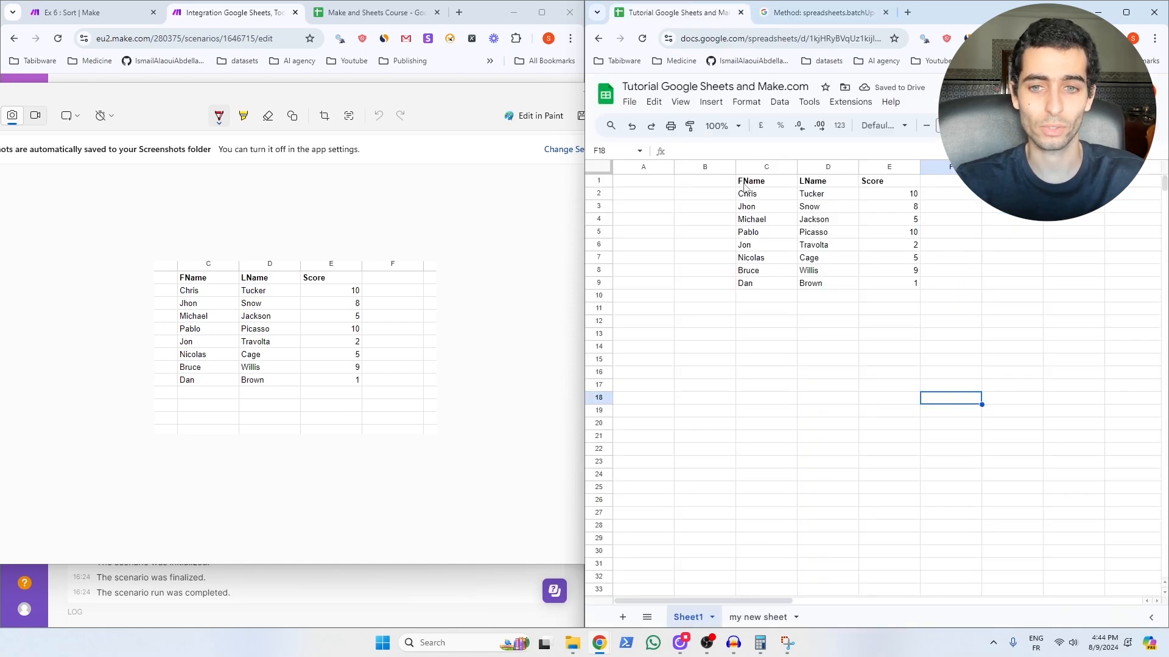
pyautogui.click(745, 182)
pyautogui.click(824, 183)
pyautogui.click(882, 185)
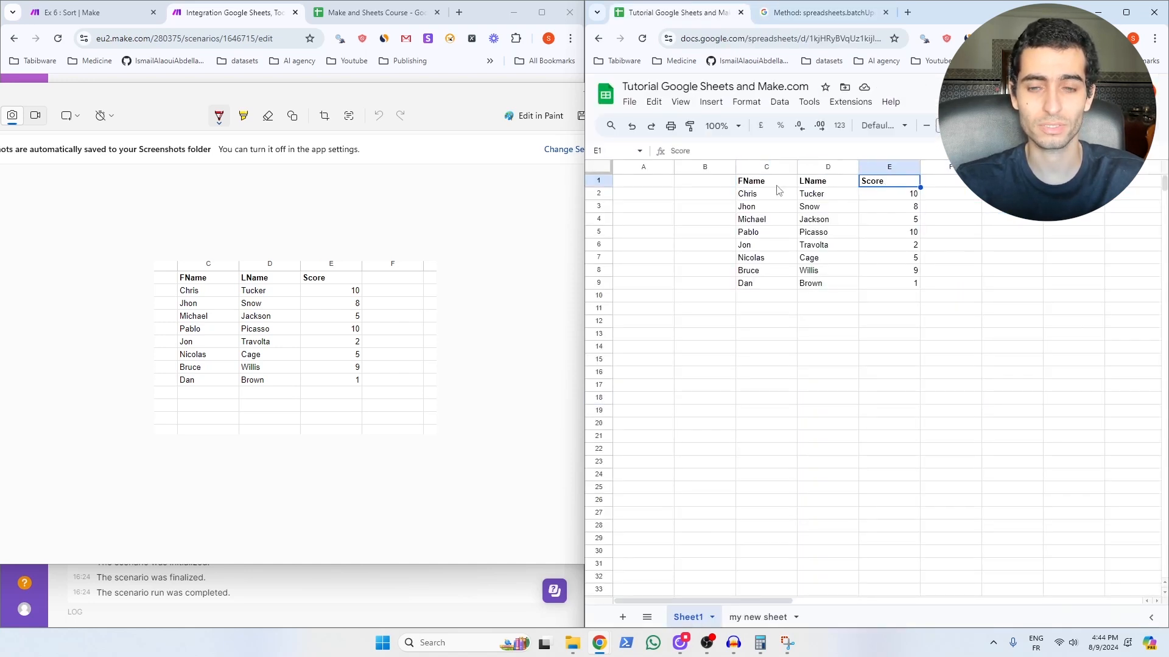
pyautogui.hotkey('ctrl', 'Tab')
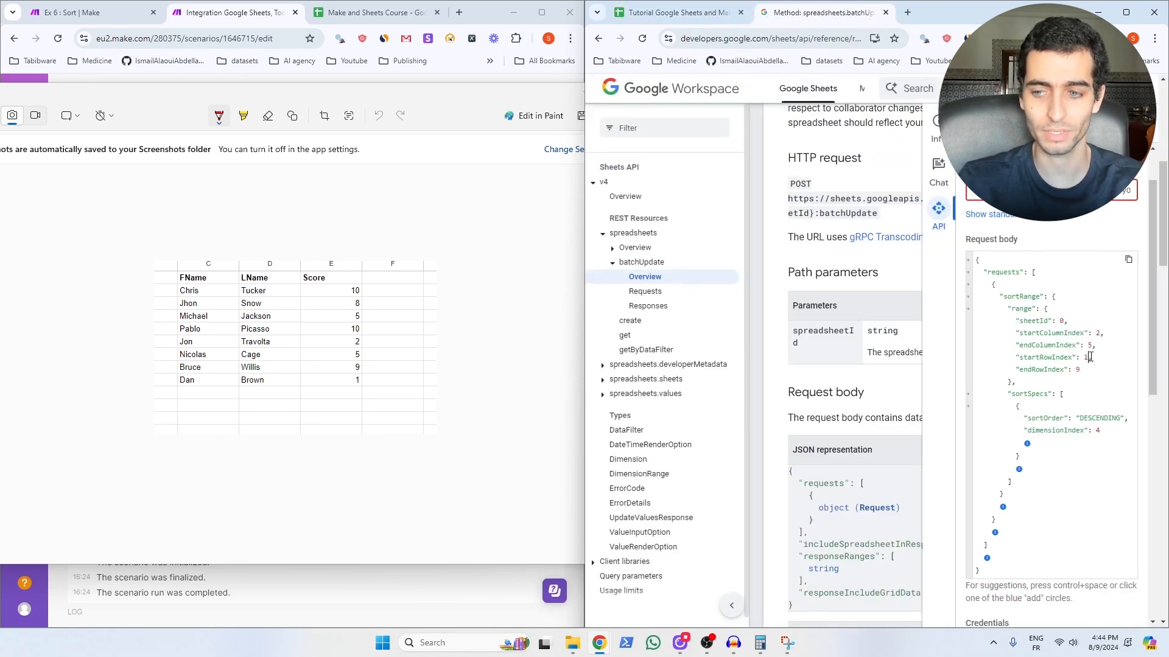
pyautogui.scroll(-3, 1007, 602)
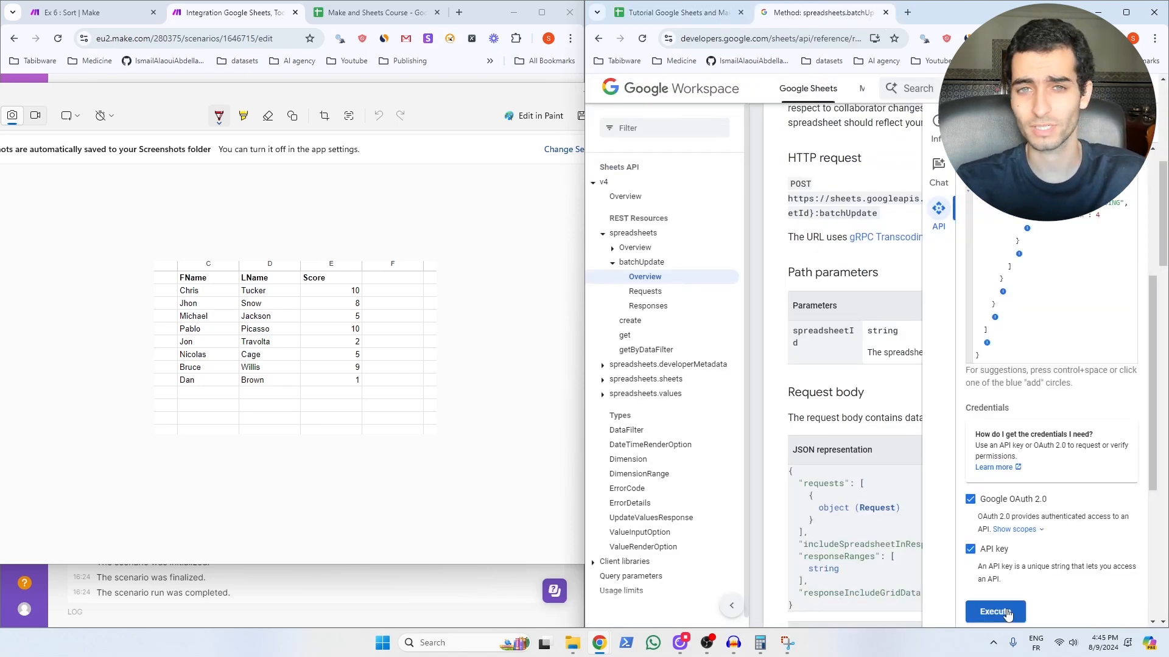
pyautogui.click(995, 611)
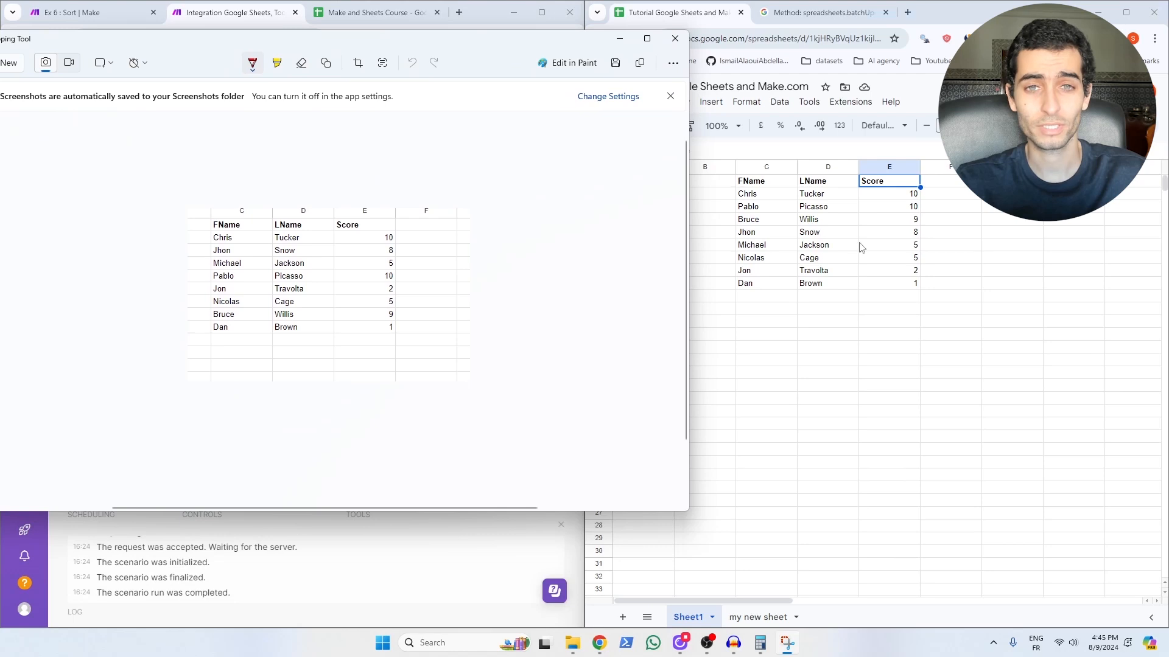
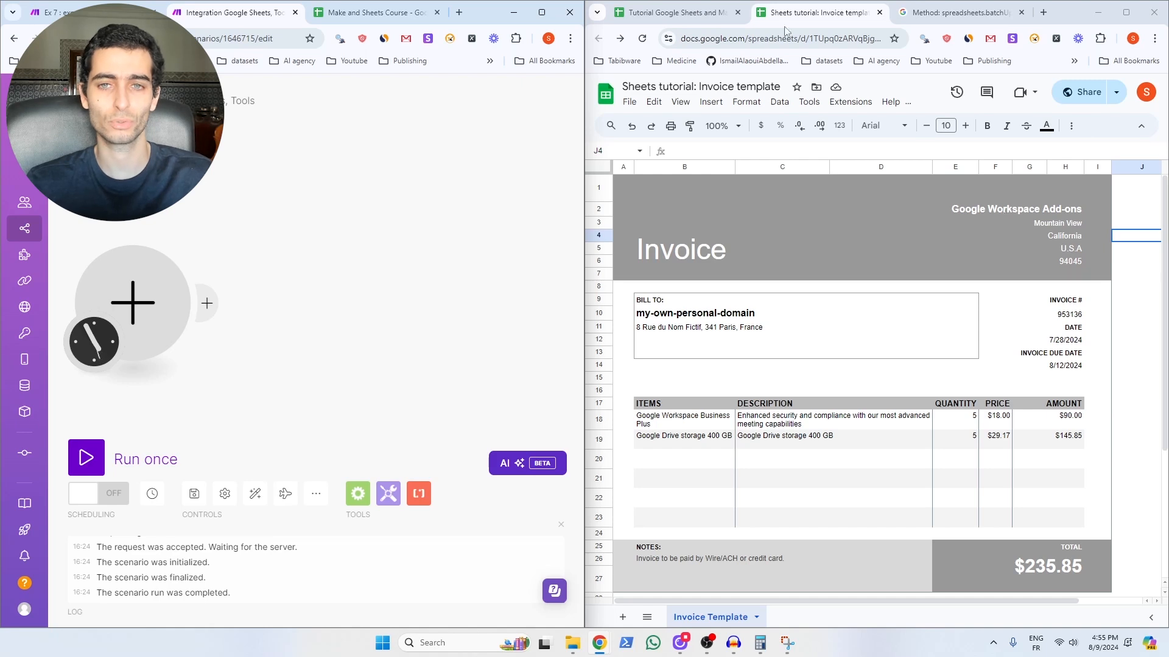
# Step: Change the Tutorial spreadsheet's General access from Restricted to Anyone with the link, then return to the invoice tab
pyautogui.click(679, 18)
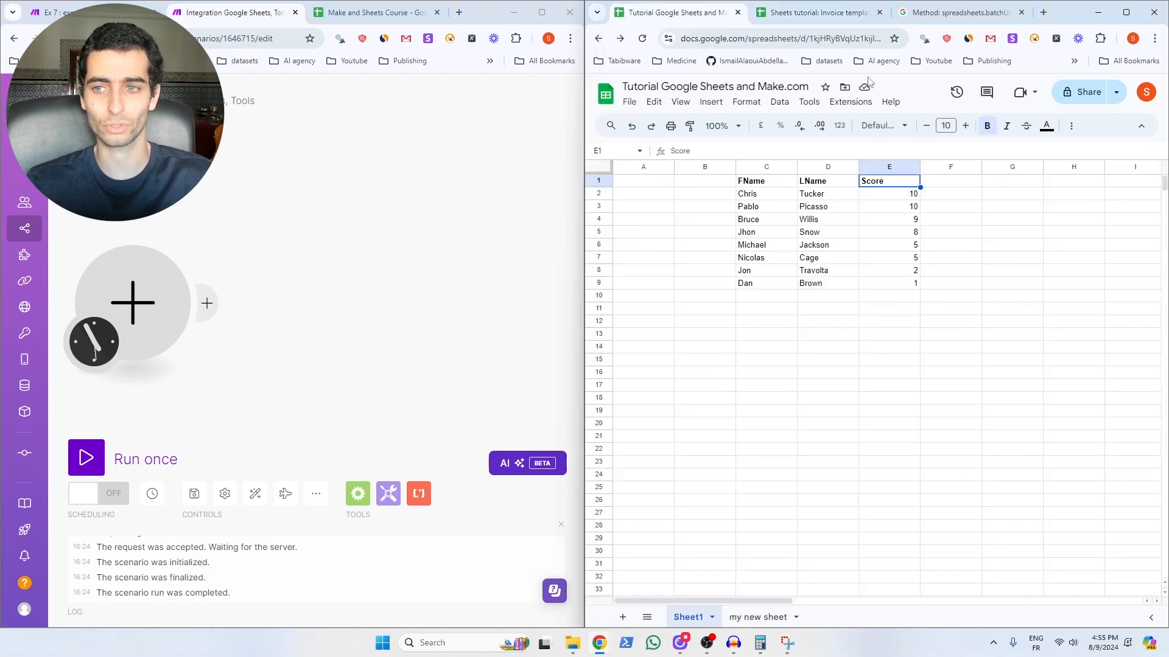
pyautogui.click(1077, 92)
pyautogui.click(785, 408)
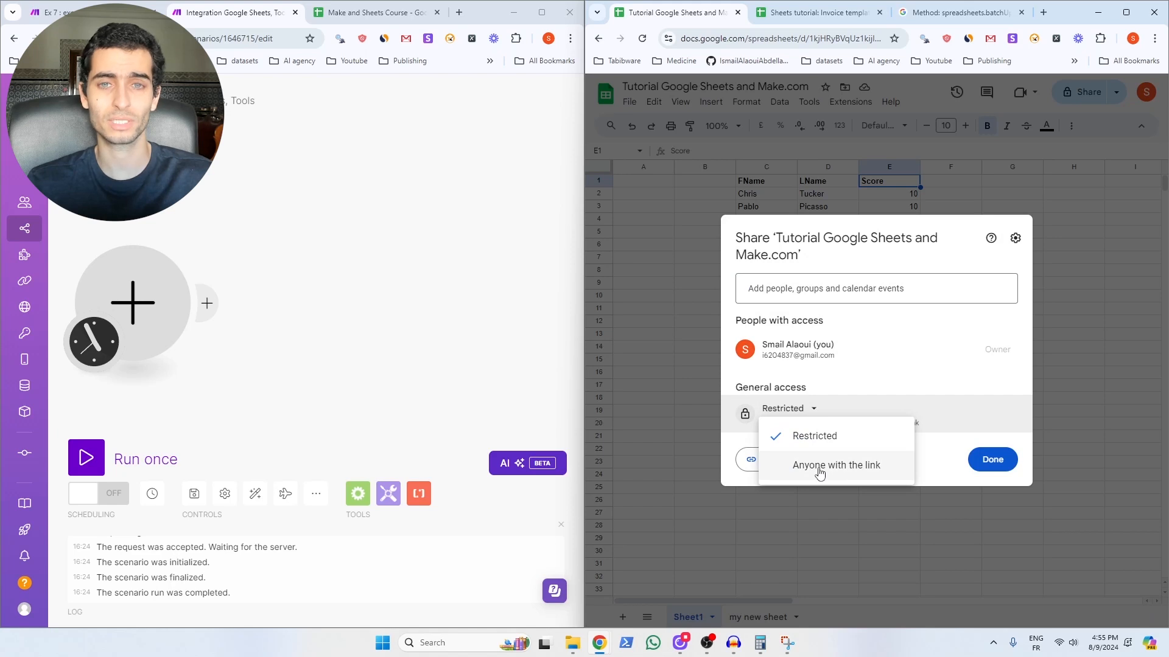
pyautogui.click(819, 466)
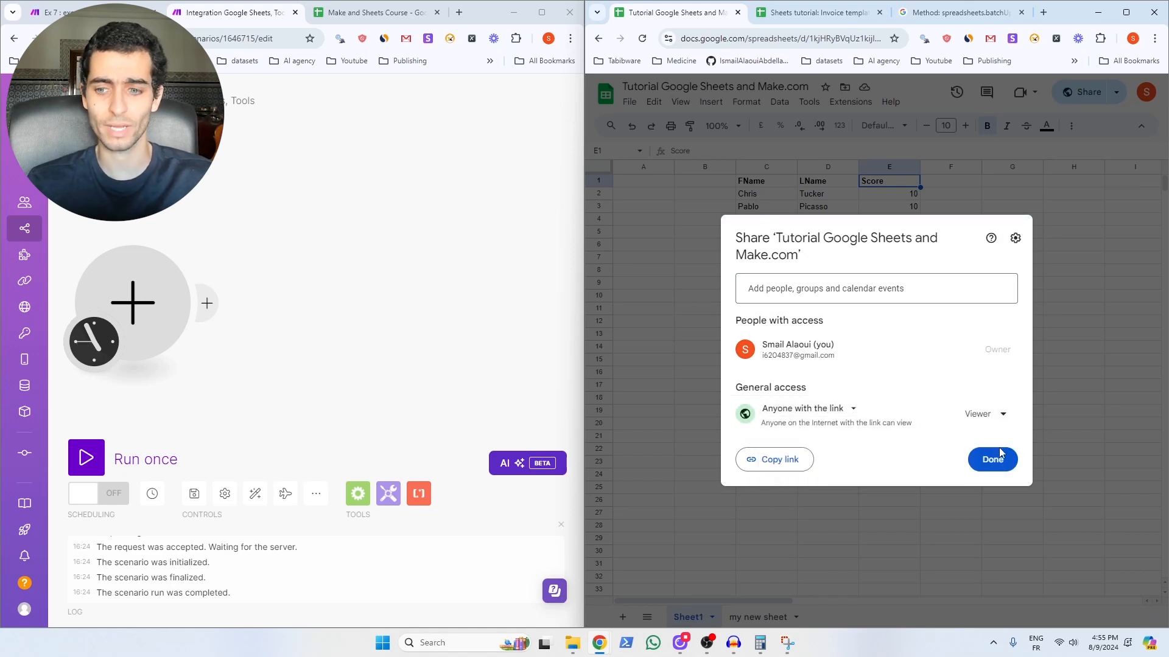
pyautogui.click(993, 460)
pyautogui.hotkey('ctrl', 'Tab')
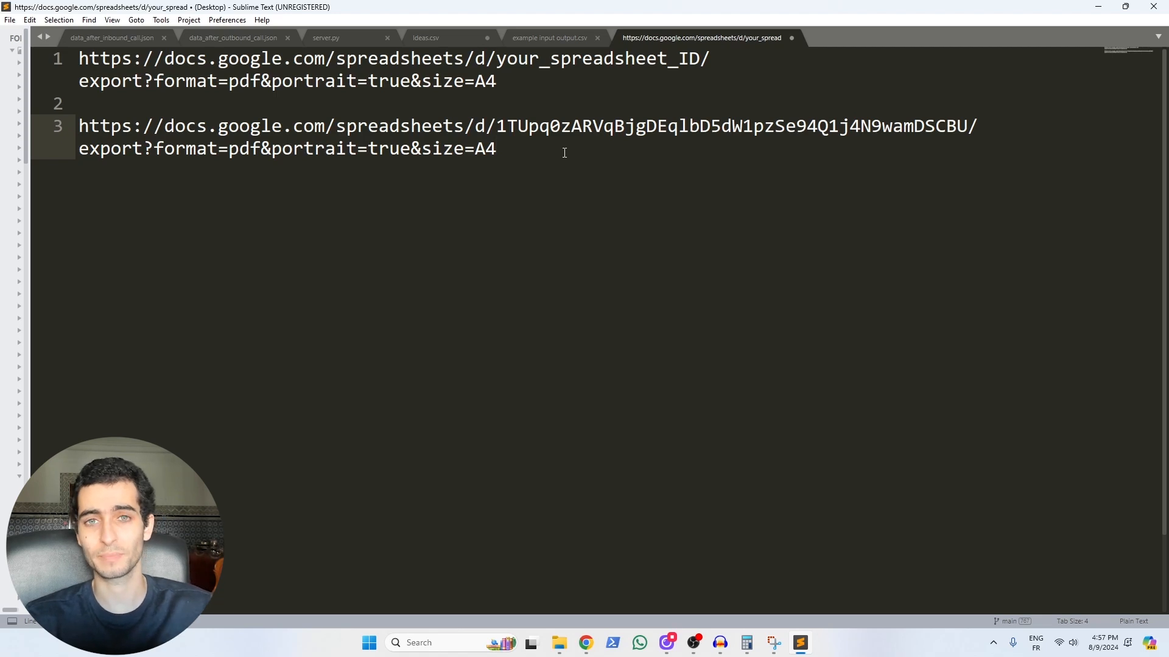
# Step: Select the full PDF export URL containing the invoice spreadsheet ID in Sublime Text
pyautogui.moveTo(499, 81); pyautogui.dragTo(76, 56)
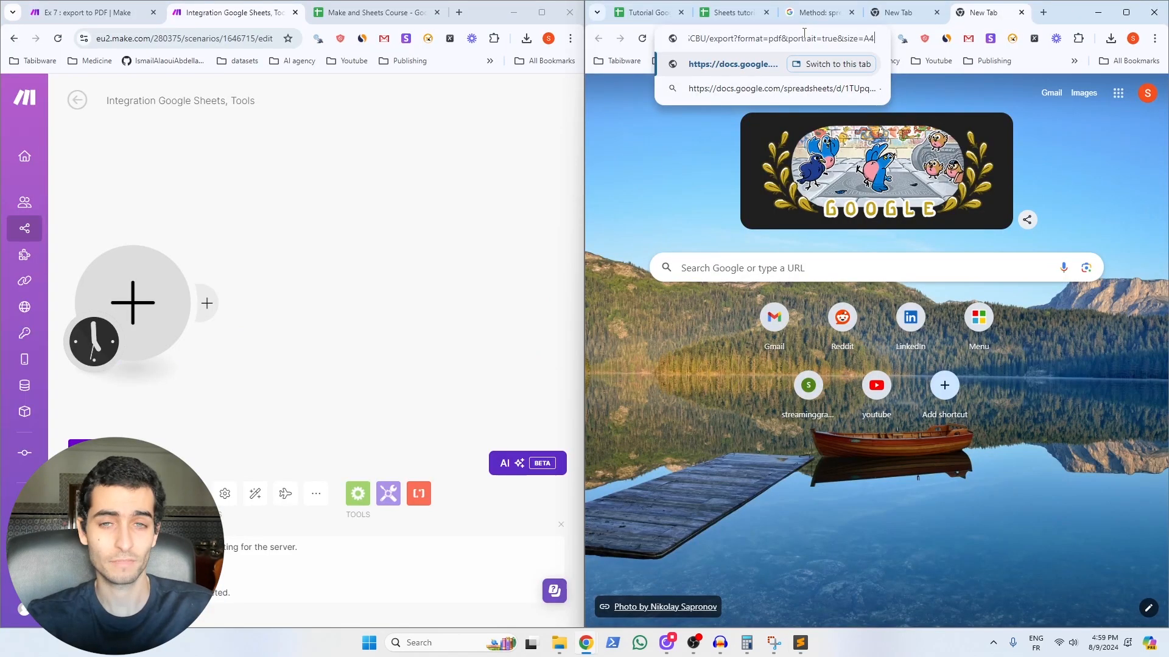
# Step: Load the export URL to download the invoice as a PDF and open the downloaded file
pyautogui.press('Return')
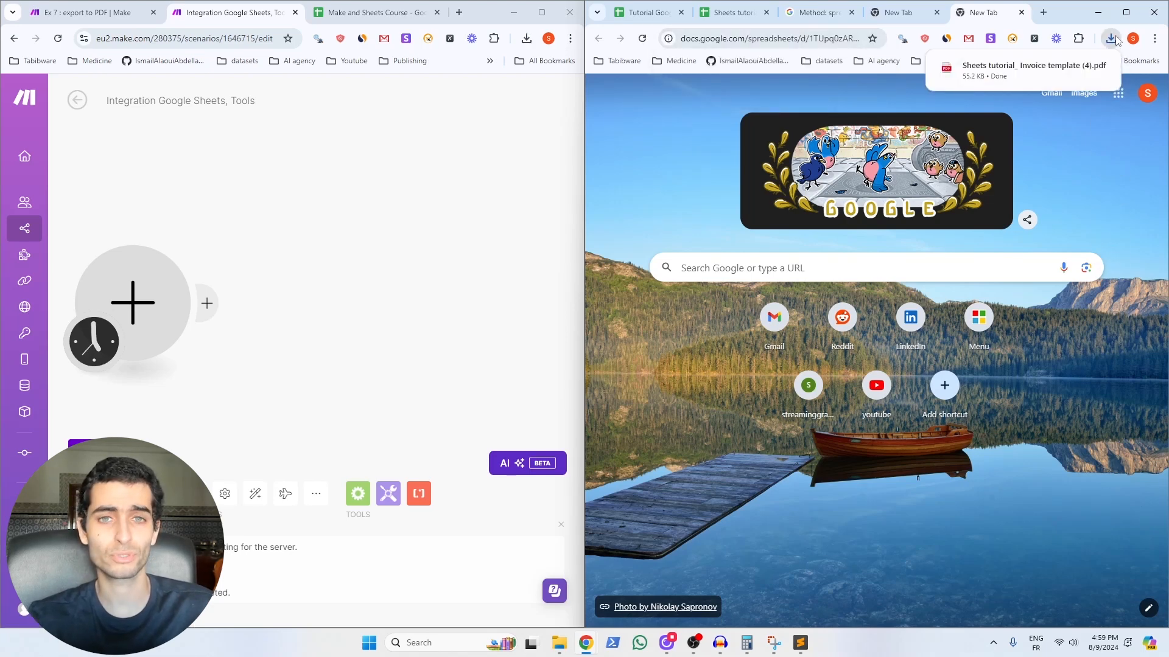
pyautogui.click(1035, 70)
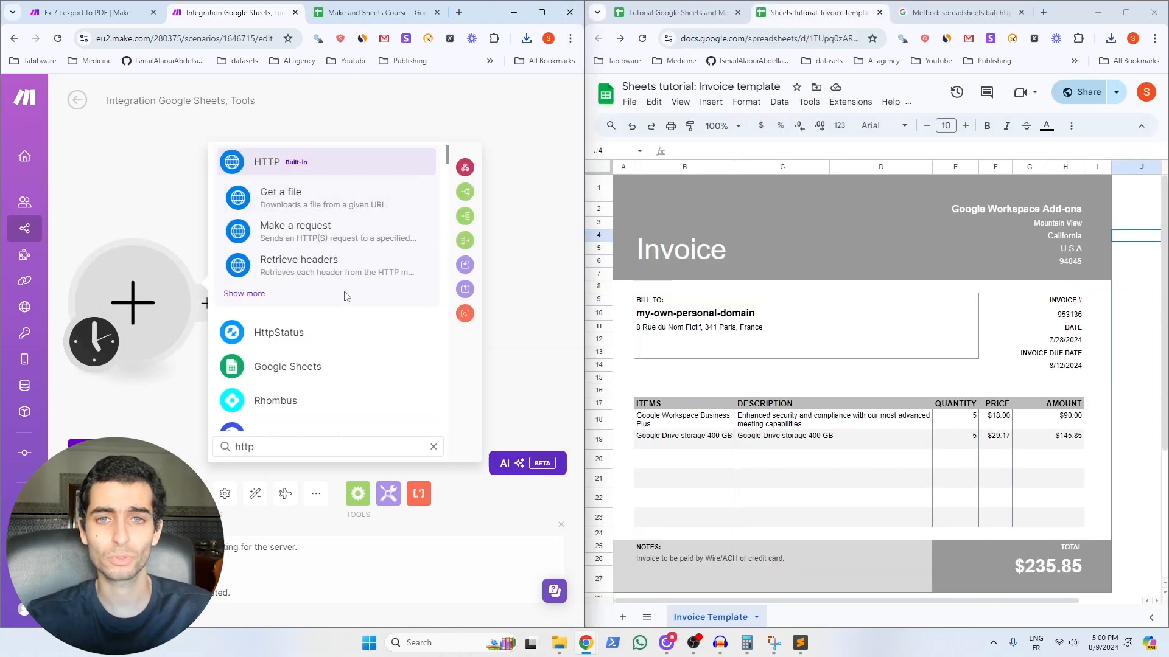
# Step: Add an HTTP Get a file module using the pasted invoice export URL, followed by Gmail Send an Email
pyautogui.click(285, 210)
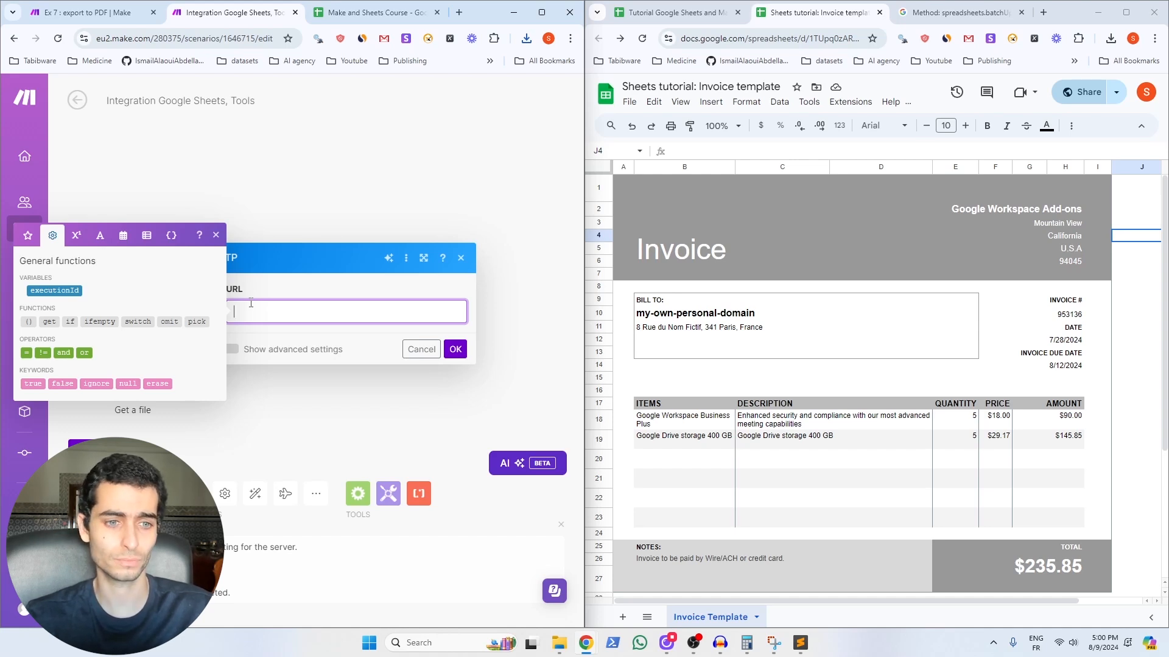
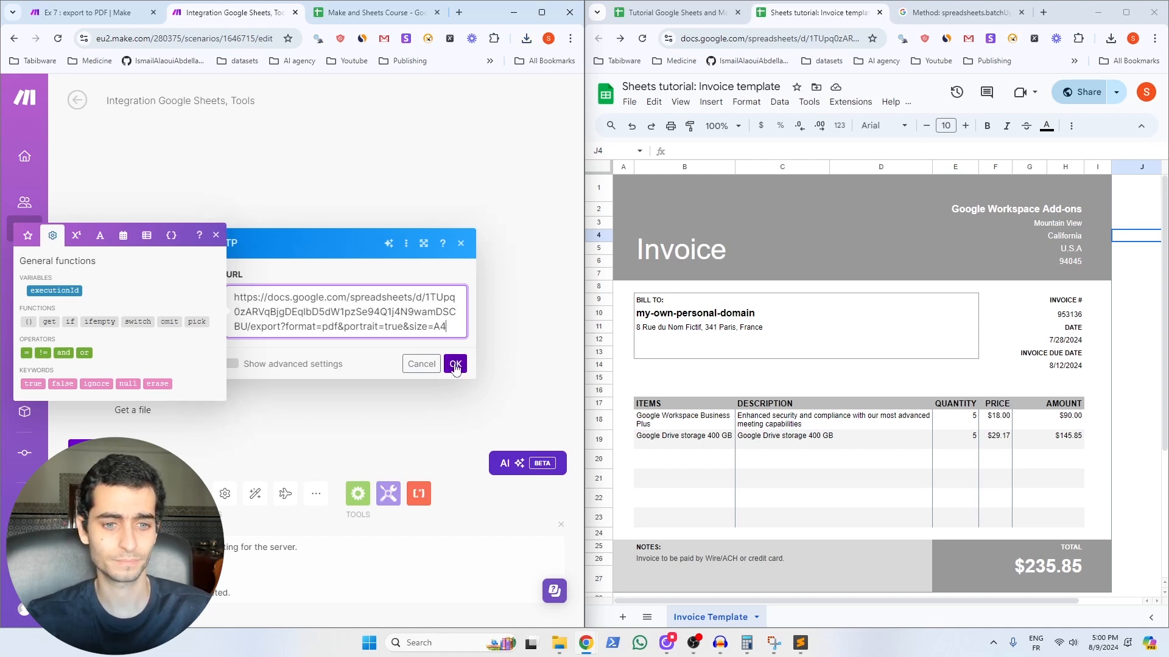
pyautogui.click(456, 367)
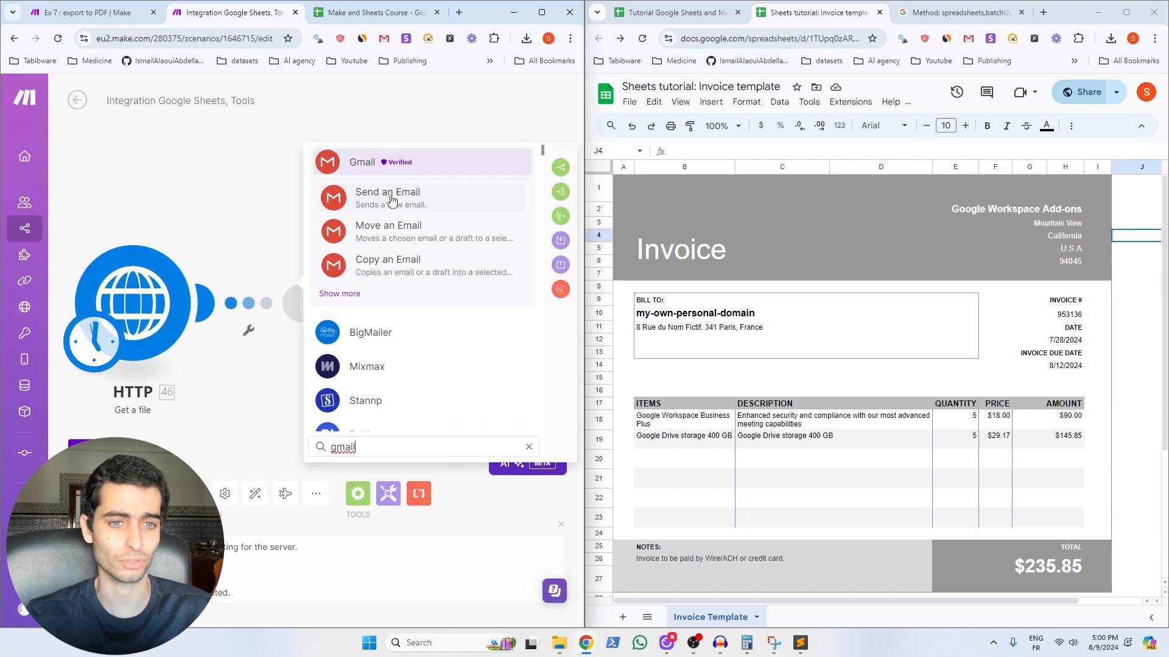
pyautogui.click(392, 201)
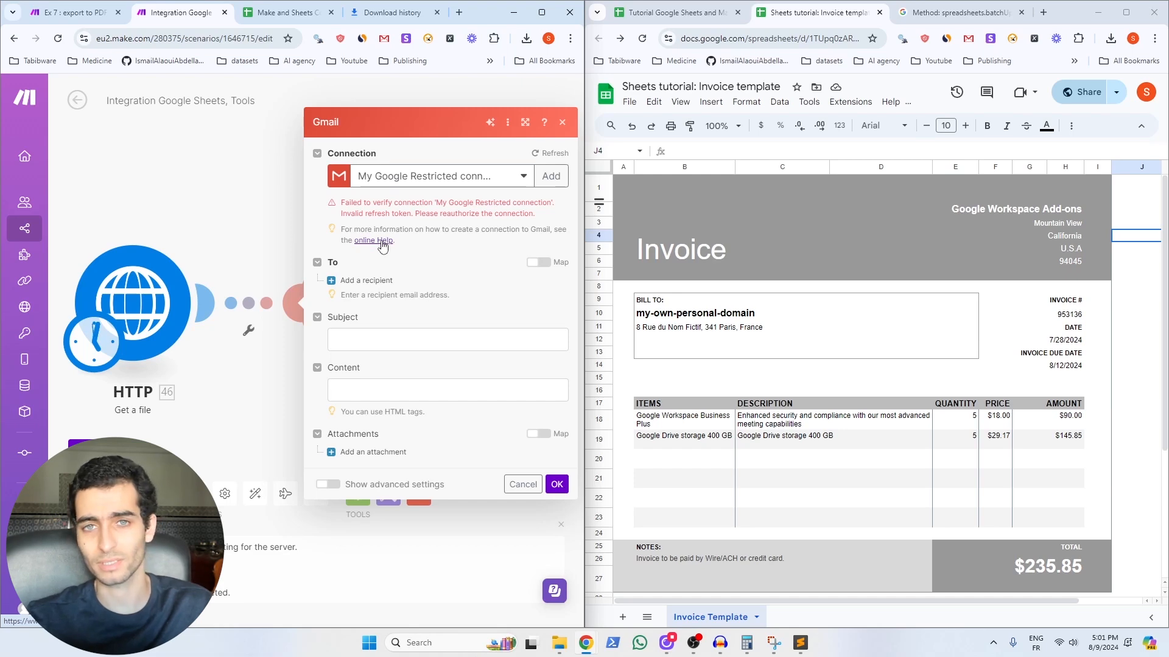
# Step: Read the online help on creating a Gmail connection, then return to the scenario editor
pyautogui.click(382, 242)
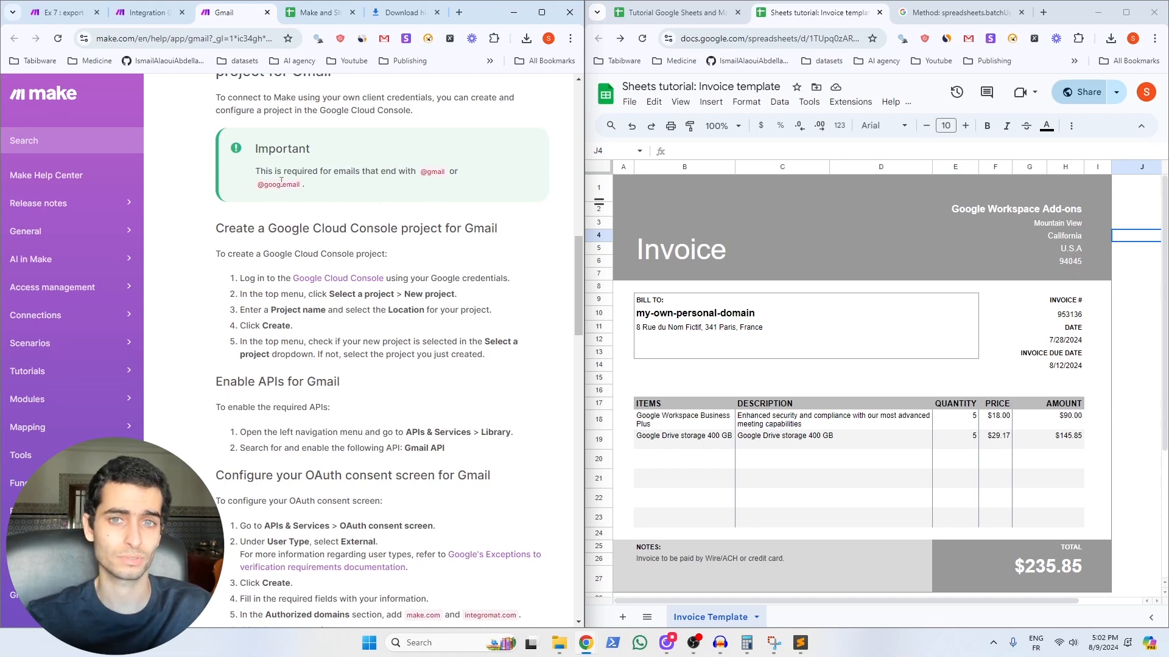
pyautogui.scroll(-6, 281, 180)
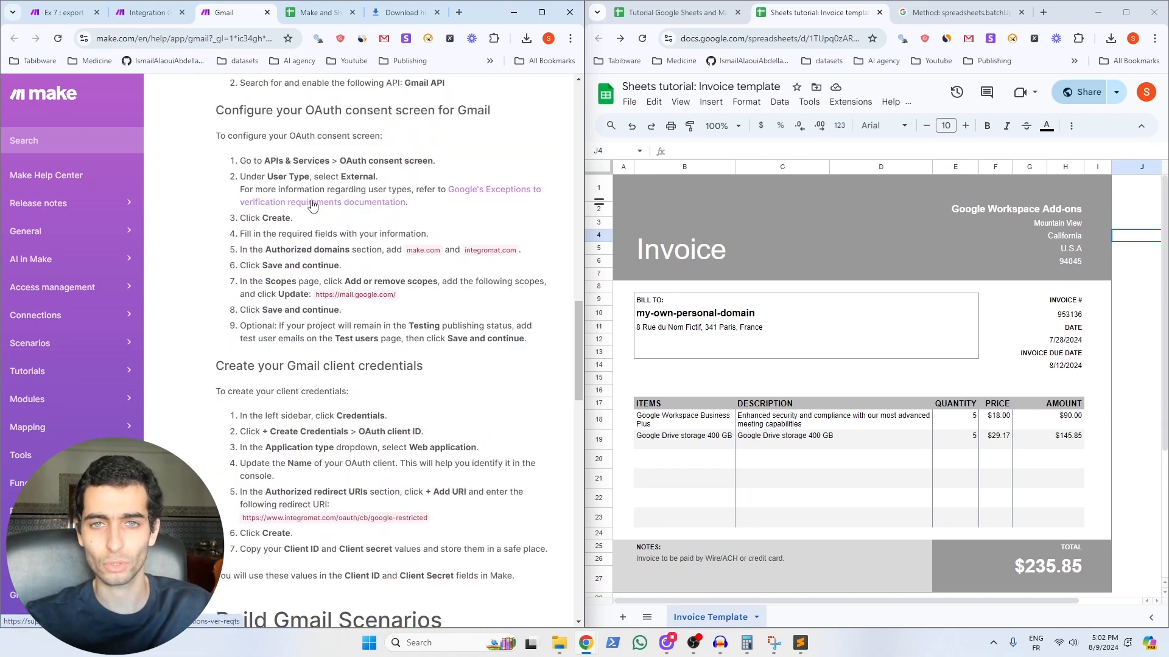
pyautogui.scroll(-1, 311, 201)
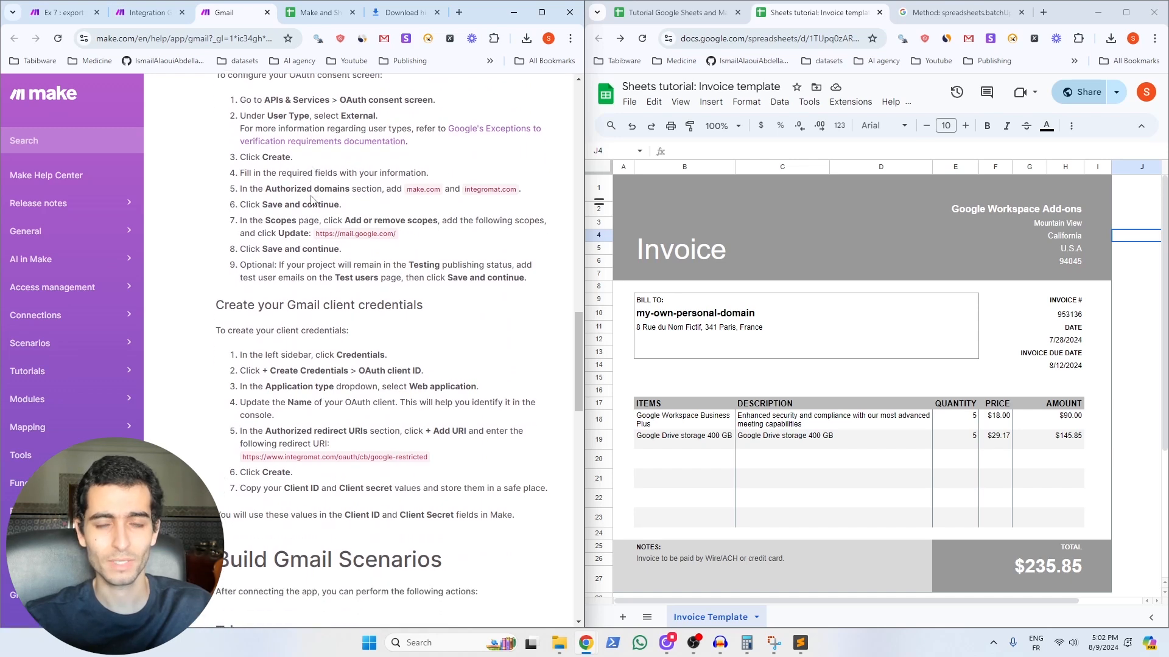
pyautogui.scroll(-1, 312, 200)
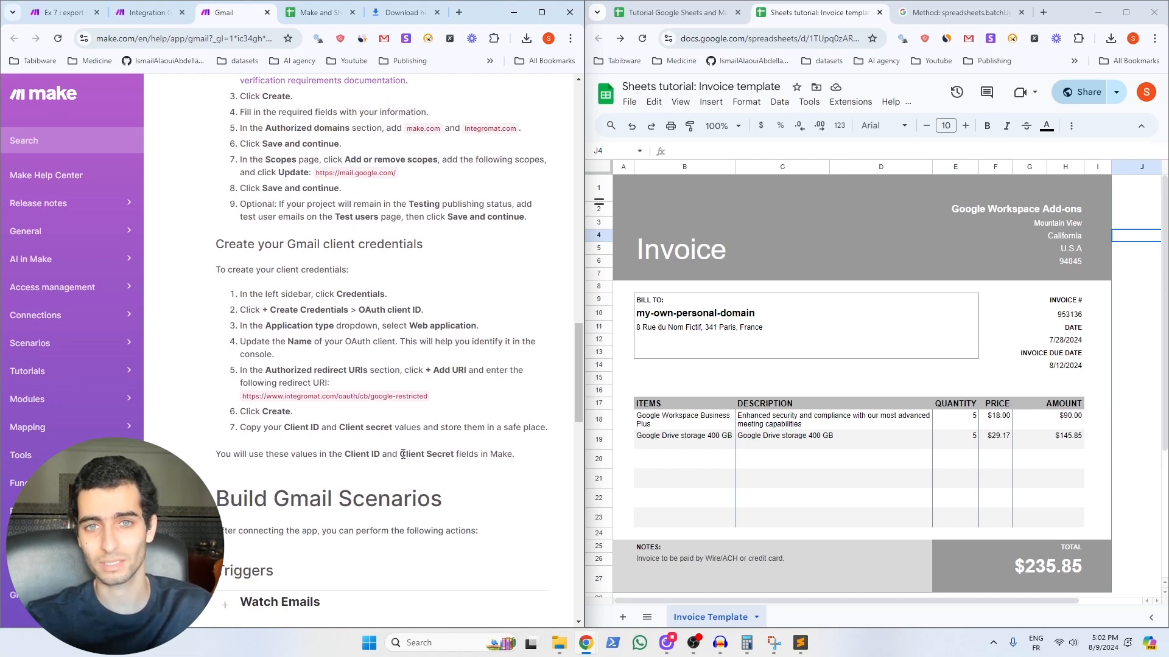
pyautogui.hotkey('ctrl', 'shift', 'Tab')
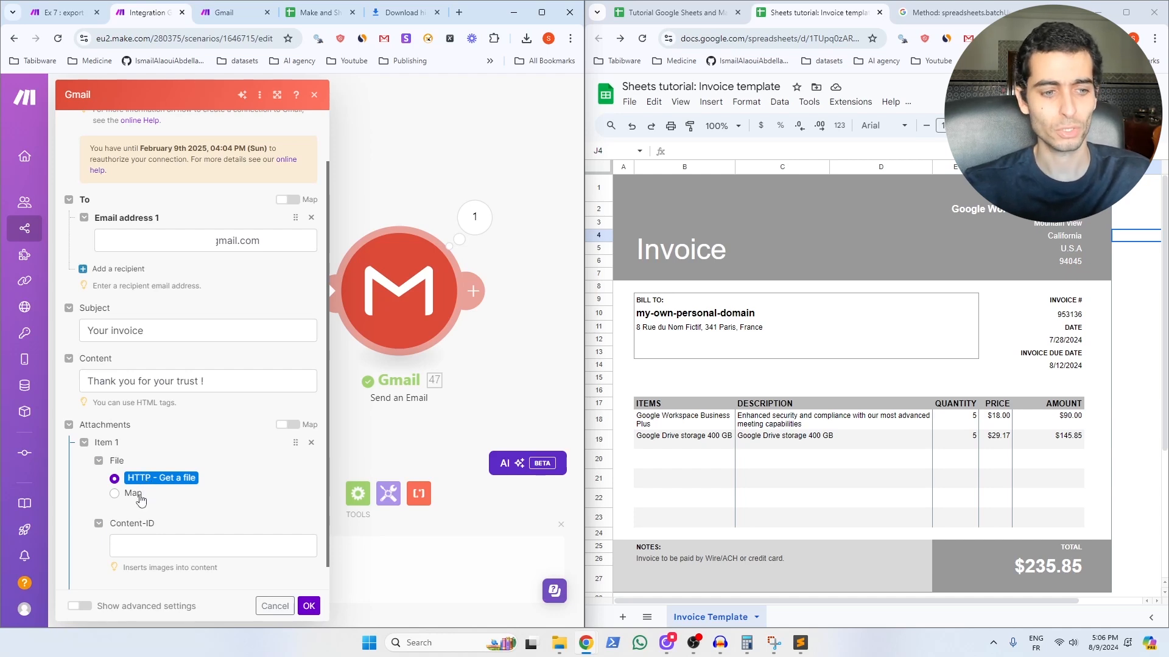
# Step: Switch the Gmail attachment to Map mode and rename its file to Awesome_invoice.pdf
pyautogui.click(131, 494)
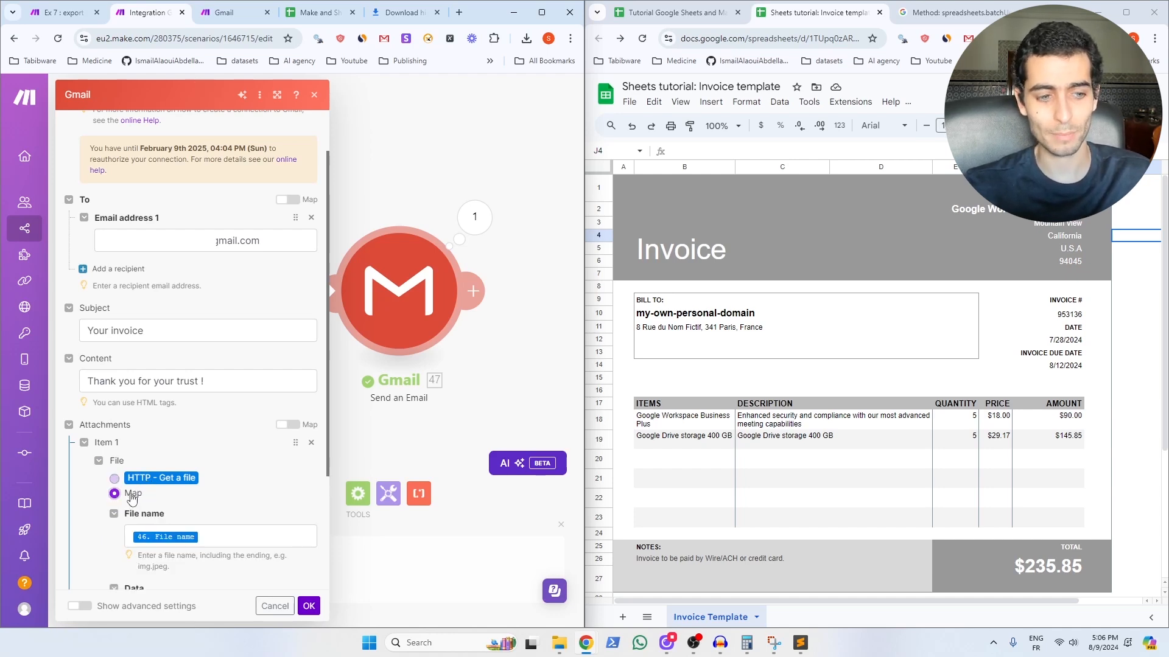
pyautogui.scroll(-2, 152, 426)
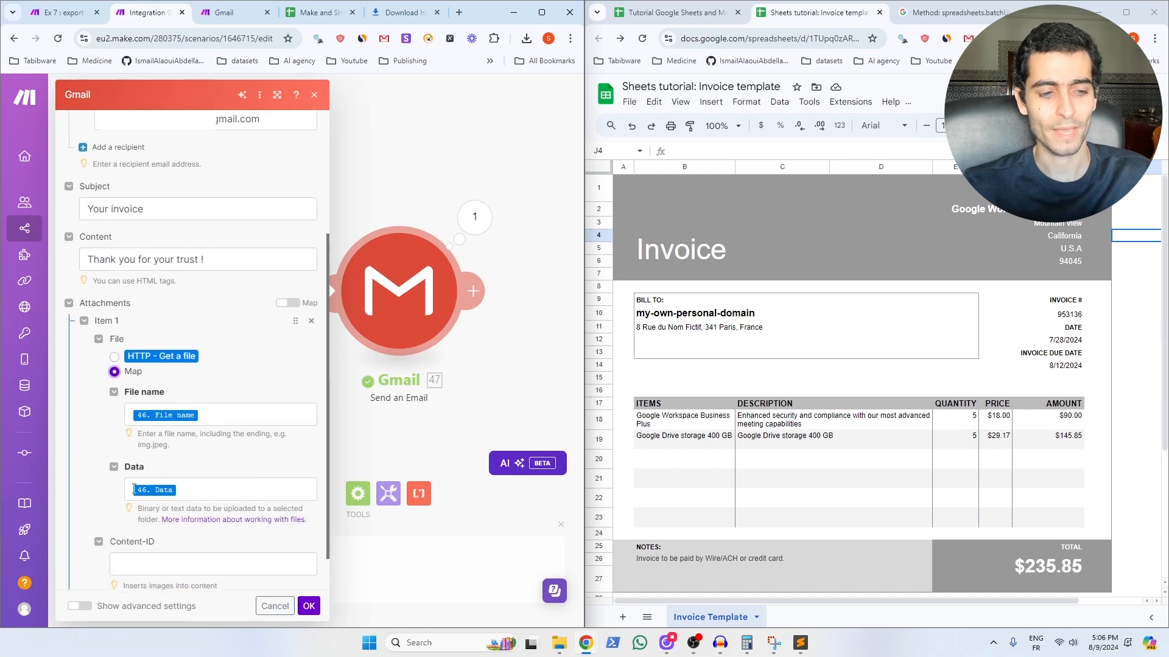
pyautogui.click(213, 413)
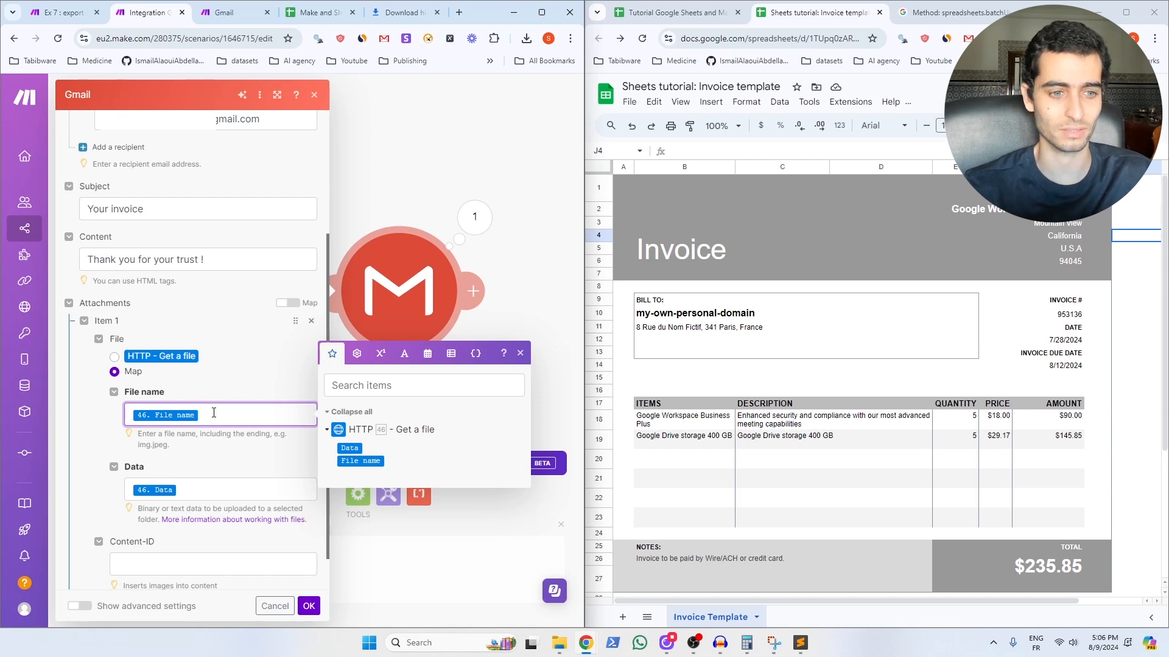
pyautogui.press('BackSpace')
pyautogui.write('Aw')
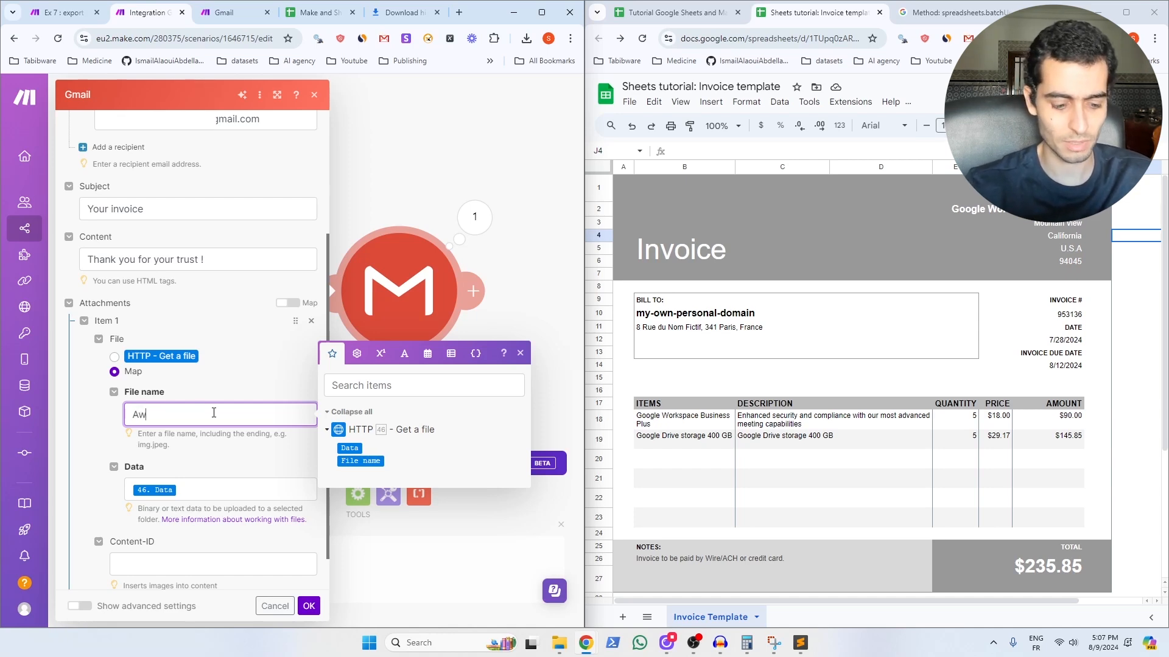
pyautogui.write('esome_invoice.pdf')
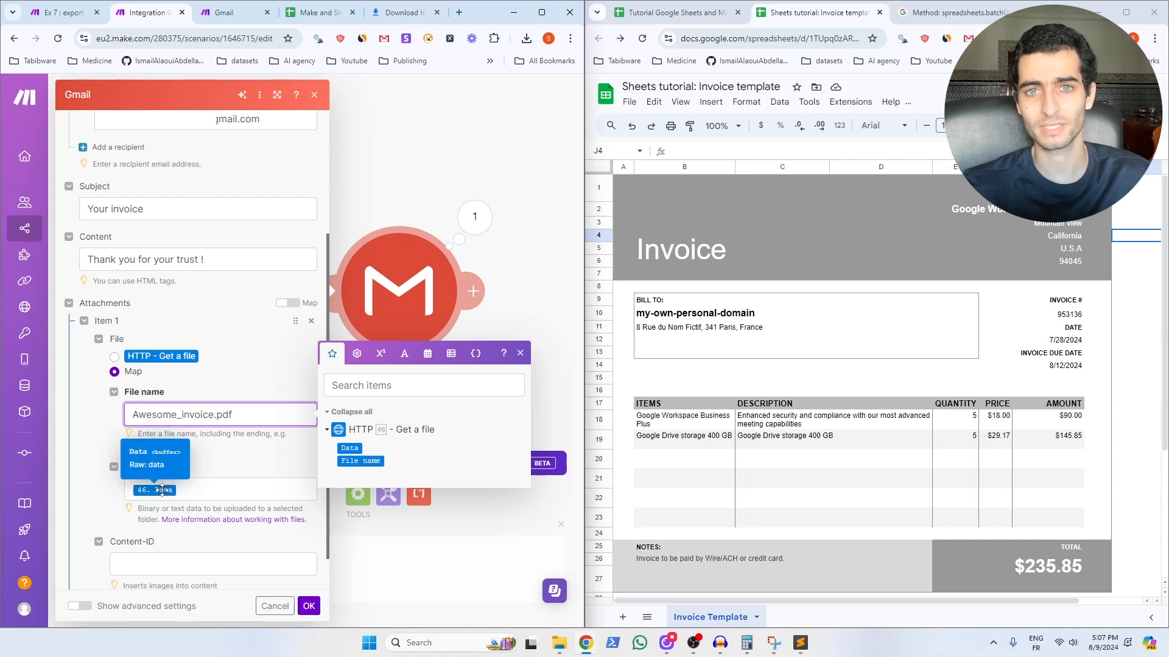
pyautogui.scroll(-1, 163, 487)
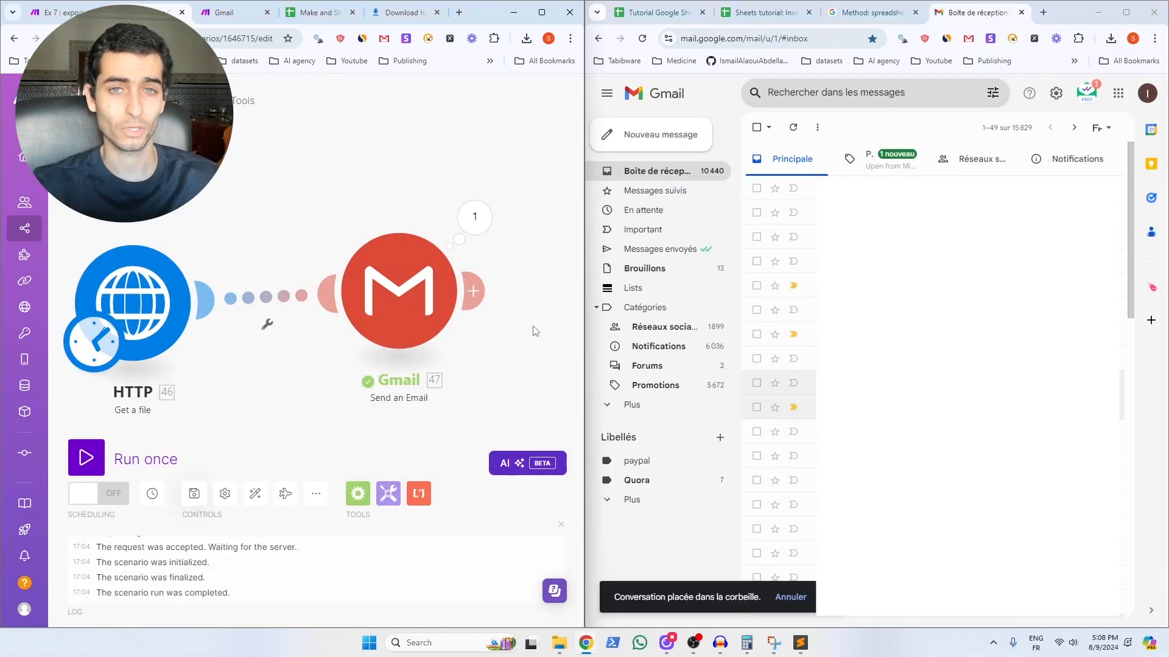
# Step: Run the scenario once, then open the Your invoice email in Gmail and preview Awesome_invoice.pdf
pyautogui.click(84, 457)
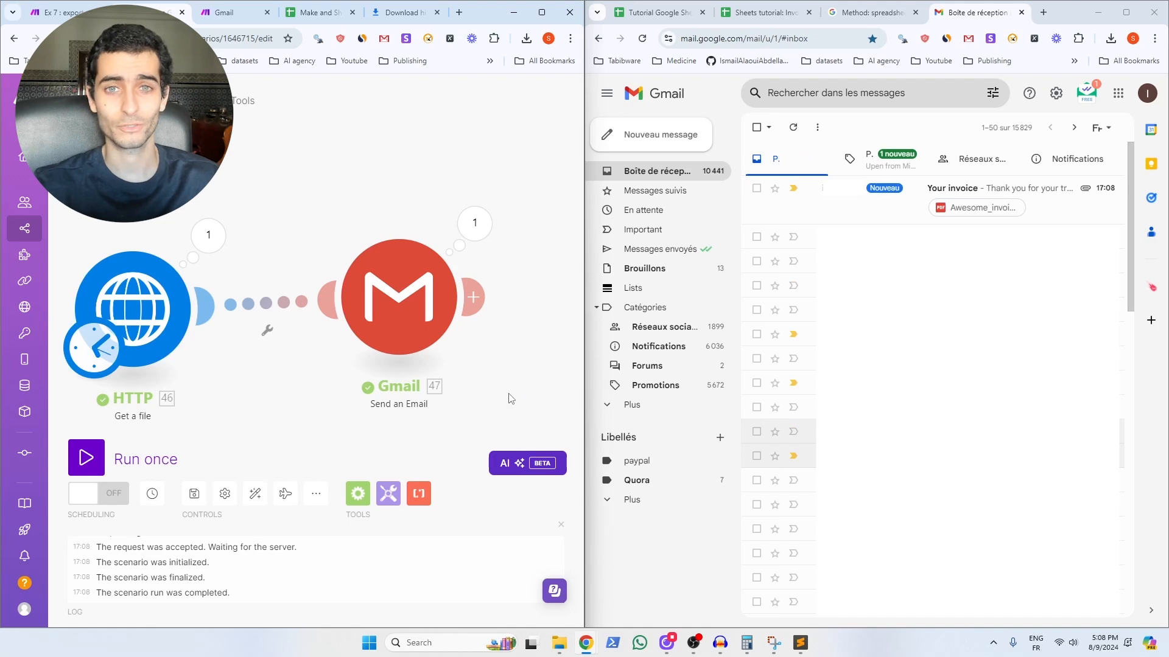
pyautogui.click(834, 192)
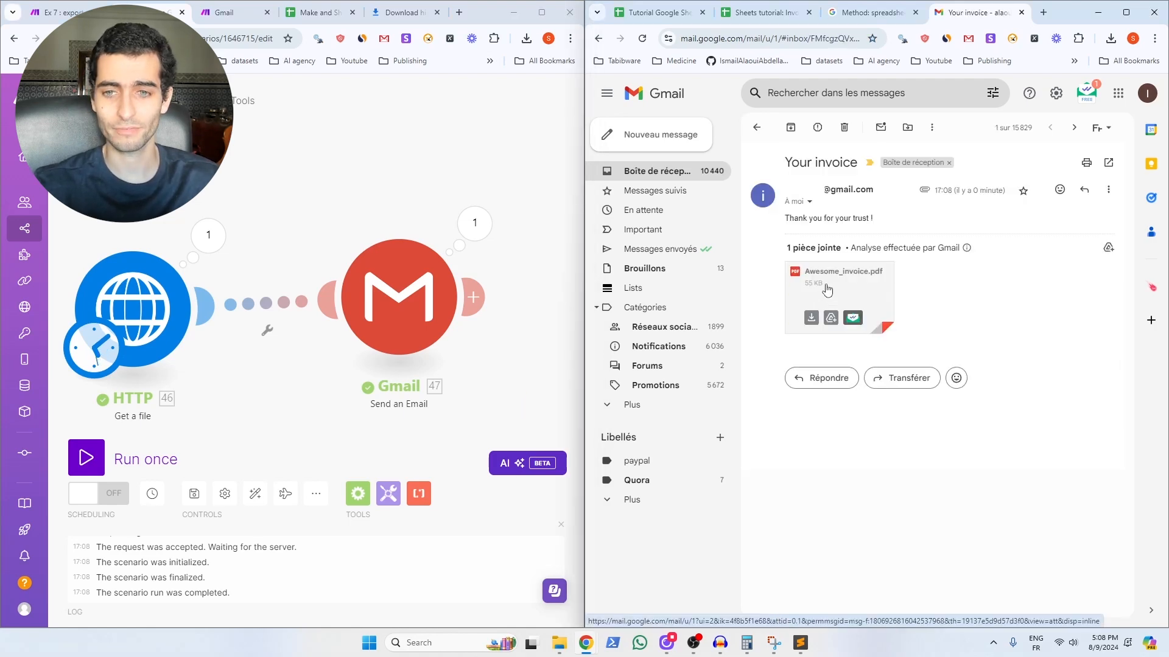
pyautogui.click(827, 289)
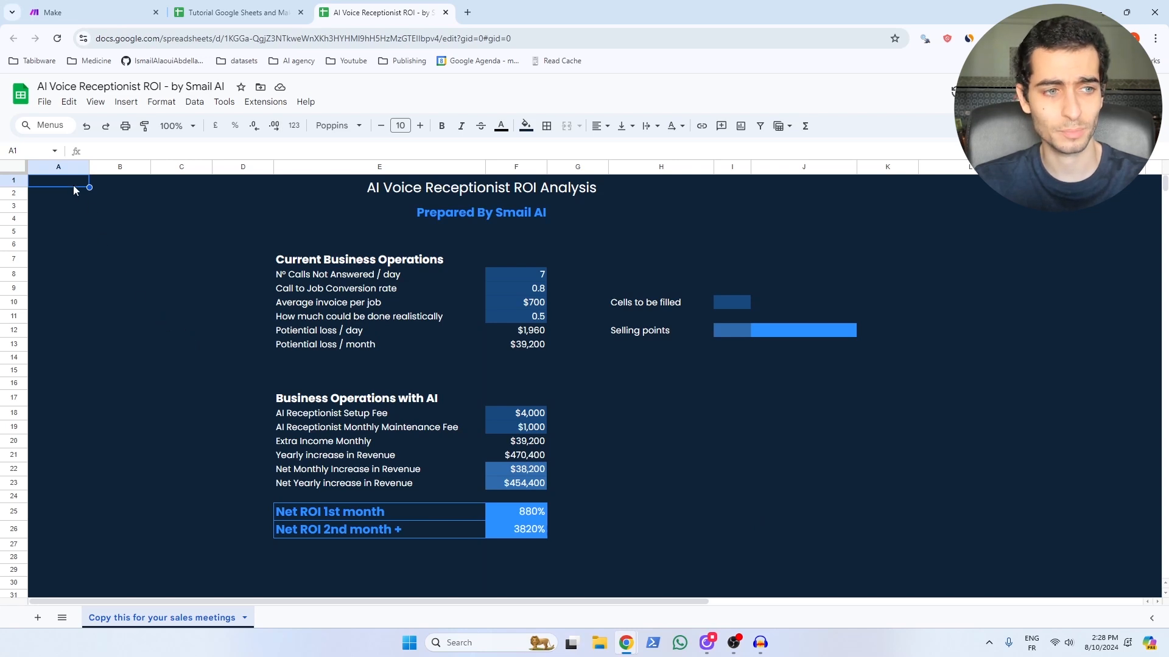
# Step: Review the ROI analysis and set the F11 realistic-completion rate to 0.6
pyautogui.moveTo(73, 185); pyautogui.dragTo(1131, 577)
pyautogui.click(838, 454)
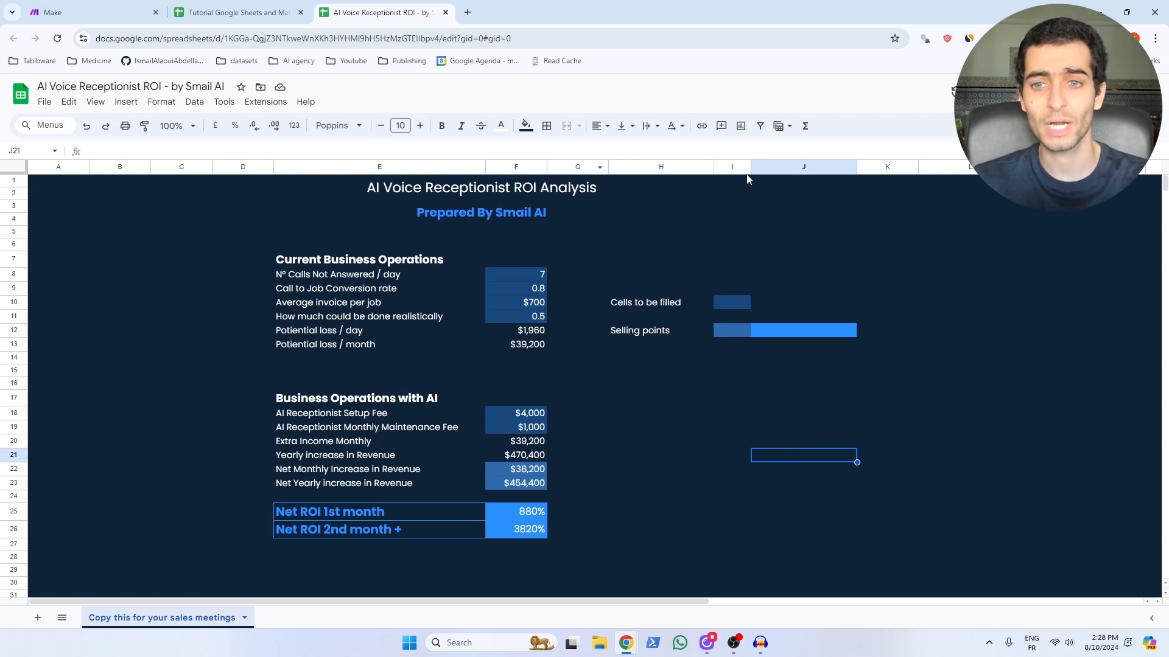
pyautogui.click(538, 318)
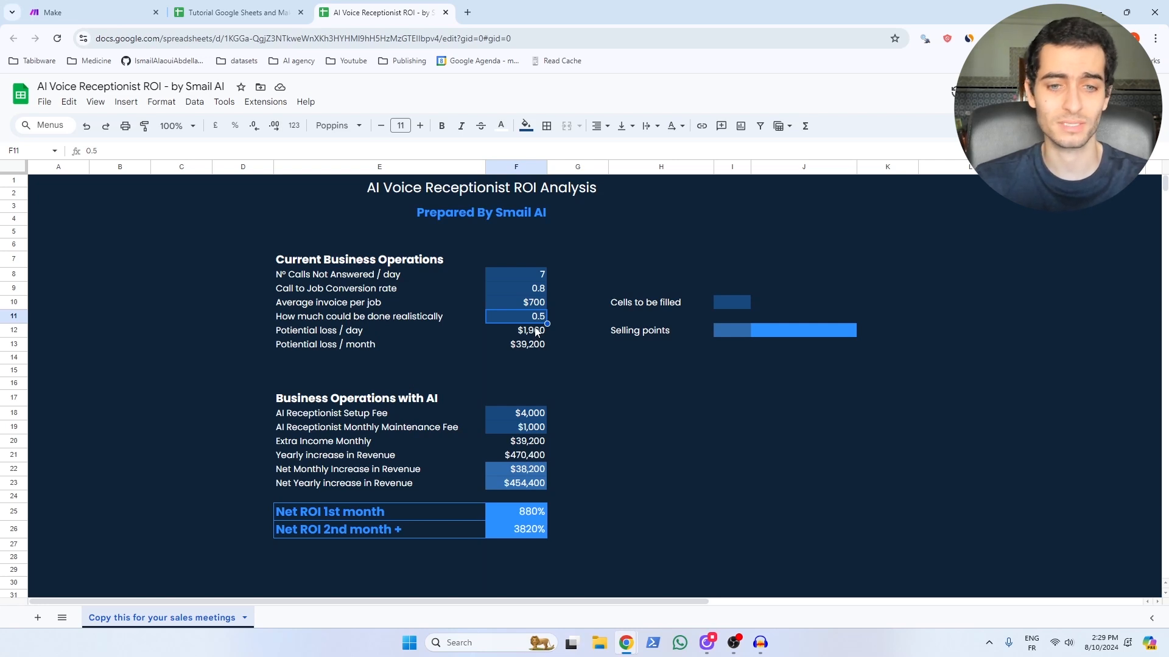
pyautogui.hotkey('ctrl', 'z')
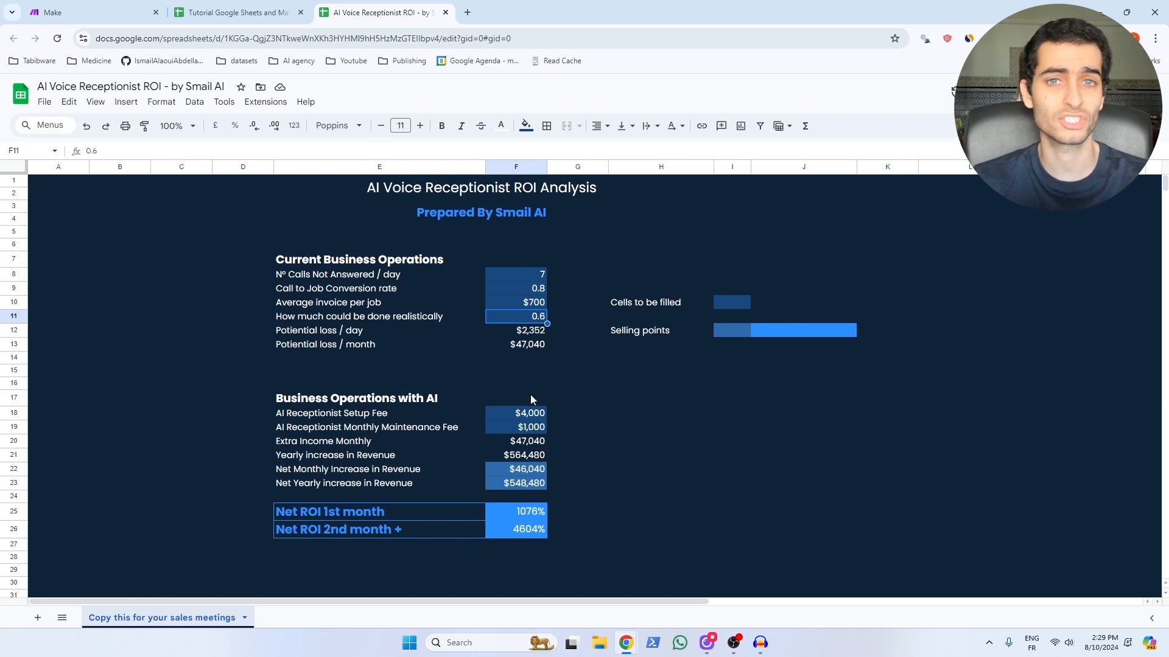
pyautogui.click(268, 198)
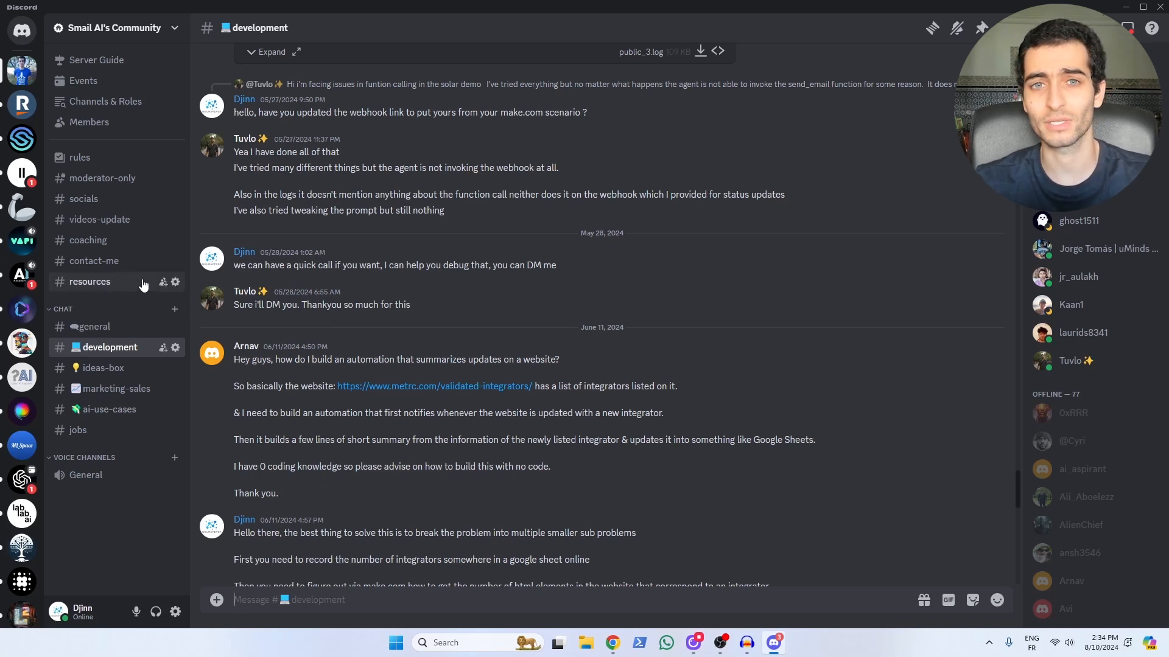
# Step: Bring up the #development channel in Smail AI's Community Discord server
pyautogui.moveTo(318, 290)
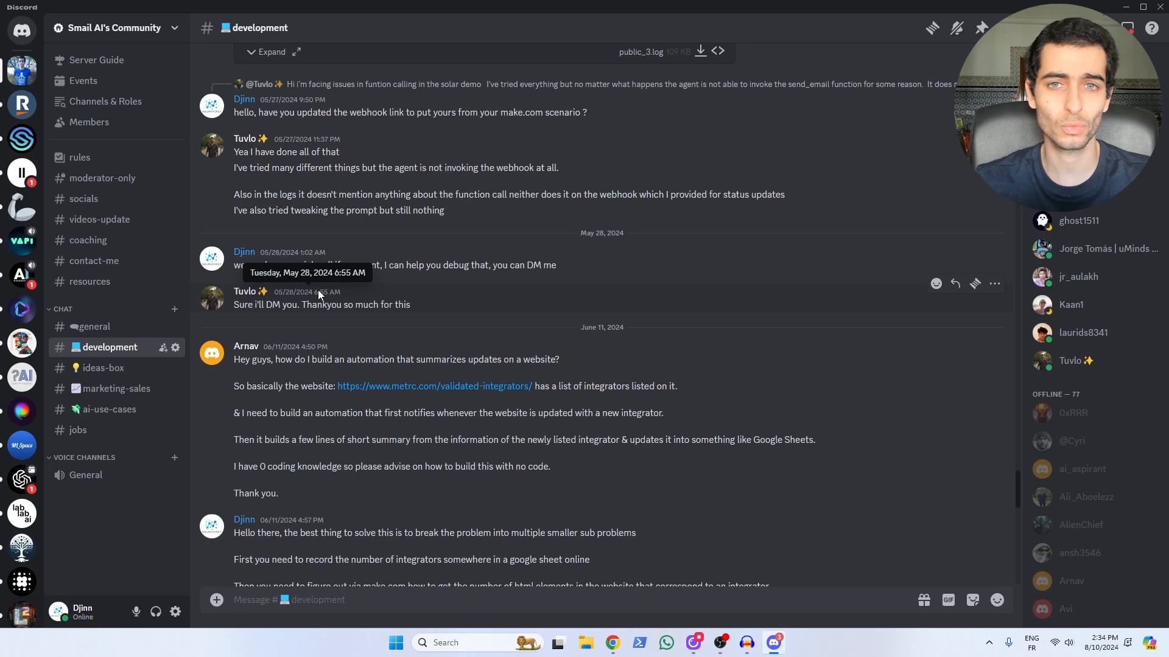